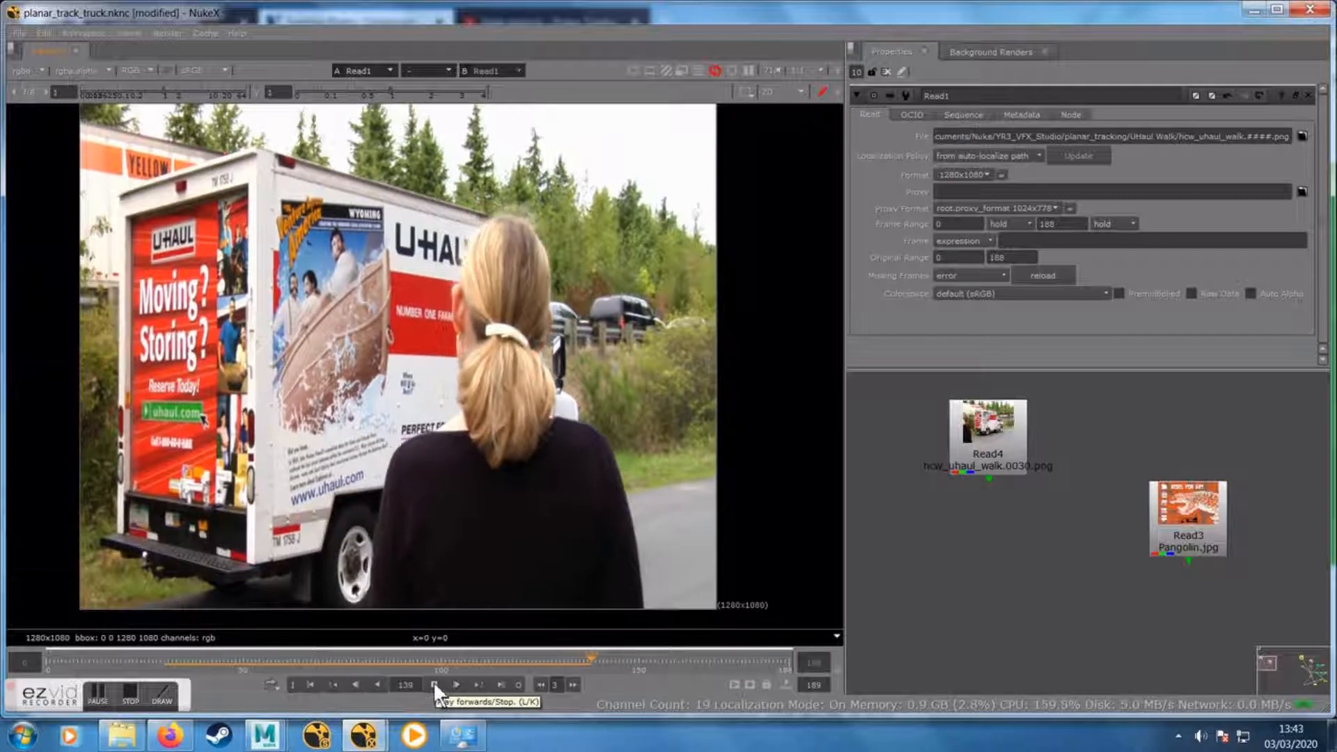
Stop the playback and go to frame 44 of the truck footage
{"action": "left_click", "coordinate": [433, 684]}
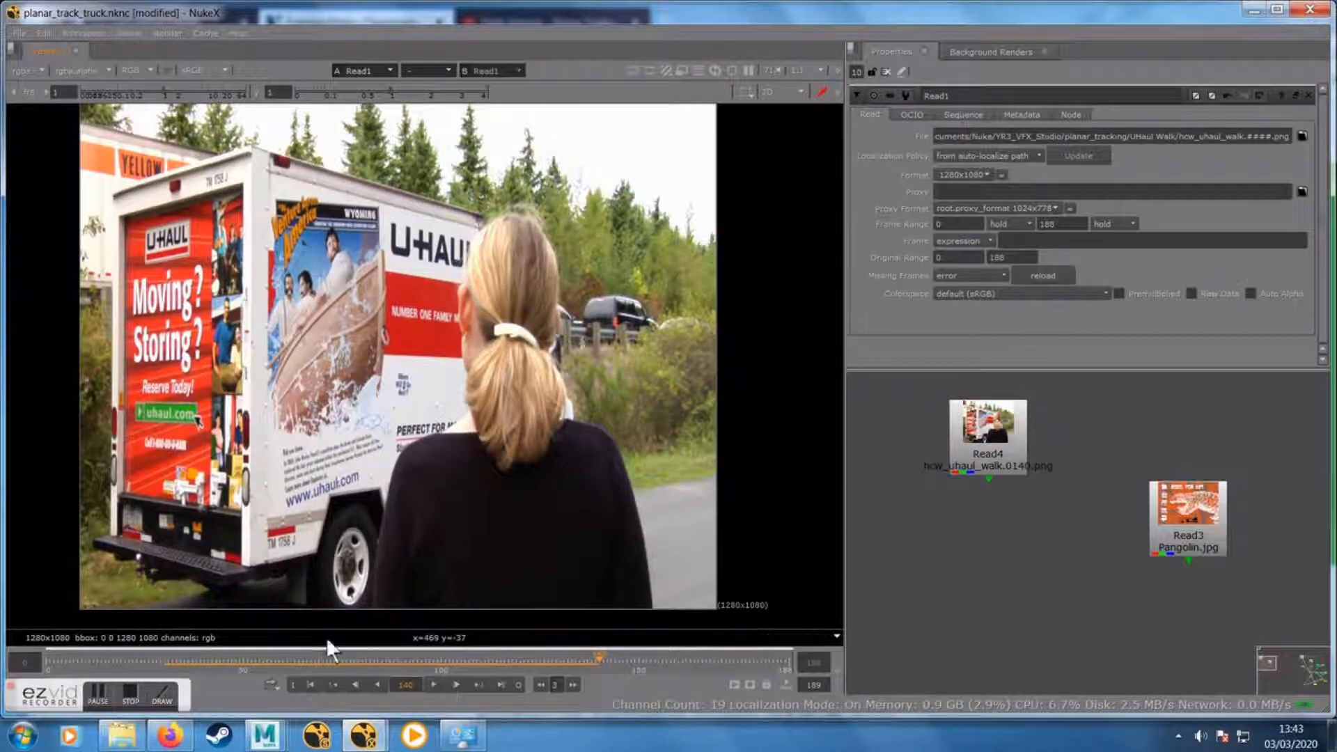
{"action": "left_click", "coordinate": [221, 662]}
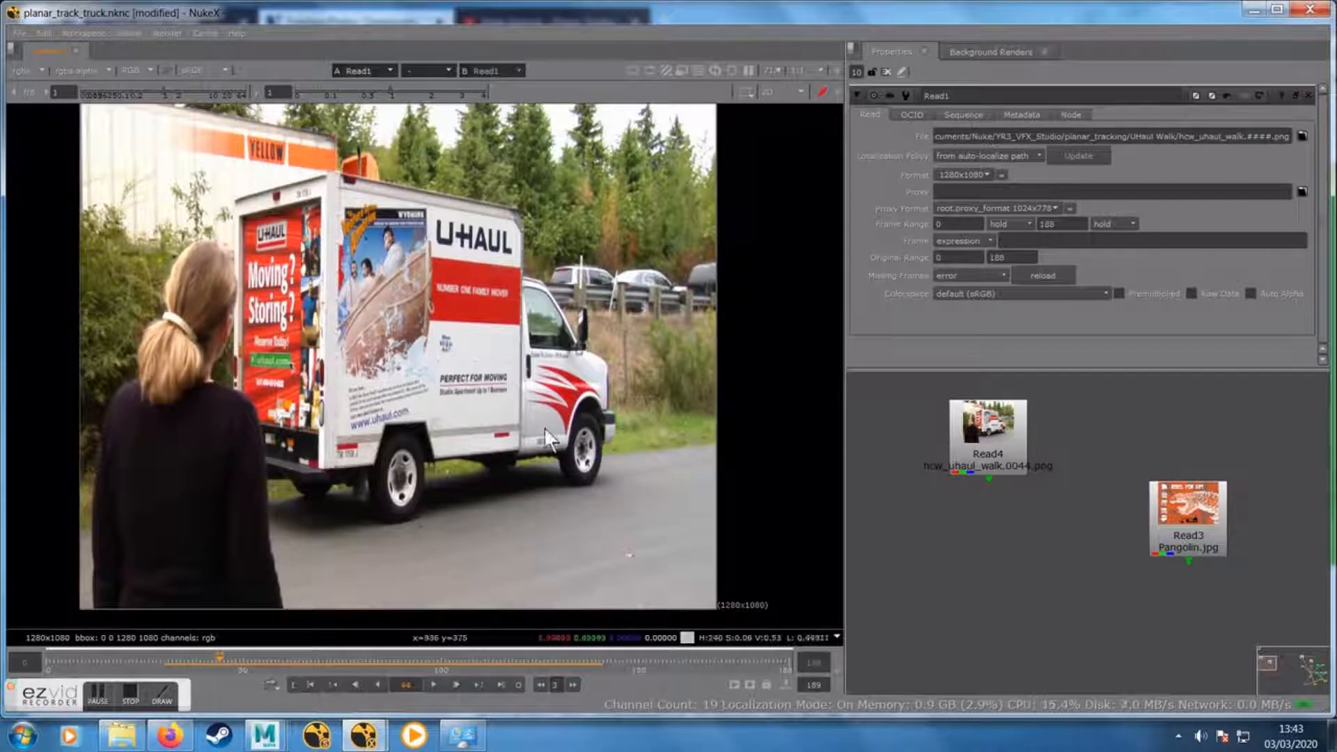
Show the Pangolin.jpg image in the viewer and switch the viewer back to the U-Haul truck footage
{"action": "left_click", "coordinate": [1184, 524]}
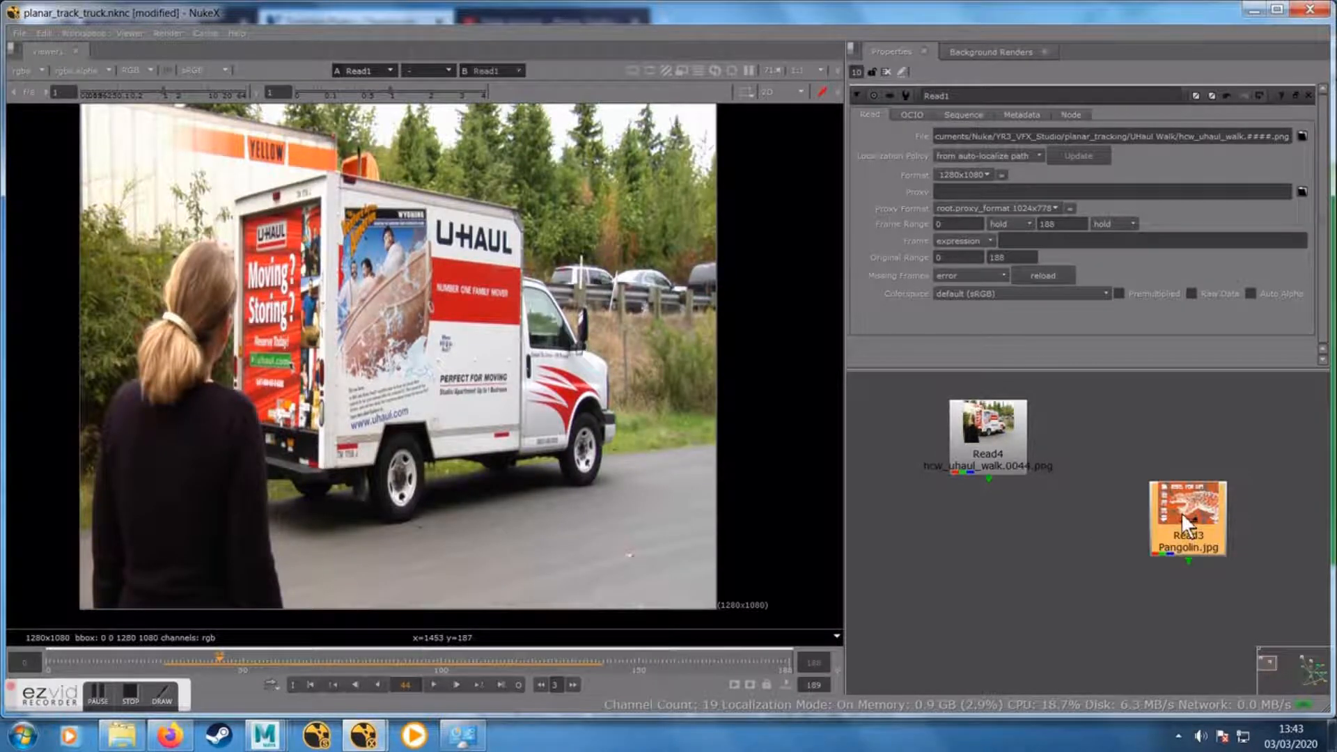
{"action": "key", "text": "1"}
{"action": "left_click_drag", "start_coordinate": [1219, 523], "coordinate": [1197, 510]}
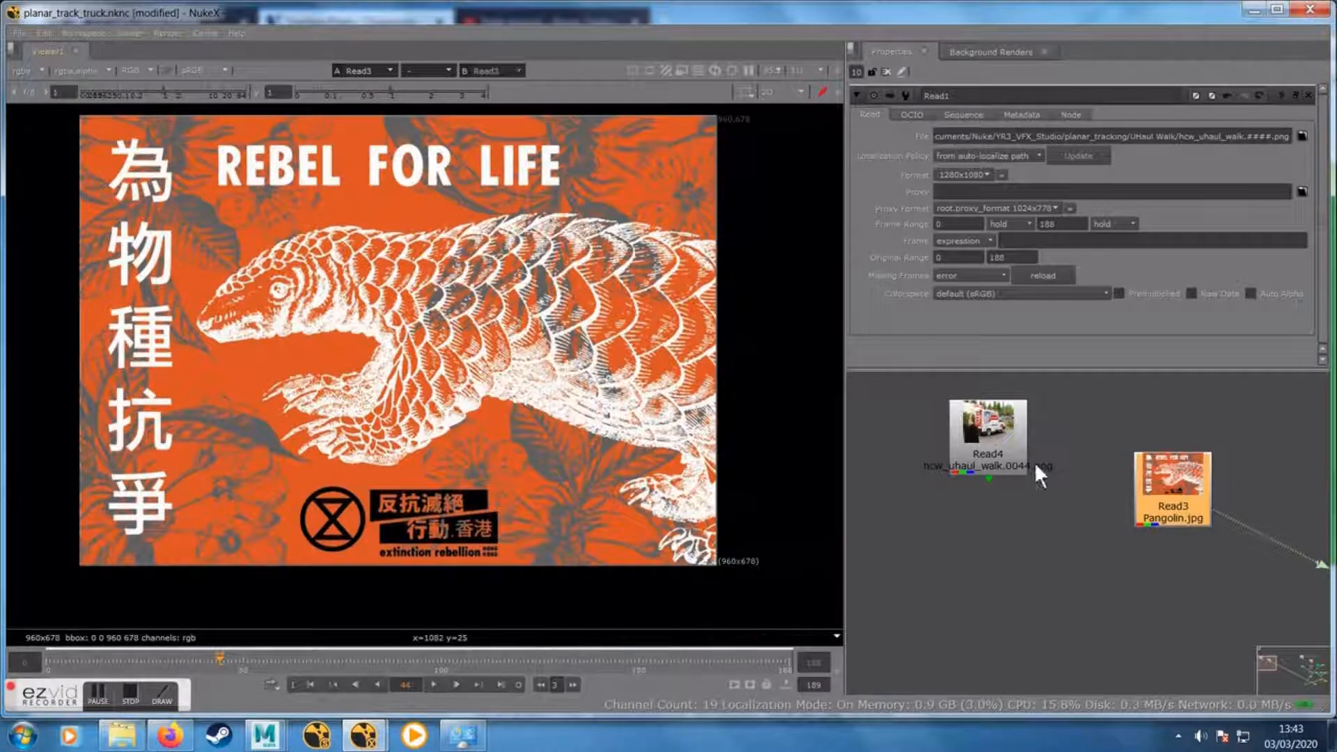
{"action": "left_click", "coordinate": [1007, 461]}
{"action": "key", "text": "1"}
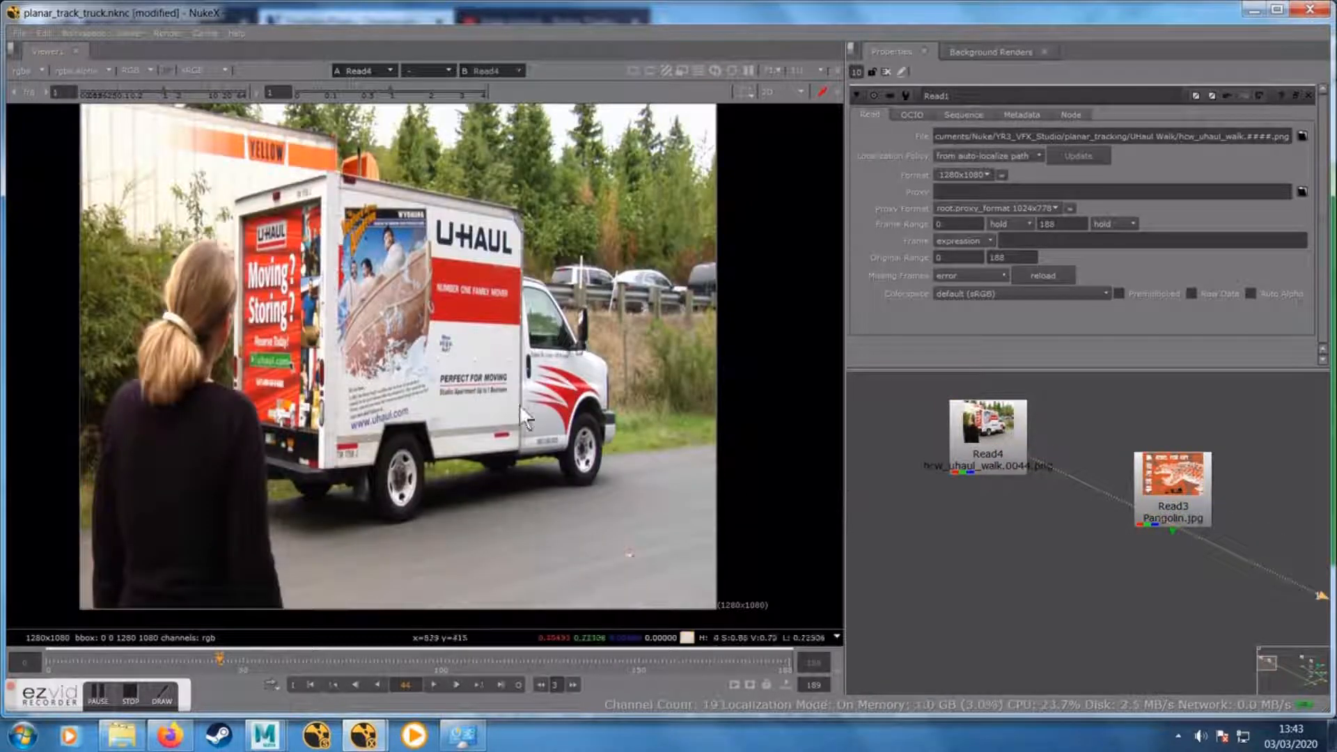
Open the properties of the Read4 node that holds the hcw_uhaul_walk footage
{"action": "left_click", "coordinate": [995, 453]}
{"action": "double_click", "coordinate": [966, 456]}
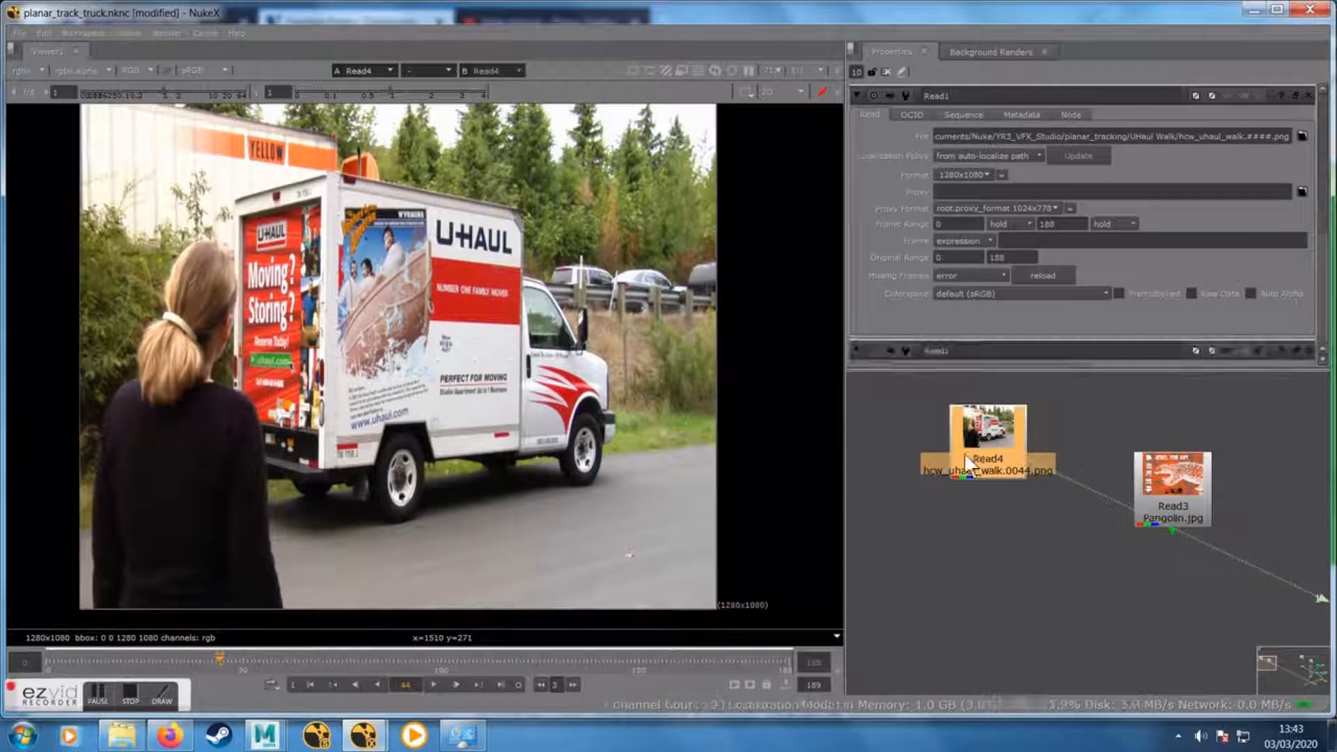
{"action": "scroll", "coordinate": [995, 462], "scroll_direction": "up", "scroll_amount": 4}
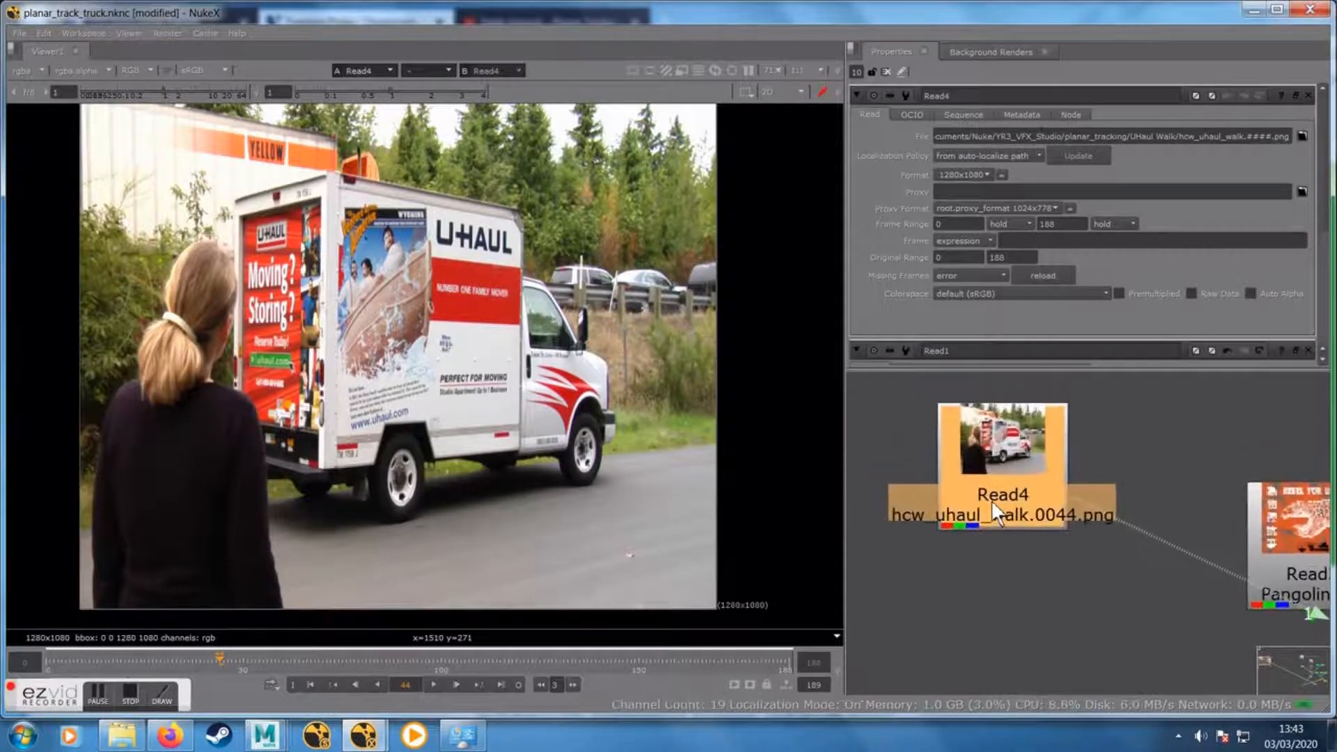
{"action": "left_click_drag", "start_coordinate": [984, 512], "coordinate": [988, 523]}
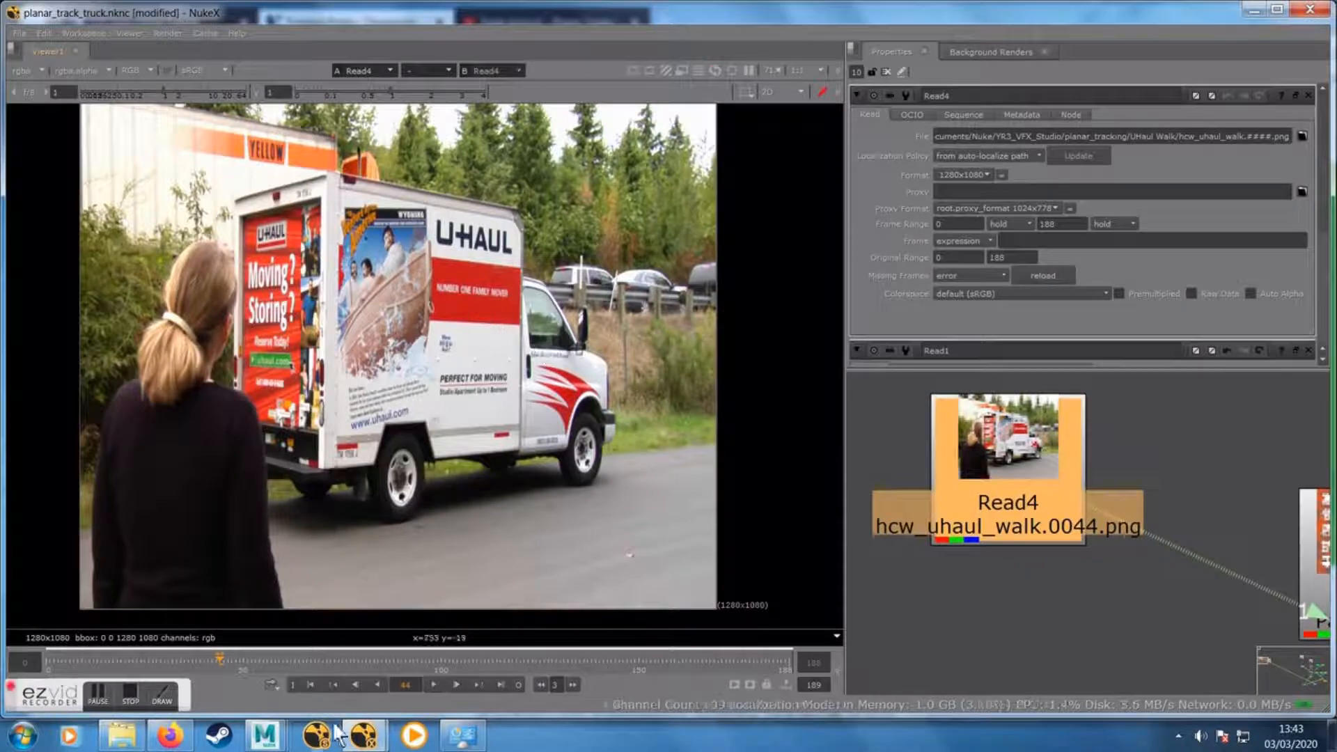
Switch to Firefox and find the U-Haul Walk clip among Hollywood Camera Work's free Tracking Plates downloads
{"action": "left_click", "coordinate": [169, 735]}
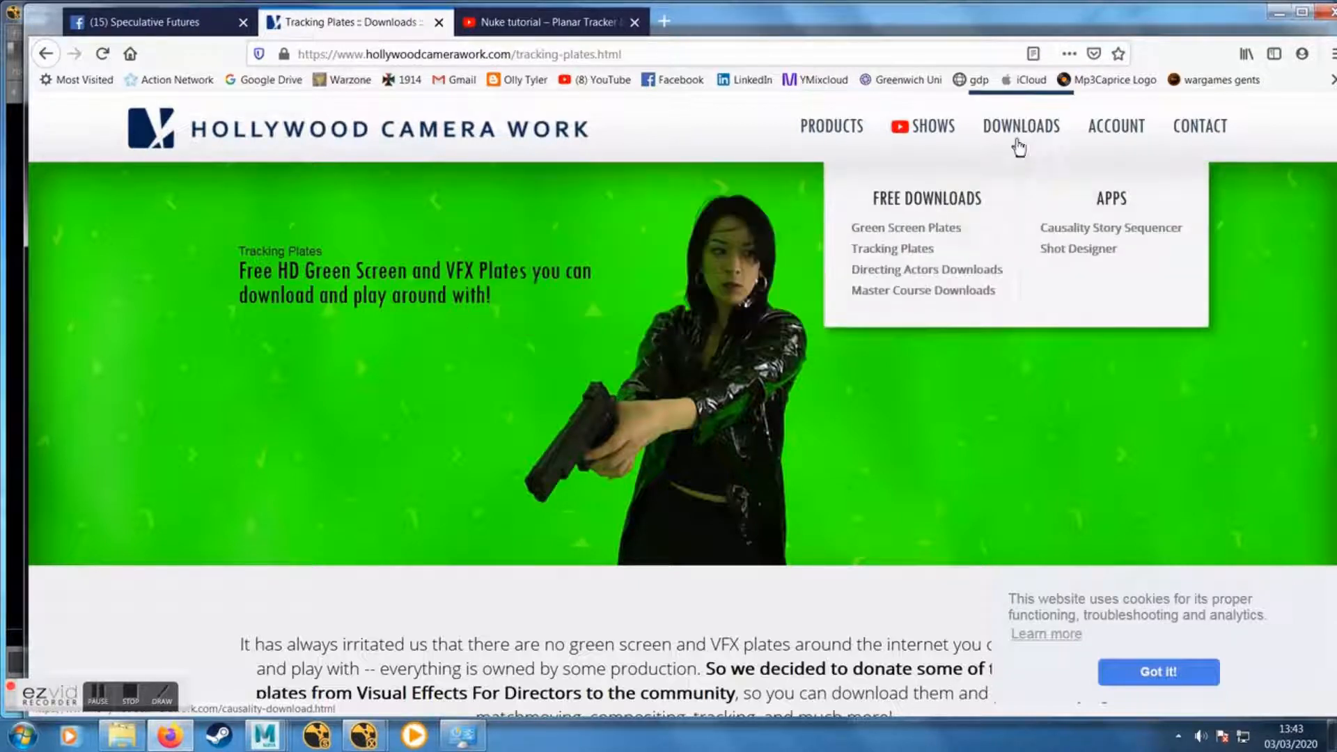
{"action": "mouse_move", "coordinate": [926, 129]}
{"action": "mouse_move", "coordinate": [1003, 137]}
{"action": "left_click", "coordinate": [893, 251]}
{"action": "scroll", "coordinate": [598, 461], "scroll_direction": "down", "scroll_amount": 7}
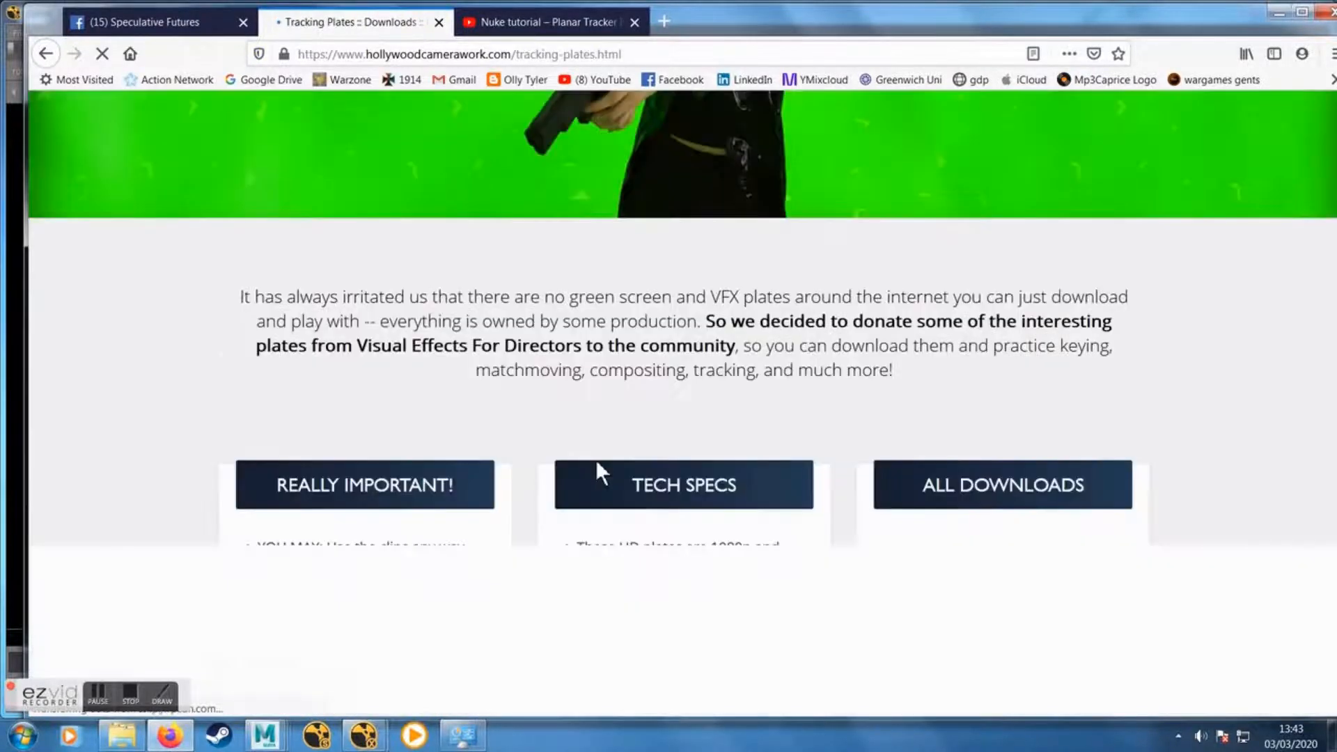
{"action": "scroll", "coordinate": [598, 461], "scroll_direction": "down", "scroll_amount": 15}
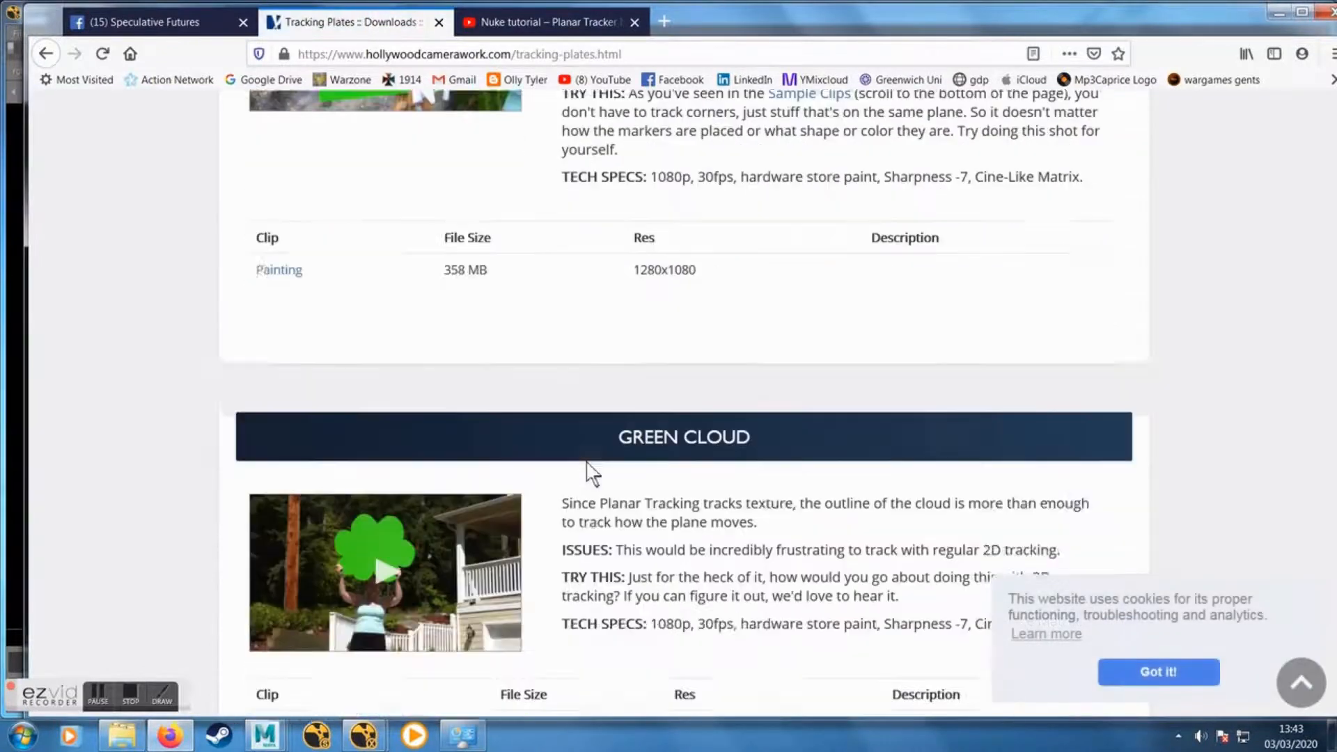
{"action": "scroll", "coordinate": [537, 486], "scroll_direction": "down", "scroll_amount": 10}
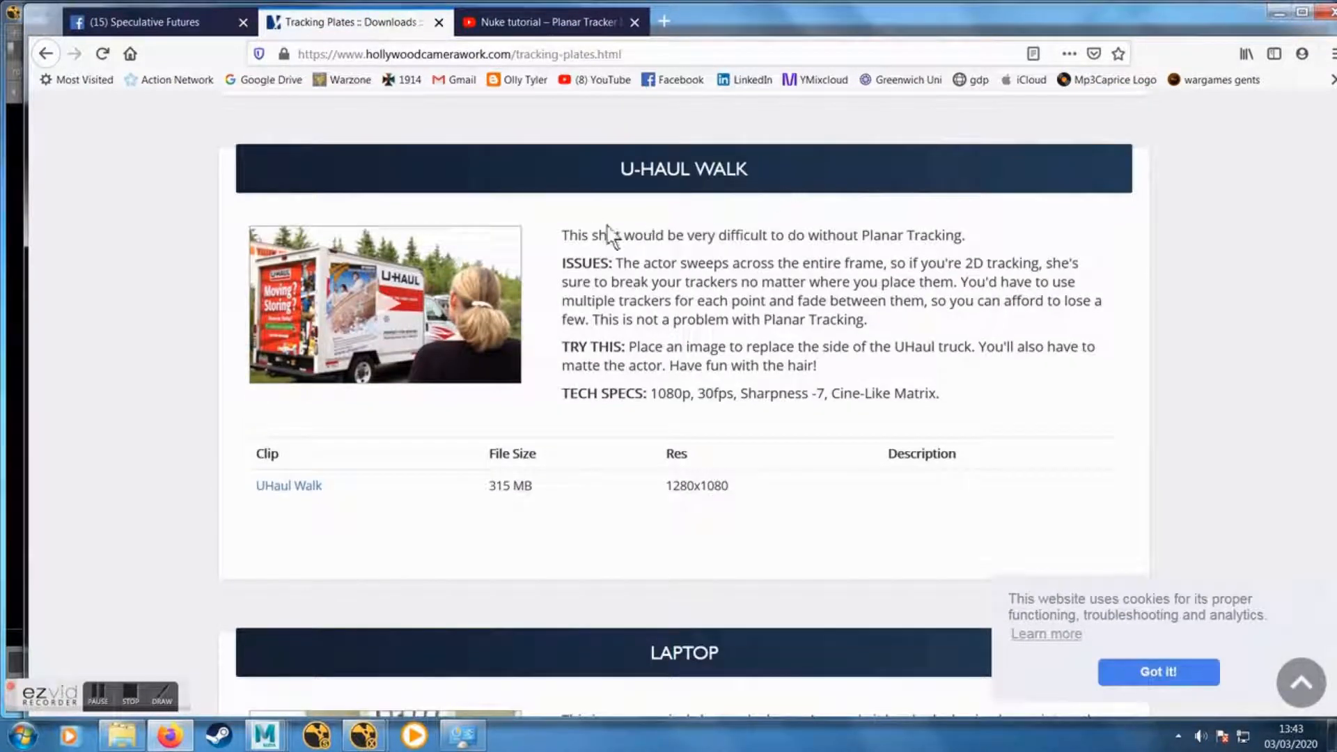
Switch back to the planar_track_truck script in NukeX and set the project's full size format to 1280x1080
{"action": "mouse_move", "coordinate": [362, 742]}
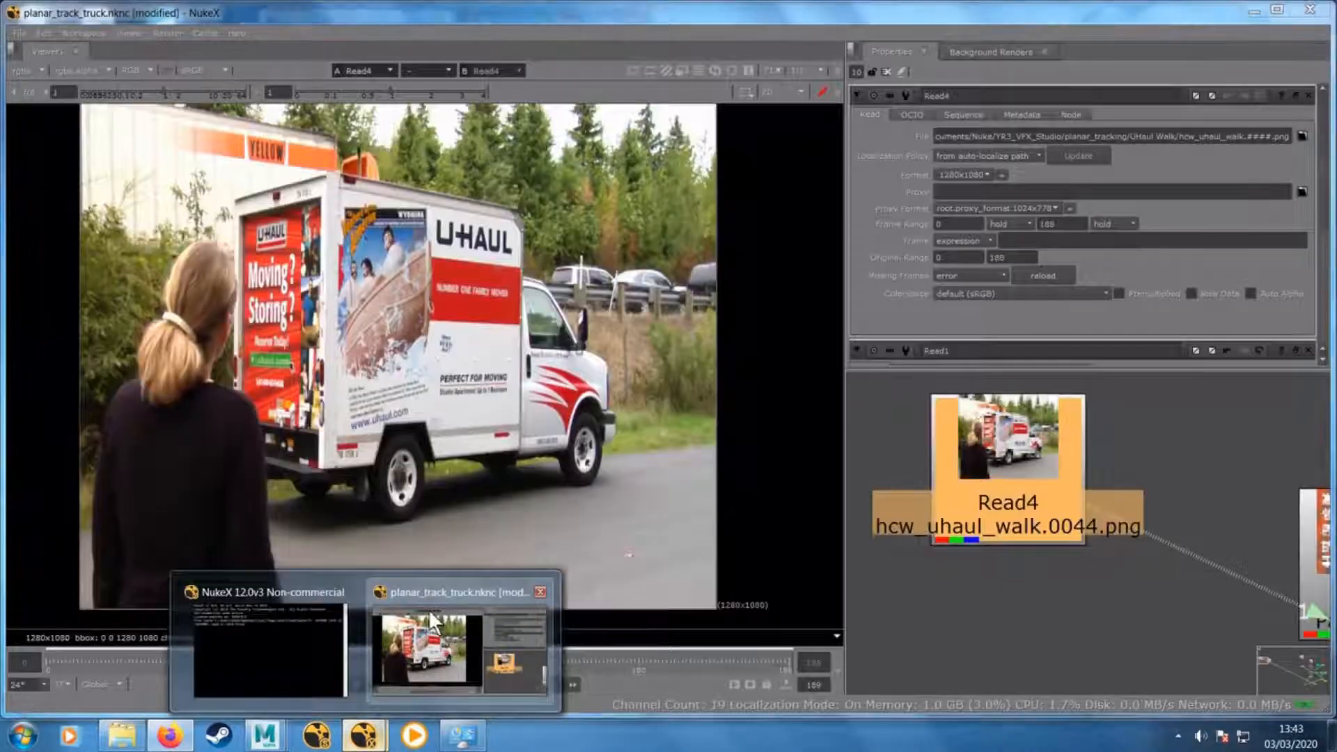
{"action": "left_click", "coordinate": [429, 609]}
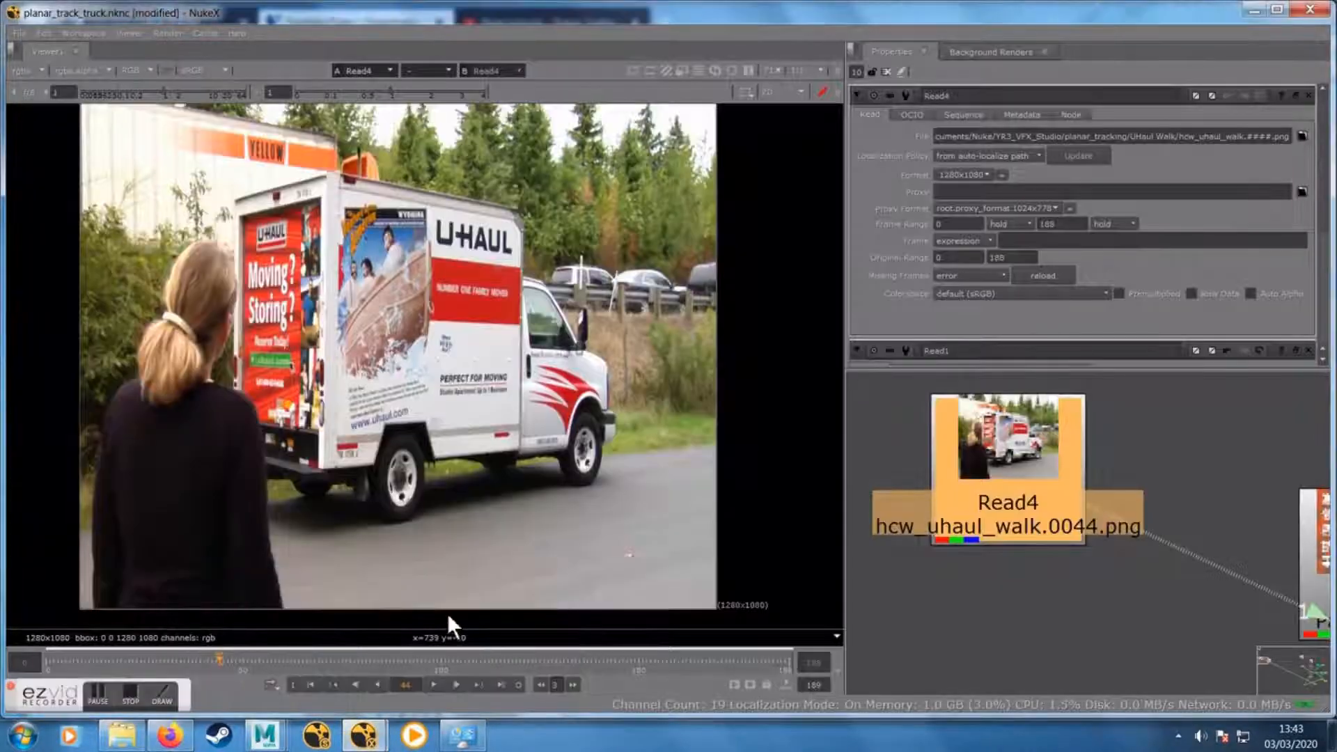
{"action": "left_click", "coordinate": [993, 639]}
{"action": "left_click", "coordinate": [997, 476]}
{"action": "left_click_drag", "start_coordinate": [995, 471], "coordinate": [997, 482]}
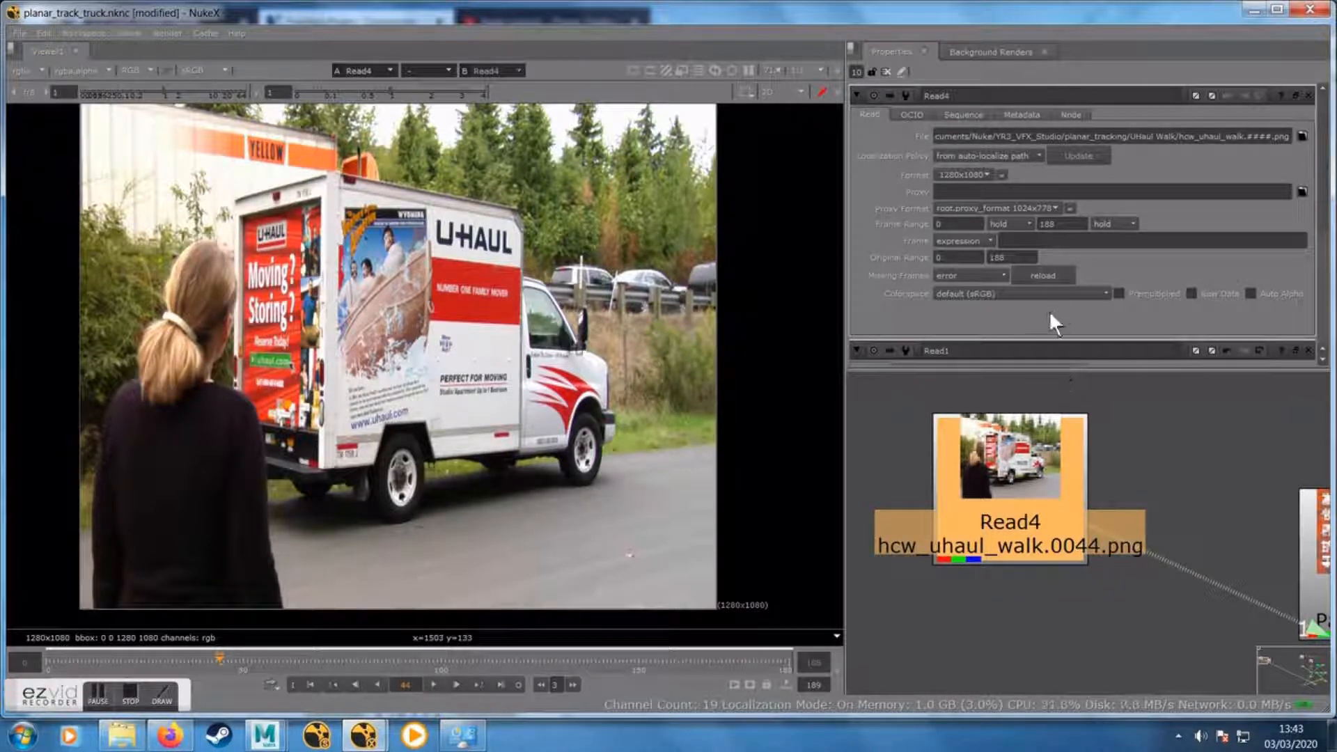
{"action": "key", "text": "s"}
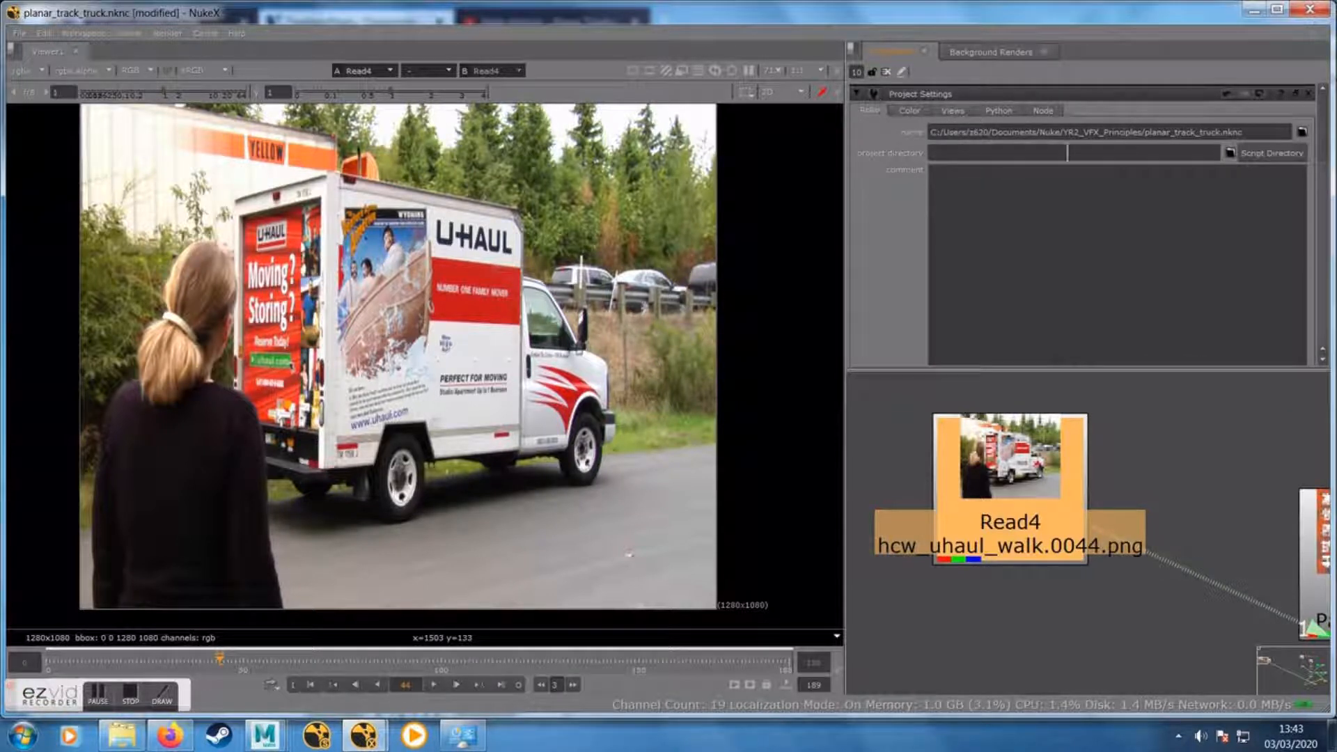
{"action": "scroll", "coordinate": [1011, 236], "scroll_direction": "down", "scroll_amount": 5}
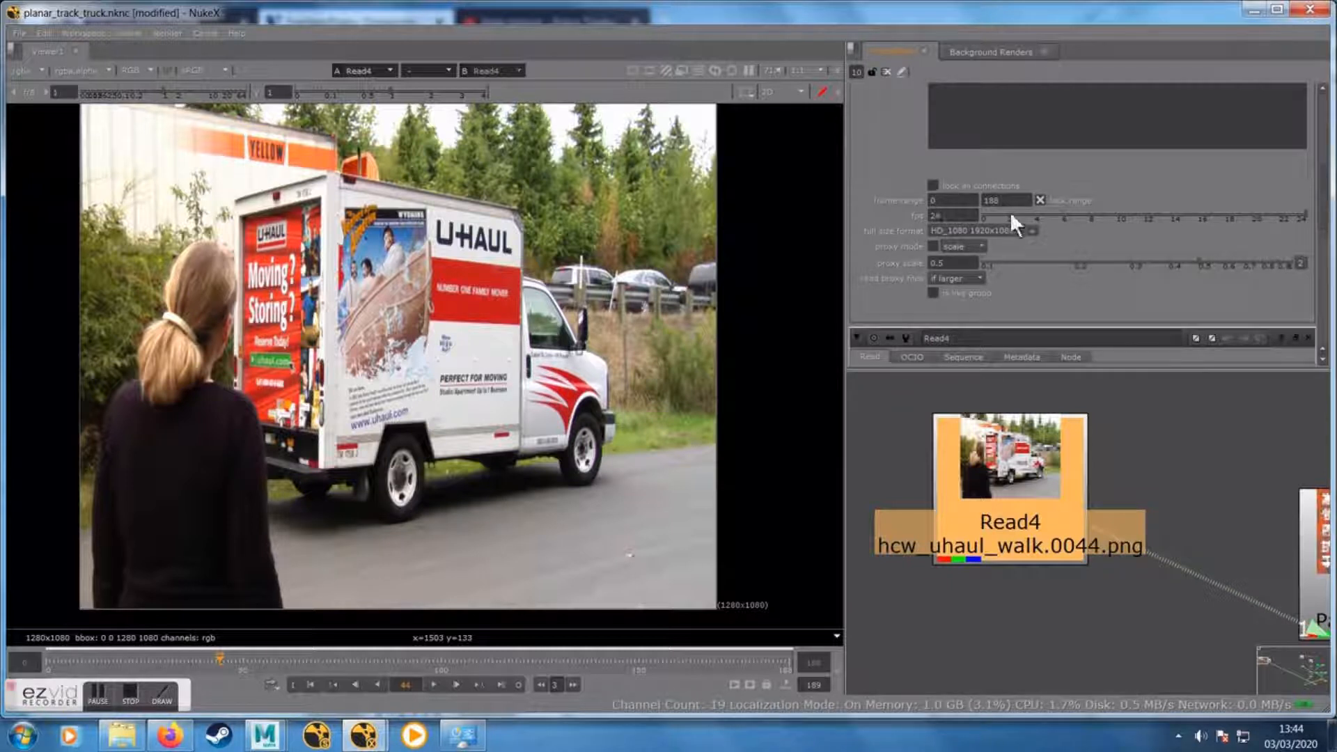
{"action": "left_click", "coordinate": [968, 232]}
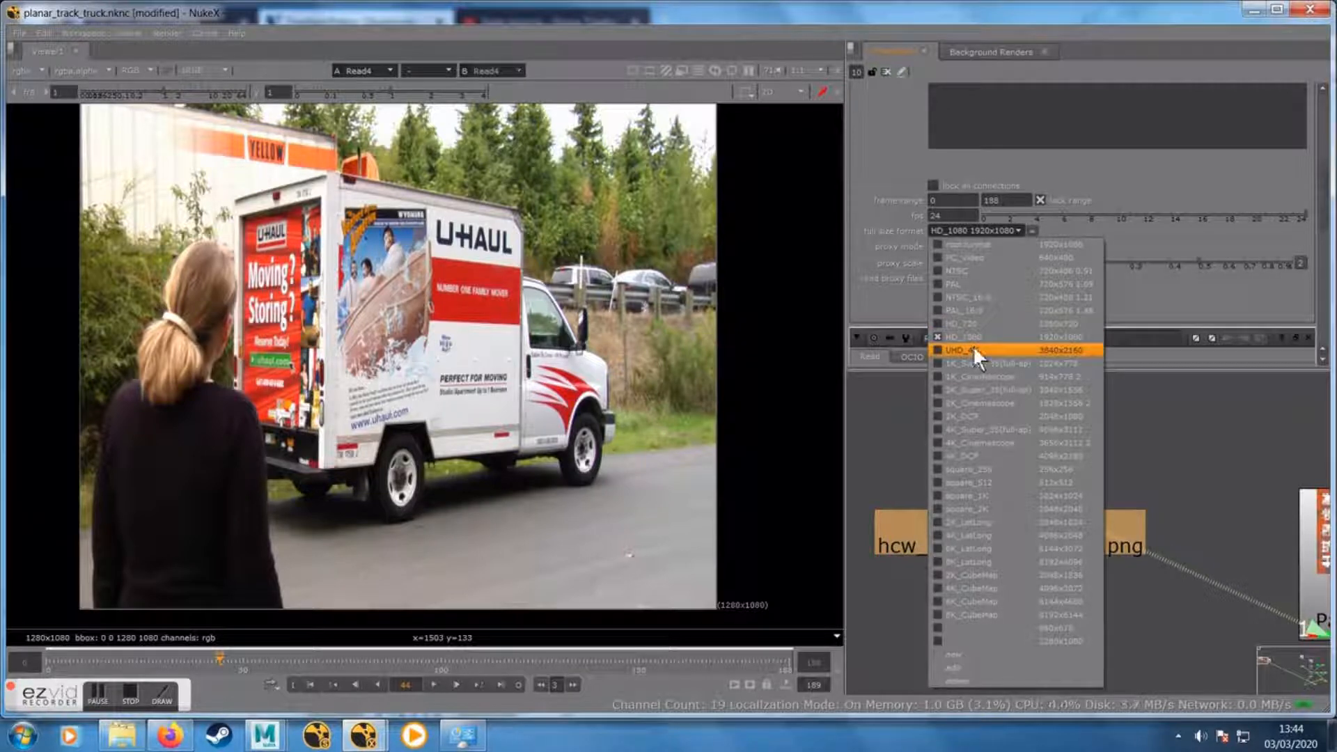
{"action": "left_click", "coordinate": [940, 642]}
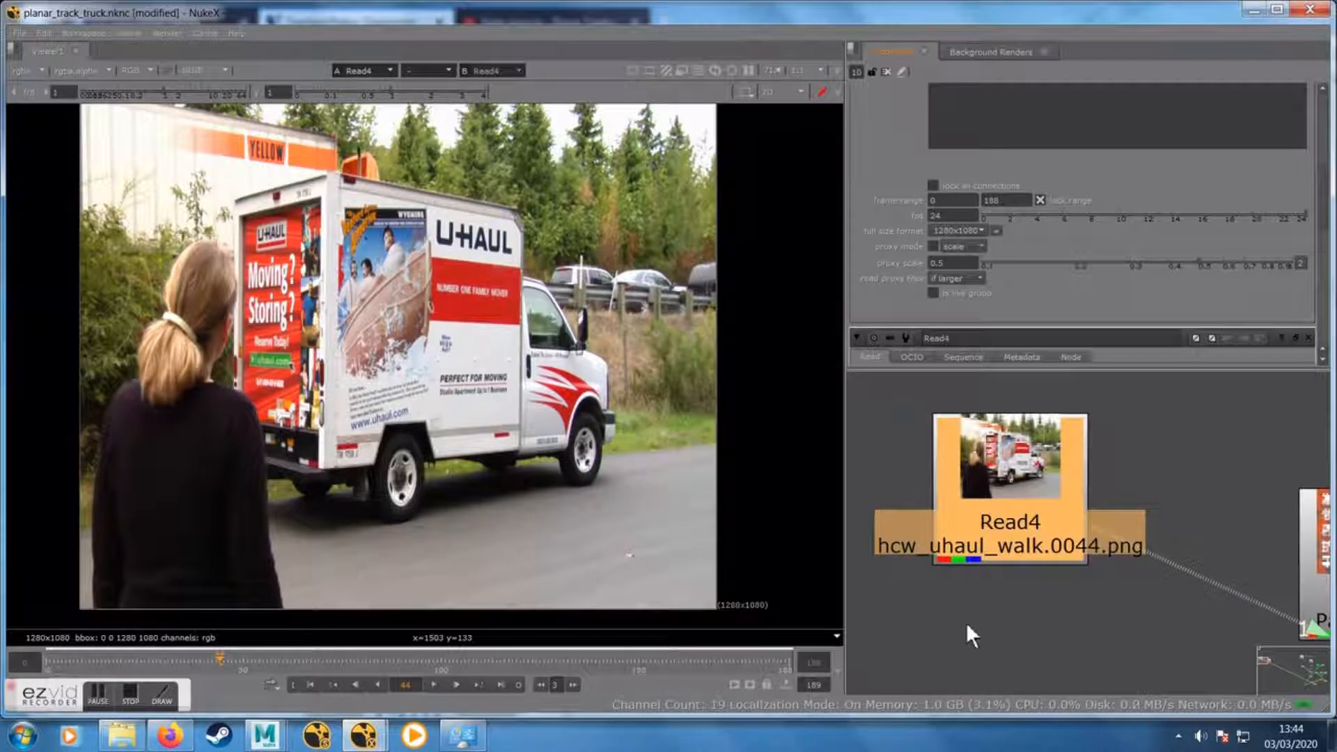
Add a PlanarTracker node connected to the Read4 truck footage and place it below that node
{"action": "scroll", "coordinate": [1004, 607], "scroll_direction": "down", "scroll_amount": 1}
{"action": "left_click_drag", "start_coordinate": [1009, 606], "coordinate": [975, 603]}
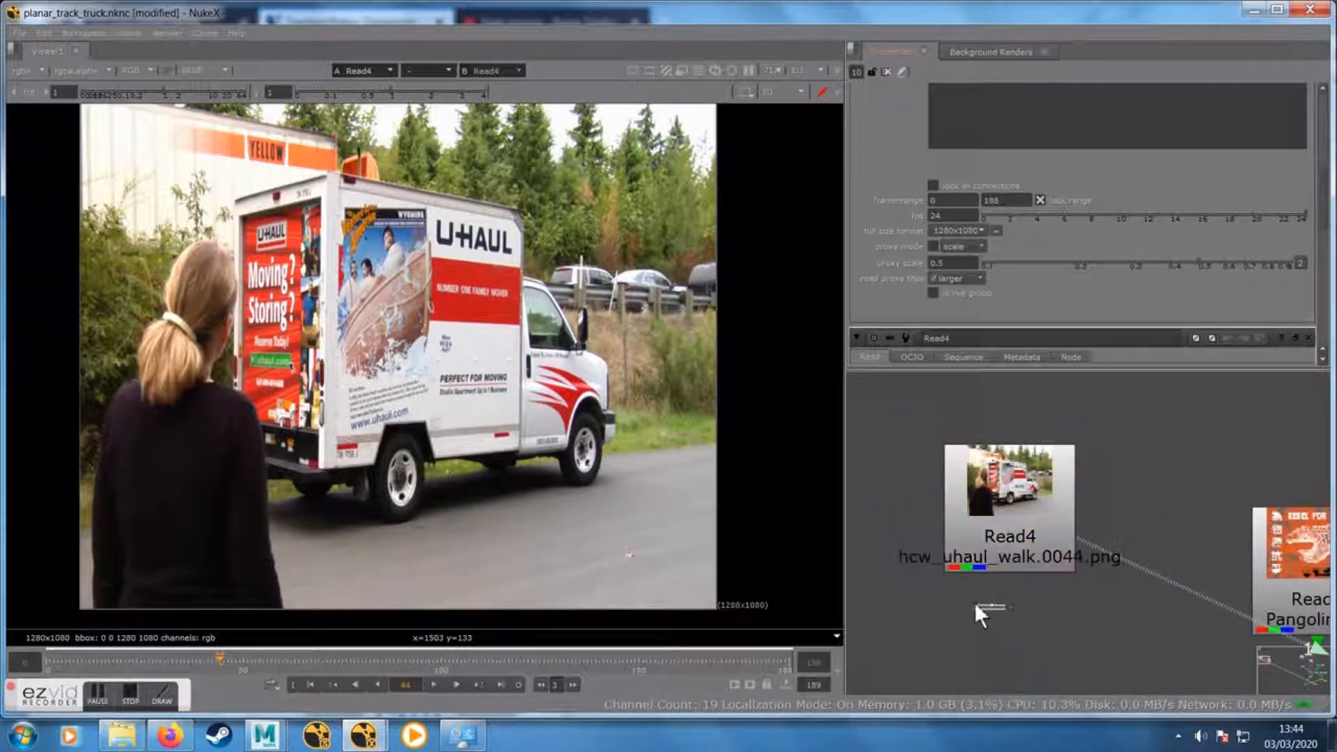
{"action": "left_click_drag", "start_coordinate": [998, 520], "coordinate": [1009, 503]}
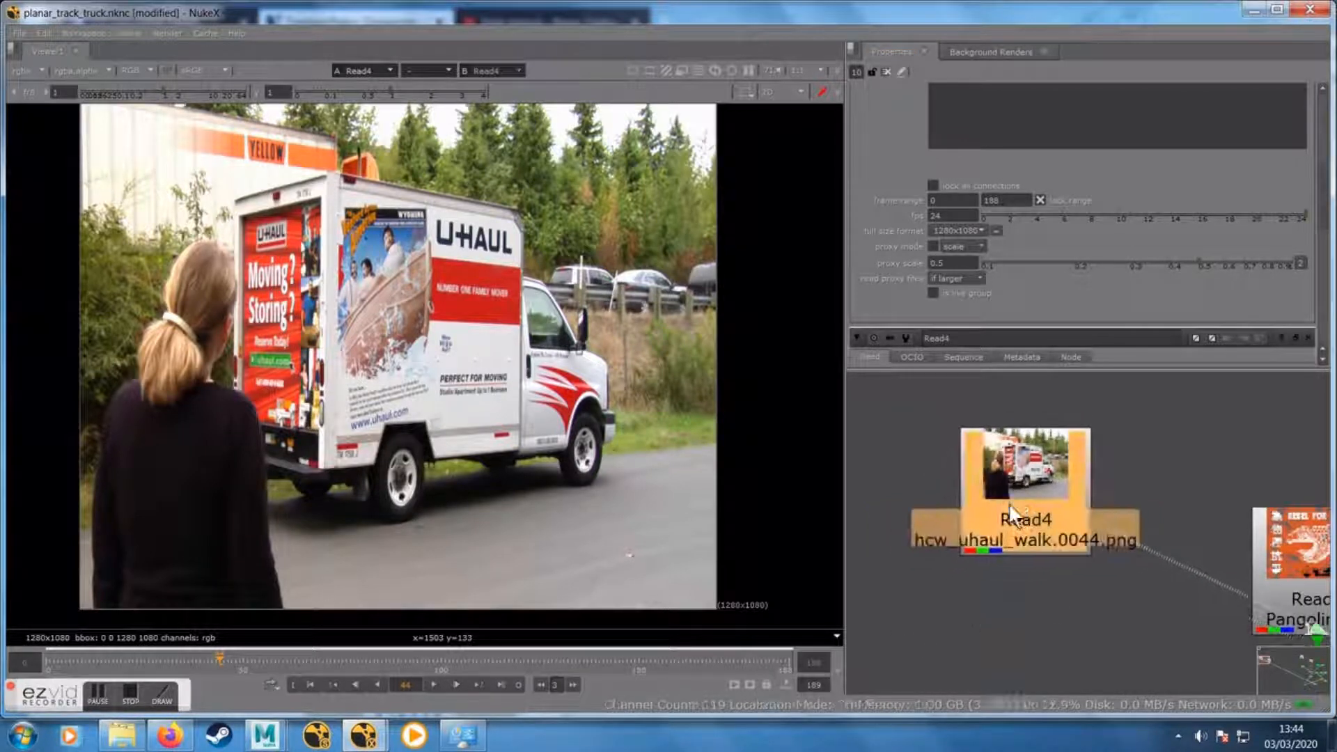
{"action": "scroll", "coordinate": [1042, 592], "scroll_direction": "down", "scroll_amount": 1}
{"action": "left_click_drag", "start_coordinate": [1037, 597], "coordinate": [1034, 566]}
{"action": "left_click", "coordinate": [1030, 569]}
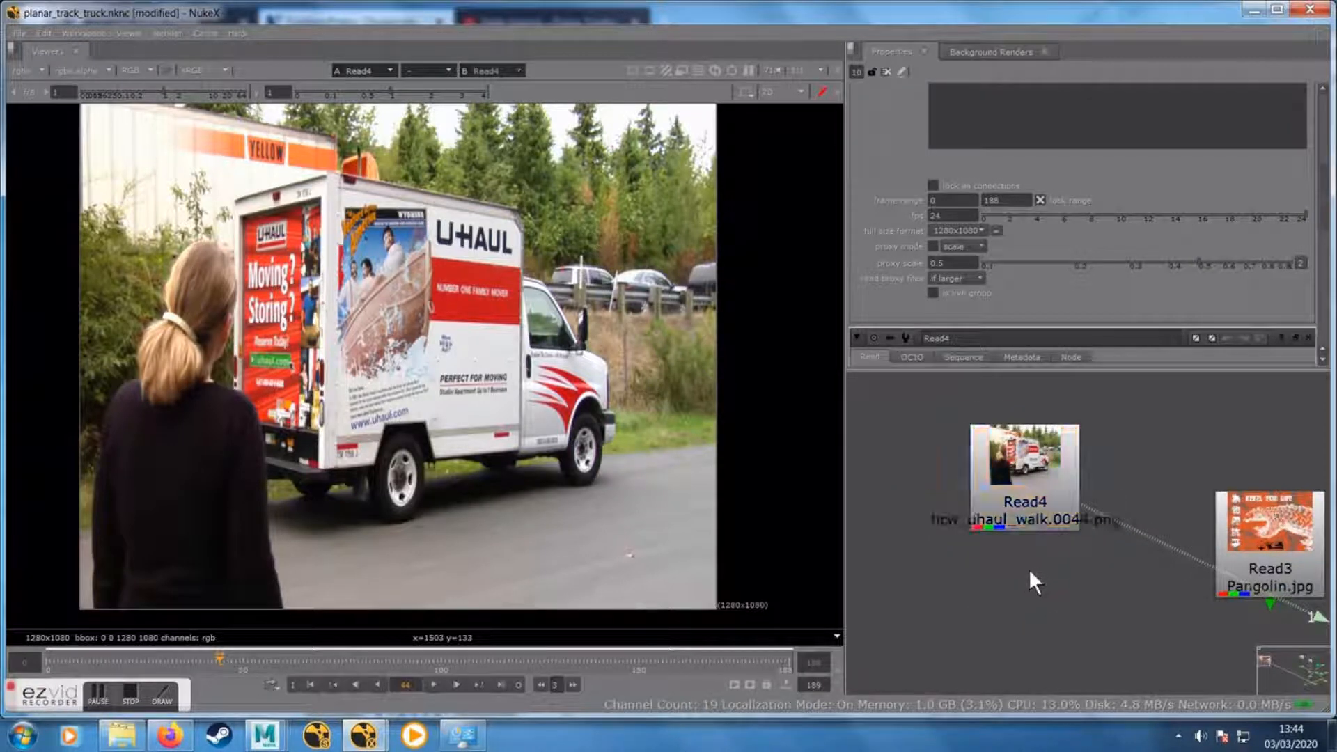
{"action": "left_click", "coordinate": [1010, 472]}
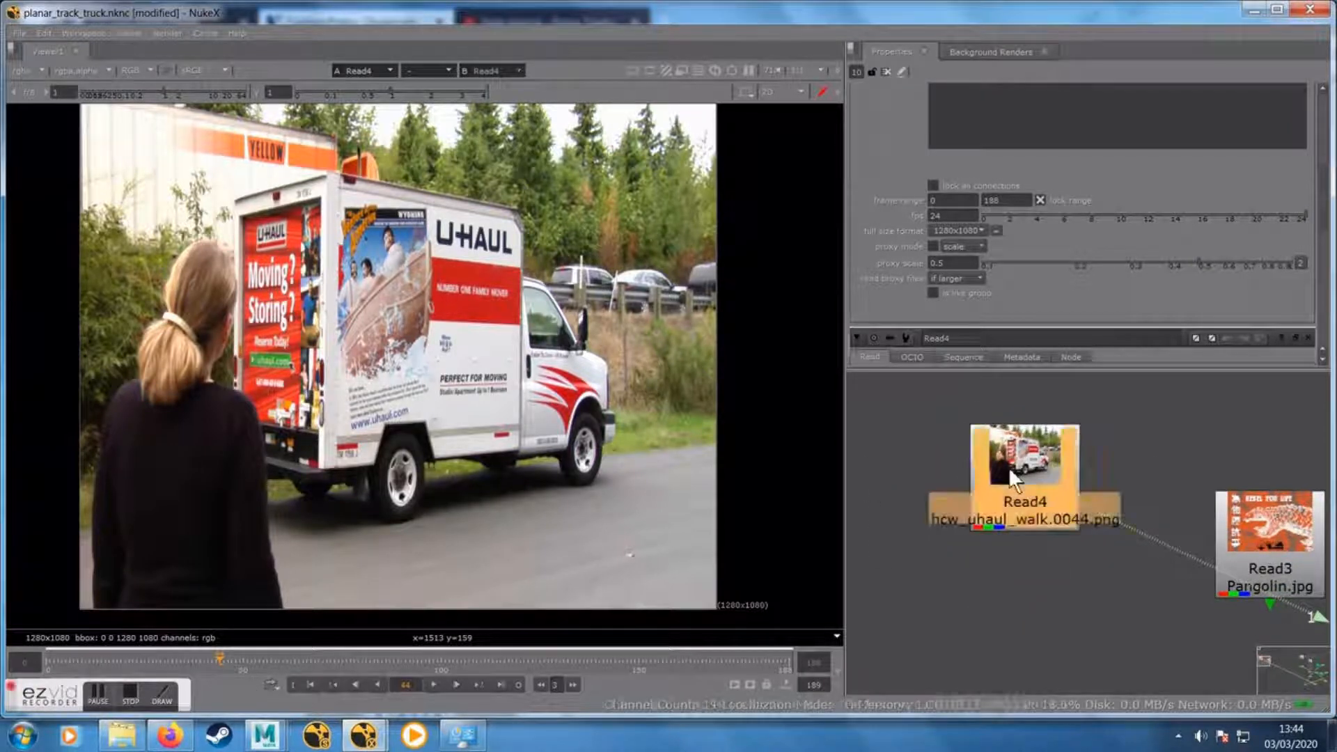
{"action": "key", "text": "Tab"}
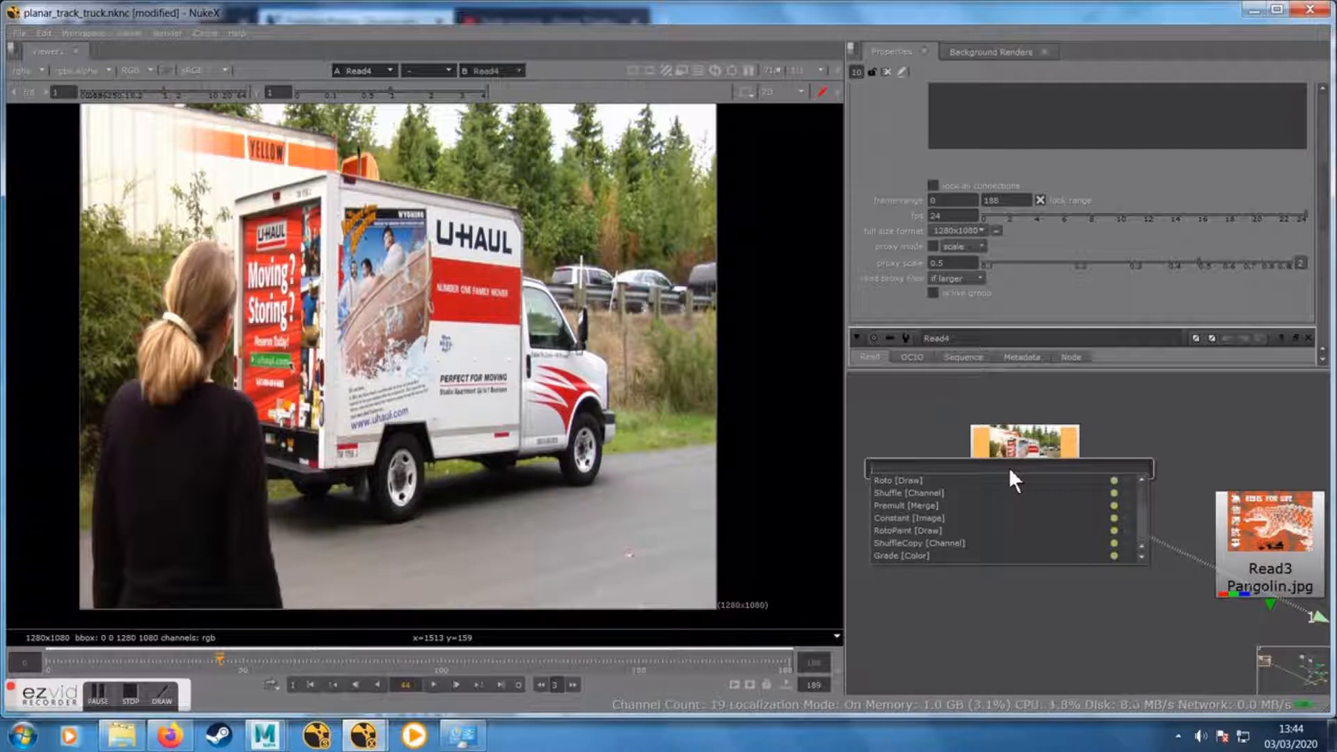
{"action": "type", "text": "planarTracker [Transform"}
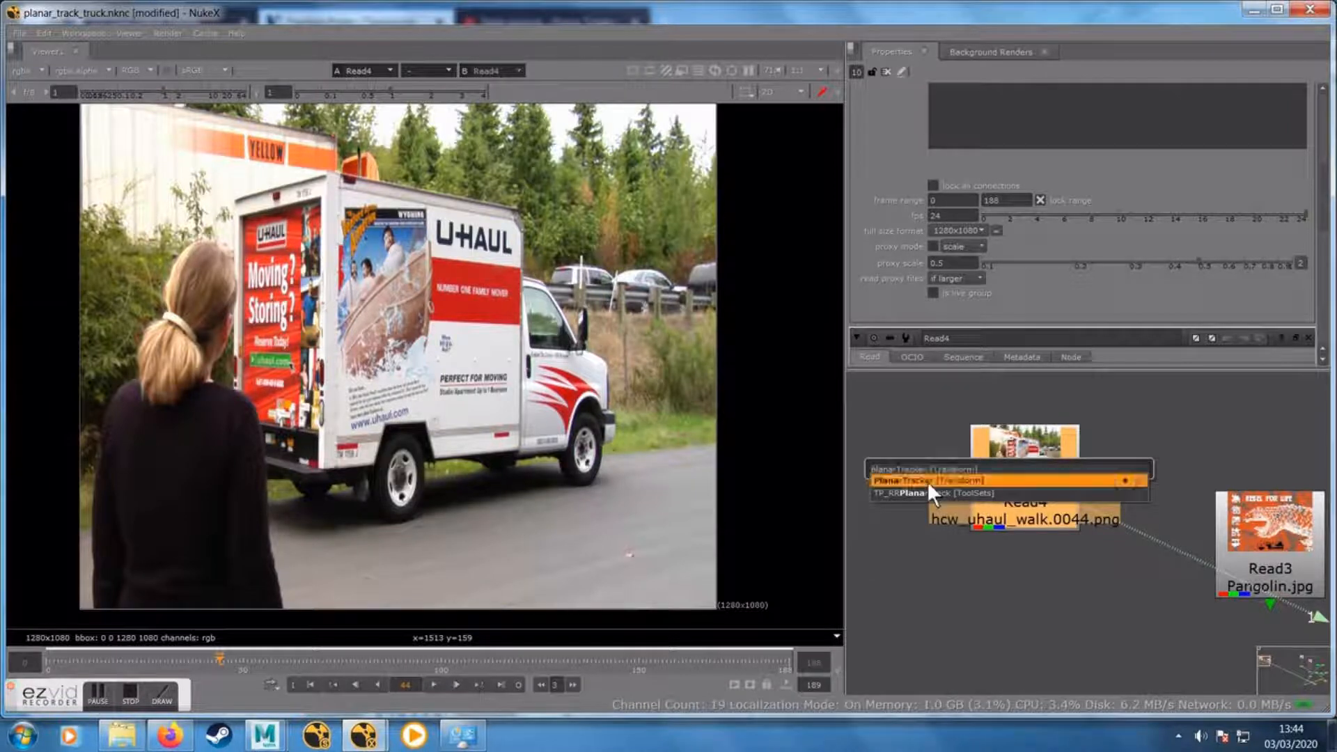
{"action": "left_click", "coordinate": [927, 480]}
{"action": "left_click_drag", "start_coordinate": [1035, 550], "coordinate": [1022, 580]}
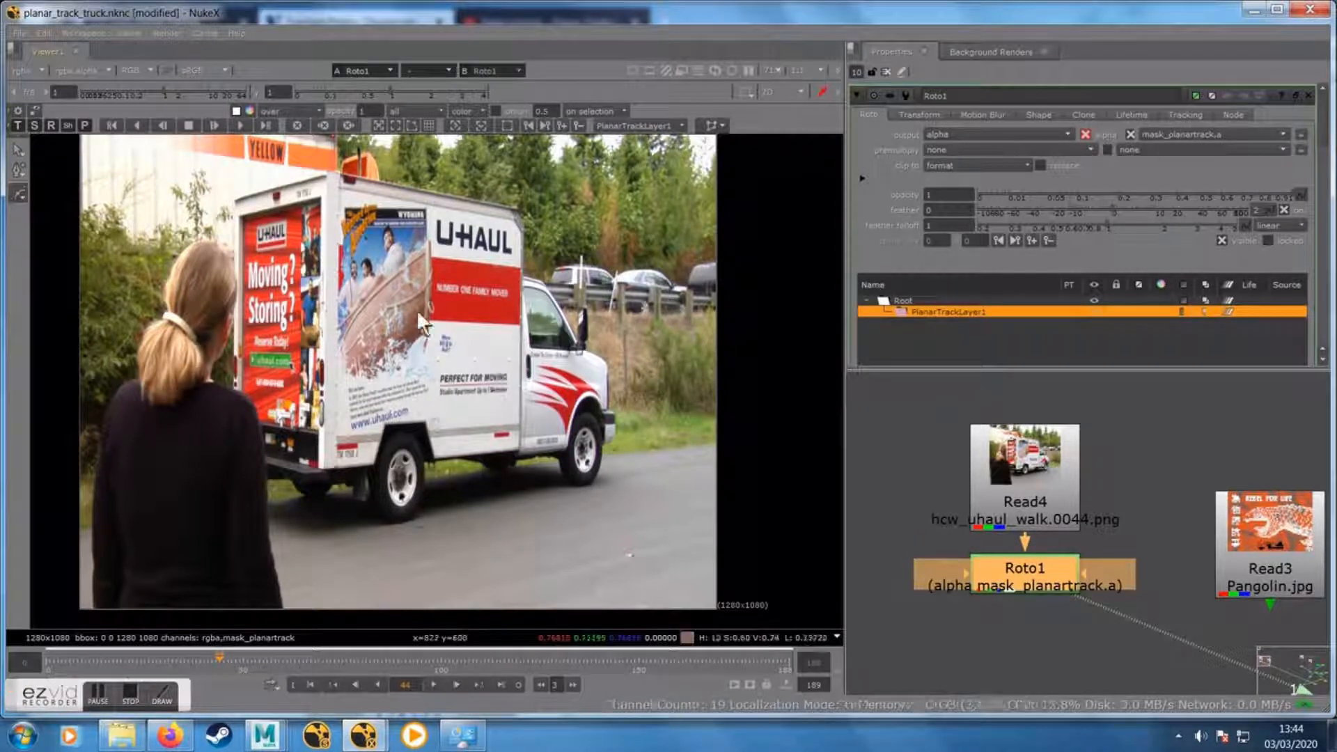
Draw a closed four-cornered Bezier shape around the truck's side panel as the planar tracking region
{"action": "scroll", "coordinate": [416, 309], "scroll_direction": "up", "scroll_amount": 2}
{"action": "scroll", "coordinate": [424, 364], "scroll_direction": "up", "scroll_amount": 3}
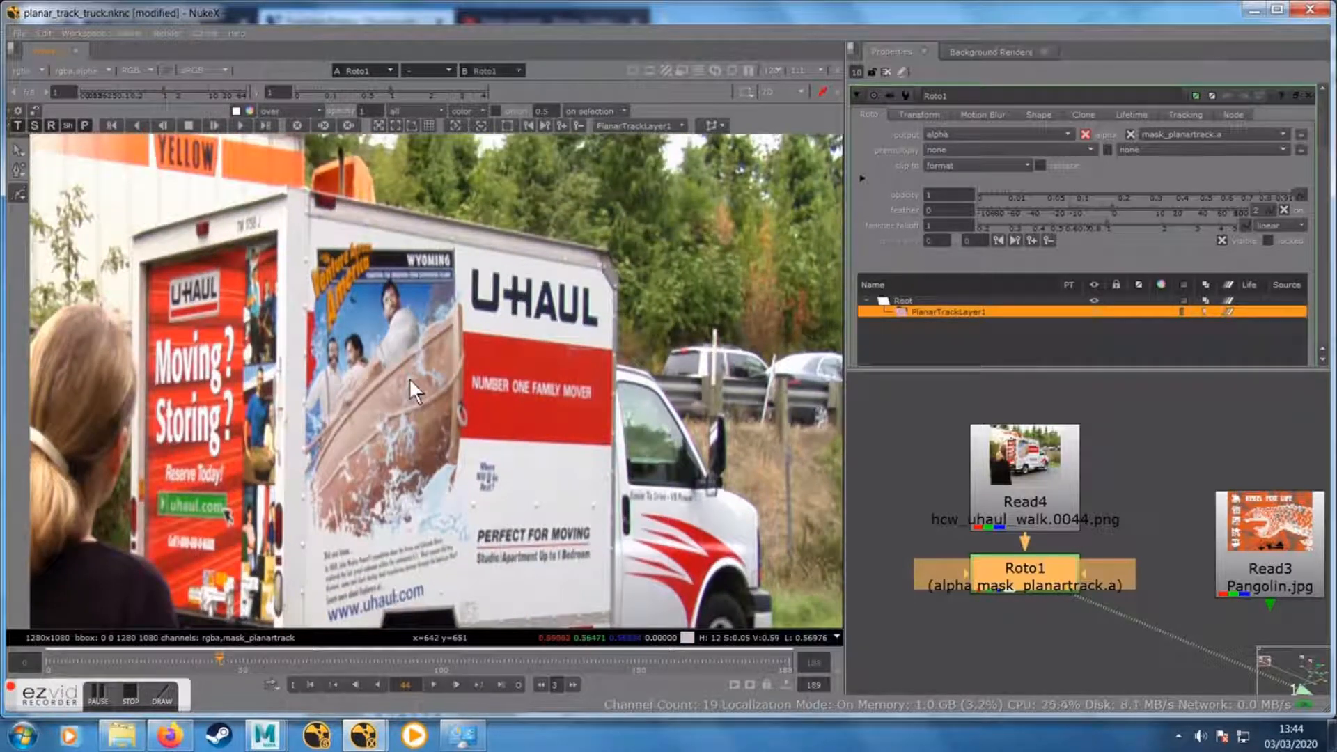
{"action": "left_click", "coordinate": [20, 195]}
{"action": "left_click", "coordinate": [69, 193]}
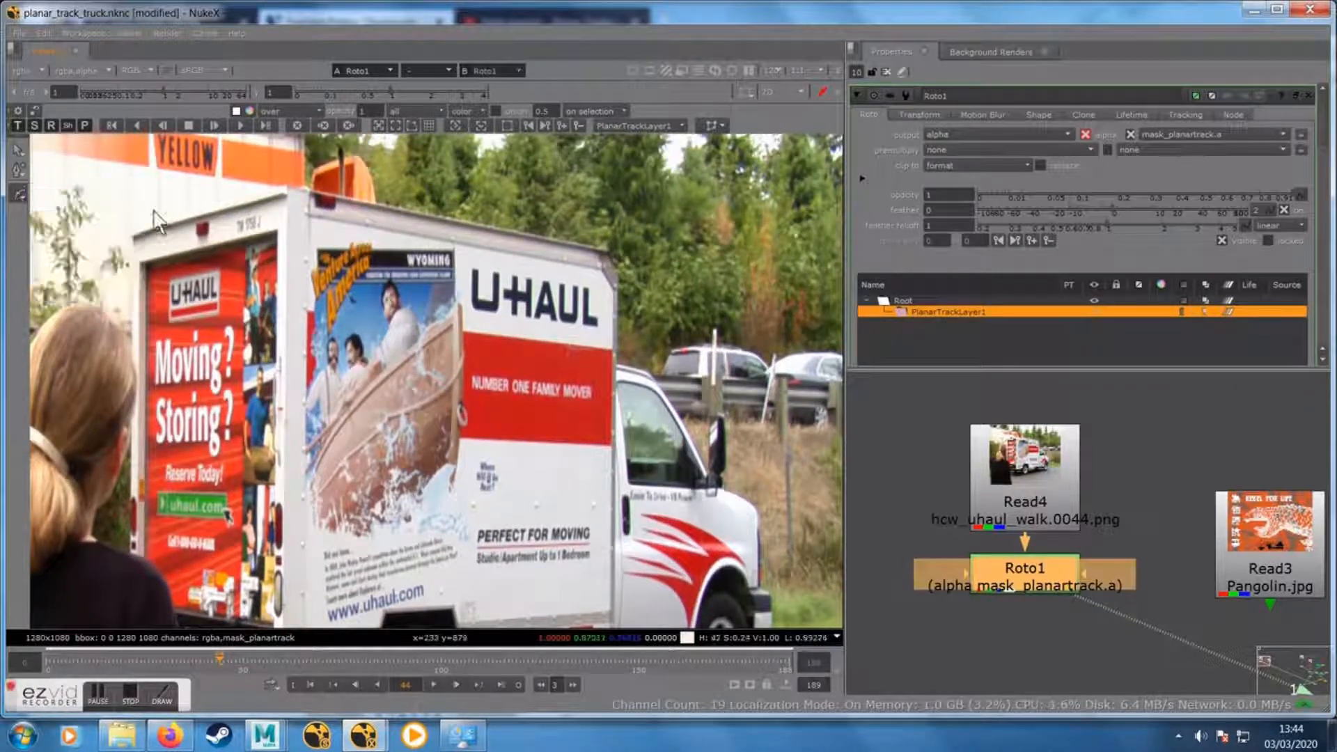
{"action": "left_click", "coordinate": [310, 218]}
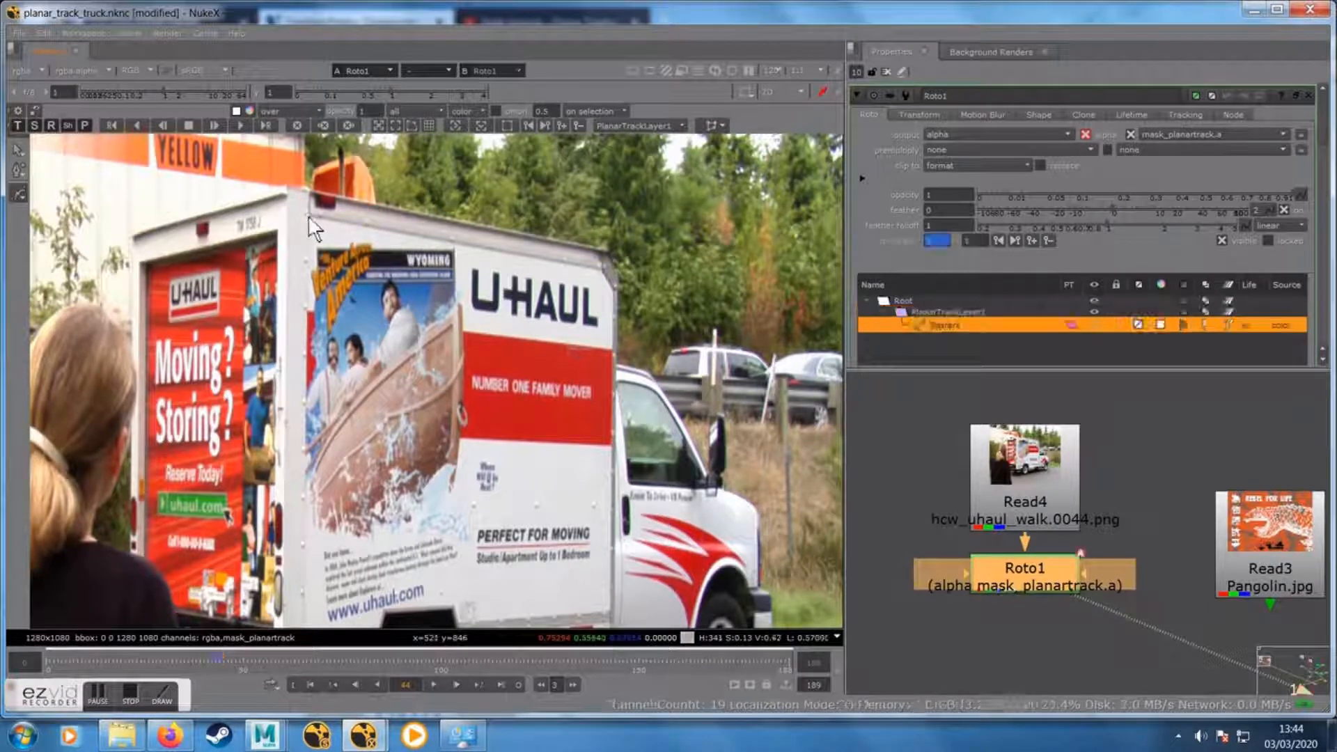
{"action": "left_click", "coordinate": [614, 289]}
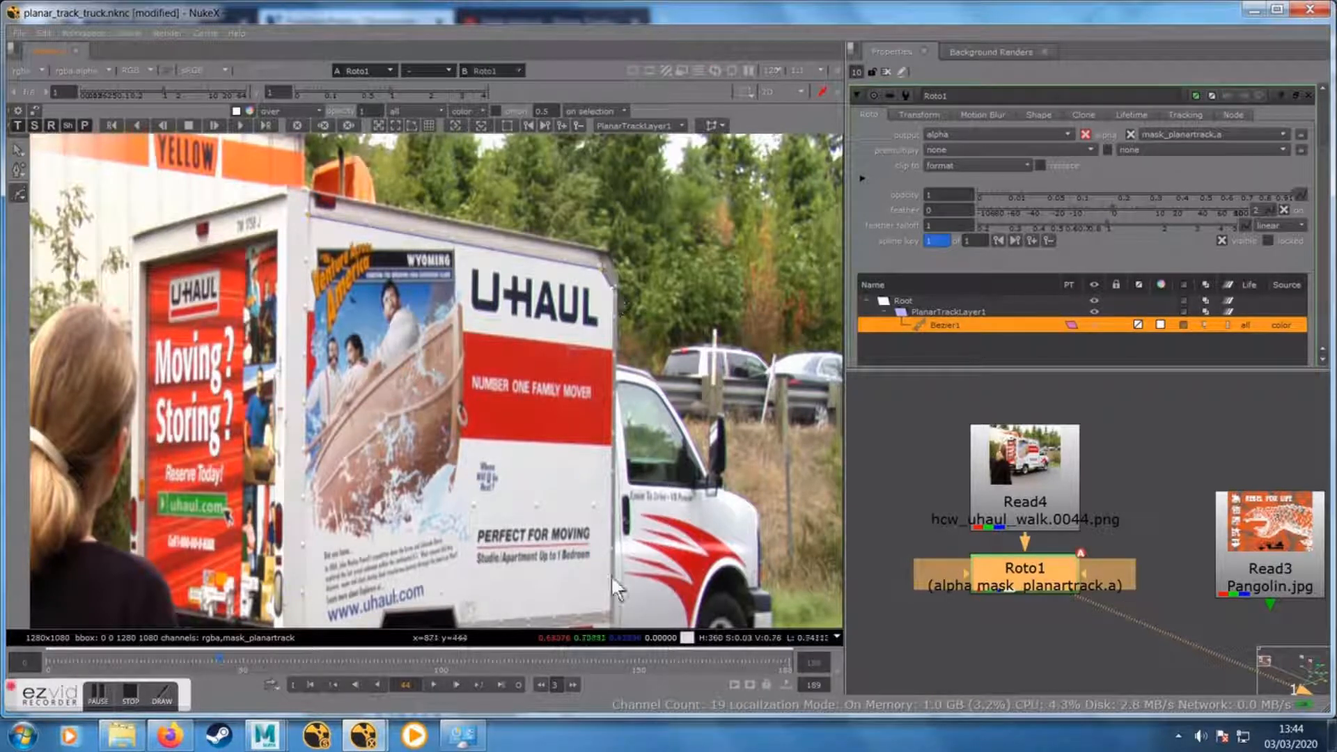
{"action": "left_click", "coordinate": [610, 615]}
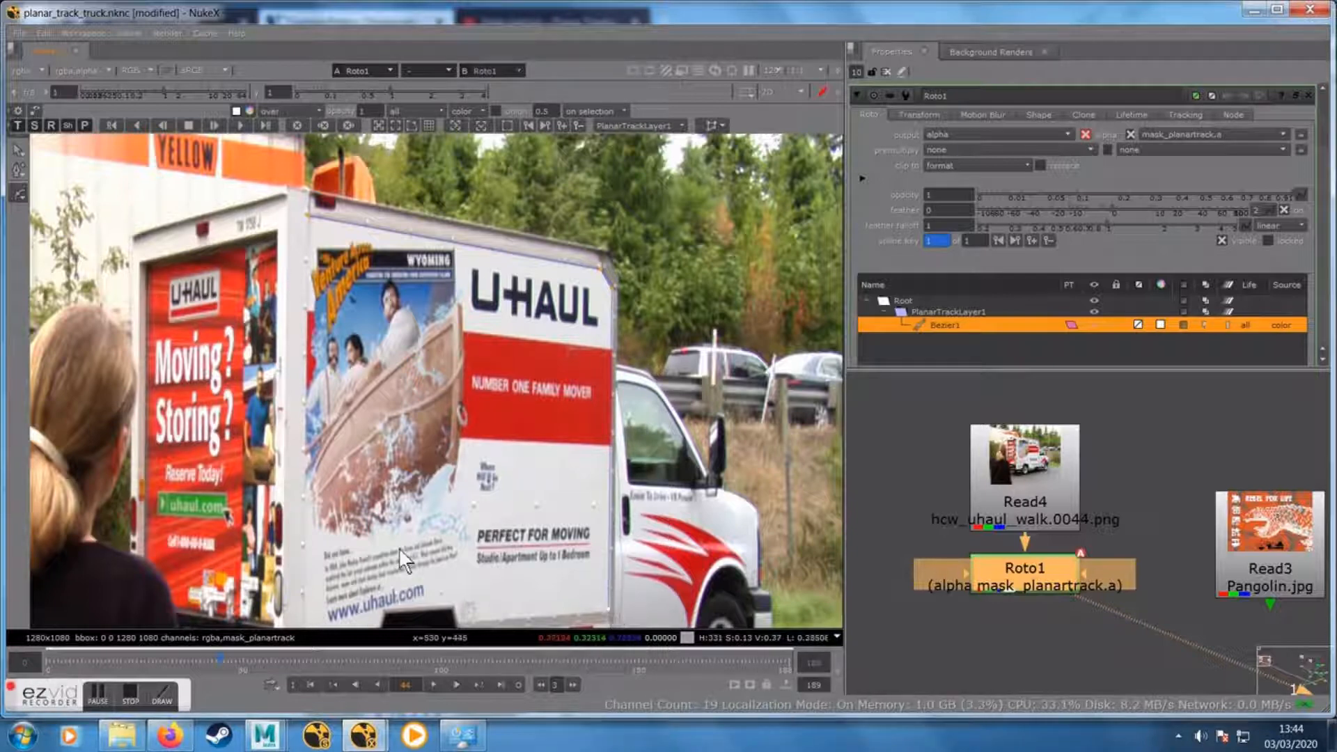
{"action": "left_click_drag", "start_coordinate": [398, 547], "coordinate": [451, 486]}
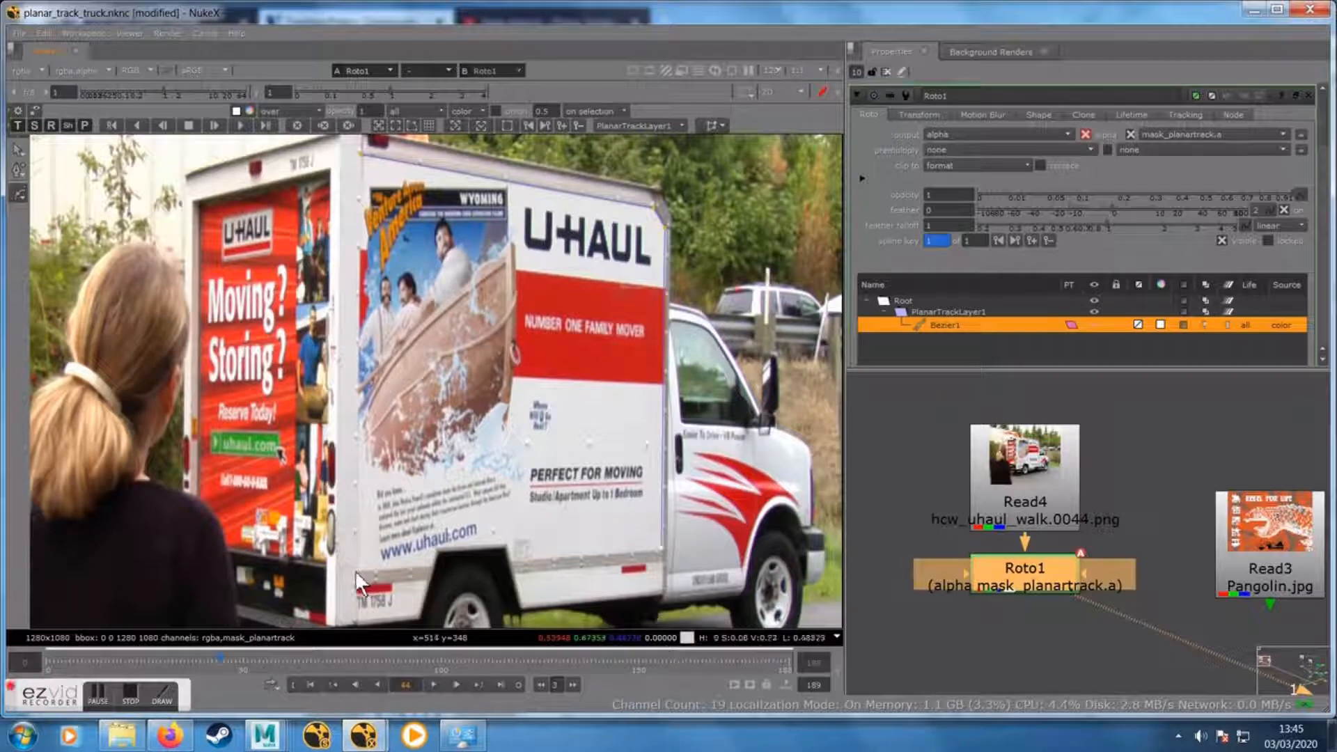
{"action": "left_click", "coordinate": [362, 158]}
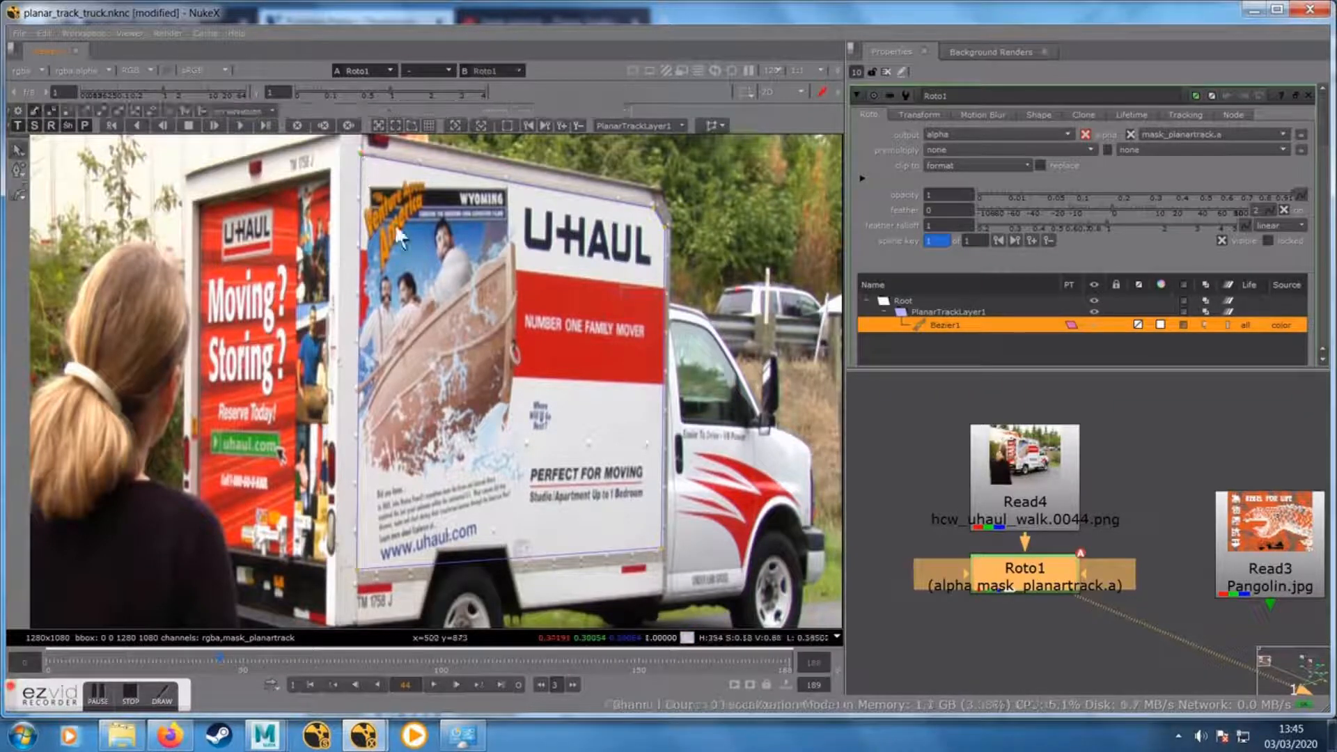
Check the corners of the Bezier shape around the truck's side panel and nudge its lower rear corner onto the panel edge
{"action": "left_click_drag", "start_coordinate": [476, 216], "coordinate": [295, 336]}
{"action": "scroll", "coordinate": [419, 359], "scroll_direction": "up", "scroll_amount": 4}
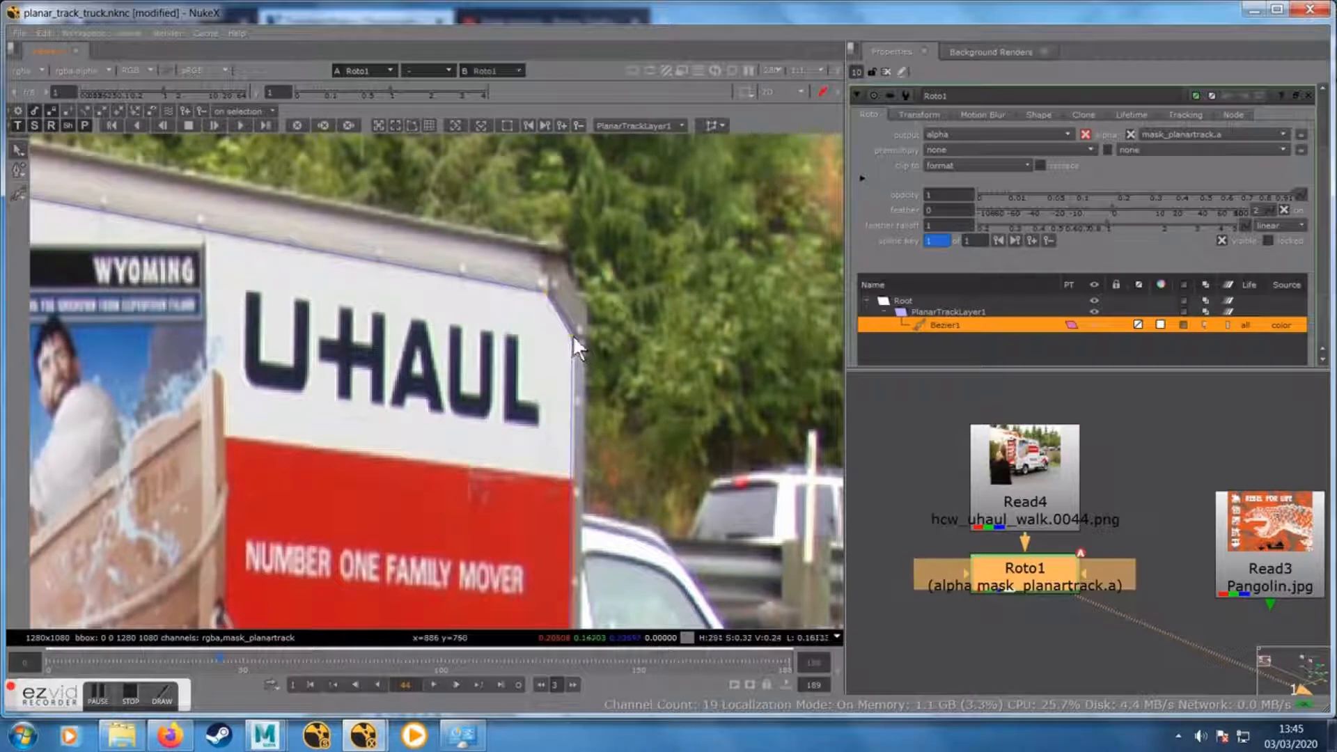
{"action": "left_click_drag", "start_coordinate": [607, 419], "coordinate": [640, 71]}
{"action": "left_click_drag", "start_coordinate": [680, 429], "coordinate": [699, 132]}
{"action": "left_click_drag", "start_coordinate": [673, 390], "coordinate": [602, 357]}
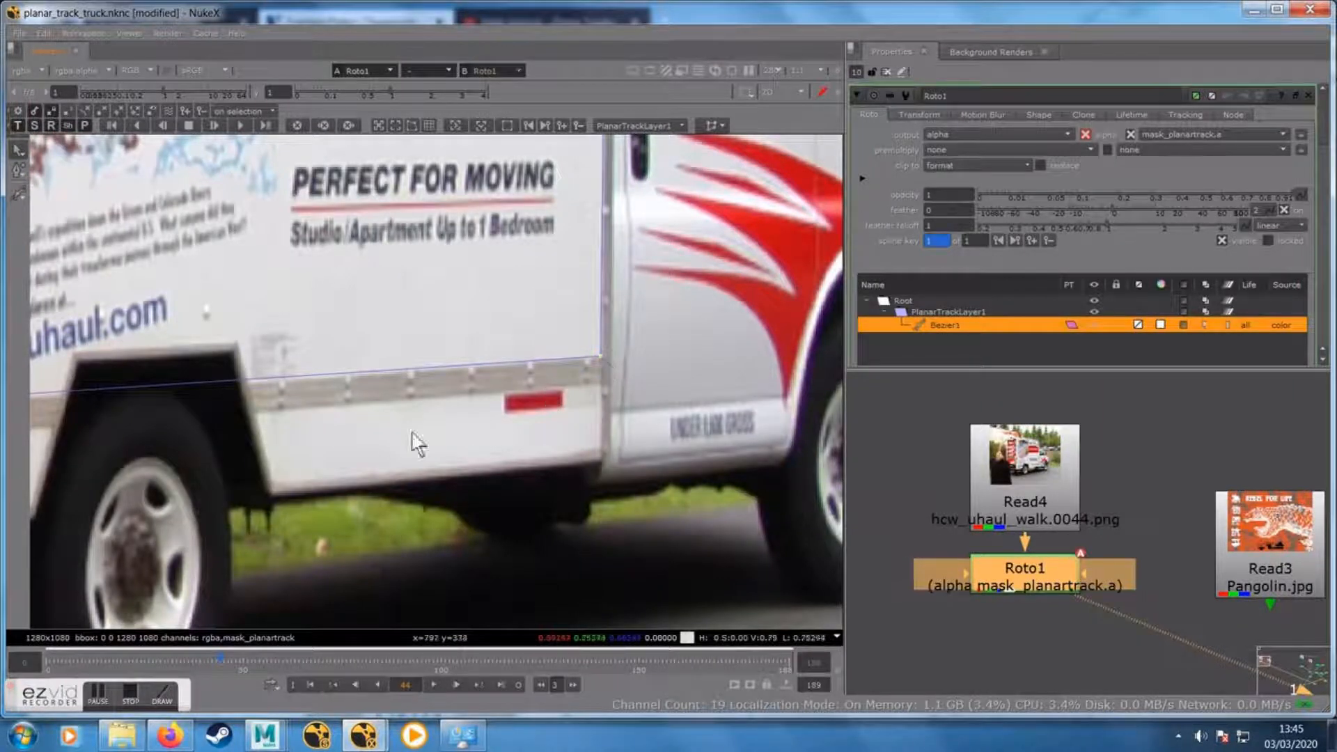
{"action": "left_click_drag", "start_coordinate": [282, 485], "coordinate": [696, 546]}
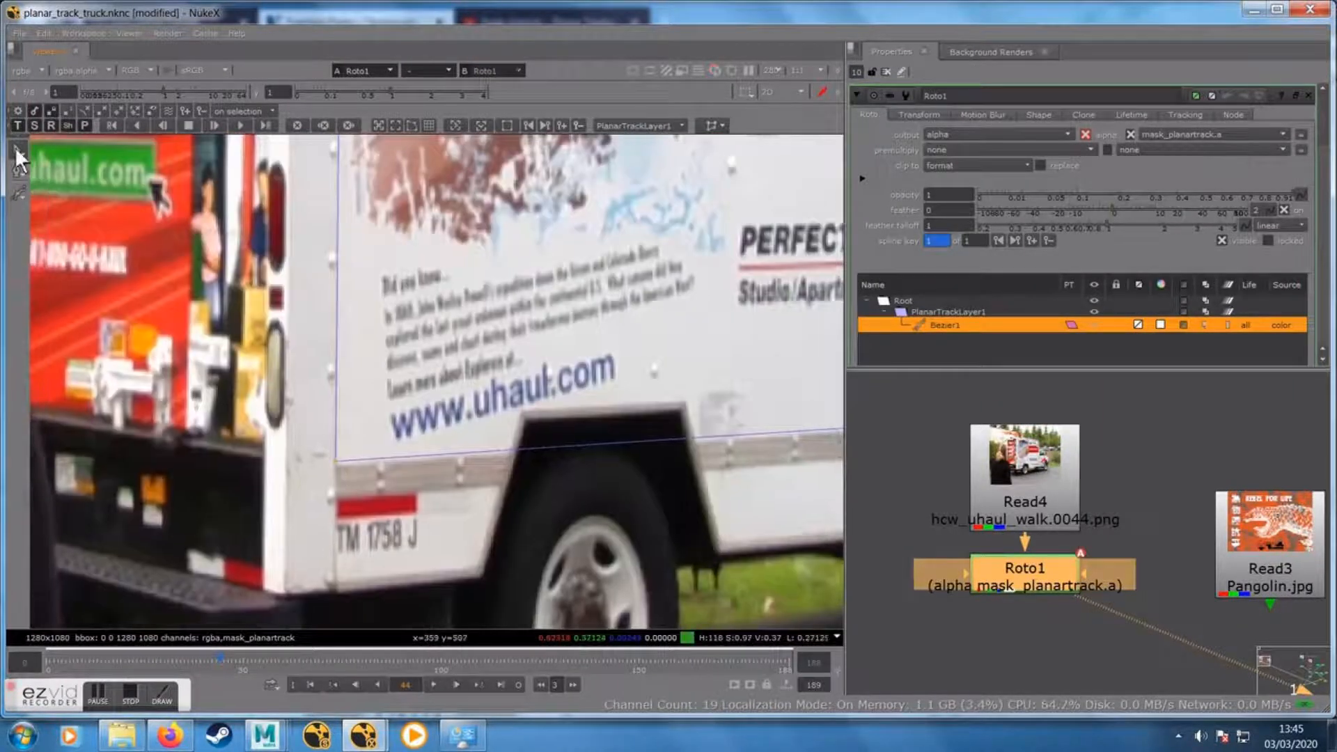
{"action": "right_click", "coordinate": [16, 150]}
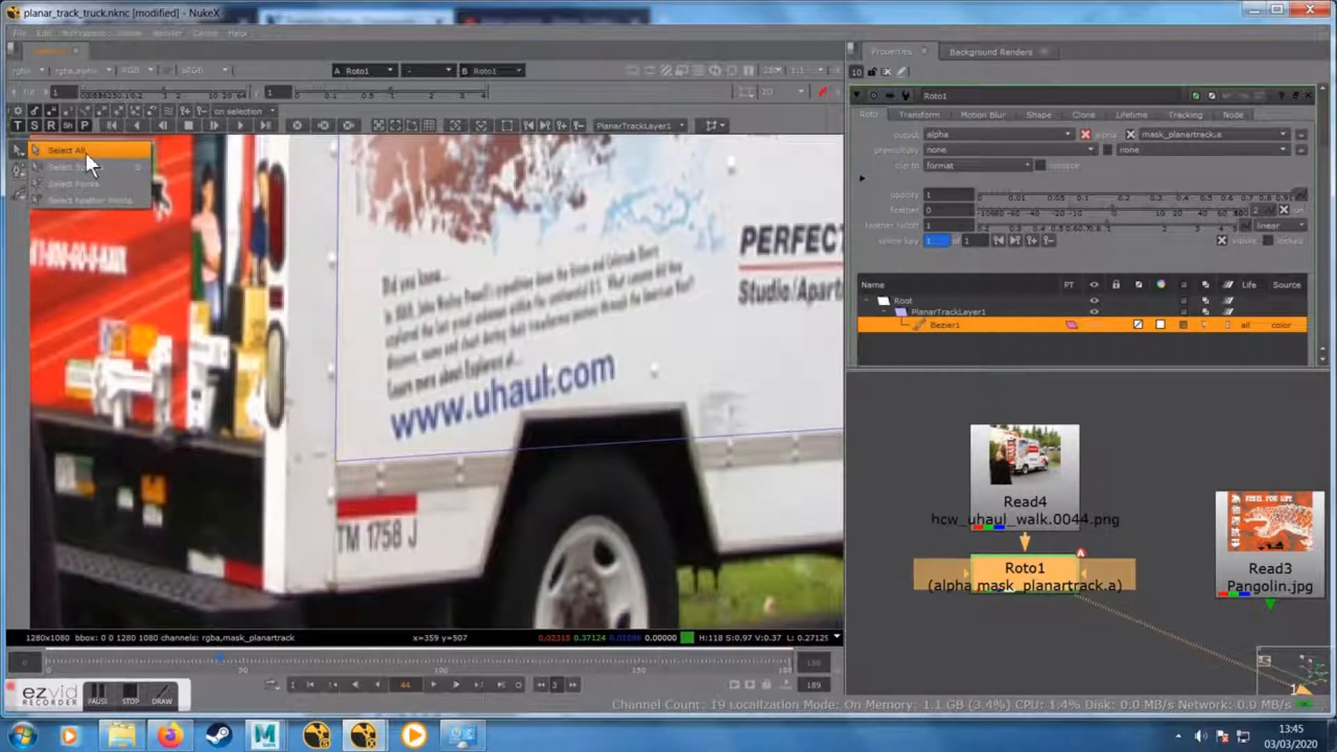
{"action": "left_click", "coordinate": [47, 217]}
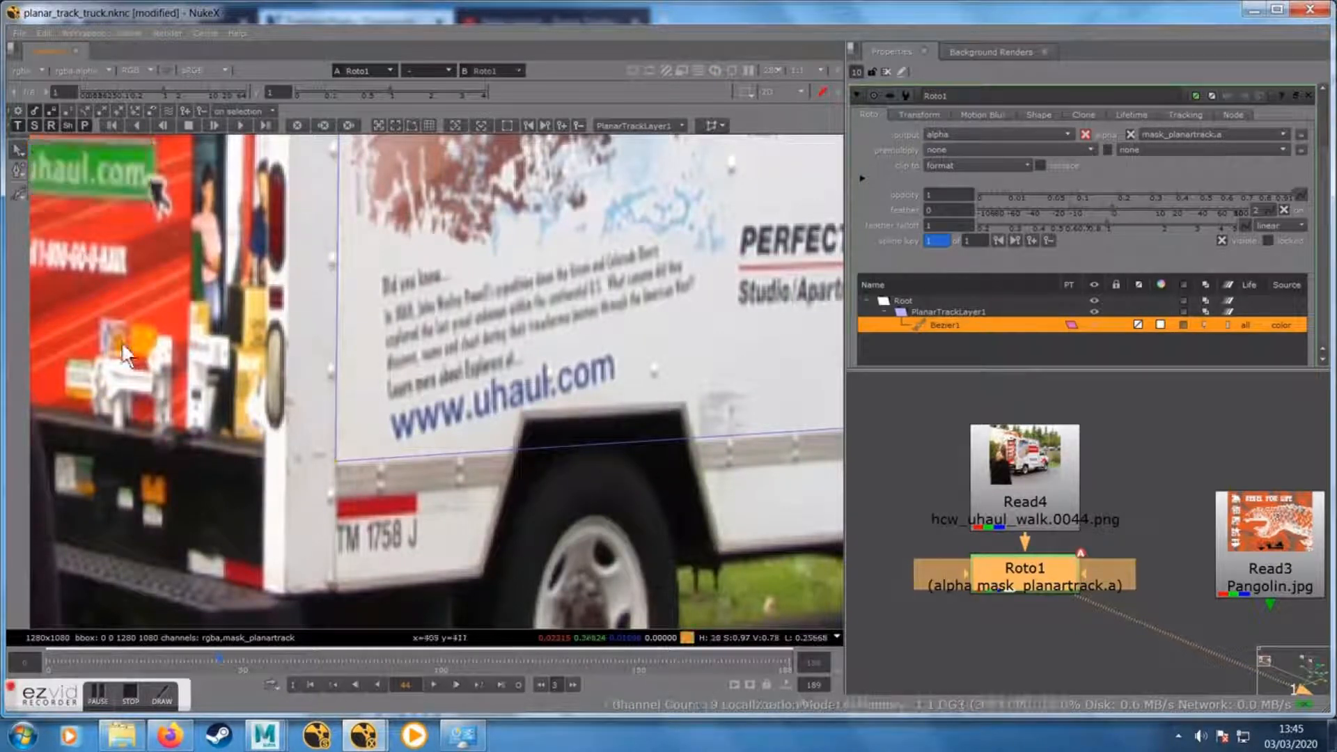
{"action": "left_click_drag", "start_coordinate": [333, 460], "coordinate": [335, 463]}
{"action": "left_click_drag", "start_coordinate": [378, 266], "coordinate": [411, 552]}
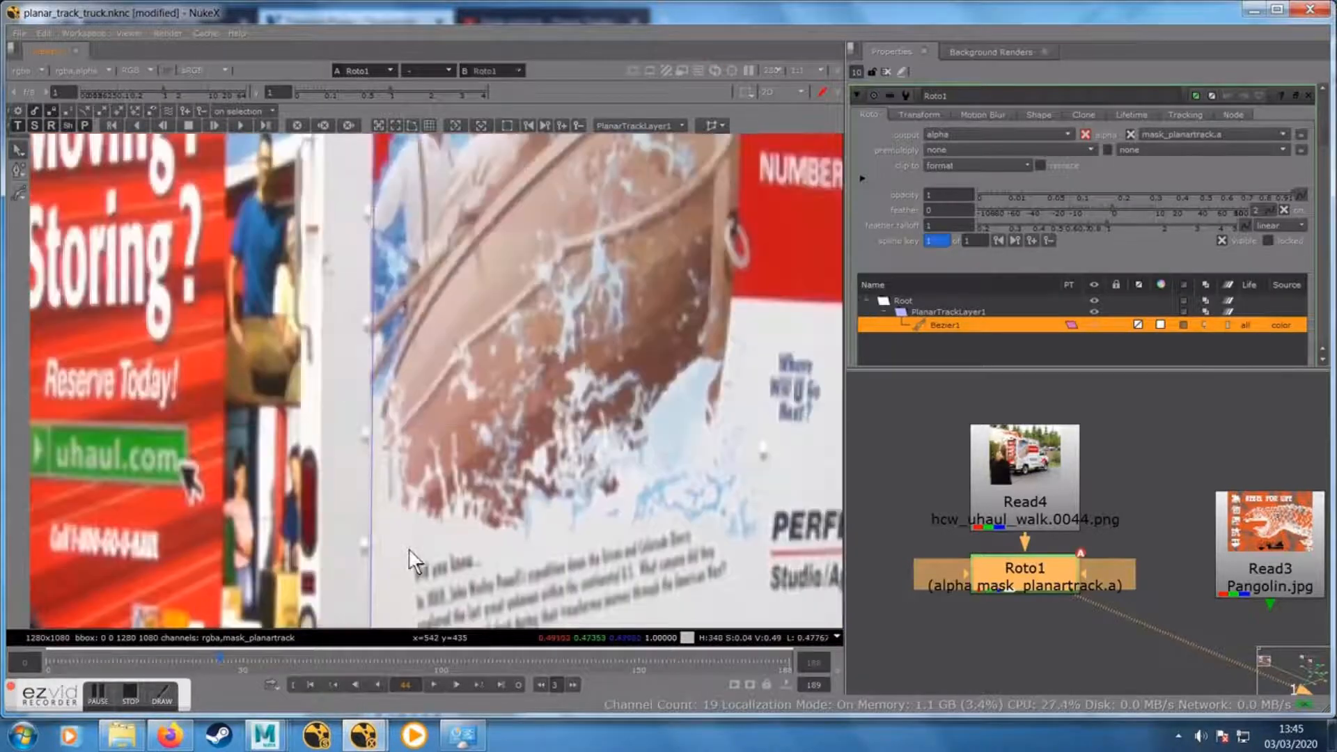
{"action": "left_click_drag", "start_coordinate": [440, 202], "coordinate": [460, 444]}
{"action": "left_click_drag", "start_coordinate": [460, 374], "coordinate": [454, 514]}
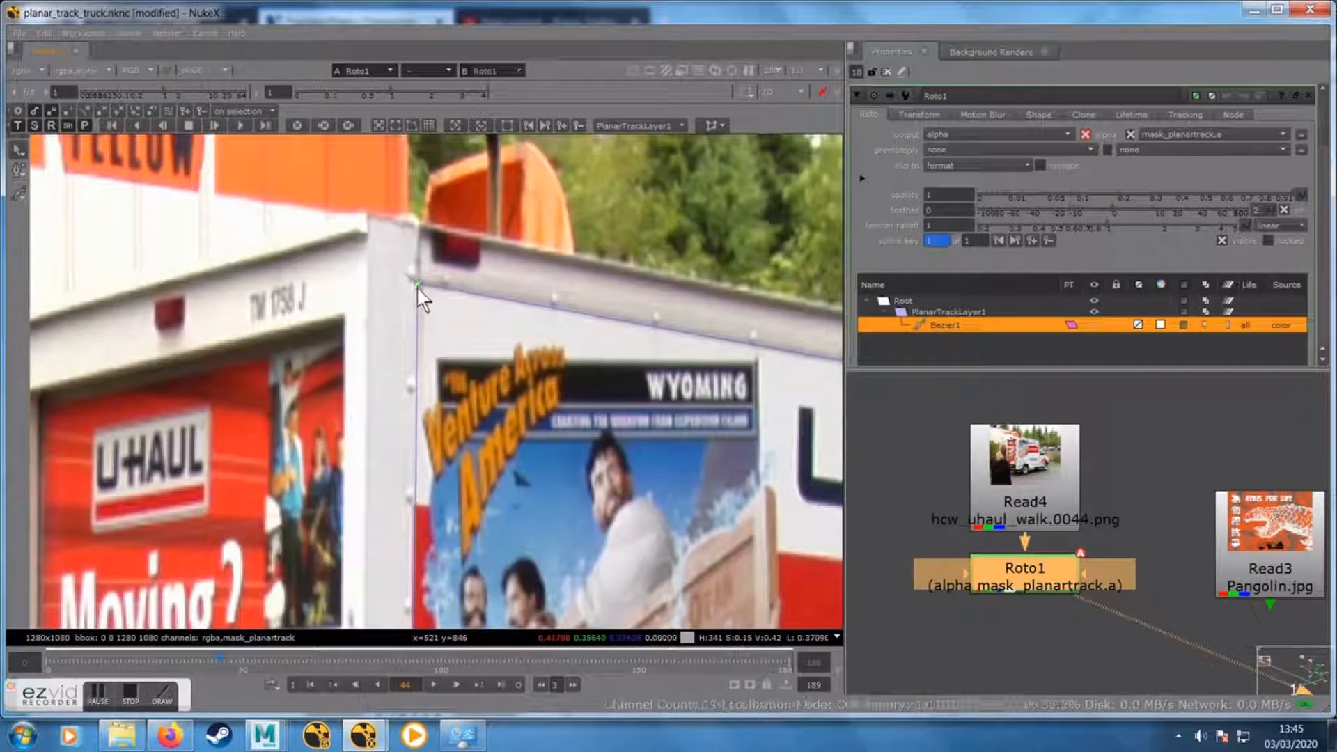
Add a new planar track layer to the Roto1 node for masking the woman
{"action": "scroll", "coordinate": [570, 394], "scroll_direction": "down", "scroll_amount": 3}
{"action": "left_click_drag", "start_coordinate": [639, 533], "coordinate": [536, 340]}
{"action": "scroll", "coordinate": [537, 340], "scroll_direction": "down", "scroll_amount": 1}
{"action": "scroll", "coordinate": [536, 340], "scroll_direction": "down", "scroll_amount": 1}
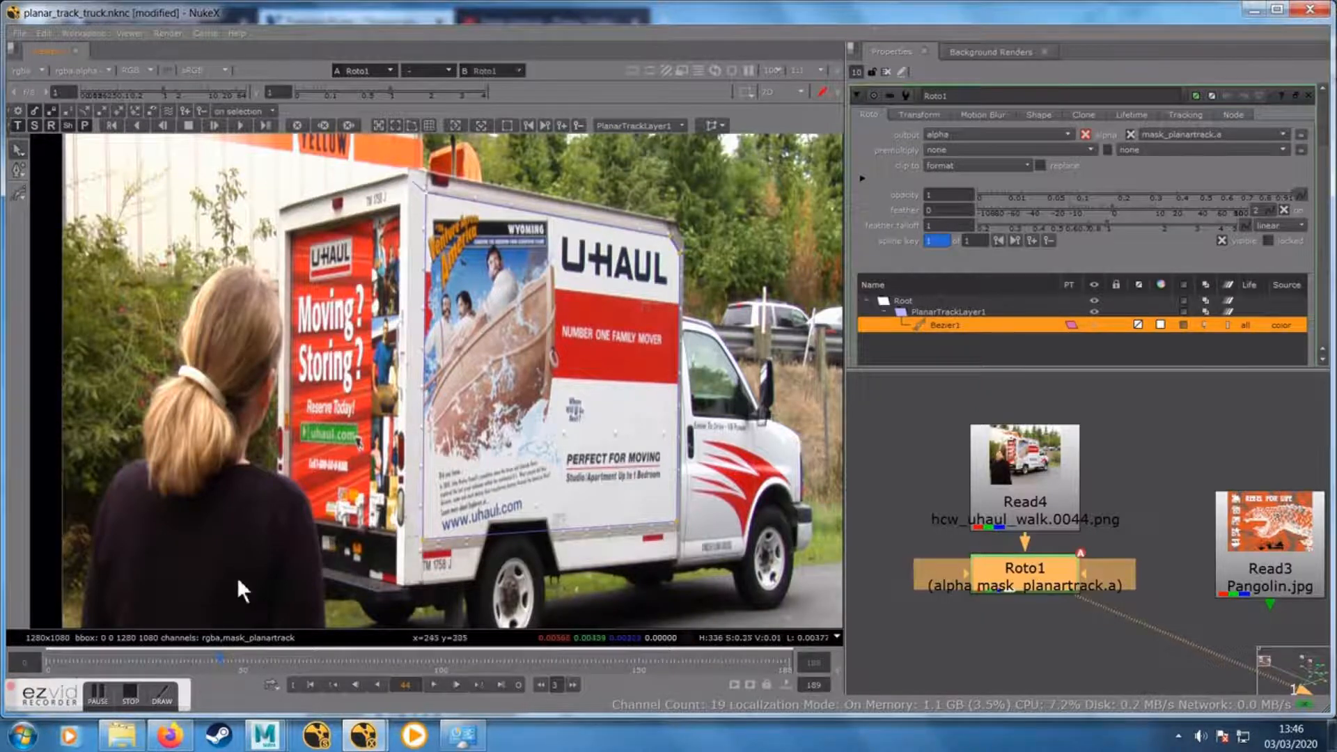
{"action": "scroll", "coordinate": [264, 570], "scroll_direction": "down", "scroll_amount": 1}
{"action": "left_click_drag", "start_coordinate": [265, 568], "coordinate": [321, 509]}
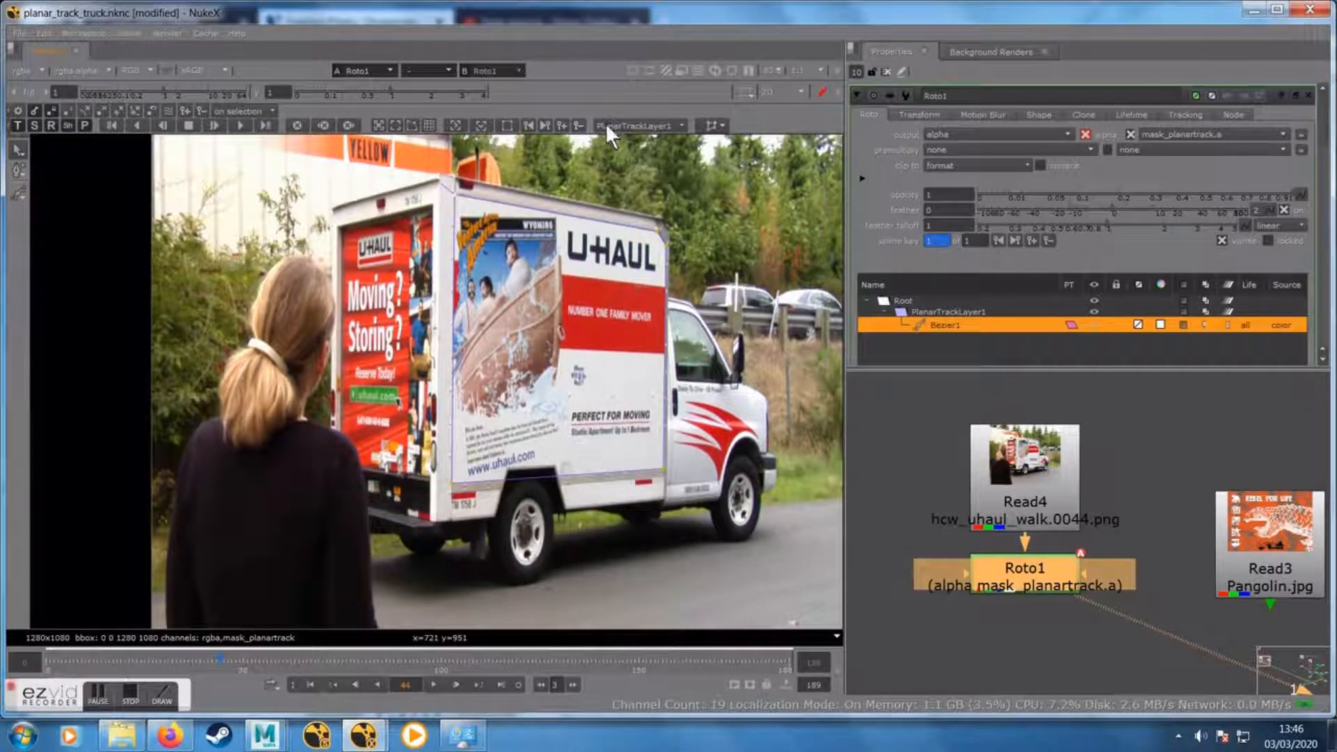
{"action": "left_click", "coordinate": [631, 123]}
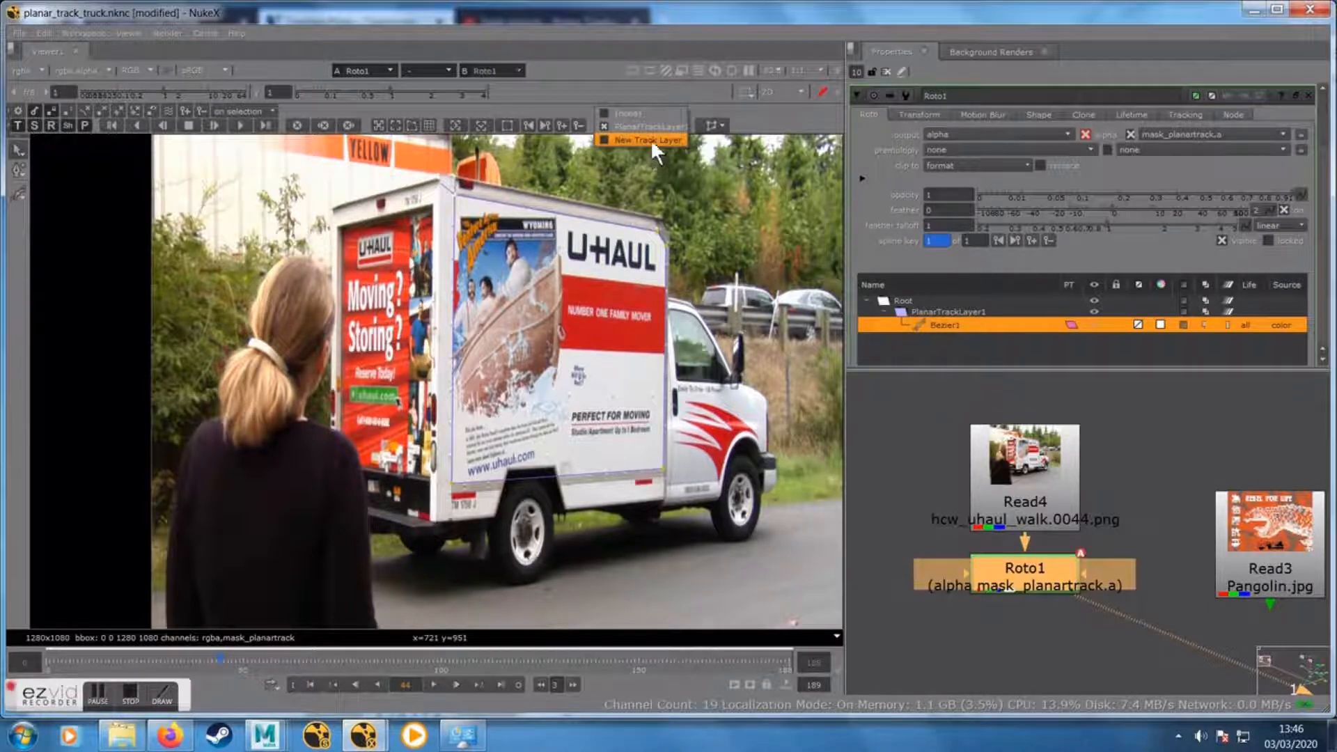
{"action": "left_click", "coordinate": [651, 140]}
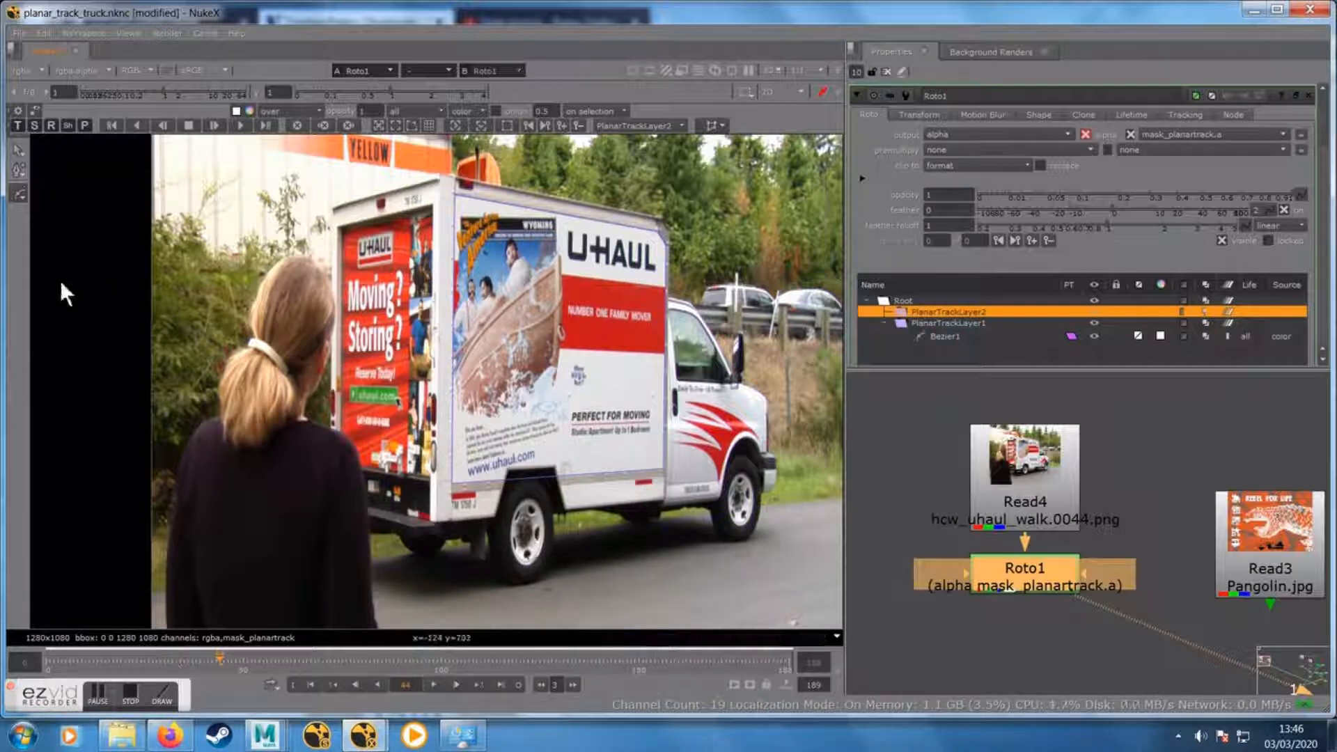
Draw a closed Bezier shape loosely around the woman's head and upper body at frame 44 in PlanarTrackLayer2
{"action": "left_click", "coordinate": [18, 192]}
{"action": "left_click", "coordinate": [50, 195]}
{"action": "left_click", "coordinate": [156, 560]}
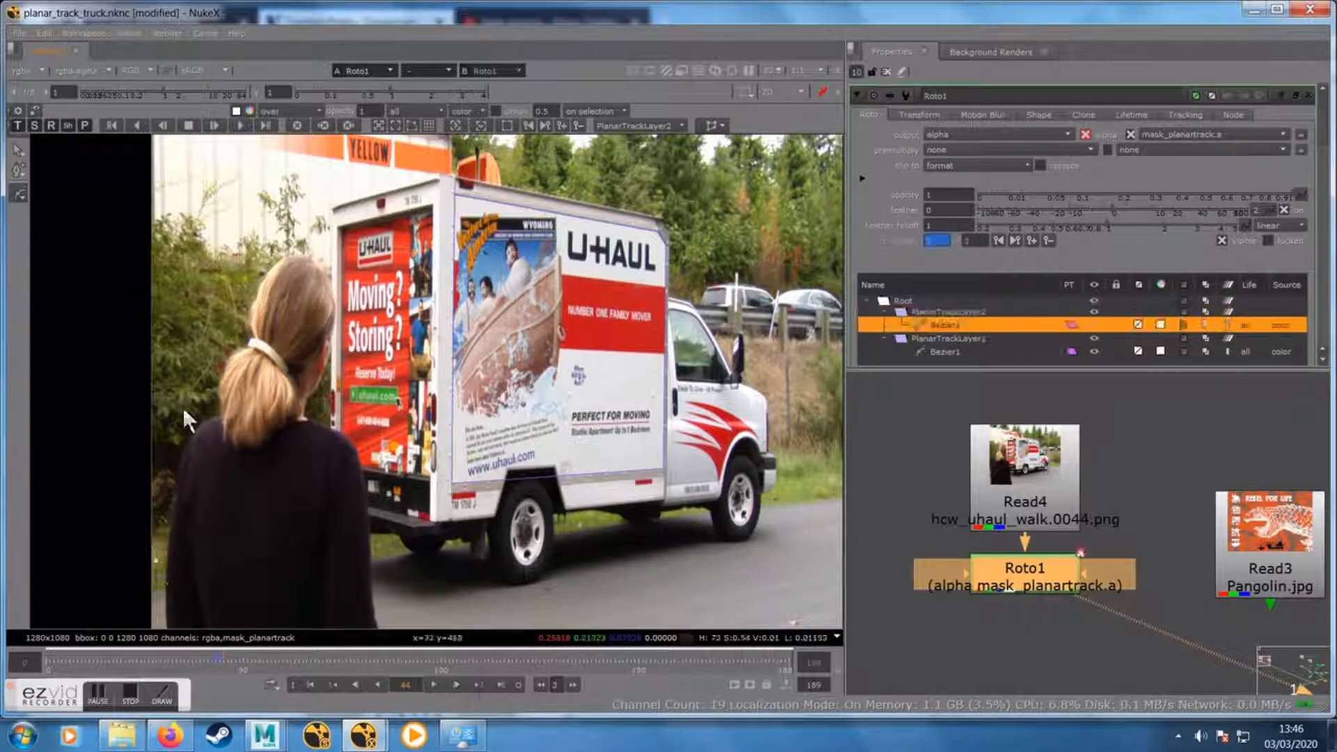
{"action": "left_click", "coordinate": [182, 412]}
{"action": "left_click", "coordinate": [209, 398]}
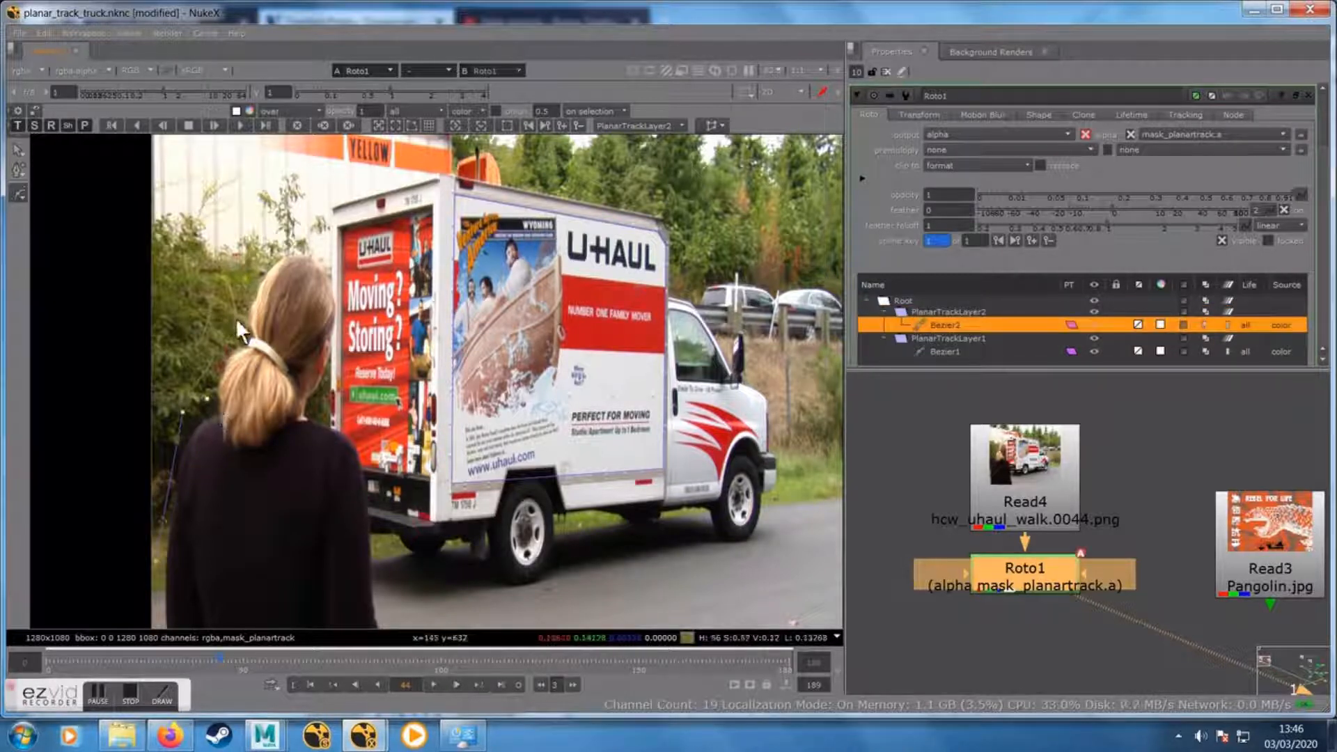
{"action": "left_click", "coordinate": [220, 343]}
{"action": "left_click", "coordinate": [270, 247]}
{"action": "left_click", "coordinate": [341, 253]}
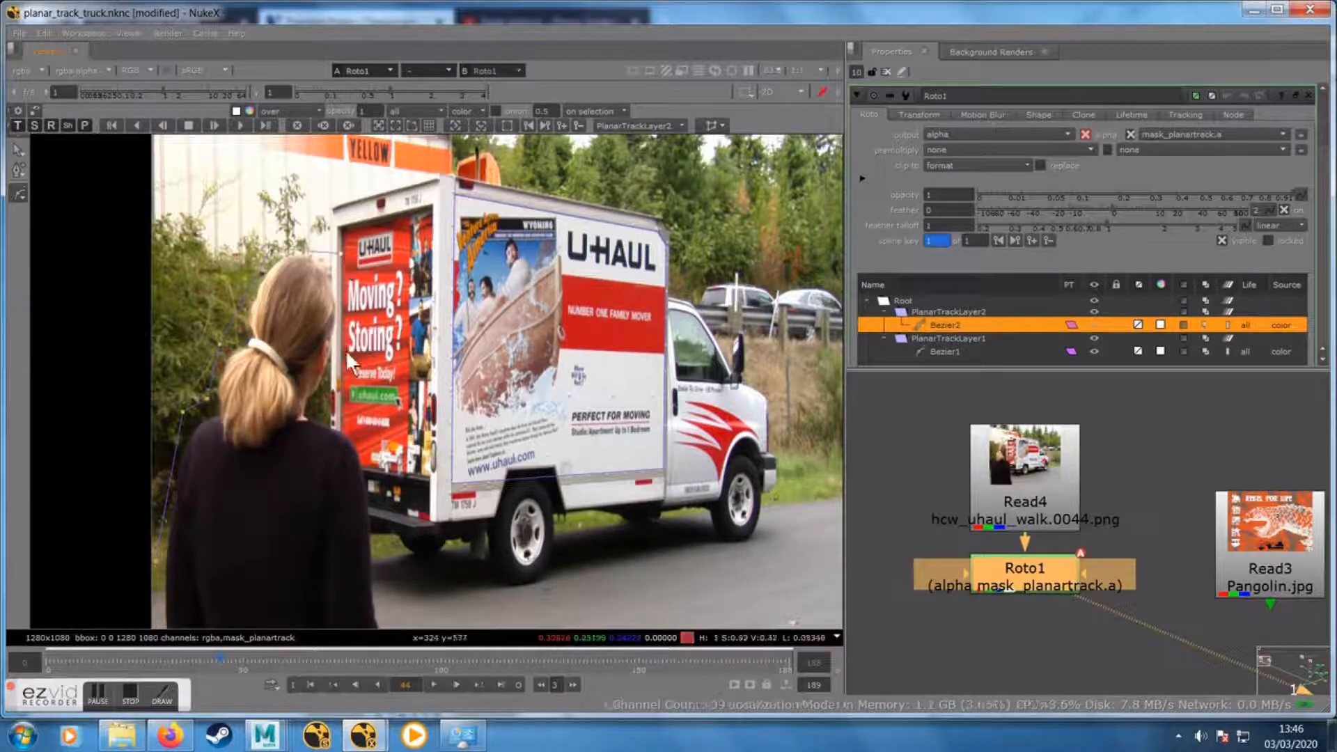
{"action": "left_click", "coordinate": [323, 410]}
{"action": "left_click", "coordinate": [388, 612]}
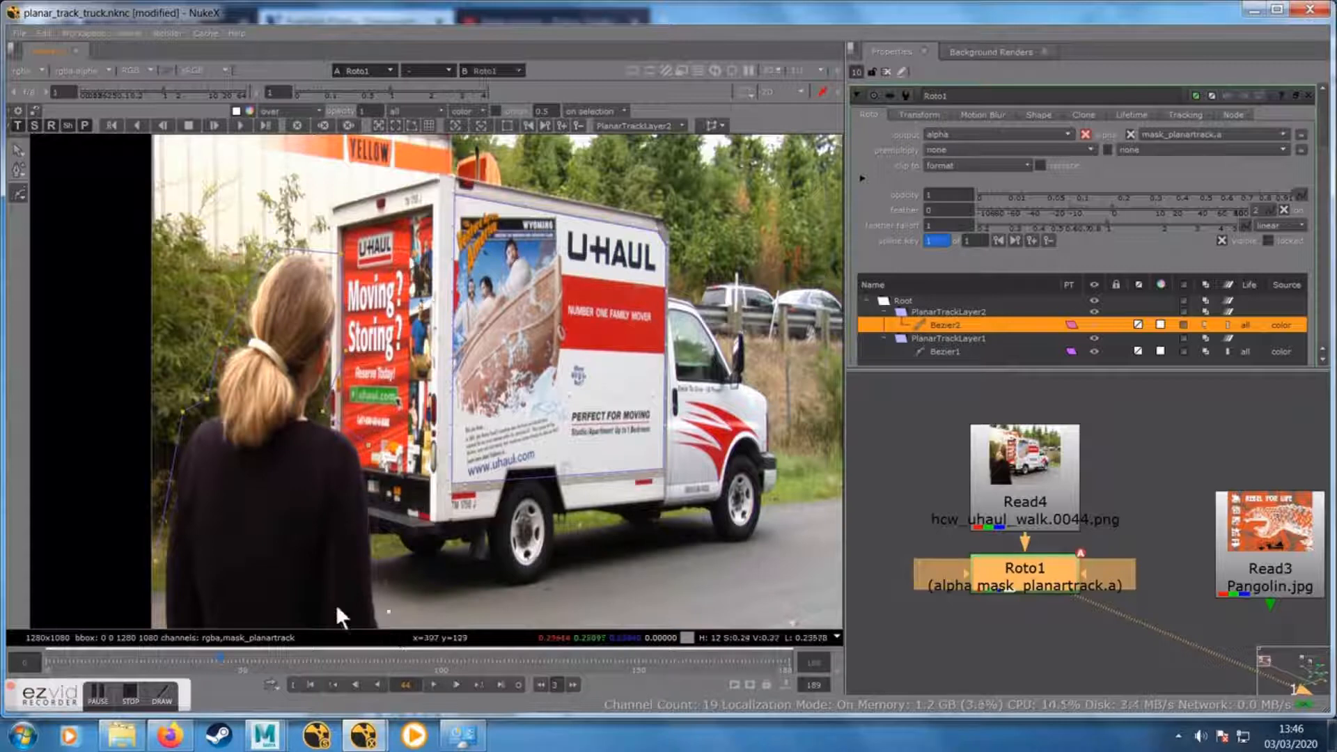
{"action": "left_click", "coordinate": [156, 558]}
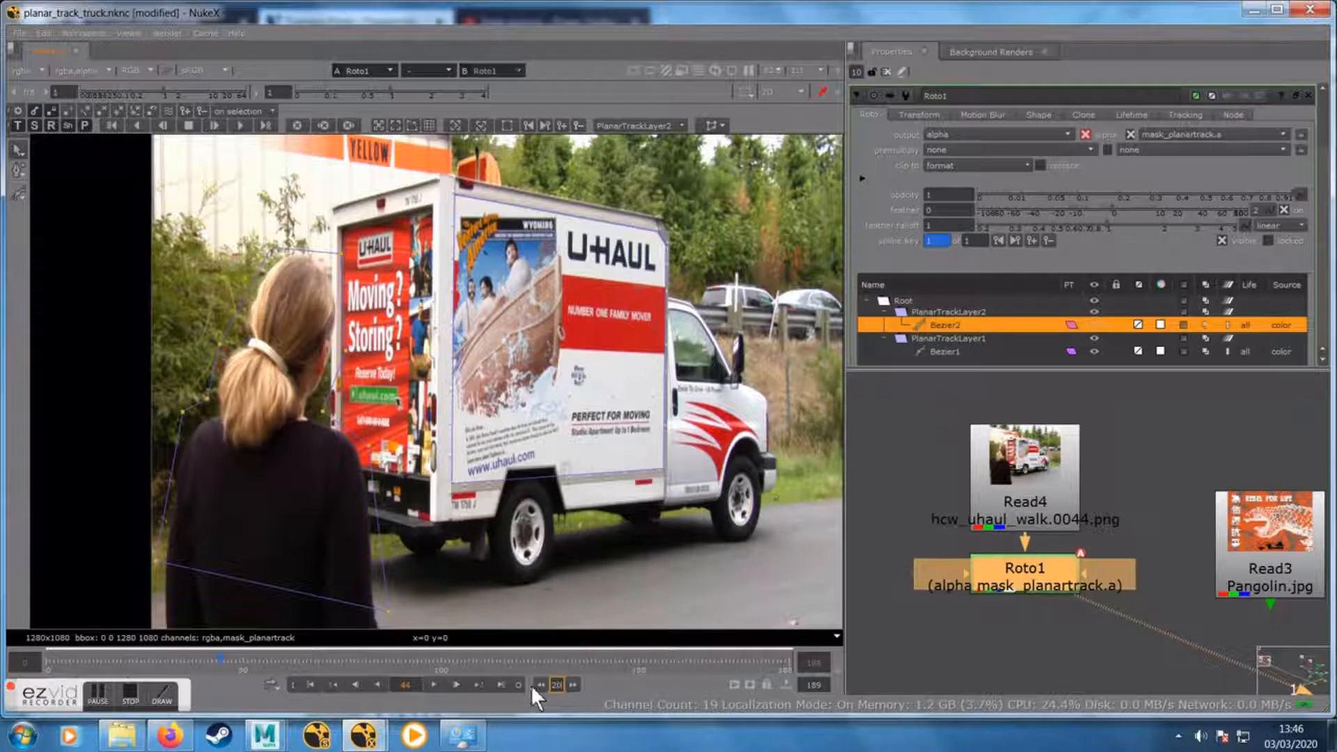
Advance 20 frames to frame 64, move the woman's Bezier shape over her and adjust its lower corner near the truck's rear wheel
{"action": "left_click", "coordinate": [574, 685]}
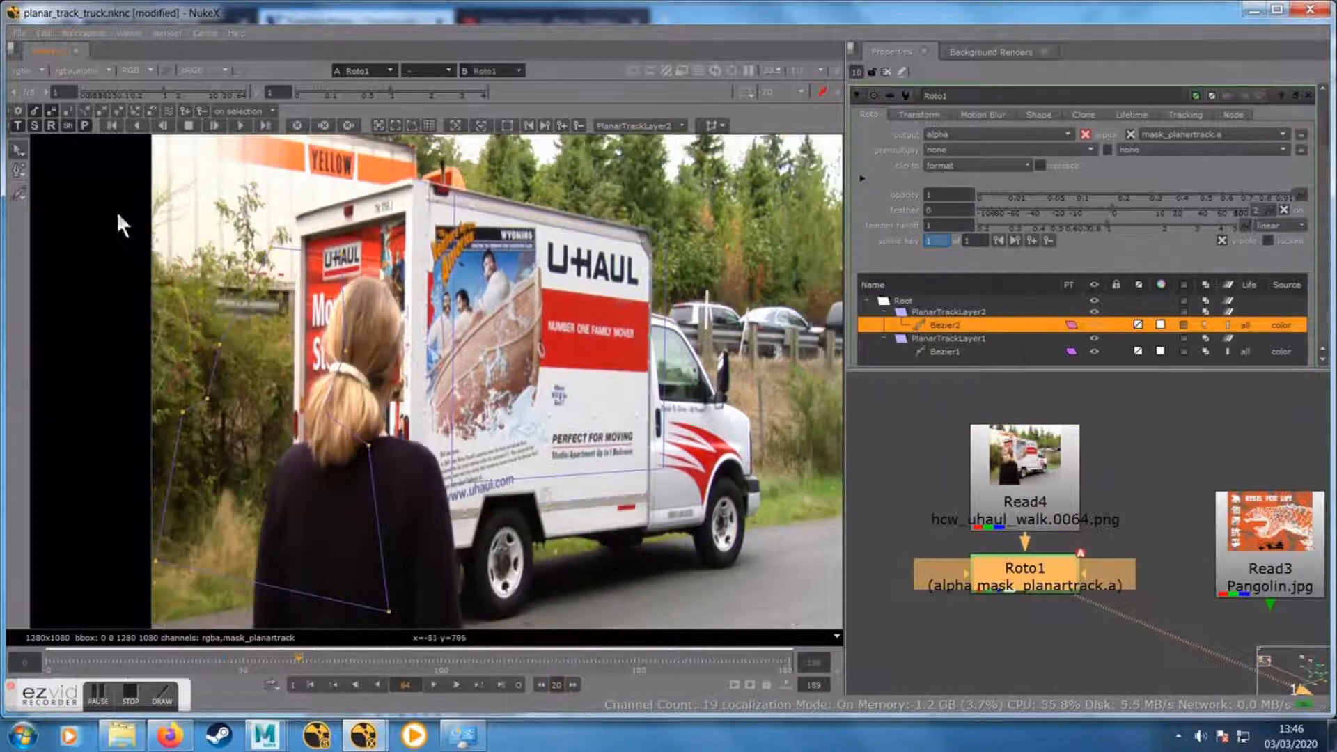
{"action": "left_click_drag", "start_coordinate": [269, 436], "coordinate": [349, 454]}
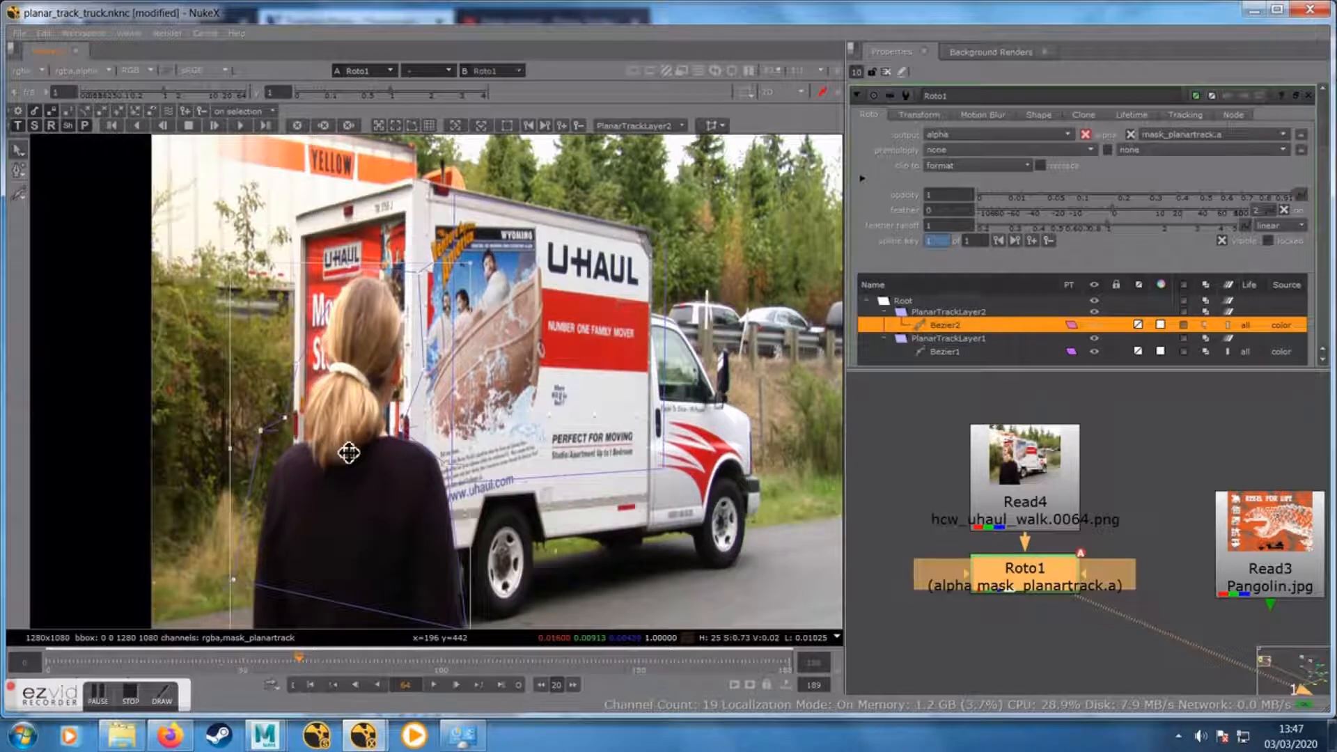
{"action": "left_click", "coordinate": [180, 457]}
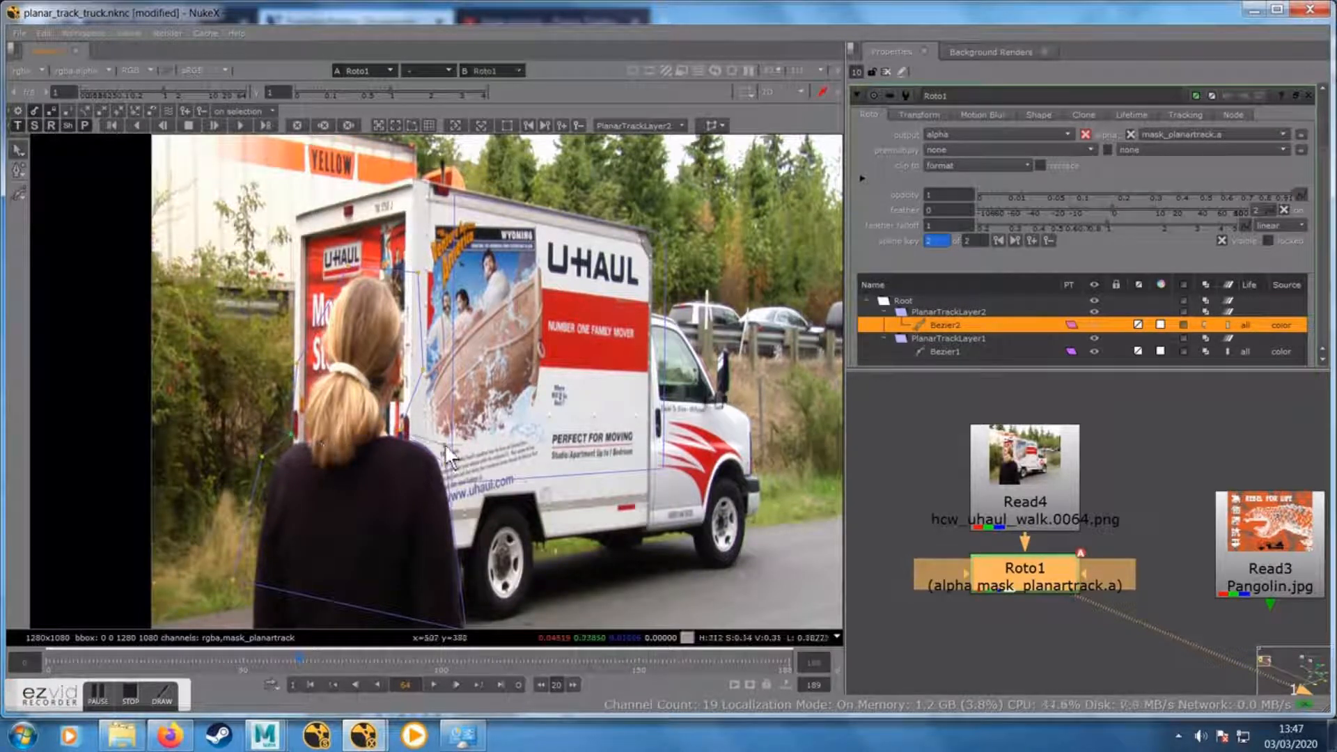
{"action": "mouse_move", "coordinate": [496, 601]}
{"action": "left_mouse_down"}
{"action": "mouse_move", "coordinate": [506, 557]}
{"action": "mouse_move", "coordinate": [486, 576]}
{"action": "left_mouse_up"}
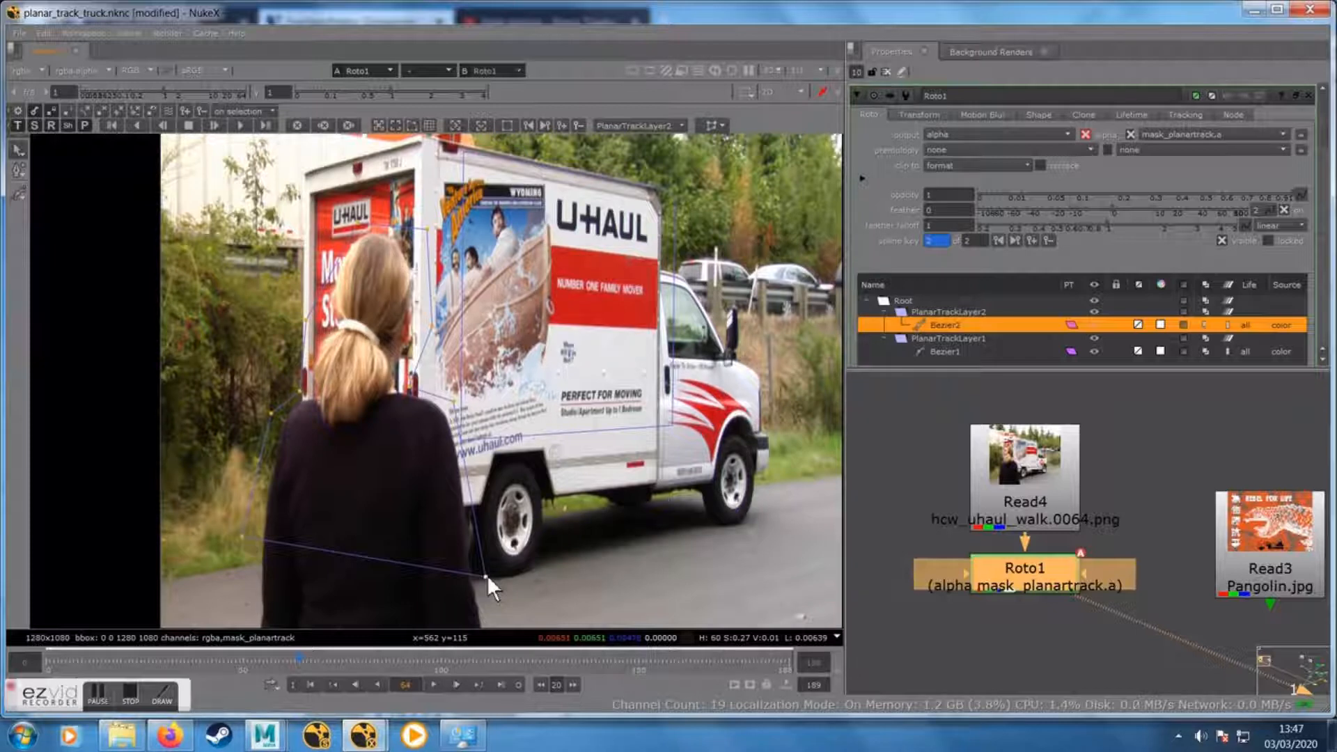
At frame 84, move the whole Bezier2 shape onto the woman and reshape its points beside her shoulder and back
{"action": "left_click", "coordinate": [575, 684]}
{"action": "left_click_drag", "start_coordinate": [429, 627], "coordinate": [528, 599]}
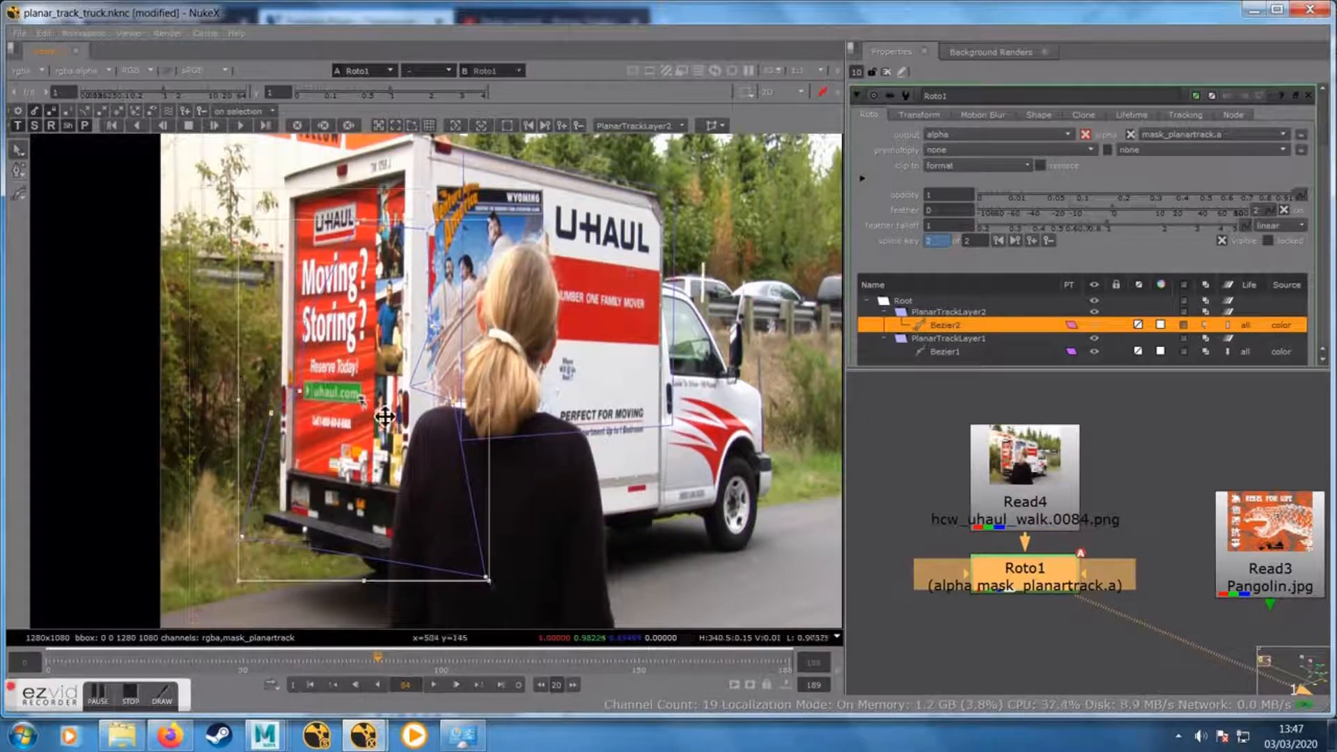
{"action": "left_click_drag", "start_coordinate": [375, 413], "coordinate": [517, 420]}
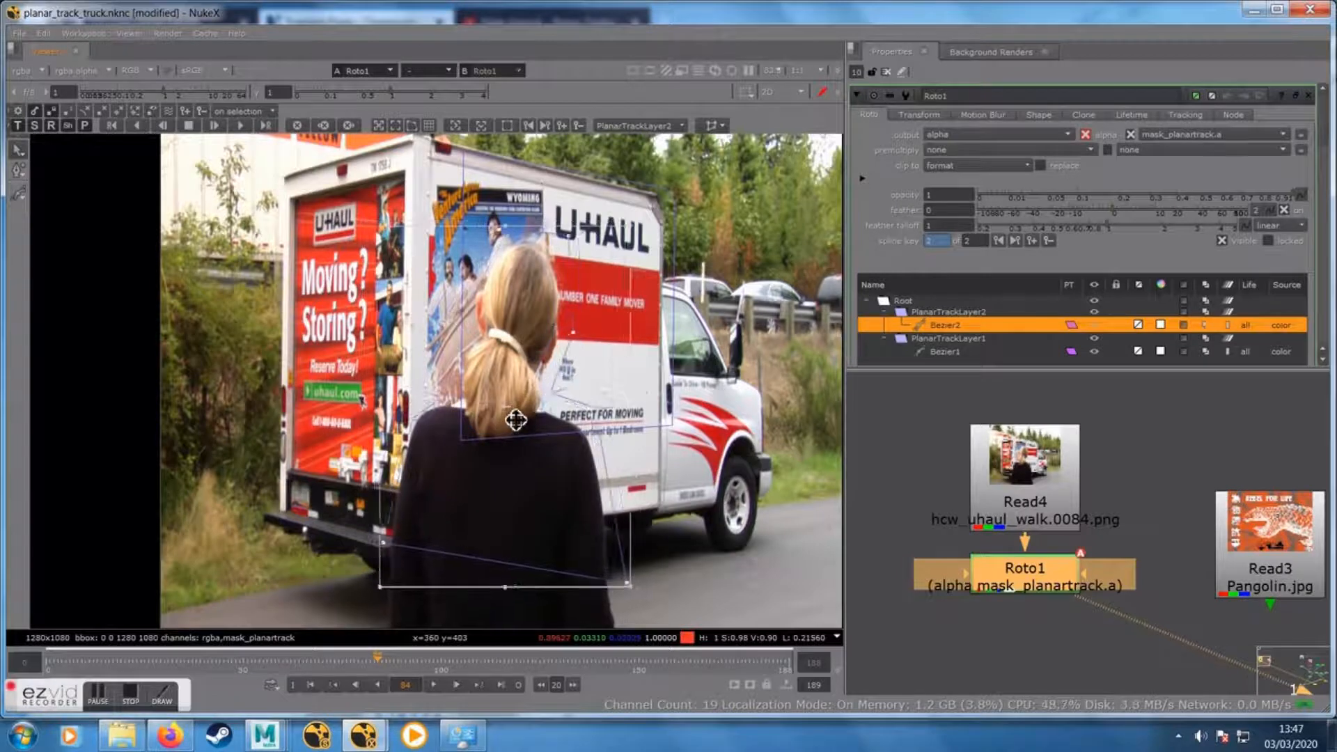
{"action": "left_click", "coordinate": [716, 517]}
{"action": "left_click_drag", "start_coordinate": [422, 411], "coordinate": [404, 412]}
{"action": "left_click_drag", "start_coordinate": [380, 543], "coordinate": [379, 547]}
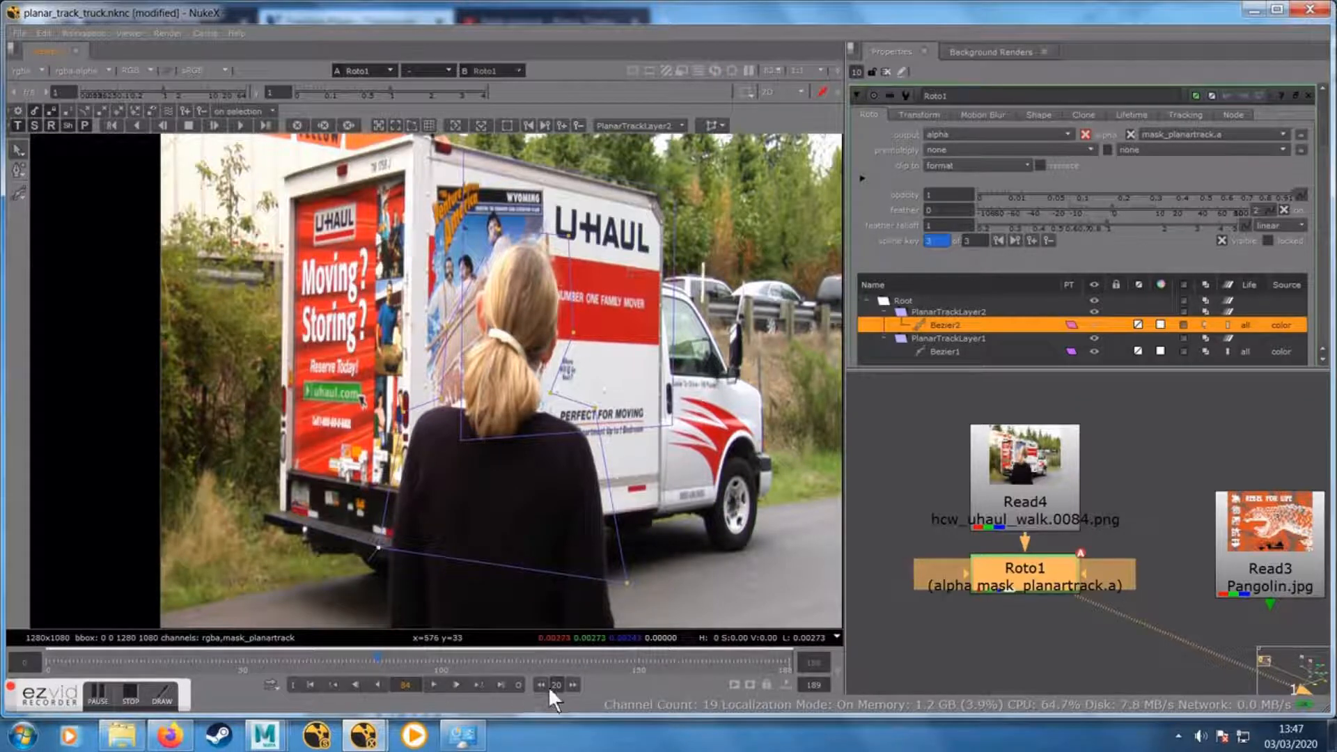
At frame 104, shift the Bezier2 shape over the woman and refine its points around her back, shoulders and neck
{"action": "left_click", "coordinate": [572, 685]}
{"action": "left_click_drag", "start_coordinate": [537, 463], "coordinate": [720, 650]}
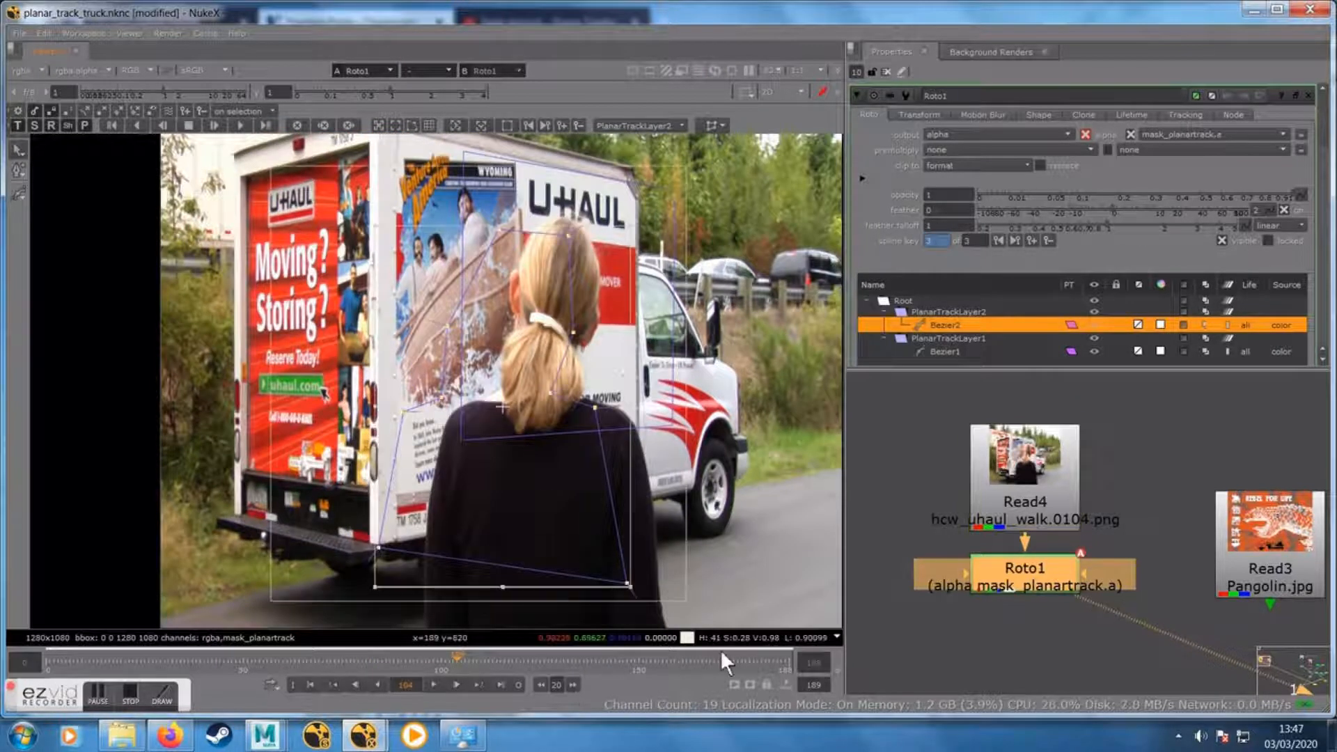
{"action": "left_click_drag", "start_coordinate": [500, 410], "coordinate": [646, 412]}
{"action": "left_click", "coordinate": [742, 382]}
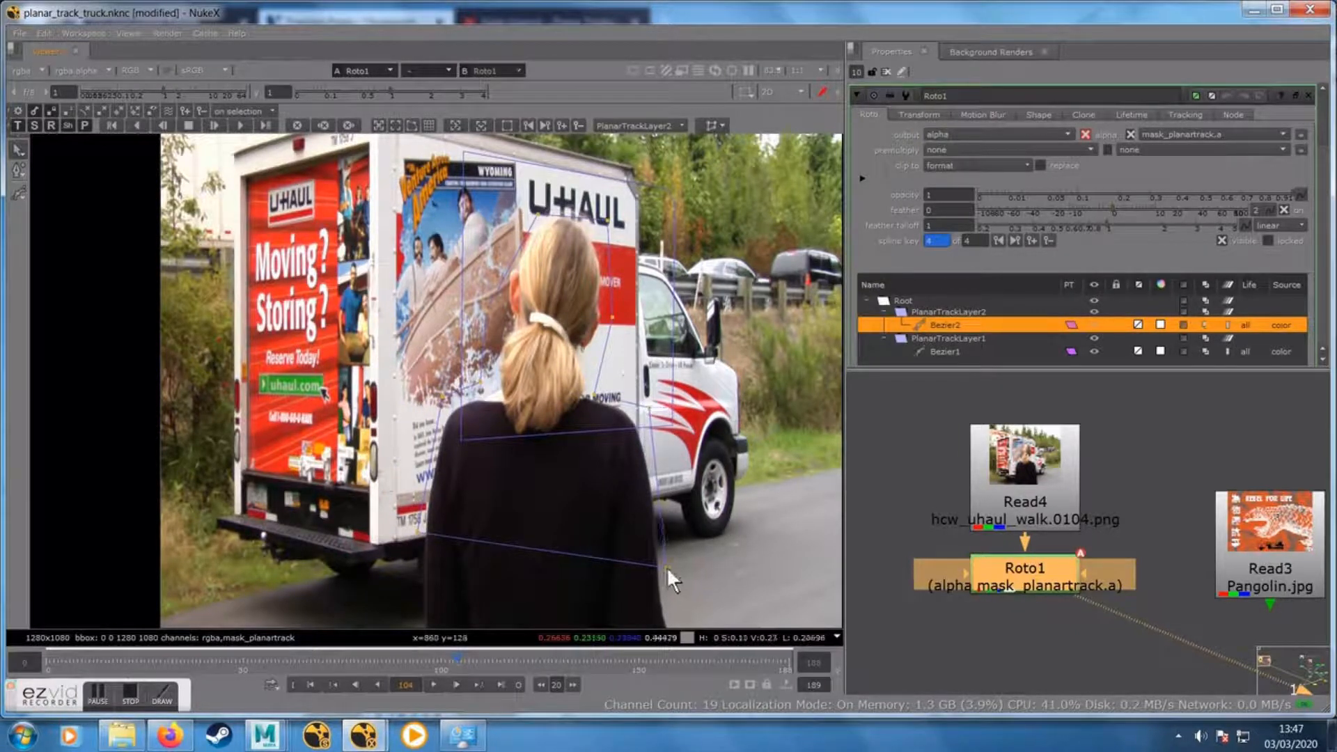
{"action": "left_click_drag", "start_coordinate": [667, 567], "coordinate": [672, 566]}
{"action": "left_click_drag", "start_coordinate": [416, 533], "coordinate": [420, 537]}
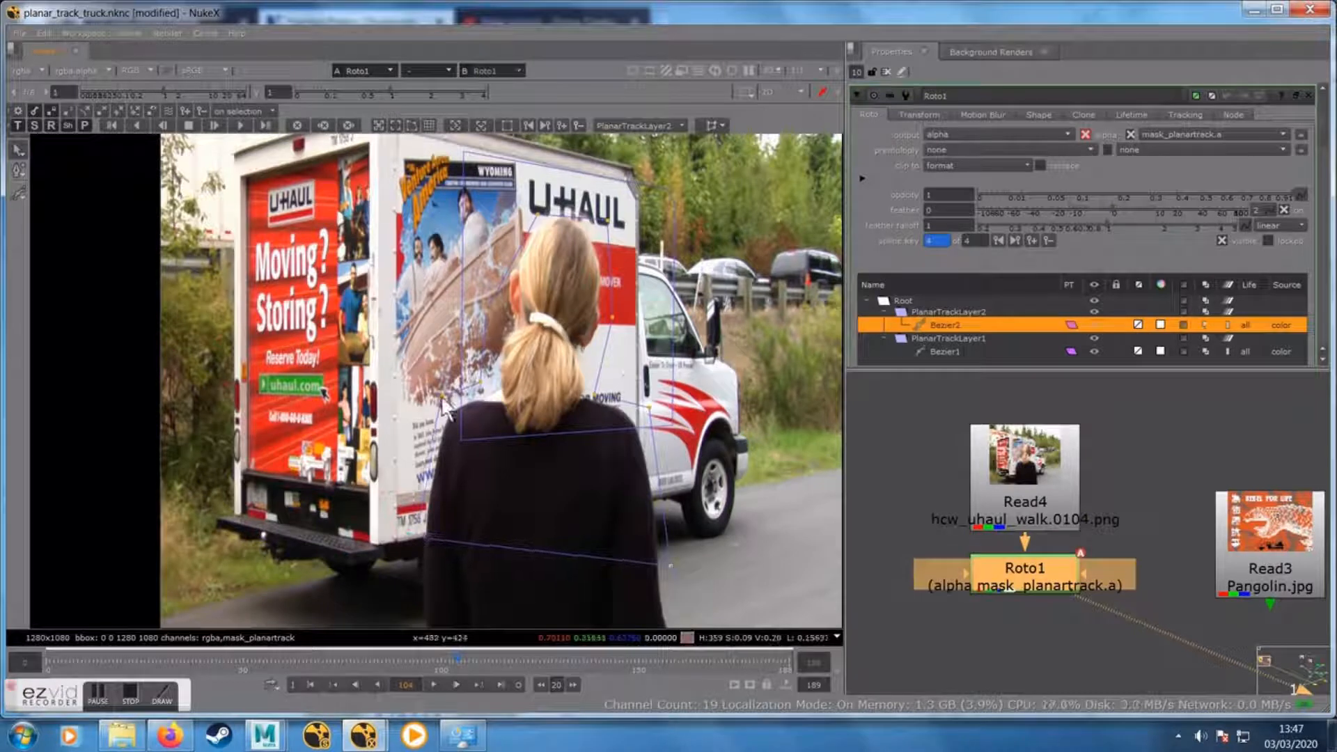
{"action": "left_click_drag", "start_coordinate": [442, 399], "coordinate": [433, 401]}
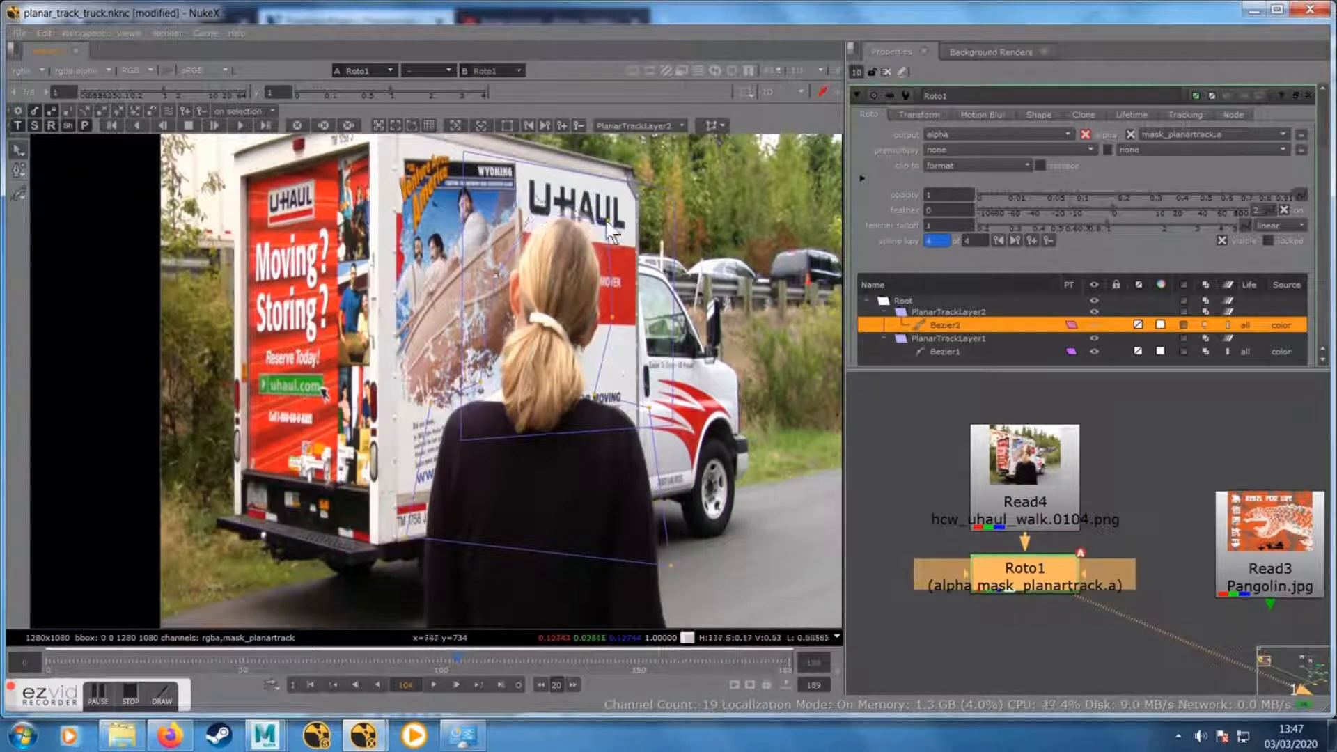
{"action": "left_click_drag", "start_coordinate": [596, 395], "coordinate": [594, 378]}
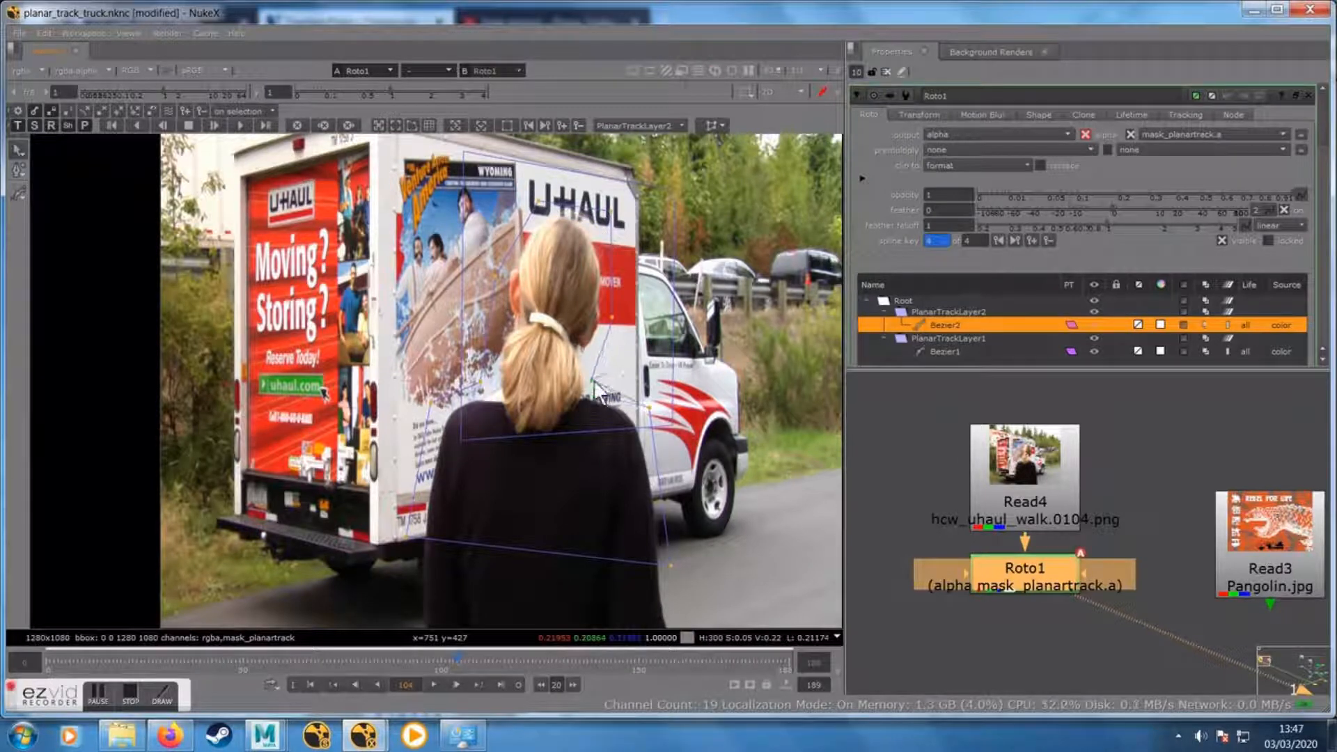
At frame 124, reposition the Bezier2 shape on the woman and widen its points around her shoulders and lower back
{"action": "left_click", "coordinate": [574, 685]}
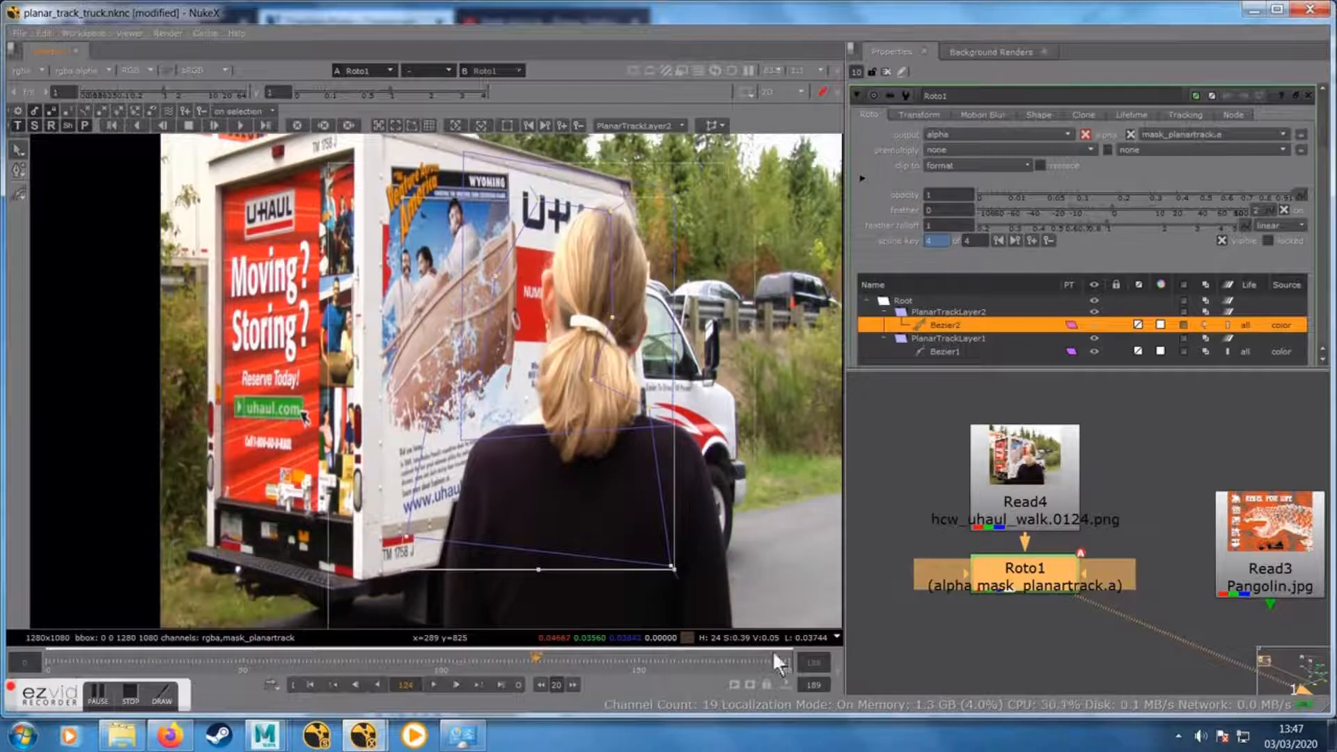
{"action": "left_click_drag", "start_coordinate": [561, 391], "coordinate": [589, 381]}
{"action": "left_click", "coordinate": [778, 391]}
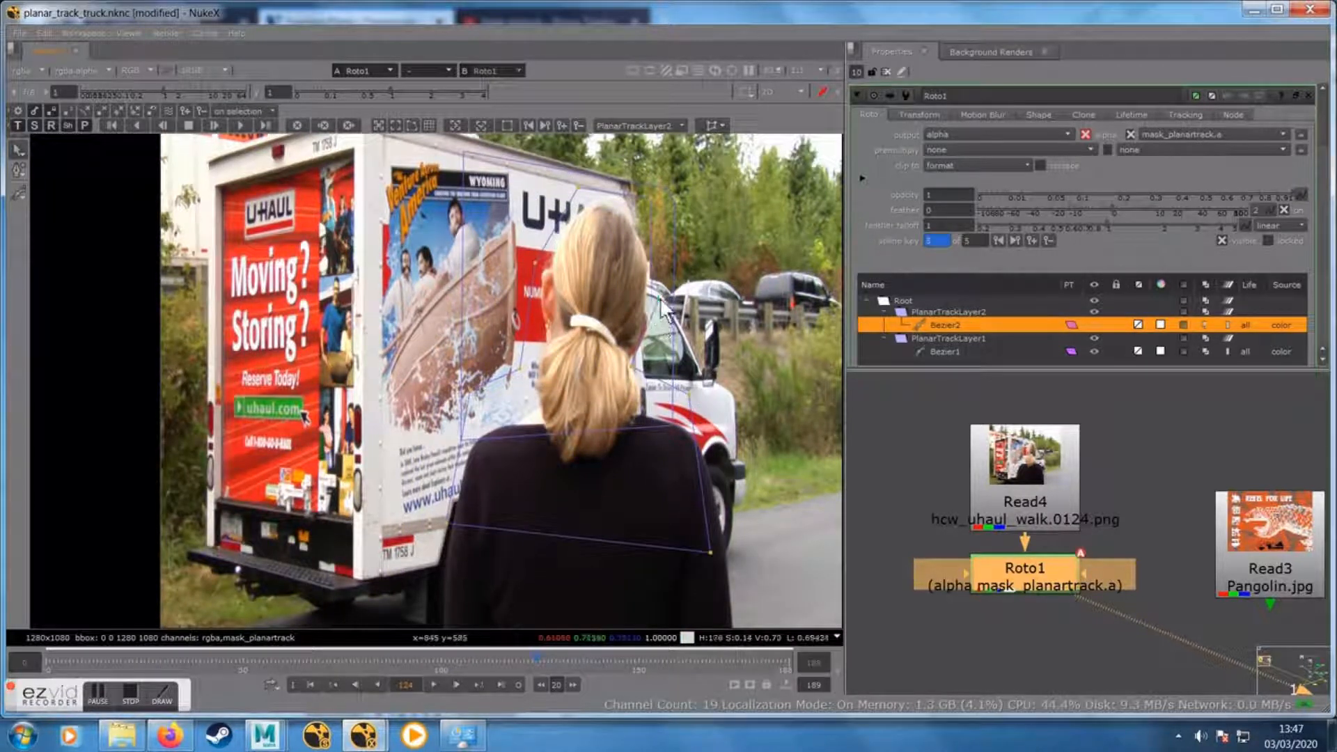
{"action": "left_click_drag", "start_coordinate": [631, 369], "coordinate": [718, 426]}
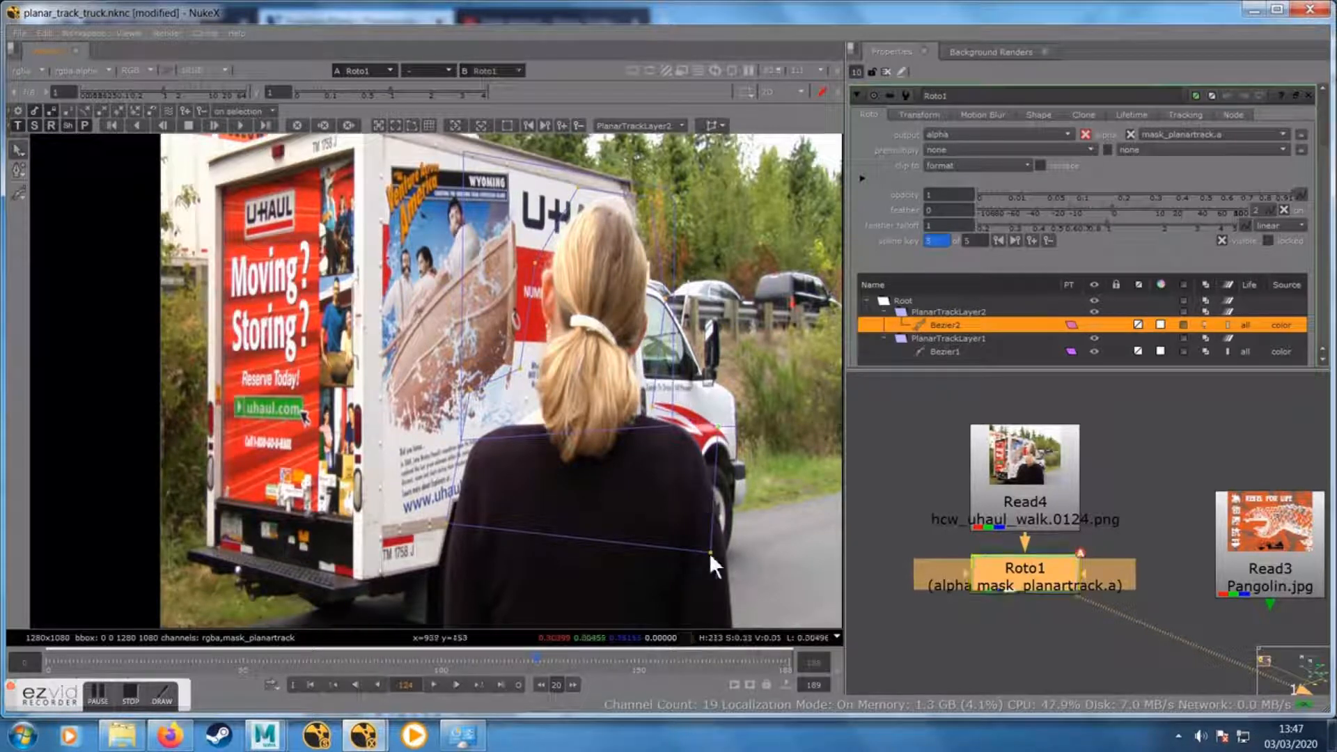
{"action": "left_click_drag", "start_coordinate": [710, 554], "coordinate": [752, 556]}
{"action": "left_click_drag", "start_coordinate": [447, 524], "coordinate": [426, 571]}
{"action": "left_click_drag", "start_coordinate": [465, 388], "coordinate": [531, 415]}
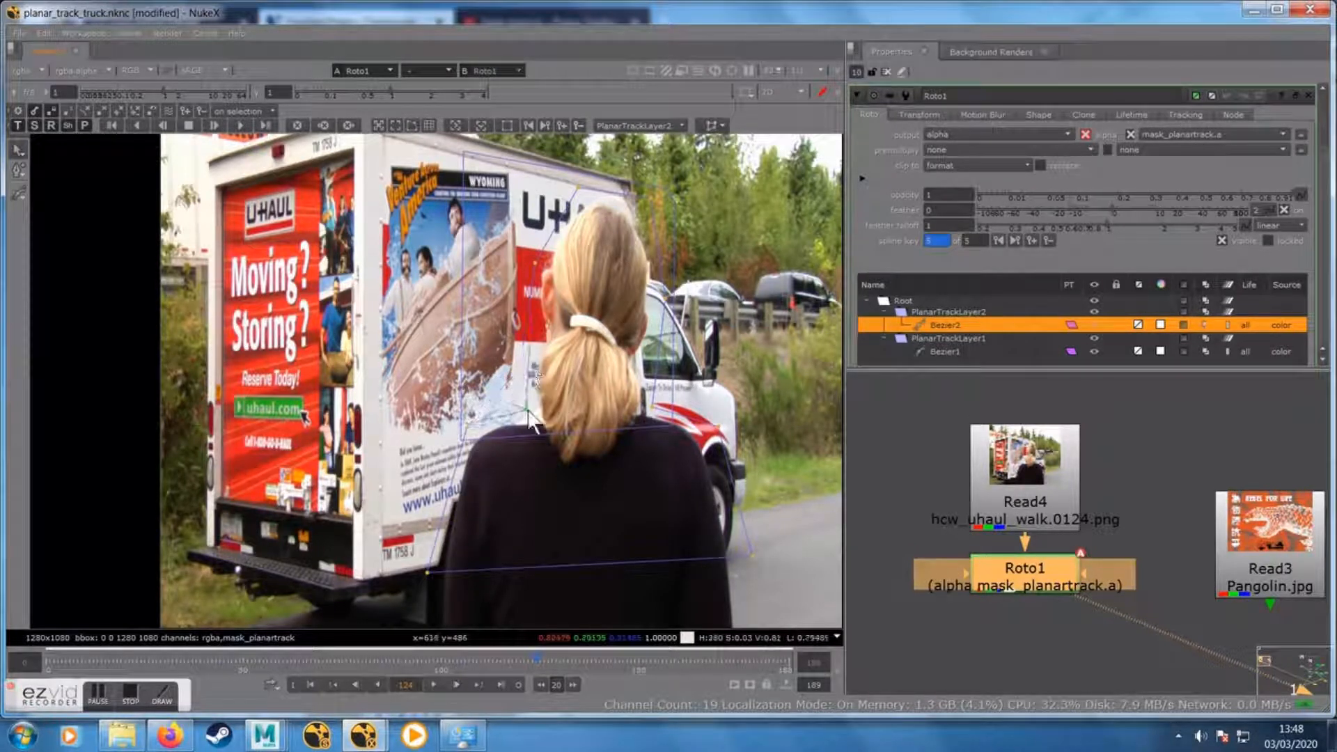
At frame 144, move the whole Bezier2 shape onto the woman and refine its points around her head and lower back
{"action": "left_click", "coordinate": [573, 685]}
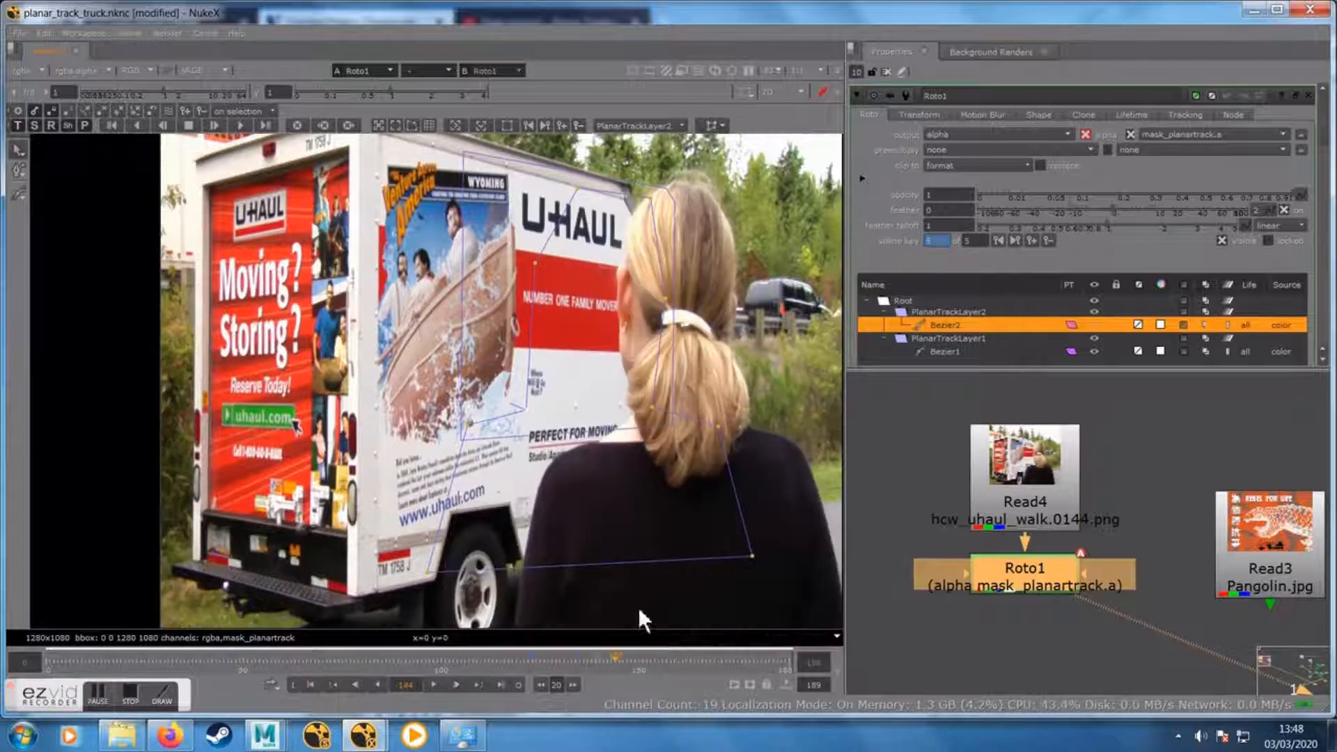
{"action": "left_click_drag", "start_coordinate": [342, 169], "coordinate": [792, 613]}
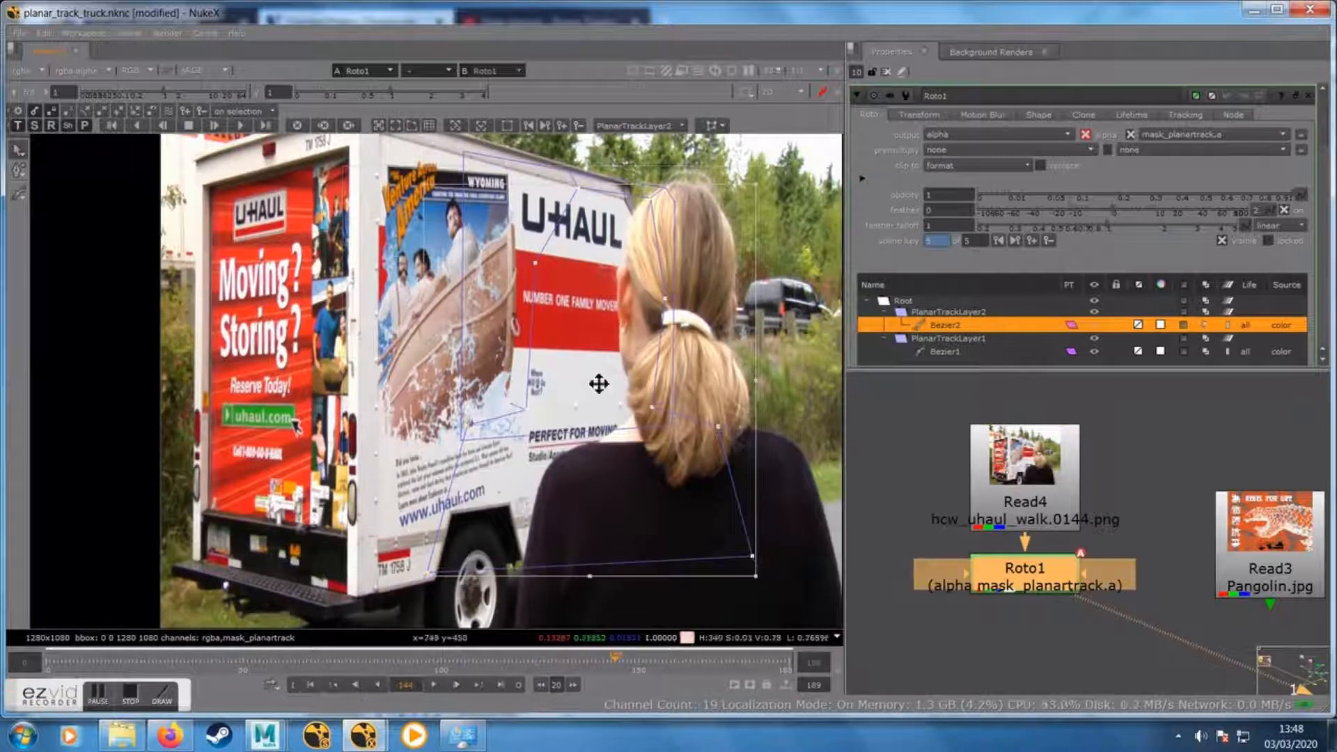
{"action": "left_click_drag", "start_coordinate": [600, 382], "coordinate": [675, 389]}
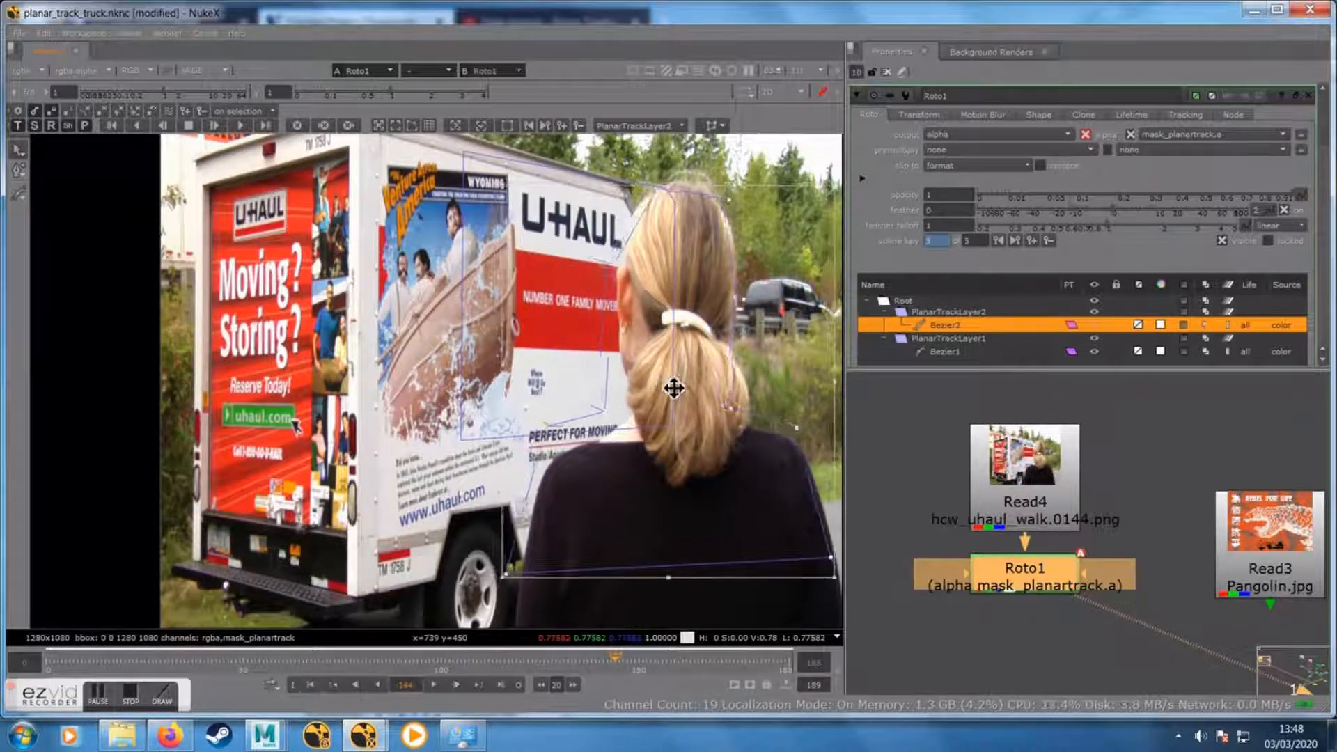
{"action": "left_click", "coordinate": [549, 465]}
{"action": "left_click_drag", "start_coordinate": [505, 580], "coordinate": [502, 585]}
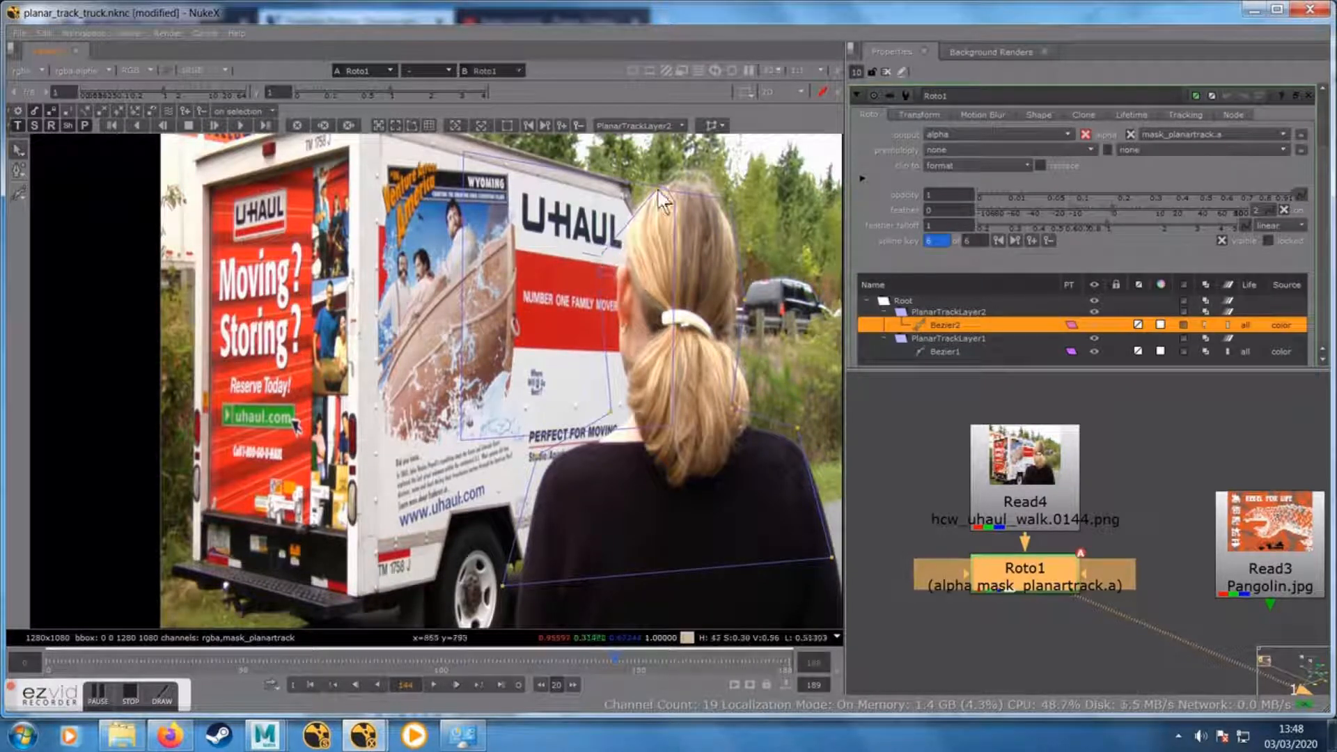
{"action": "left_click_drag", "start_coordinate": [662, 186], "coordinate": [654, 156]}
{"action": "left_click_drag", "start_coordinate": [718, 193], "coordinate": [739, 175]}
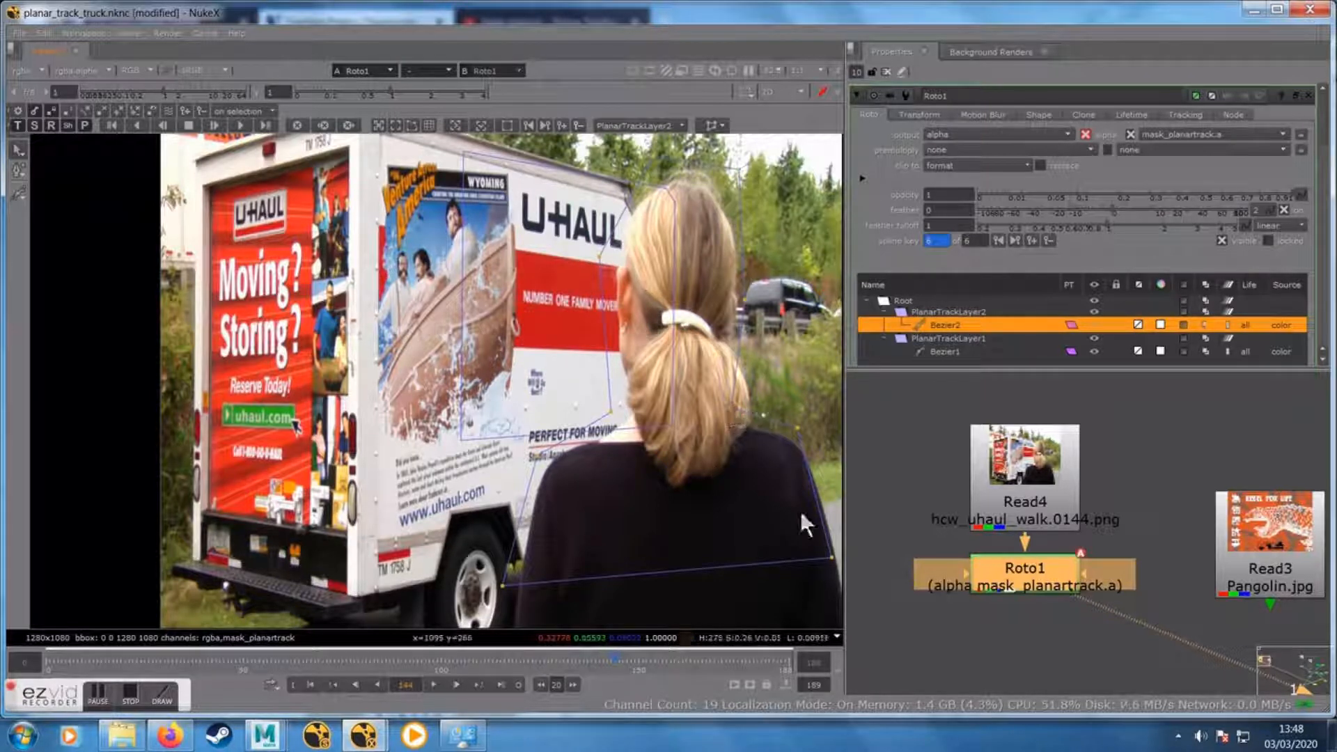
{"action": "left_click_drag", "start_coordinate": [834, 555], "coordinate": [842, 563]}
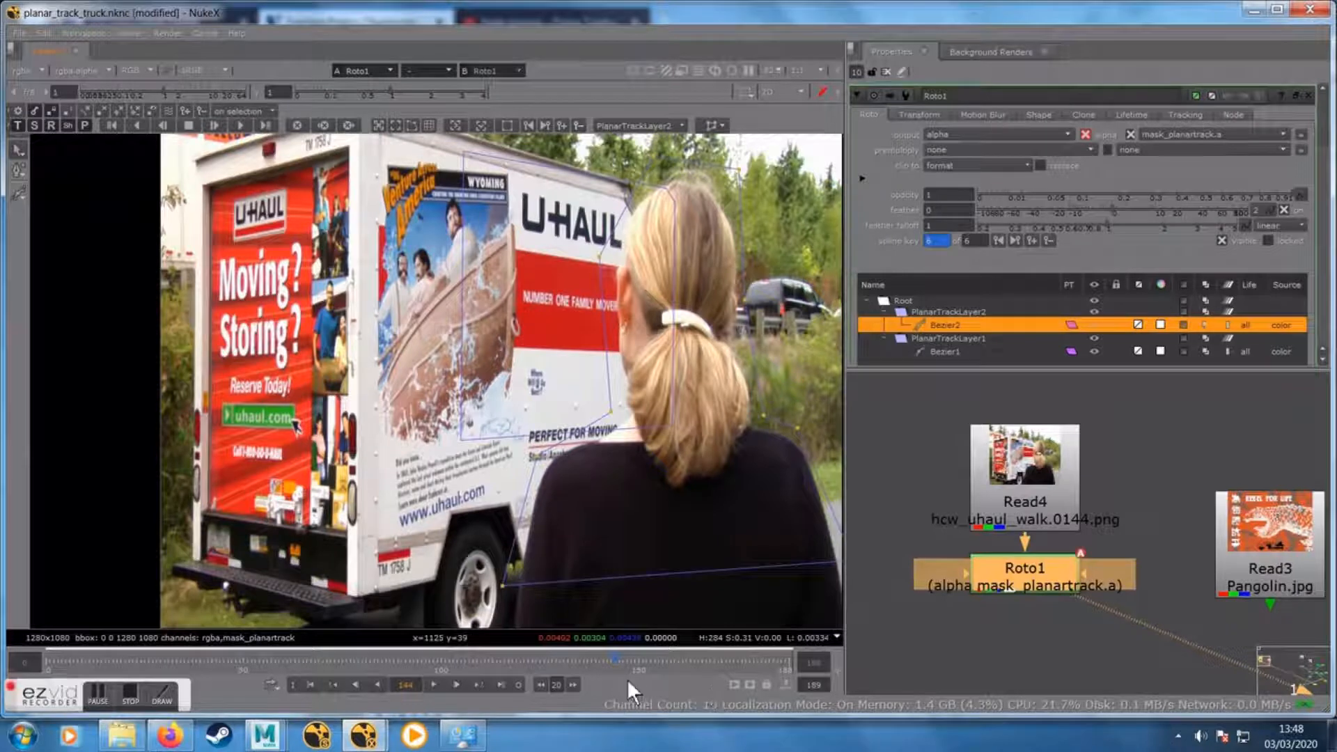
At frame 164, shift the Bezier2 shape over the woman and adjust its points beside her face, shoulder and lower back
{"action": "left_click", "coordinate": [572, 684]}
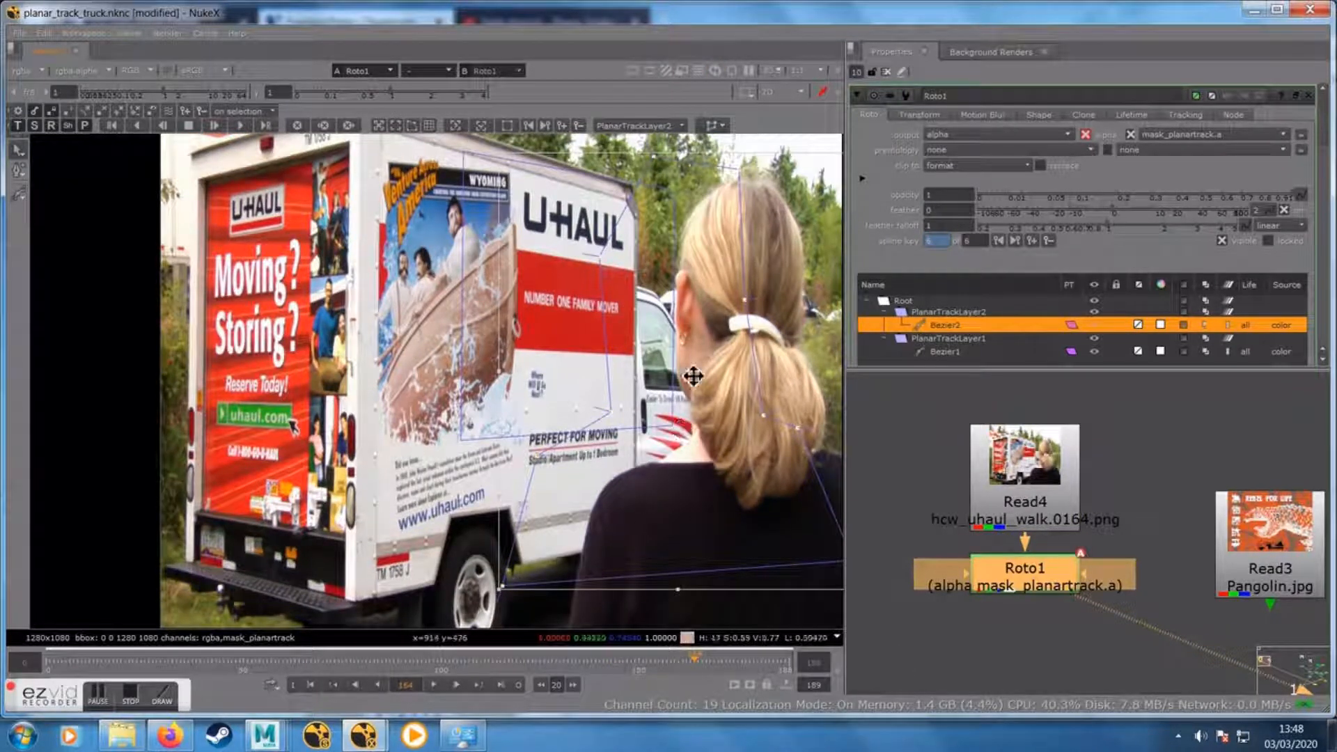
{"action": "left_click_drag", "start_coordinate": [679, 379], "coordinate": [740, 379]}
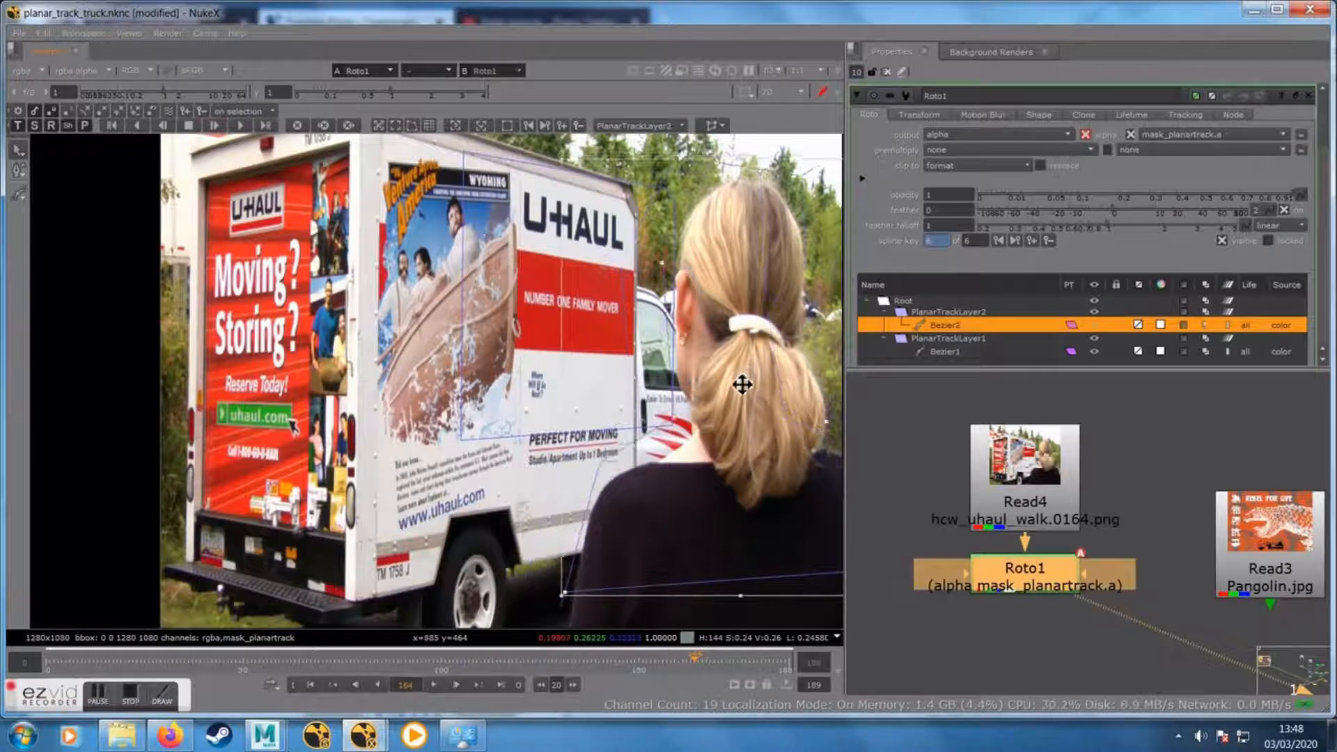
{"action": "left_click", "coordinate": [510, 403]}
{"action": "left_click_drag", "start_coordinate": [662, 263], "coordinate": [652, 256]}
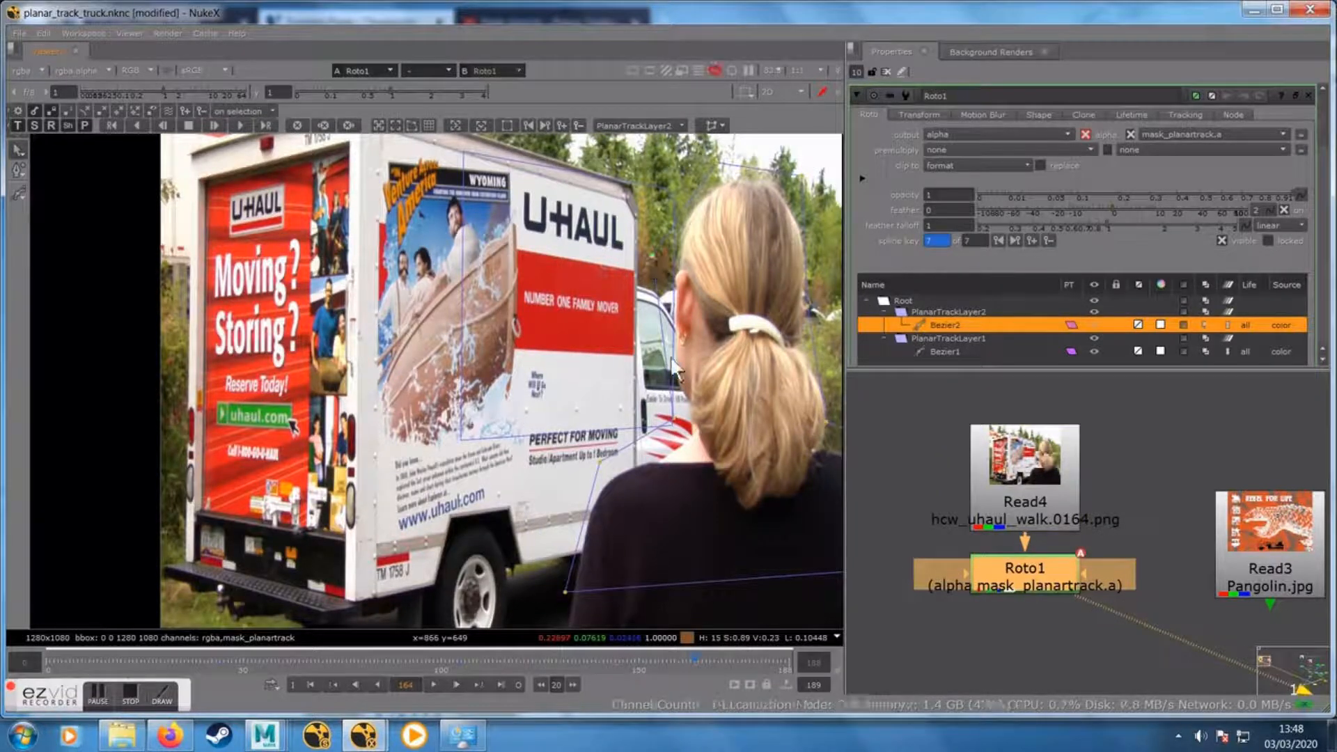
{"action": "left_click_drag", "start_coordinate": [600, 461], "coordinate": [594, 477]}
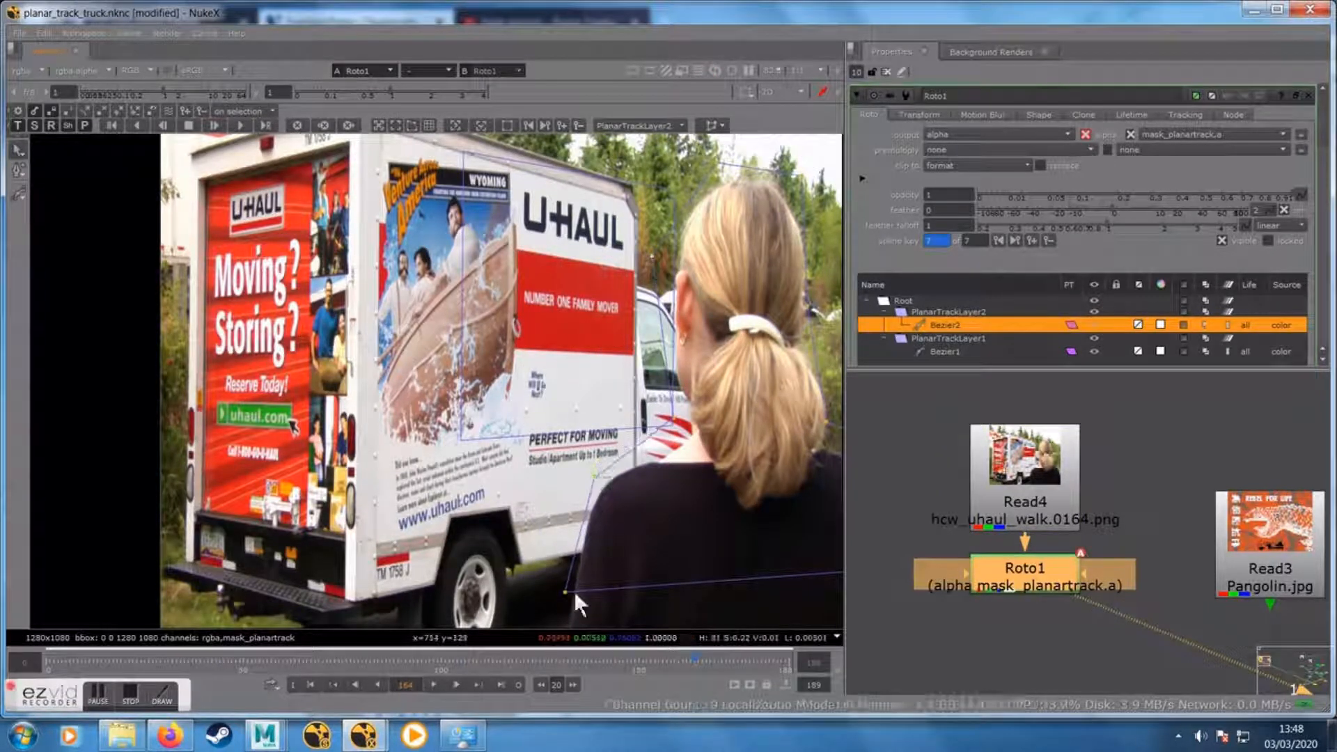
{"action": "left_click_drag", "start_coordinate": [563, 593], "coordinate": [555, 618]}
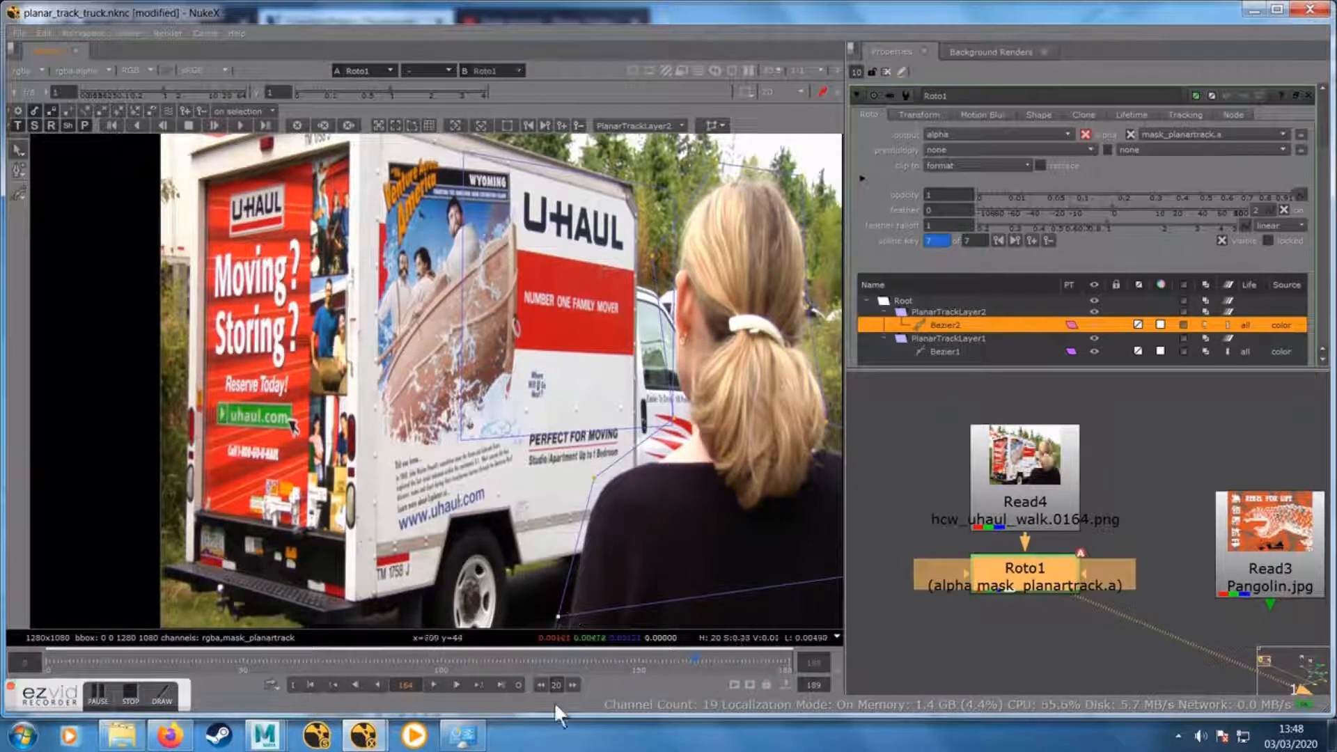
Fit Bezier2's points to the woman's face, neck, shoulder and back at frame 184, and adjust the shoulder point at frame 188
{"action": "left_click", "coordinate": [575, 685]}
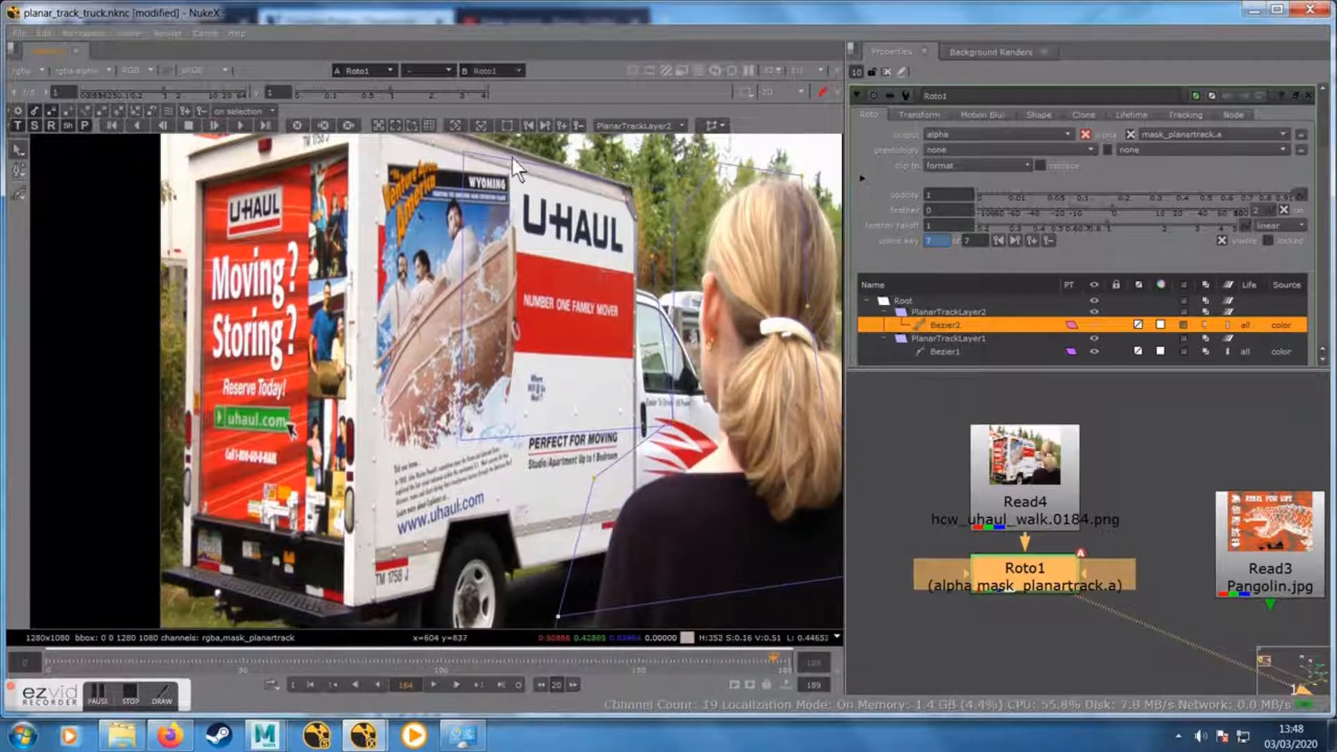
{"action": "left_click_drag", "start_coordinate": [653, 259], "coordinate": [693, 250]}
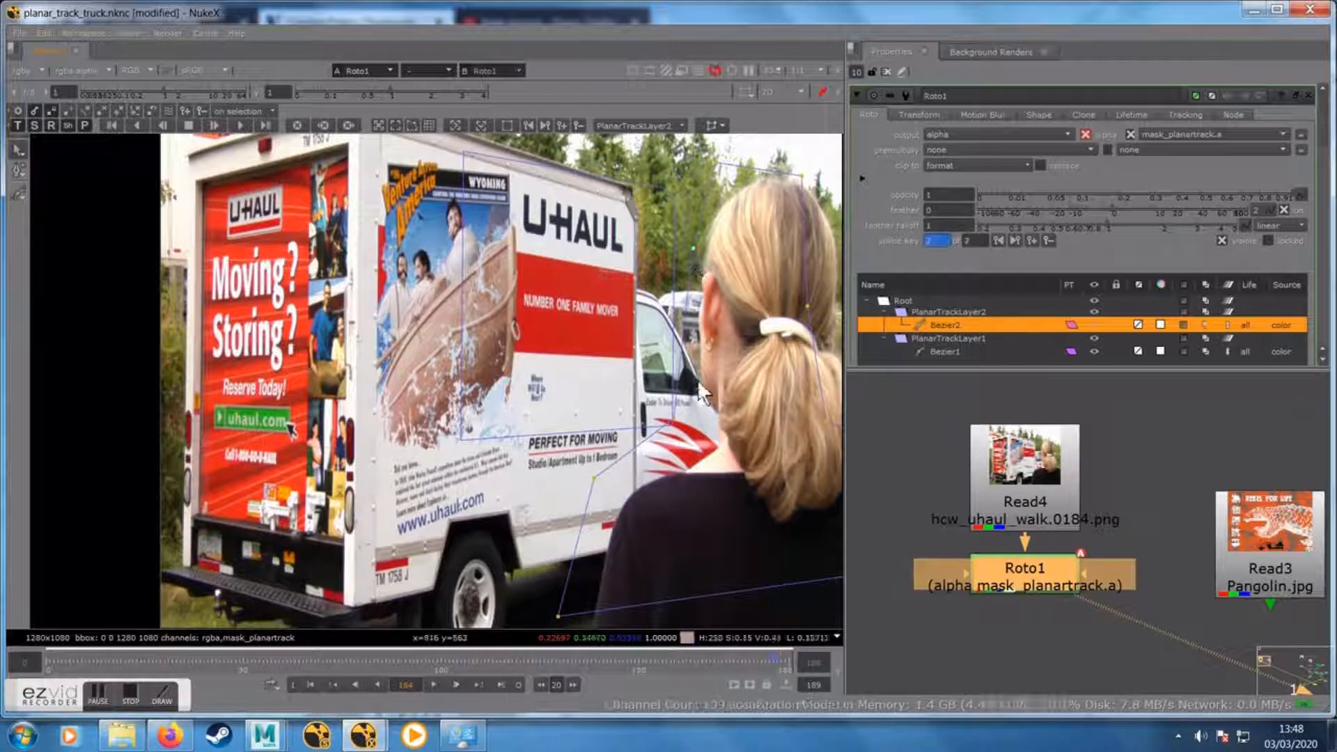
{"action": "left_click_drag", "start_coordinate": [675, 421], "coordinate": [691, 443]}
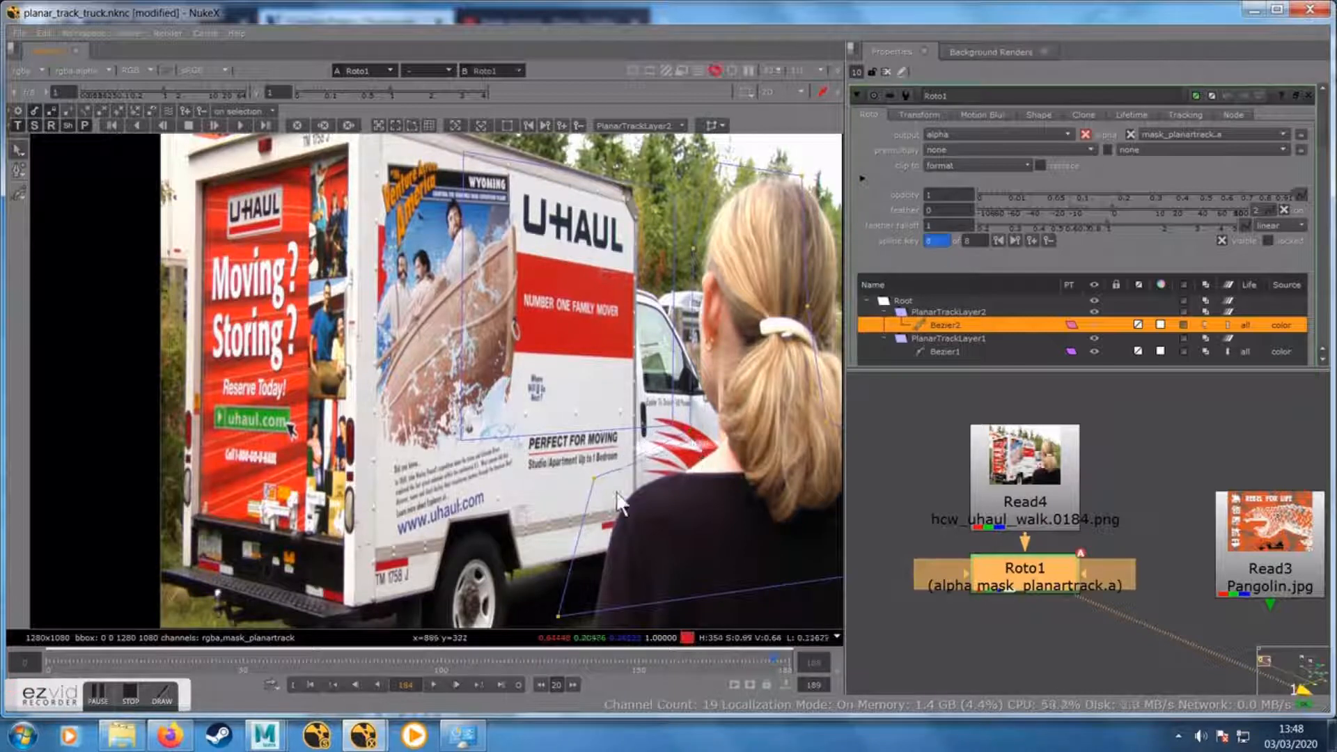
{"action": "left_click_drag", "start_coordinate": [593, 481], "coordinate": [612, 493]}
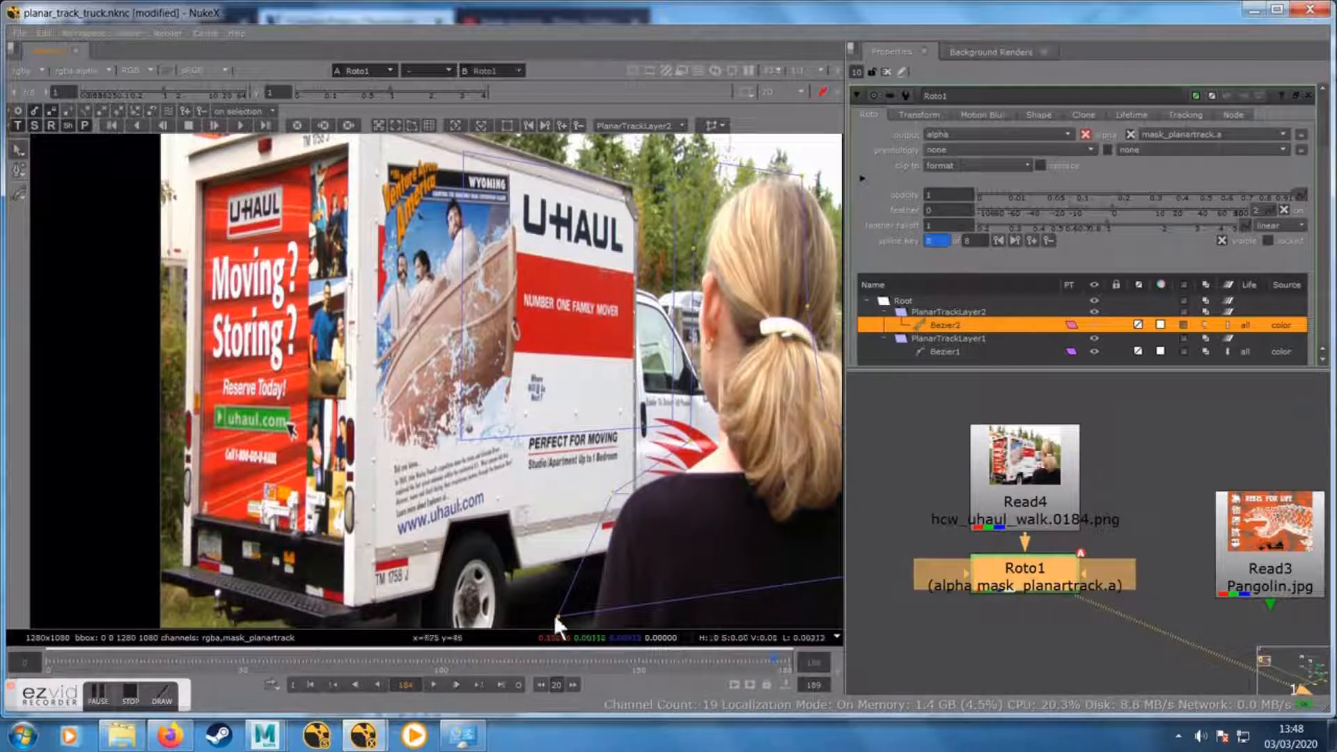
{"action": "left_click_drag", "start_coordinate": [559, 616], "coordinate": [576, 619]}
{"action": "left_click_drag", "start_coordinate": [774, 660], "coordinate": [807, 658]}
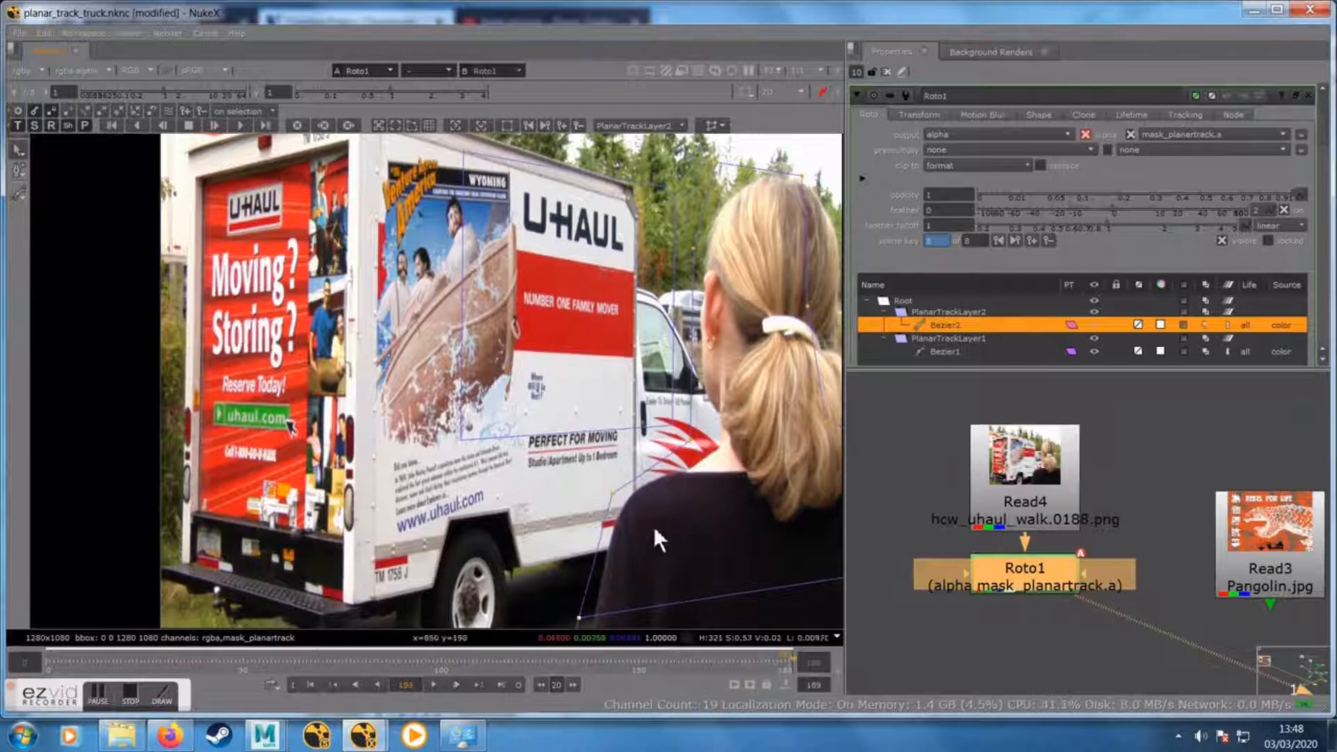
{"action": "left_click_drag", "start_coordinate": [612, 497], "coordinate": [613, 497]}
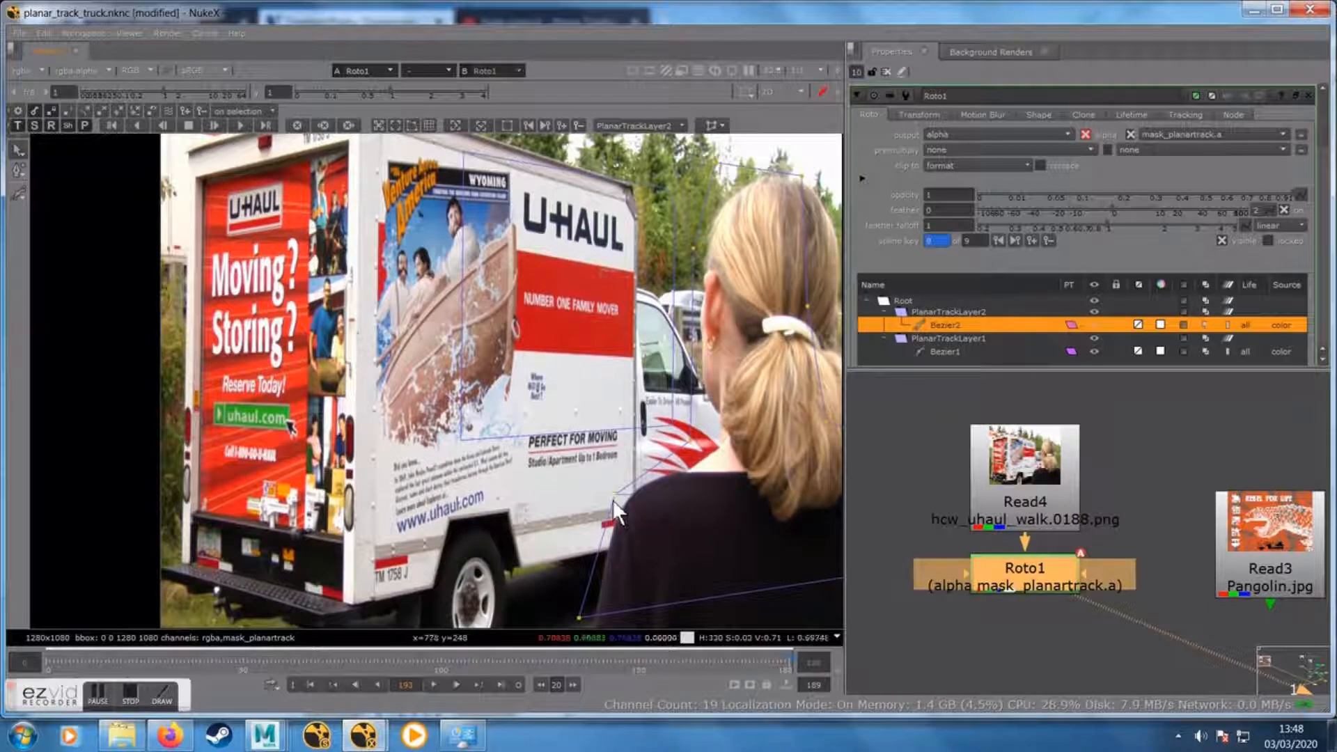
At frame 98, widen Bezier2's points around the woman's shoulders and neck, and check the shape through to frame 153
{"action": "left_click", "coordinate": [112, 663]}
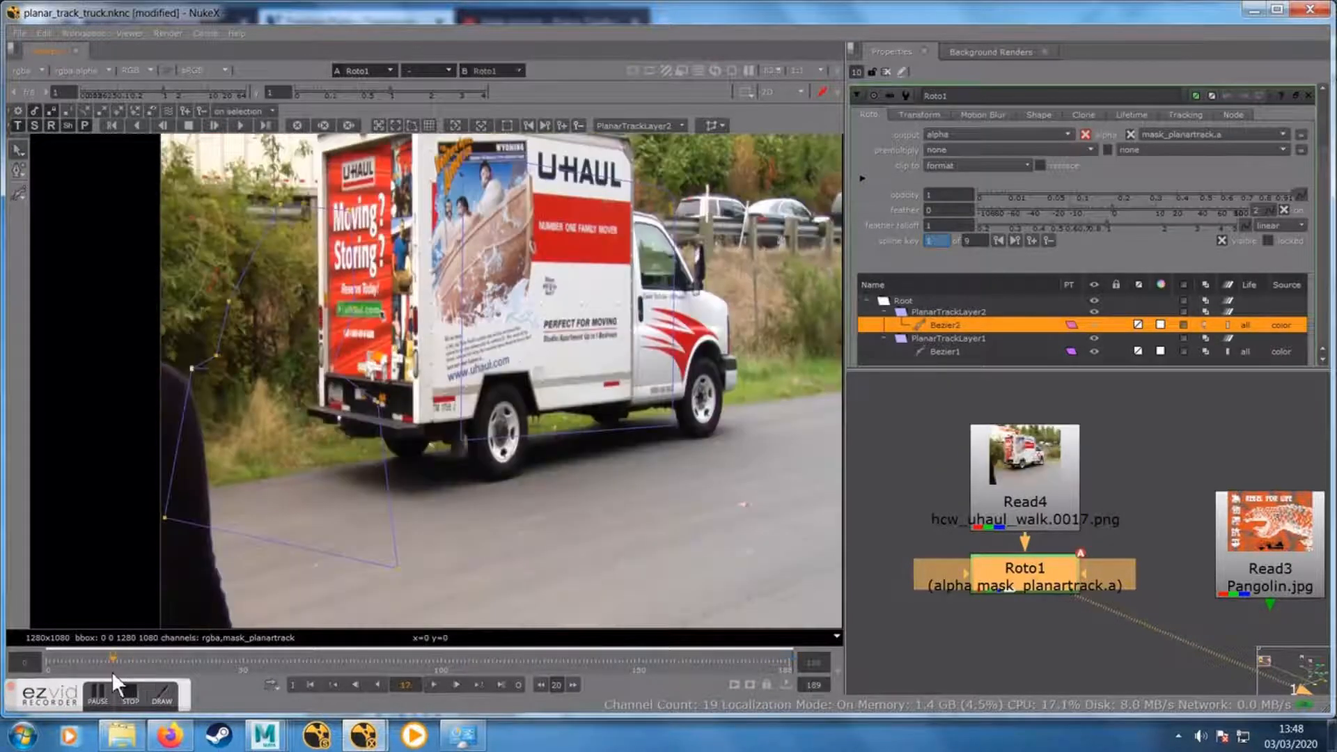
{"action": "left_click_drag", "start_coordinate": [136, 667], "coordinate": [433, 671]}
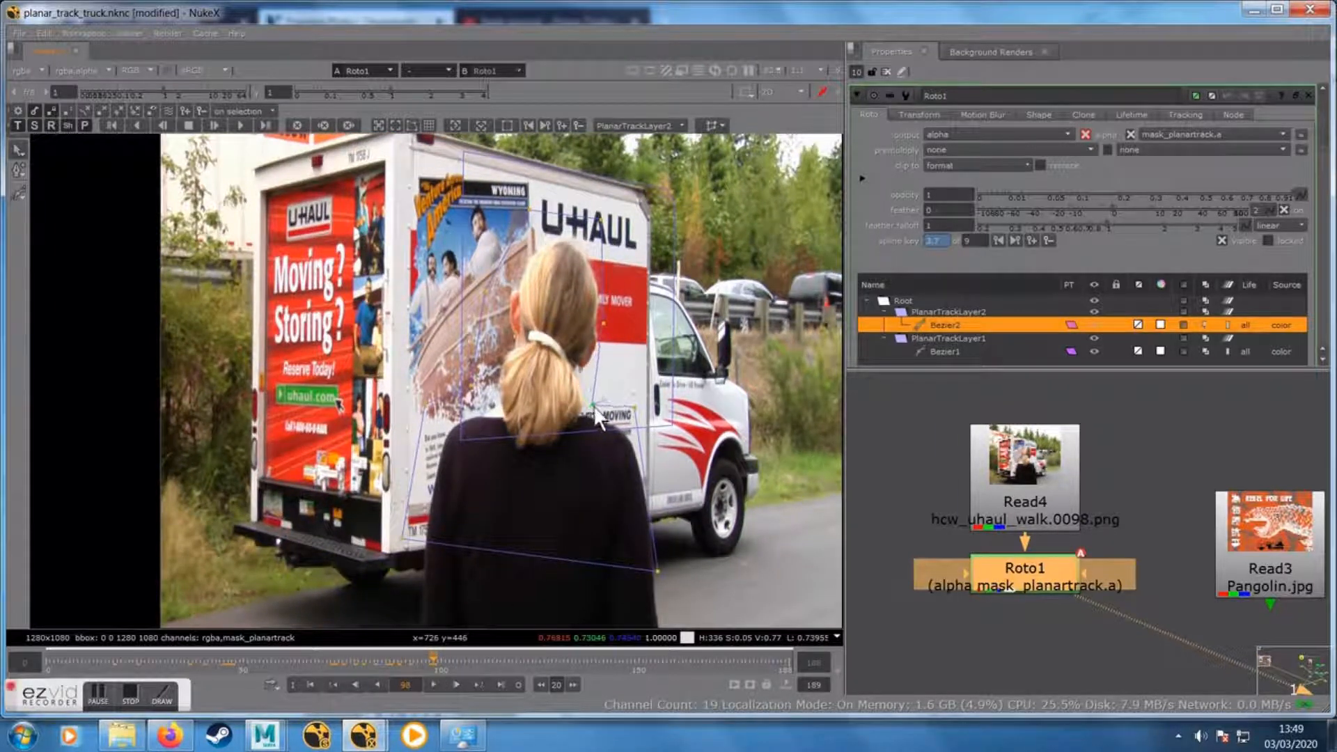
{"action": "left_click_drag", "start_coordinate": [634, 408], "coordinate": [646, 426]}
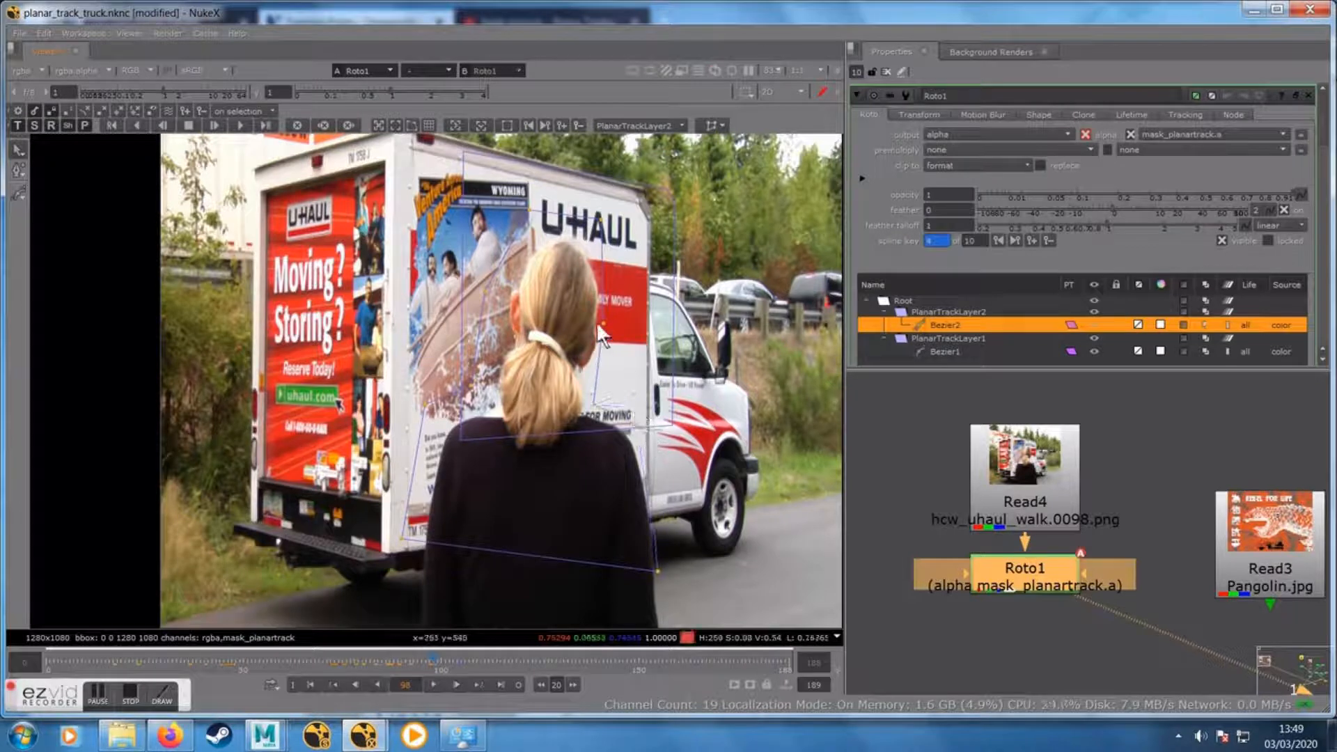
{"action": "left_click_drag", "start_coordinate": [602, 324], "coordinate": [616, 354]}
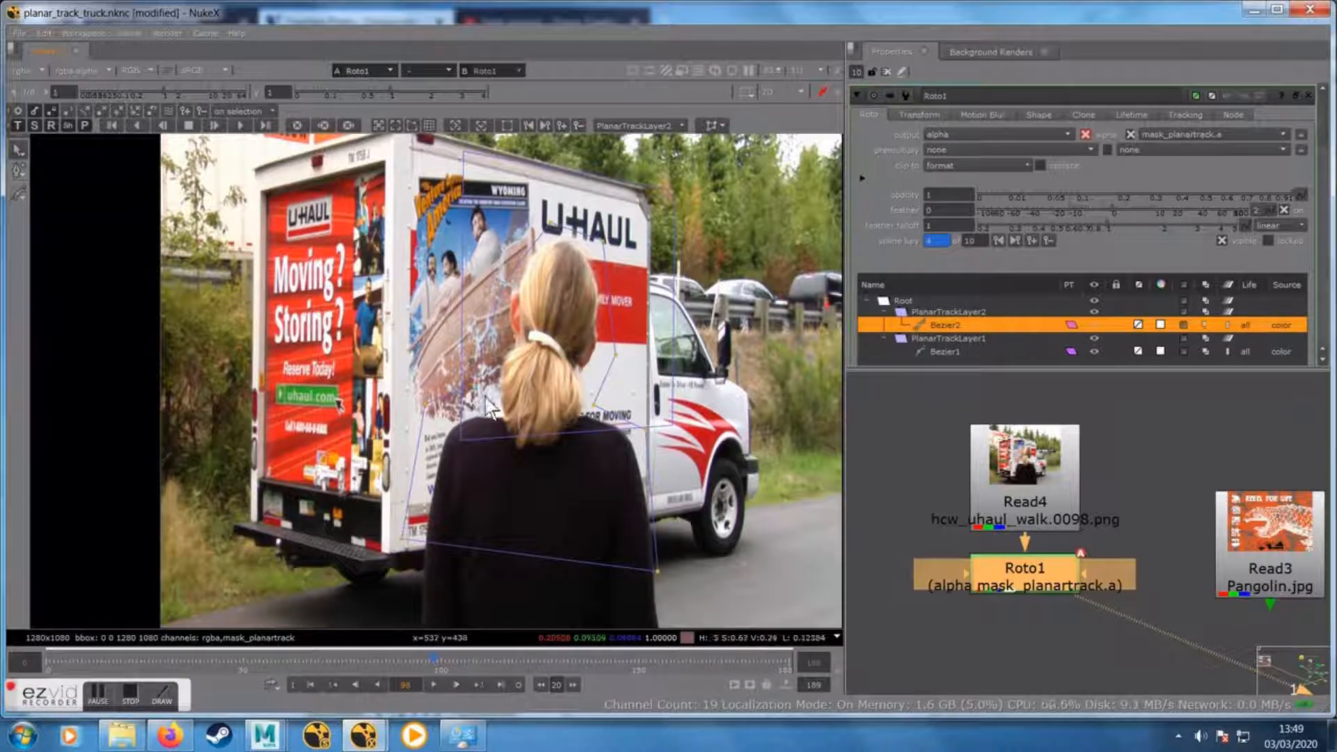
{"action": "left_click_drag", "start_coordinate": [425, 403], "coordinate": [431, 412]}
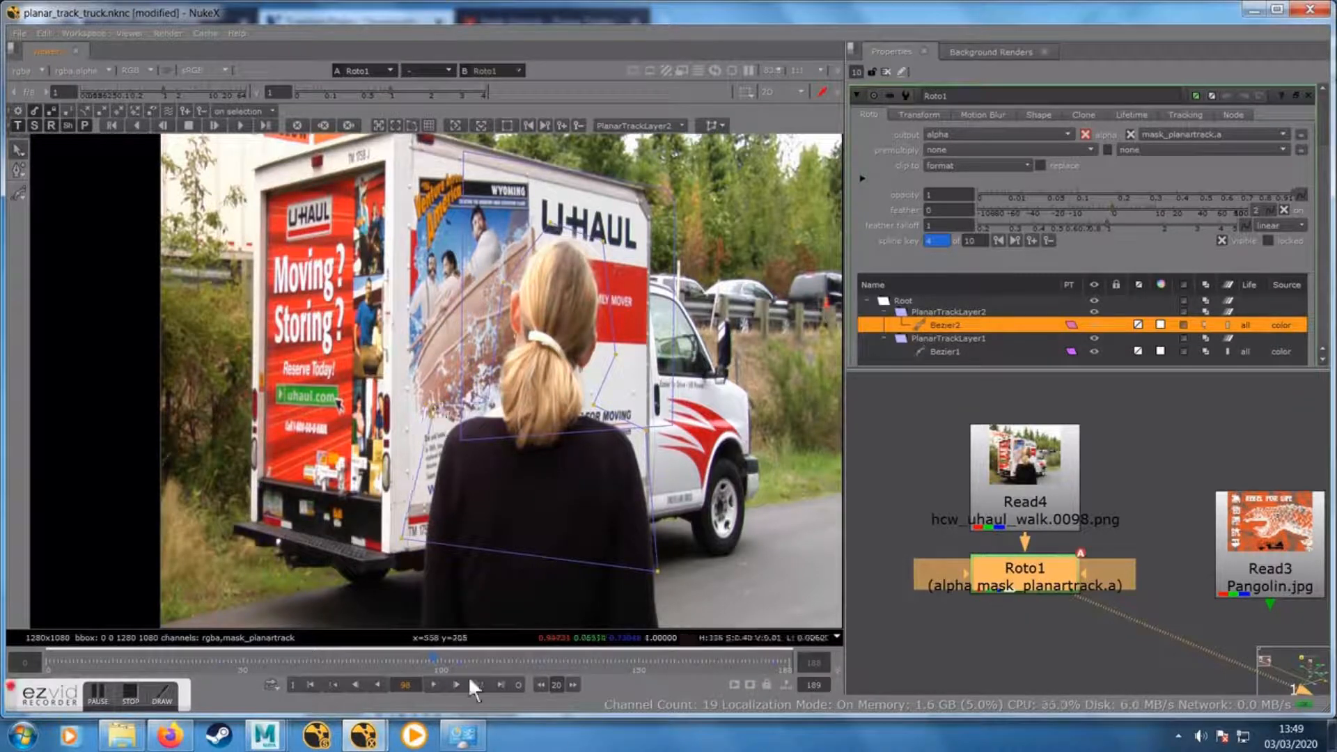
{"action": "left_click_drag", "start_coordinate": [462, 662], "coordinate": [493, 663]}
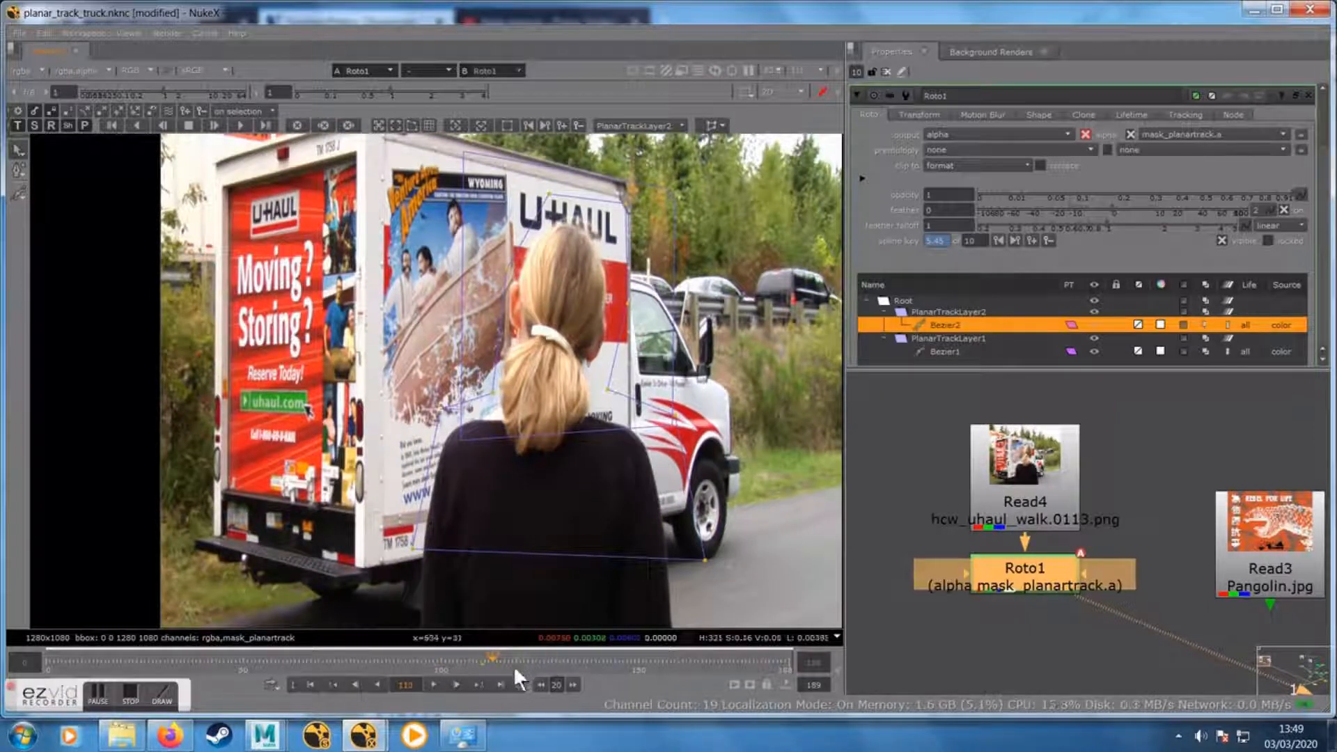
{"action": "left_click_drag", "start_coordinate": [512, 666], "coordinate": [650, 663]}
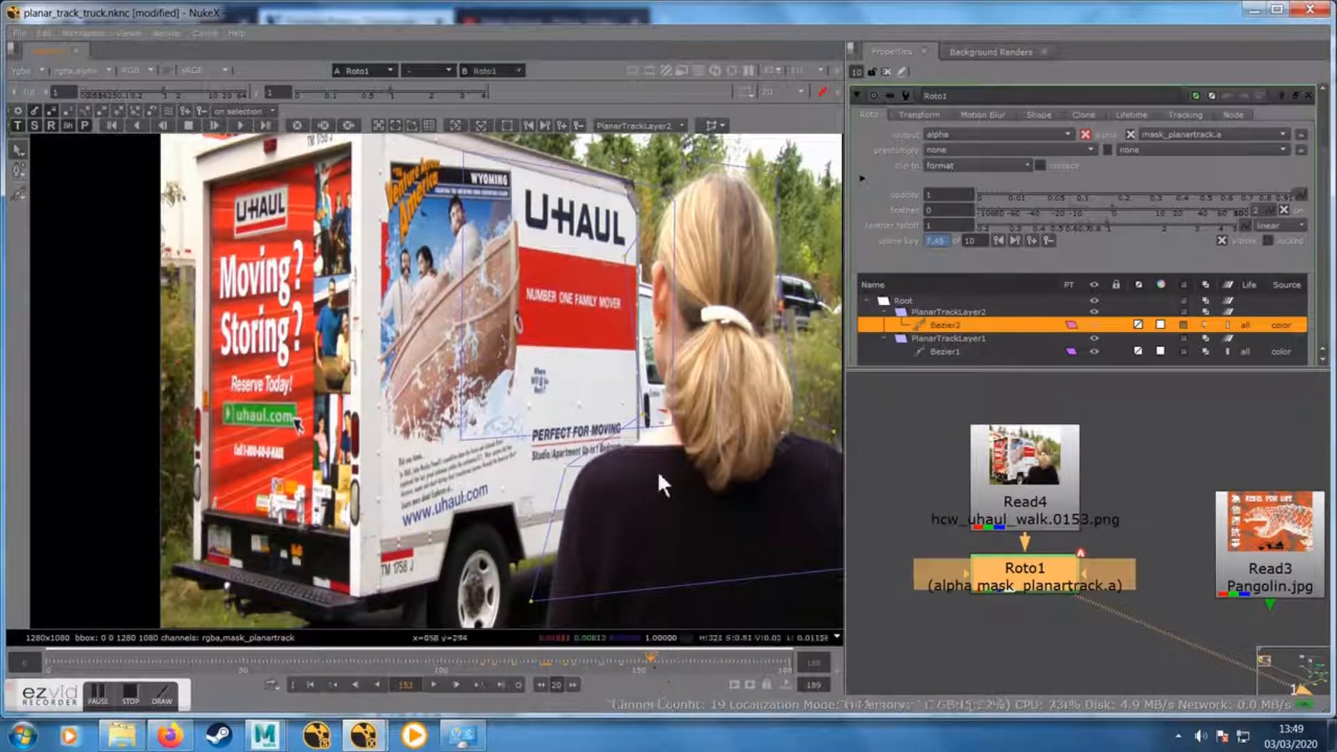
{"action": "left_click_drag", "start_coordinate": [654, 659], "coordinate": [663, 662]}
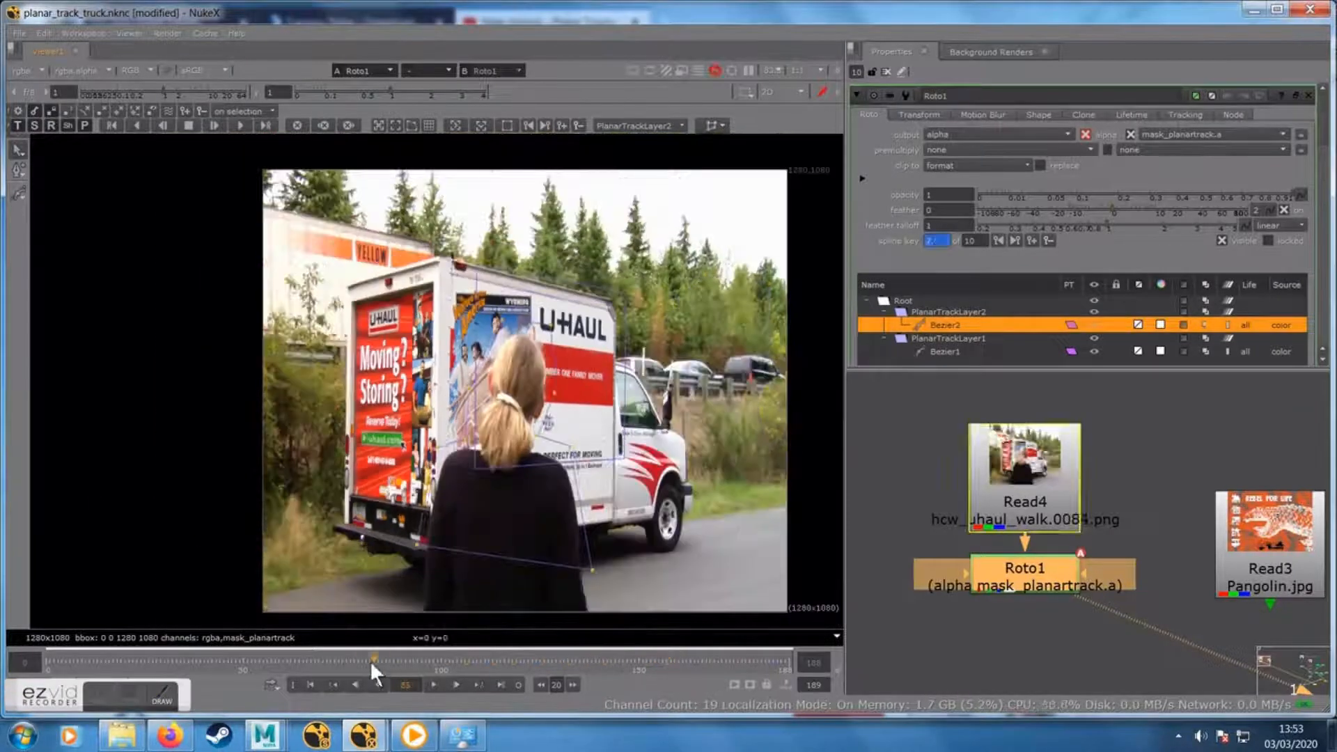
At frame 44, select PlanarTrackLayer1 and track the truck's side forward to the end of the shot
{"action": "left_click_drag", "start_coordinate": [243, 670], "coordinate": [219, 666]}
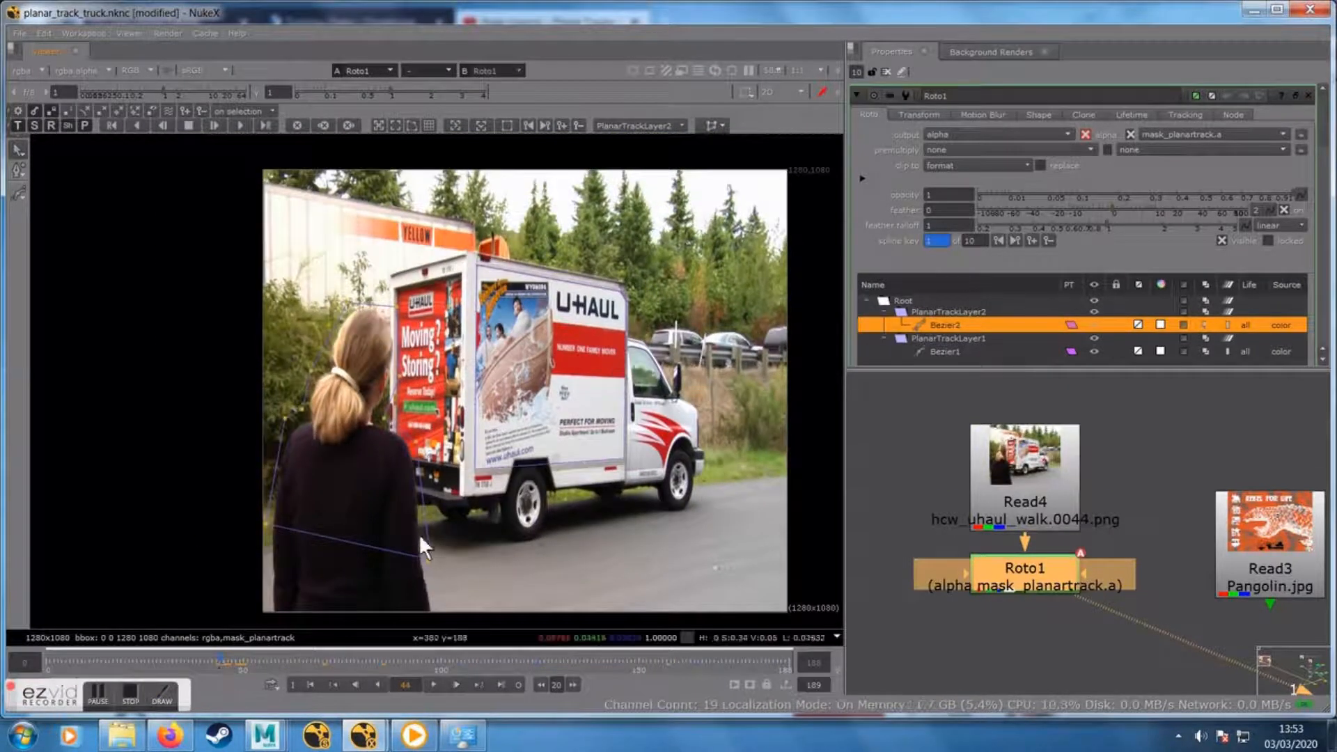
{"action": "double_click", "coordinate": [953, 339]}
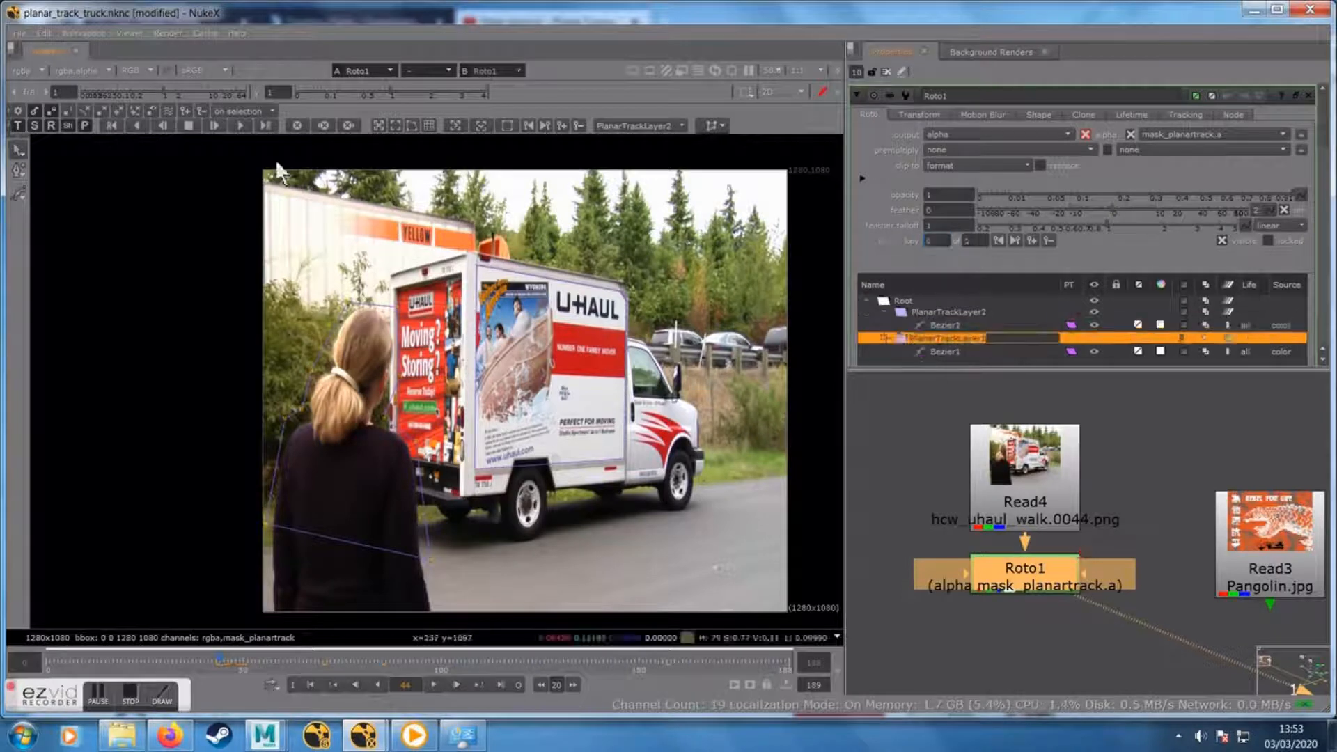
{"action": "left_click", "coordinate": [239, 127]}
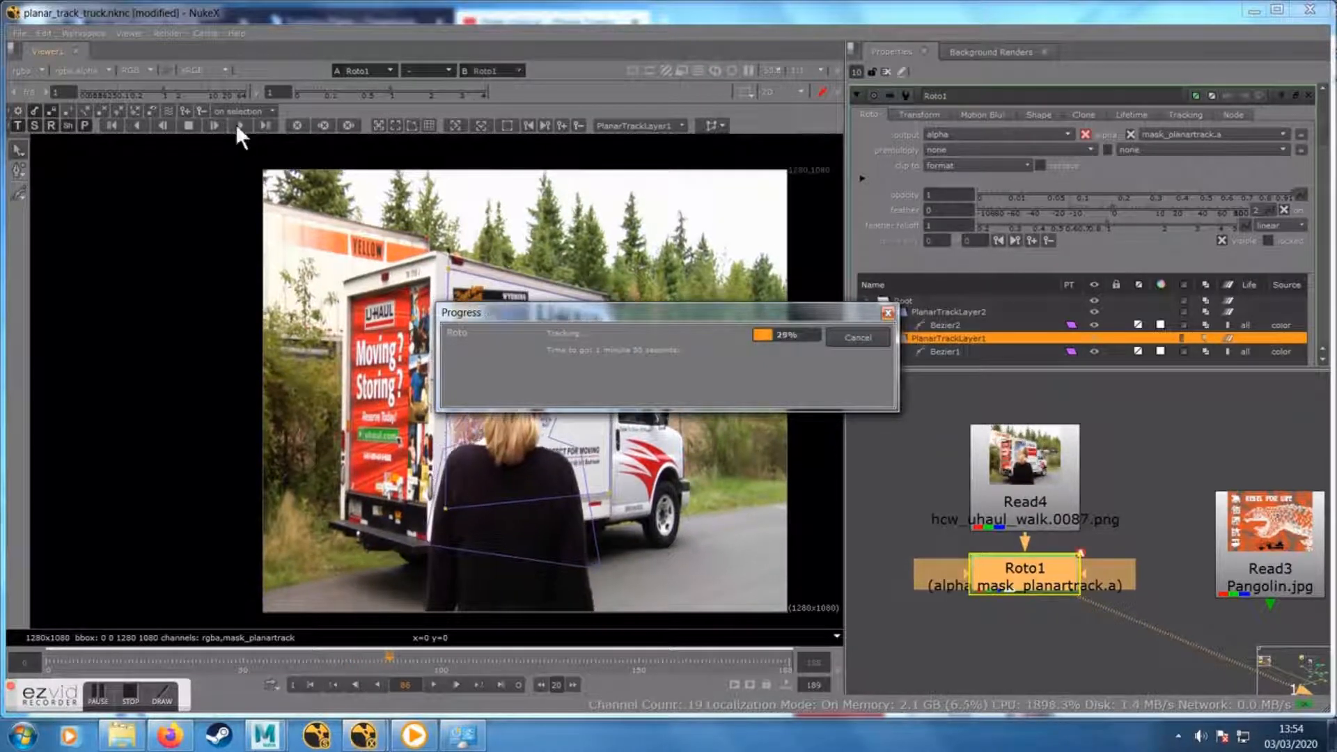
{"action": "left_click_drag", "start_coordinate": [587, 307], "coordinate": [942, 259]}
Return to frame 44 and track PlanarTrackLayer1 backward to the start of the shot
{"action": "scroll", "coordinate": [684, 424], "scroll_direction": "up", "scroll_amount": 3}
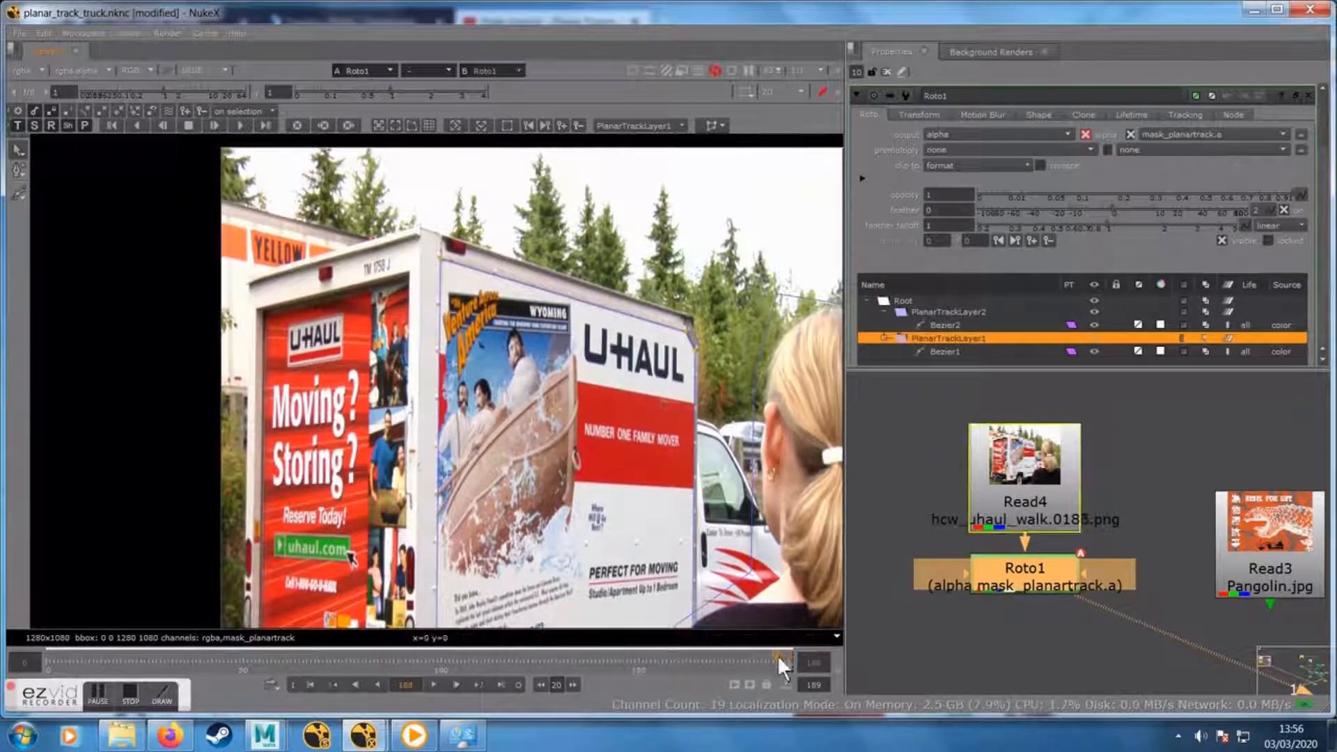
{"action": "left_click_drag", "start_coordinate": [777, 655], "coordinate": [220, 666]}
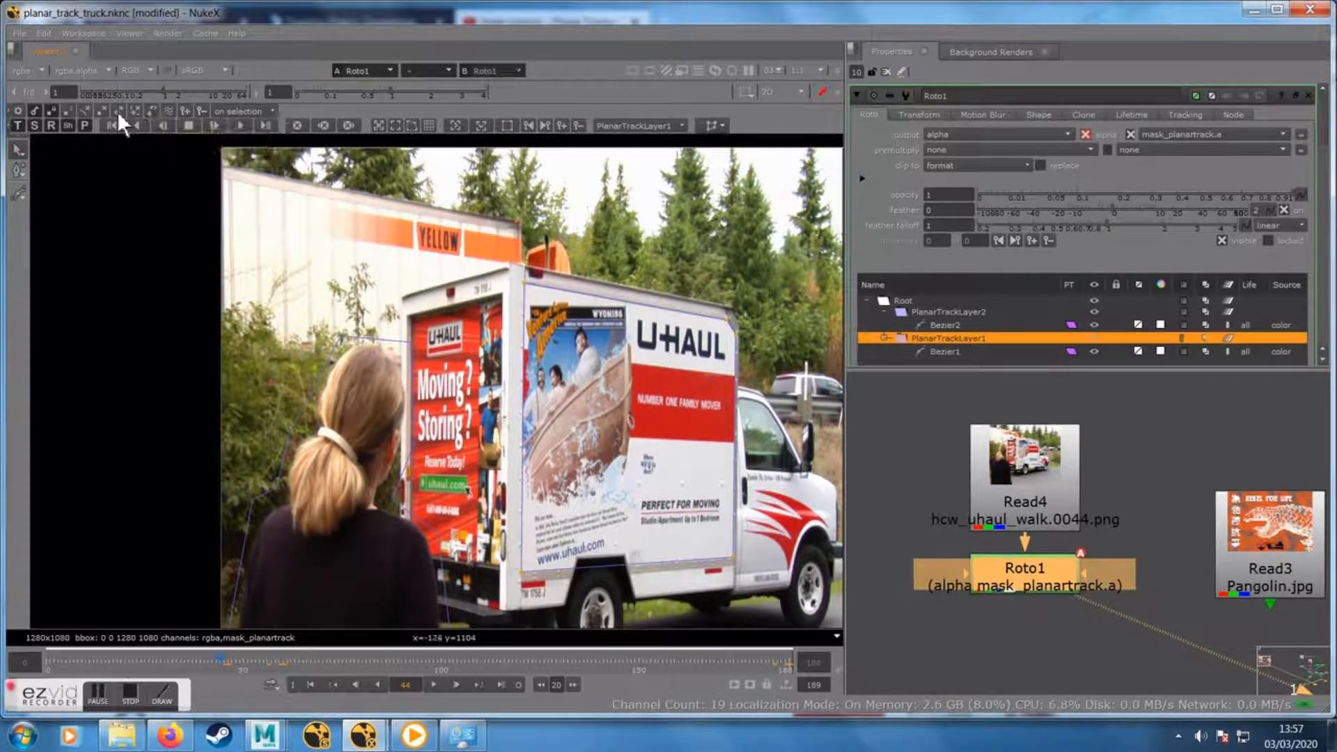
{"action": "left_click", "coordinate": [139, 125]}
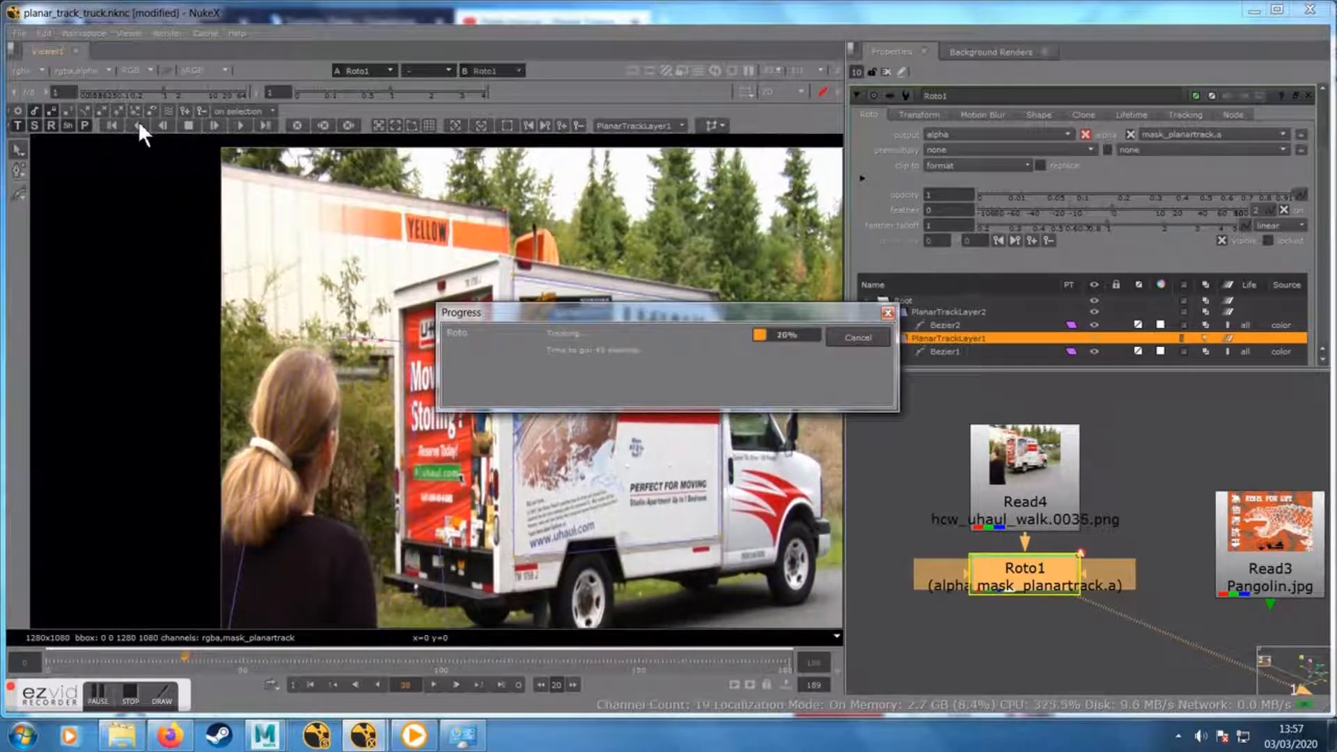
{"action": "left_click_drag", "start_coordinate": [513, 315], "coordinate": [848, 401]}
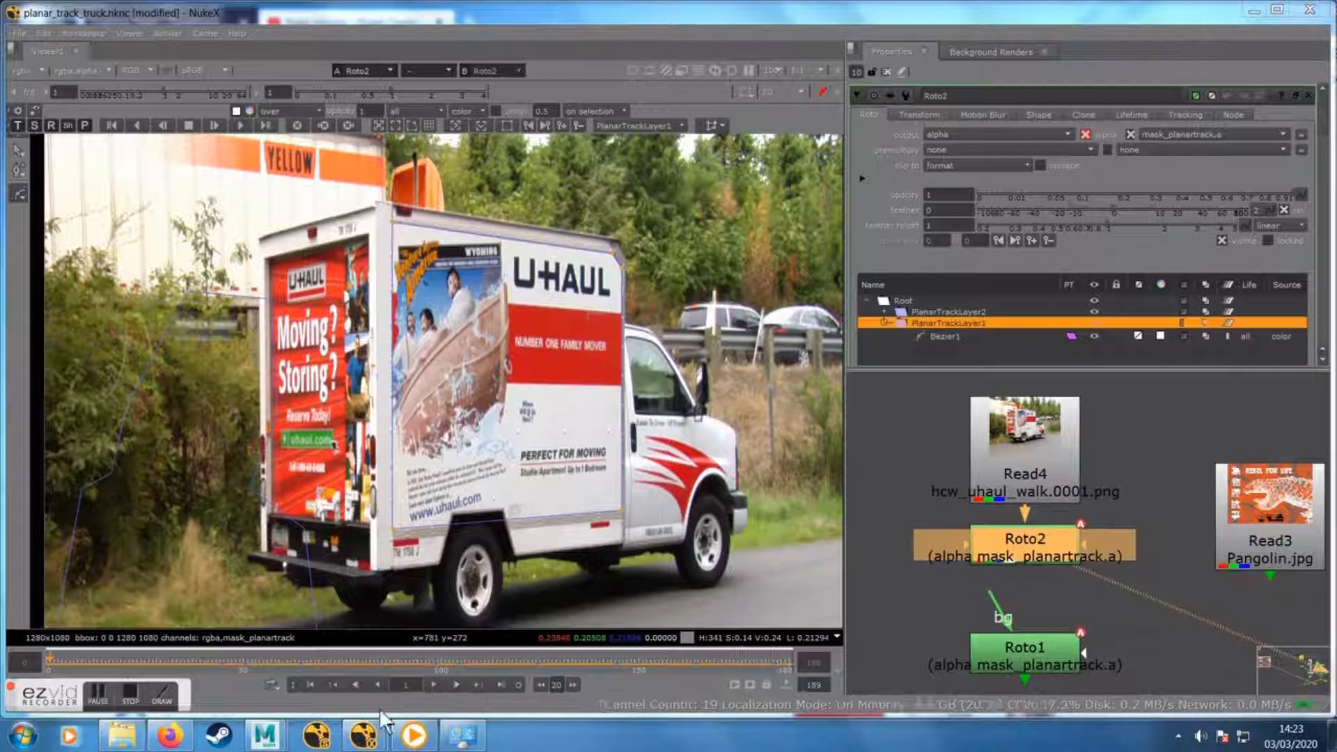
Play the shot to check the track, and display the planar surface outline over the truck's side at frame 50
{"action": "left_click", "coordinate": [435, 684]}
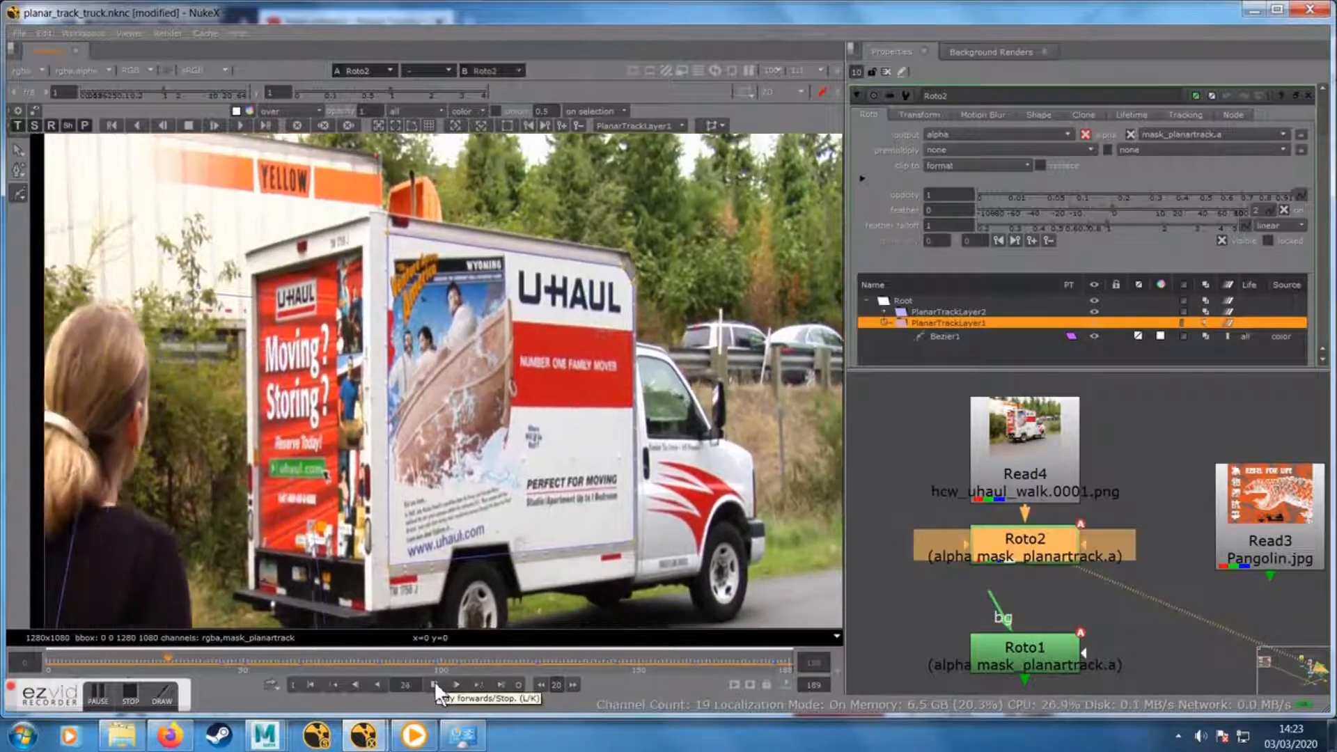
{"action": "left_click", "coordinate": [434, 684]}
{"action": "left_click", "coordinate": [247, 660]}
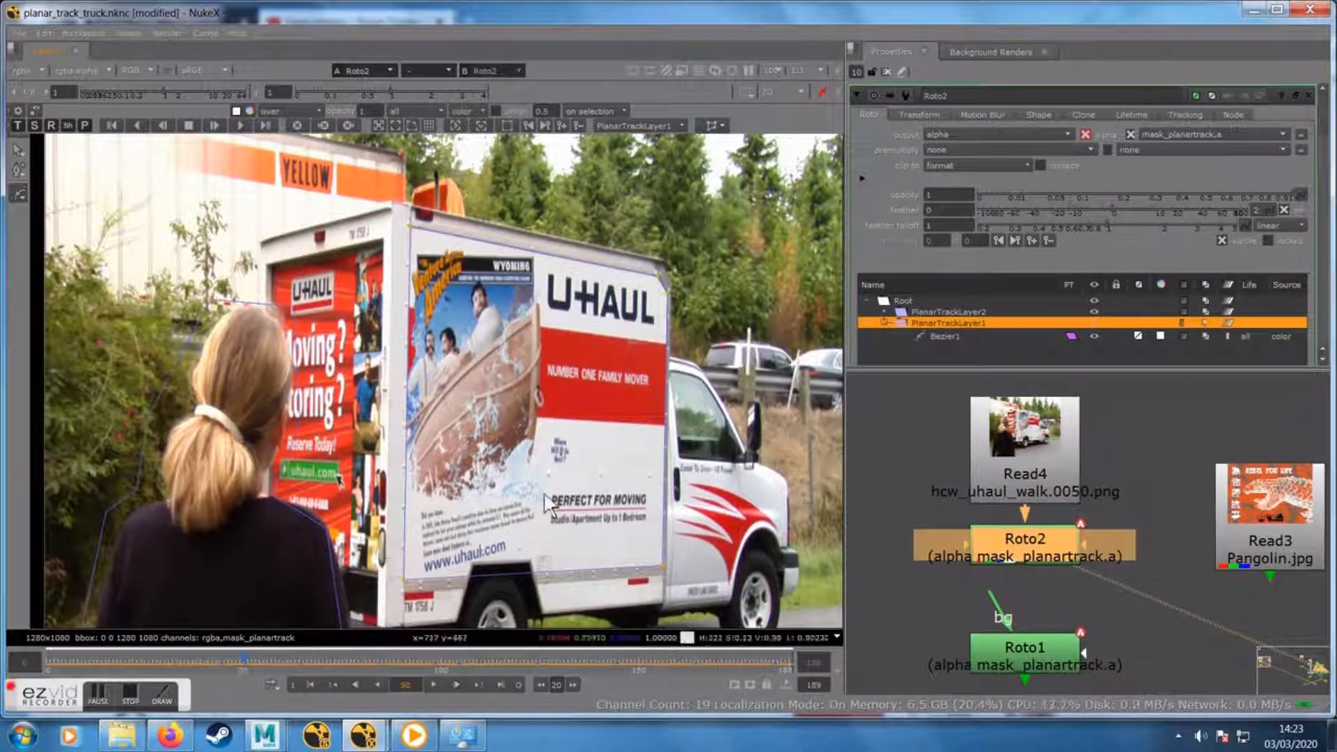
{"action": "left_click", "coordinate": [398, 126]}
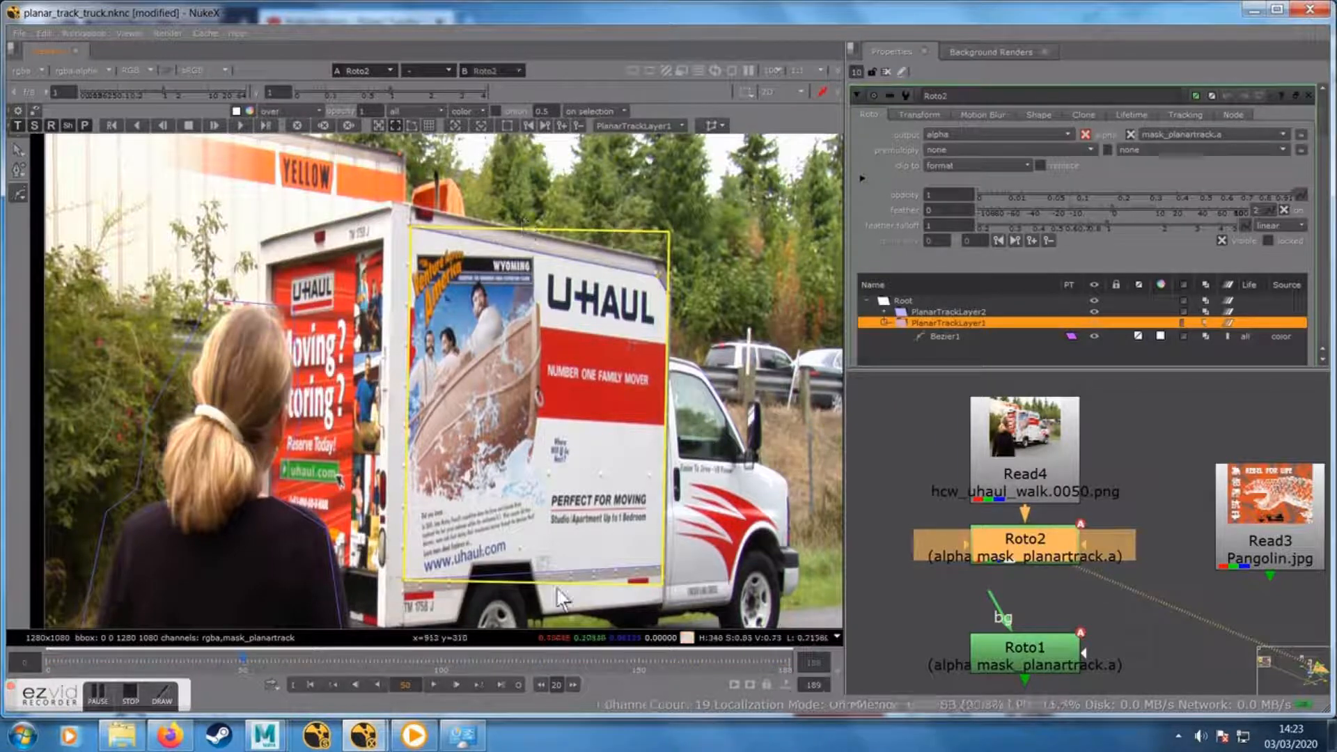
At frame 50, display the planar surface's corner track paths and move its upper-right corner to the top front corner of the truck's side panel
{"action": "left_click_drag", "start_coordinate": [698, 514], "coordinate": [640, 513]}
{"action": "scroll", "coordinate": [596, 291], "scroll_direction": "up", "scroll_amount": 4}
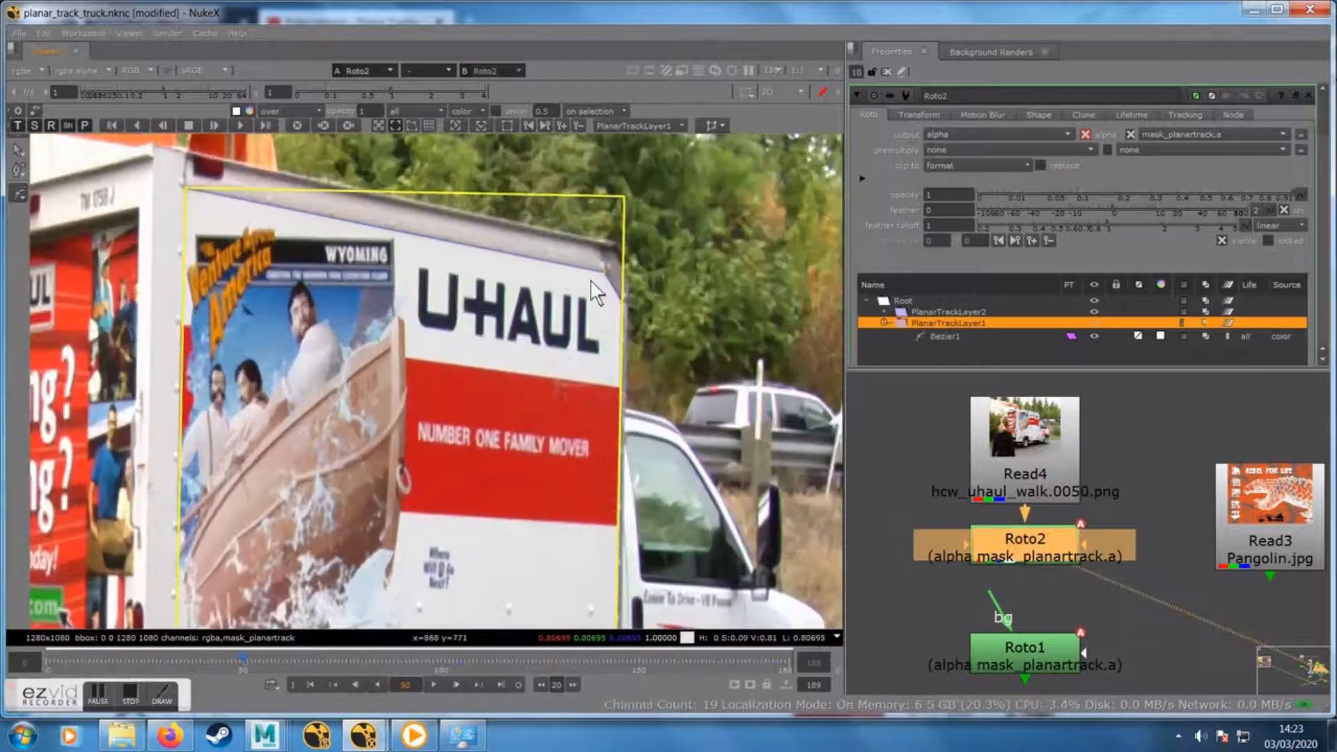
{"action": "left_click", "coordinate": [409, 126]}
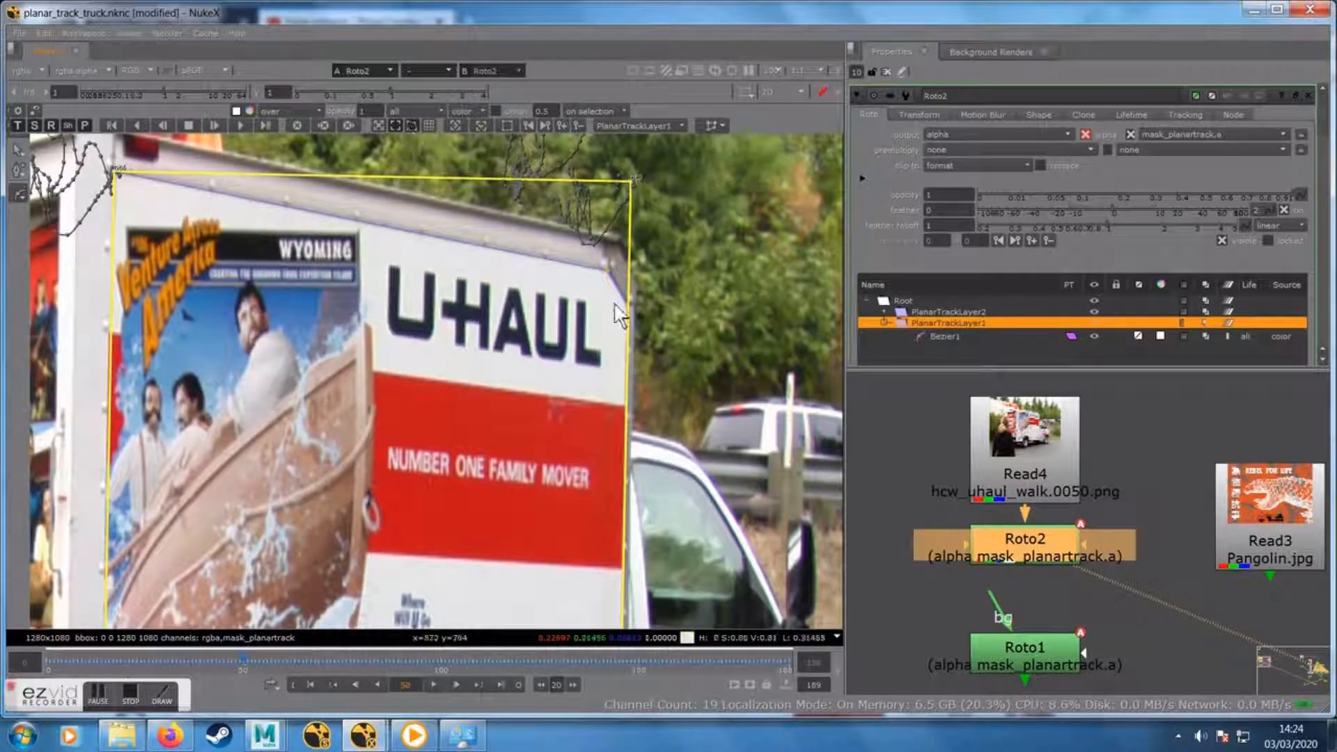
{"action": "left_click_drag", "start_coordinate": [630, 182], "coordinate": [625, 272]}
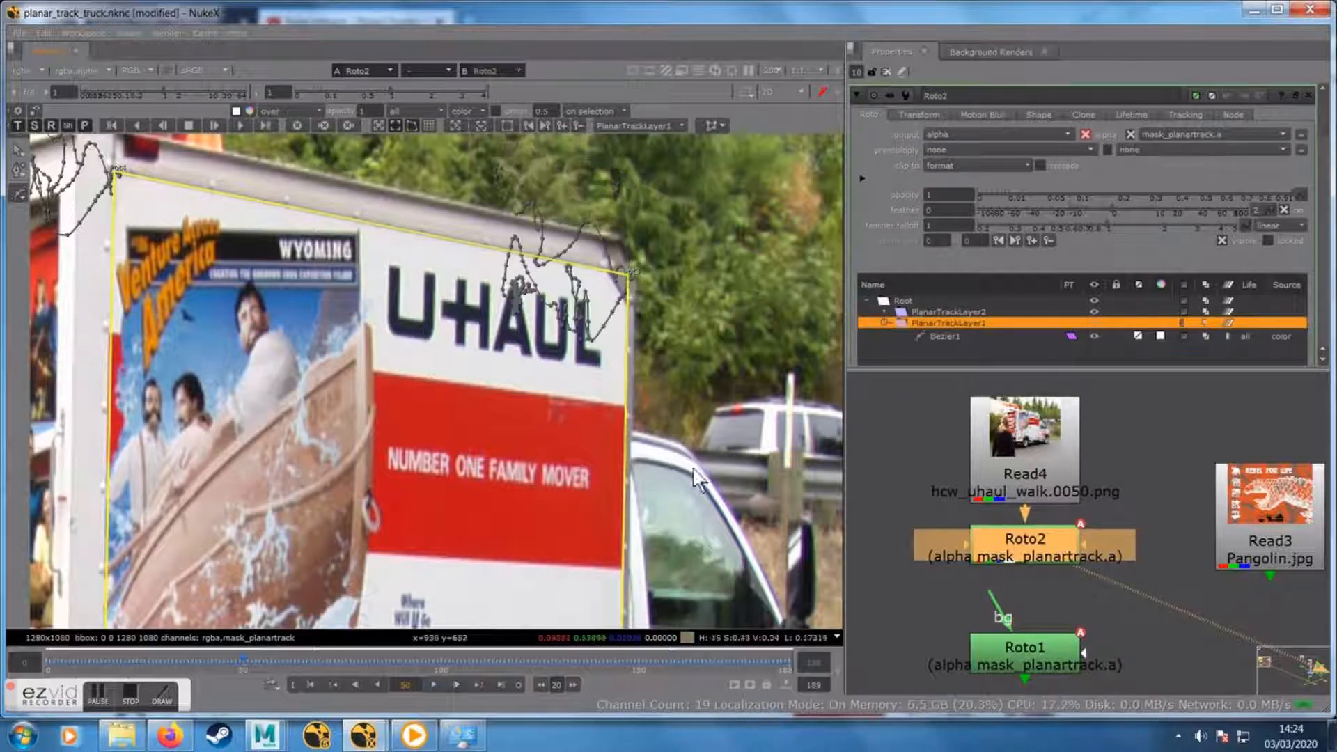
Move the planar surface's lower-right corner up to the bottom front edge of the truck's white side panel
{"action": "mouse_move", "coordinate": [696, 523]}
{"action": "left_mouse_down"}
{"action": "mouse_move", "coordinate": [676, 447]}
{"action": "mouse_move", "coordinate": [658, 220]}
{"action": "left_mouse_up"}
{"action": "left_click_drag", "start_coordinate": [685, 498], "coordinate": [693, 439]}
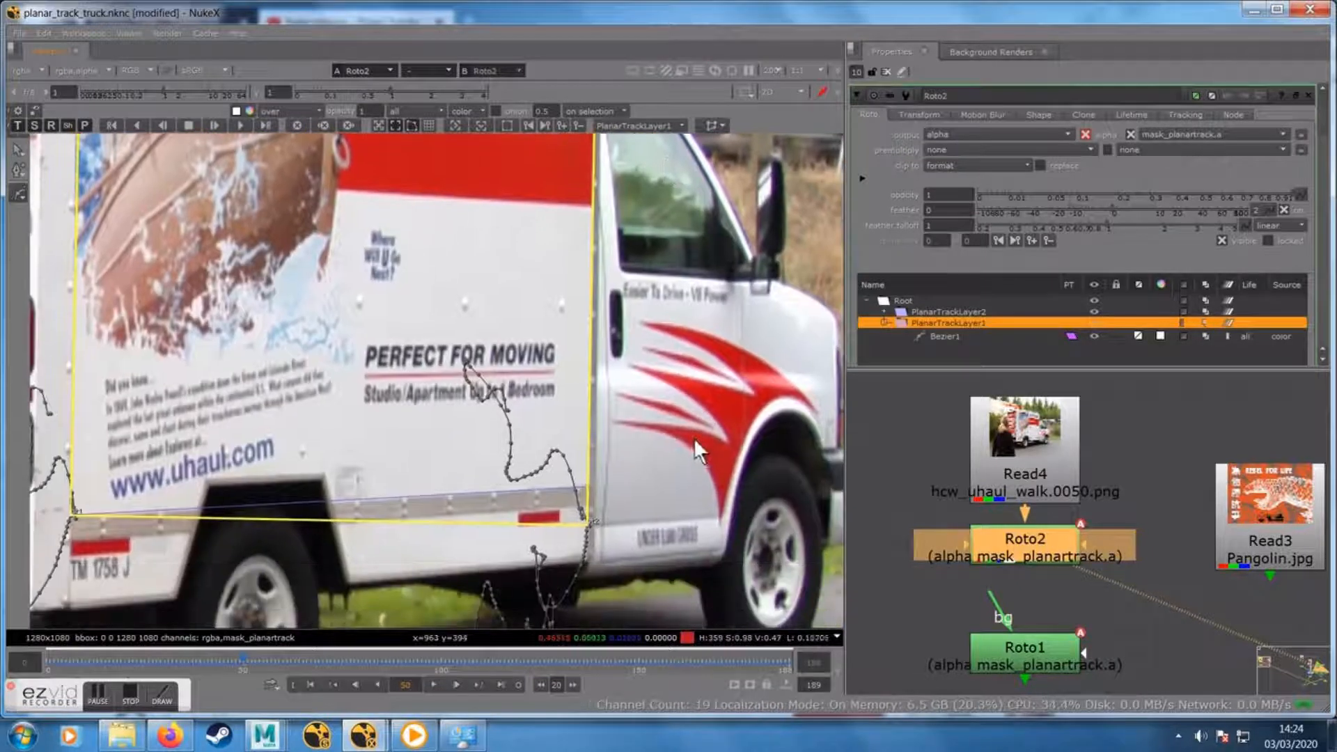
{"action": "scroll", "coordinate": [444, 560], "scroll_direction": "up", "scroll_amount": 2}
{"action": "left_click_drag", "start_coordinate": [477, 569], "coordinate": [610, 583]}
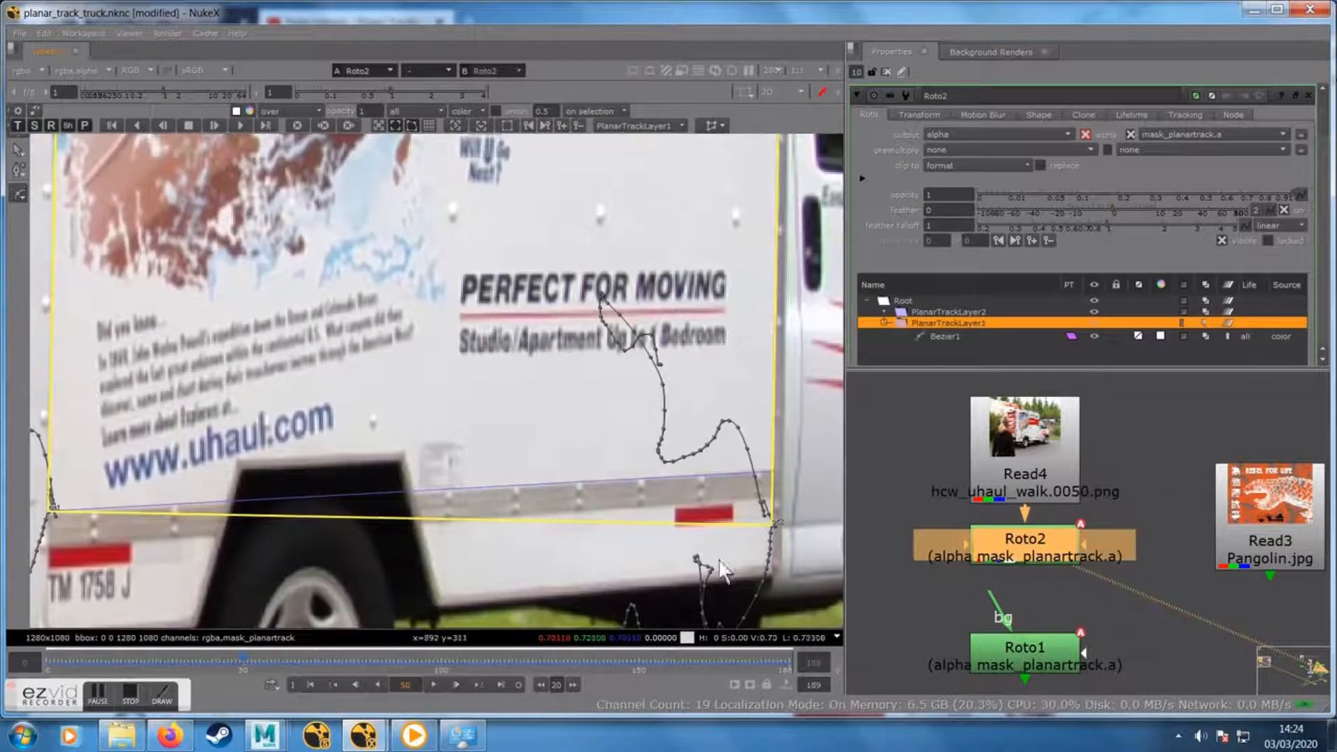
{"action": "left_click_drag", "start_coordinate": [770, 521], "coordinate": [769, 468]}
{"action": "scroll", "coordinate": [668, 506], "scroll_direction": "down", "scroll_amount": 6}
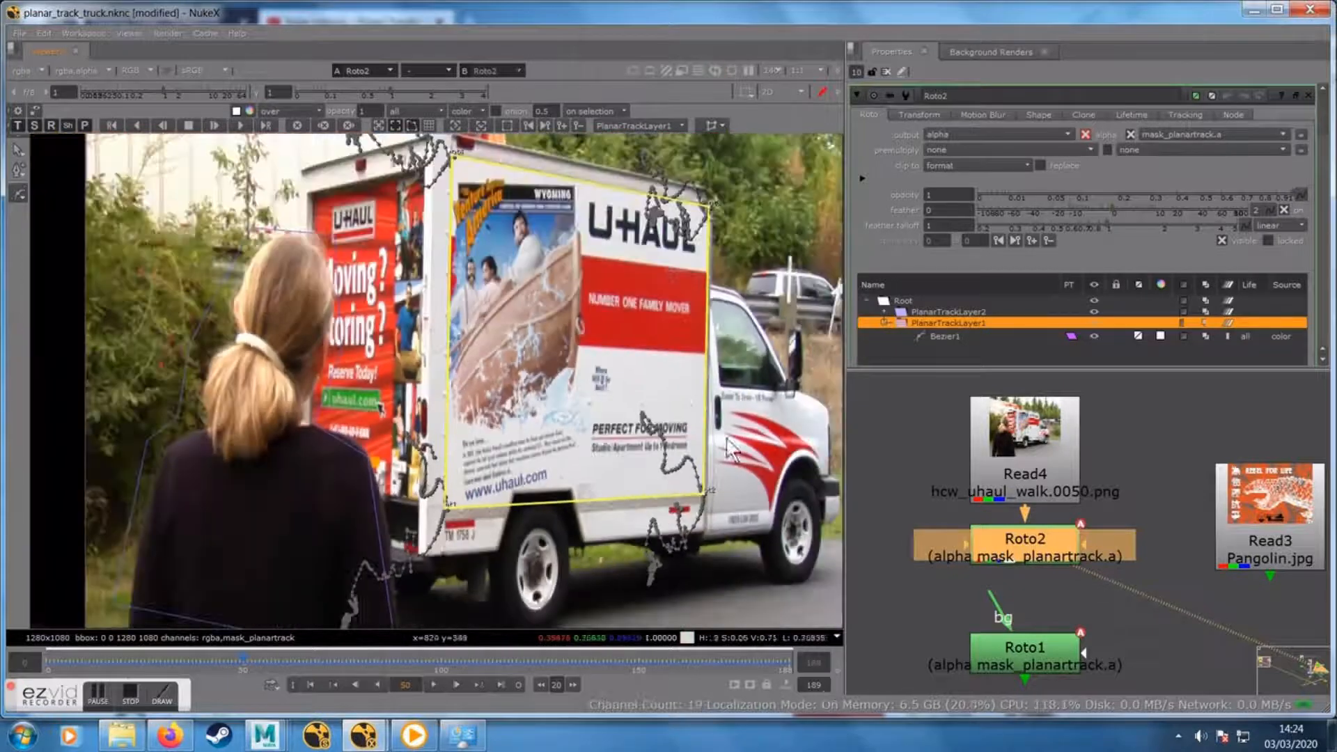
{"action": "scroll", "coordinate": [745, 296], "scroll_direction": "up", "scroll_amount": 1}
{"action": "left_click_drag", "start_coordinate": [745, 296], "coordinate": [741, 363]}
{"action": "scroll", "coordinate": [740, 362], "scroll_direction": "down", "scroll_amount": 1}
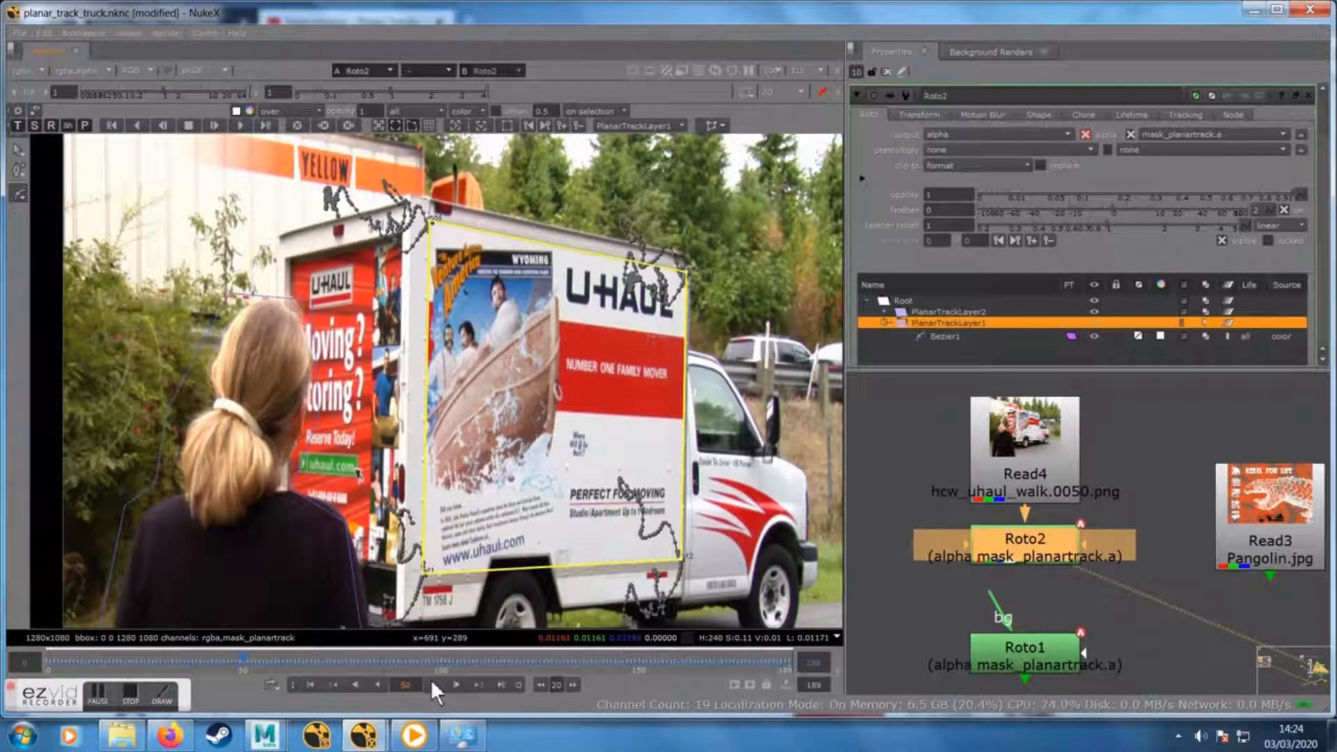
Play the shot from frame 50 to check the adjusted plane's corners, and return to frame 50
{"action": "left_click", "coordinate": [431, 684]}
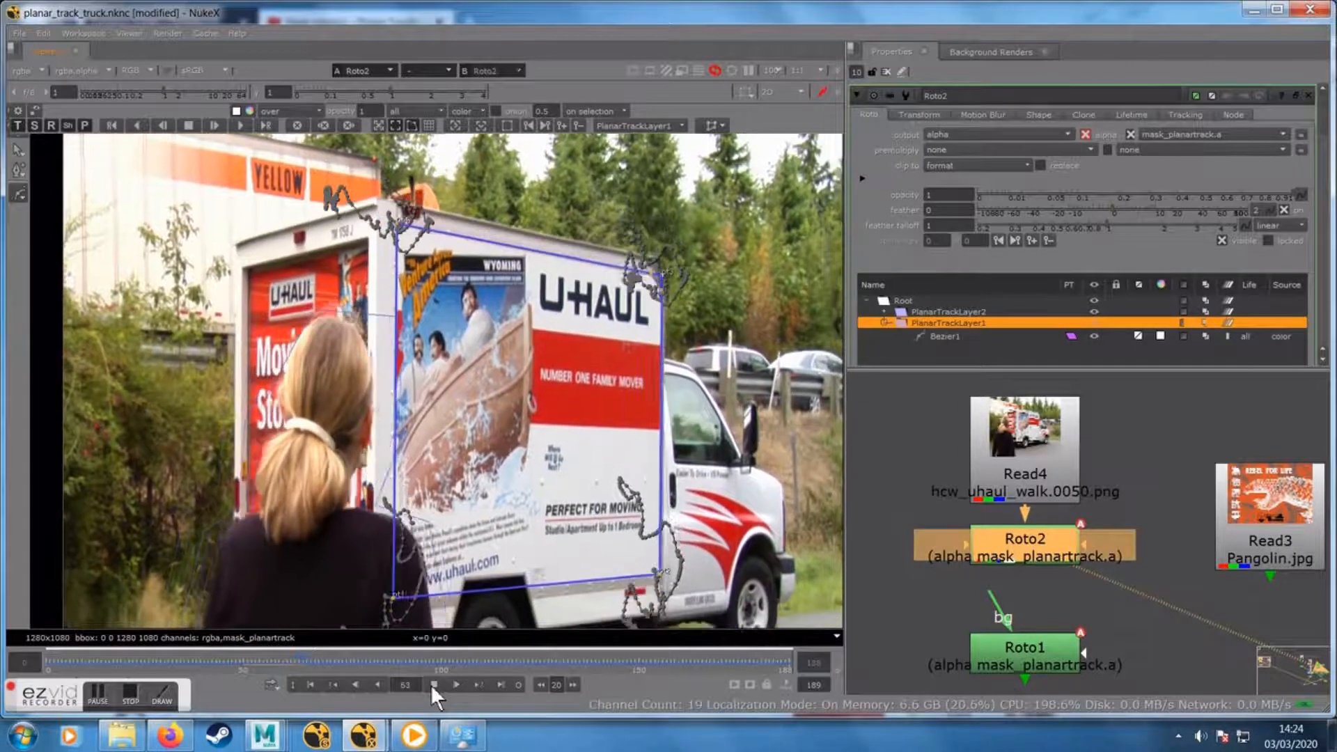
{"action": "left_click", "coordinate": [433, 685]}
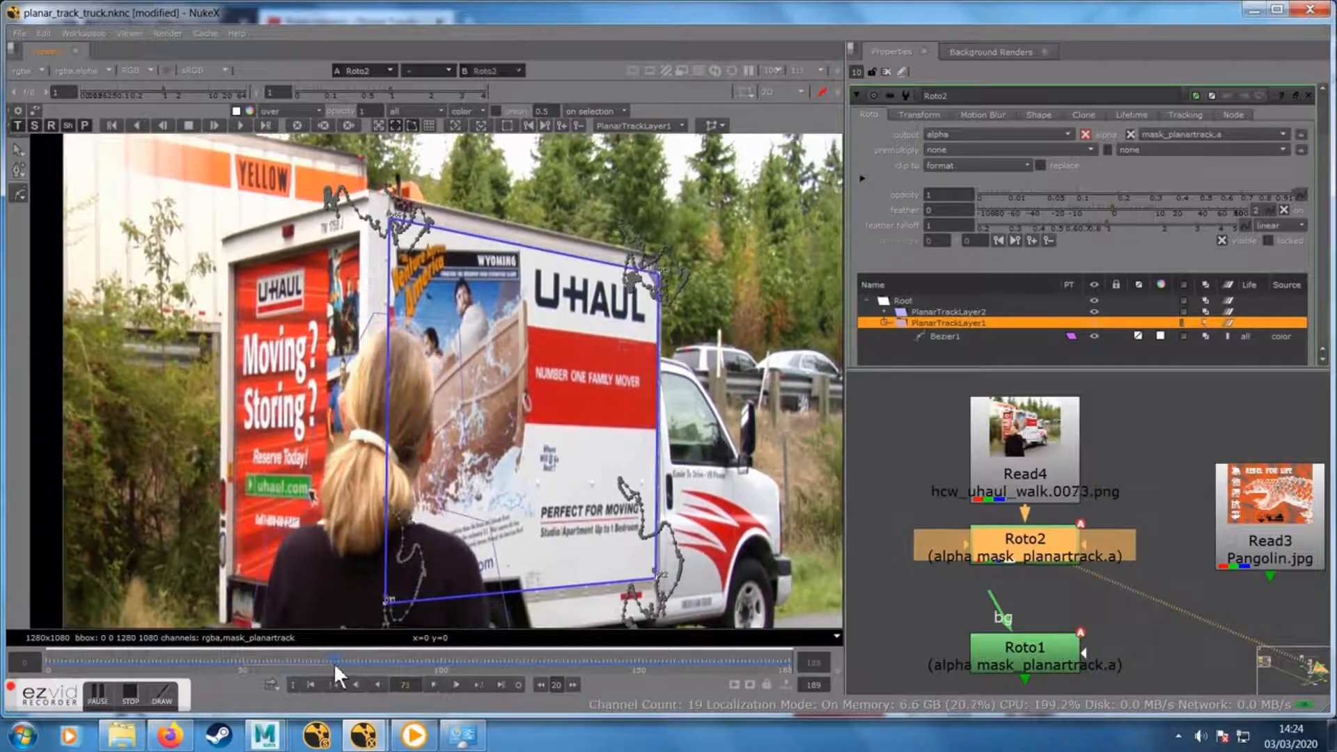
{"action": "left_click_drag", "start_coordinate": [325, 659], "coordinate": [242, 667]}
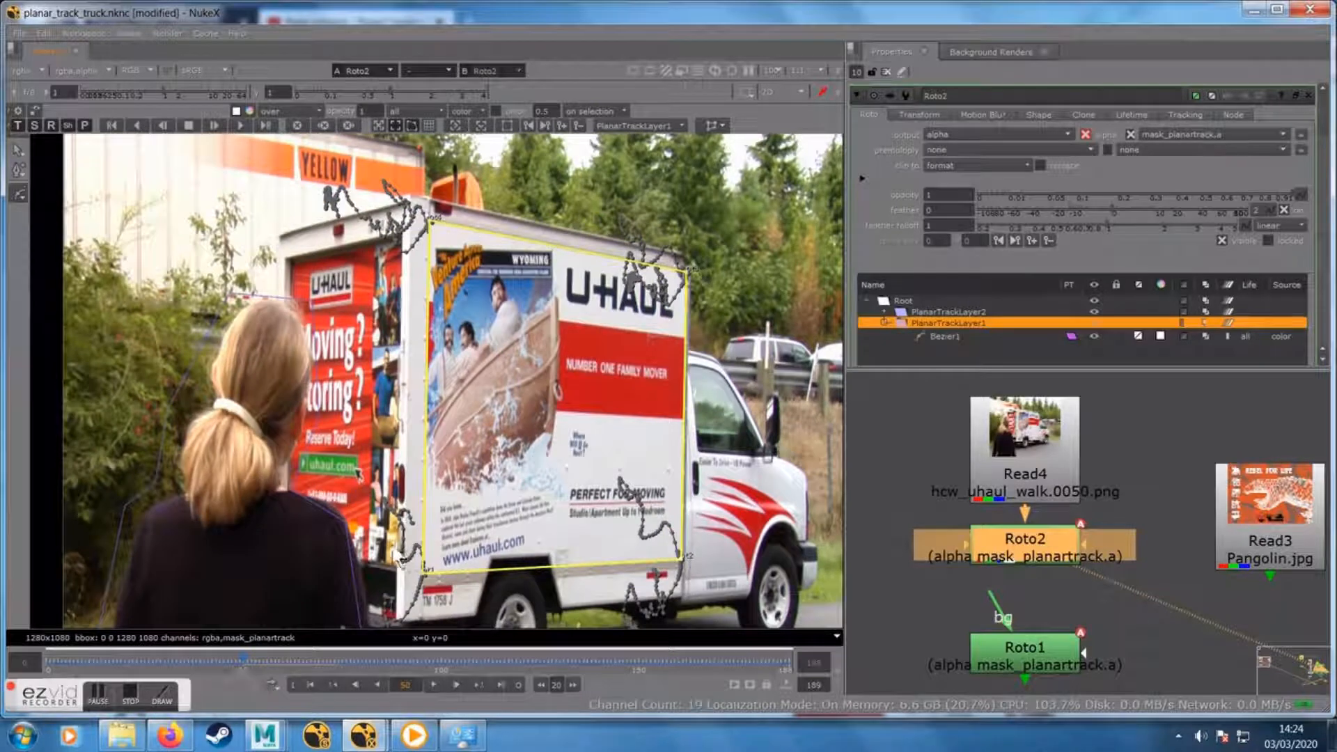
Display the planar surface's perspective grid, play the shot to check how it follows the truck's side, and hide the grid at frame 82
{"action": "left_click", "coordinate": [428, 124]}
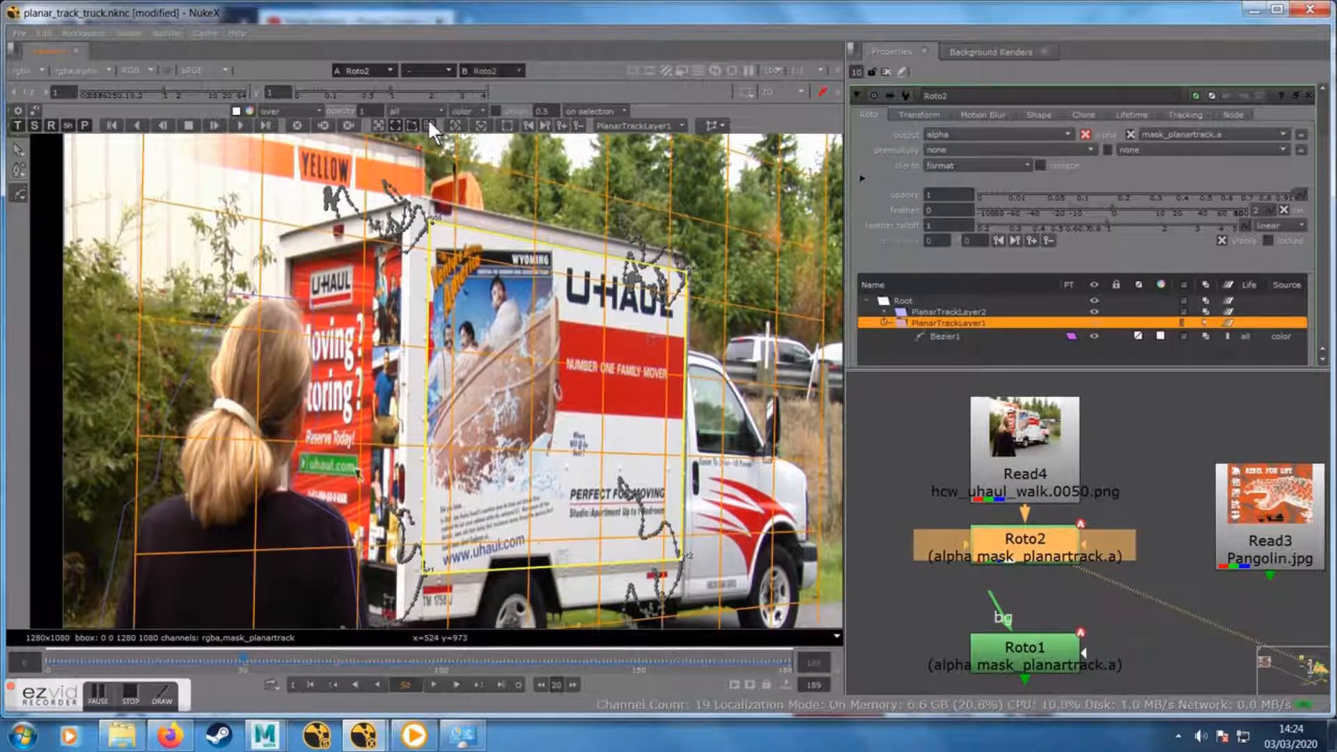
{"action": "scroll", "coordinate": [497, 411], "scroll_direction": "down", "scroll_amount": 3}
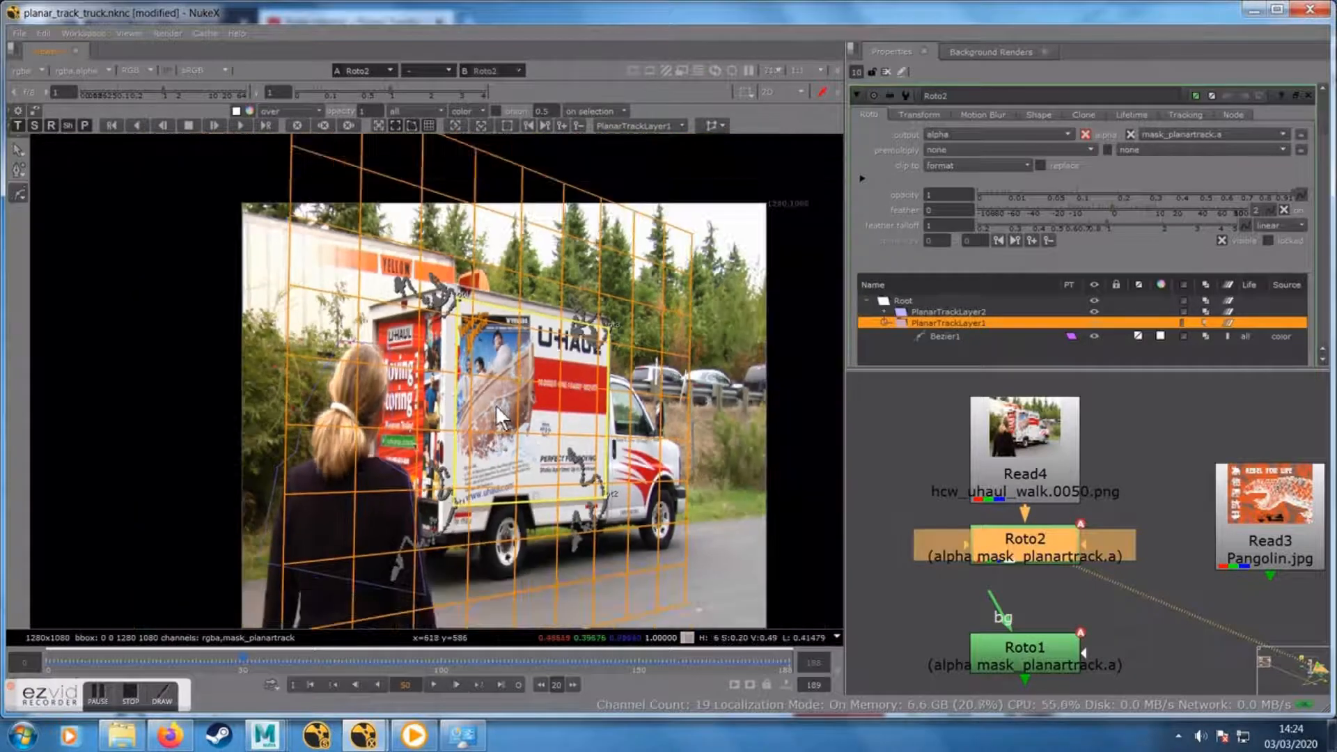
{"action": "scroll", "coordinate": [471, 556], "scroll_direction": "down", "scroll_amount": 1}
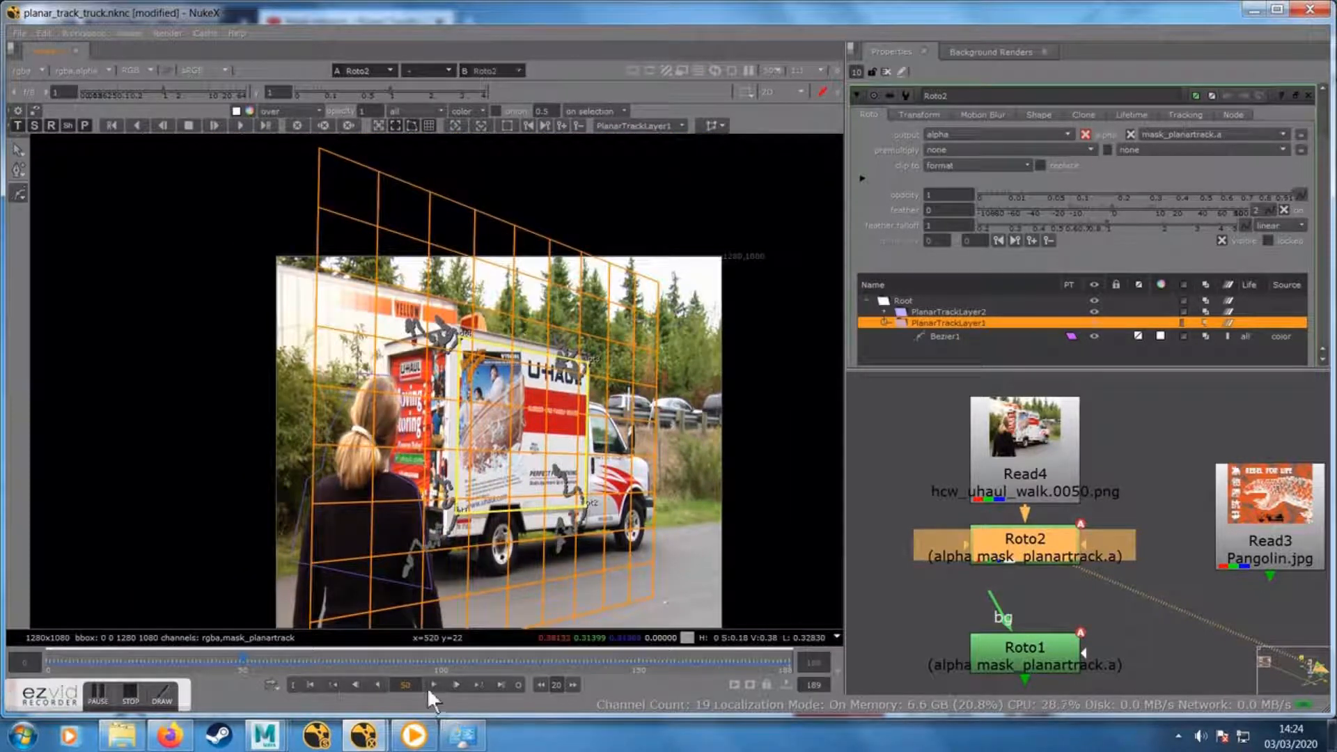
{"action": "left_click", "coordinate": [429, 684]}
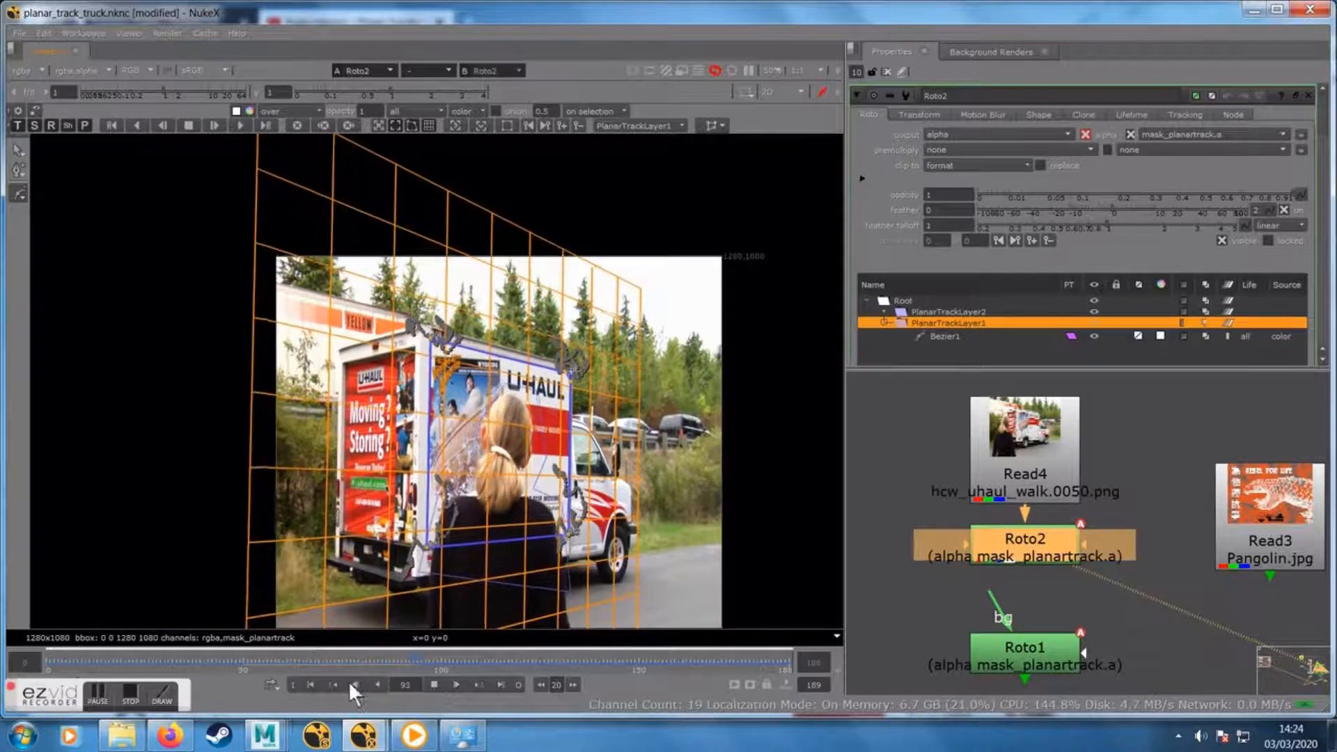
{"action": "left_click", "coordinate": [250, 661]}
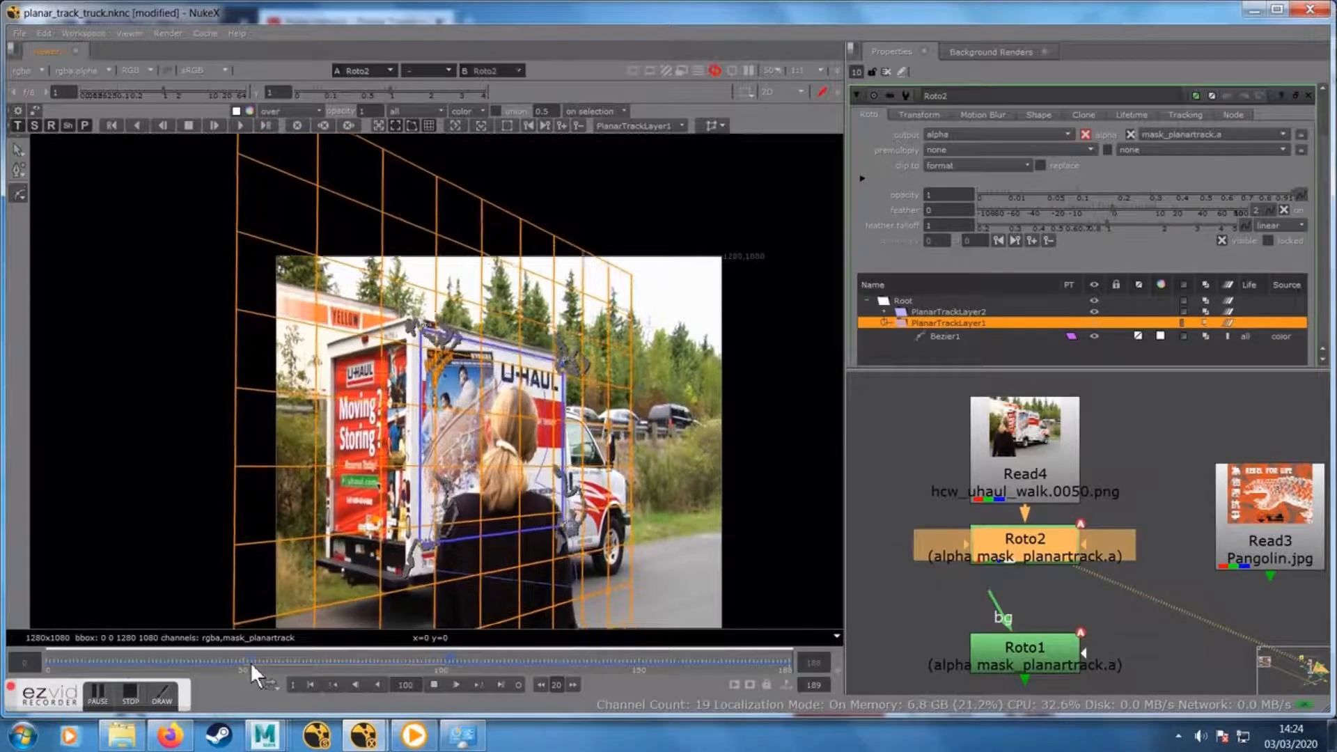
{"action": "left_click", "coordinate": [246, 663]}
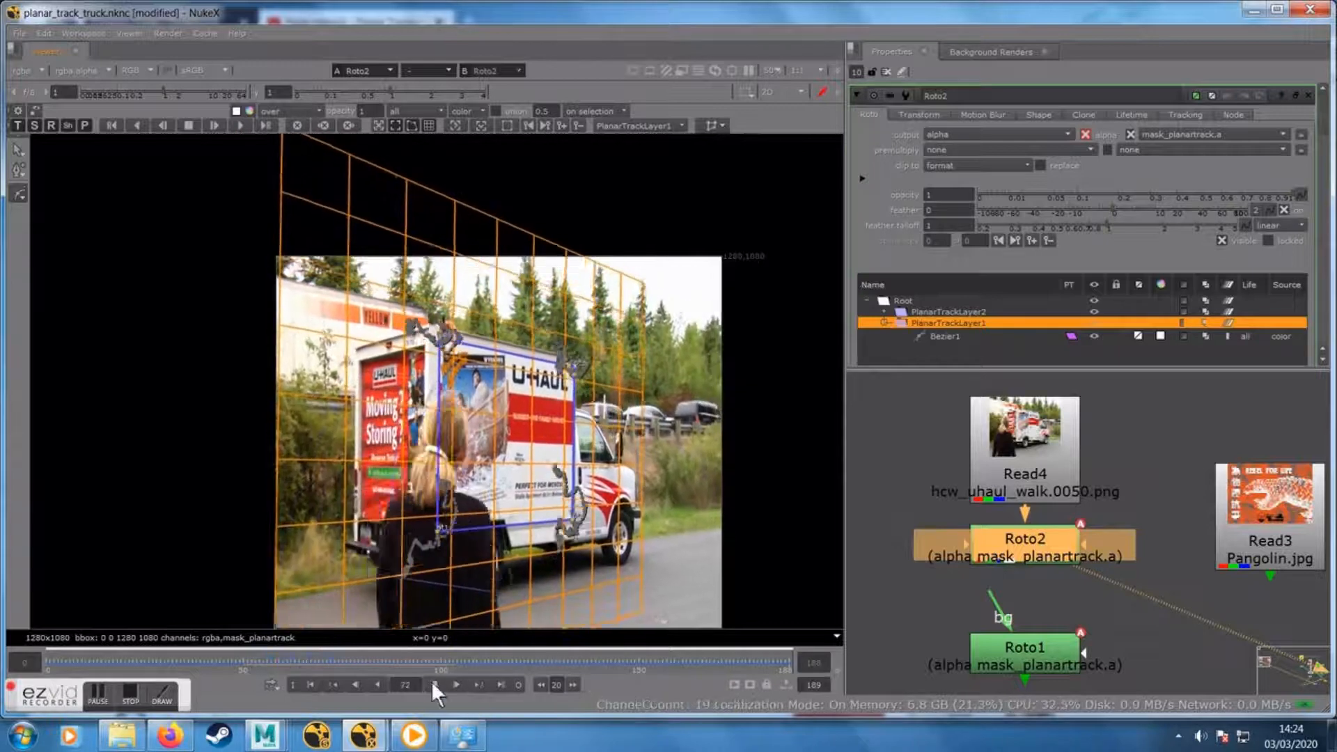
{"action": "left_click", "coordinate": [432, 681]}
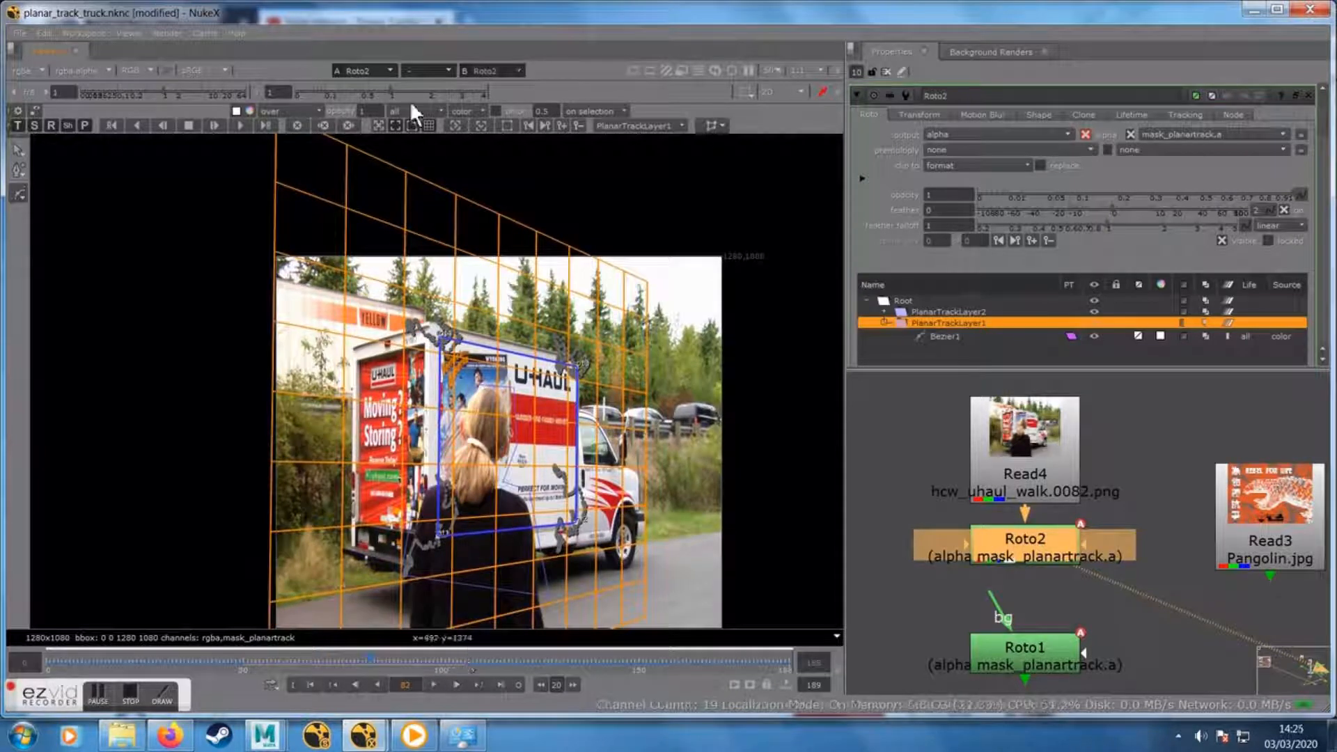
{"action": "left_click", "coordinate": [427, 127]}
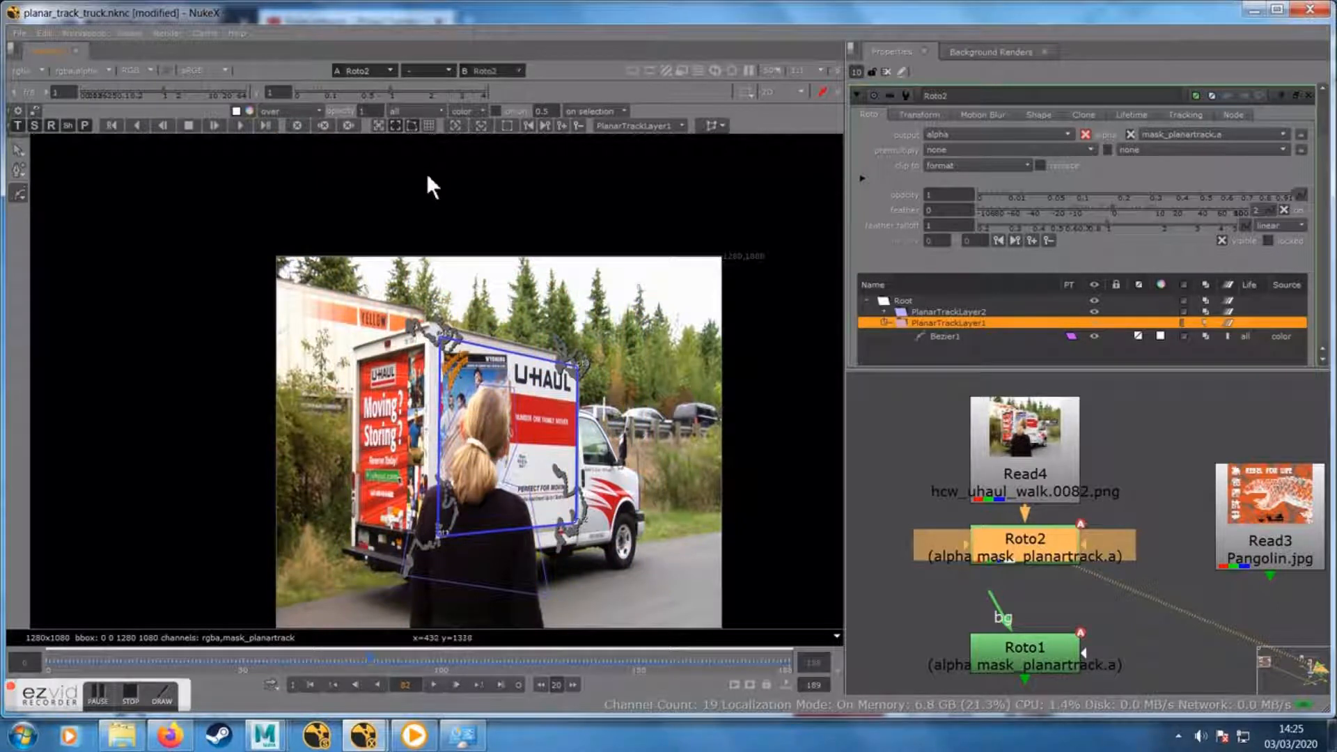
{"action": "scroll", "coordinate": [568, 393], "scroll_direction": "up", "scroll_amount": 4}
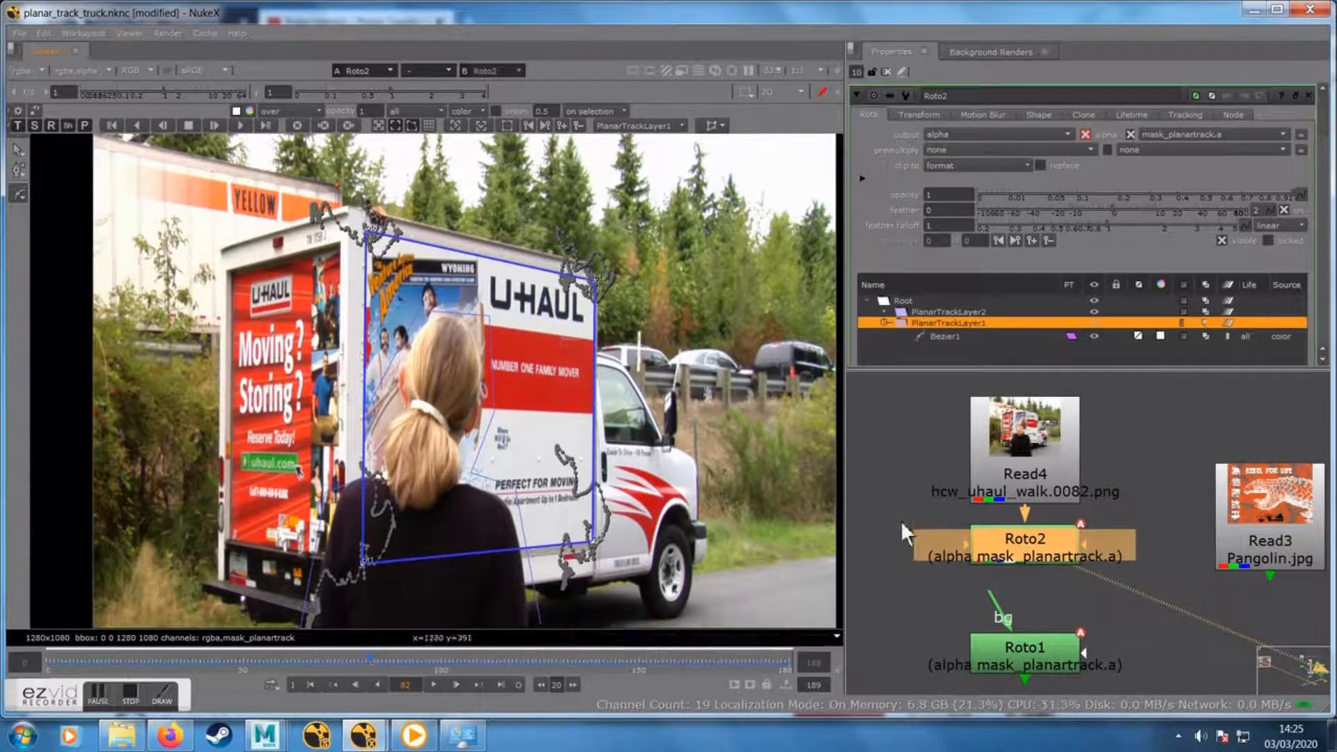
Show the Read3 Pangolin image in the viewer, and open the Read4 footage's properties to compare their formats
{"action": "left_click_drag", "start_coordinate": [1152, 508], "coordinate": [1113, 499]}
{"action": "left_click", "coordinate": [1190, 475]}
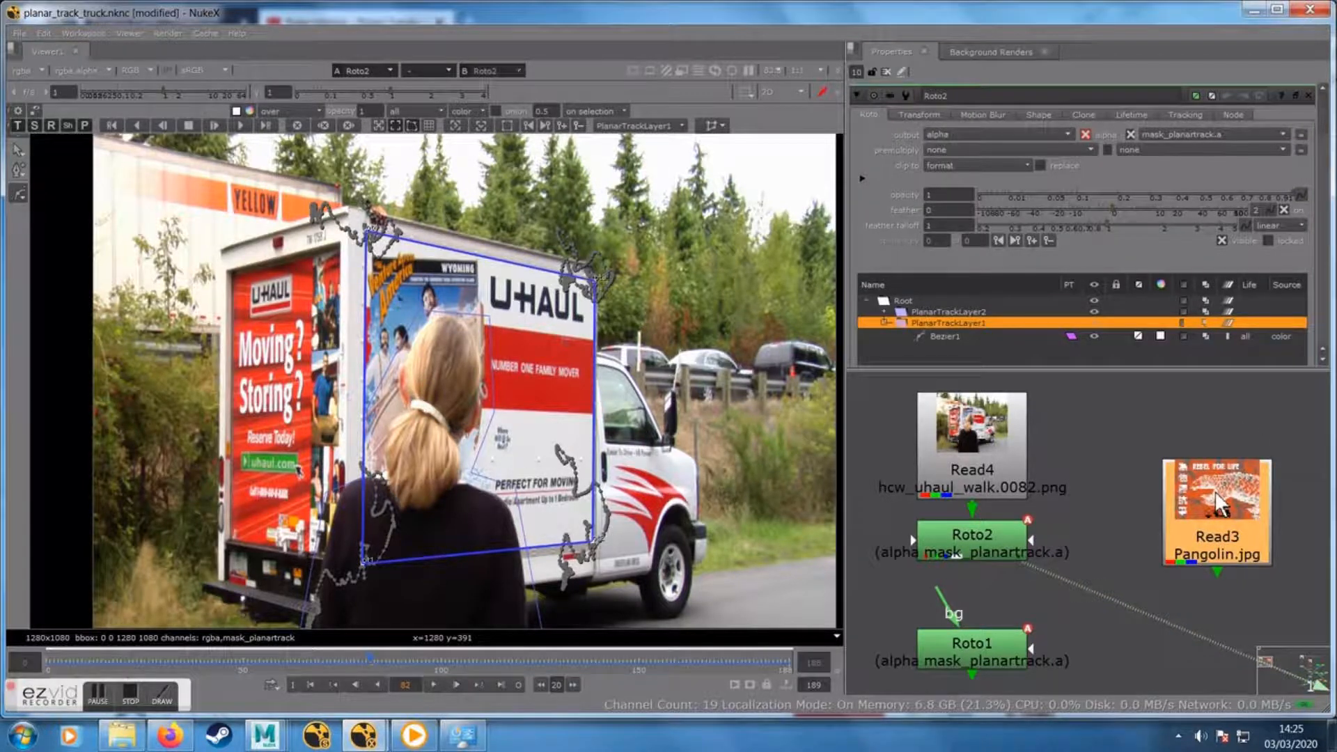
{"action": "key", "text": "1"}
{"action": "scroll", "coordinate": [612, 487], "scroll_direction": "down", "scroll_amount": 4}
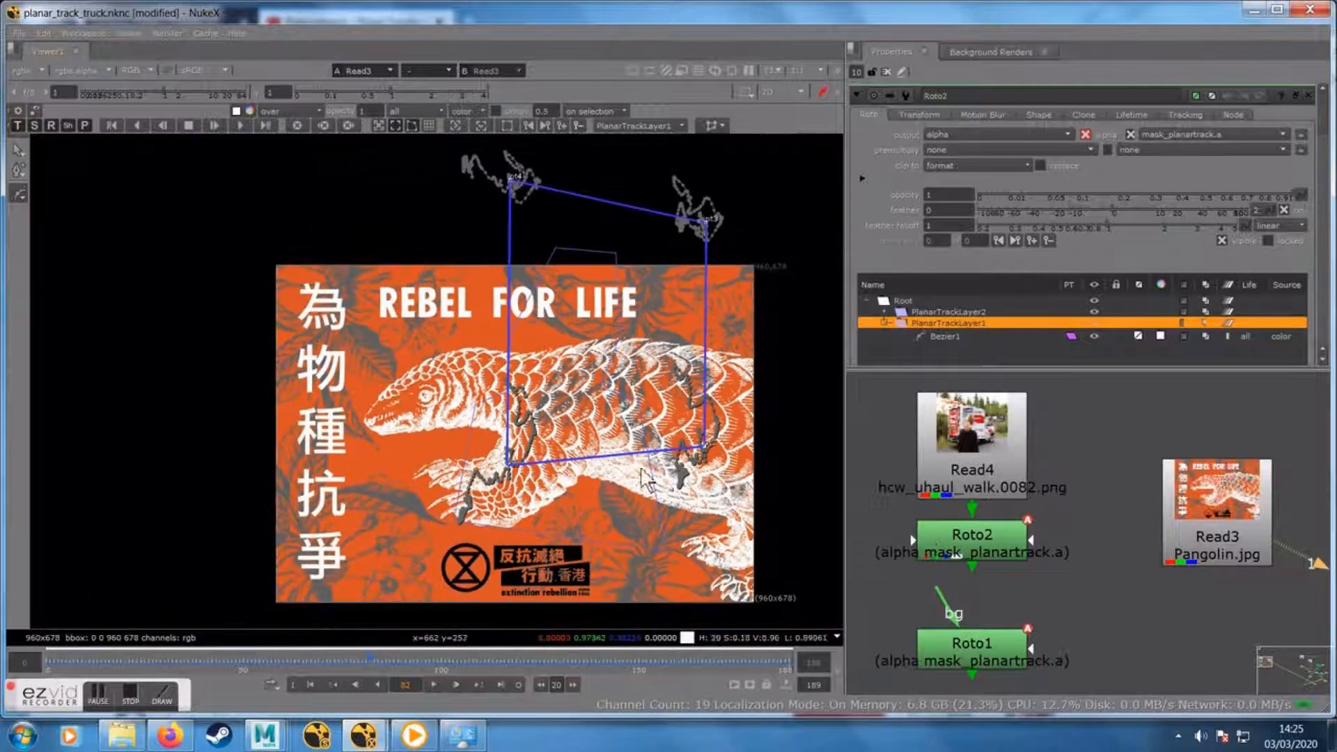
{"action": "left_click", "coordinate": [1195, 512]}
{"action": "left_click", "coordinate": [951, 439]}
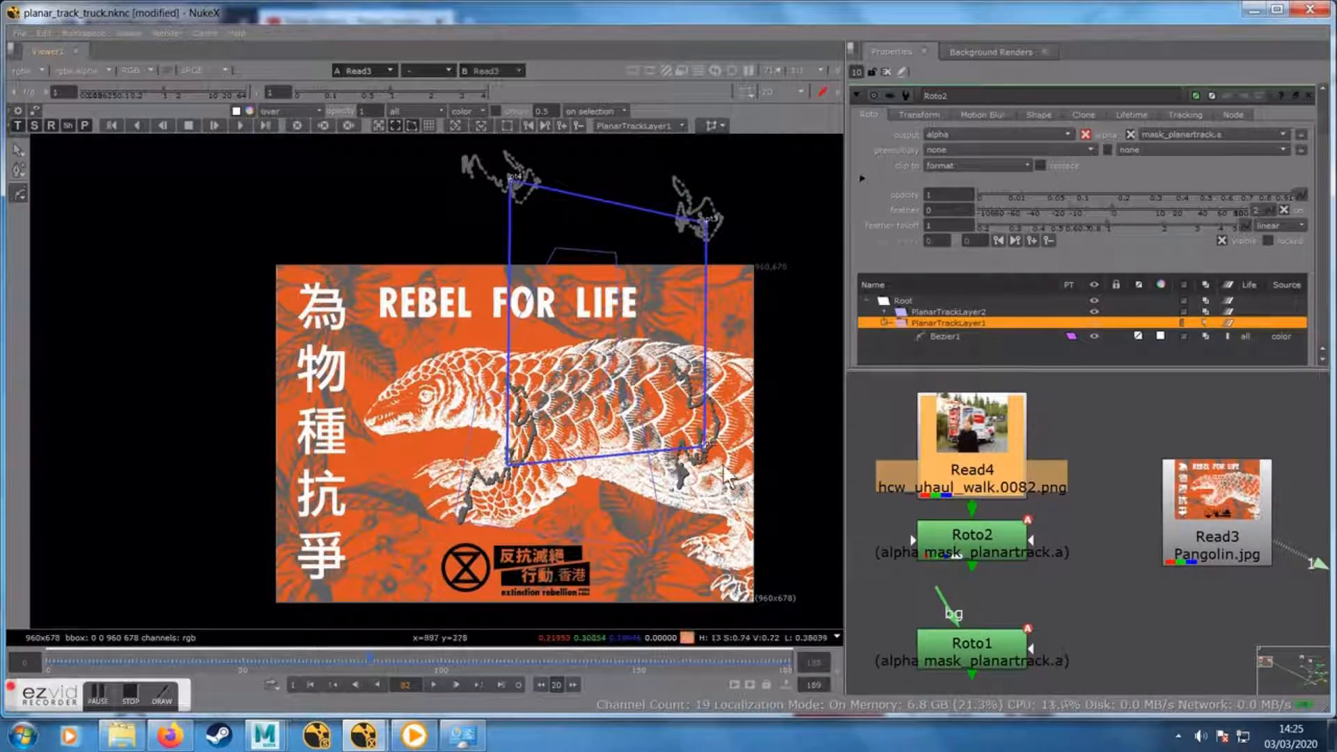
{"action": "scroll", "coordinate": [726, 473], "scroll_direction": "down", "scroll_amount": 1}
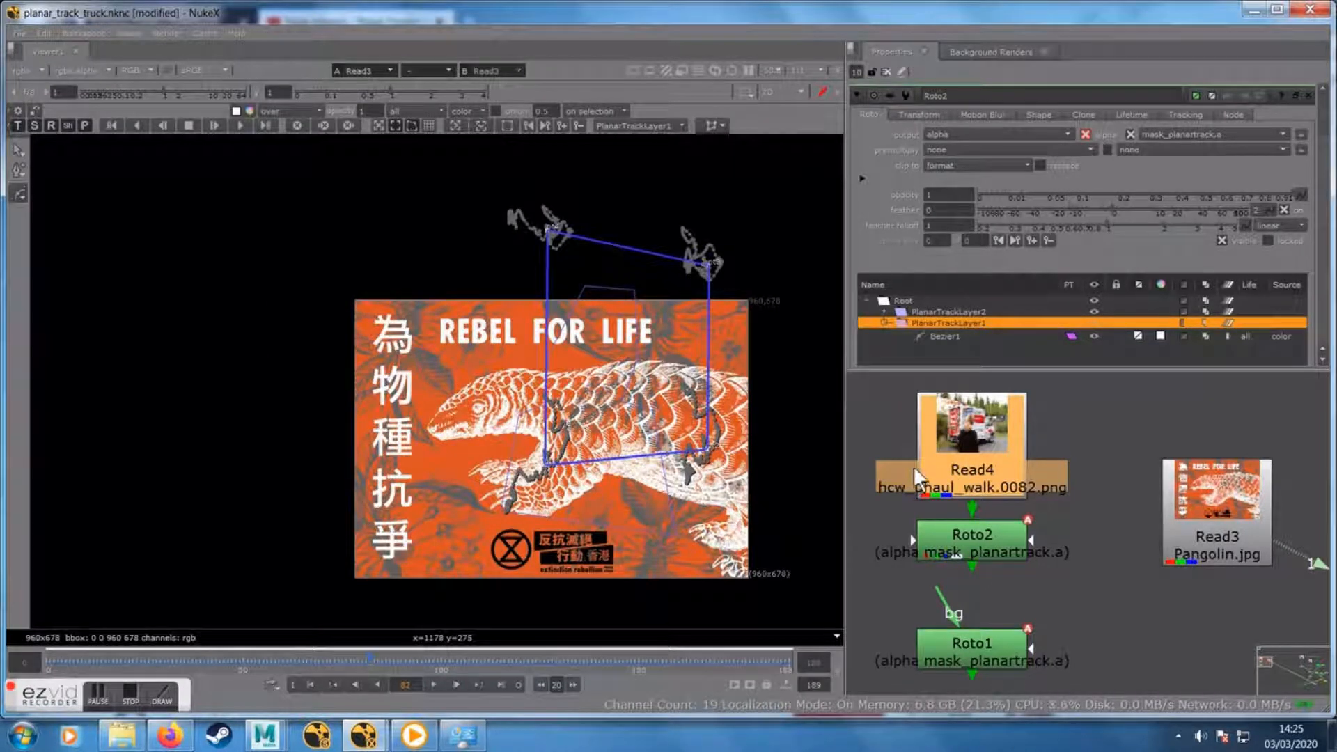
{"action": "double_click", "coordinate": [952, 470]}
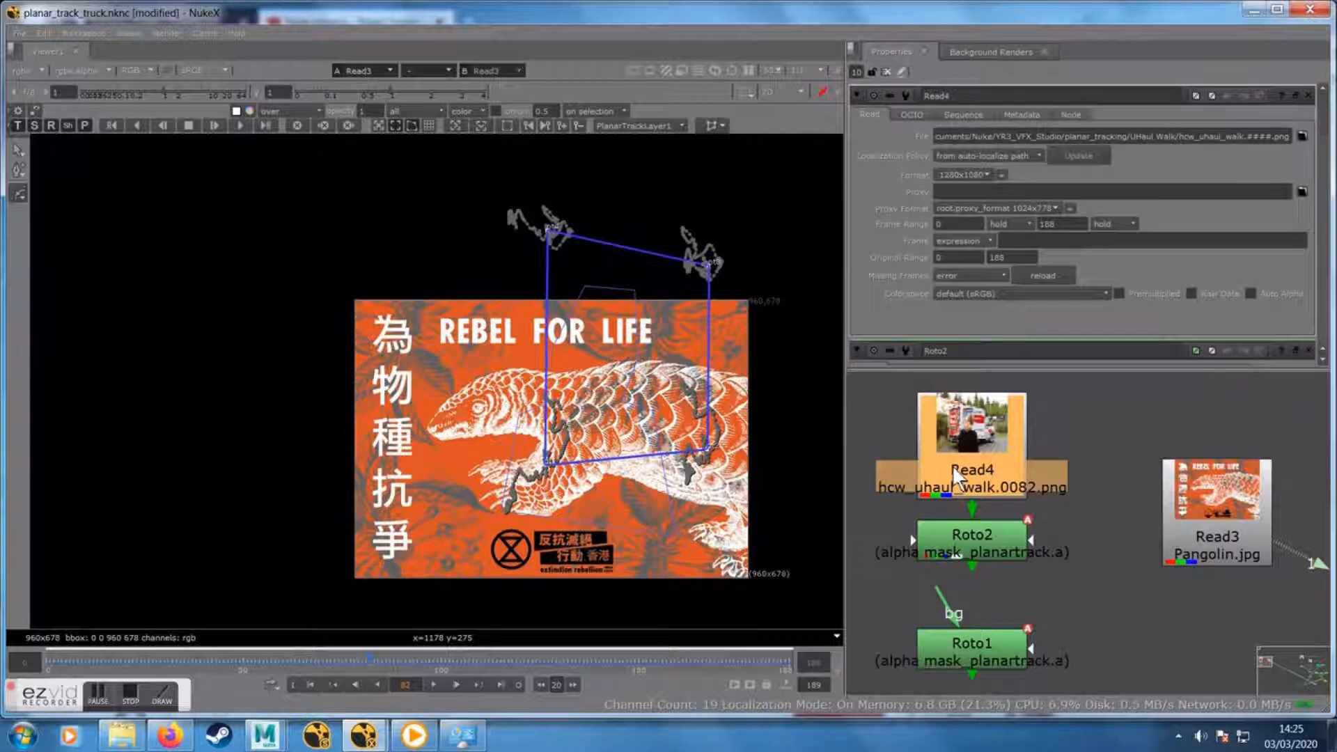
Show Roto2's output in the viewer to examine the tracked plane on the truck's side at frame 82
{"action": "left_click", "coordinate": [968, 548]}
{"action": "scroll", "coordinate": [633, 478], "scroll_direction": "down", "scroll_amount": 1}
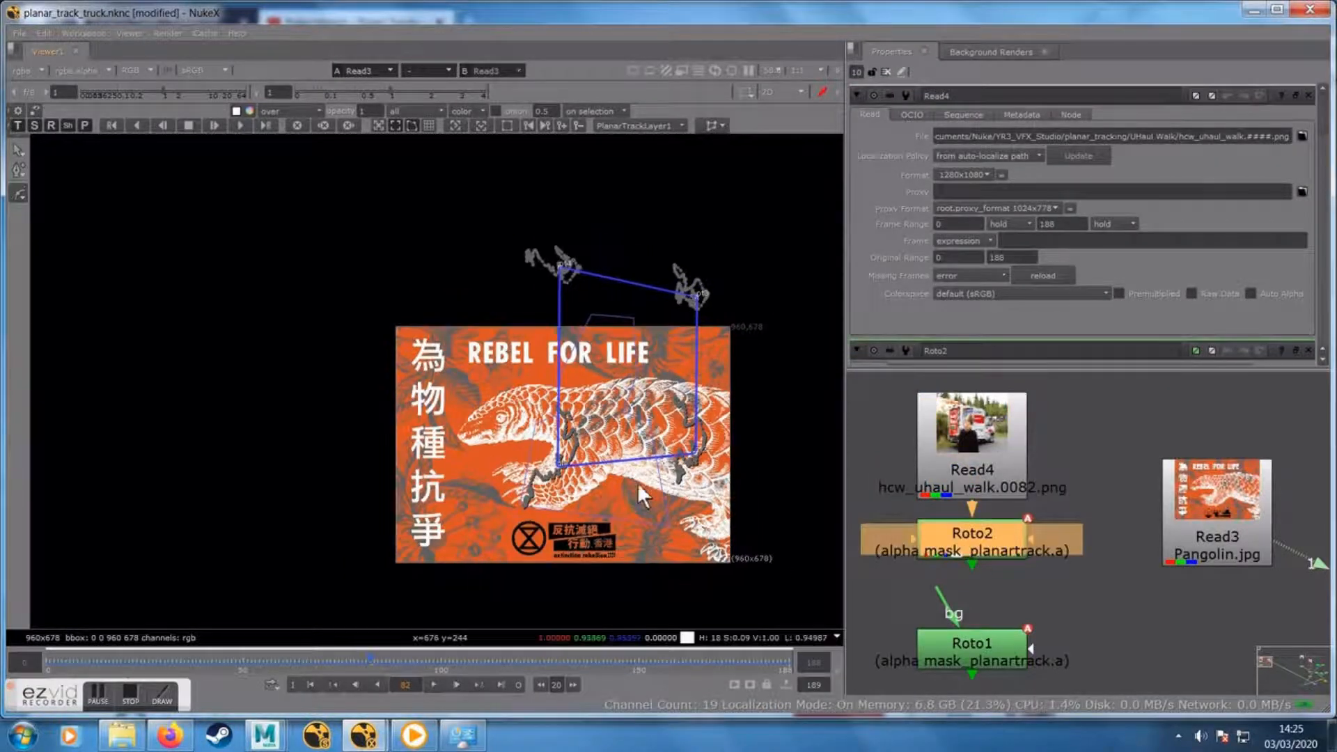
{"action": "left_click_drag", "start_coordinate": [637, 483], "coordinate": [539, 450]}
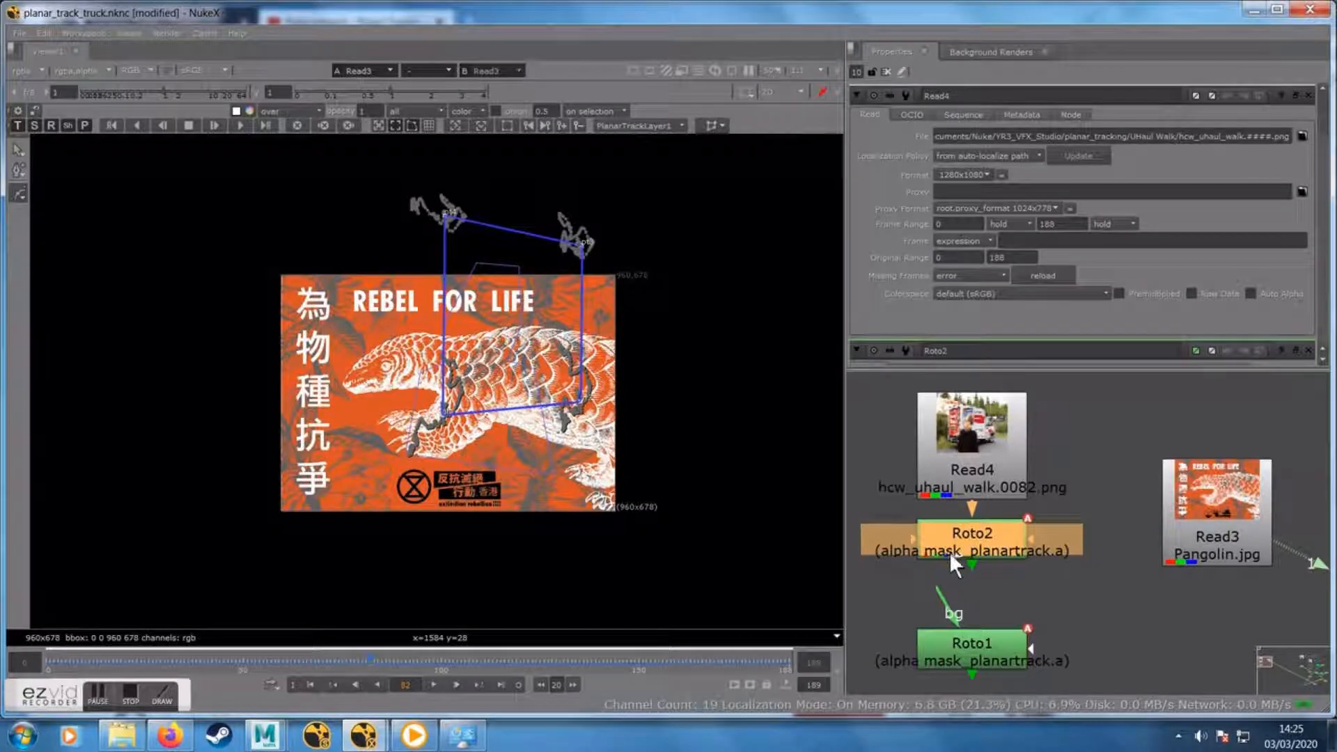
{"action": "key", "text": "1"}
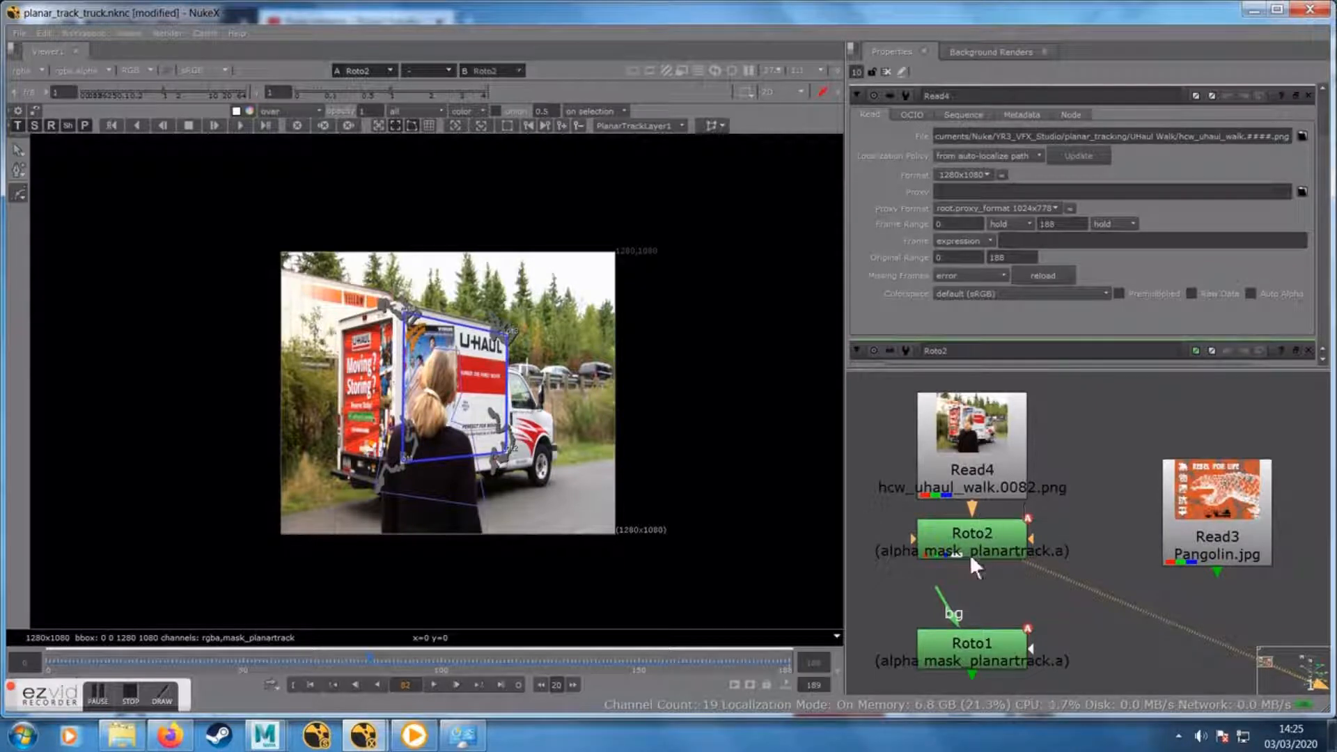
{"action": "scroll", "coordinate": [501, 435], "scroll_direction": "up", "scroll_amount": 4}
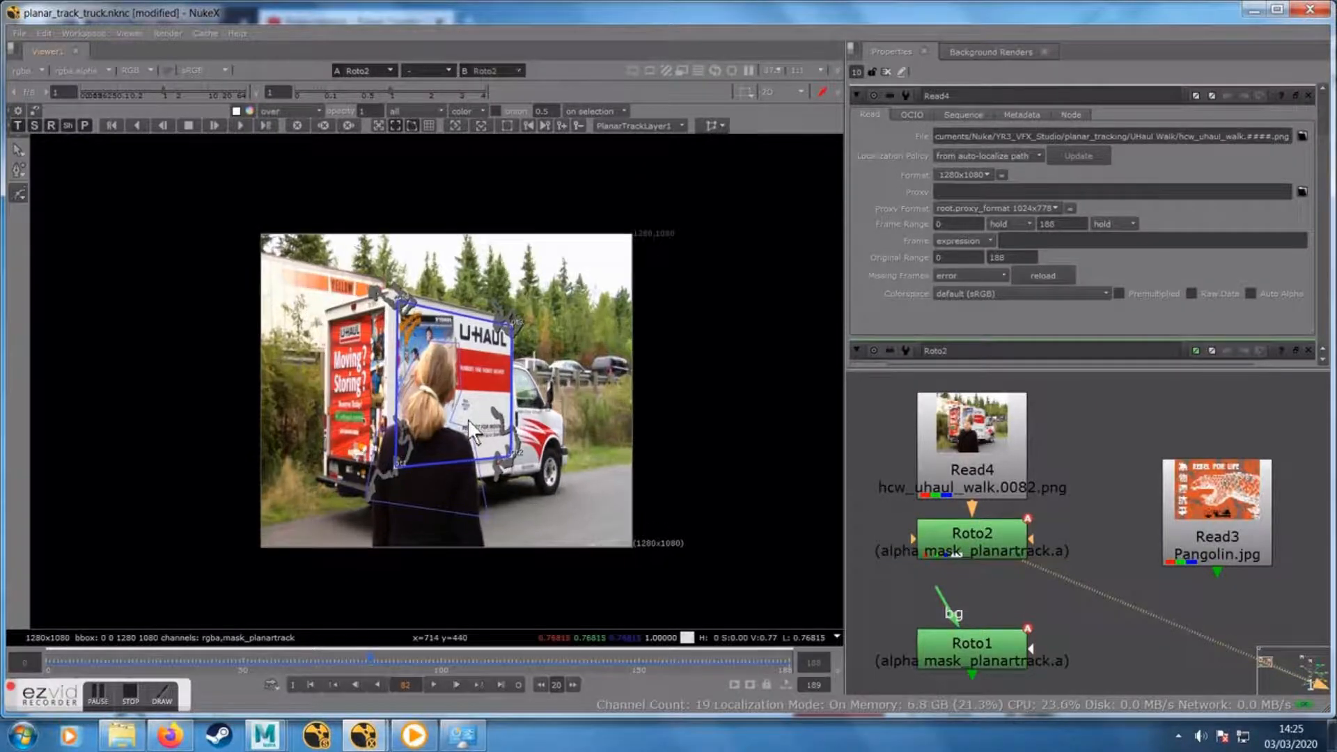
{"action": "left_click_drag", "start_coordinate": [534, 425], "coordinate": [531, 440]}
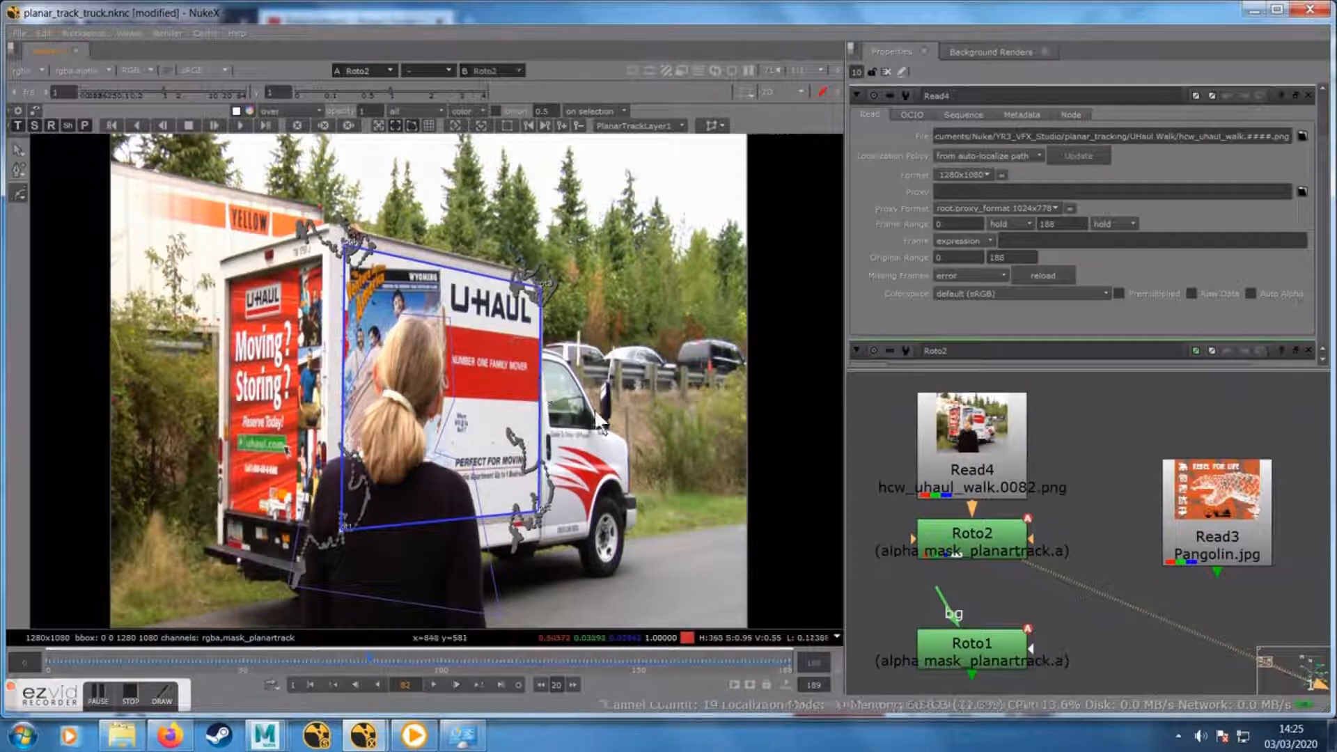
{"action": "scroll", "coordinate": [559, 411], "scroll_direction": "up", "scroll_amount": 1}
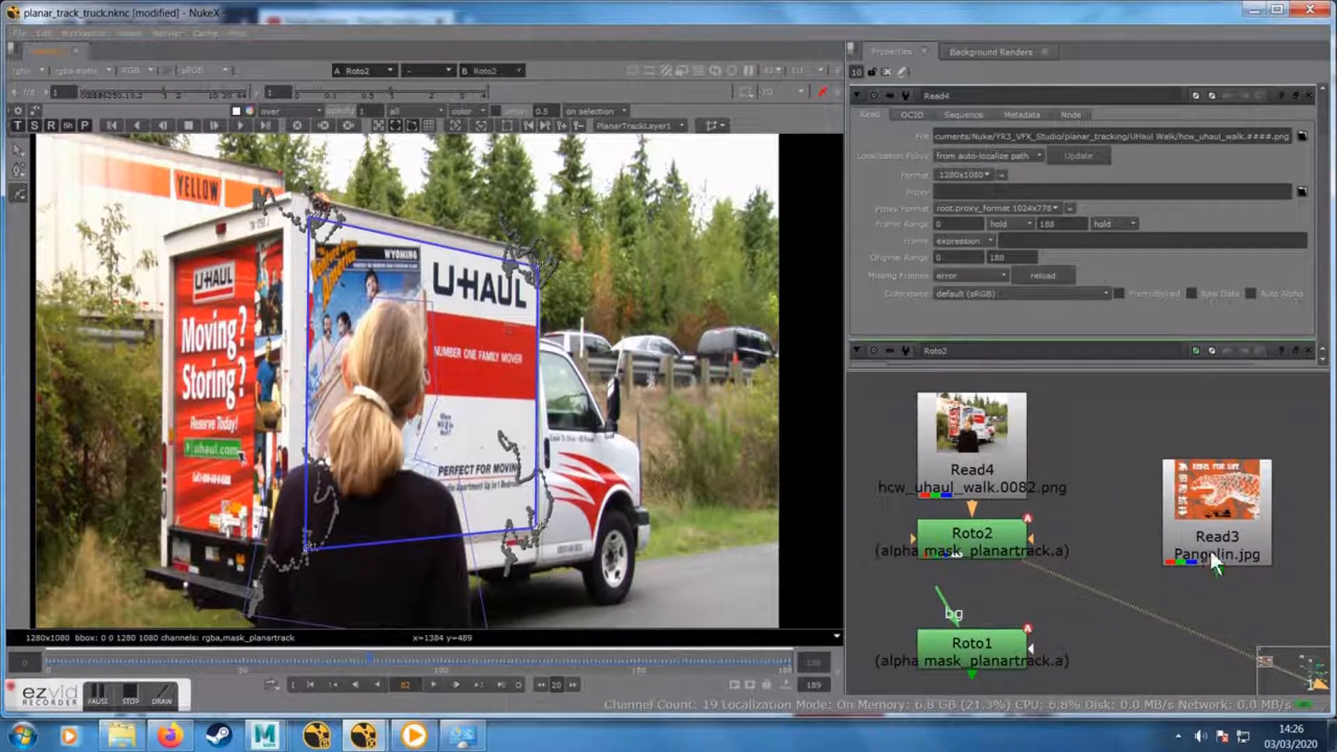
Reposition the Read3 Pangolin node higher in the node graph, compare its image with the Read4 footage in the viewer, and select Read3
{"action": "left_click_drag", "start_coordinate": [1215, 561], "coordinate": [1231, 499]}
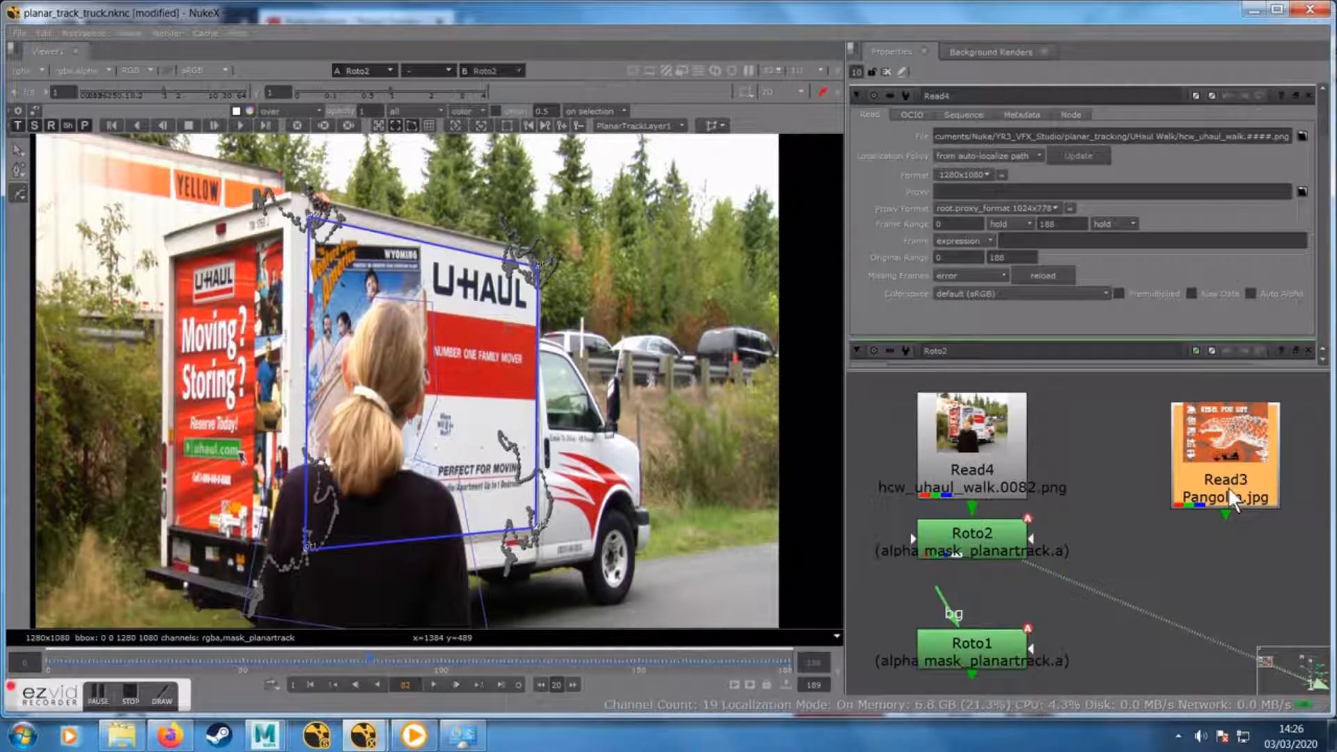
{"action": "left_click_drag", "start_coordinate": [1212, 546], "coordinate": [1148, 523]}
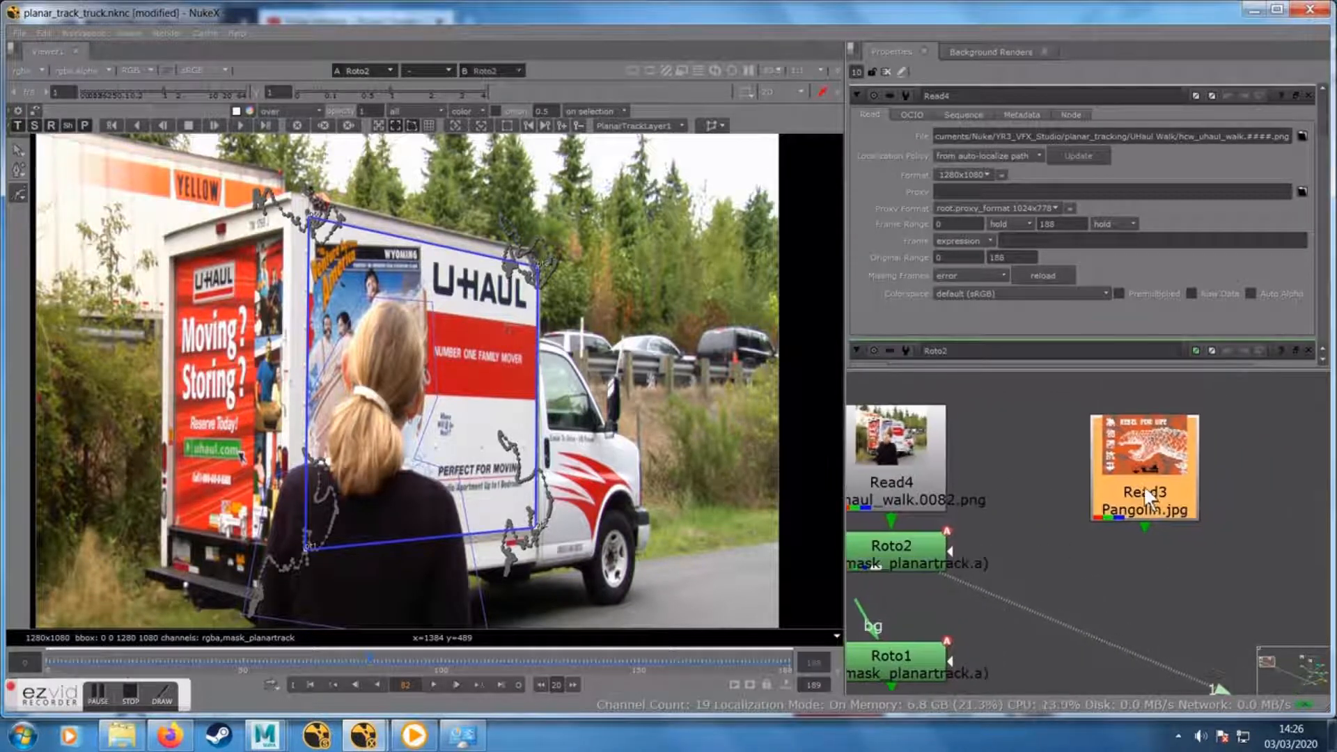
{"action": "key", "text": "1"}
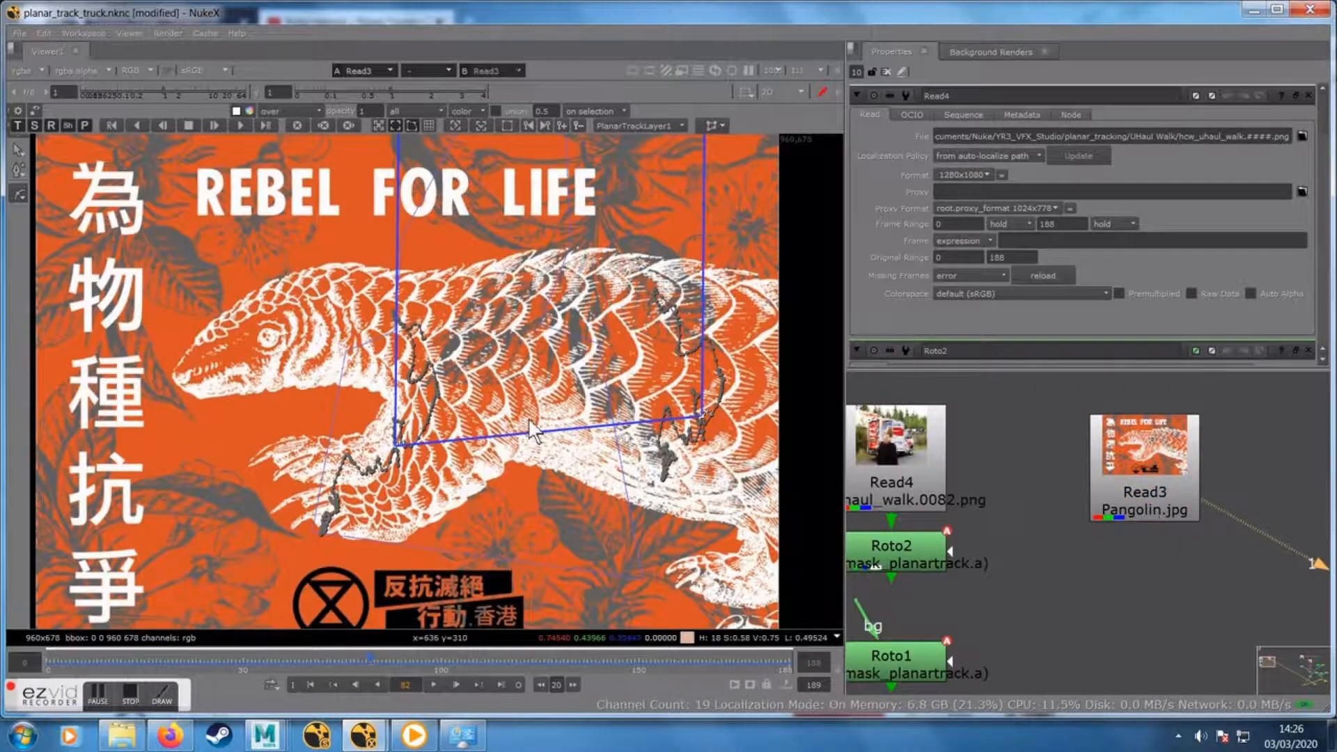
{"action": "scroll", "coordinate": [536, 432], "scroll_direction": "down", "scroll_amount": 3}
{"action": "left_click", "coordinate": [890, 465]}
{"action": "key", "text": "1"}
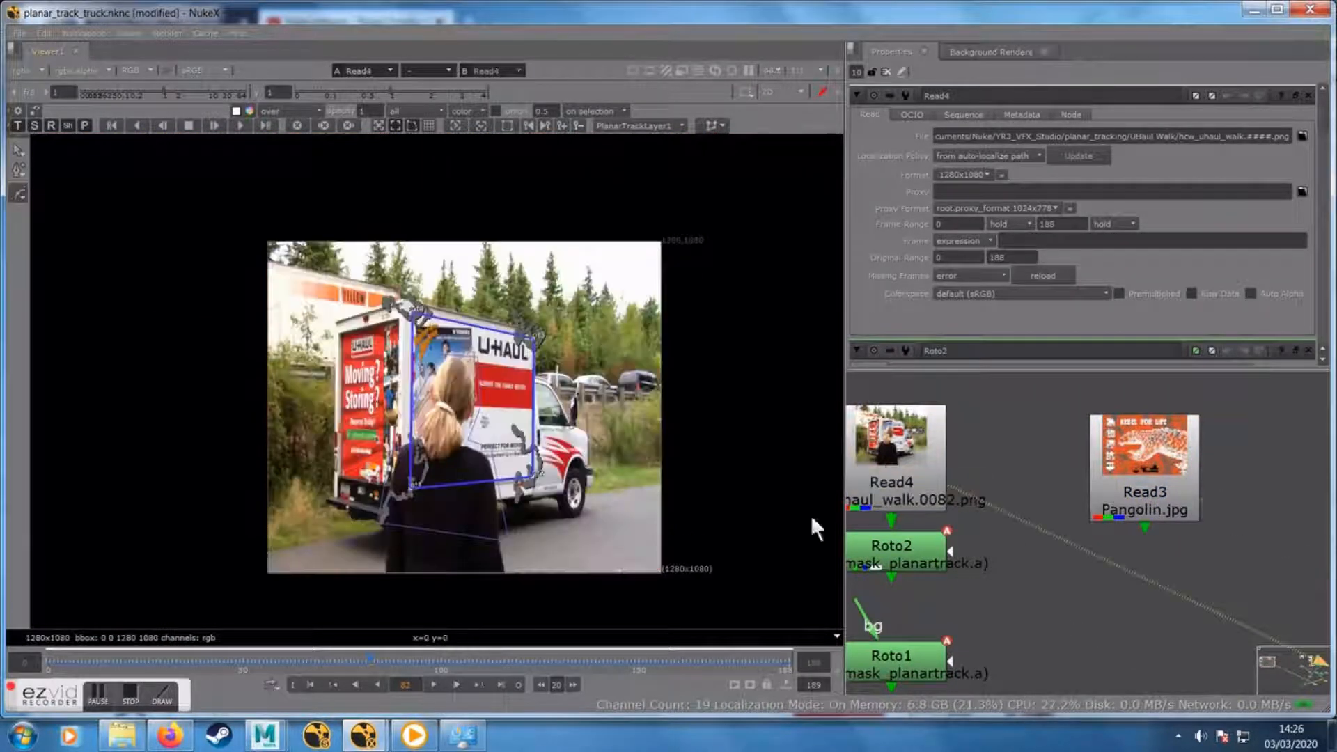
{"action": "left_click", "coordinate": [1153, 483]}
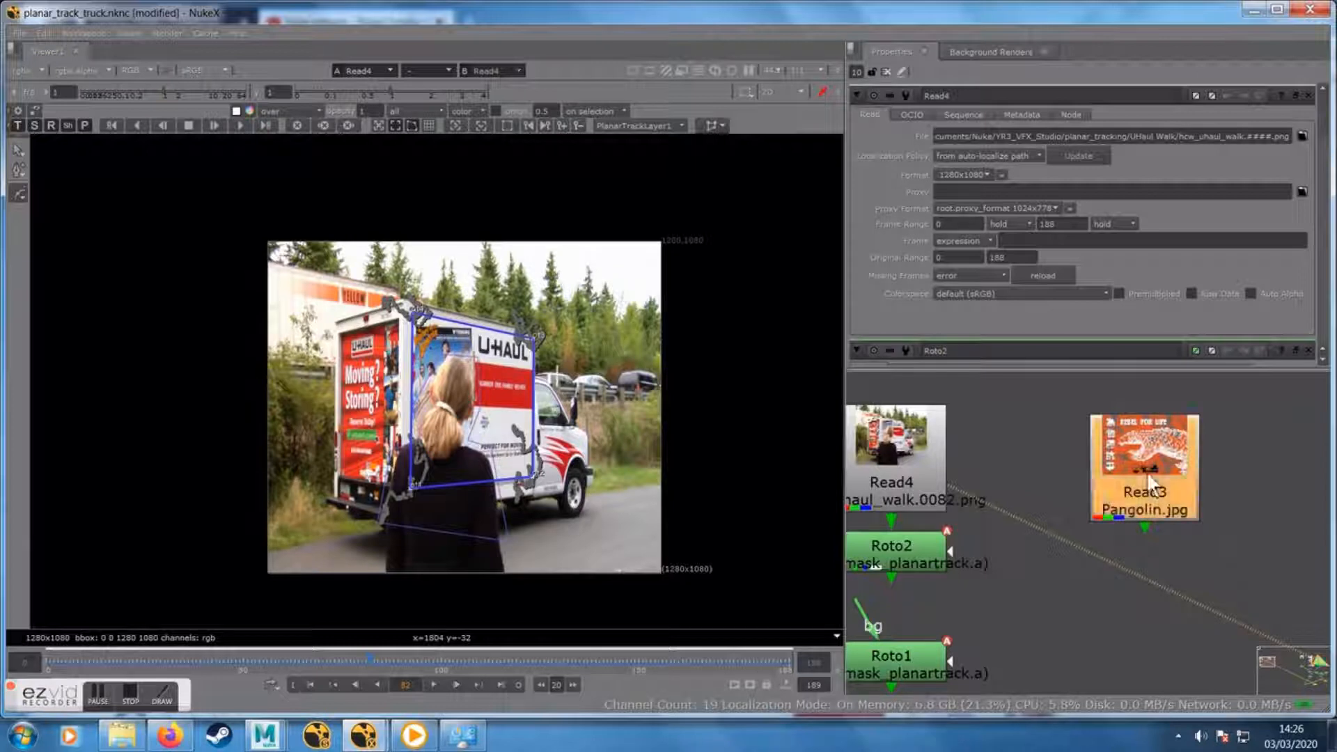
Show the Read3 Pangolin image in the viewer and add a Reformat node beneath it with root.format 1280x1080 output
{"action": "key", "text": "1"}
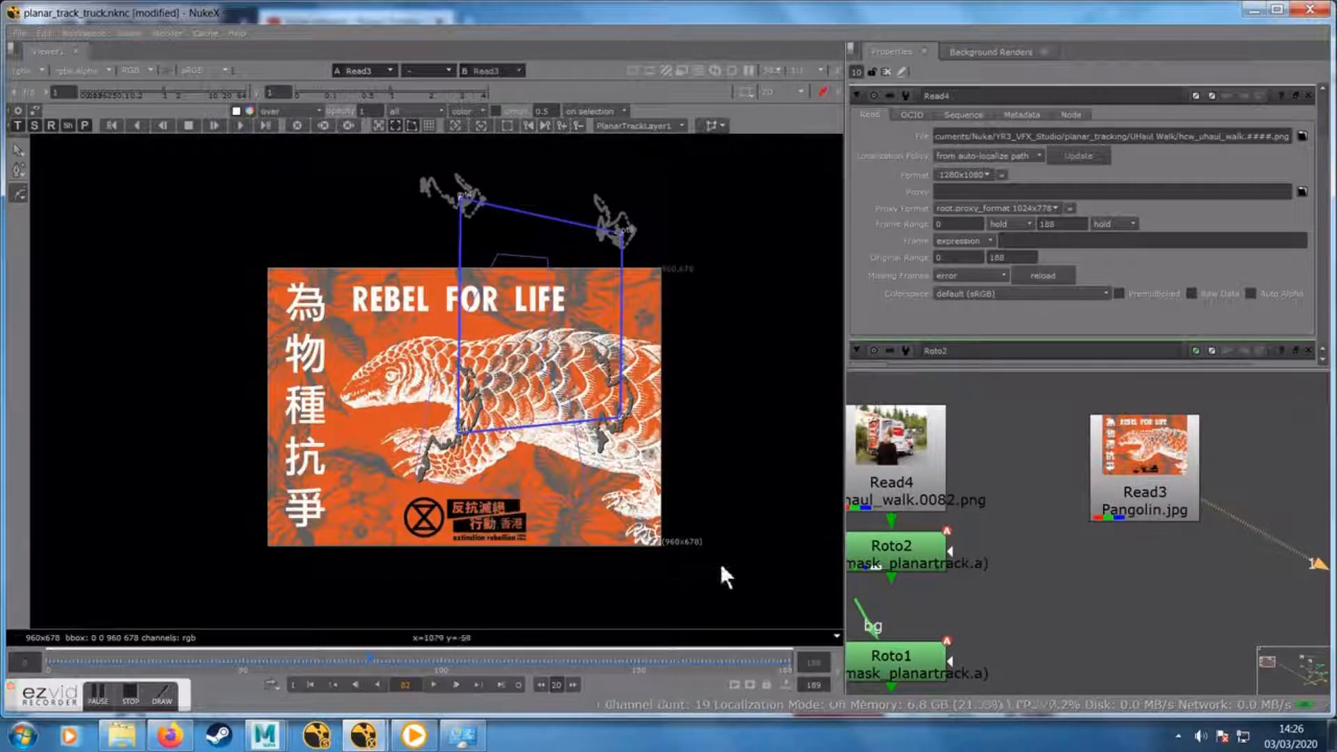
{"action": "left_click", "coordinate": [1145, 514]}
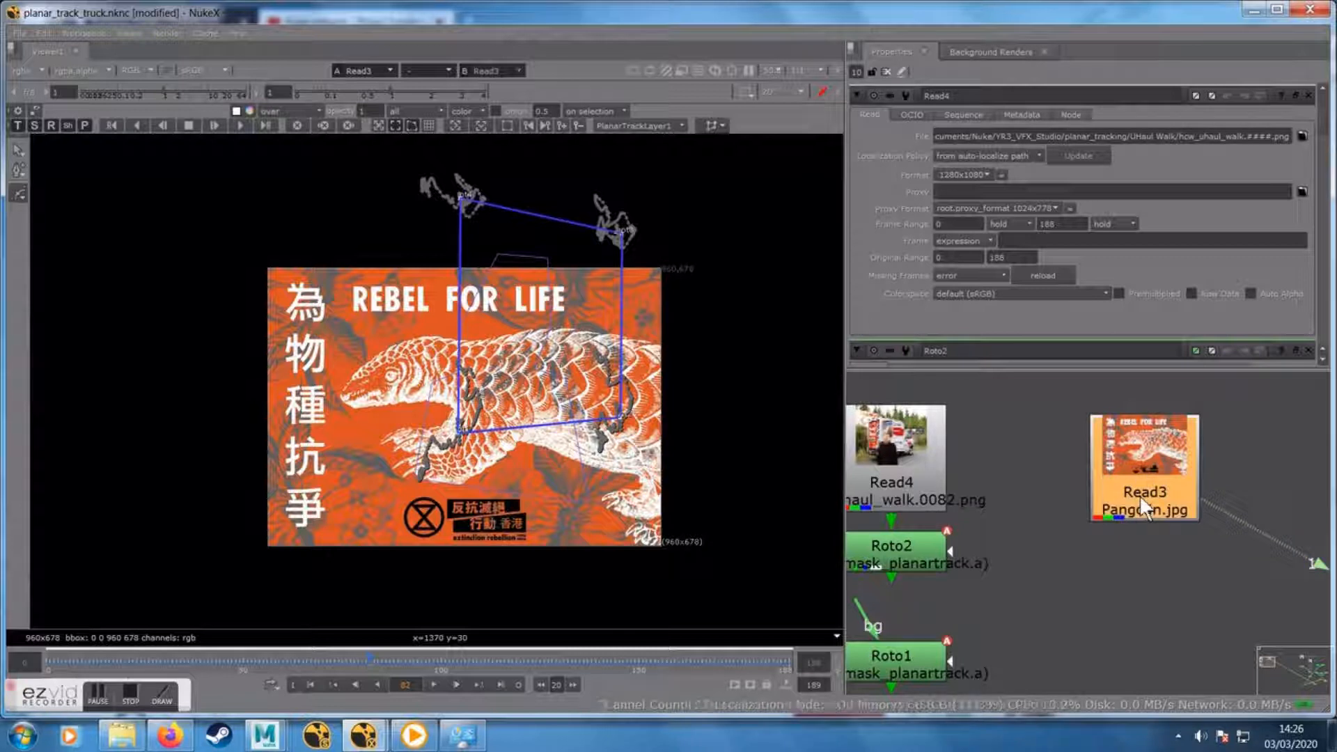
{"action": "key", "text": "Tab"}
{"action": "type", "text": "ref"}
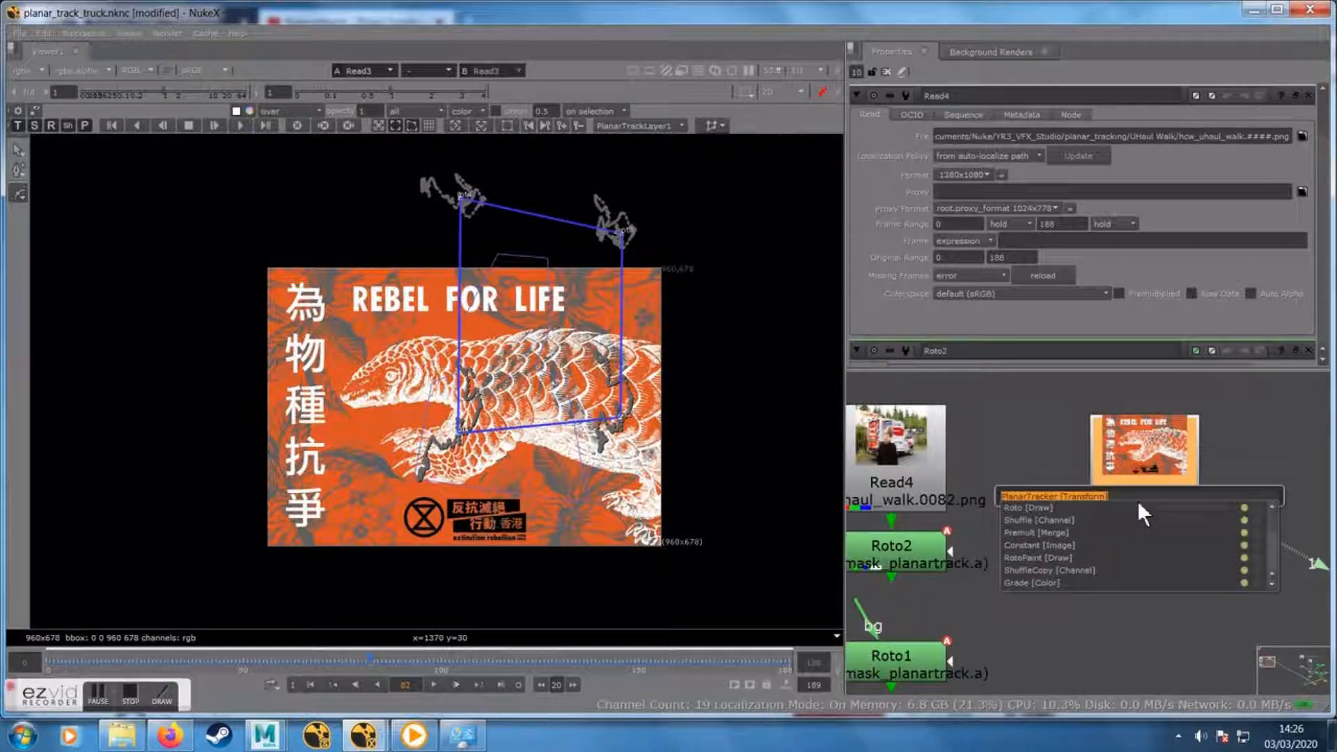
{"action": "type", "text": "o"}
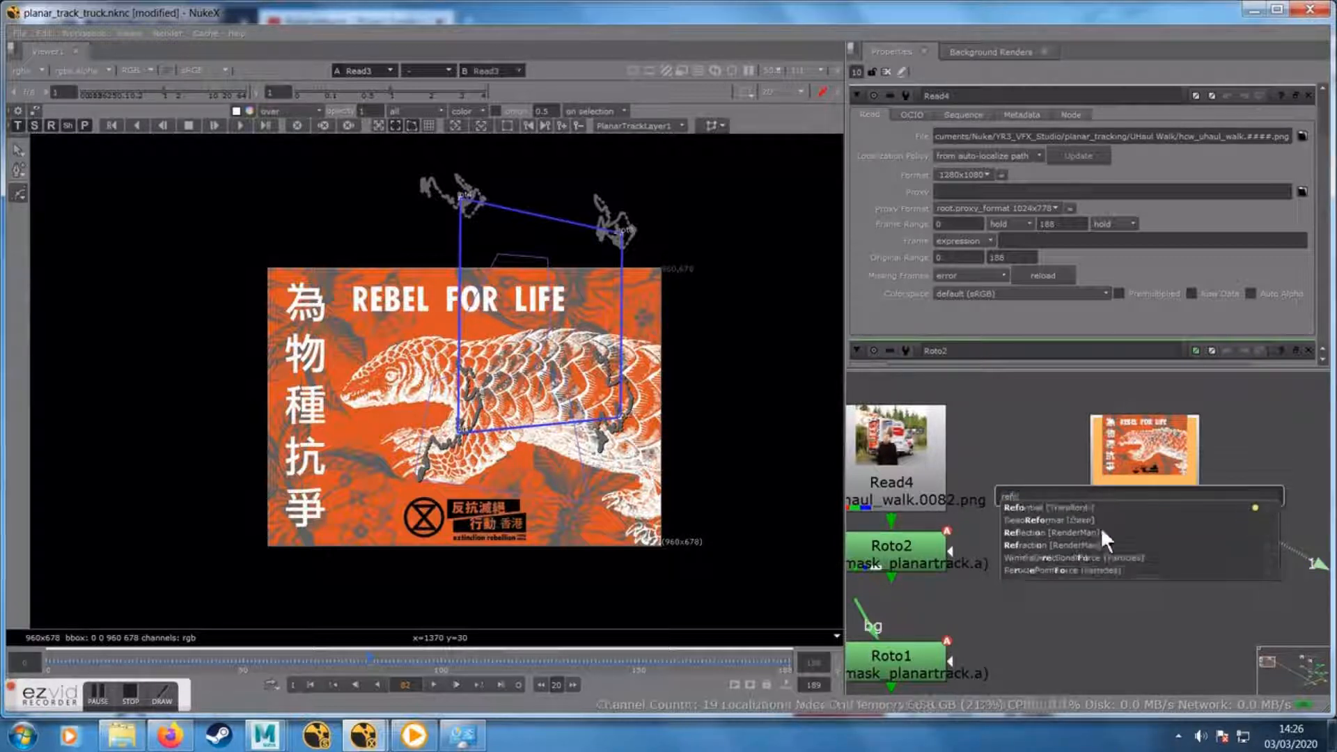
{"action": "left_click", "coordinate": [1065, 507]}
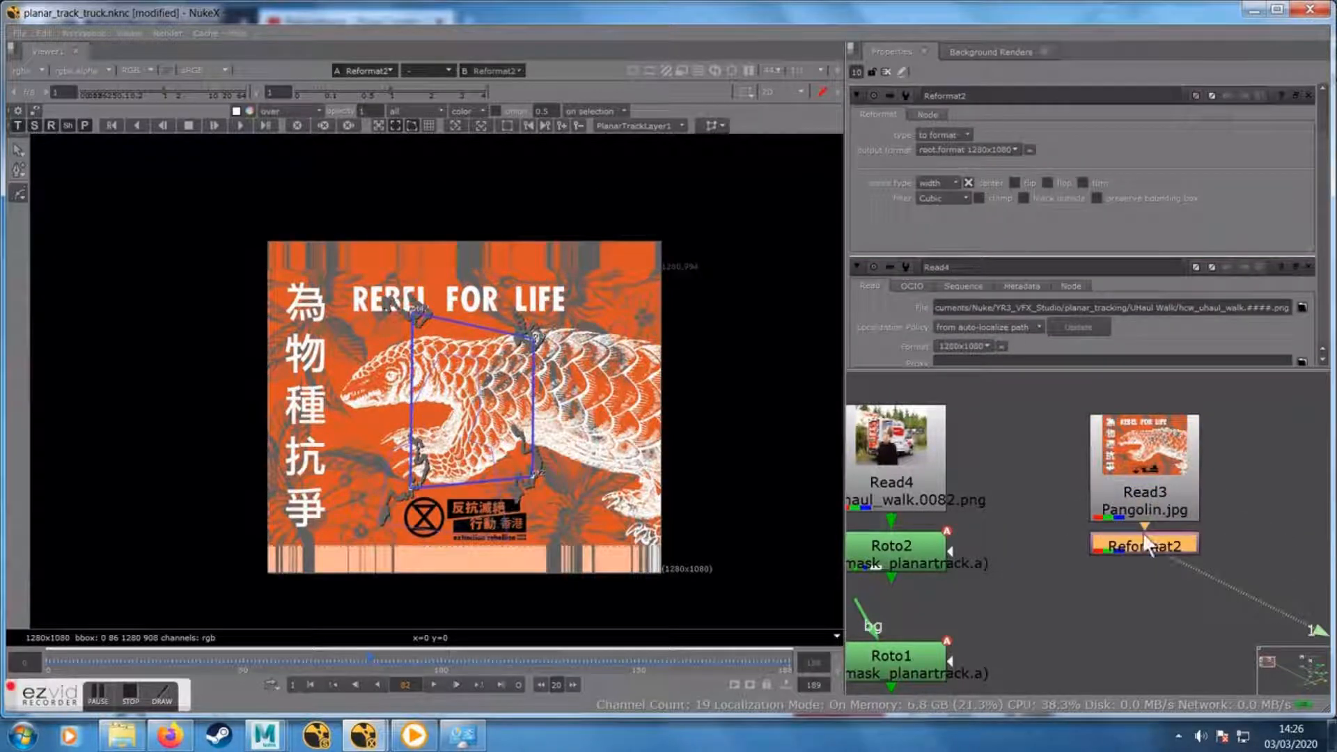
{"action": "left_click_drag", "start_coordinate": [1137, 547], "coordinate": [1136, 555]}
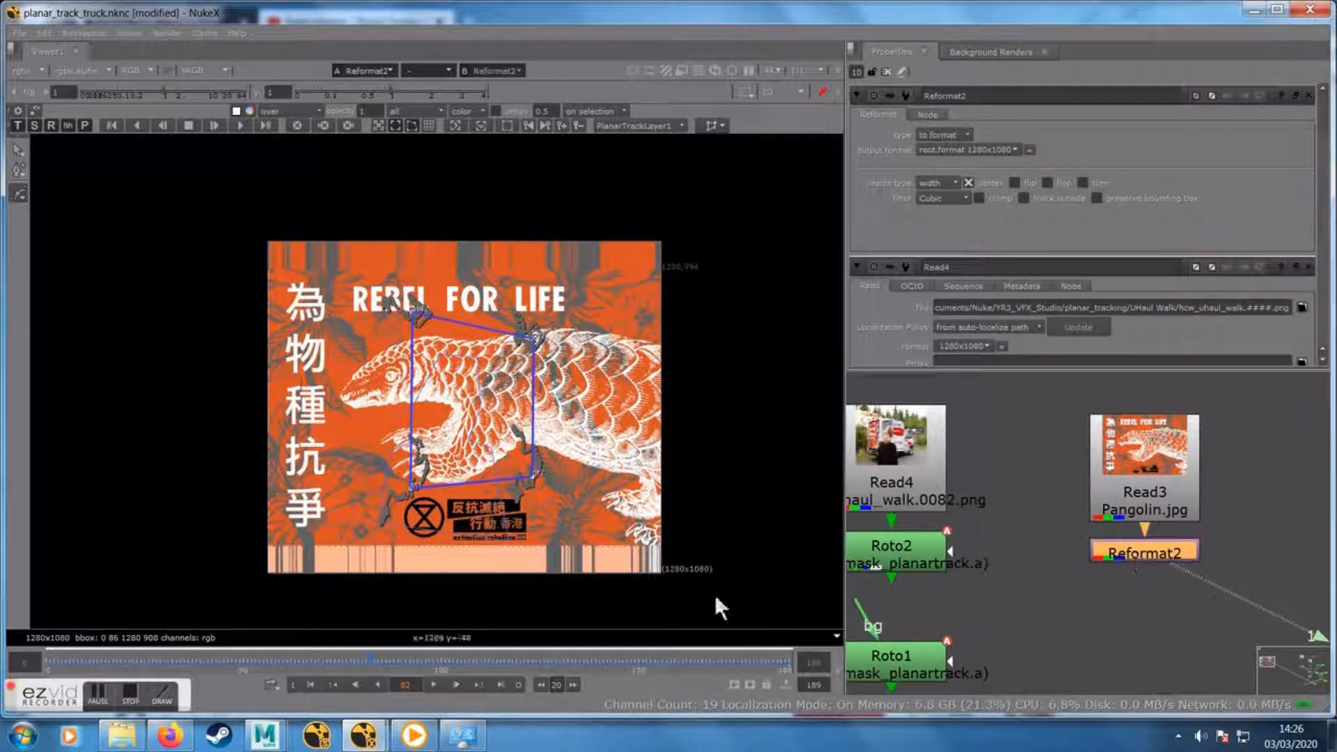
Enable black outside on the Reformat2 node, and space Read3 and Reformat2 further apart in the node graph
{"action": "left_click_drag", "start_coordinate": [663, 587], "coordinate": [736, 591]}
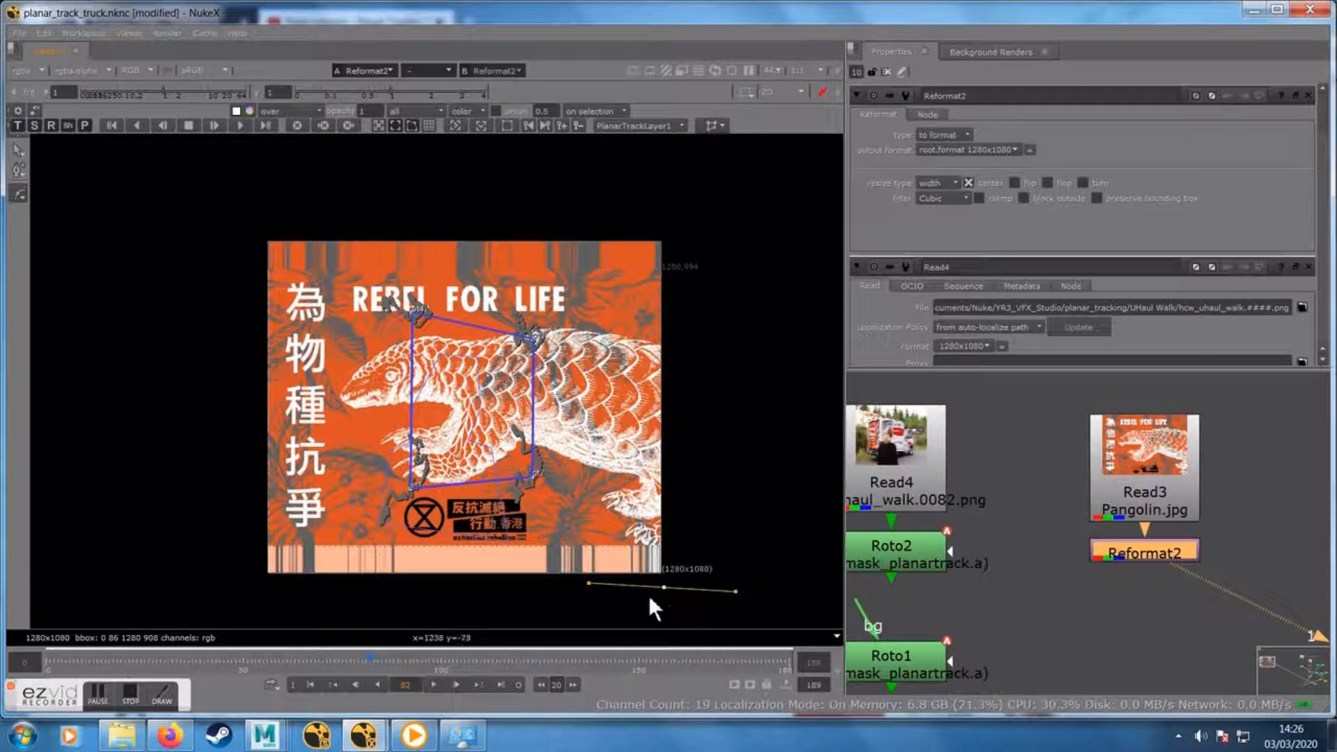
{"action": "key", "text": "ctrl+z"}
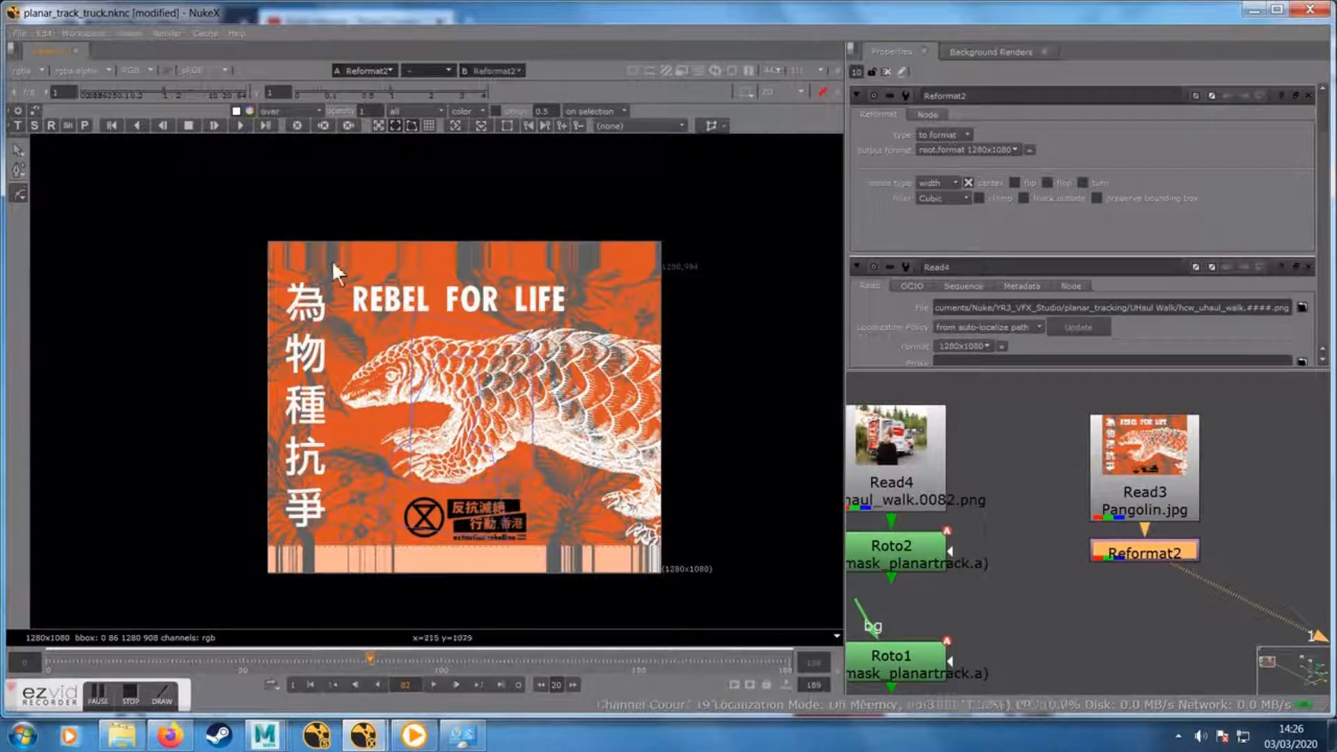
{"action": "left_click", "coordinate": [1024, 198]}
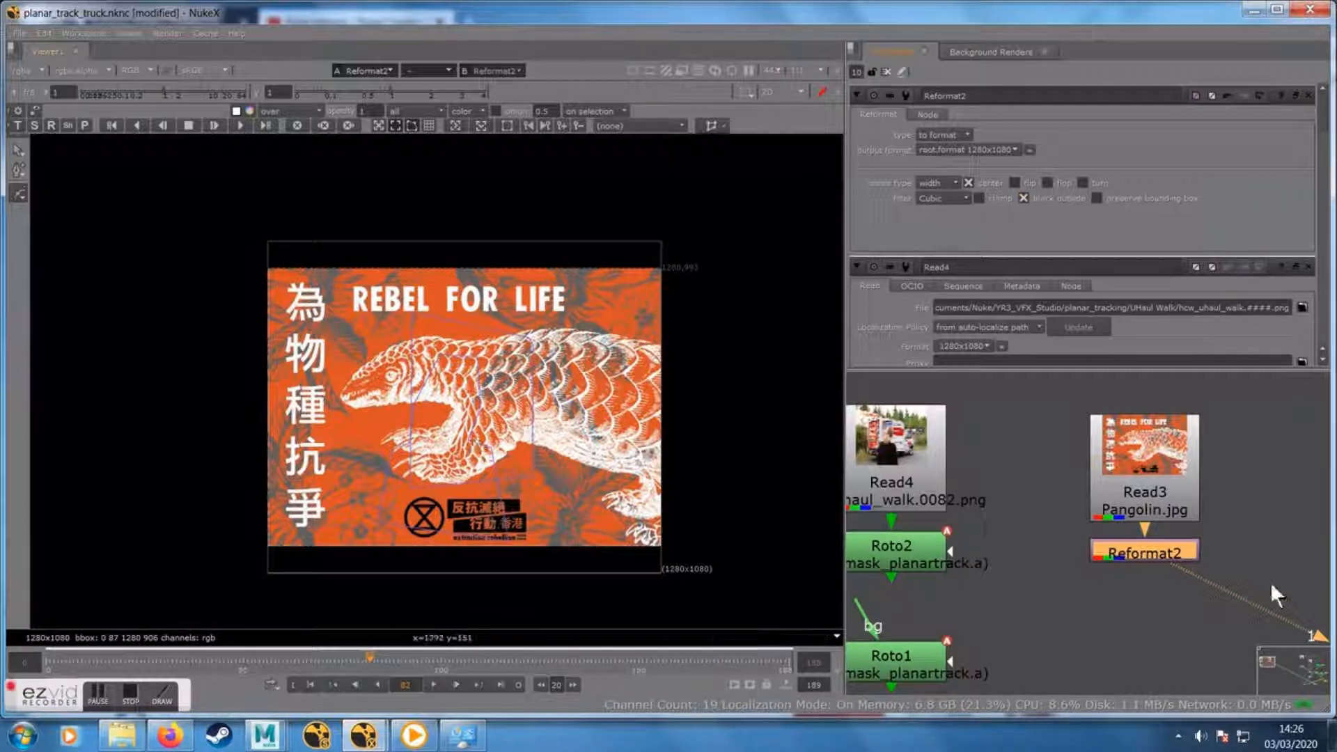
{"action": "left_click_drag", "start_coordinate": [1127, 562], "coordinate": [1131, 586]}
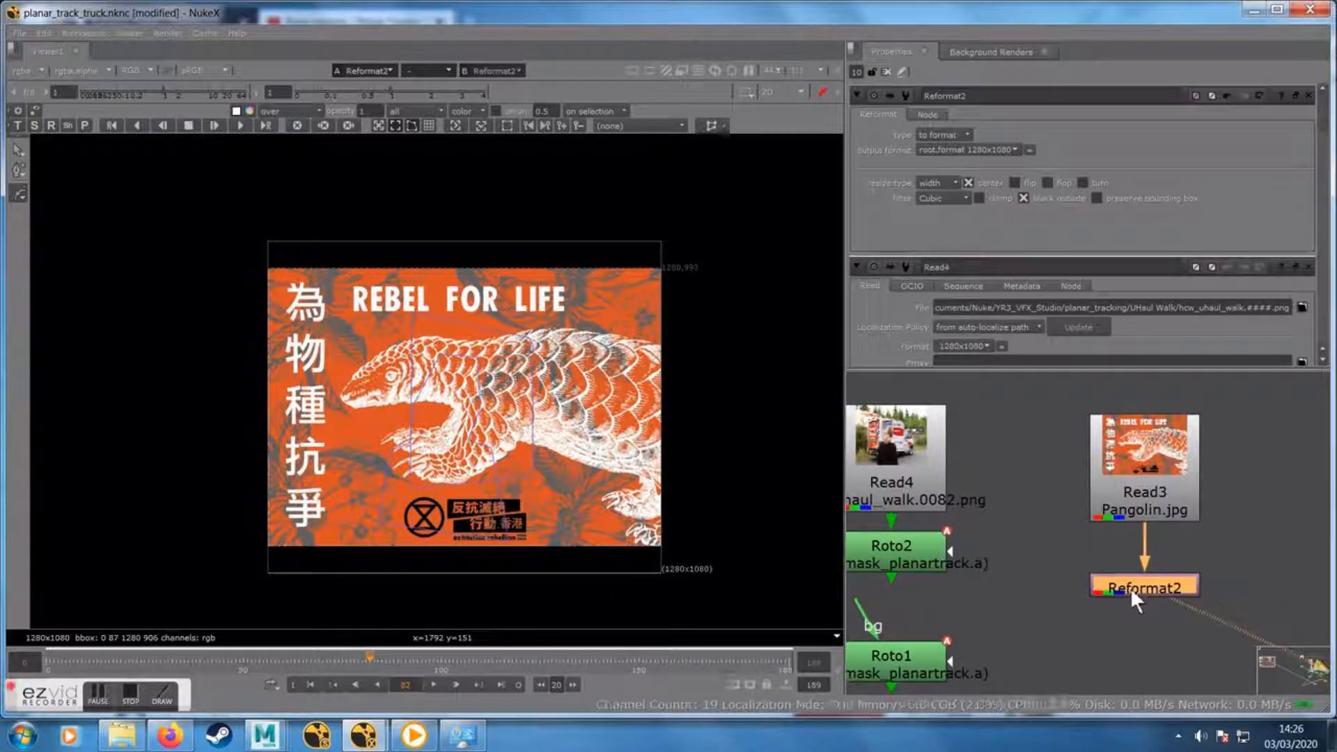
{"action": "left_click_drag", "start_coordinate": [1143, 486], "coordinate": [1144, 477]}
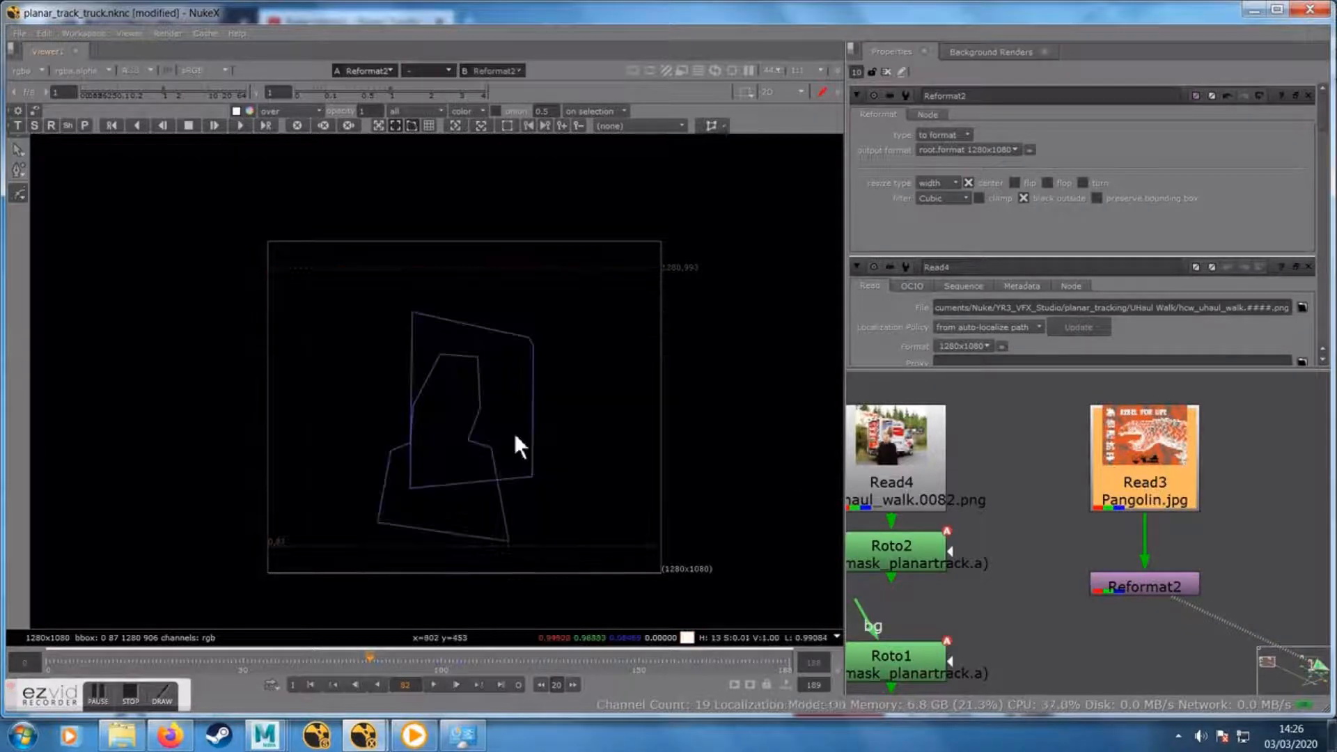
Check the reformatted Pangolin image's alpha channel and close all open node properties
{"action": "key", "text": "a"}
{"action": "key", "text": "a"}
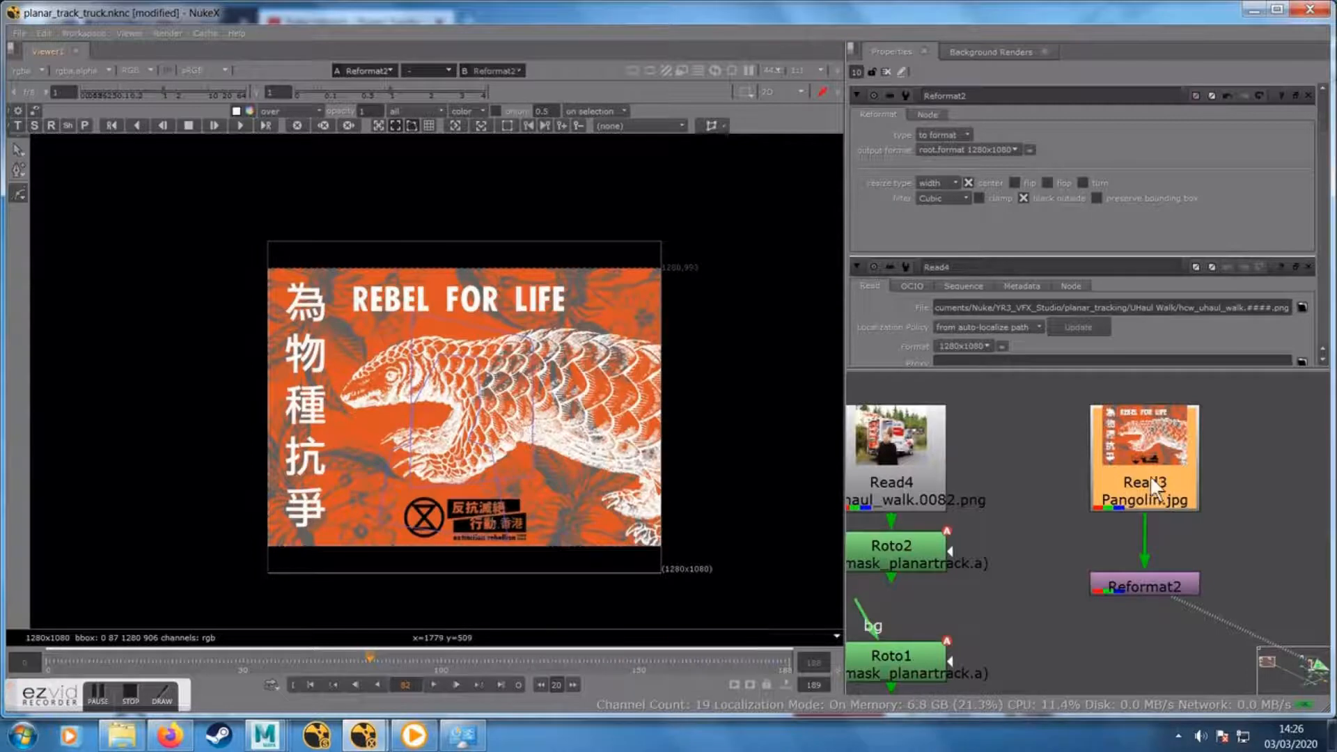
{"action": "double_click", "coordinate": [1151, 474]}
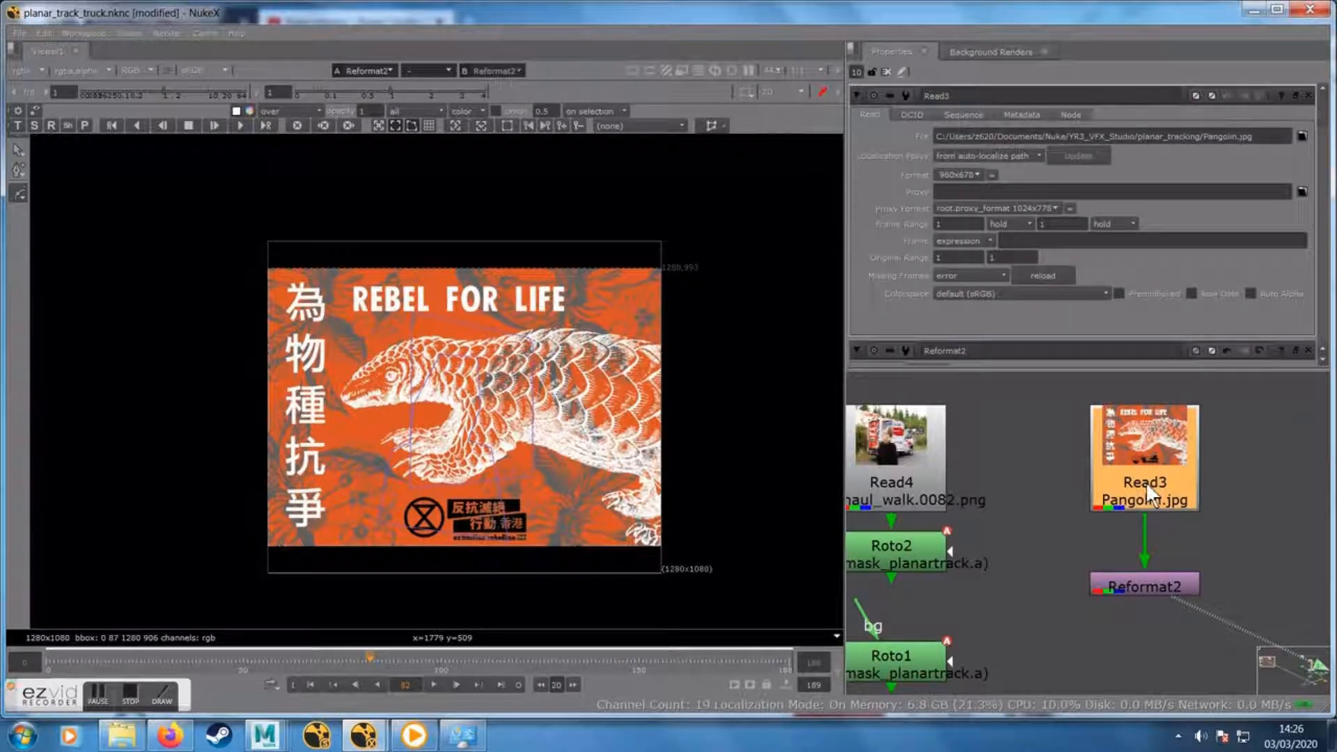
{"action": "left_click", "coordinate": [1307, 96]}
{"action": "left_click", "coordinate": [1307, 96]}
{"action": "left_click", "coordinate": [1307, 96]}
{"action": "left_click", "coordinate": [1307, 97]}
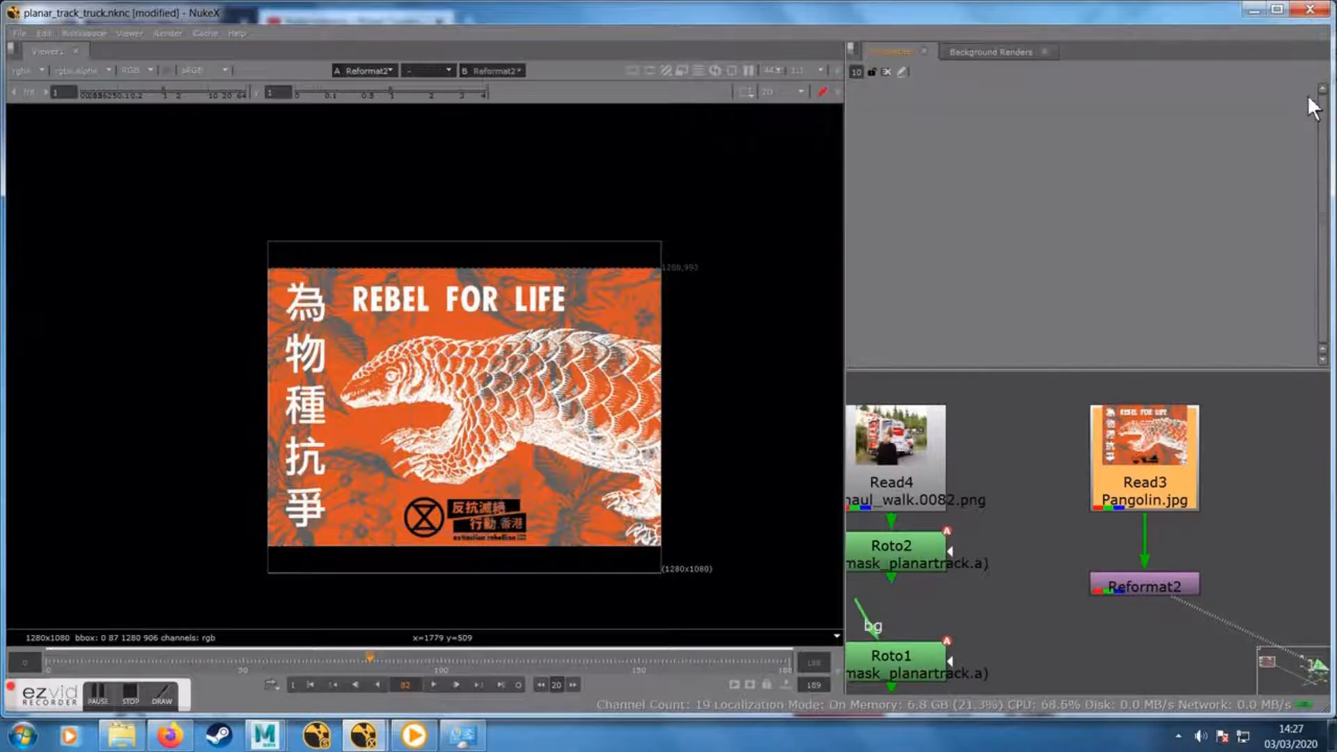
Insert a Shuffle node between Read3 and Reformat2, set its alpha output to white, and check the alpha in the viewer
{"action": "left_click_drag", "start_coordinate": [1161, 474], "coordinate": [1160, 467]}
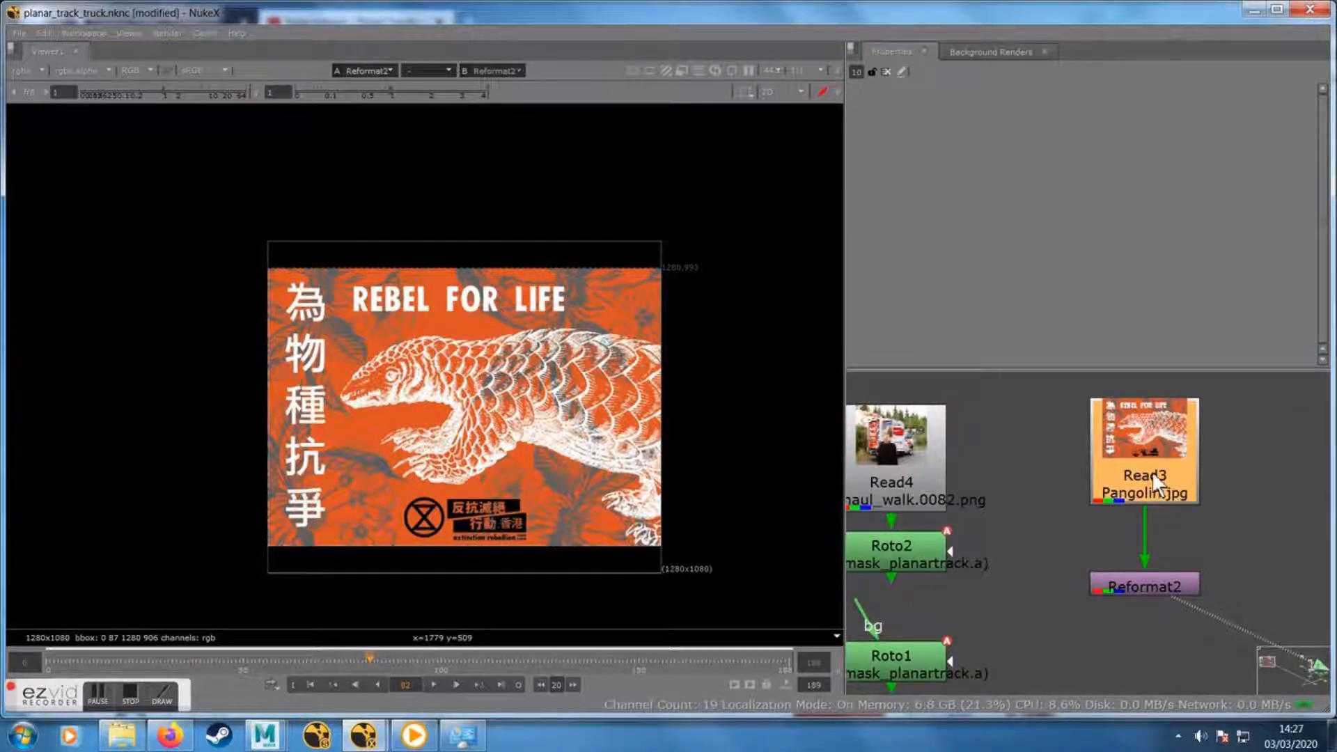
{"action": "key", "text": "Tab"}
{"action": "type", "text": "s"}
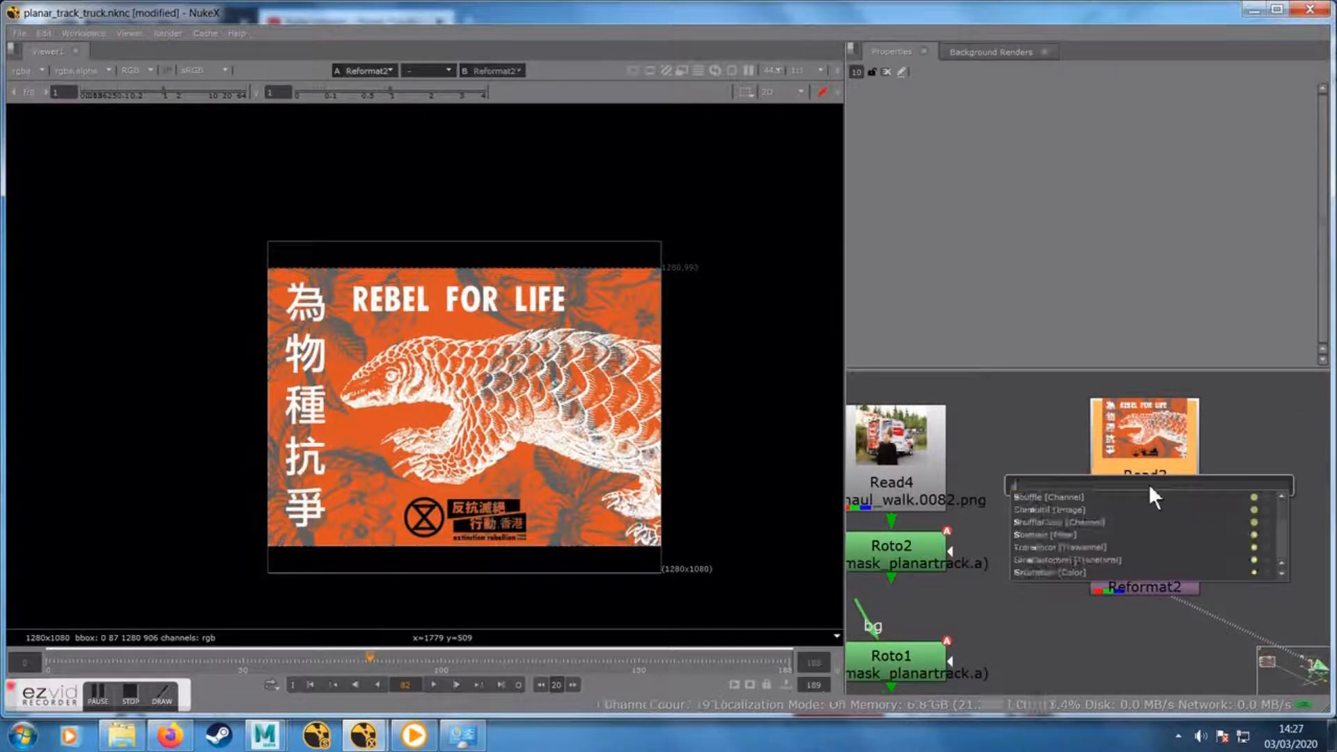
{"action": "type", "text": "hufl"}
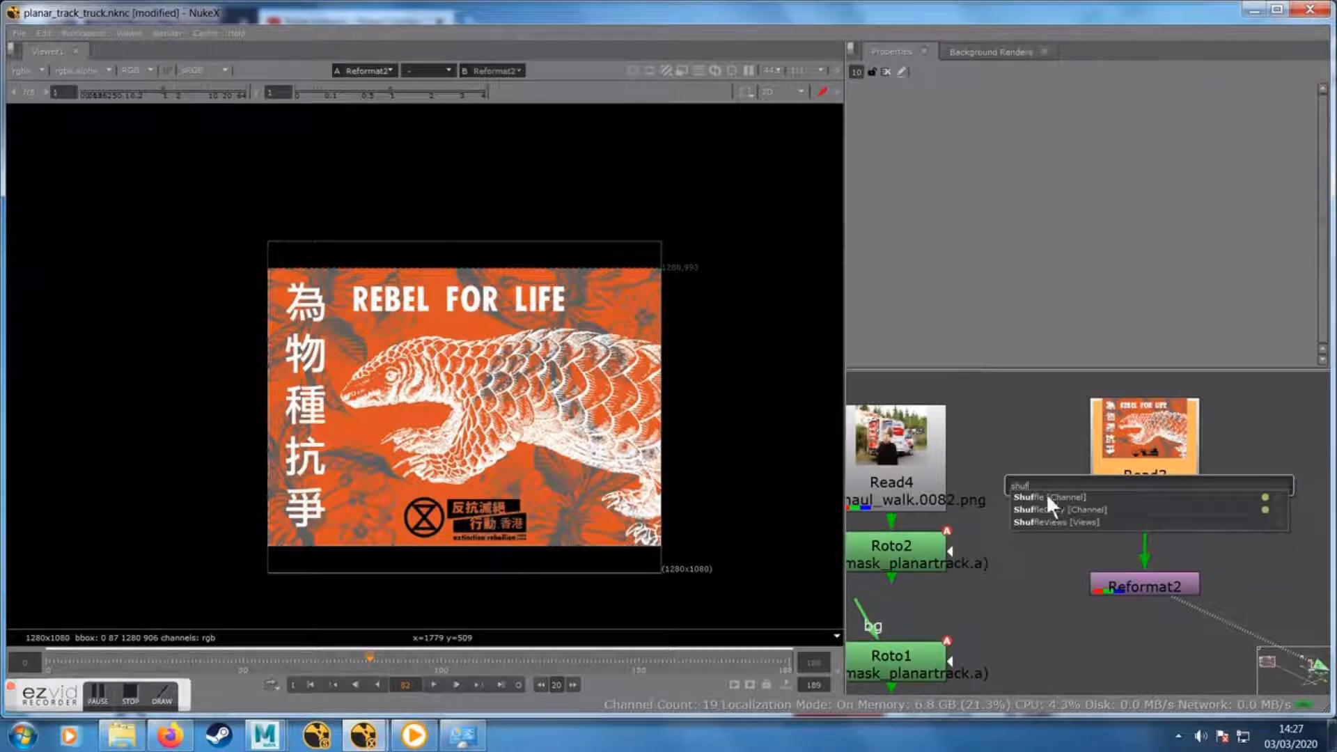
{"action": "left_click", "coordinate": [1046, 496]}
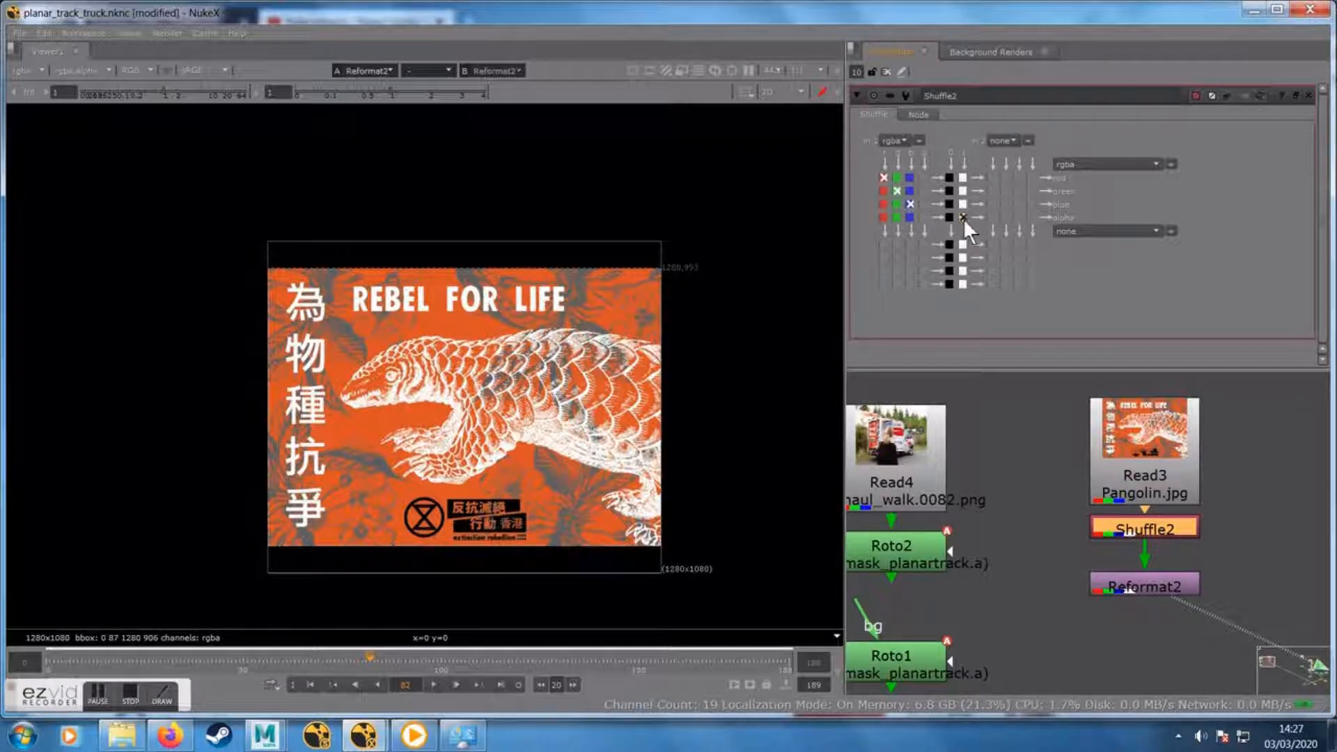
{"action": "key", "text": "a"}
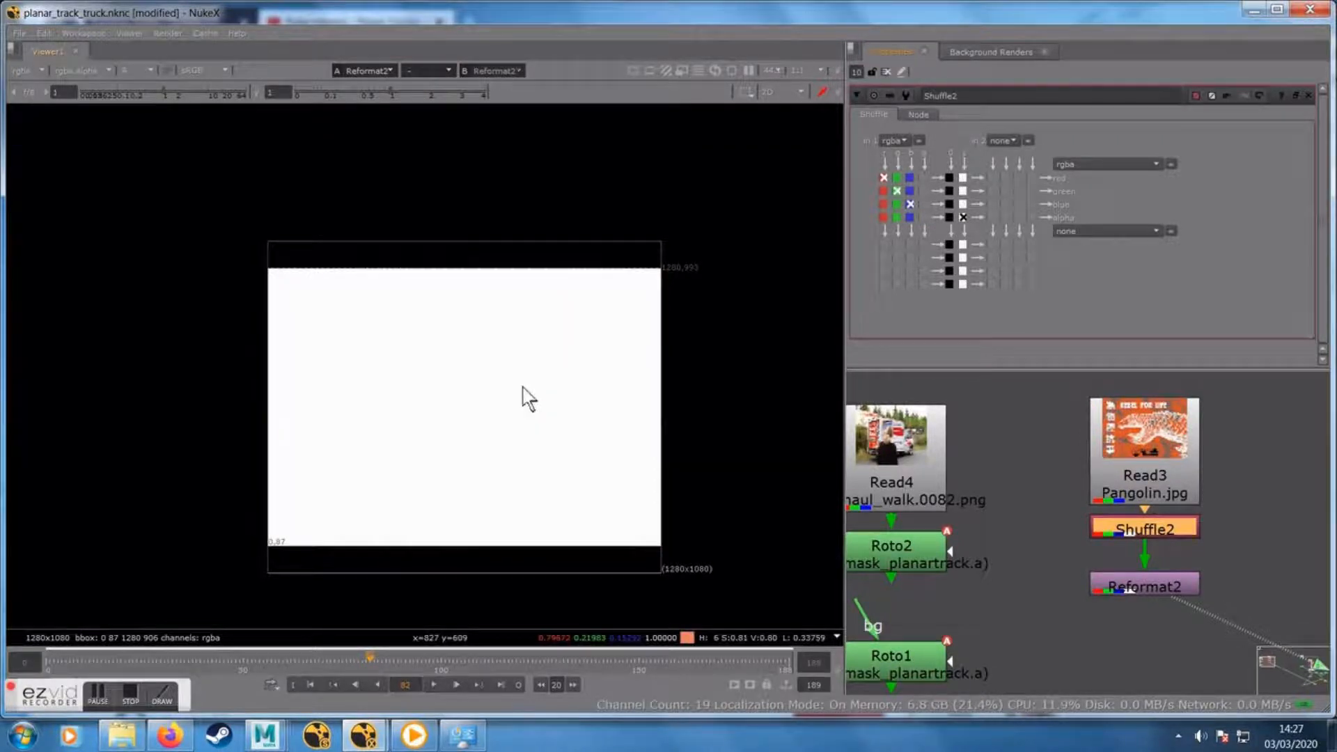
{"action": "key", "text": "a"}
Move Reformat2 closer to Shuffle2 and add a CornerPin2D node after it
{"action": "left_click", "coordinate": [1124, 589]}
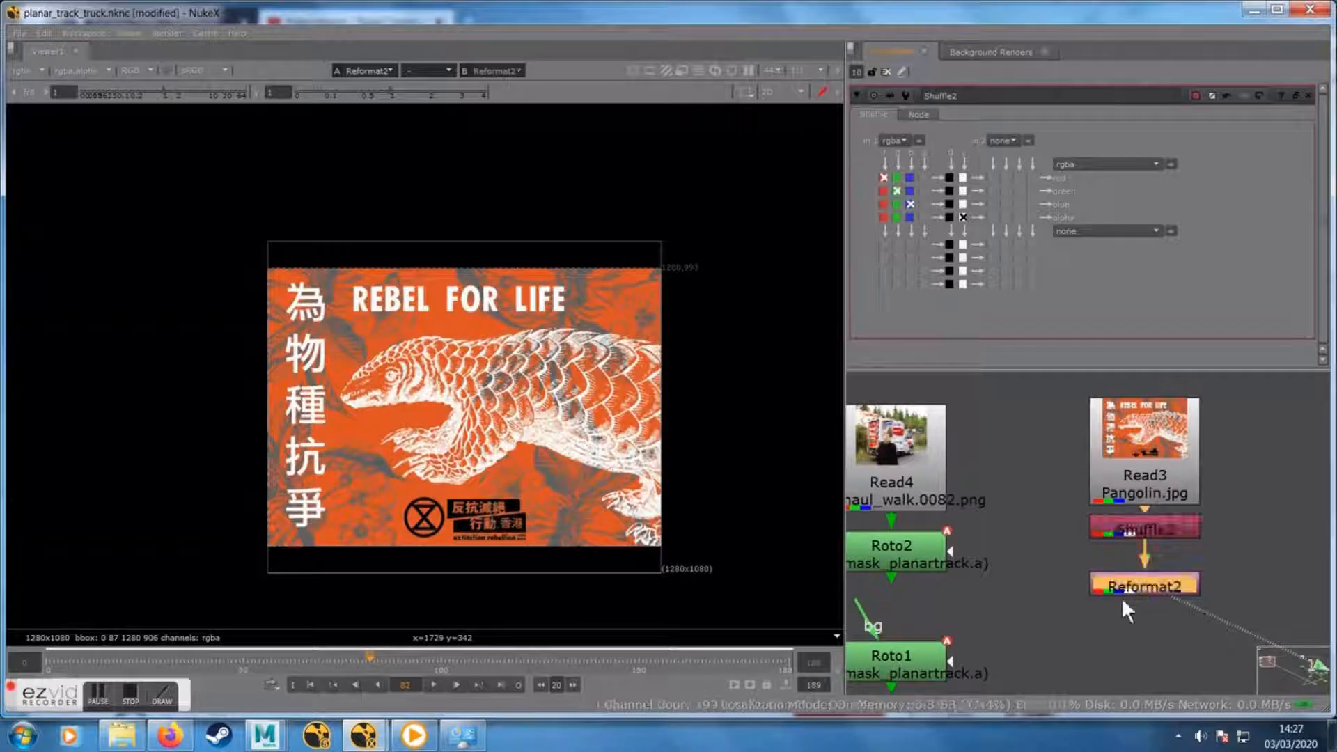
{"action": "left_click_drag", "start_coordinate": [1121, 597], "coordinate": [1123, 588]}
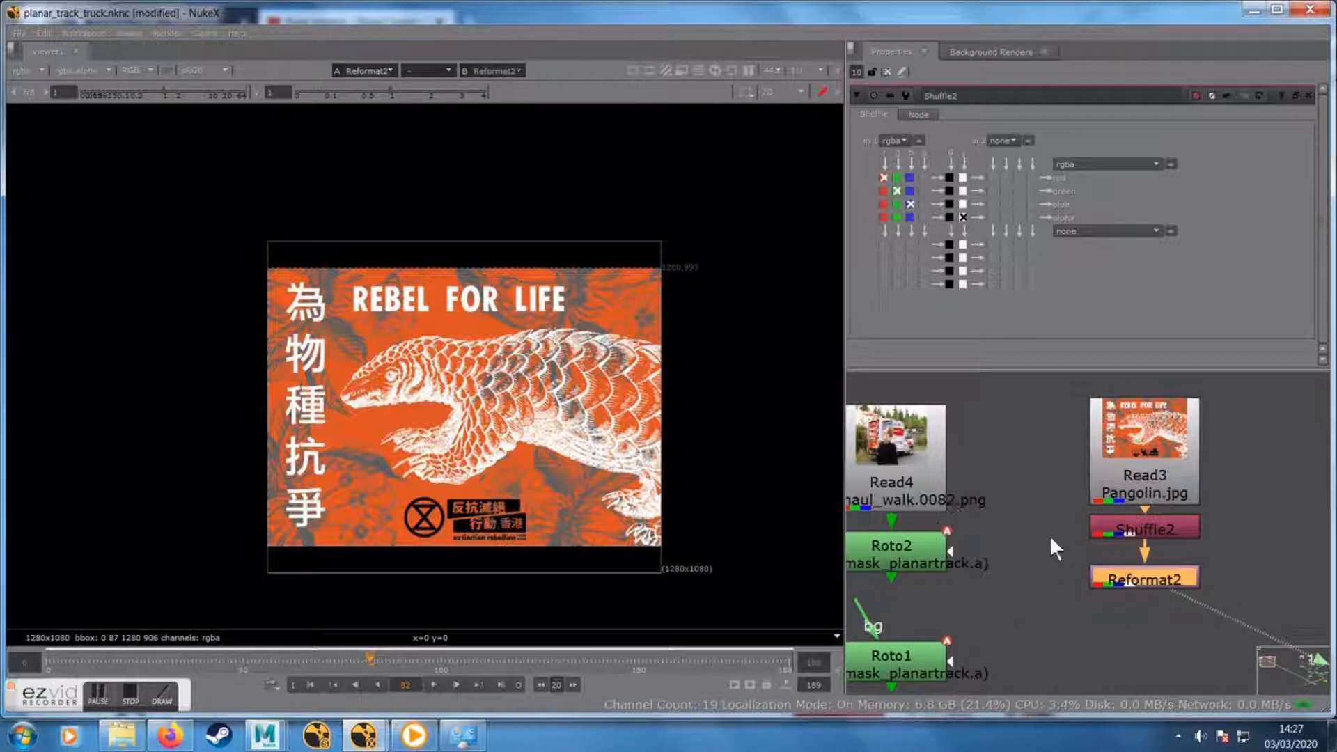
{"action": "key", "text": "Tab"}
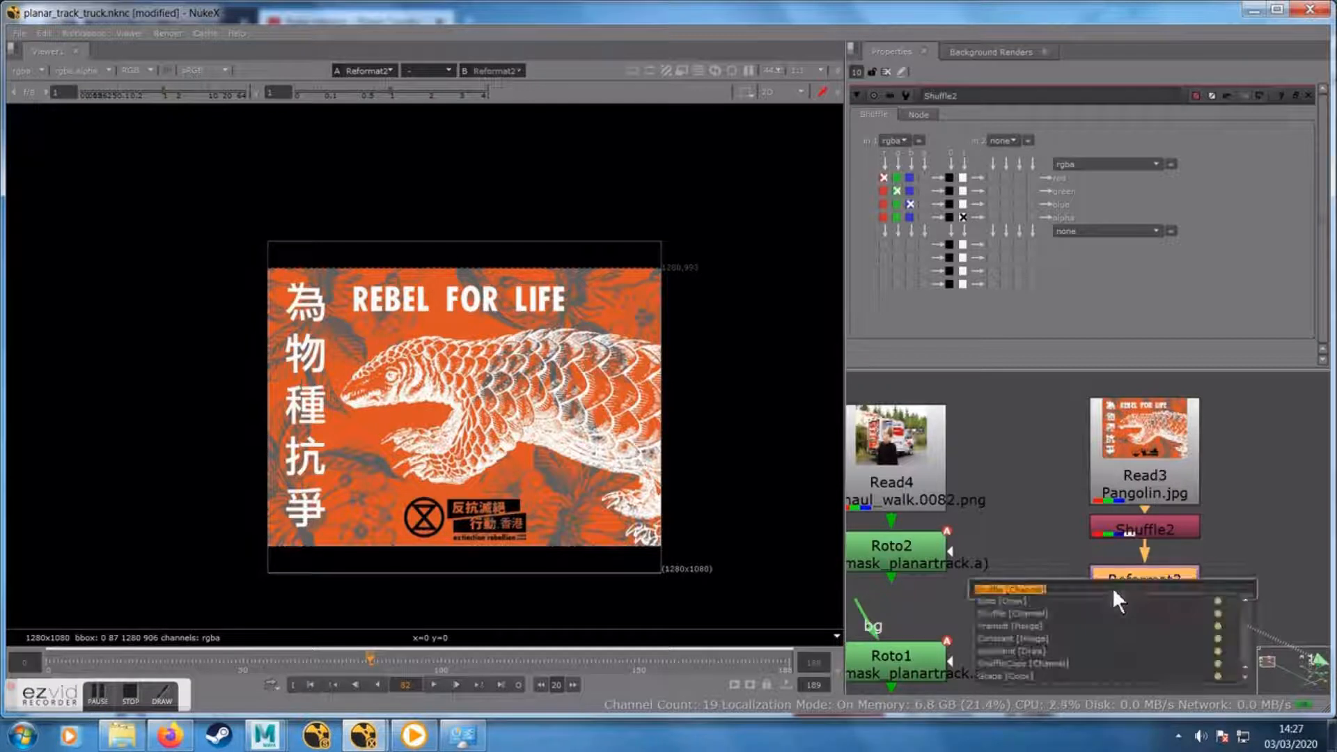
{"action": "type", "text": "corne"}
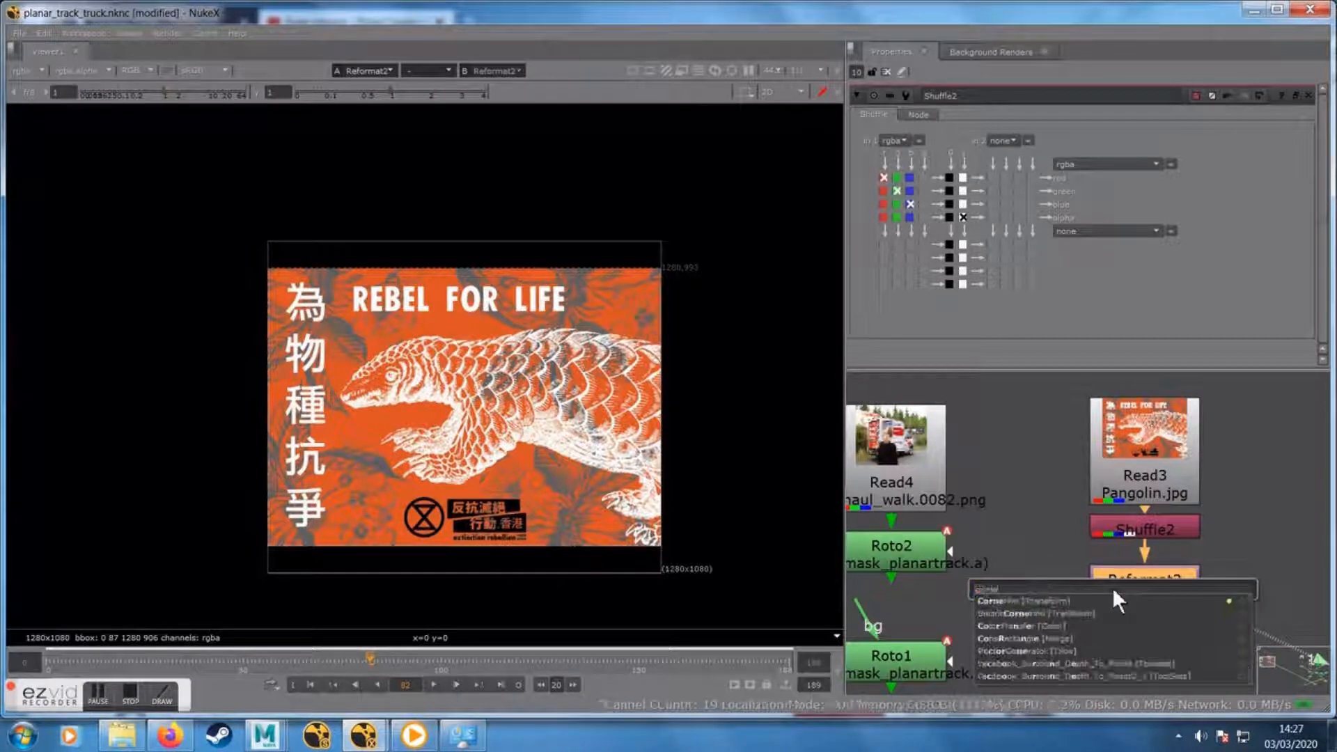
{"action": "left_click", "coordinate": [993, 601]}
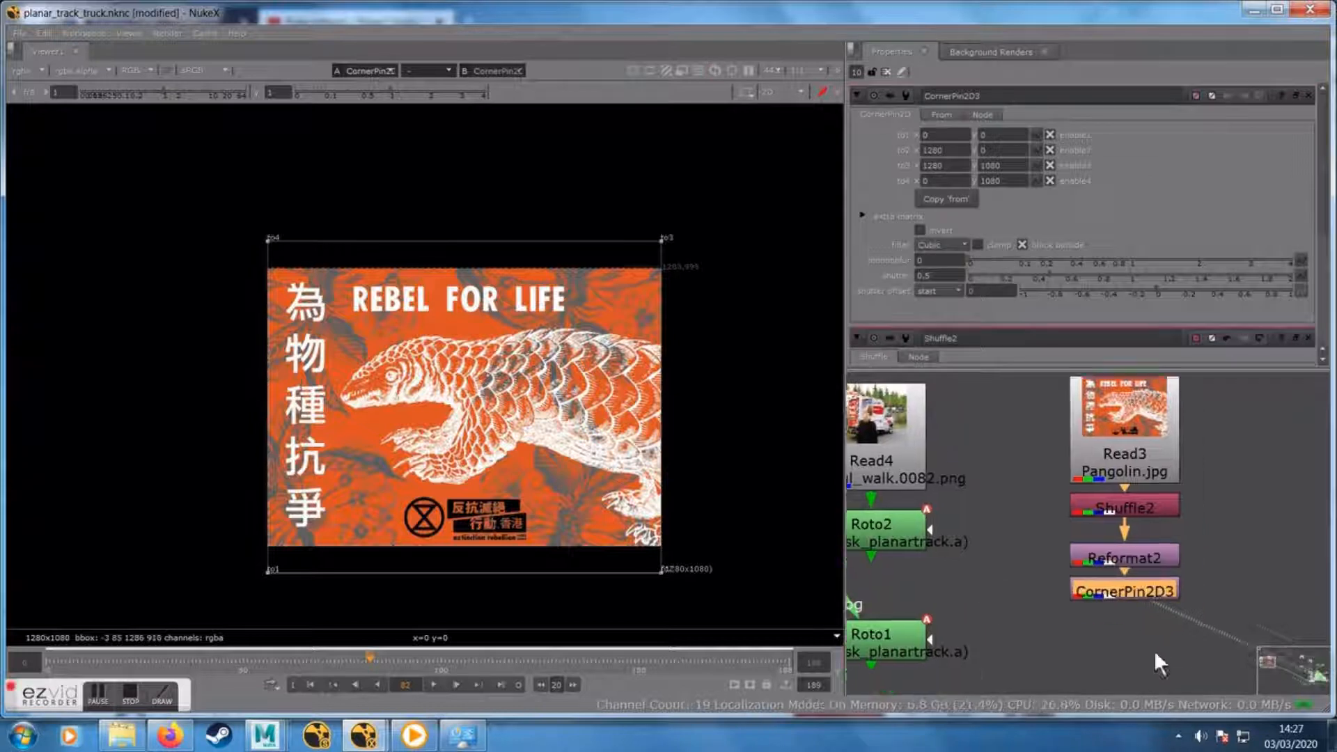
Try shifting the corner pin's from4 point to about (5, 1052), and disable the CornerPin2D3 node
{"action": "scroll", "coordinate": [1155, 612], "scroll_direction": "up", "scroll_amount": 5}
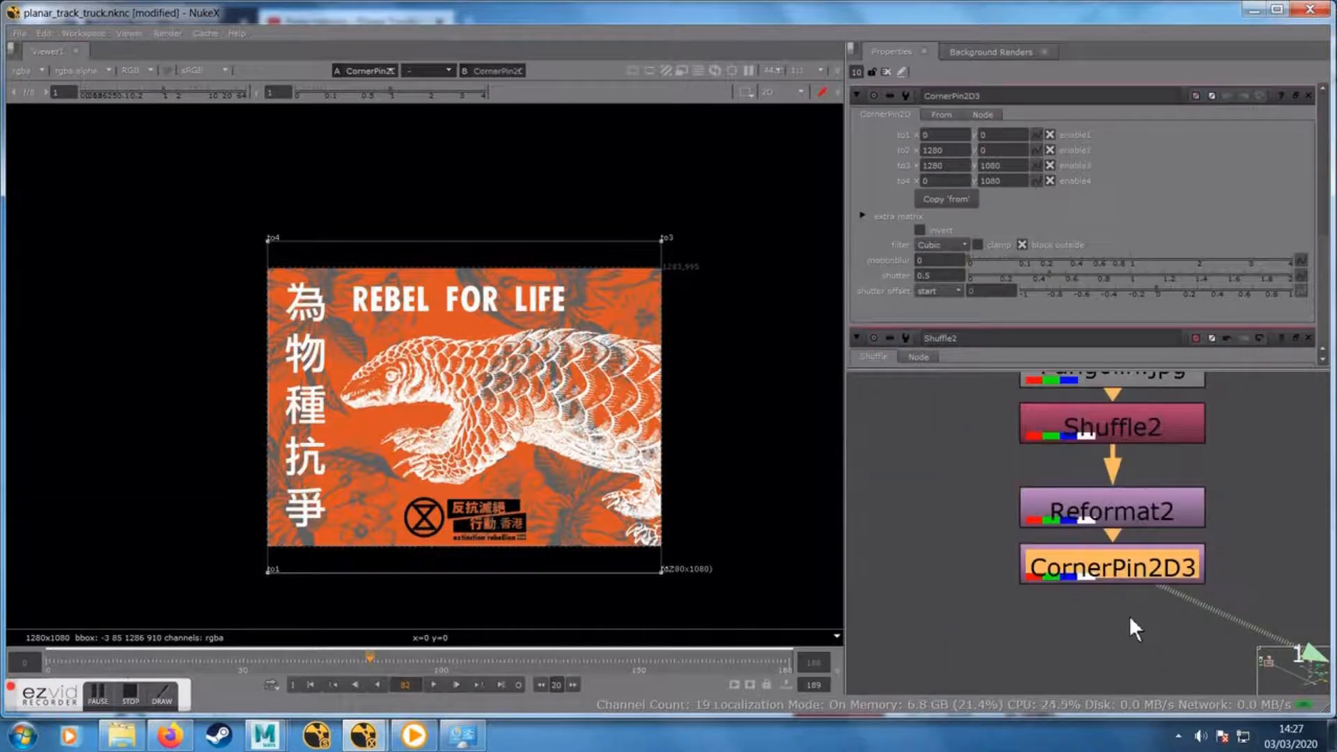
{"action": "scroll", "coordinate": [1130, 617], "scroll_direction": "down", "scroll_amount": 3}
{"action": "left_click_drag", "start_coordinate": [991, 527], "coordinate": [968, 526]}
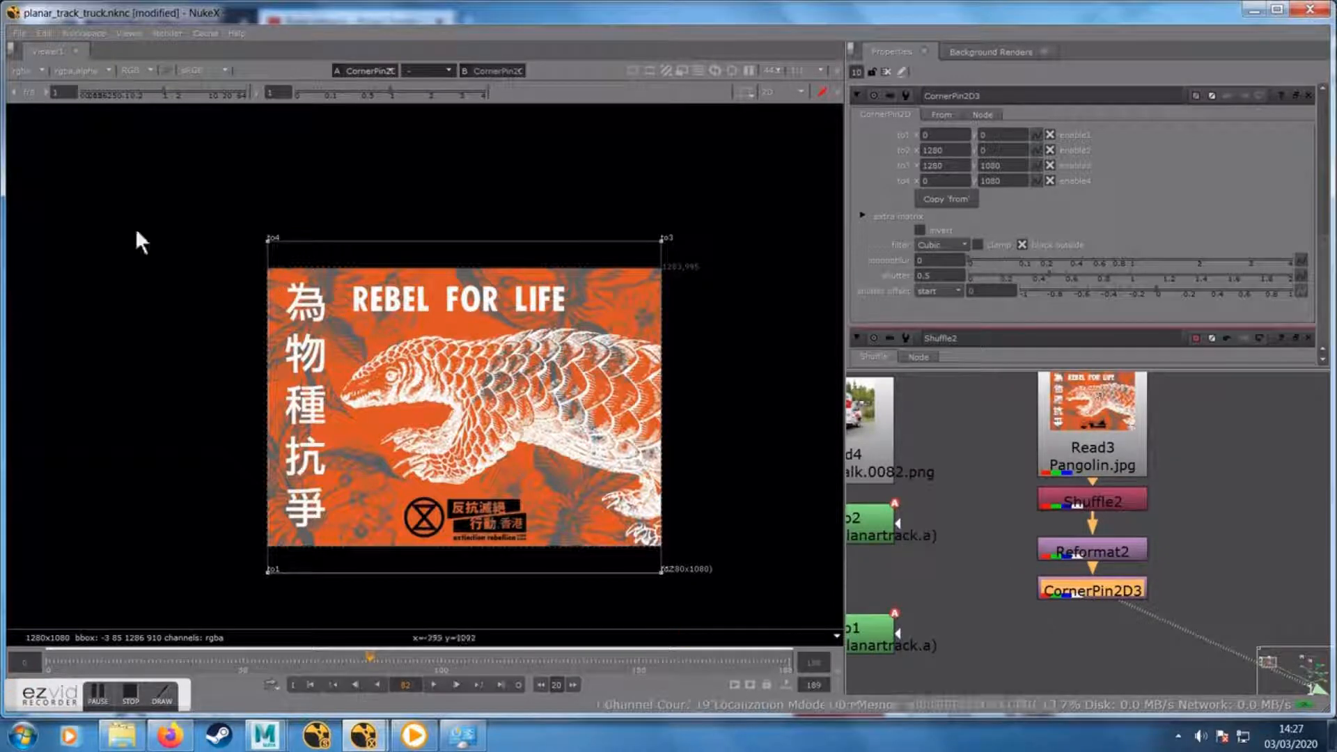
{"action": "scroll", "coordinate": [239, 254], "scroll_direction": "up", "scroll_amount": 3}
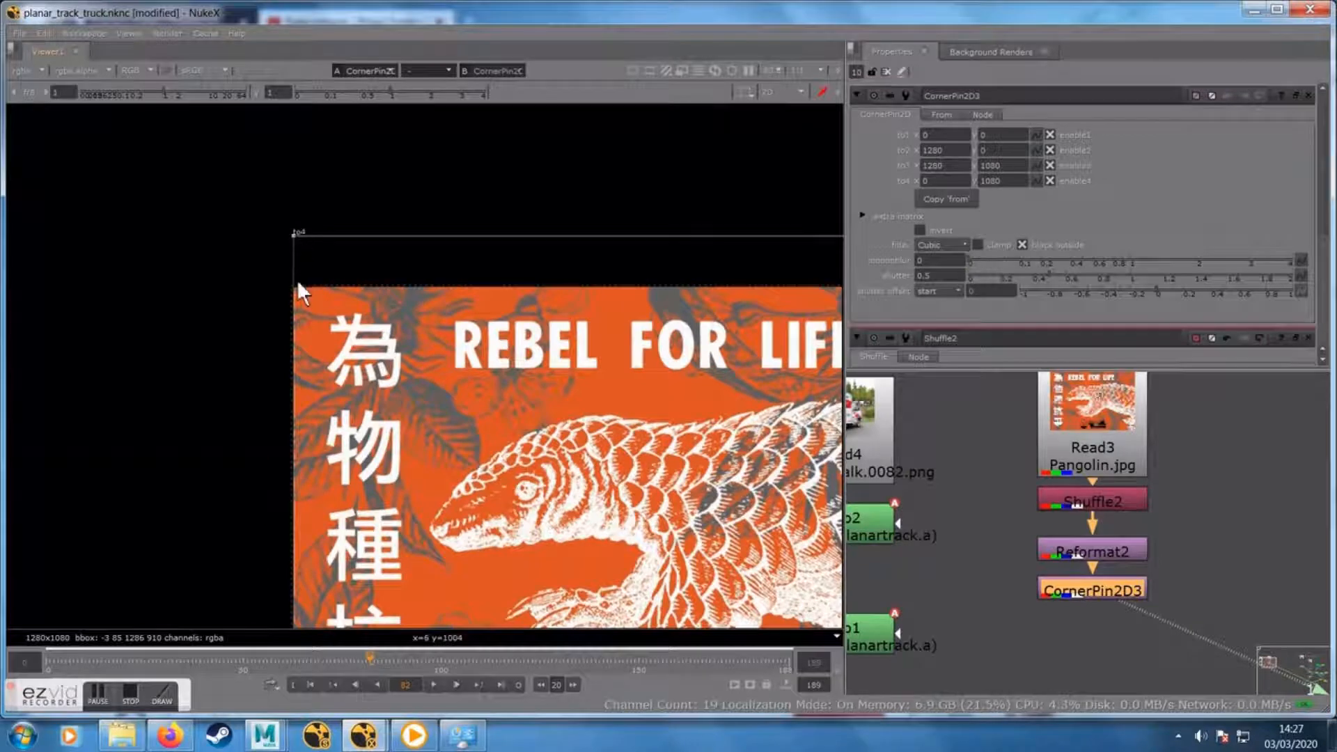
{"action": "left_click_drag", "start_coordinate": [424, 302], "coordinate": [272, 258]}
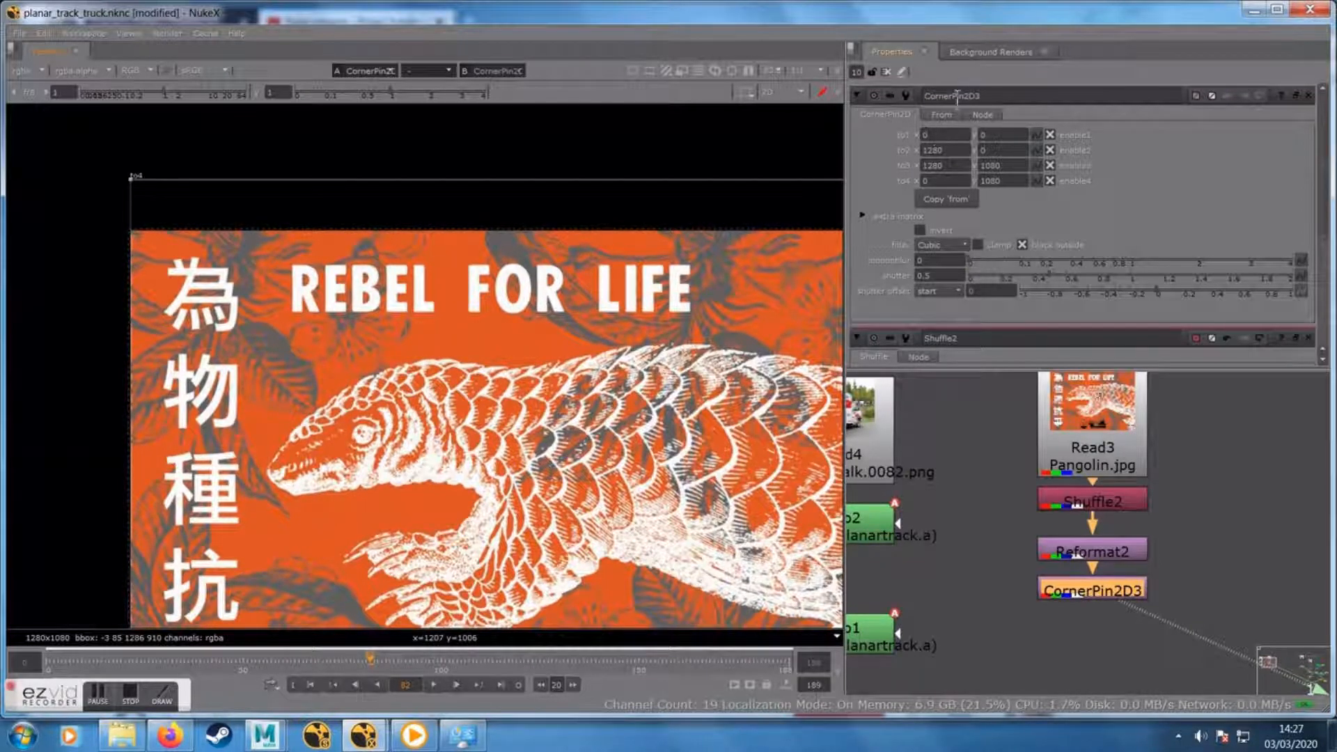
{"action": "left_click", "coordinate": [943, 115]}
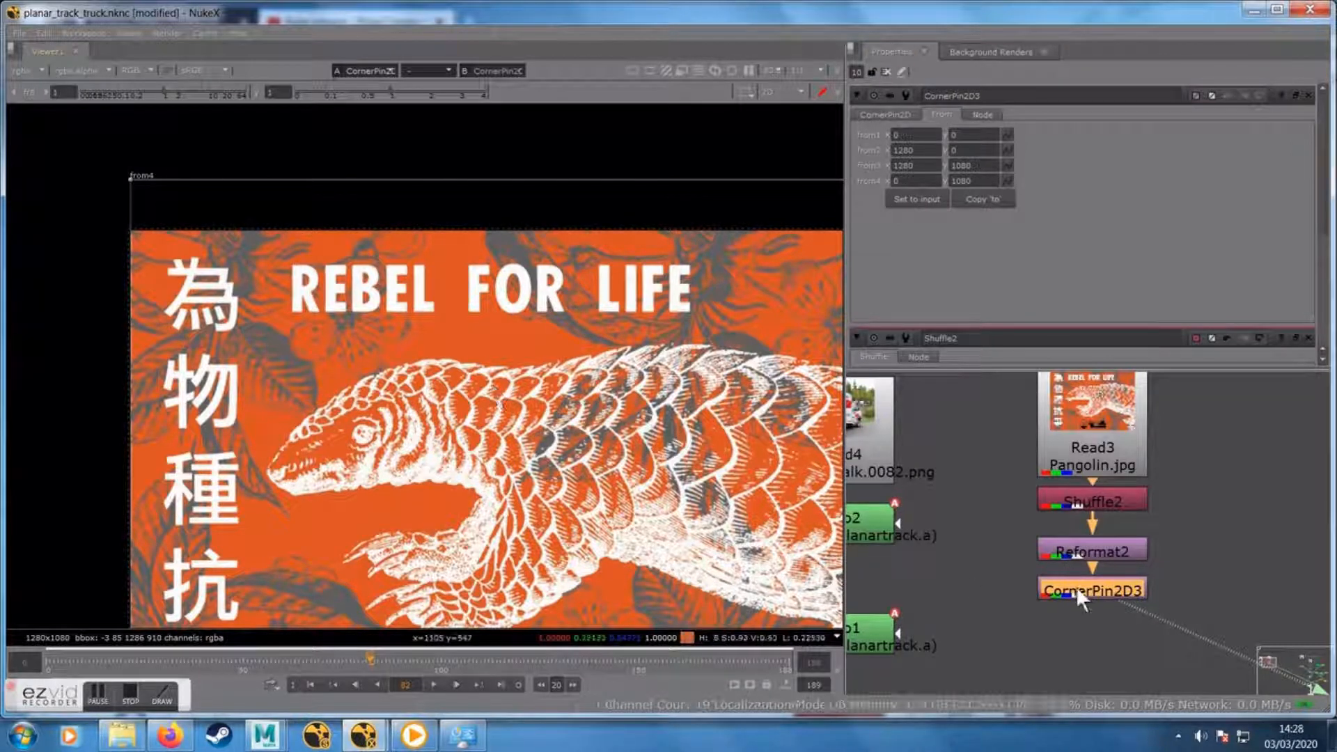
{"action": "left_click_drag", "start_coordinate": [131, 178], "coordinate": [132, 194]}
{"action": "left_click_drag", "start_coordinate": [1066, 585], "coordinate": [1070, 592]}
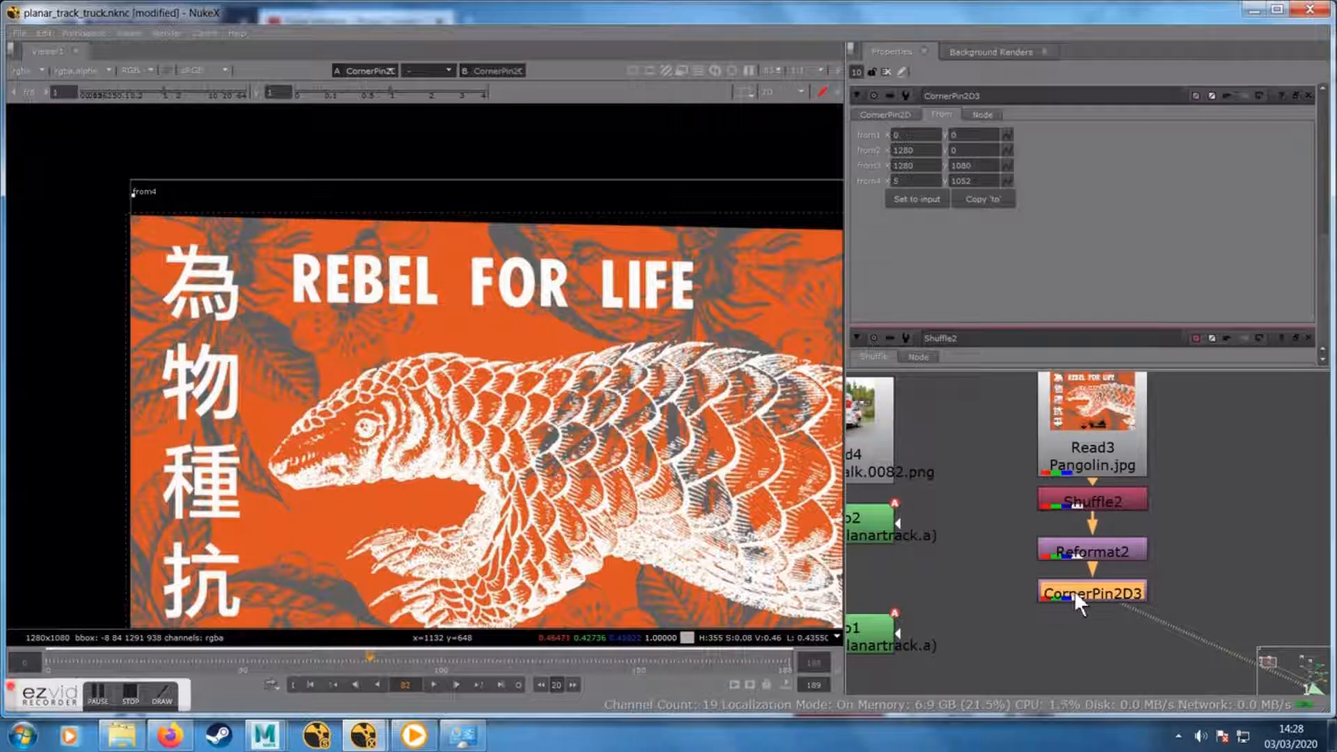
{"action": "key", "text": "d"}
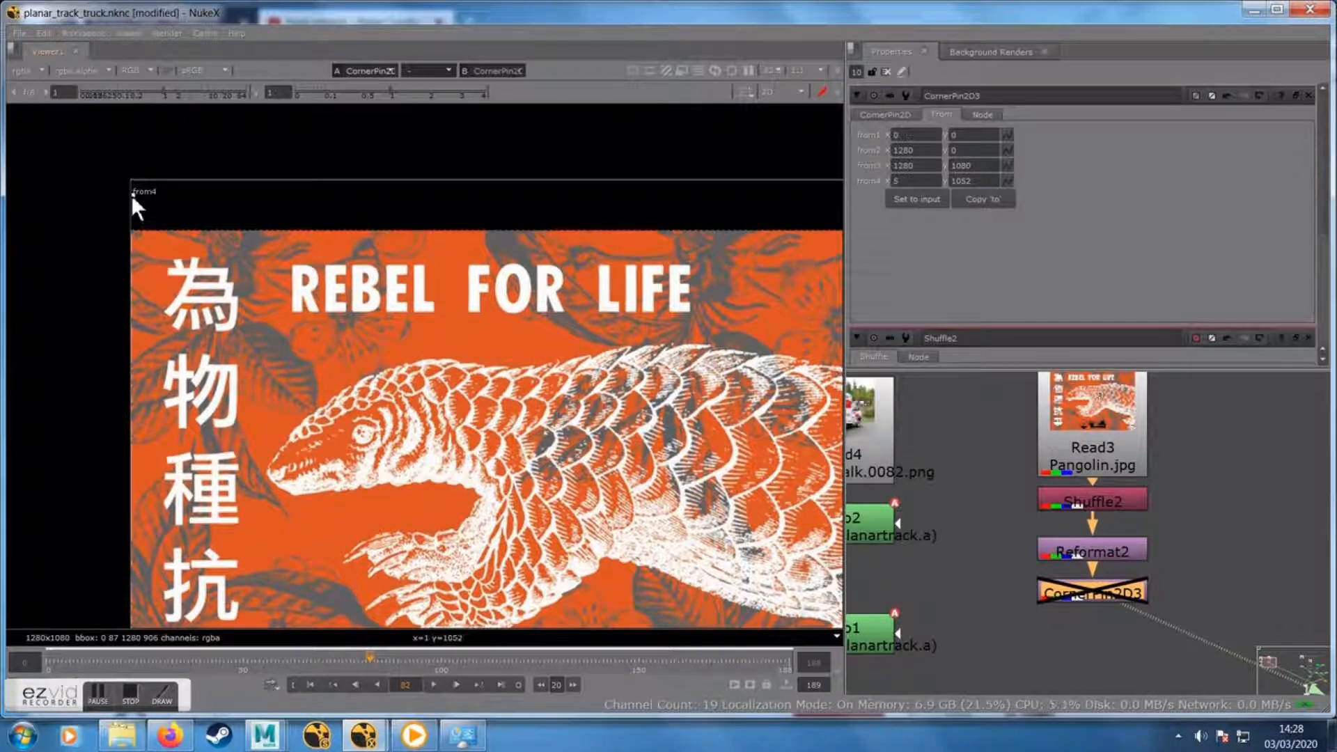
Move the corner pin's from4 and from3 points to the image's upper corners, about (0, 990) and (1280, 992)
{"action": "left_click_drag", "start_coordinate": [131, 195], "coordinate": [128, 237]}
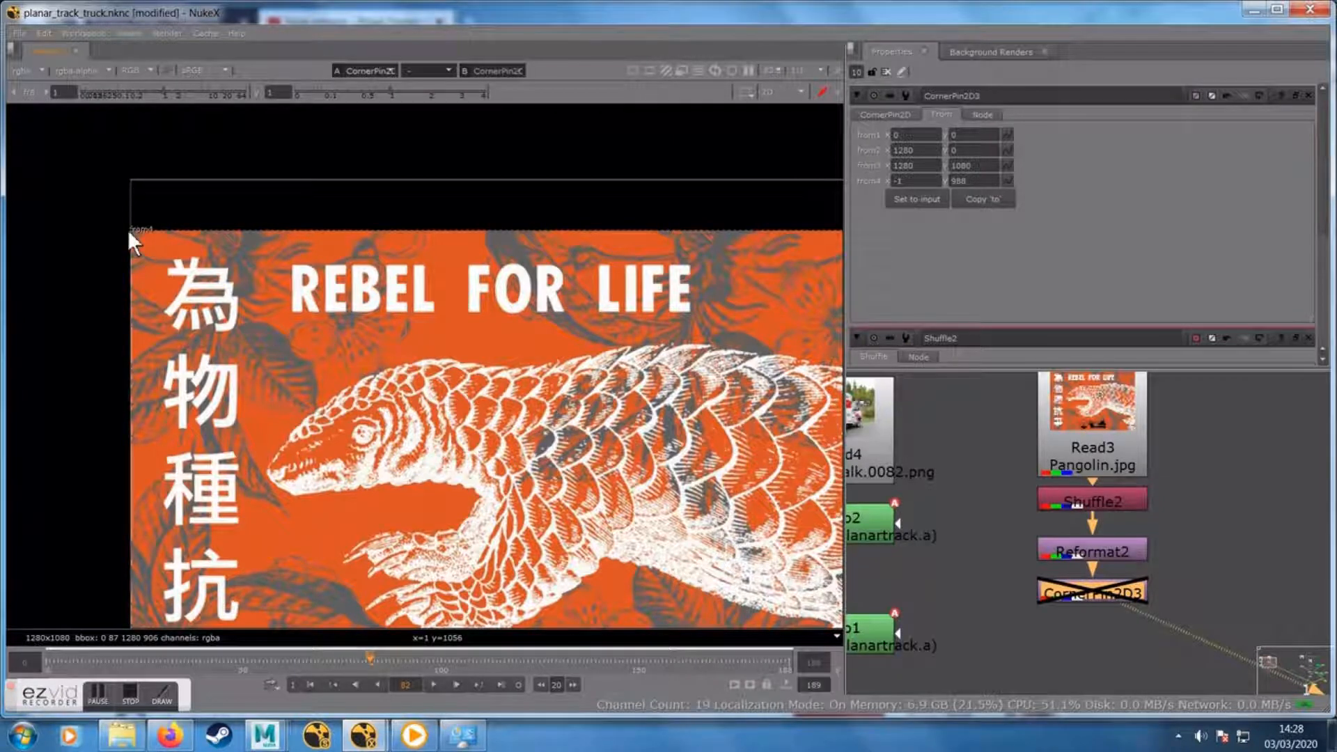
{"action": "left_click_drag", "start_coordinate": [564, 377], "coordinate": [278, 395]}
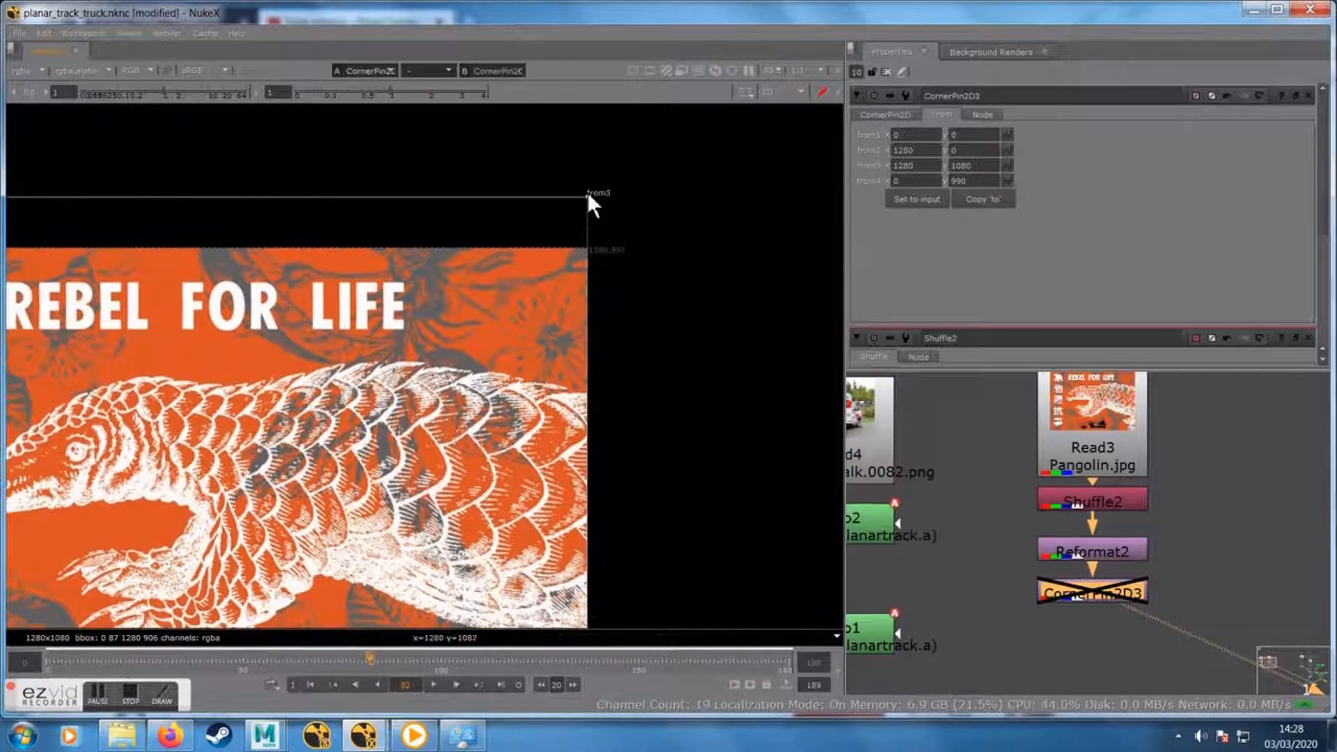
{"action": "left_click_drag", "start_coordinate": [587, 195], "coordinate": [590, 246]}
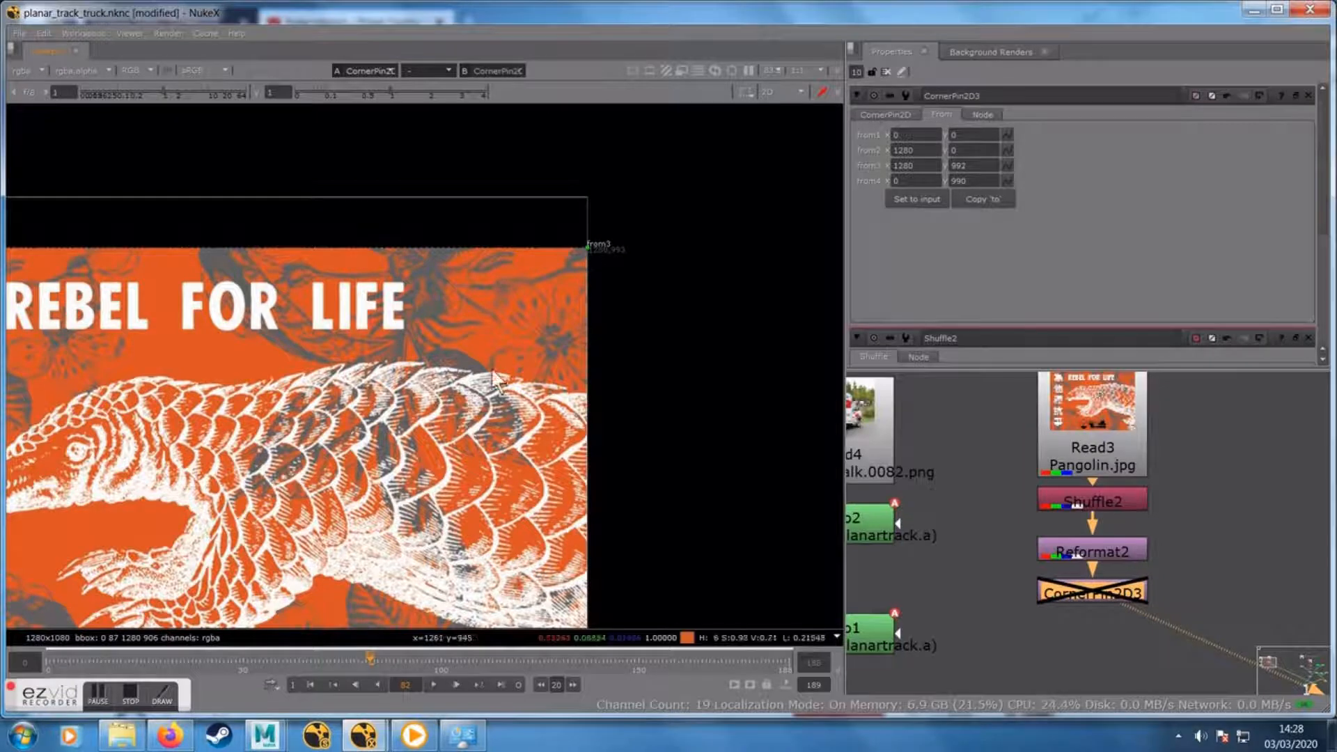
Move the from2 and from1 points to the image's lower corners, about (1280, 88) and (1, 86), and re-enable CornerPin2D3
{"action": "left_click_drag", "start_coordinate": [390, 448], "coordinate": [416, 232]}
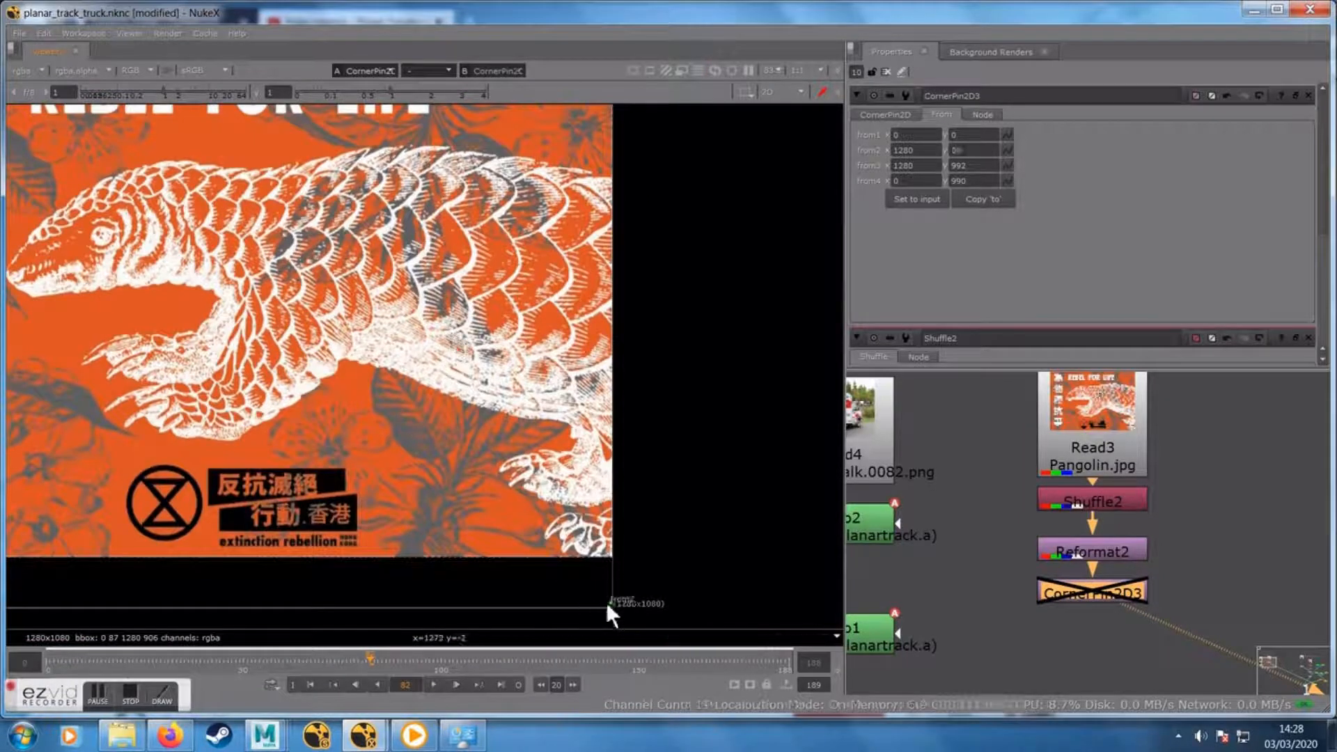
{"action": "left_click_drag", "start_coordinate": [606, 602], "coordinate": [607, 558]}
{"action": "left_click_drag", "start_coordinate": [337, 548], "coordinate": [667, 527]}
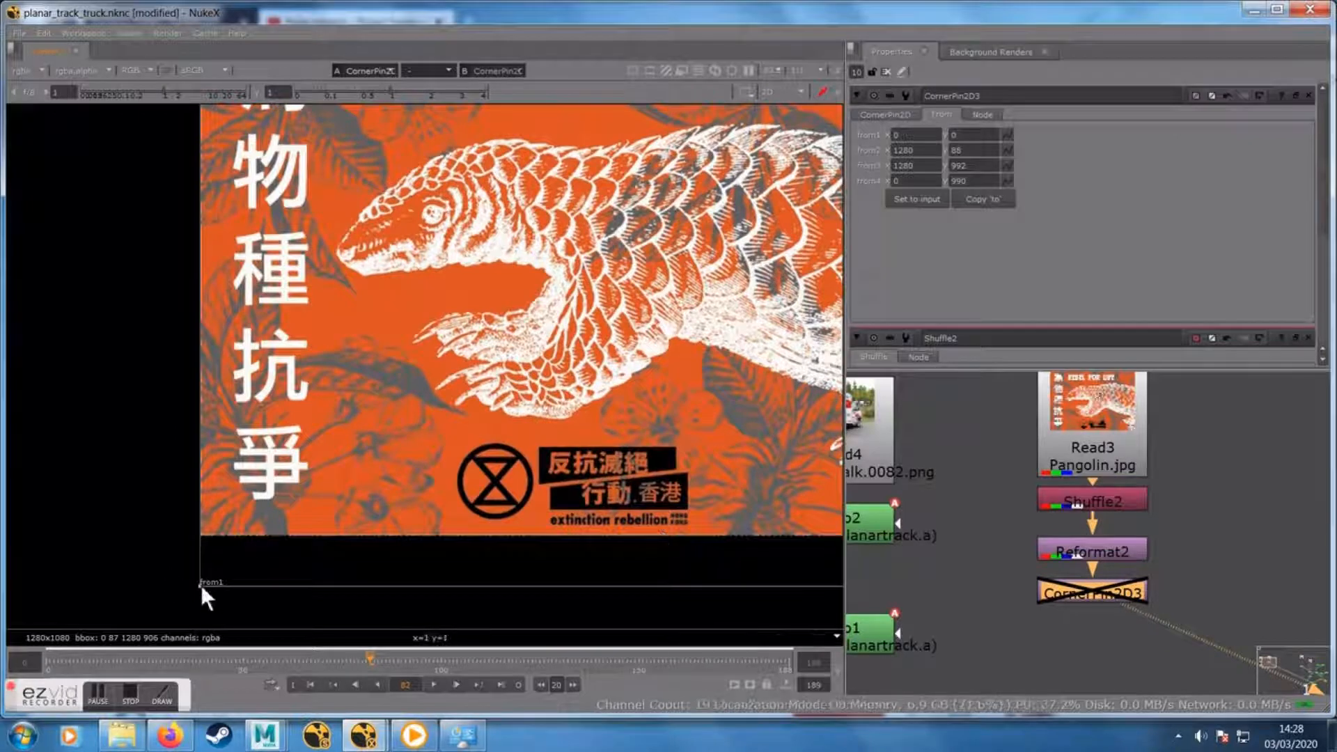
{"action": "left_click_drag", "start_coordinate": [202, 537], "coordinate": [202, 533]}
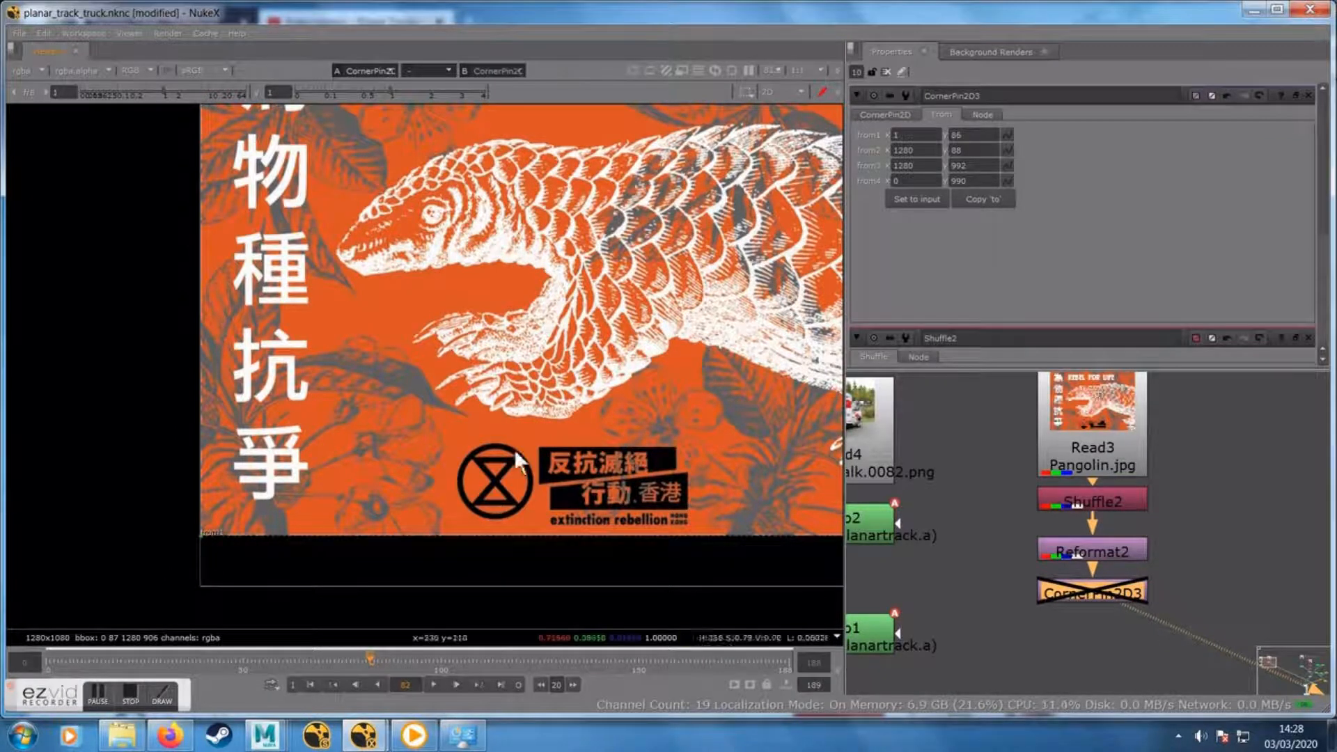
{"action": "scroll", "coordinate": [515, 441], "scroll_direction": "down", "scroll_amount": 3}
{"action": "scroll", "coordinate": [505, 449], "scroll_direction": "up", "scroll_amount": 2}
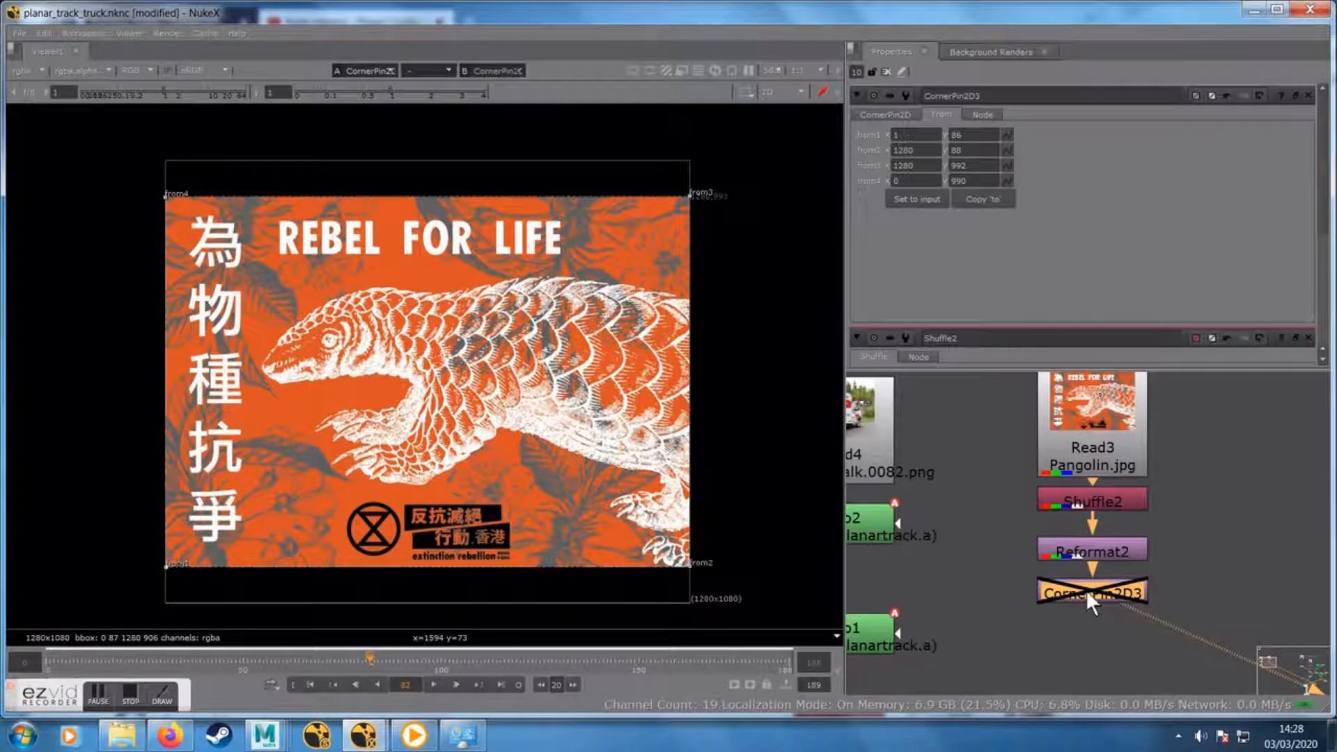
{"action": "key", "text": "d"}
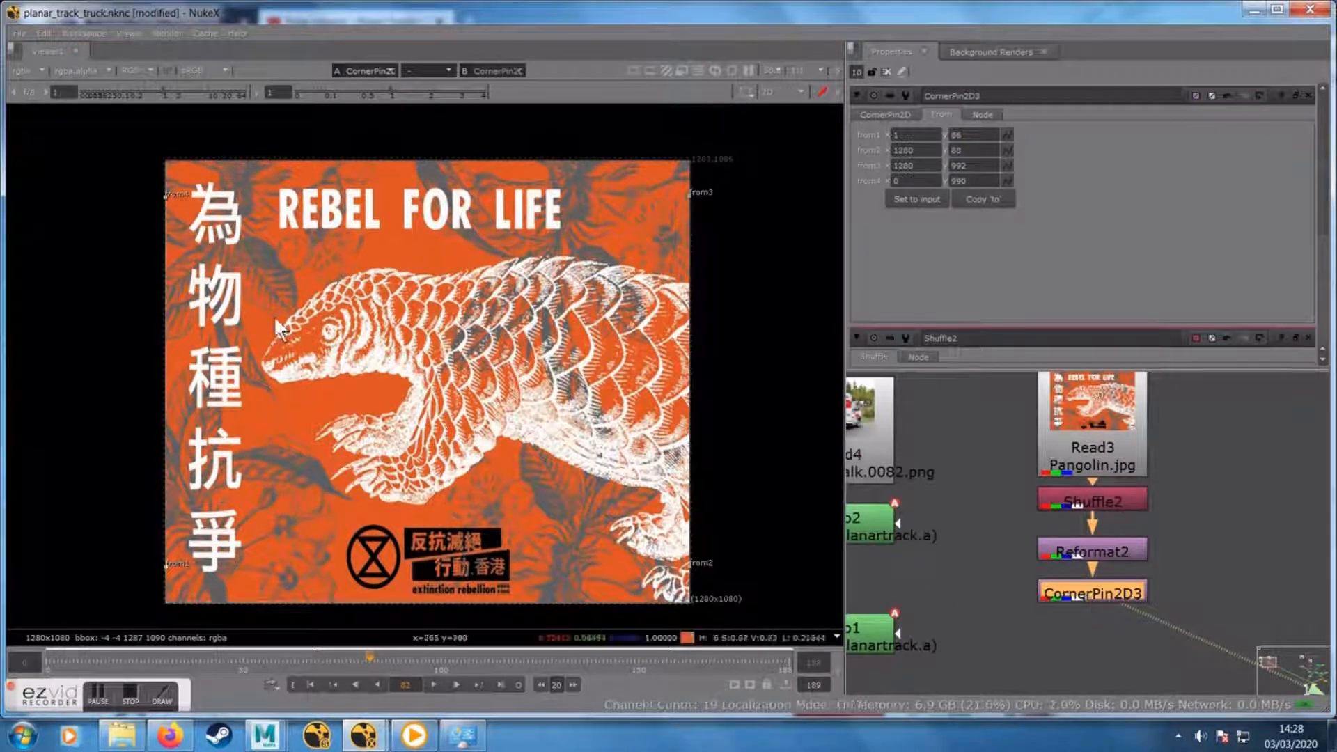
Delete the Roto1 node, then move Roto2 slightly lower under Read4 and show it in the viewer
{"action": "left_click_drag", "start_coordinate": [1035, 627], "coordinate": [1080, 606]}
{"action": "scroll", "coordinate": [1064, 607], "scroll_direction": "up", "scroll_amount": 1}
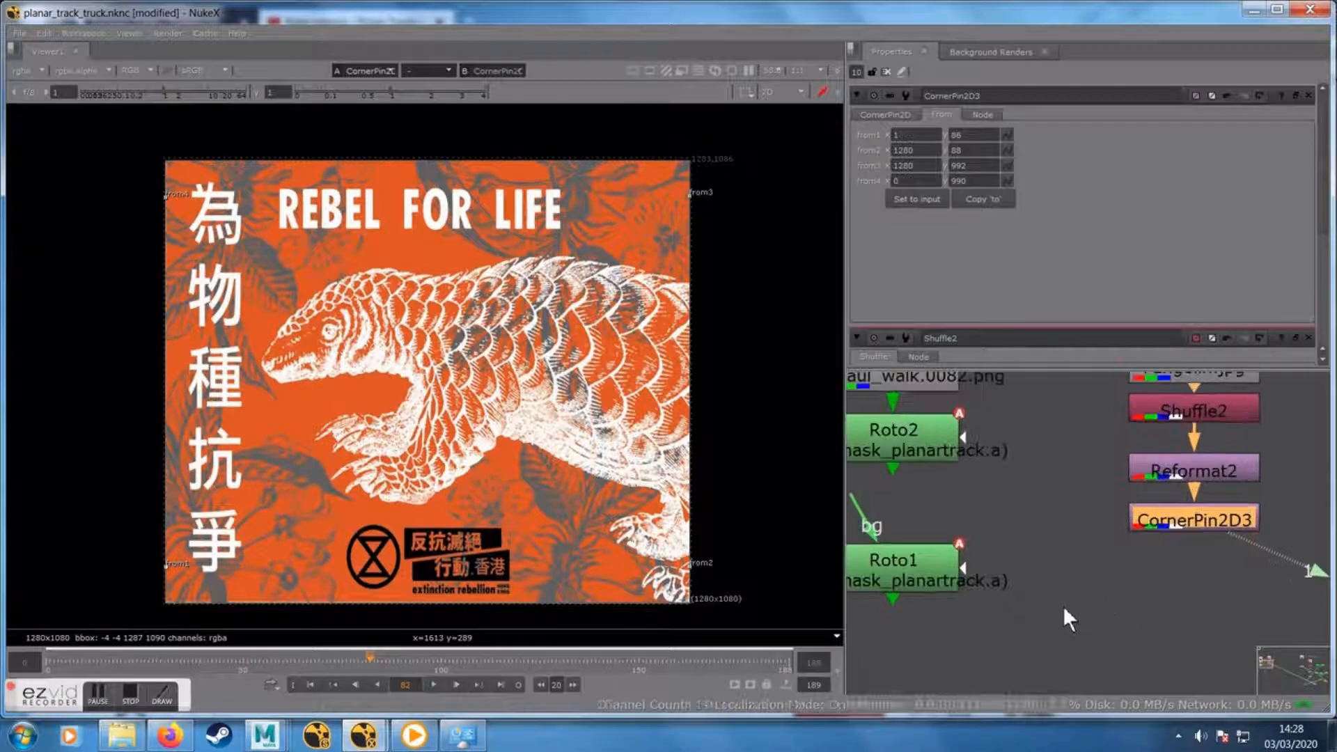
{"action": "scroll", "coordinate": [1094, 578], "scroll_direction": "down", "scroll_amount": 2}
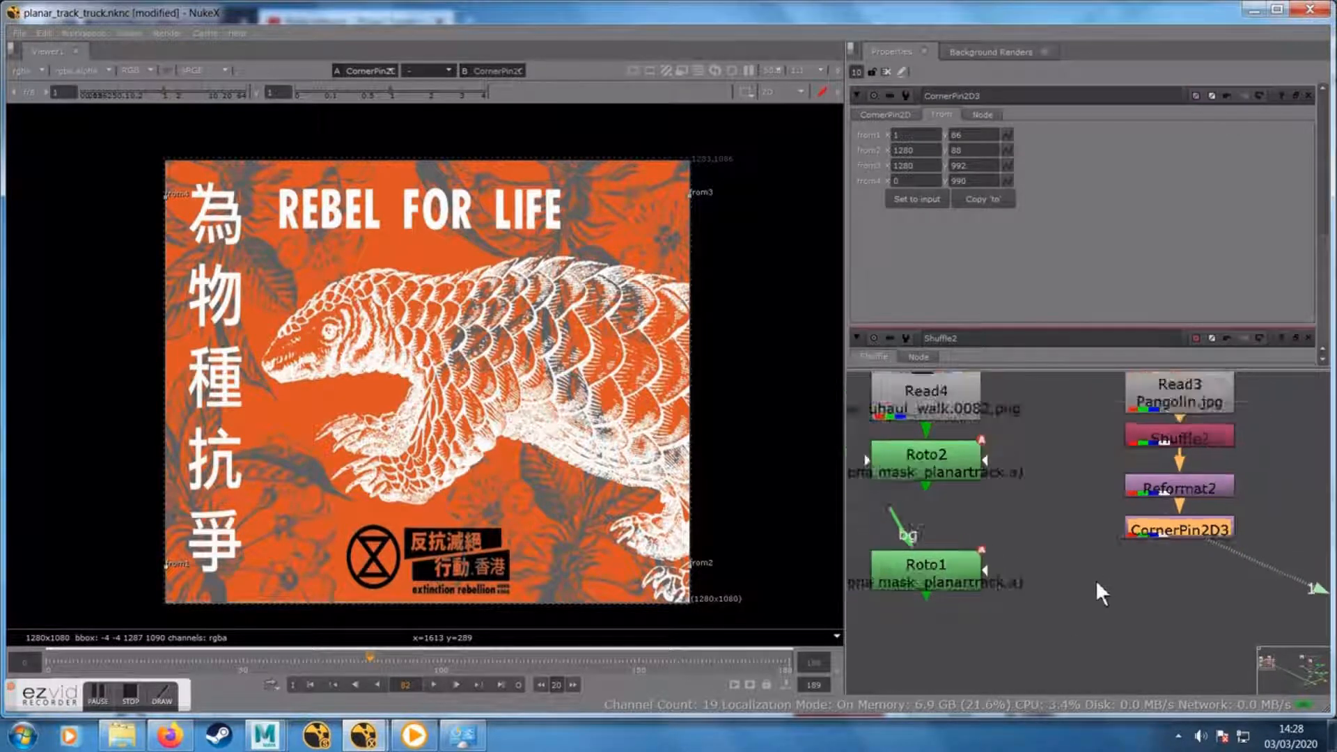
{"action": "left_click", "coordinate": [964, 575]}
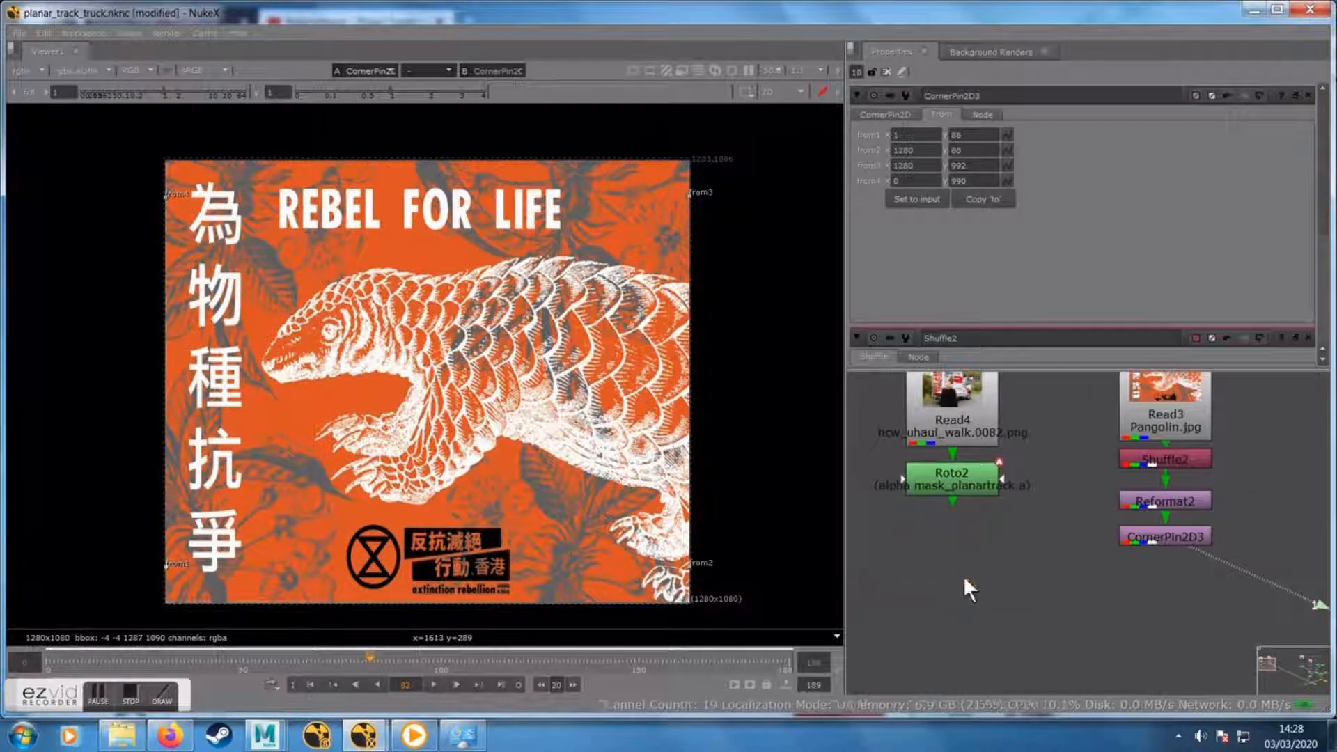
{"action": "left_click_drag", "start_coordinate": [963, 576], "coordinate": [949, 507]}
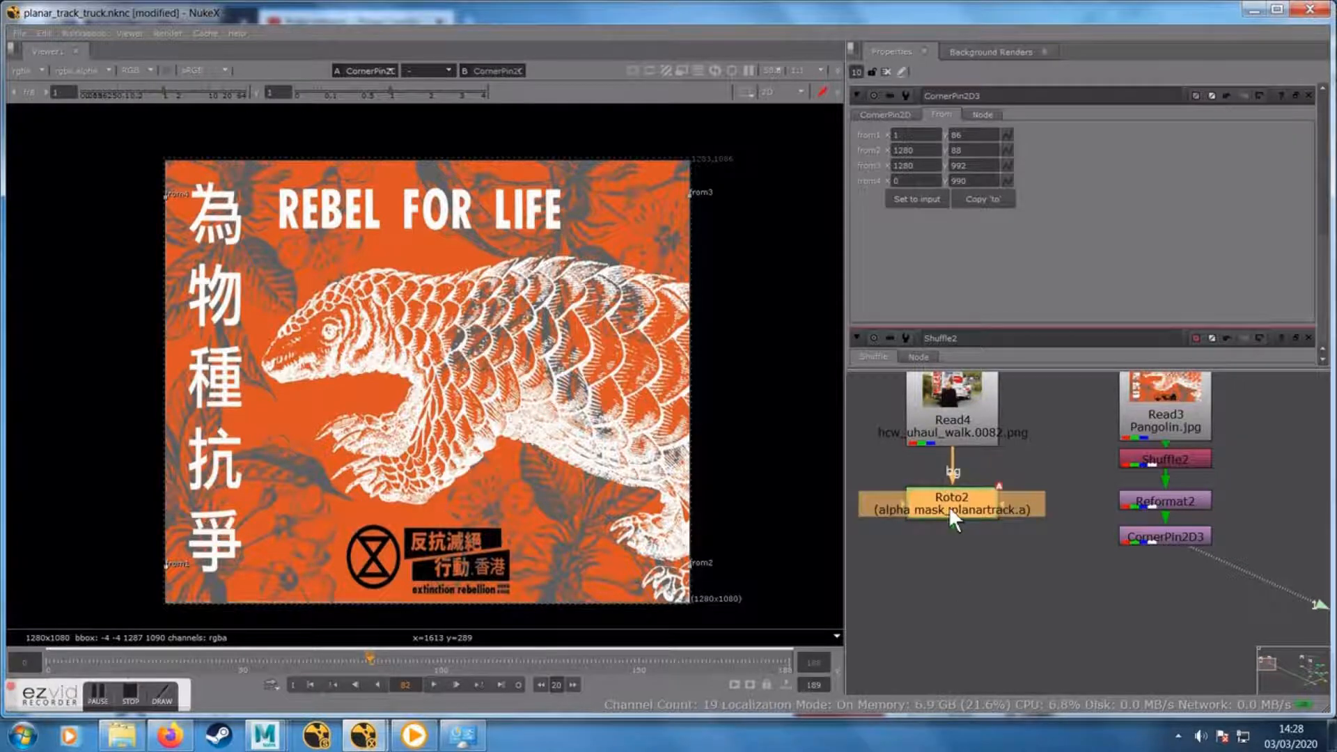
{"action": "double_click", "coordinate": [948, 507]}
{"action": "key", "text": "1"}
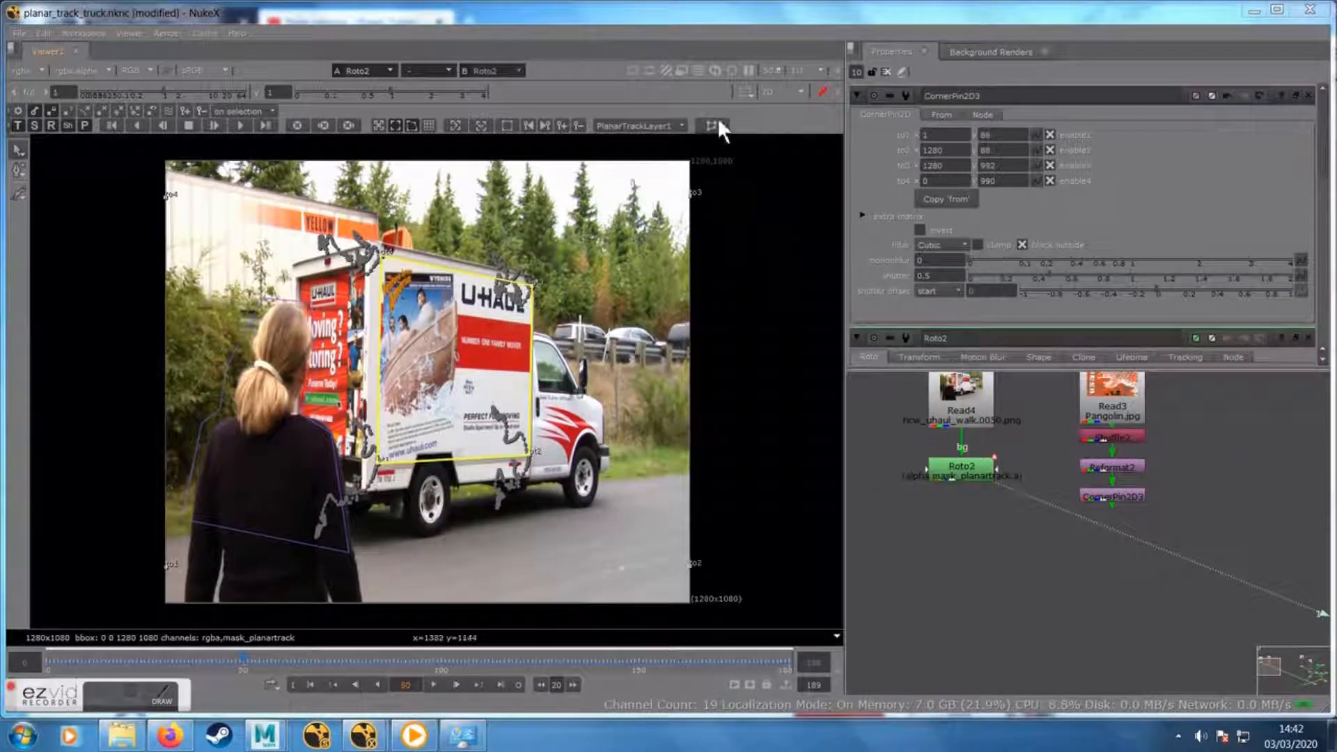
Create a relative CornerPin2D node from Roto2's PlanarTrackLayer1 and place it below Roto2 in the node graph
{"action": "double_click", "coordinate": [951, 465]}
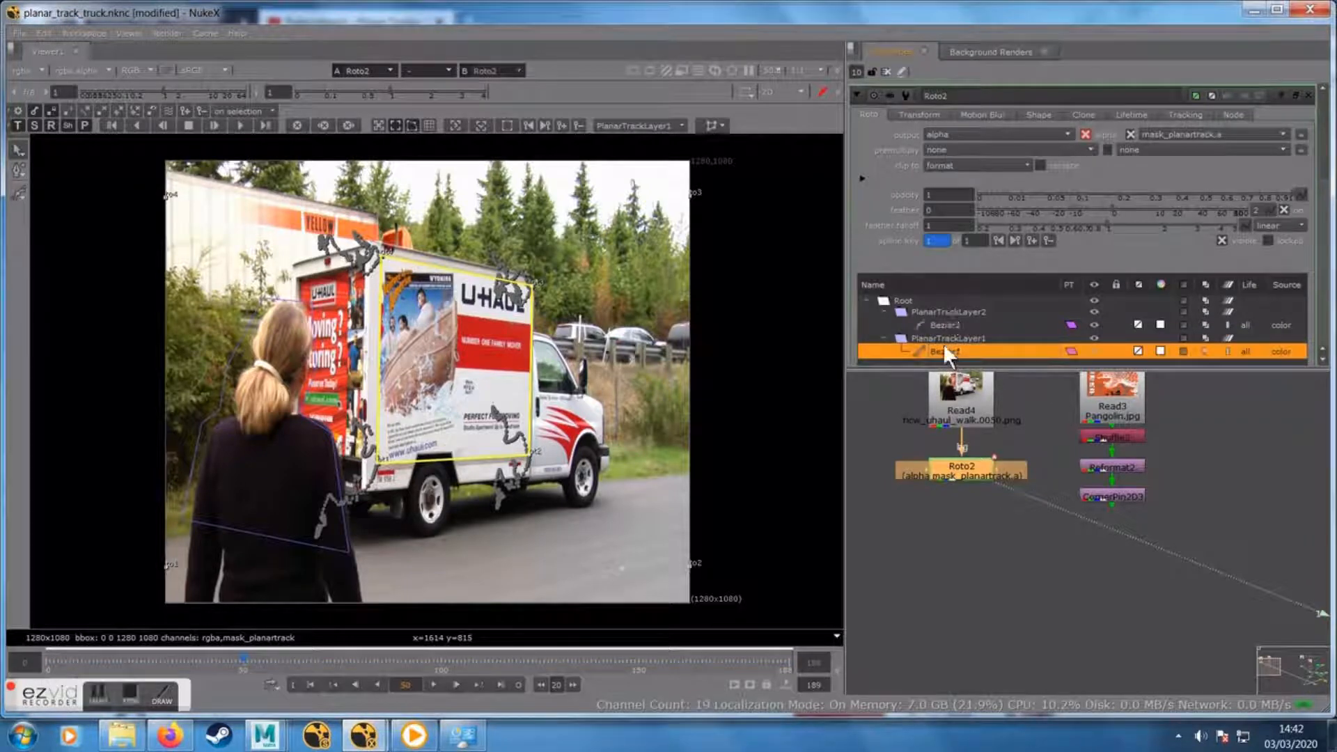
{"action": "left_click", "coordinate": [716, 124]}
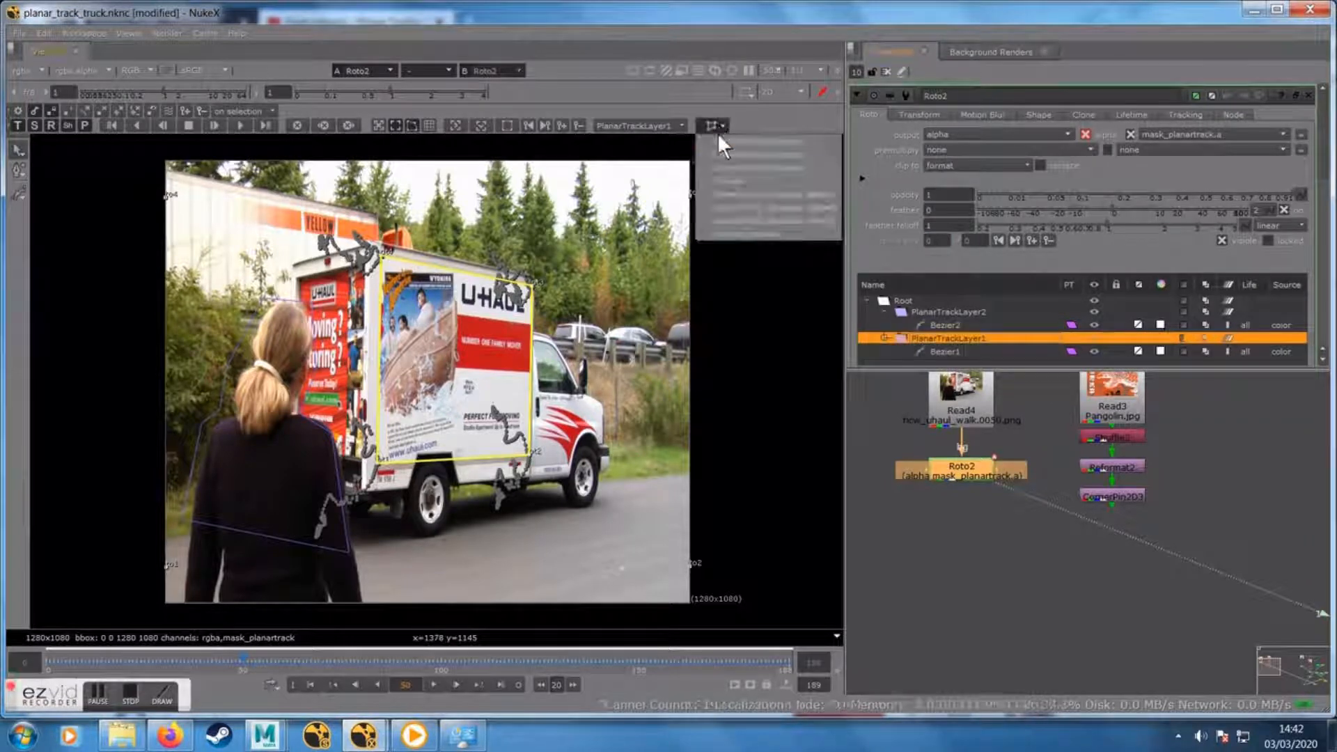
{"action": "left_click", "coordinate": [719, 141]}
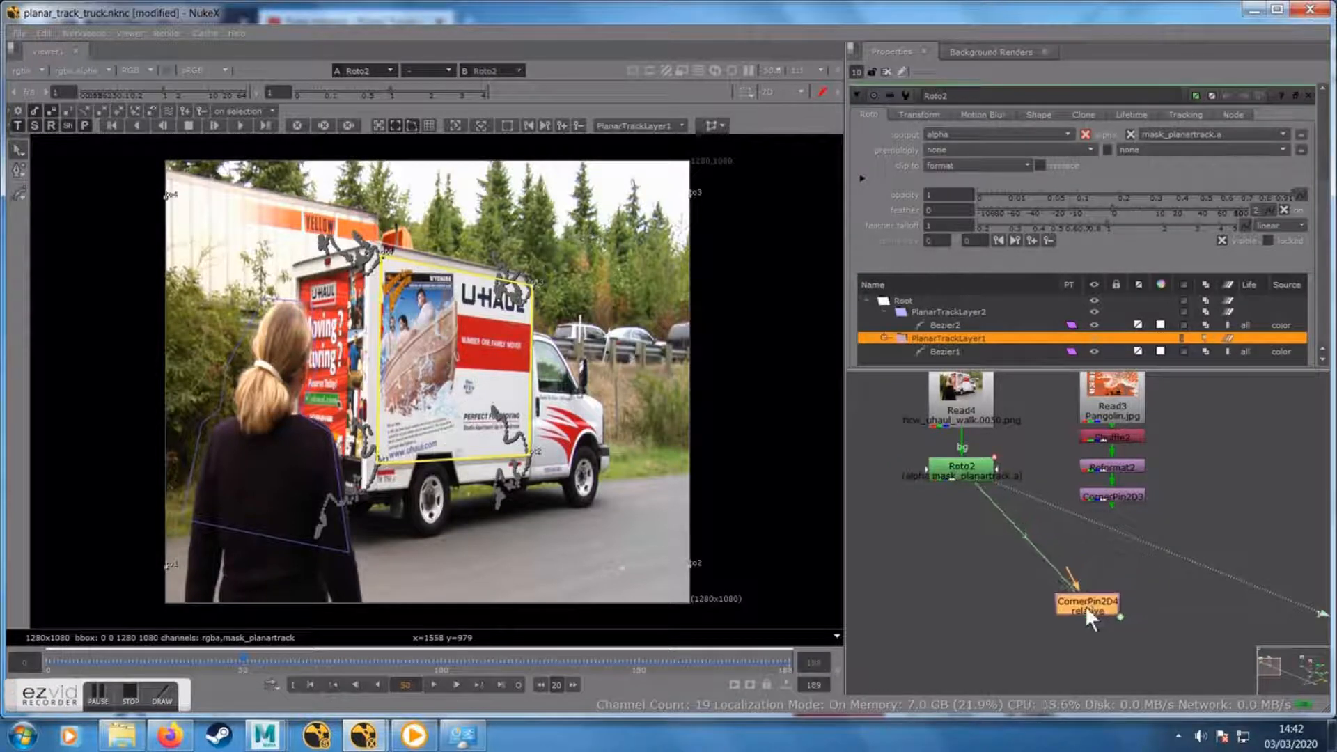
{"action": "left_click", "coordinate": [1067, 644]}
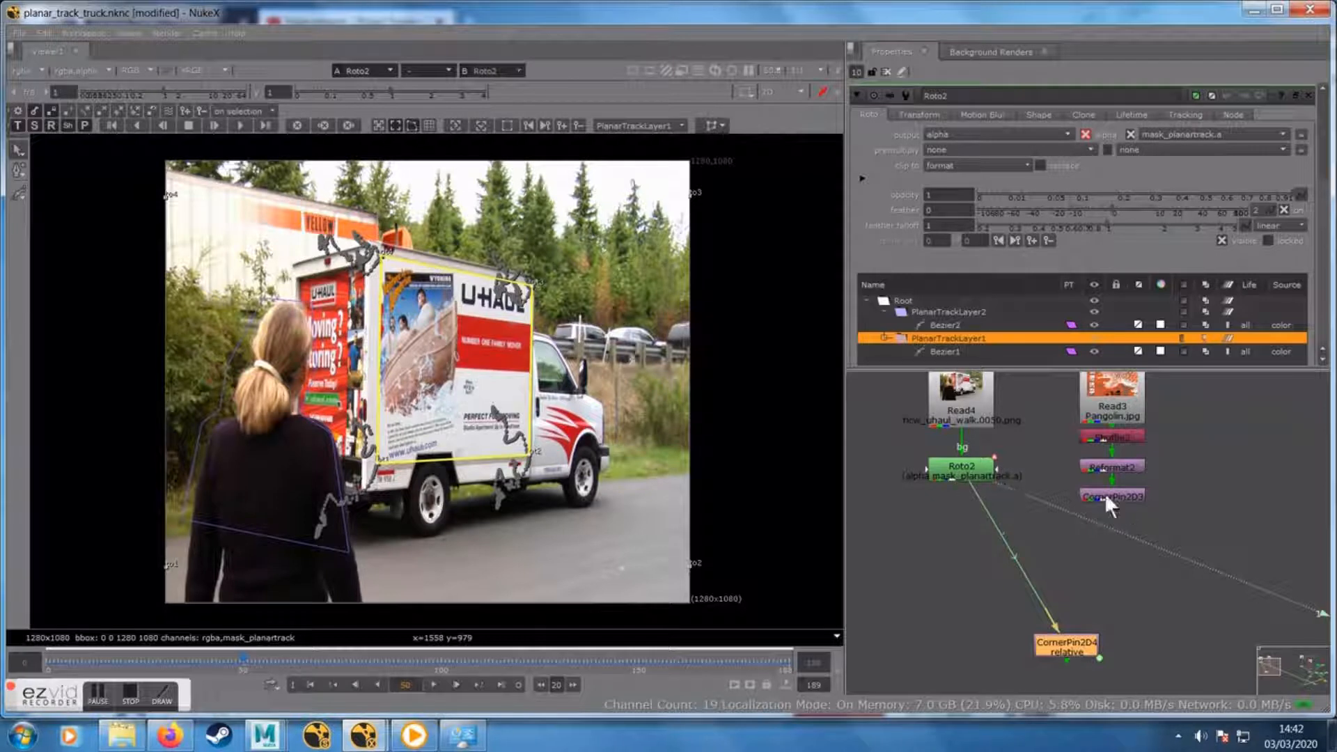
Add a Merge node after Roto2 and connect its other input to CornerPin2D3
{"action": "left_click", "coordinate": [964, 469]}
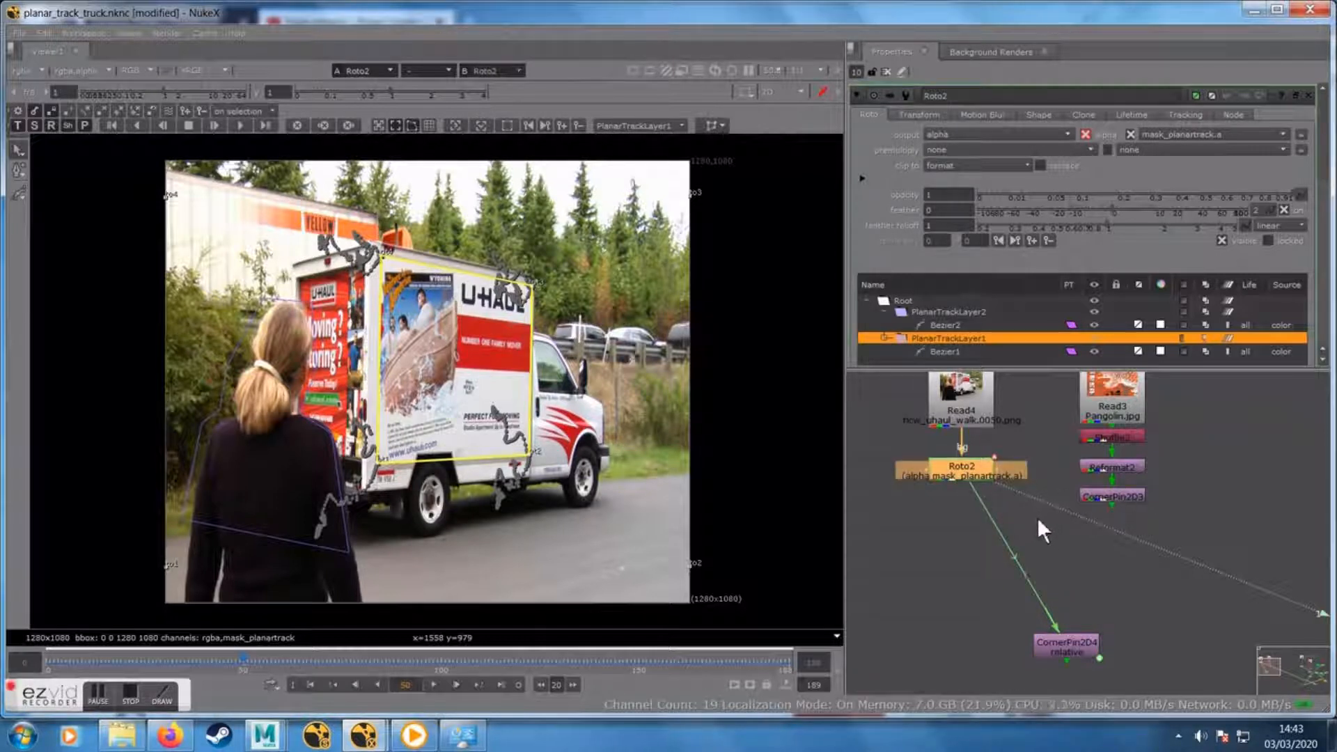
{"action": "key", "text": "m"}
{"action": "left_click_drag", "start_coordinate": [1055, 470], "coordinate": [1079, 563]}
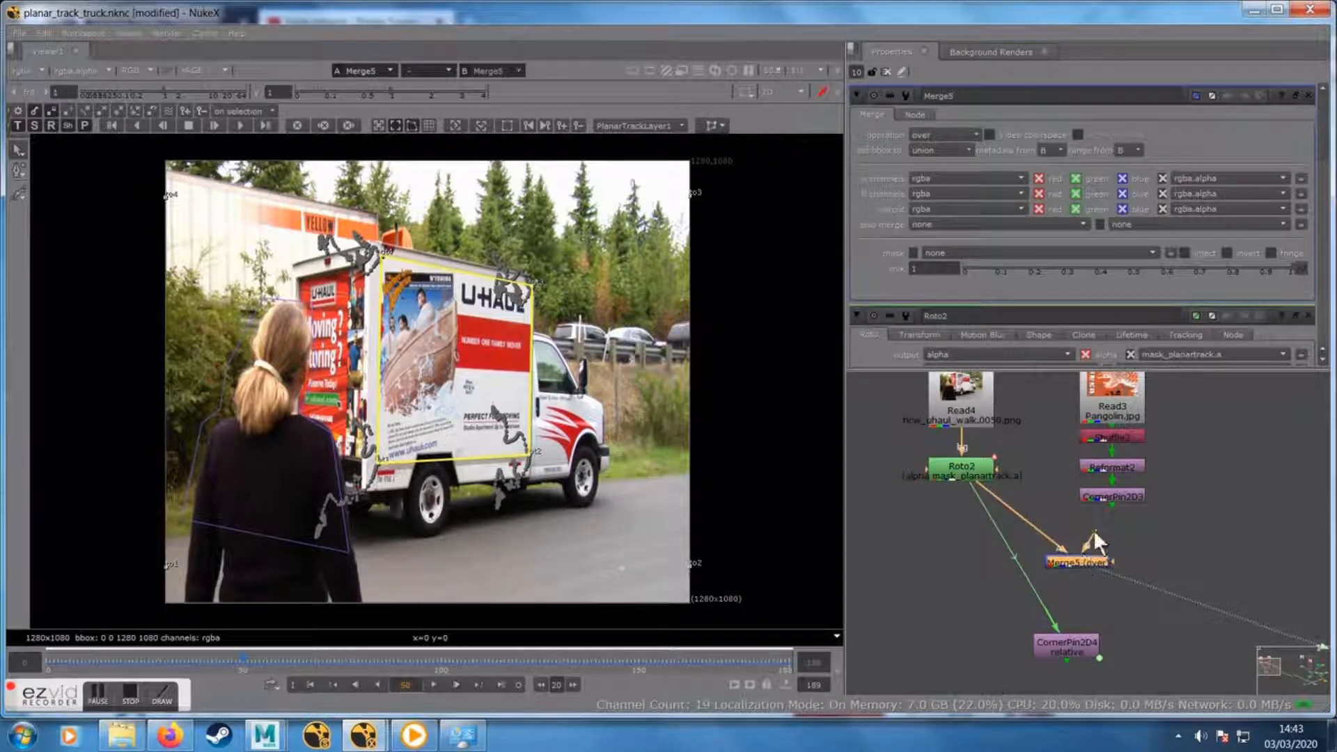
{"action": "left_click_drag", "start_coordinate": [1110, 507], "coordinate": [1114, 496]}
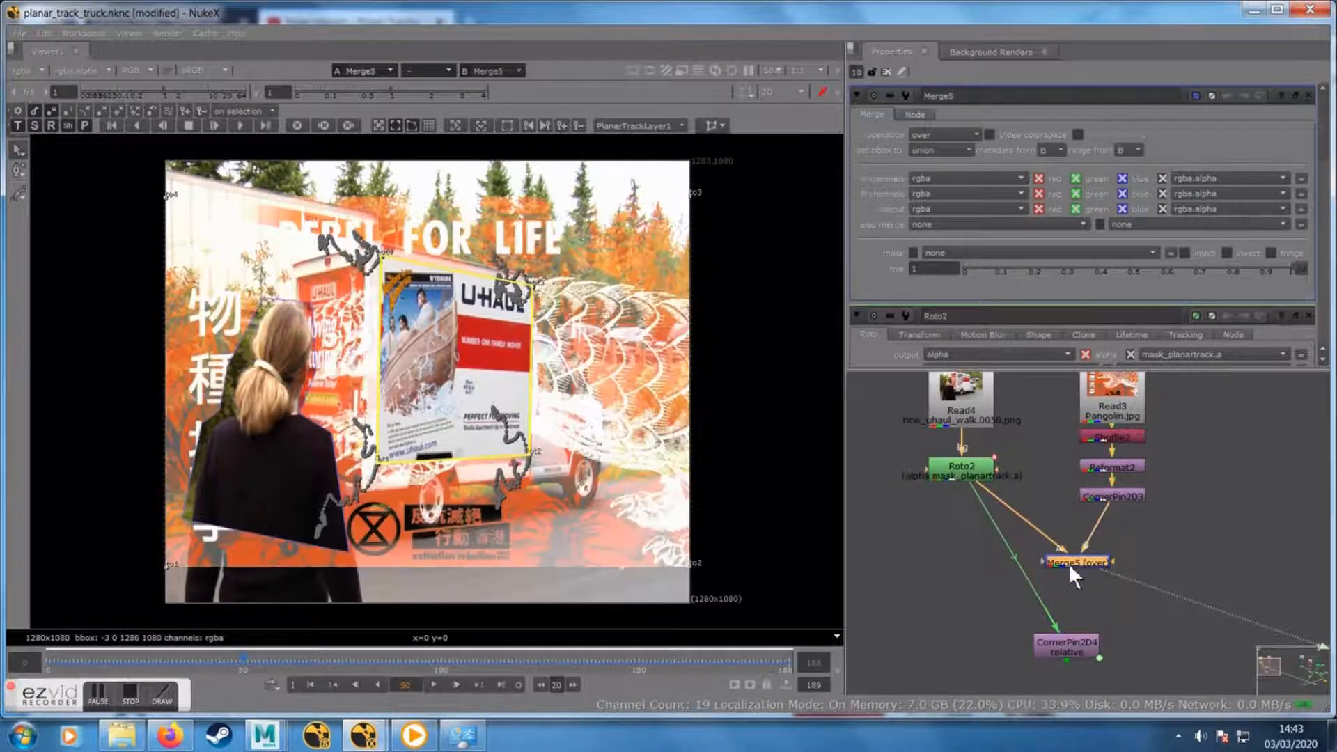
{"action": "left_click_drag", "start_coordinate": [1072, 563], "coordinate": [1072, 566]}
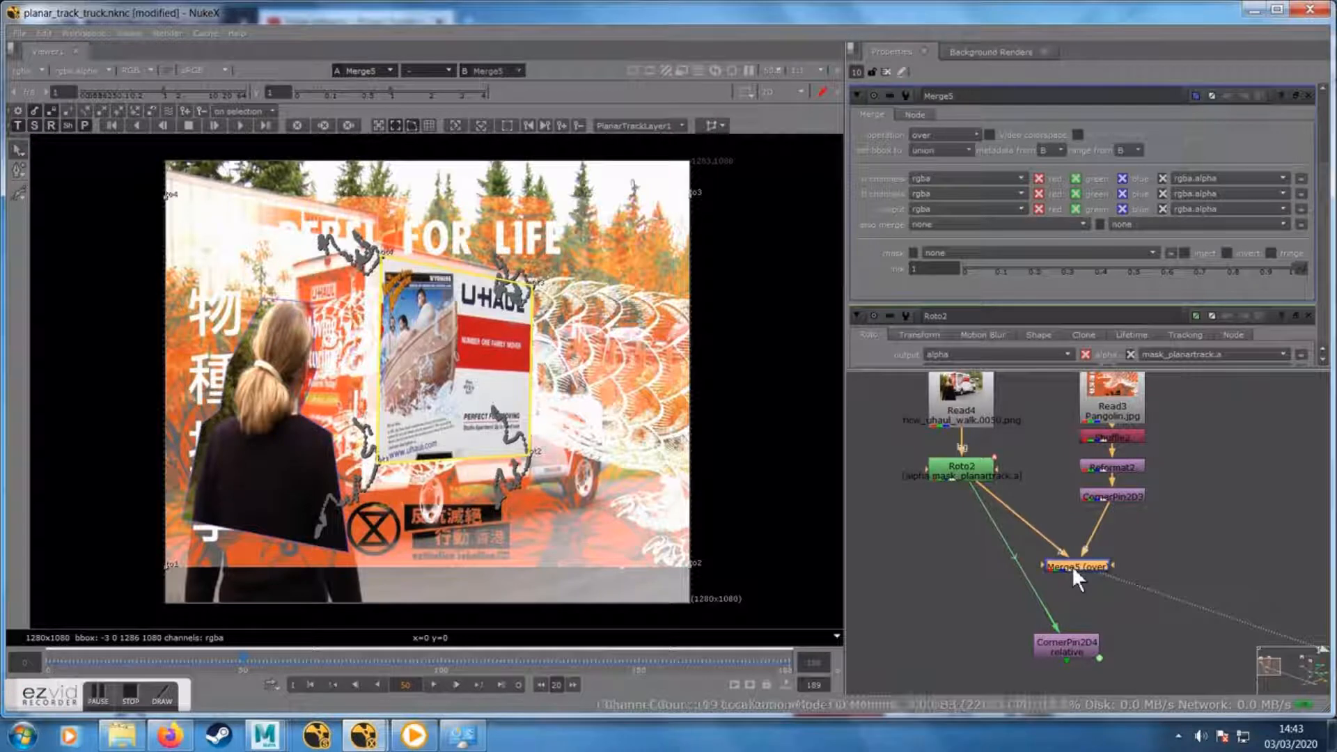
Open CornerPin2D3's properties and swap the Merge5 inputs so the Pangolin image goes over the truck footage
{"action": "left_click", "coordinate": [1119, 495]}
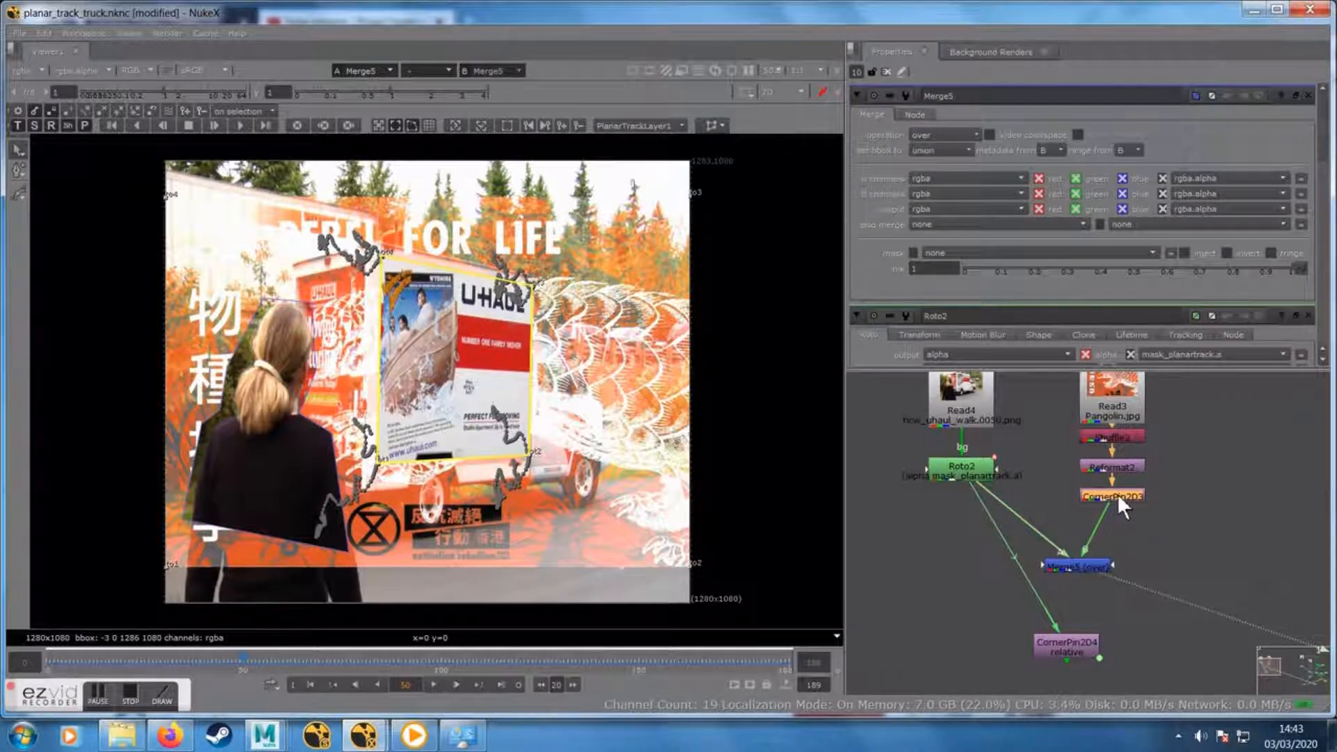
{"action": "double_click", "coordinate": [1117, 495]}
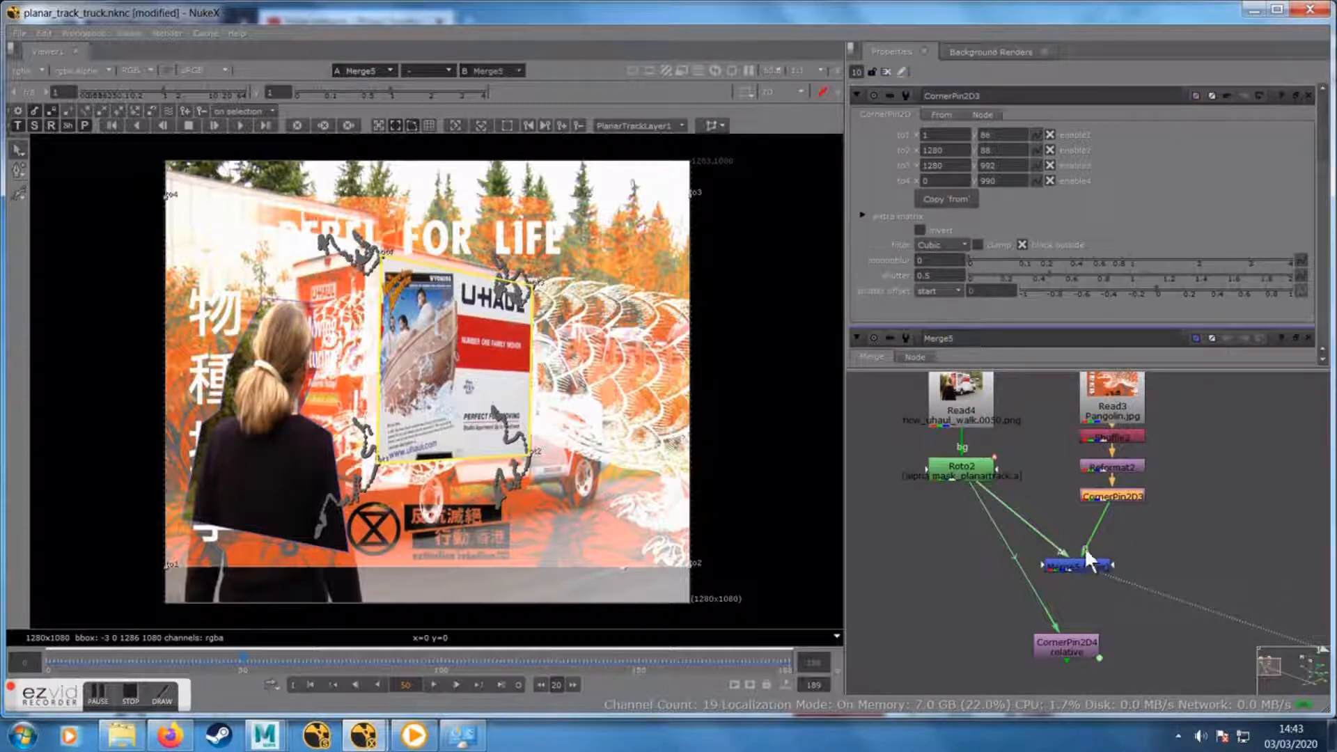
{"action": "left_click_drag", "start_coordinate": [1085, 551], "coordinate": [1113, 498]}
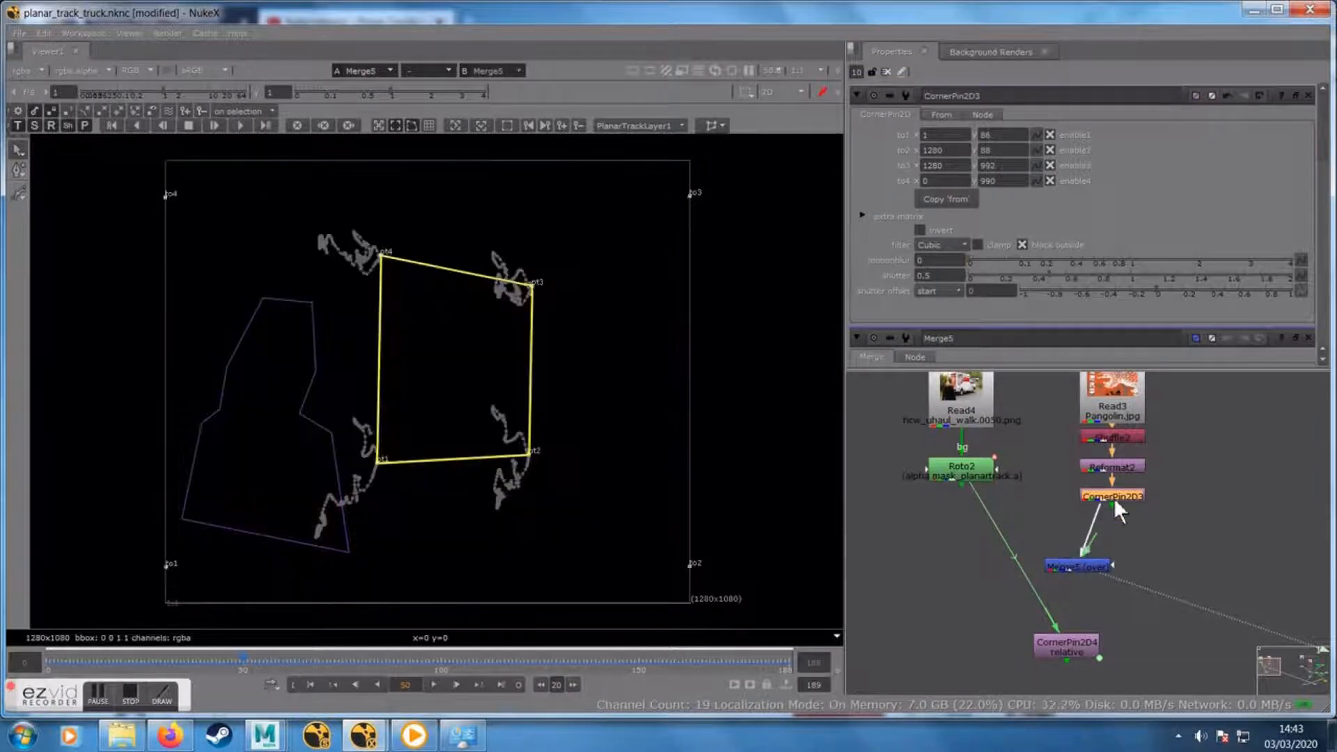
{"action": "left_click_drag", "start_coordinate": [1021, 487], "coordinate": [964, 468]}
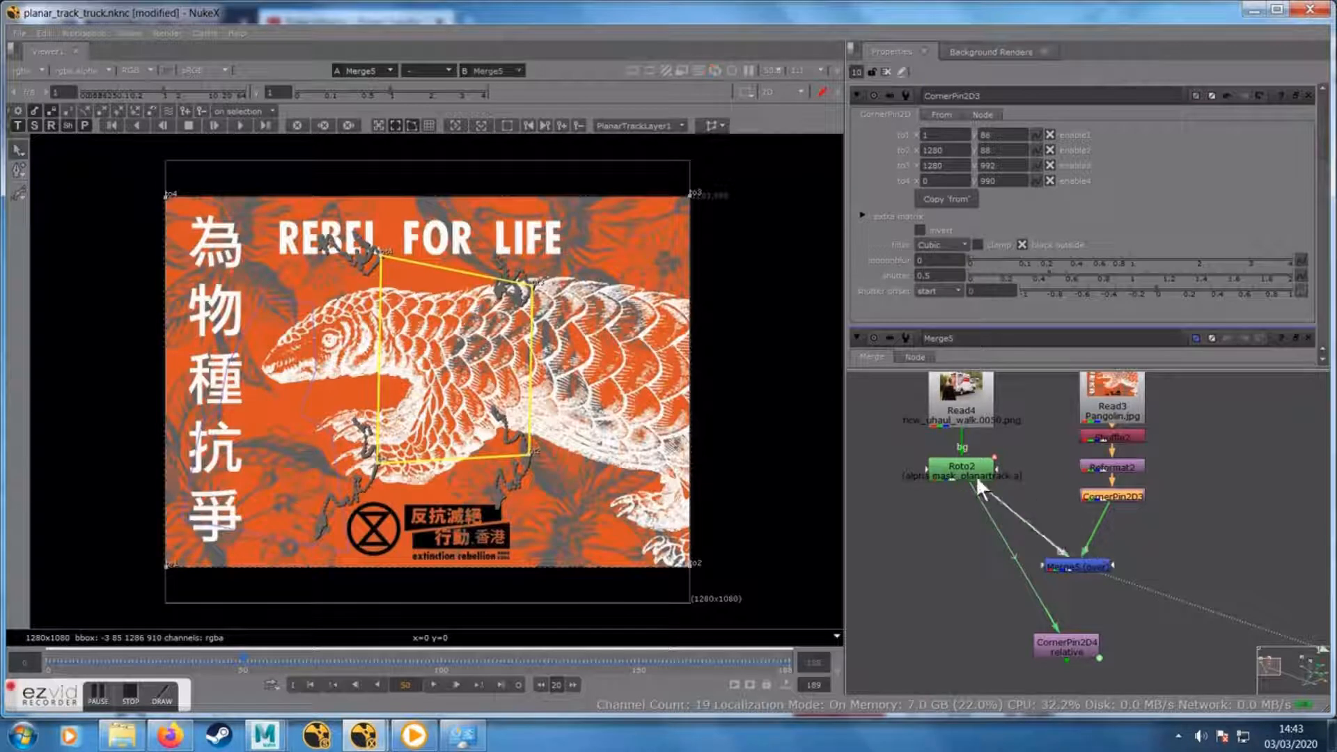
{"action": "left_click", "coordinate": [1060, 564]}
{"action": "left_click", "coordinate": [1065, 569]}
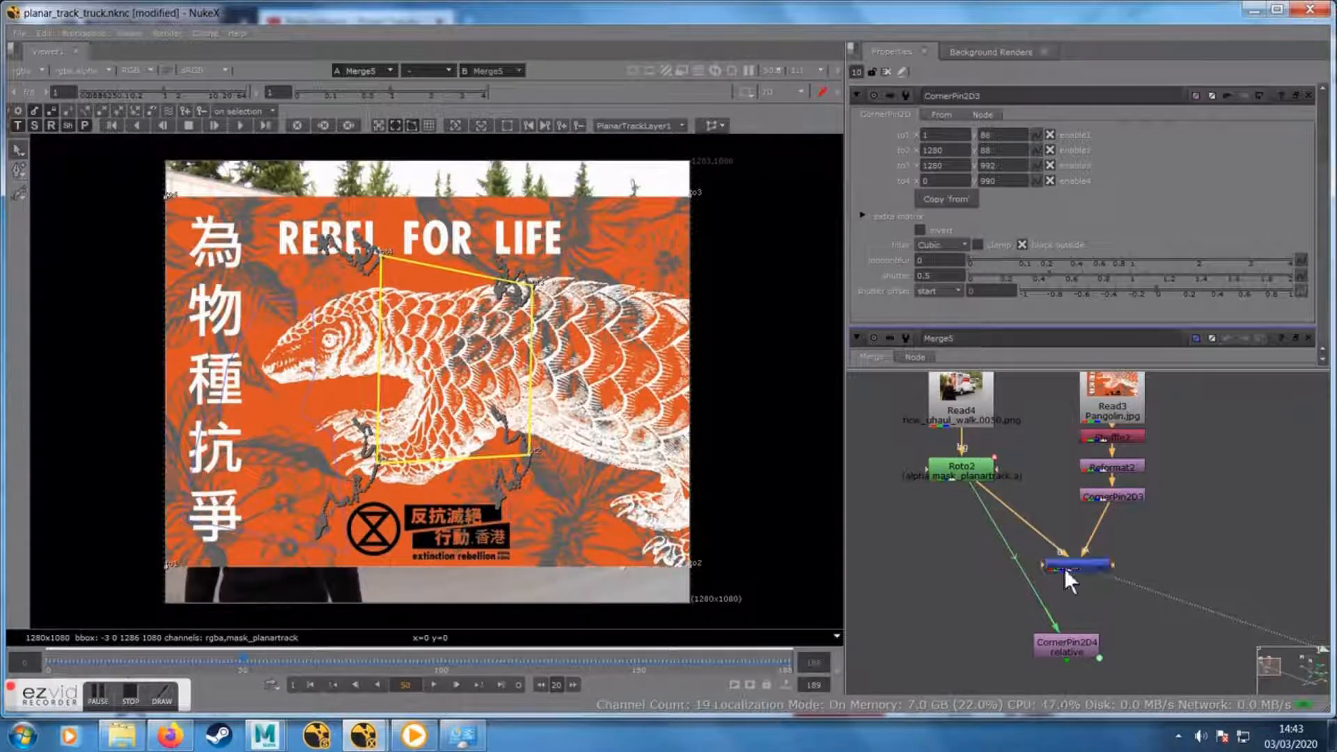
Move CornerPin2D3's to4, to3, to2 and to1 points onto the tracked plane's corners, about (524, 847), (896, 774), (885, 365) and (519, 339)
{"action": "left_click", "coordinate": [1106, 495]}
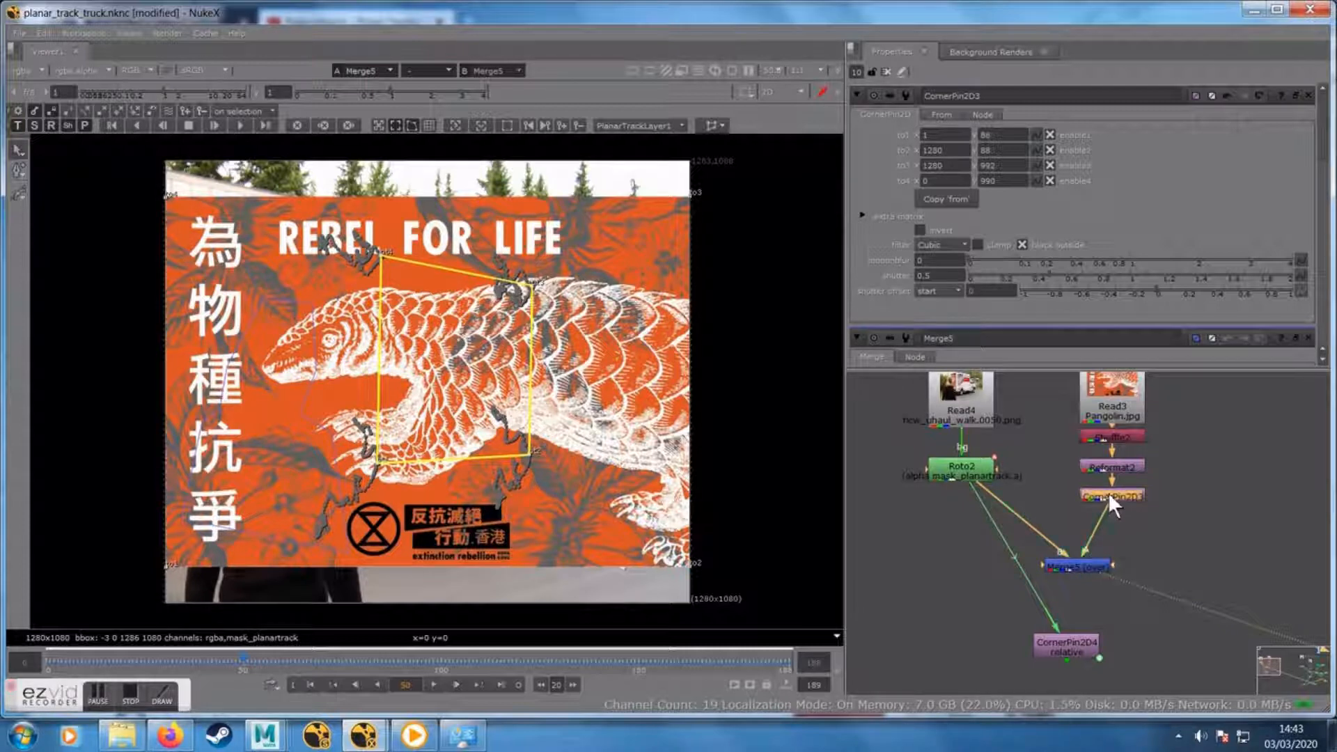
{"action": "scroll", "coordinate": [502, 314], "scroll_direction": "up", "scroll_amount": 2}
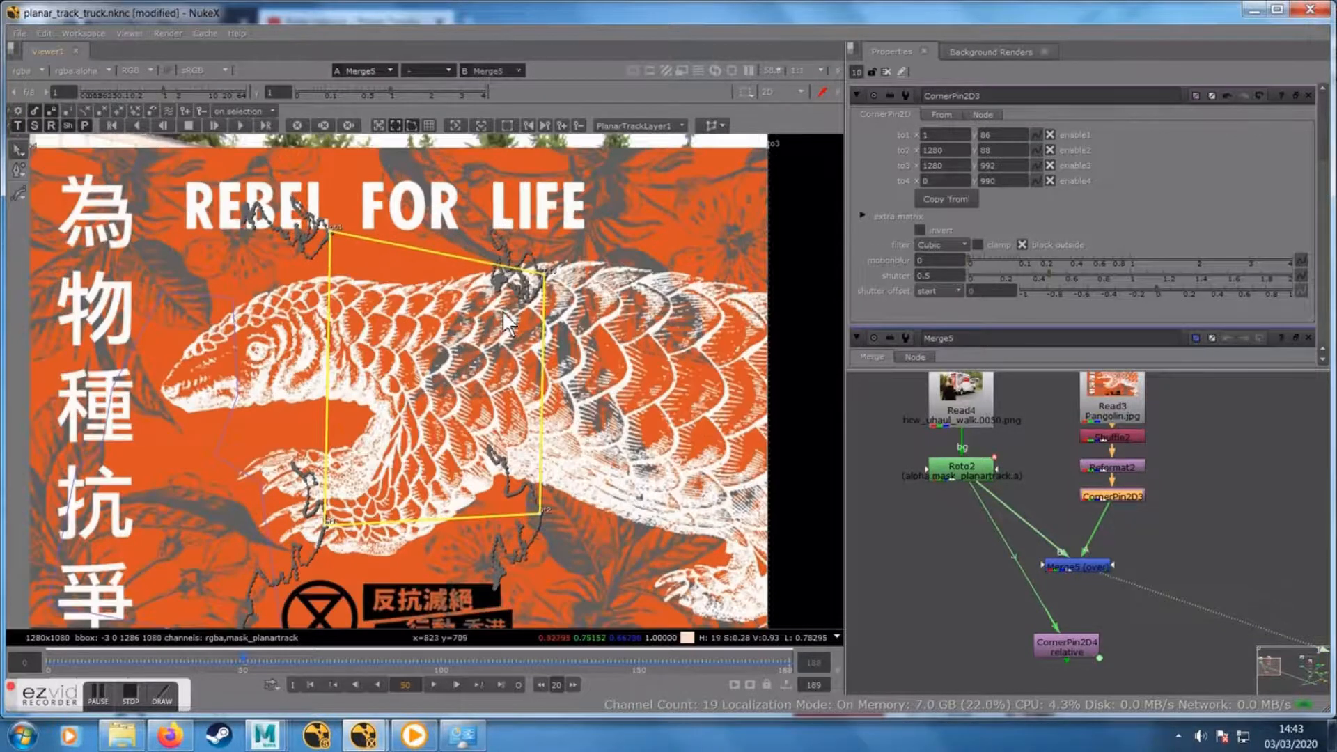
{"action": "scroll", "coordinate": [410, 292], "scroll_direction": "down", "scroll_amount": 1}
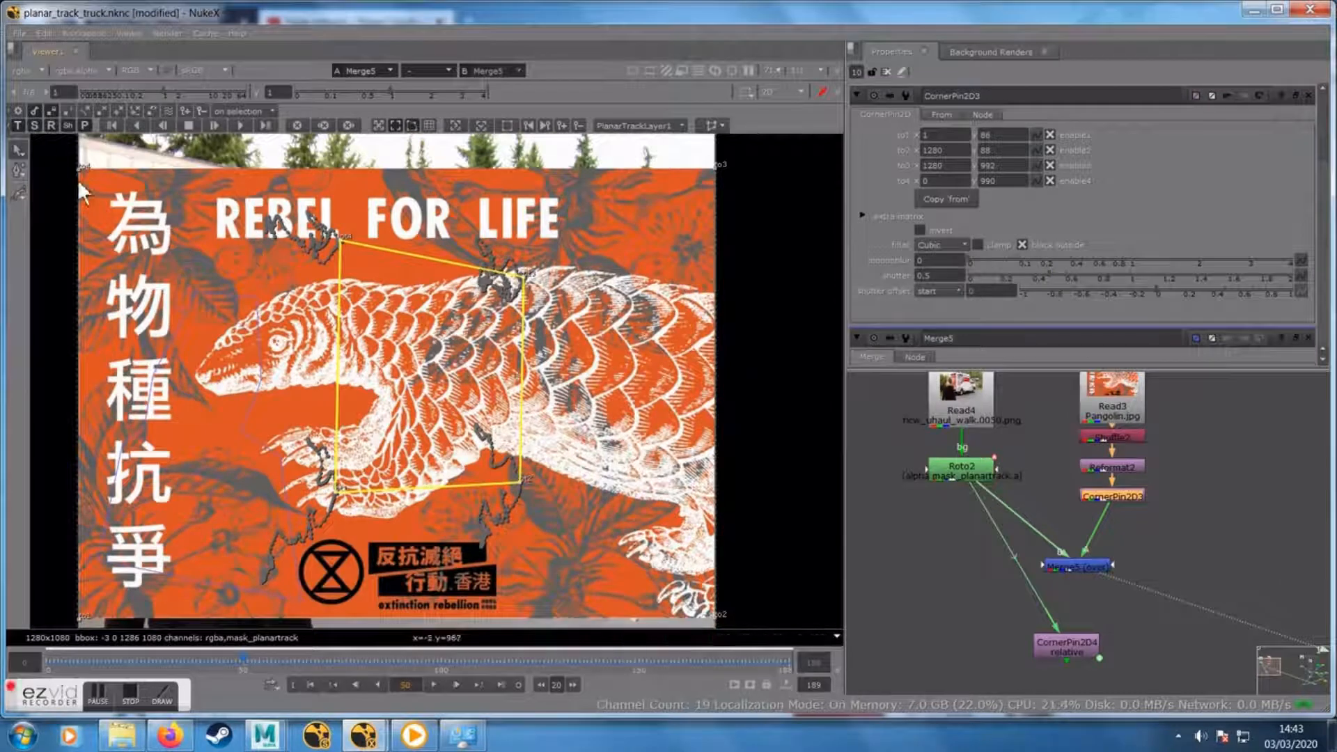
{"action": "left_click_drag", "start_coordinate": [77, 167], "coordinate": [337, 238]}
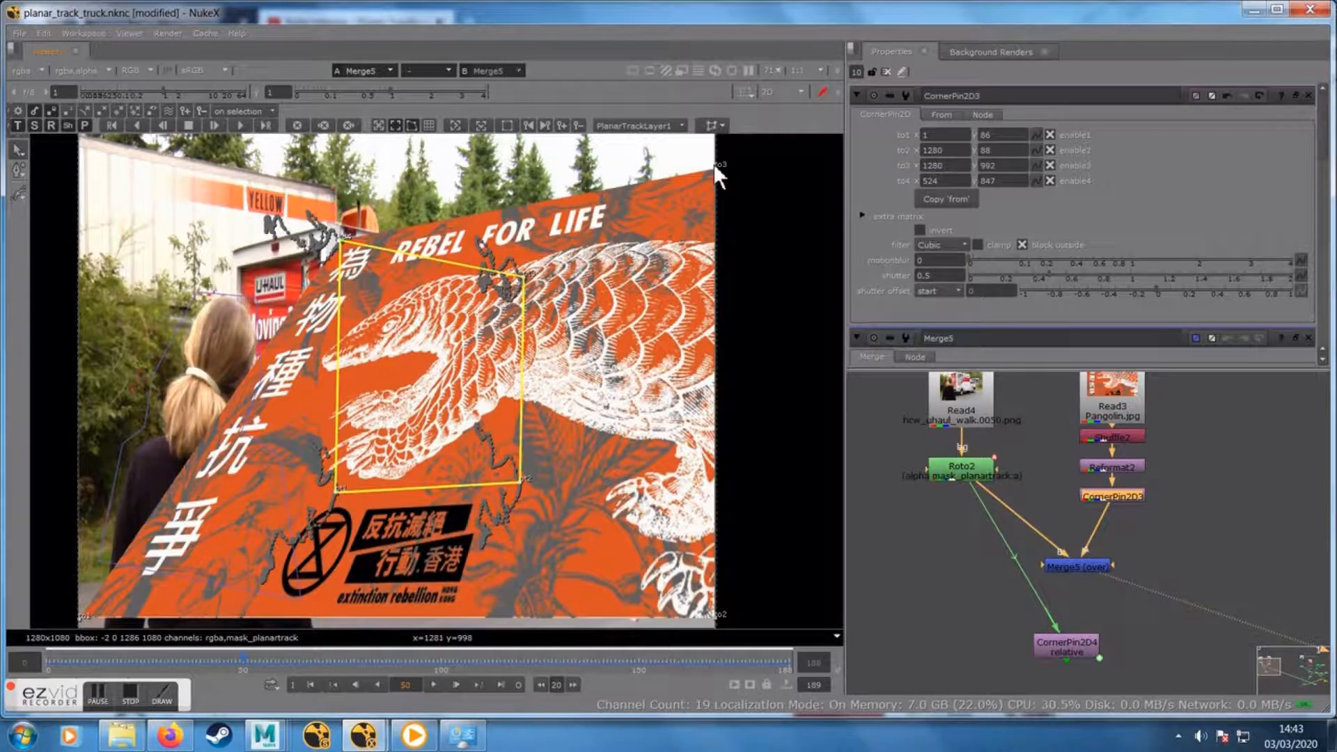
{"action": "left_click_drag", "start_coordinate": [713, 163], "coordinate": [524, 275]}
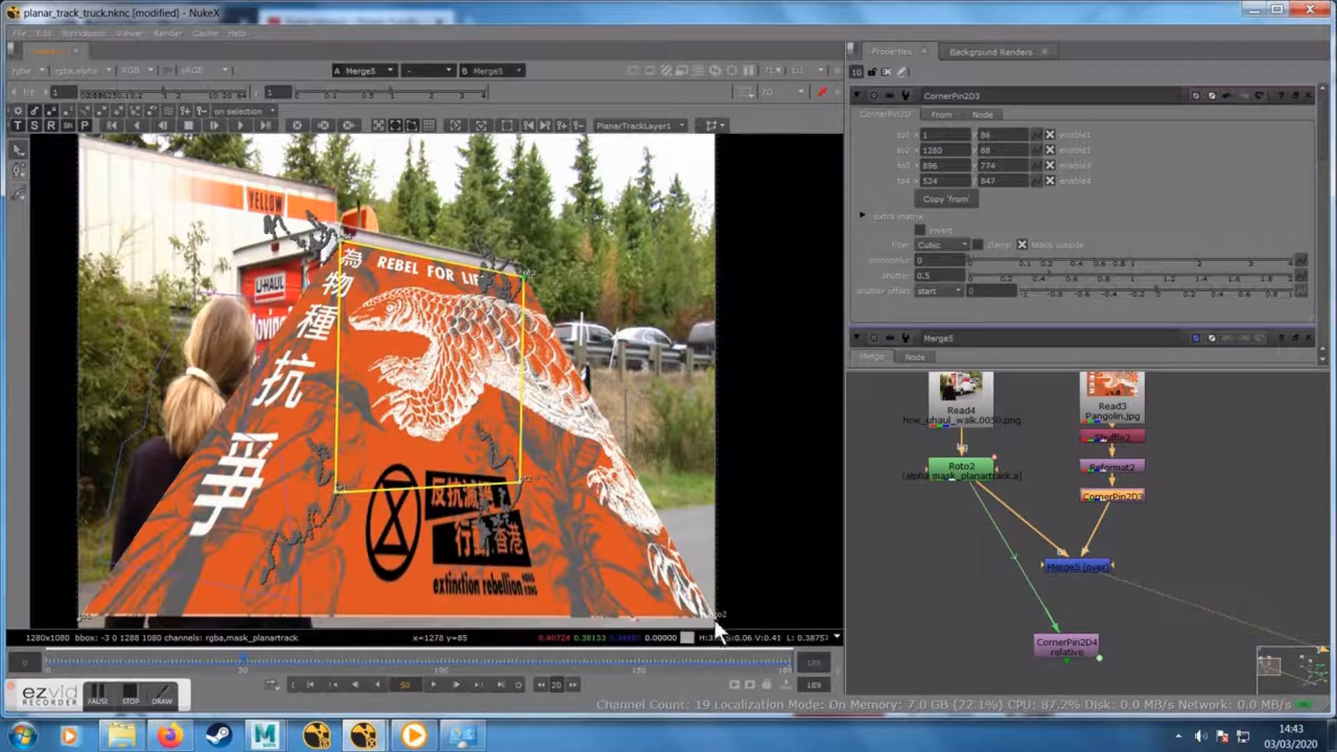
{"action": "left_click_drag", "start_coordinate": [714, 617], "coordinate": [517, 482]}
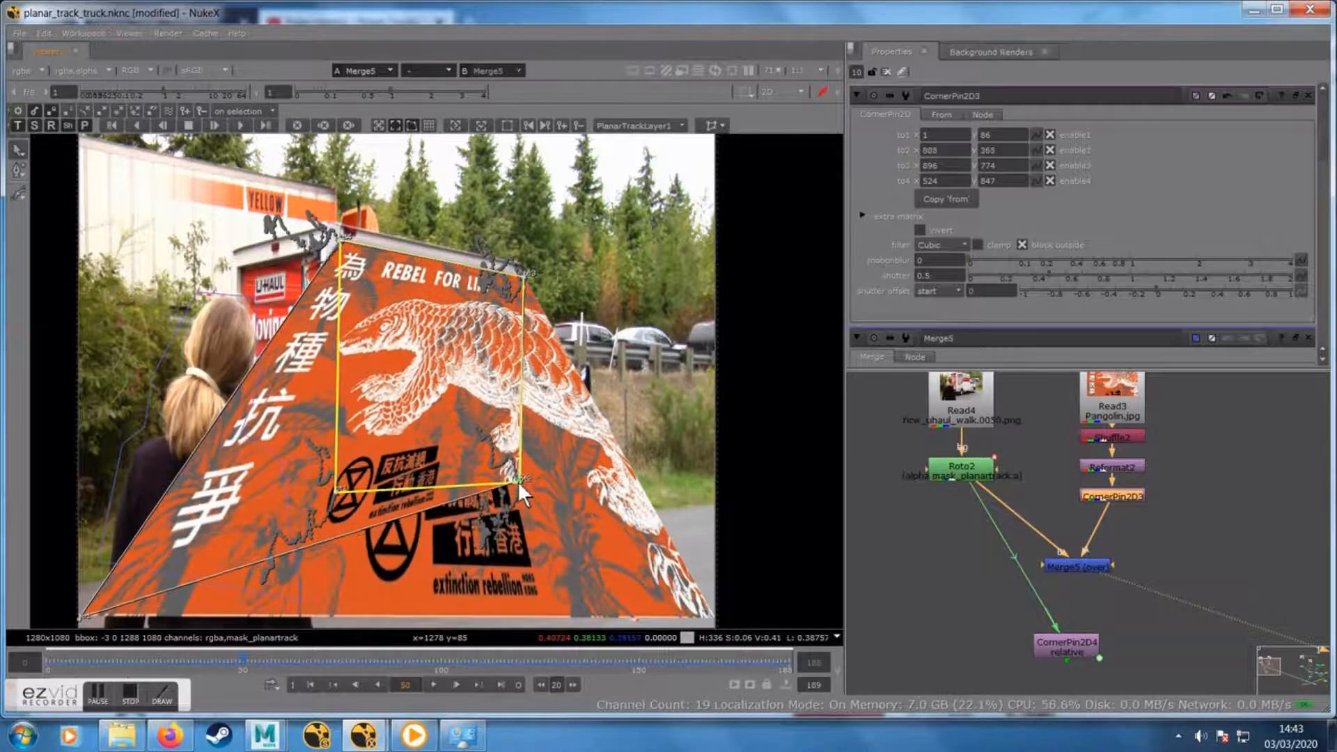
{"action": "left_click_drag", "start_coordinate": [77, 616], "coordinate": [335, 490]}
Examine how closely the pinned image's edges and upper-left corner follow the tracked plane on the truck
{"action": "scroll", "coordinate": [406, 418], "scroll_direction": "up", "scroll_amount": 4}
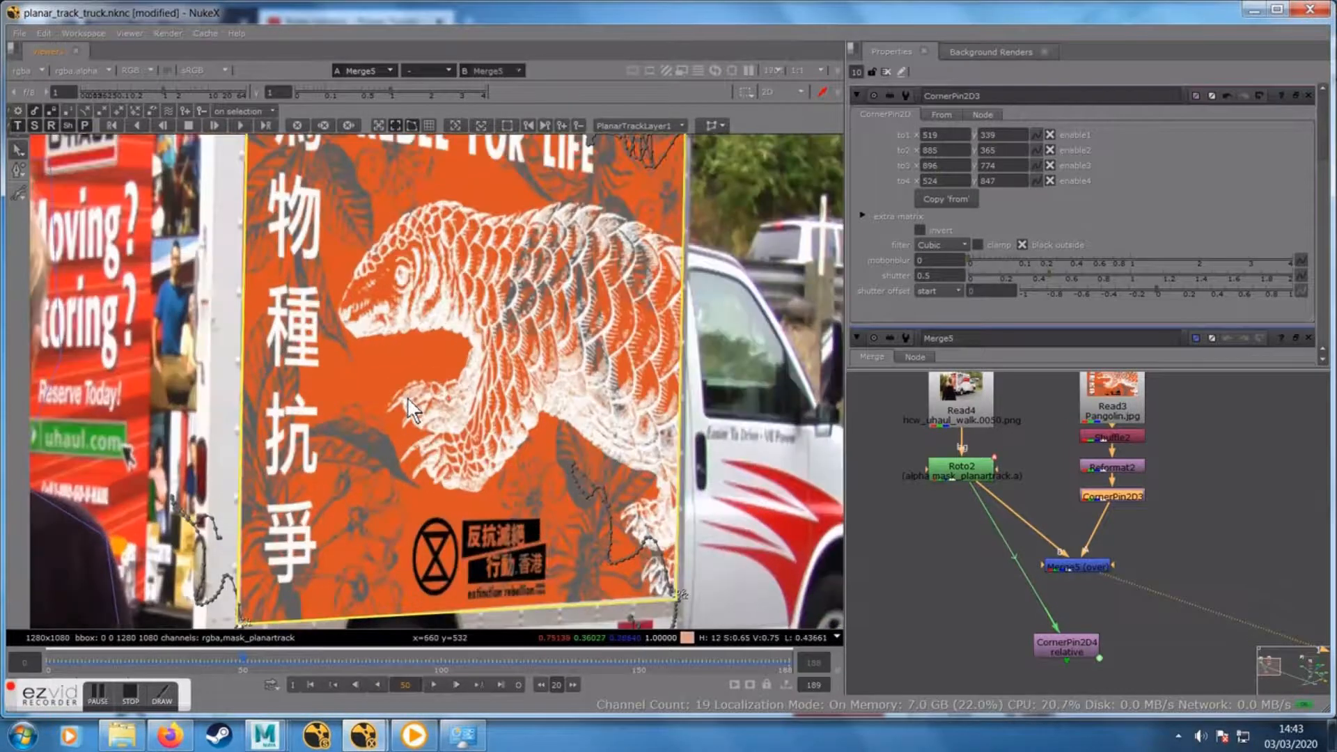
{"action": "scroll", "coordinate": [544, 362], "scroll_direction": "down", "scroll_amount": 2}
{"action": "scroll", "coordinate": [545, 334], "scroll_direction": "up", "scroll_amount": 1}
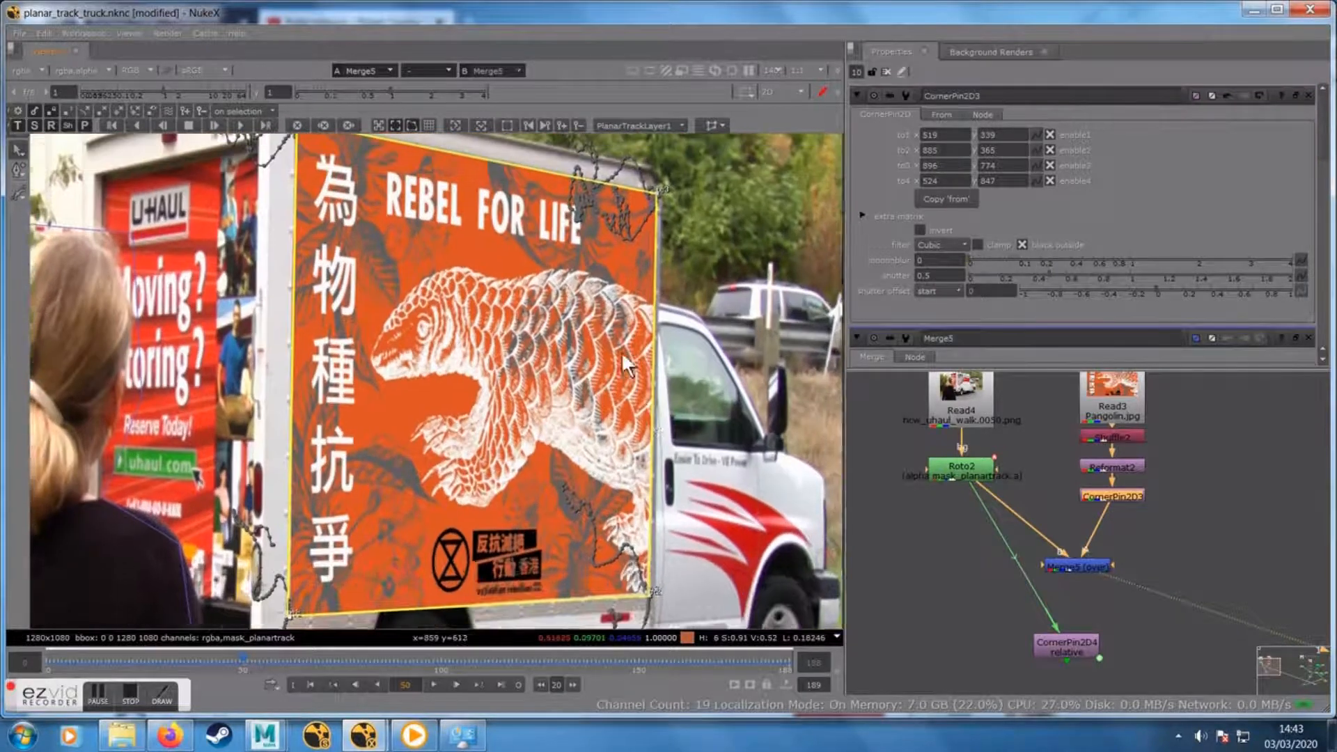
{"action": "left_click_drag", "start_coordinate": [545, 188], "coordinate": [667, 387]}
{"action": "scroll", "coordinate": [414, 370], "scroll_direction": "up", "scroll_amount": 4}
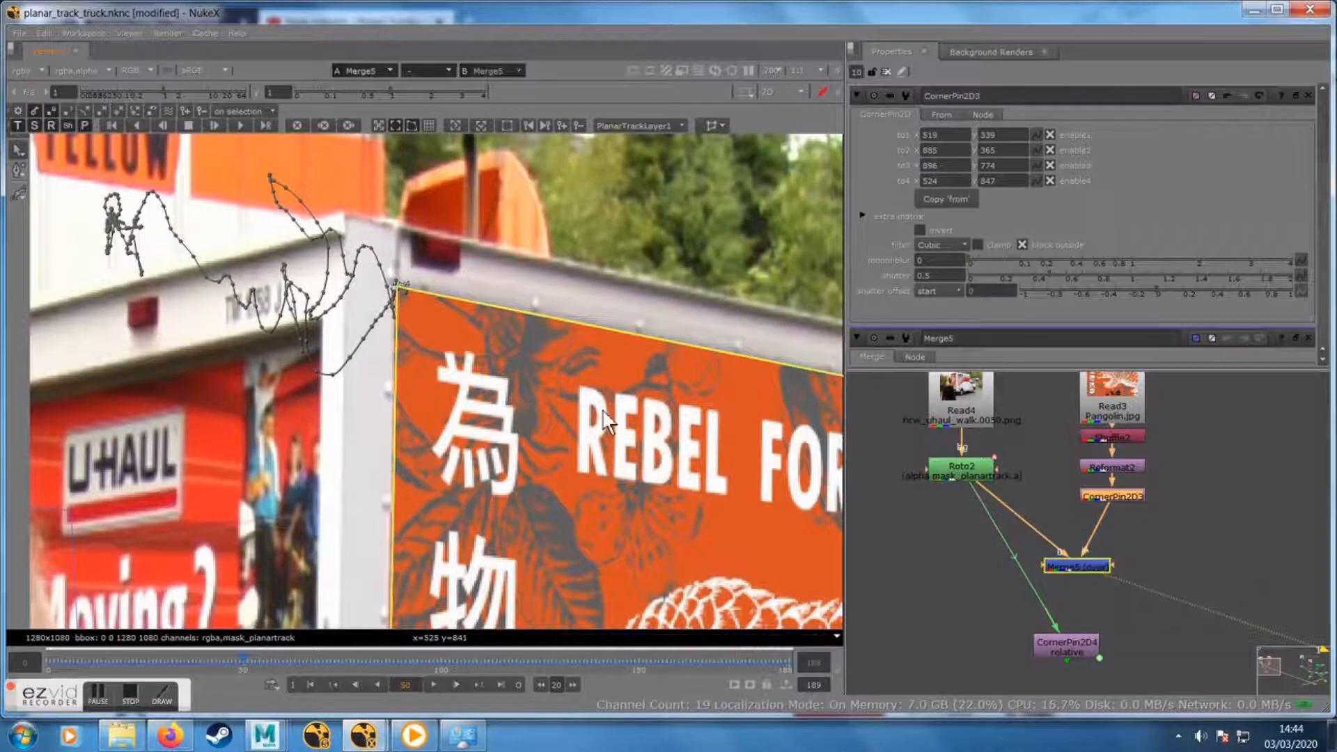
Nudge CornerPin2D3's to3 point to about (895.2, 774.4) at the upper front corner of the truck's side
{"action": "left_click_drag", "start_coordinate": [601, 411], "coordinate": [197, 360]}
{"action": "left_click_drag", "start_coordinate": [606, 434], "coordinate": [530, 409]}
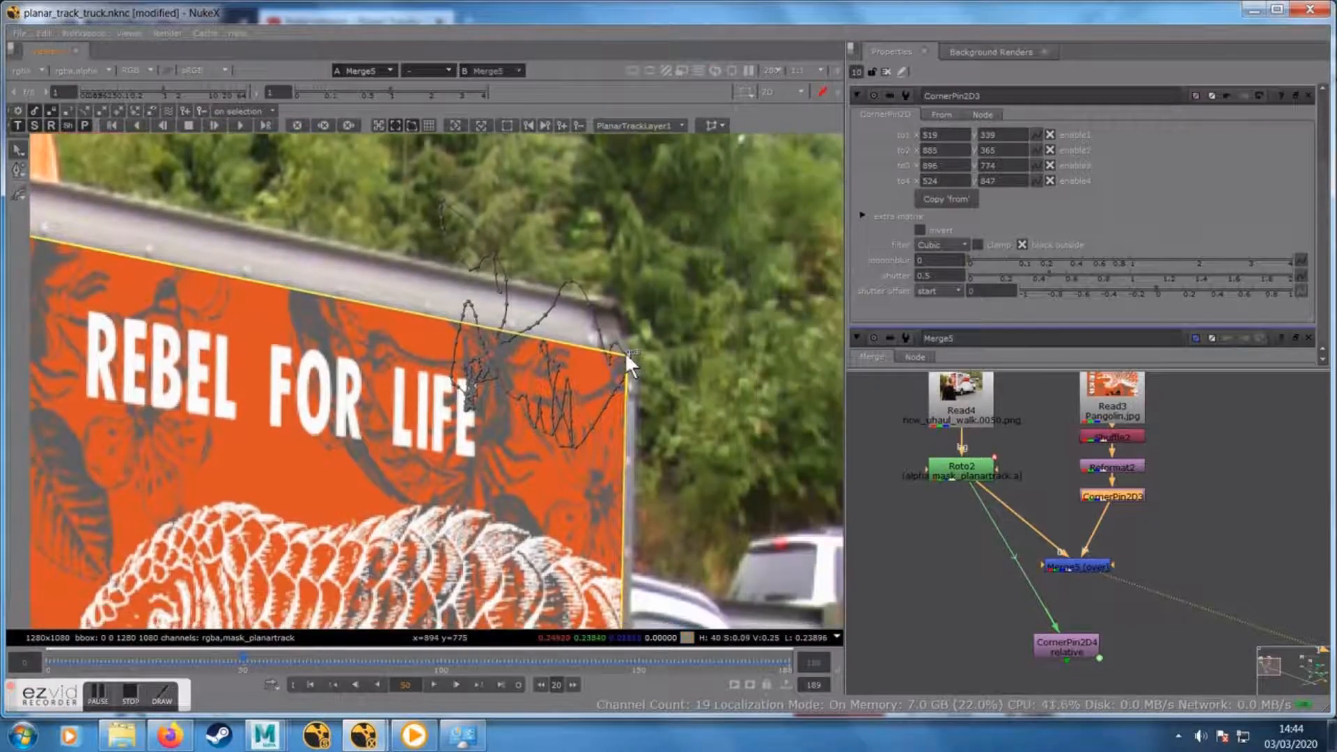
{"action": "left_click_drag", "start_coordinate": [625, 352], "coordinate": [625, 352]}
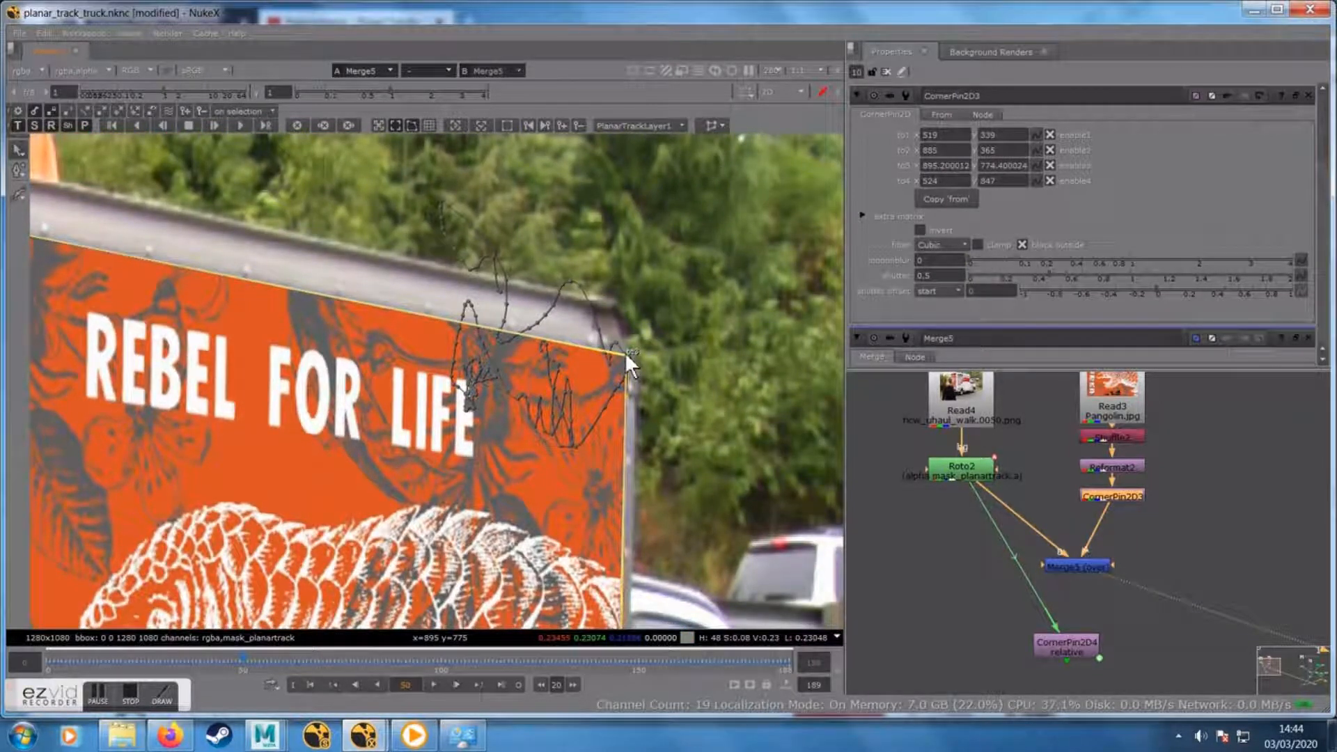
Examine how the pinned image fits the lower corners and bottom edge of the tracked plane on the truck
{"action": "mouse_move", "coordinate": [547, 468]}
{"action": "left_mouse_down"}
{"action": "mouse_move", "coordinate": [562, 340]}
{"action": "mouse_move", "coordinate": [646, 199]}
{"action": "left_mouse_up"}
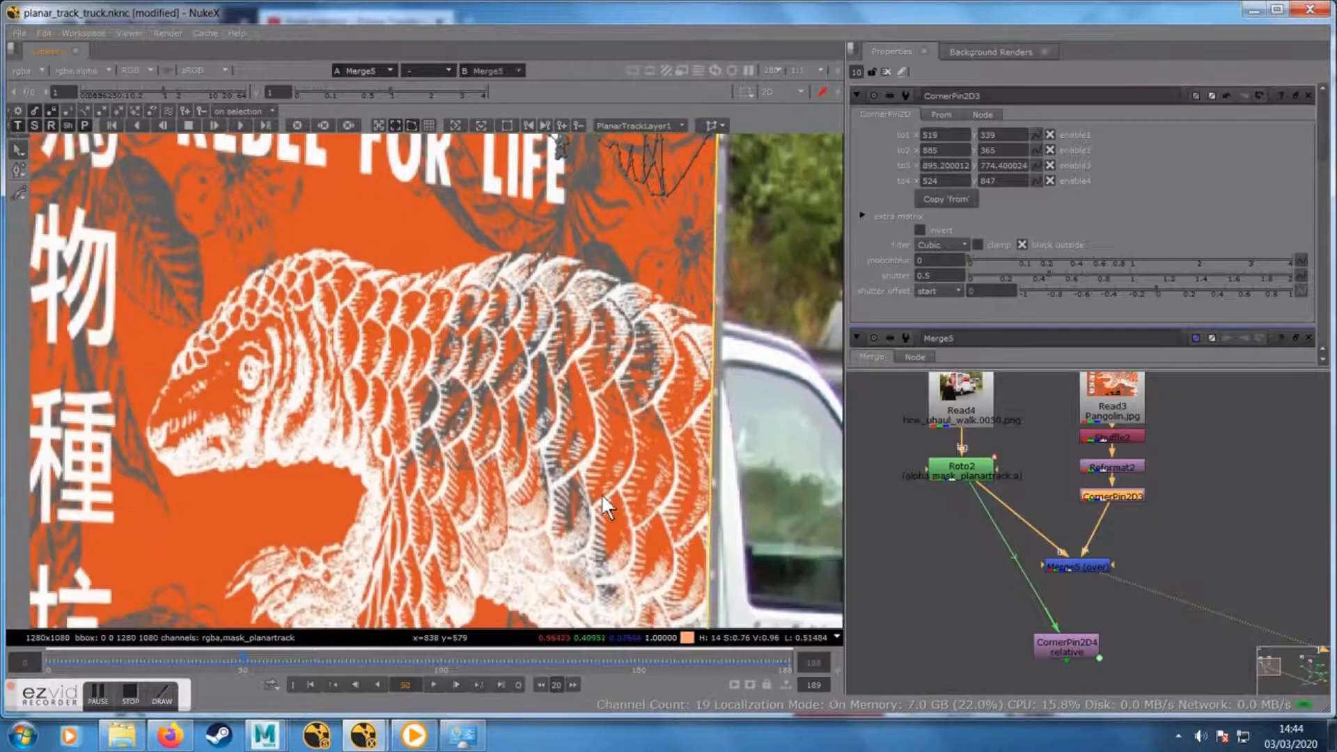
{"action": "left_click_drag", "start_coordinate": [603, 507], "coordinate": [555, 248]}
{"action": "left_click_drag", "start_coordinate": [603, 481], "coordinate": [556, 381]}
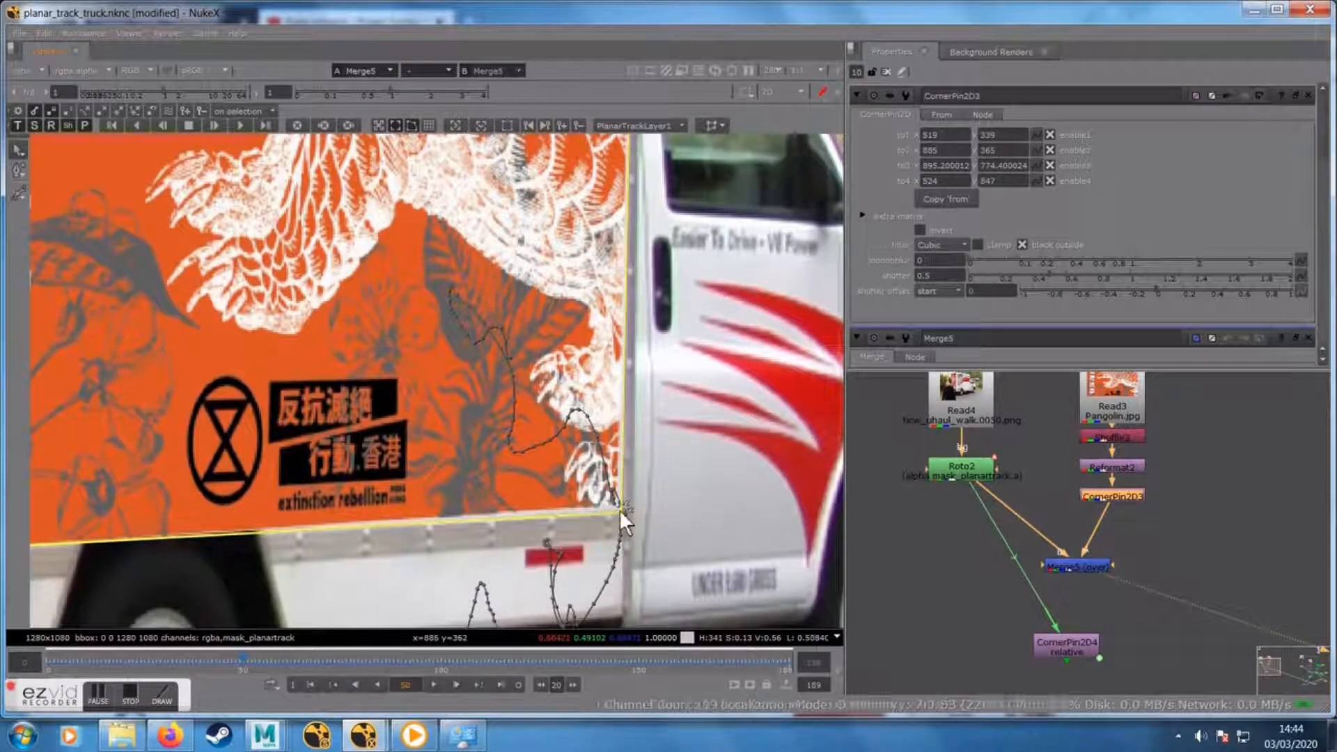
{"action": "left_click_drag", "start_coordinate": [257, 555], "coordinate": [673, 553]}
{"action": "left_click_drag", "start_coordinate": [313, 547], "coordinate": [316, 549]}
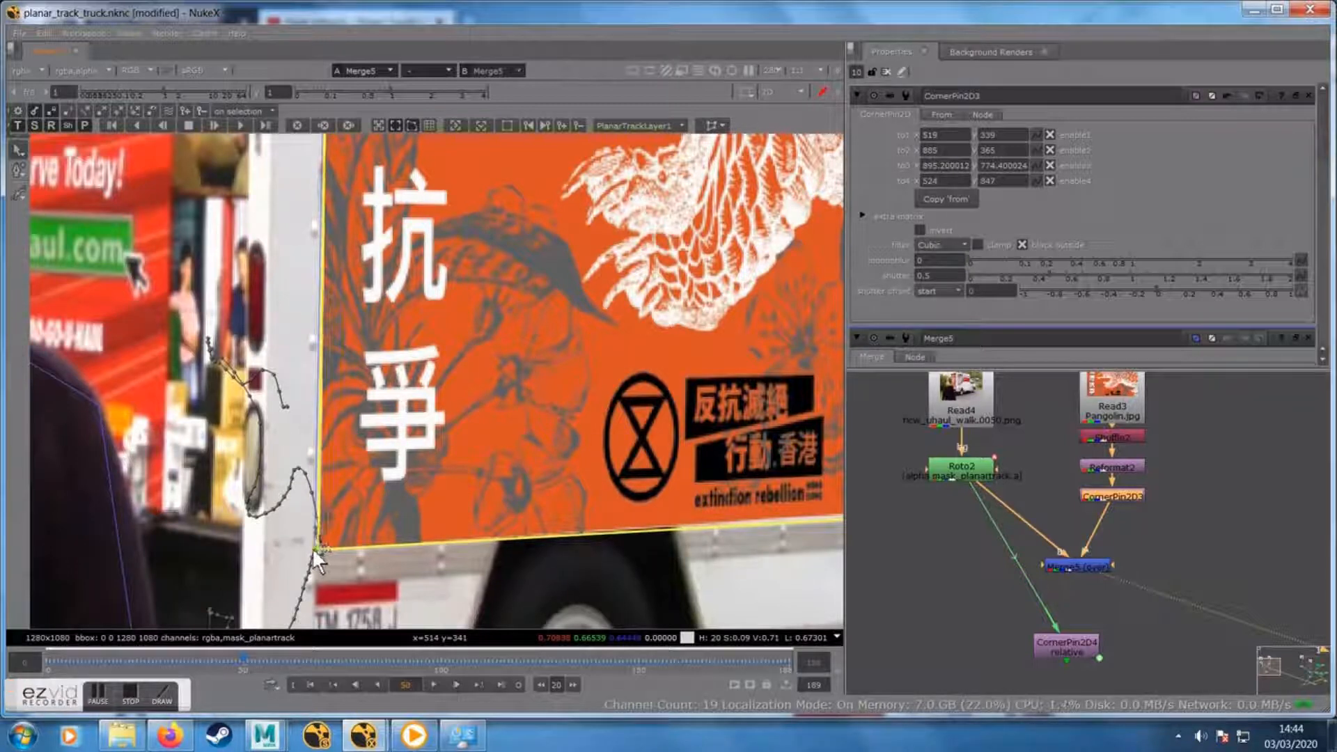
{"action": "scroll", "coordinate": [543, 460], "scroll_direction": "down", "scroll_amount": 2}
{"action": "scroll", "coordinate": [542, 457], "scroll_direction": "down", "scroll_amount": 1}
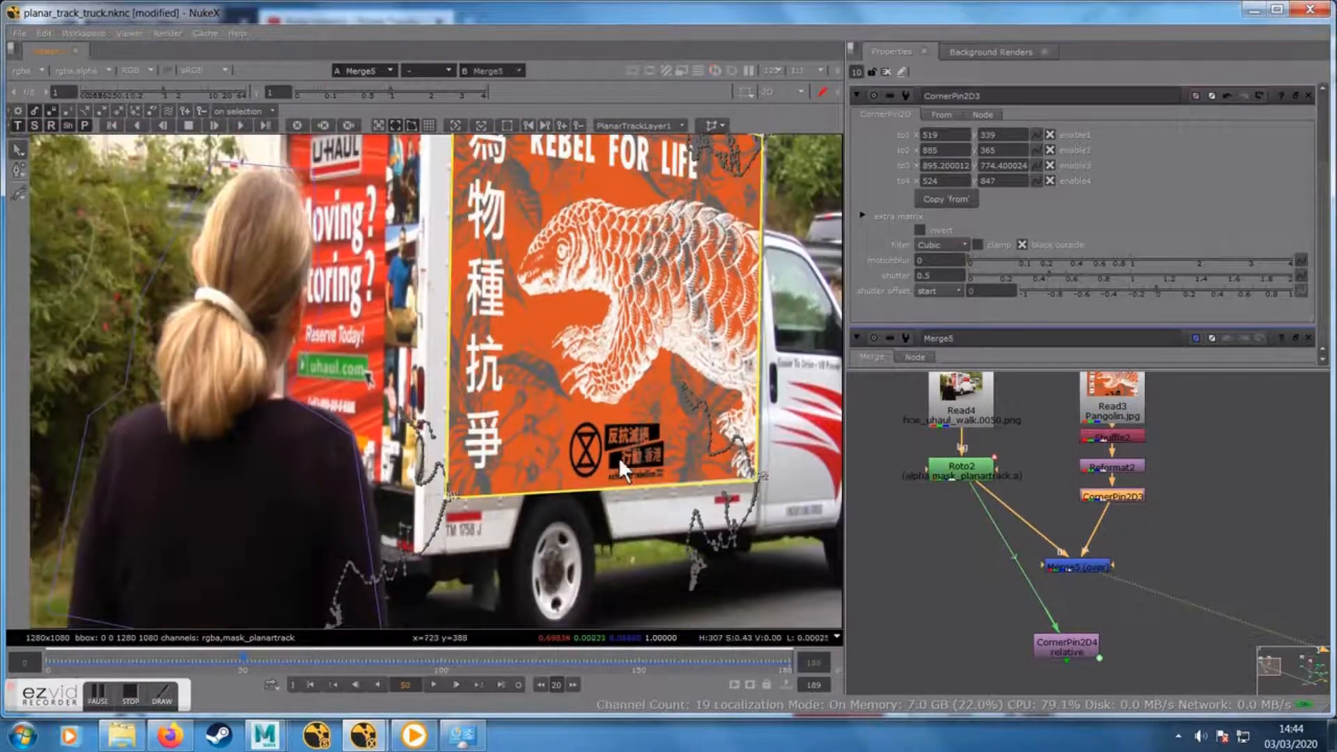
{"action": "left_click_drag", "start_coordinate": [619, 458], "coordinate": [539, 517]}
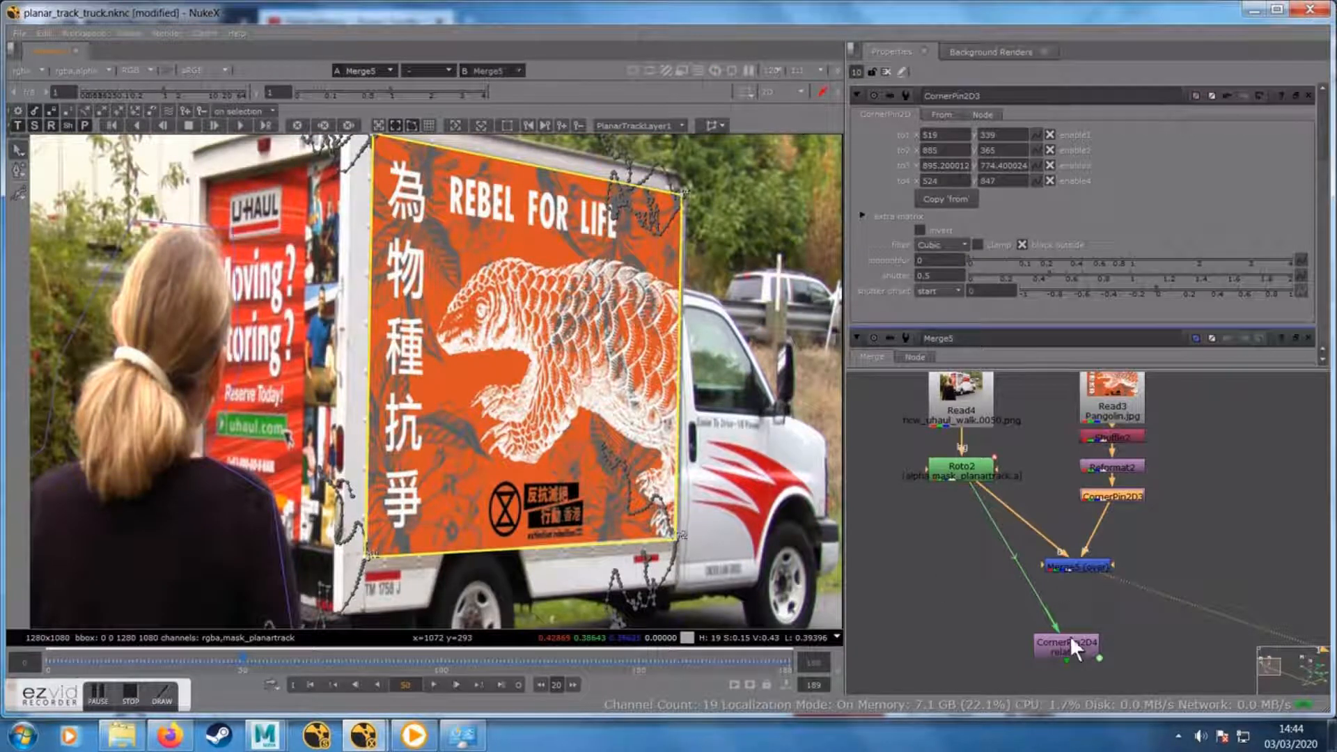
Insert the relative CornerPin2D4 node between CornerPin2D3 and Merge5, moving Merge5 down to make room
{"action": "left_click_drag", "start_coordinate": [1077, 575], "coordinate": [1079, 595]}
{"action": "left_click_drag", "start_coordinate": [1046, 649], "coordinate": [1119, 542]}
{"action": "left_click_drag", "start_coordinate": [1077, 596], "coordinate": [1068, 633]}
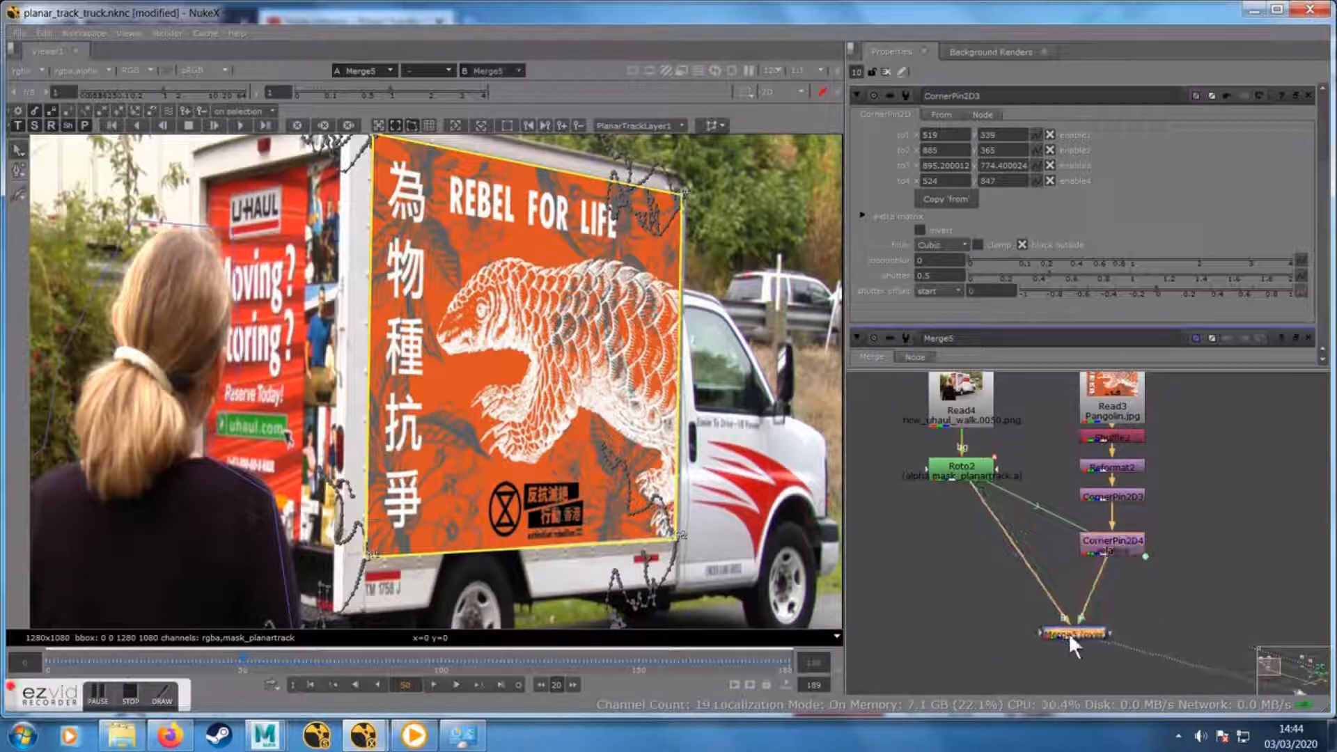
Scrub and play the shot from about frame 25 to check that the Pangolin image follows the truck's side
{"action": "left_click", "coordinate": [252, 660]}
{"action": "left_click_drag", "start_coordinate": [259, 661], "coordinate": [399, 661]}
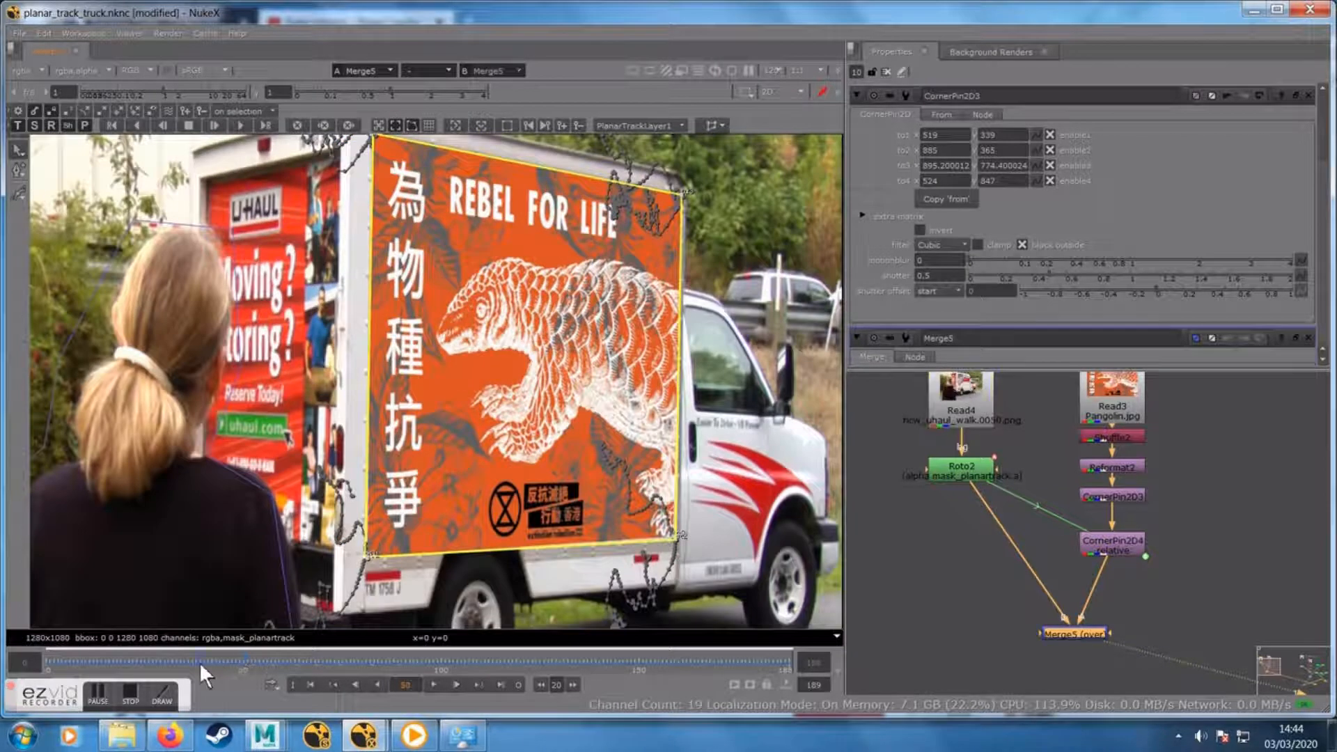
{"action": "left_click_drag", "start_coordinate": [199, 662], "coordinate": [145, 654]}
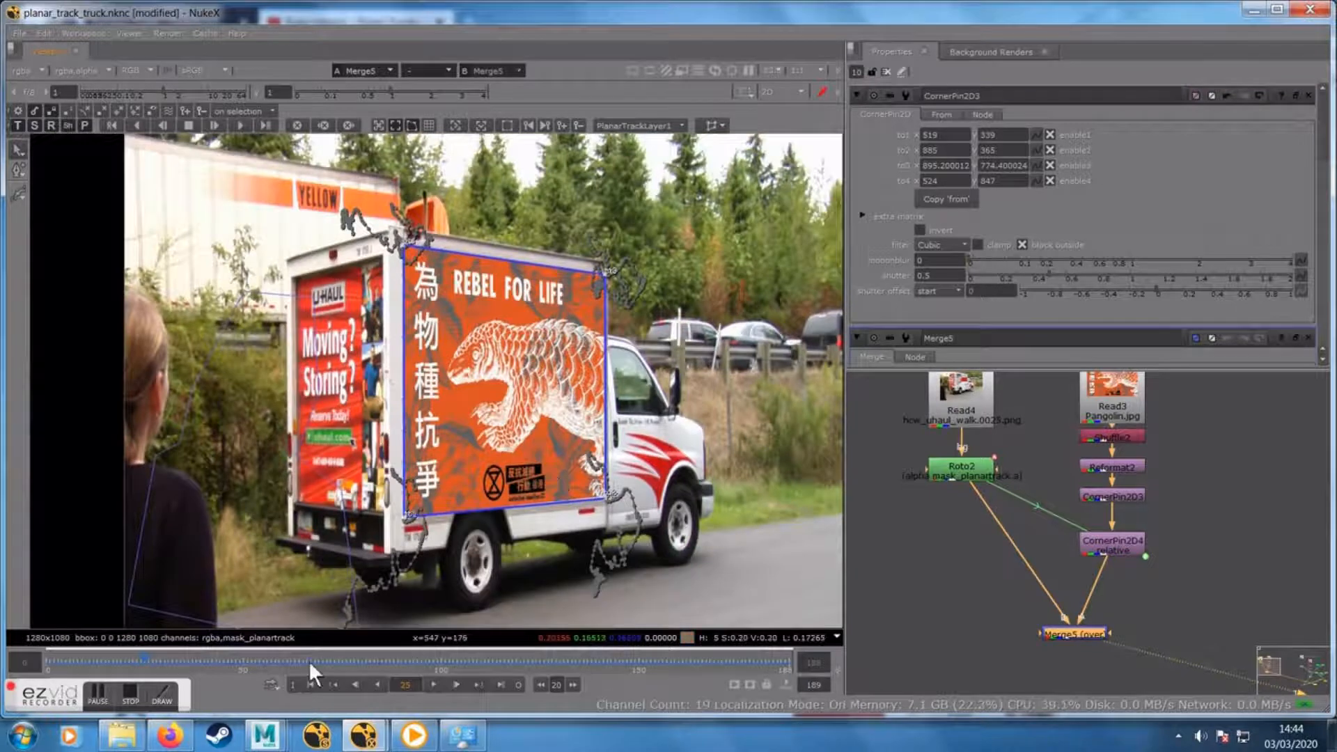
{"action": "left_click_drag", "start_coordinate": [308, 662], "coordinate": [145, 659]}
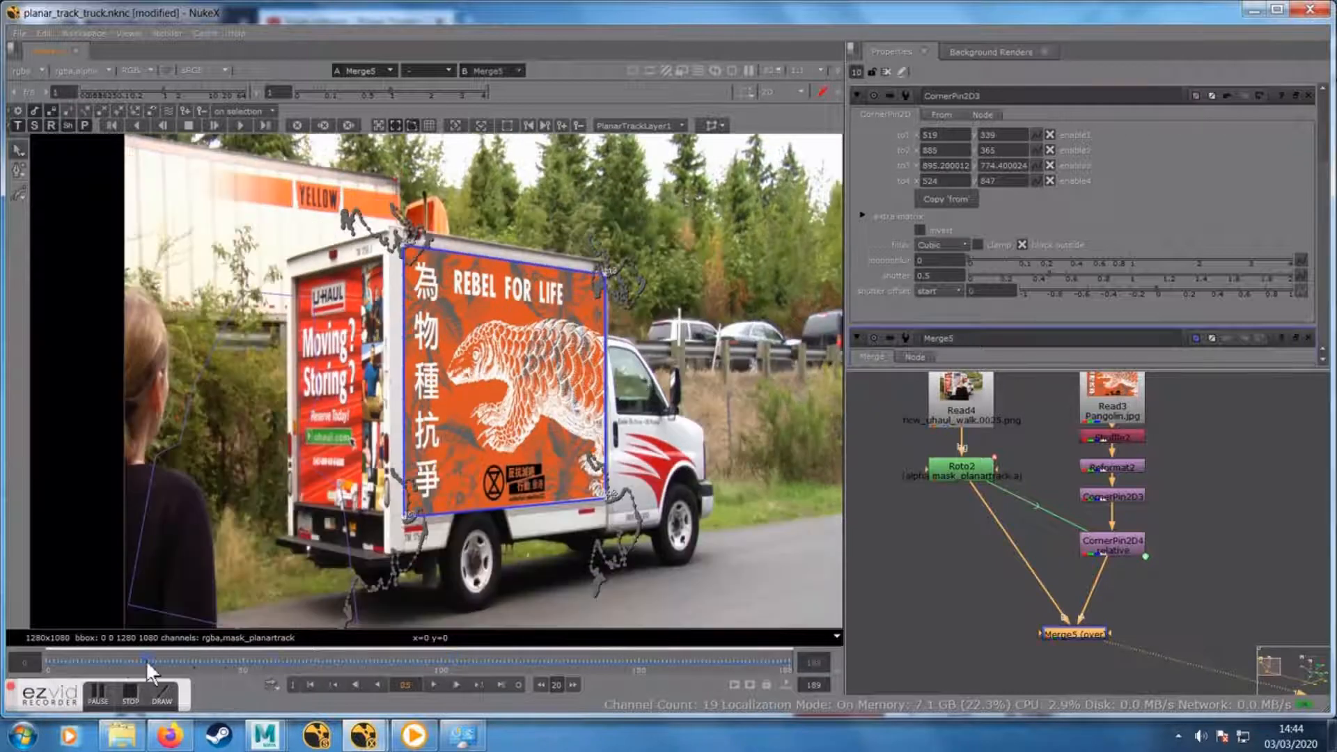
{"action": "left_click", "coordinate": [433, 684]}
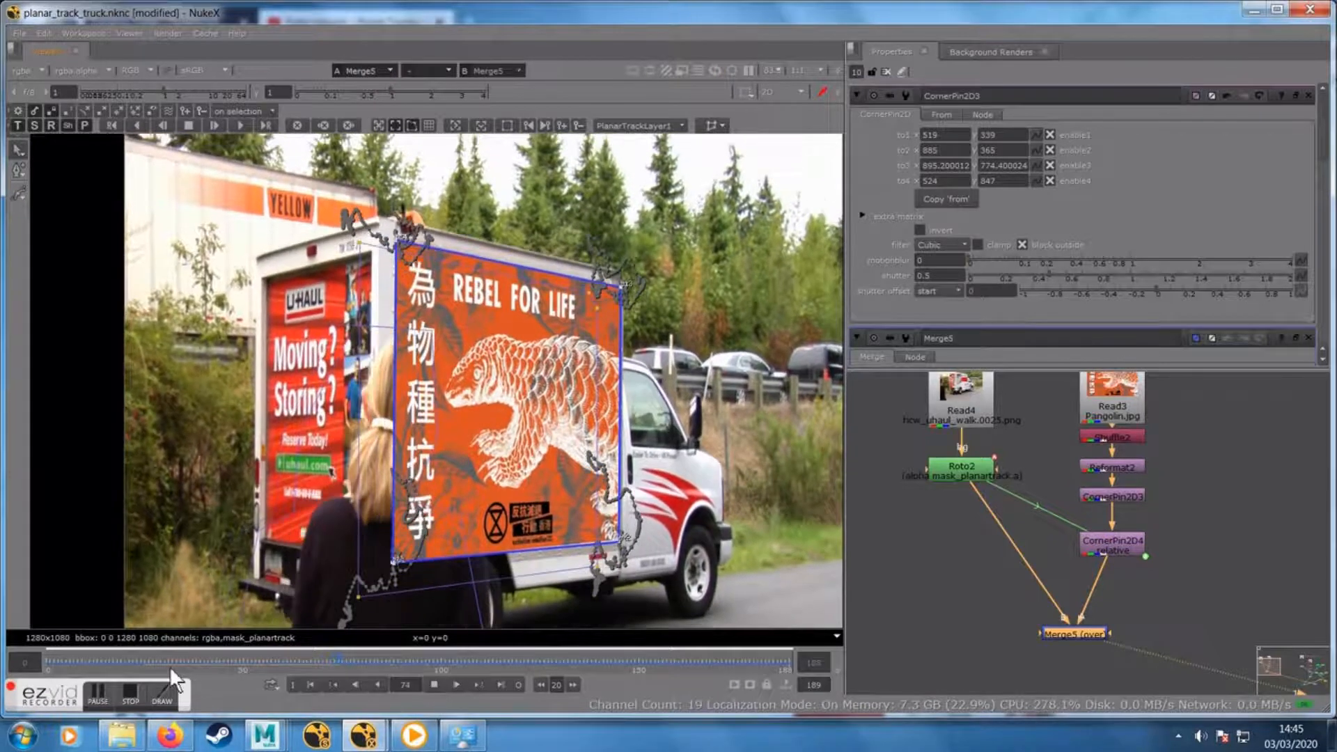
{"action": "left_click", "coordinate": [152, 661]}
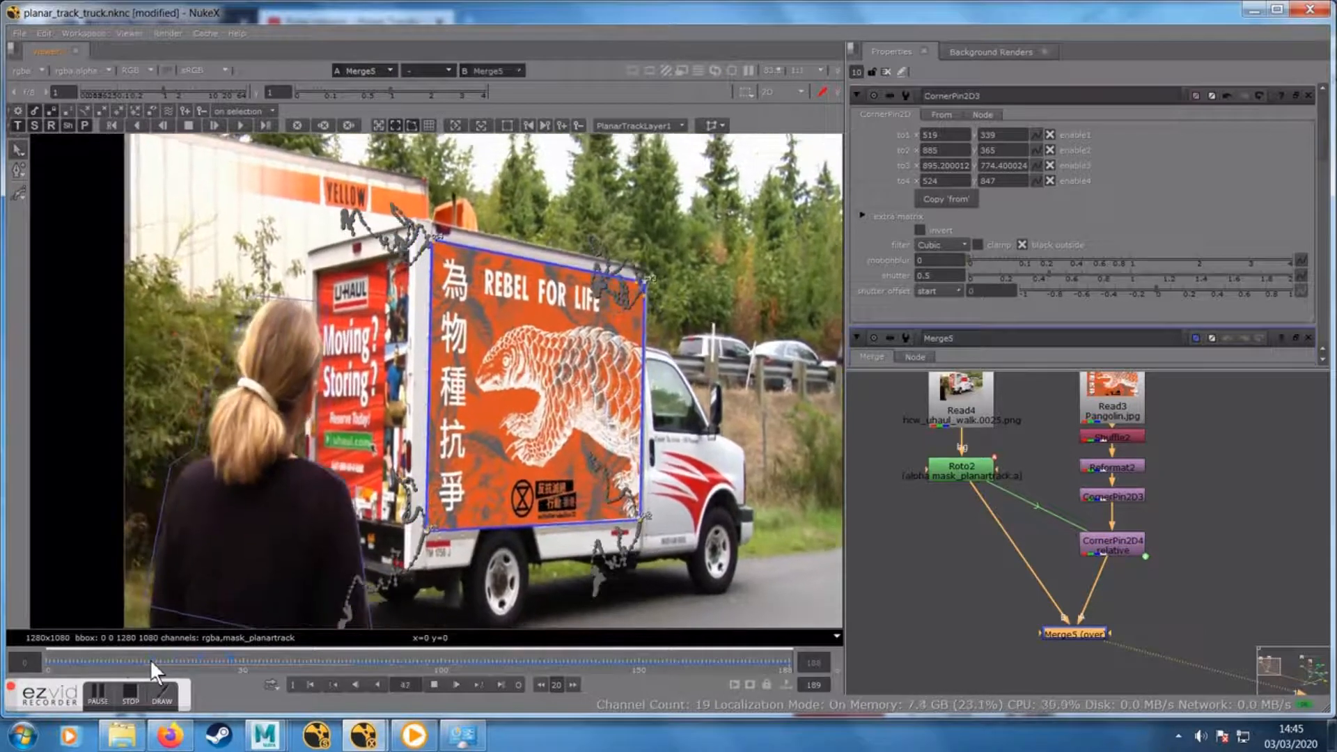
{"action": "left_click", "coordinate": [155, 660]}
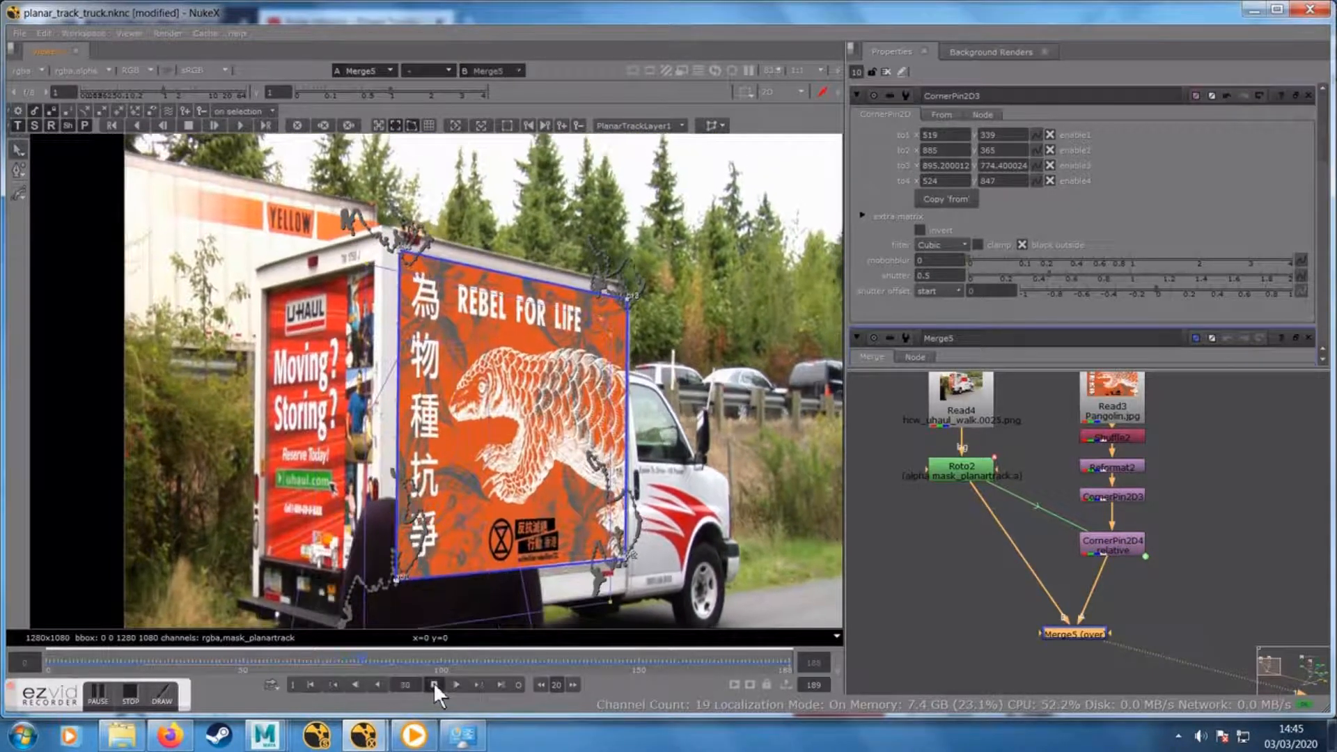
{"action": "left_click", "coordinate": [433, 684]}
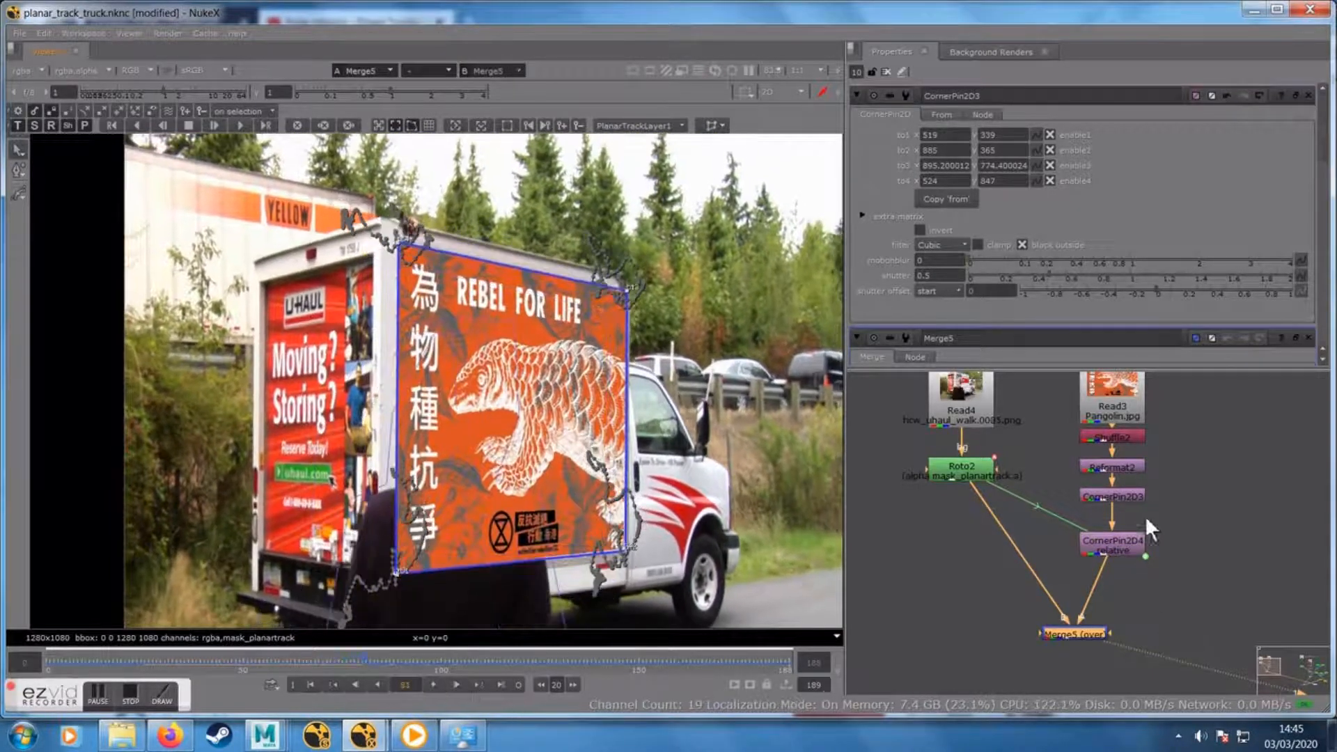
Close all open node properties to clear the tracking overlays from the viewer
{"action": "left_click", "coordinate": [1310, 94]}
{"action": "left_click", "coordinate": [1310, 93]}
{"action": "left_click", "coordinate": [1310, 94]}
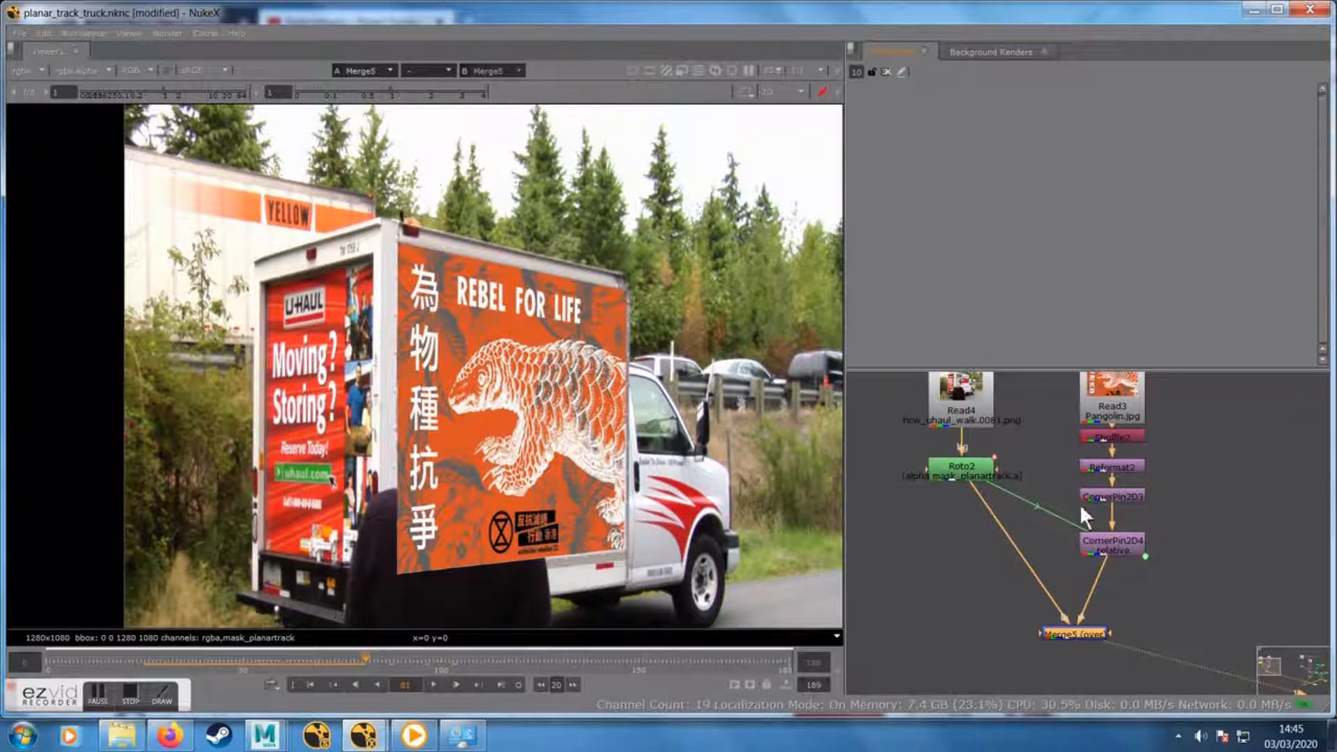
{"action": "left_click_drag", "start_coordinate": [1026, 448], "coordinate": [1030, 463]}
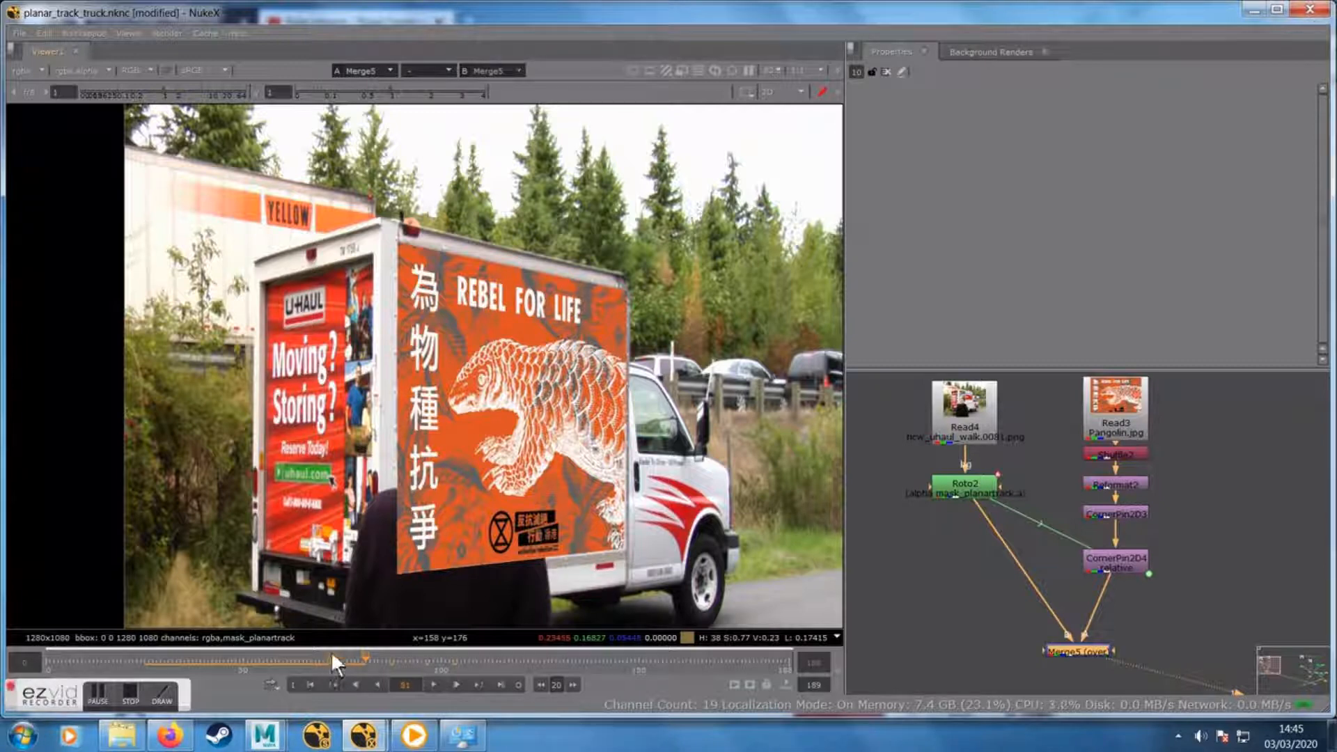
Compare the original Read4 footage with the Merge5 result at frame 46, checking the lower edge and upper front corner of the truck's side
{"action": "left_click_drag", "start_coordinate": [265, 662], "coordinate": [225, 659]}
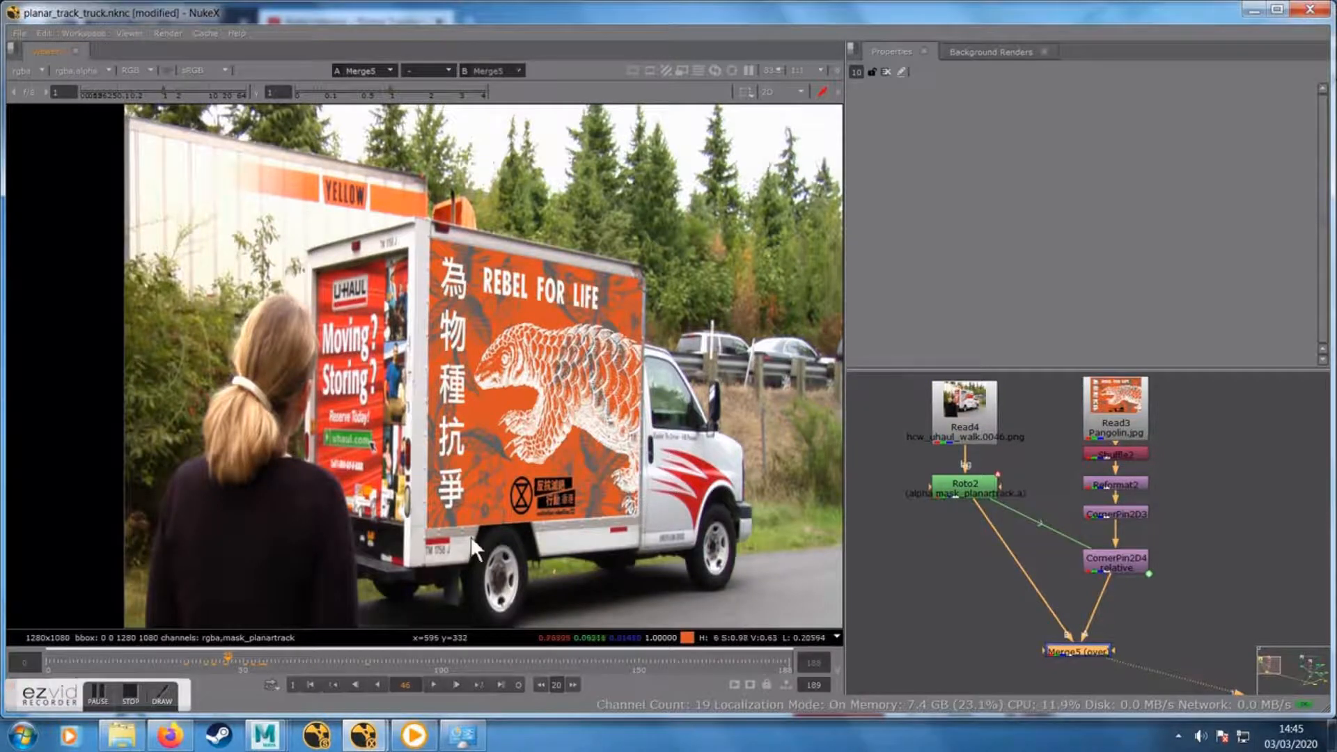
{"action": "scroll", "coordinate": [521, 531], "scroll_direction": "up", "scroll_amount": 2}
{"action": "scroll", "coordinate": [521, 530], "scroll_direction": "up", "scroll_amount": 1}
{"action": "left_click", "coordinate": [948, 427]}
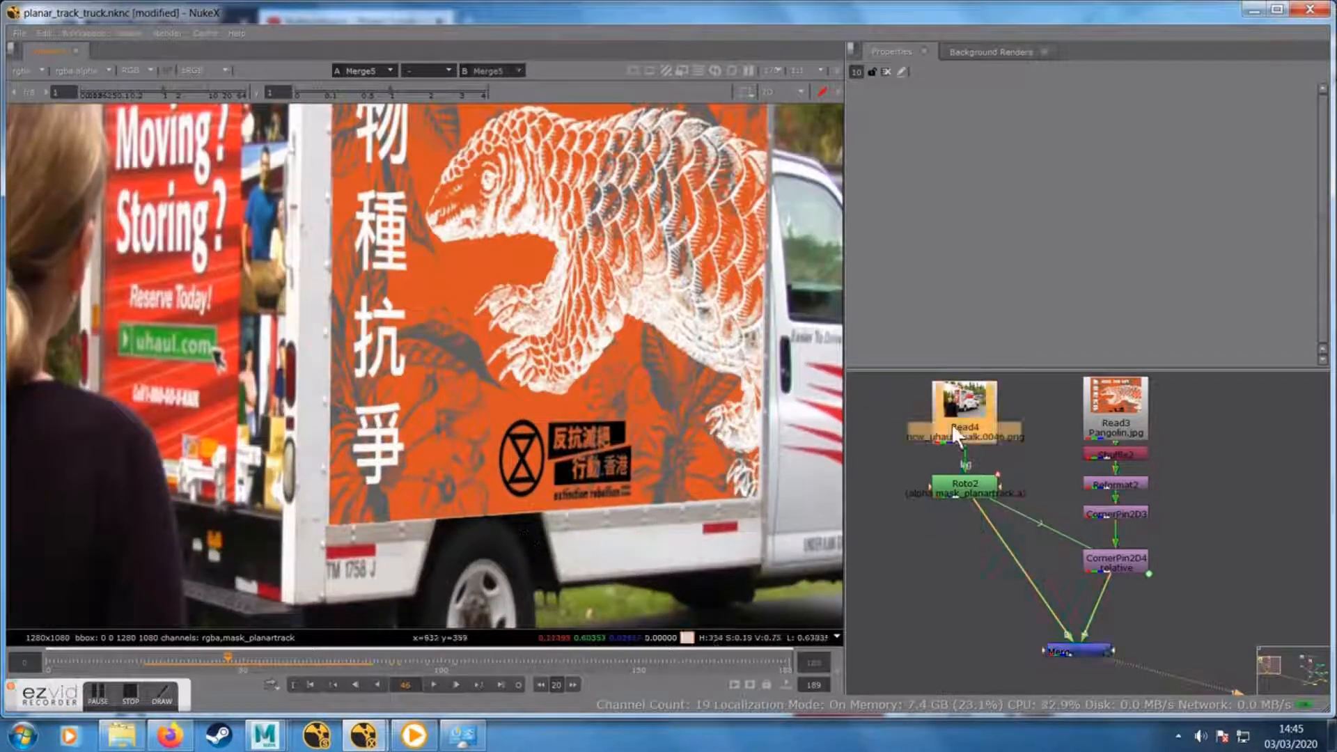
{"action": "key", "text": "1"}
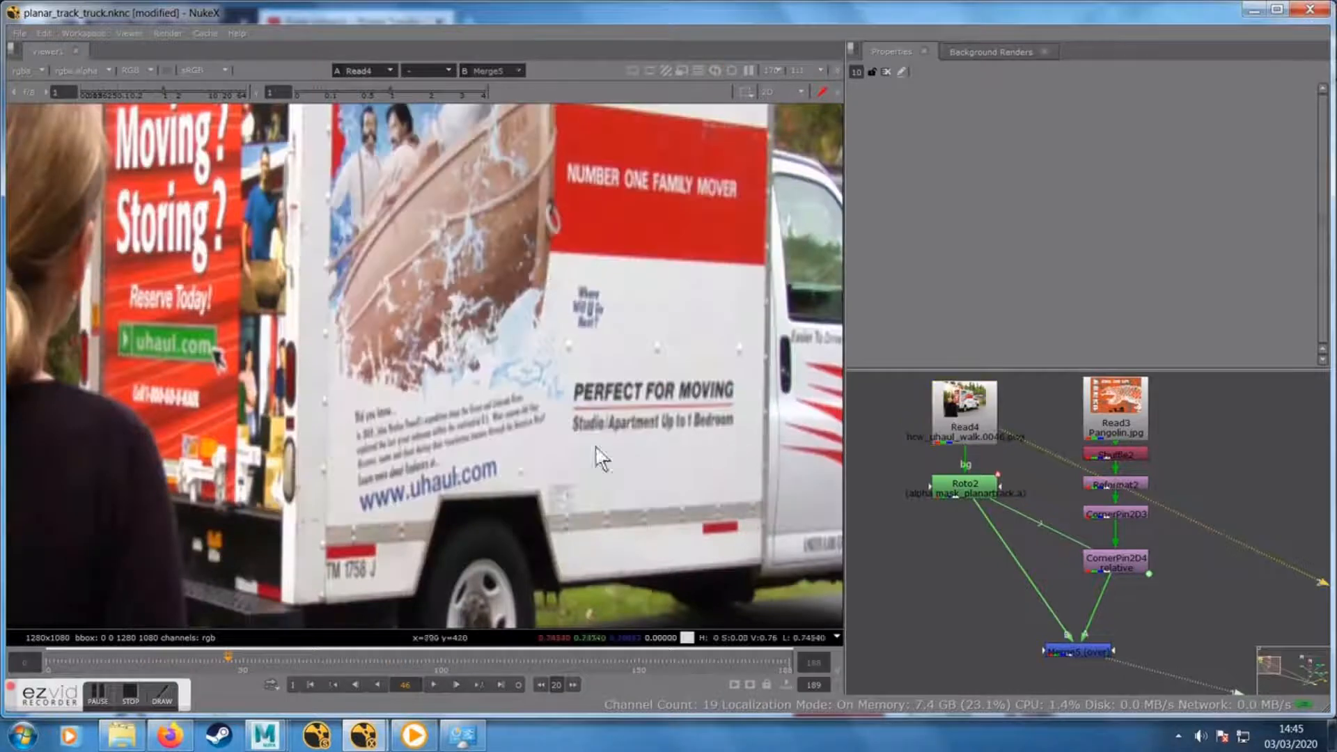
{"action": "key", "text": "1"}
{"action": "key", "text": "1"}
{"action": "key", "text": "1"}
{"action": "key", "text": "1"}
{"action": "key", "text": "1"}
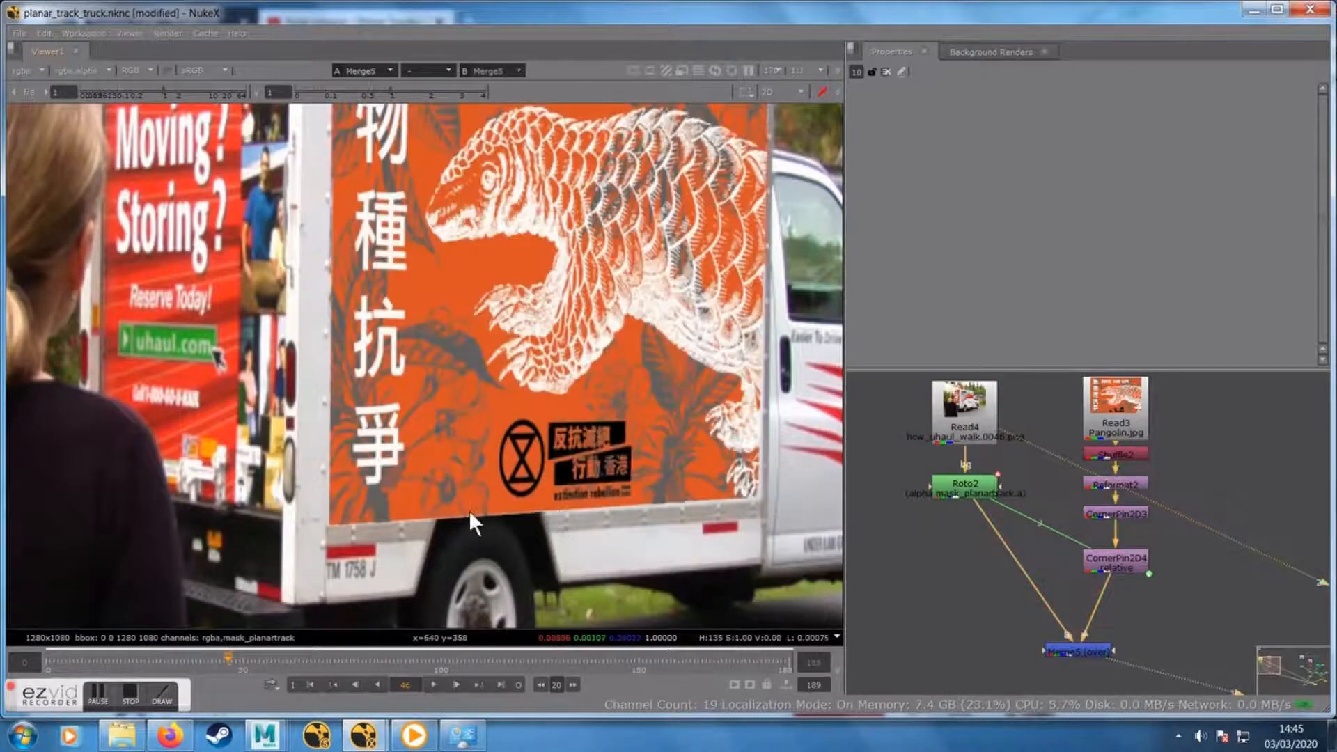
{"action": "key", "text": "1"}
{"action": "key", "text": "1"}
{"action": "key", "text": "1"}
{"action": "key", "text": "1"}
{"action": "key", "text": "1"}
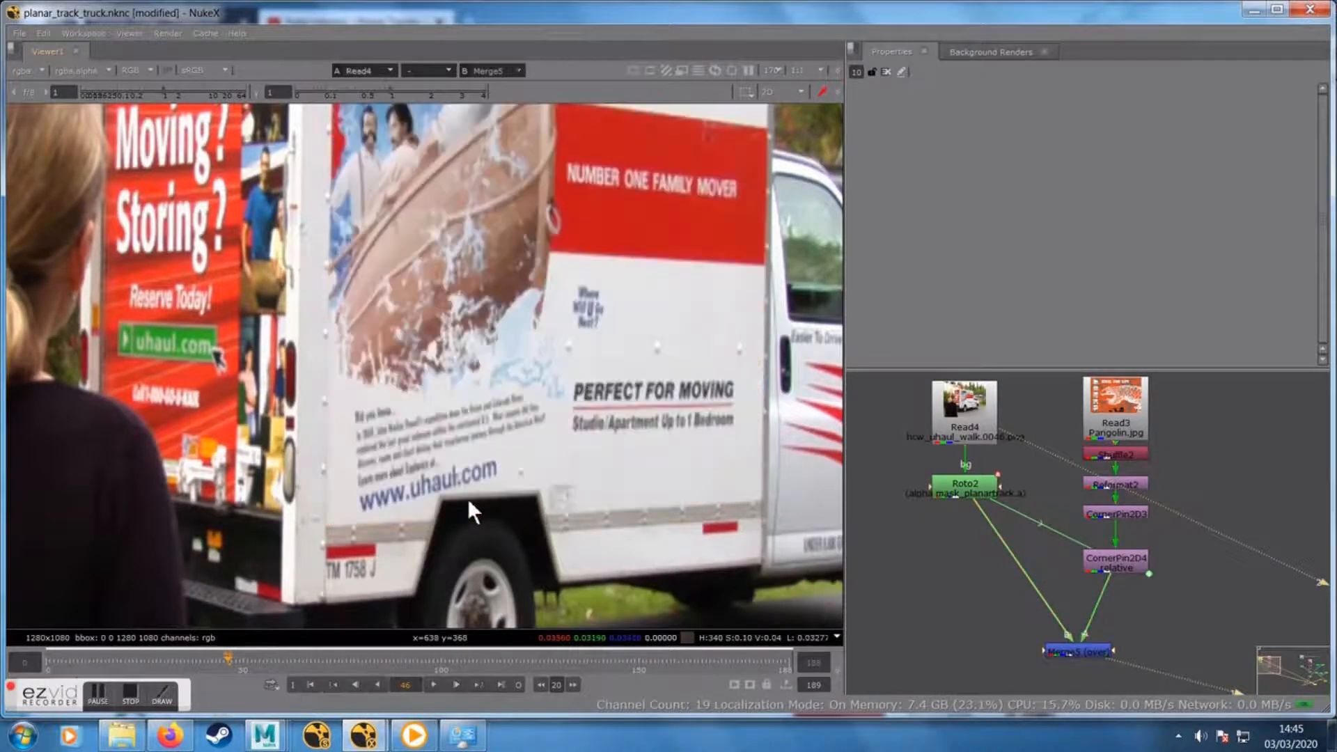
{"action": "key", "text": "1"}
{"action": "key", "text": "1"}
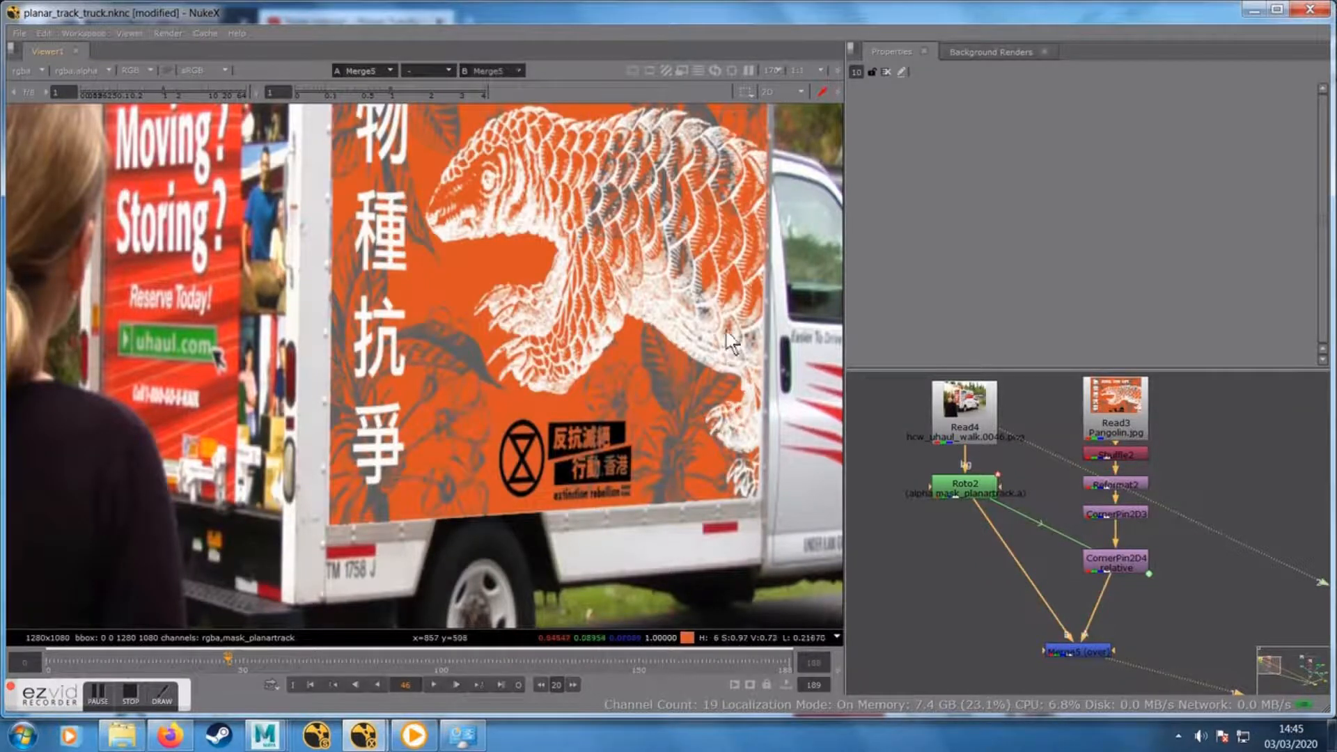
{"action": "scroll", "coordinate": [684, 370], "scroll_direction": "up", "scroll_amount": 4}
{"action": "scroll", "coordinate": [663, 289], "scroll_direction": "up", "scroll_amount": 2}
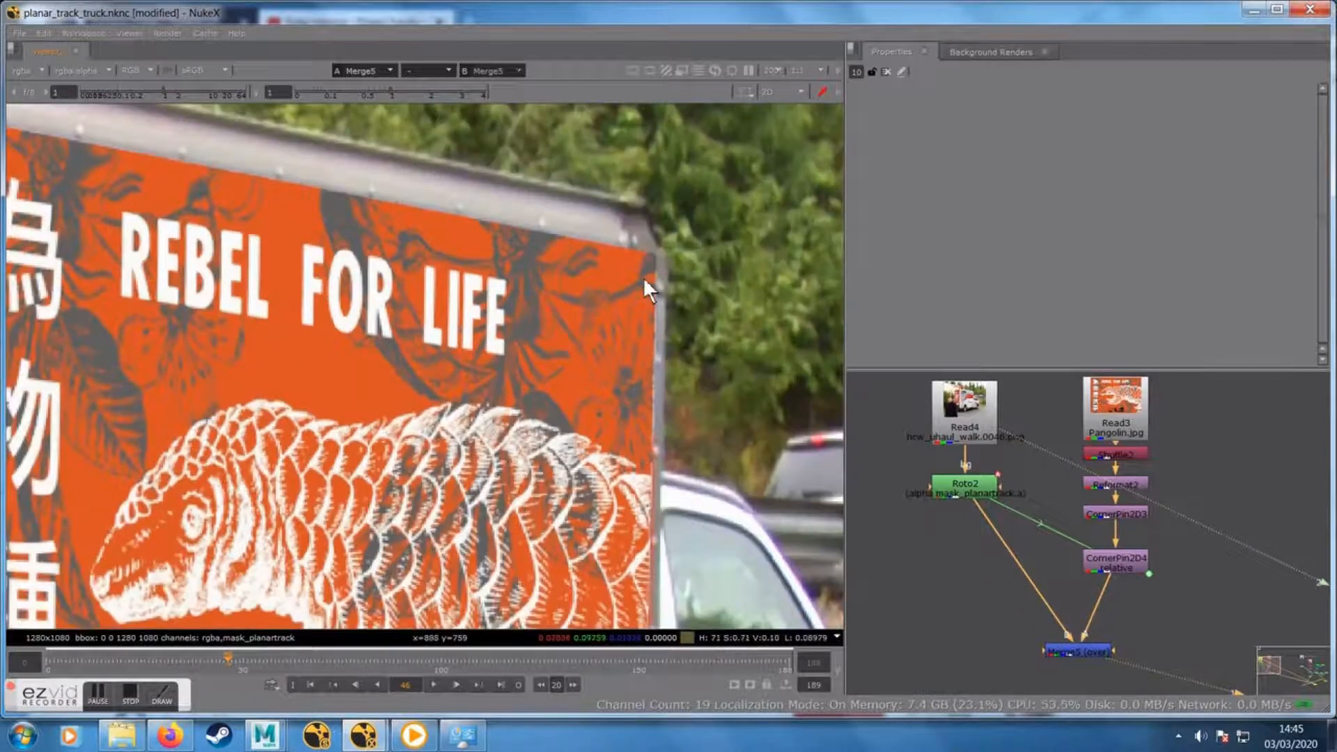
{"action": "left_click_drag", "start_coordinate": [642, 277], "coordinate": [729, 271]}
{"action": "key", "text": "w"}
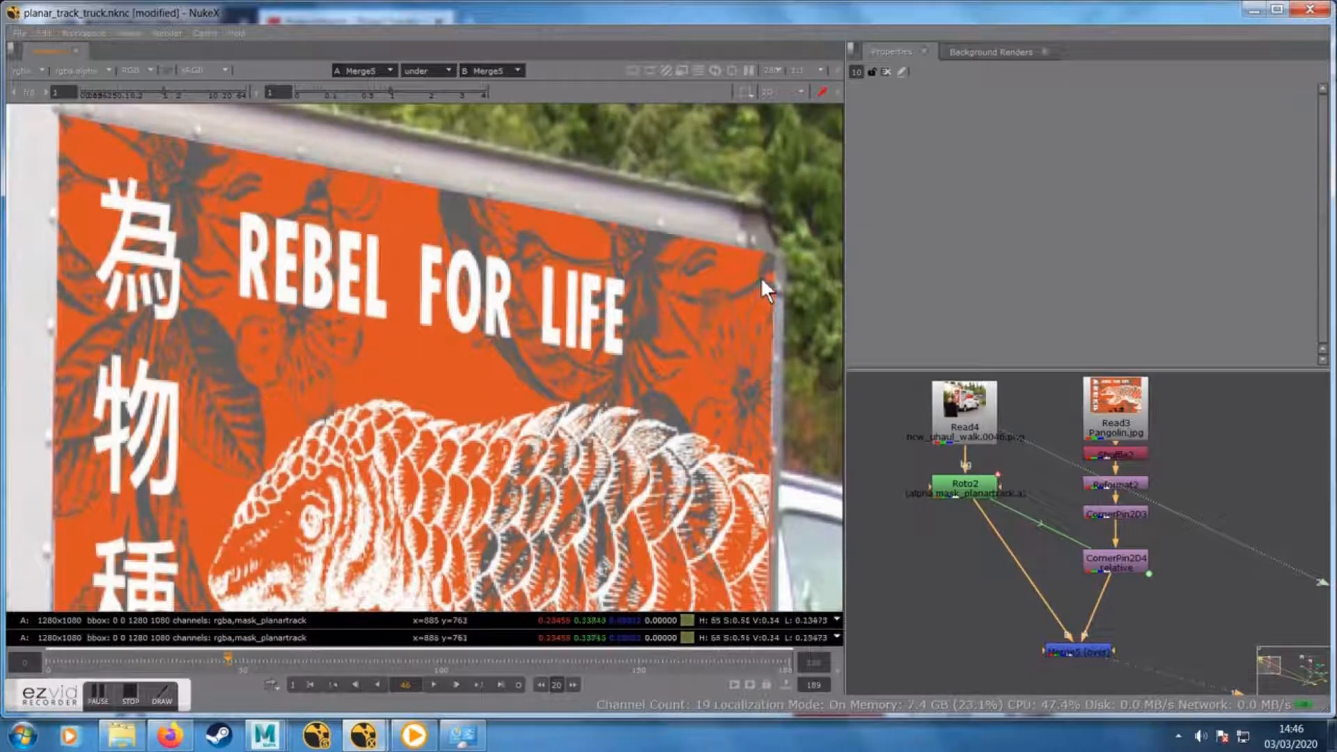
{"action": "key", "text": "1"}
{"action": "key", "text": "1"}
{"action": "key", "text": "2"}
{"action": "key", "text": "1"}
{"action": "left_click", "coordinate": [437, 72]}
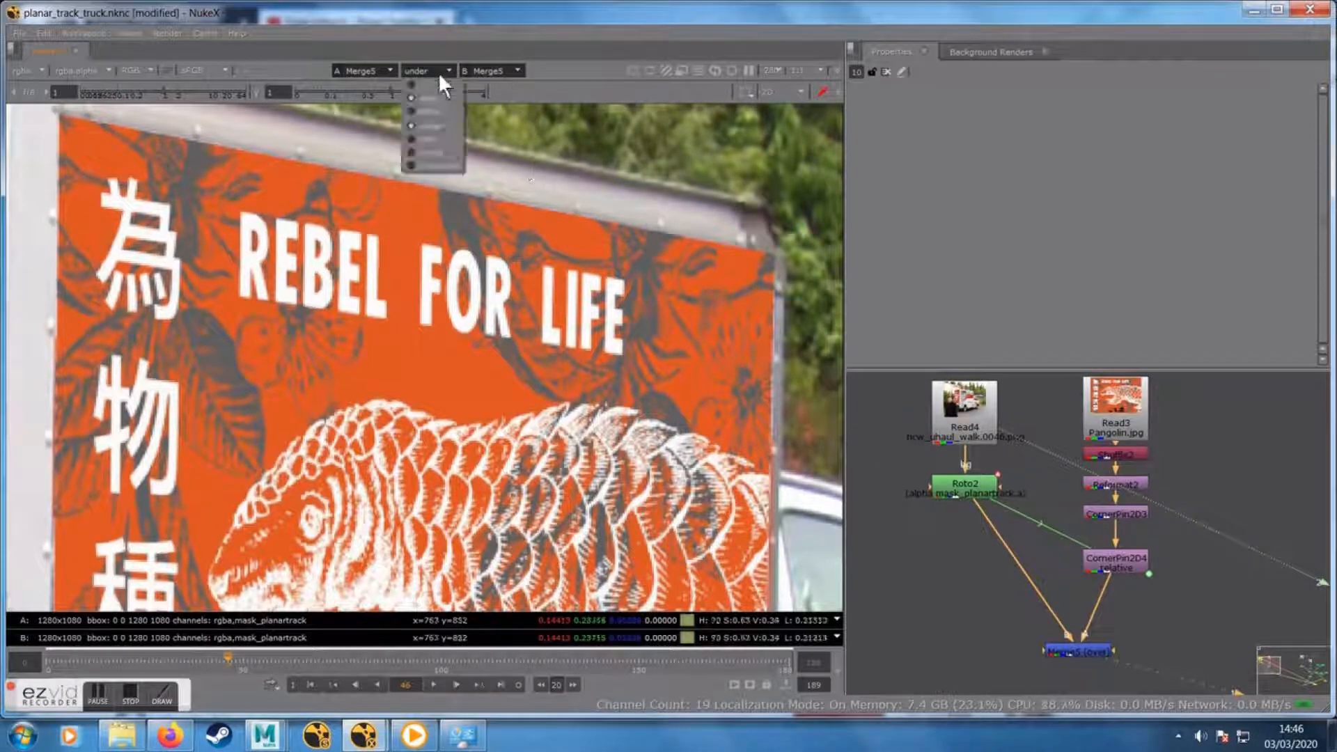
{"action": "left_click", "coordinate": [416, 83]}
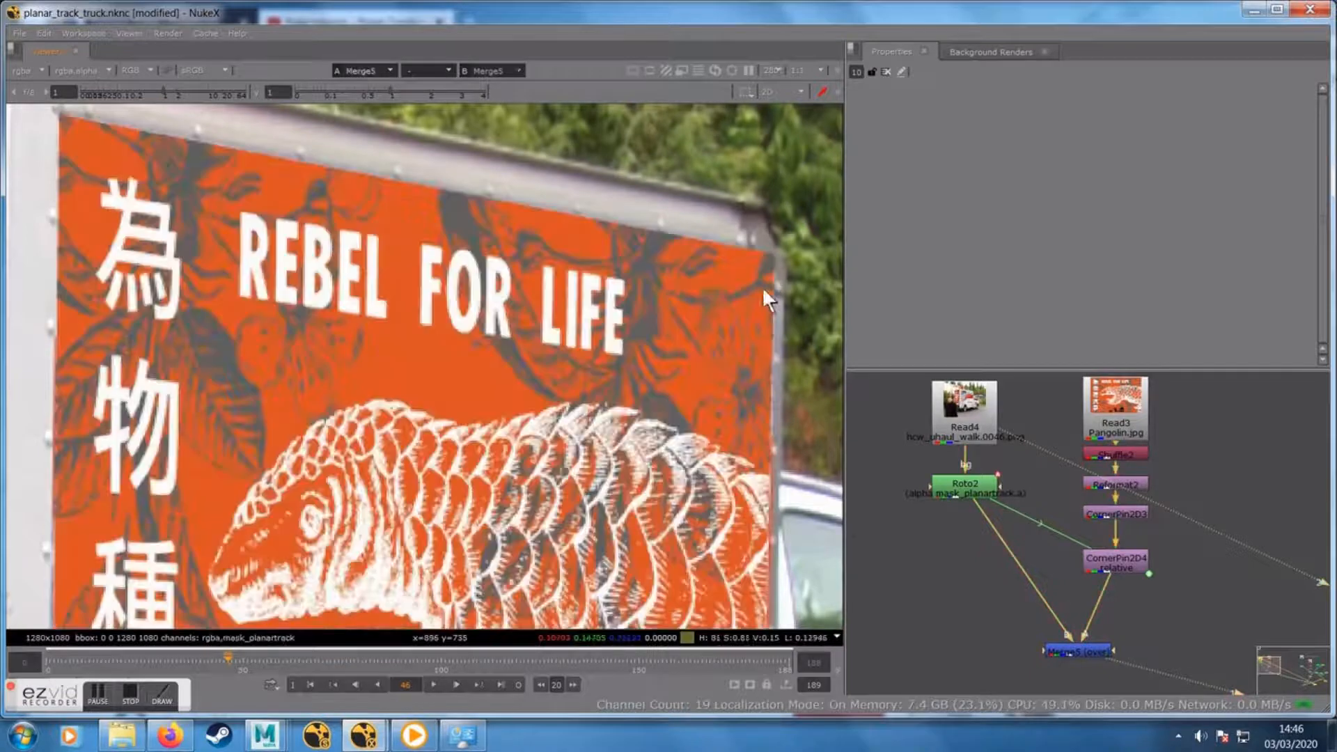
Move CornerPin2D4 and CornerPin2D3 down in the node graph to make room below Reformat2
{"action": "scroll", "coordinate": [650, 463], "scroll_direction": "down", "scroll_amount": 5}
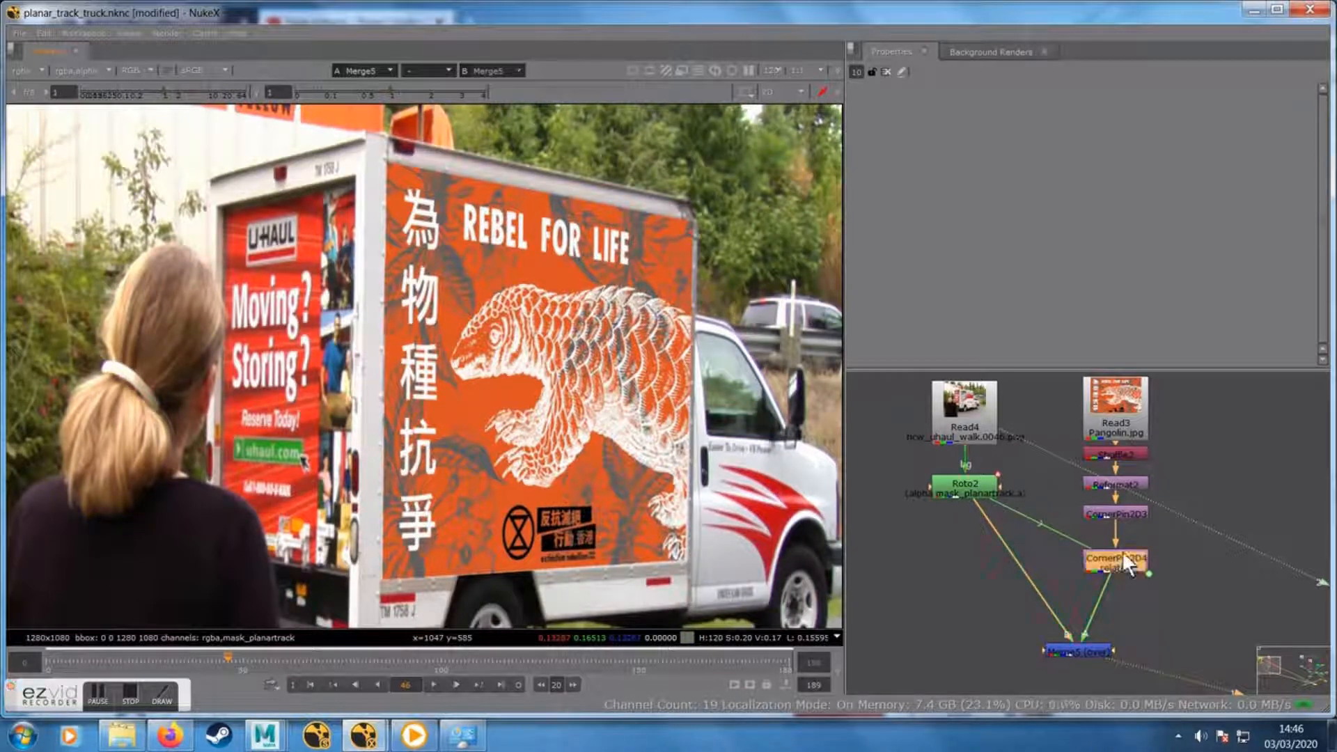
{"action": "left_click_drag", "start_coordinate": [1122, 550], "coordinate": [1117, 588]}
{"action": "left_click_drag", "start_coordinate": [1116, 513], "coordinate": [1118, 543]}
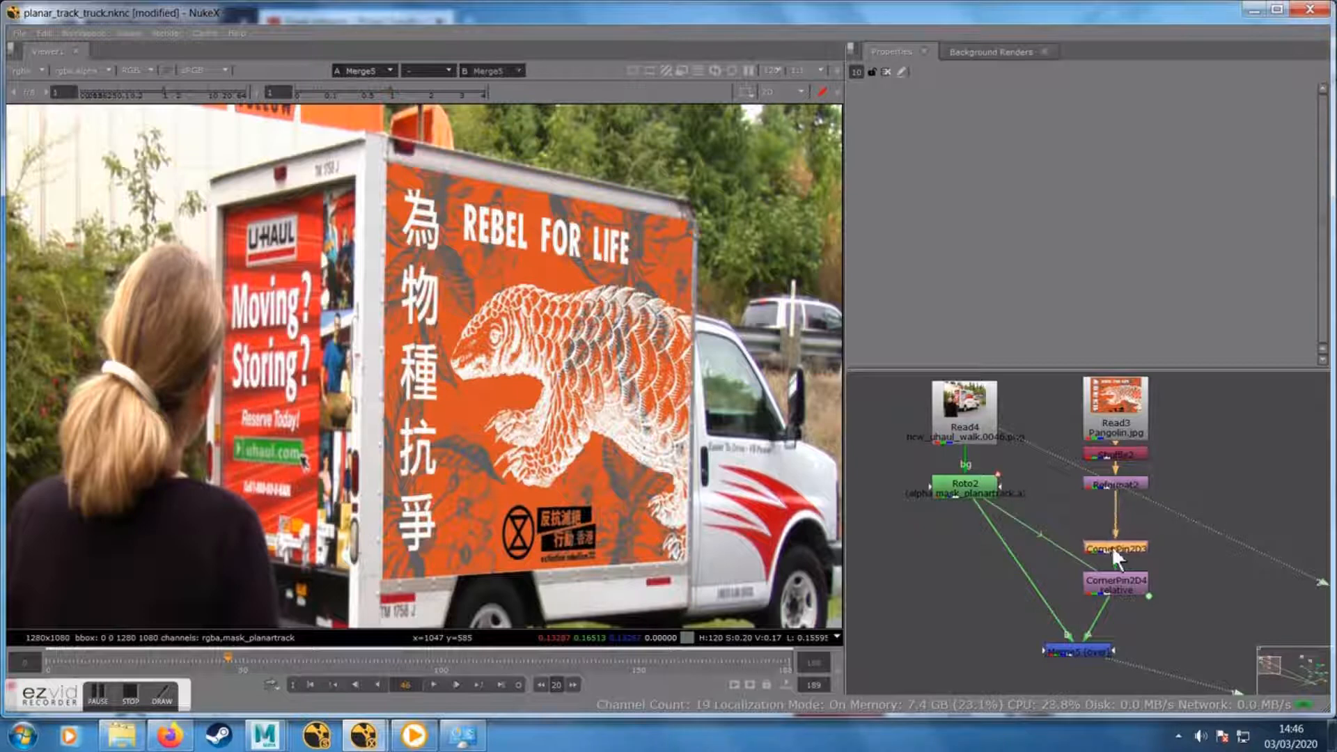
View Reformat2's output and inspect the alpha channel of the full Pangolin image
{"action": "left_click", "coordinate": [1106, 483]}
{"action": "key", "text": "1"}
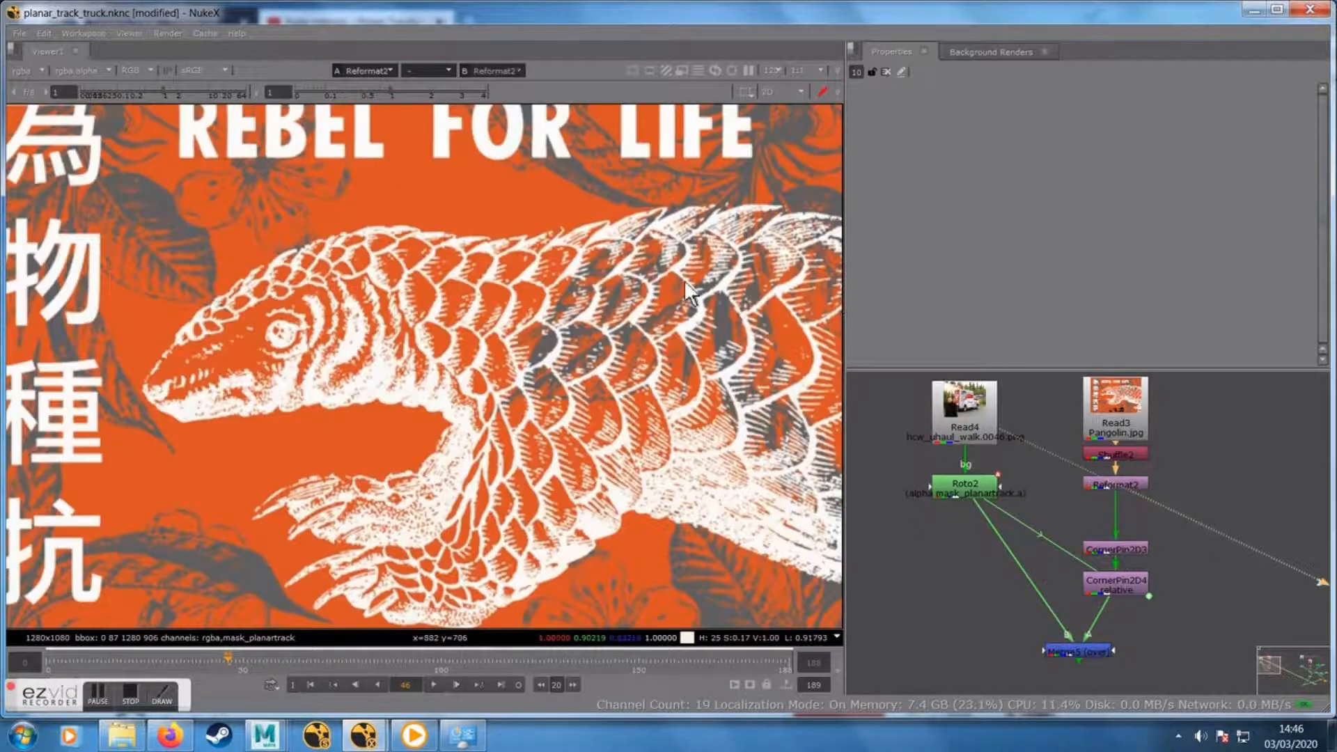
{"action": "scroll", "coordinate": [684, 280], "scroll_direction": "down", "scroll_amount": 5}
{"action": "left_click_drag", "start_coordinate": [599, 349], "coordinate": [572, 368]}
{"action": "key", "text": "a"}
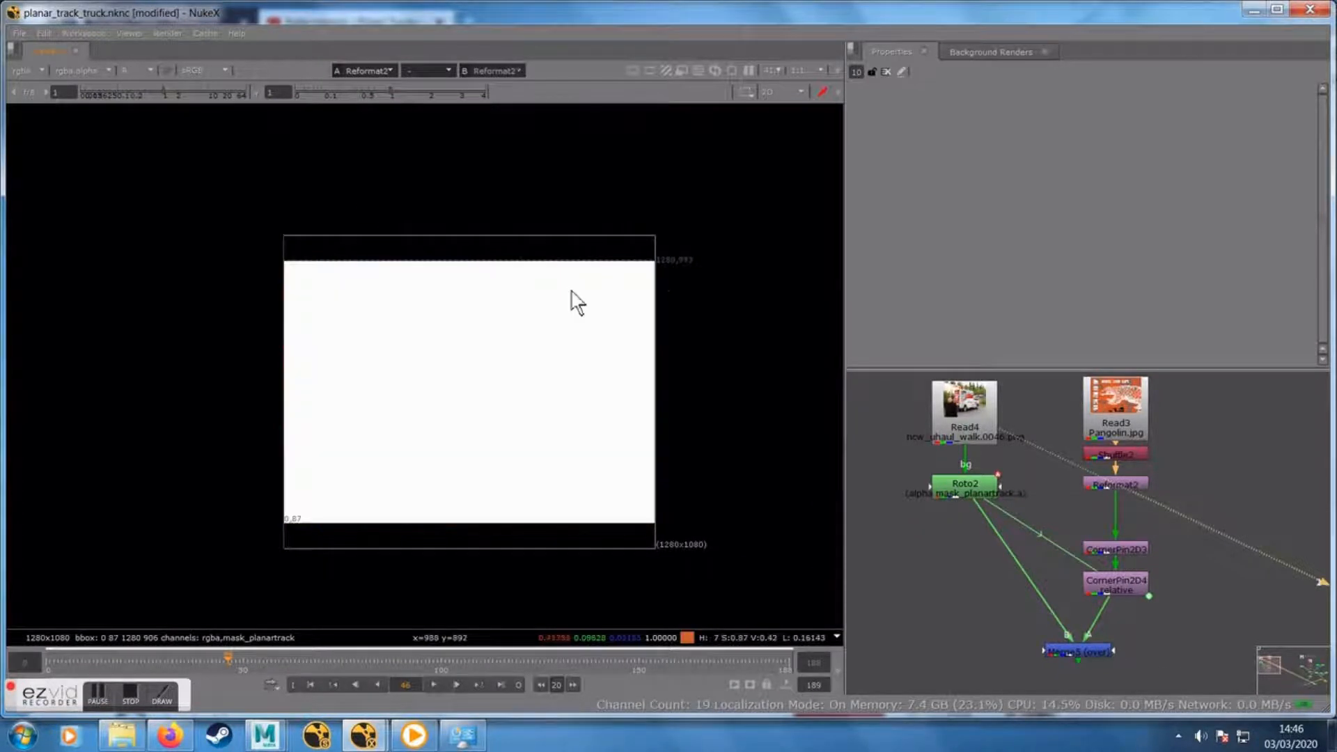
{"action": "key", "text": "a"}
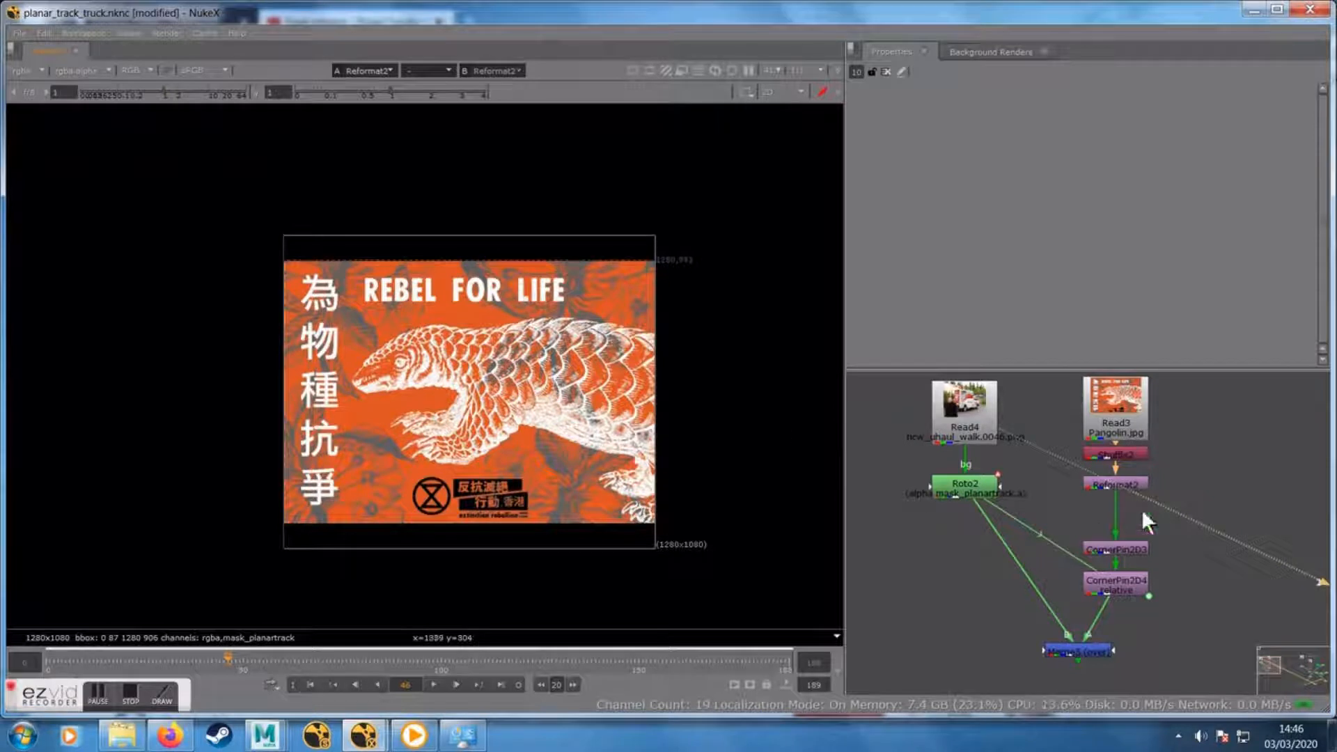
Add an unconnected Roto node beside Reformat2
{"action": "left_click", "coordinate": [1113, 486]}
{"action": "left_click", "coordinate": [1196, 482]}
{"action": "key", "text": "Tab"}
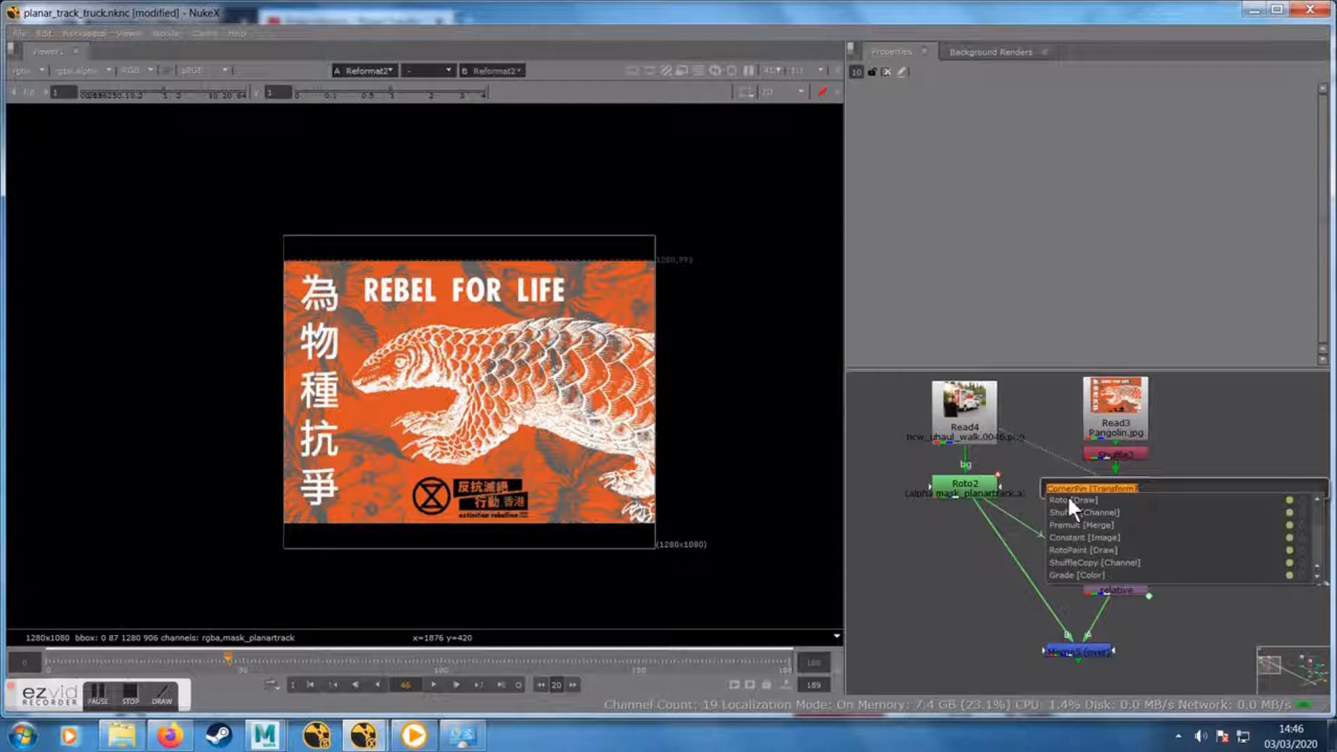
{"action": "left_click", "coordinate": [1068, 495]}
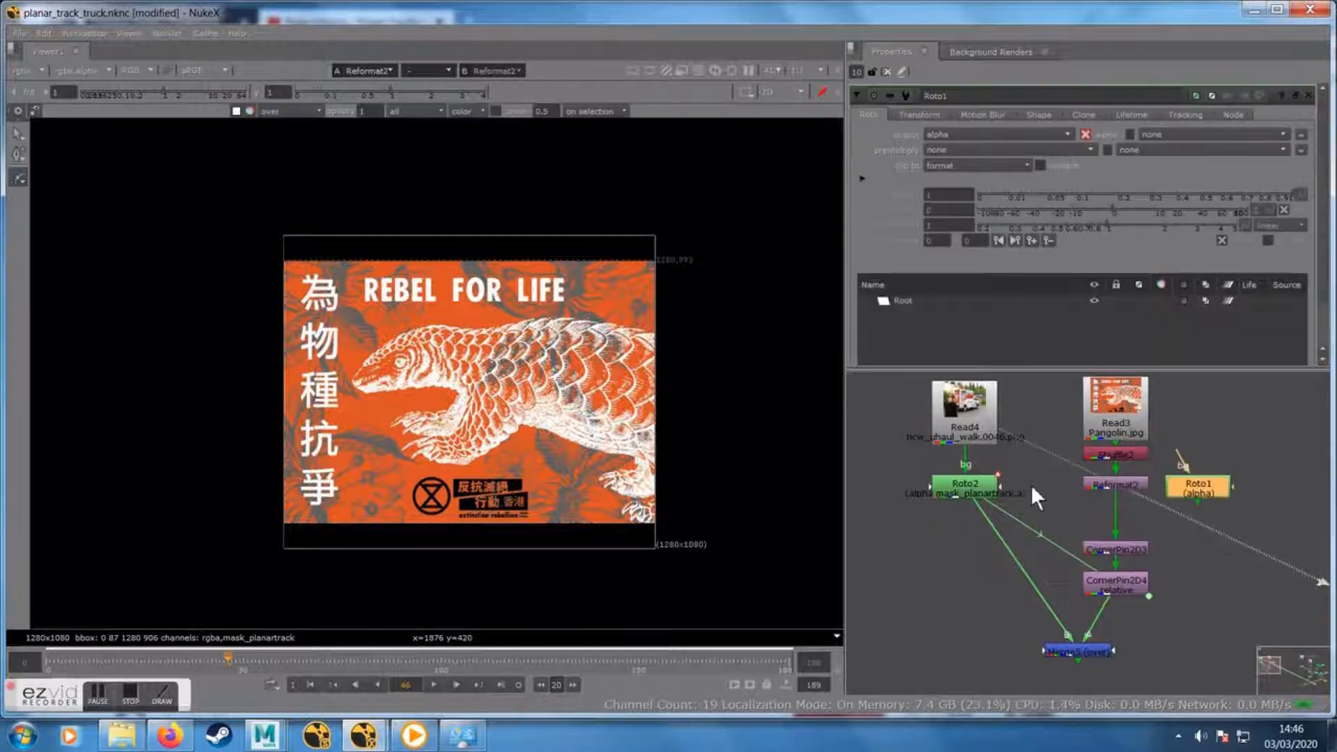
Draw a closed triangular Bezier shape in Roto1 around the upper-right corner of the Pangolin image
{"action": "right_click", "coordinate": [18, 178]}
{"action": "left_click", "coordinate": [39, 176]}
{"action": "left_click", "coordinate": [629, 252]}
{"action": "left_click", "coordinate": [663, 286]}
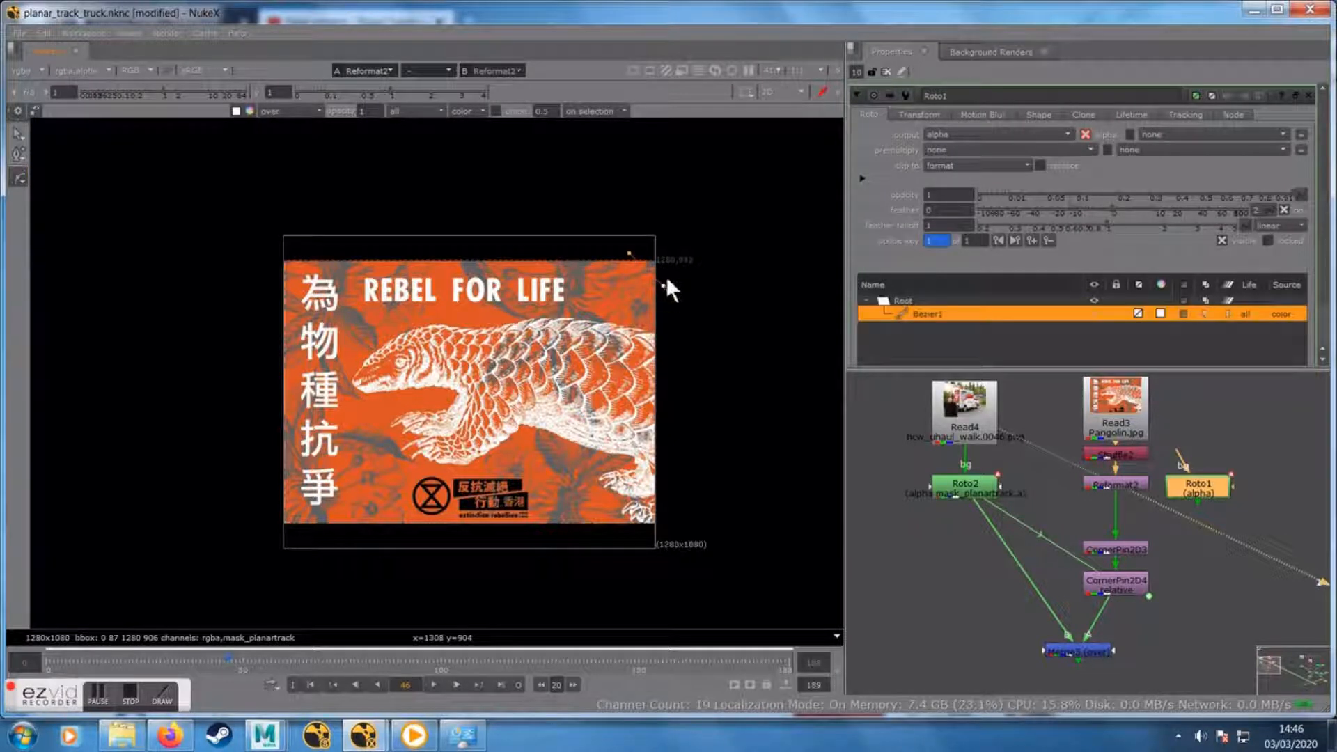
{"action": "left_click", "coordinate": [674, 248]}
{"action": "left_click", "coordinate": [629, 253]}
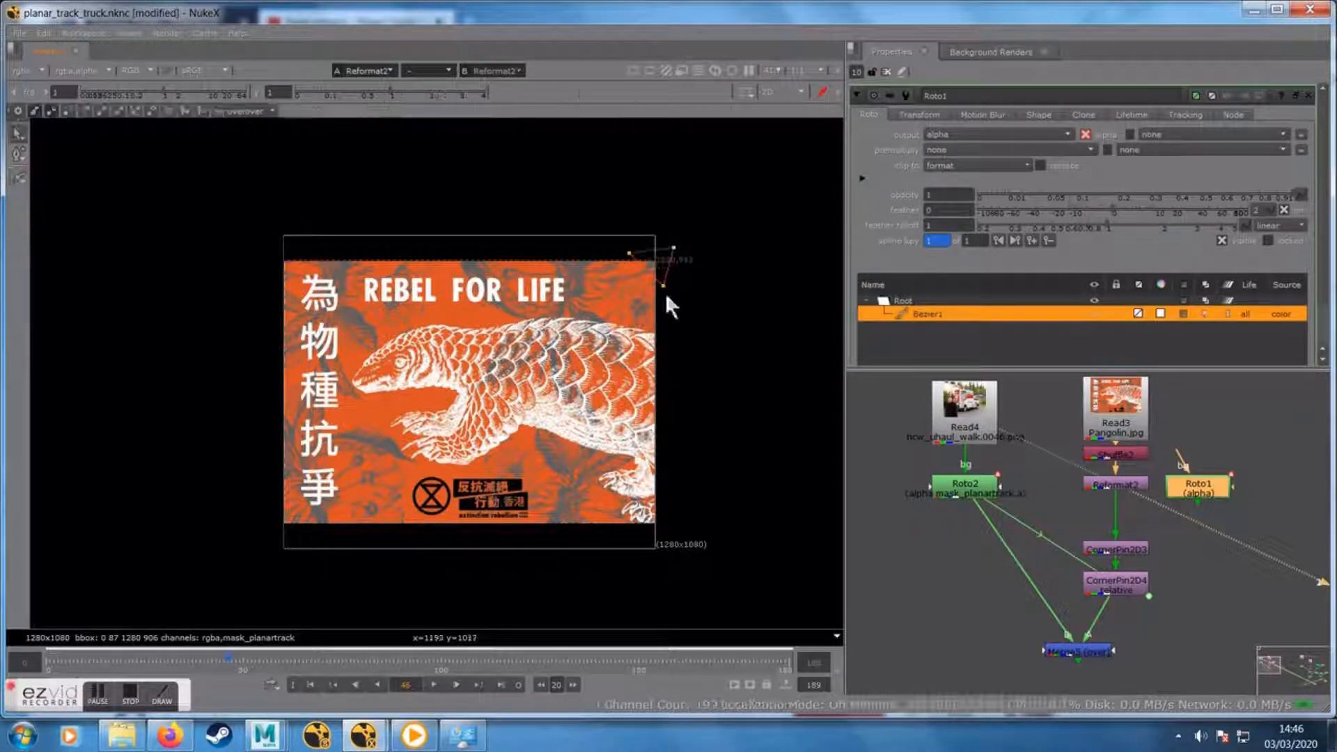
Insert a Merge node between Reformat2 and CornerPin2D3, with Roto1 feeding its A input
{"action": "left_click", "coordinate": [1097, 485]}
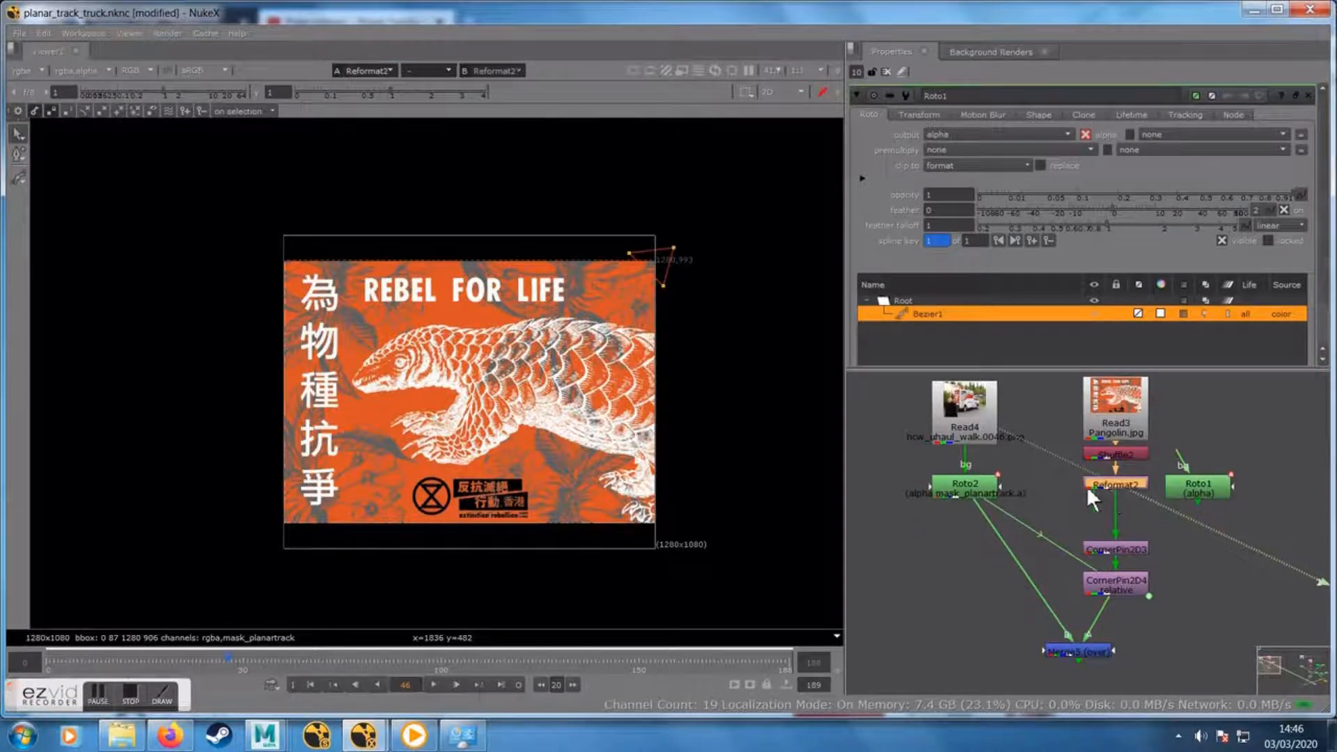
{"action": "key", "text": "m"}
{"action": "left_click_drag", "start_coordinate": [1296, 483], "coordinate": [1113, 516]}
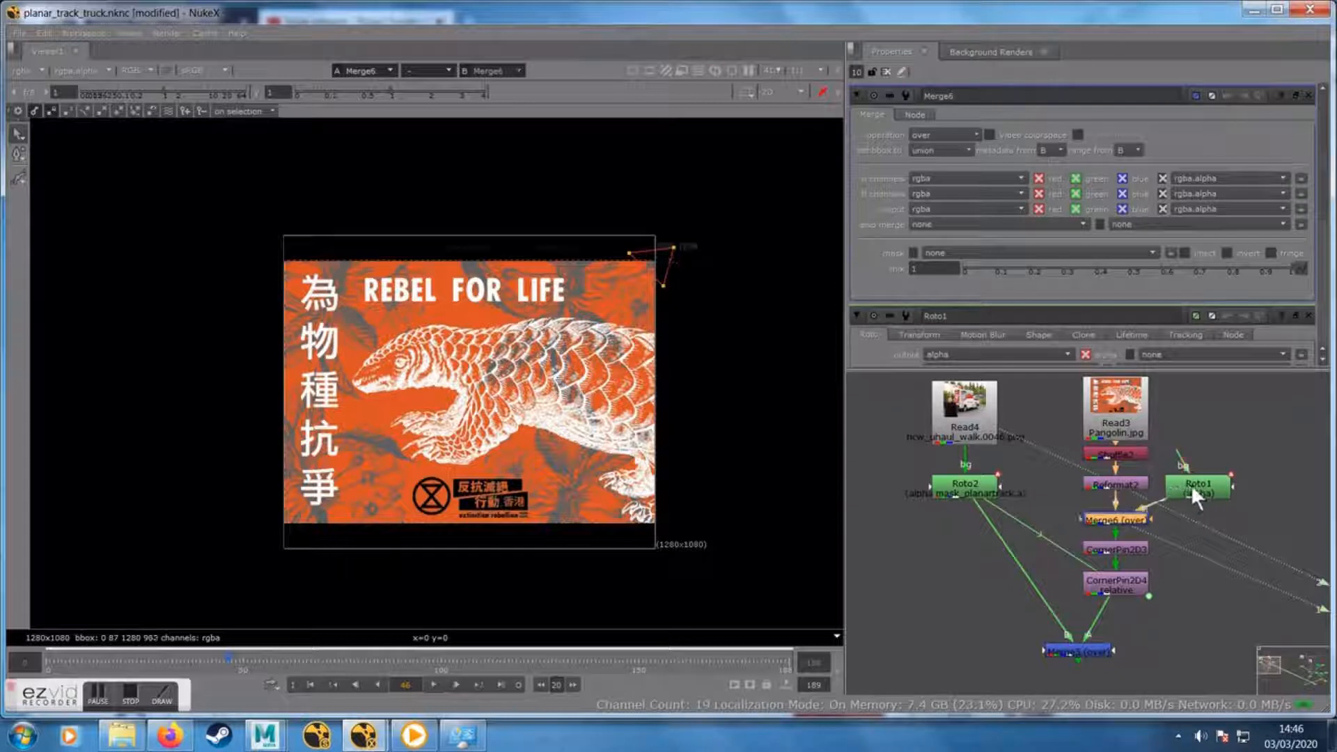
{"action": "left_click_drag", "start_coordinate": [1191, 484], "coordinate": [1200, 476]}
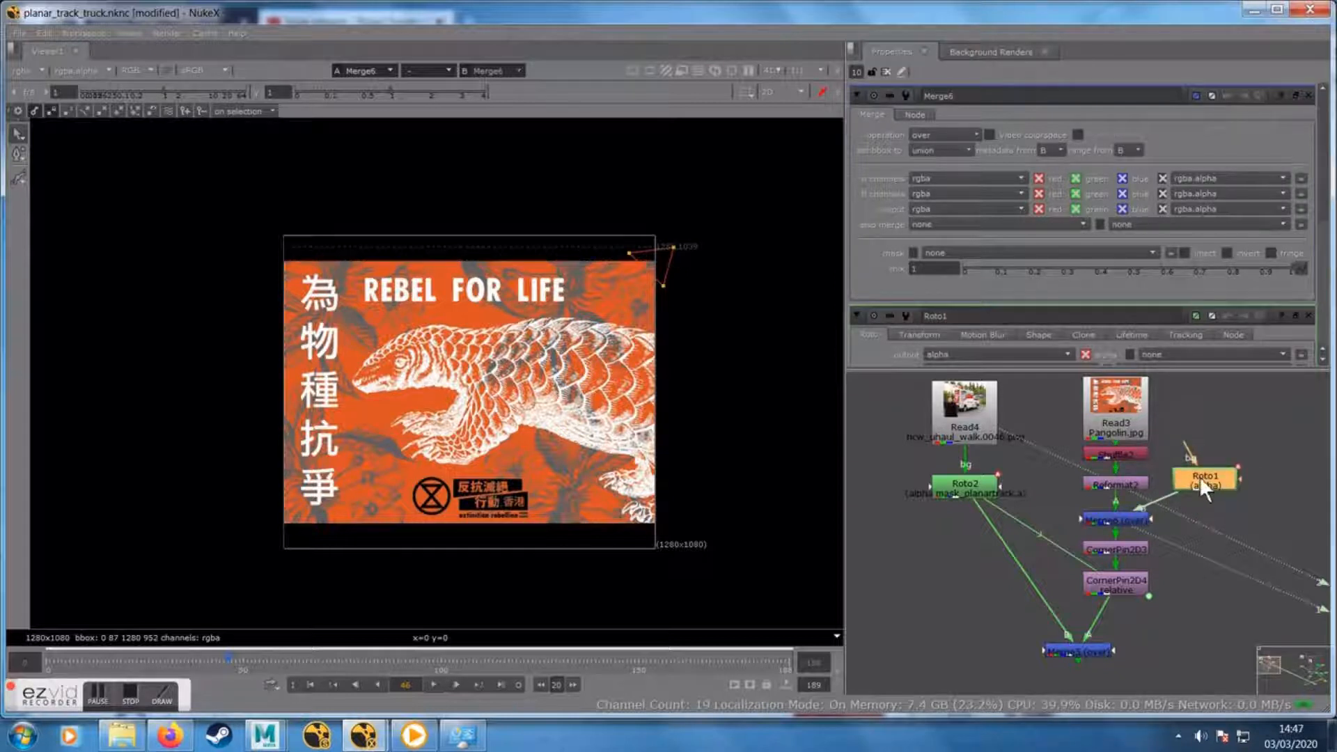
Inspect the alpha channel of the Roto1 and Reformat2 merge, and set its operation to minus
{"action": "left_click", "coordinate": [1107, 518]}
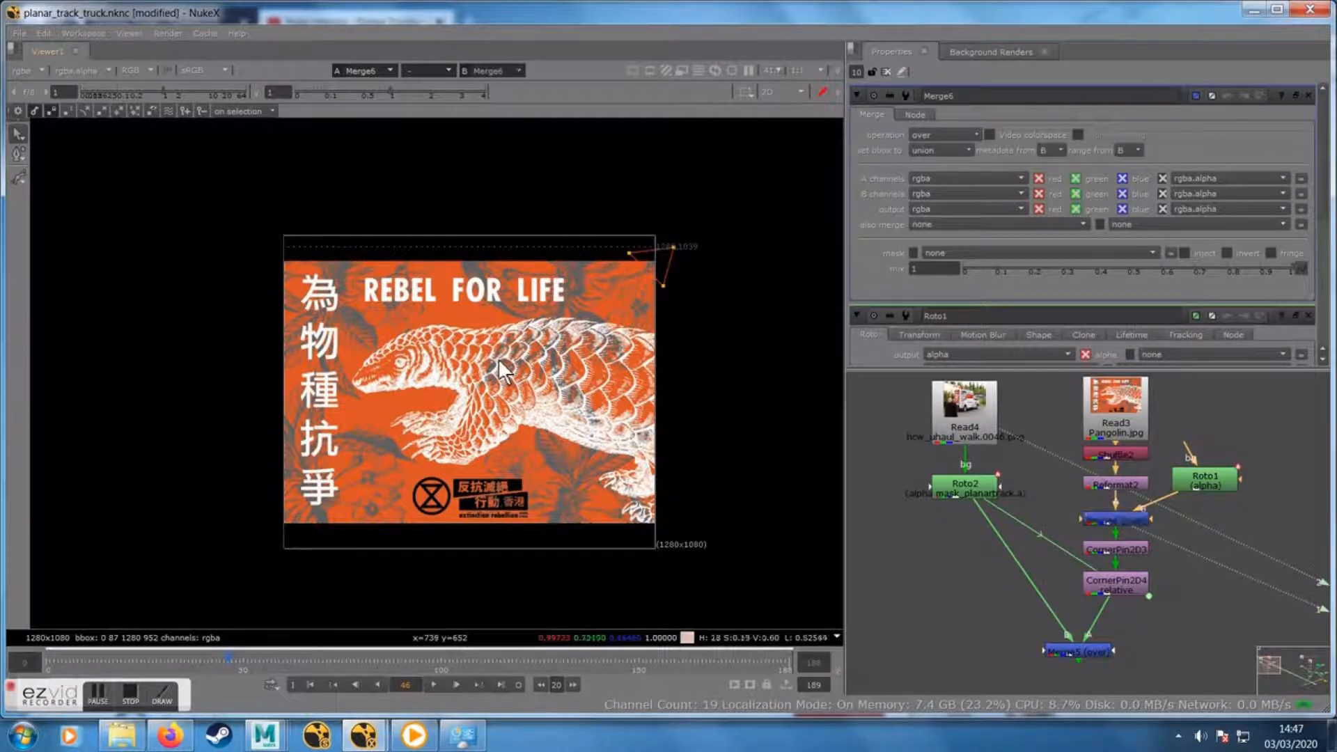
{"action": "key", "text": "a"}
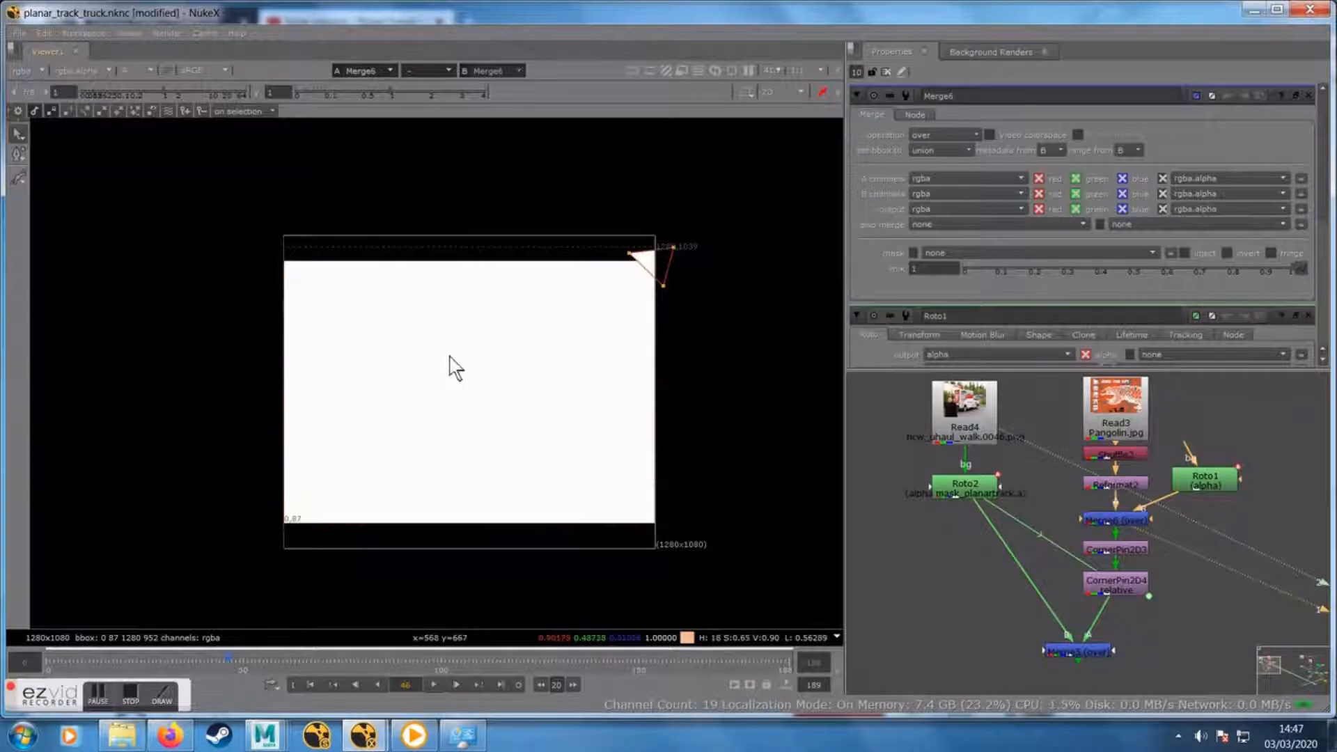
{"action": "key", "text": "a"}
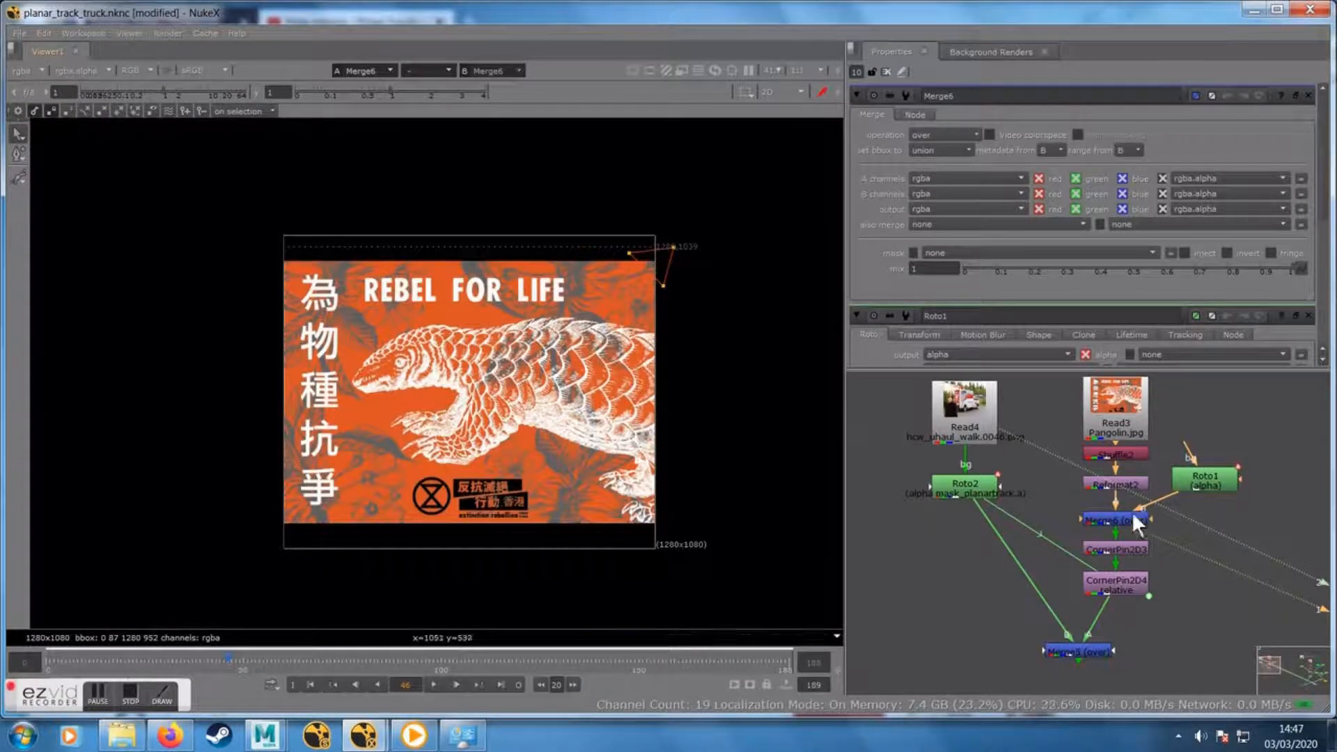
{"action": "left_click", "coordinate": [1109, 517]}
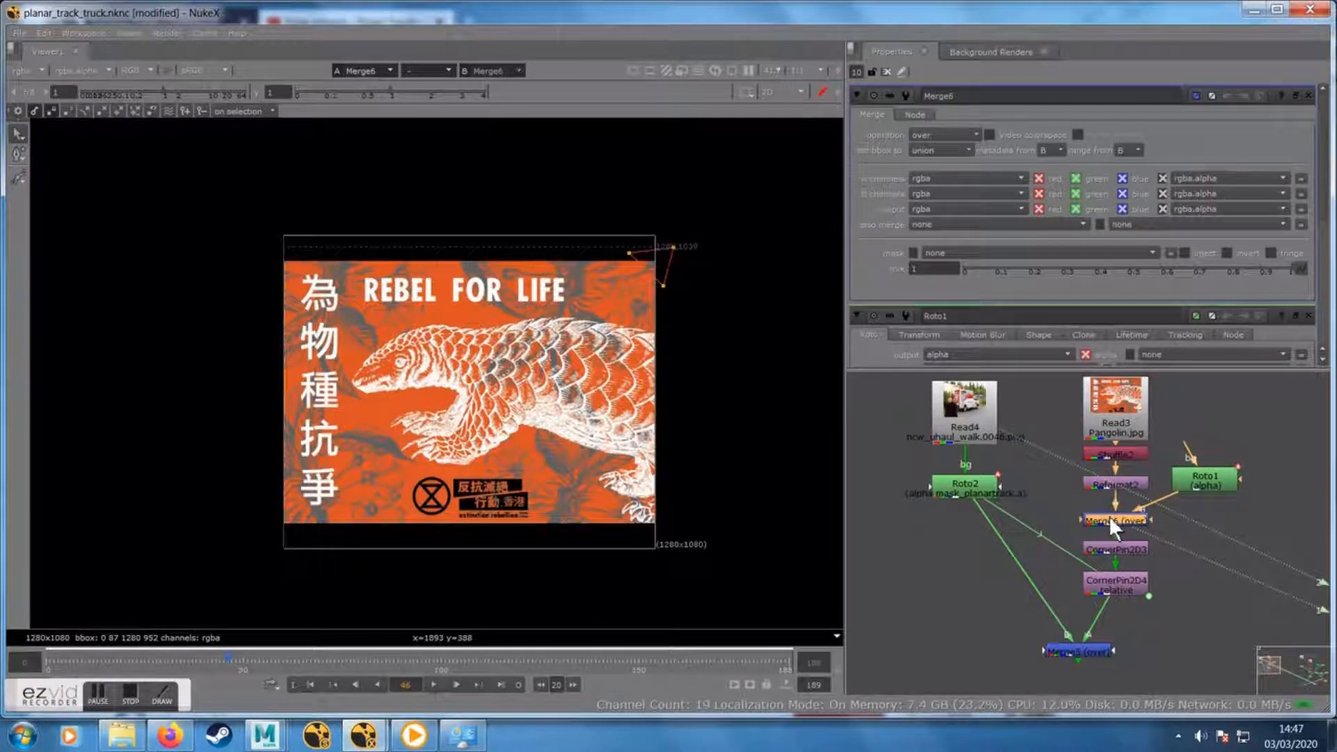
{"action": "left_click", "coordinate": [942, 135]}
{"action": "left_click", "coordinate": [940, 257]}
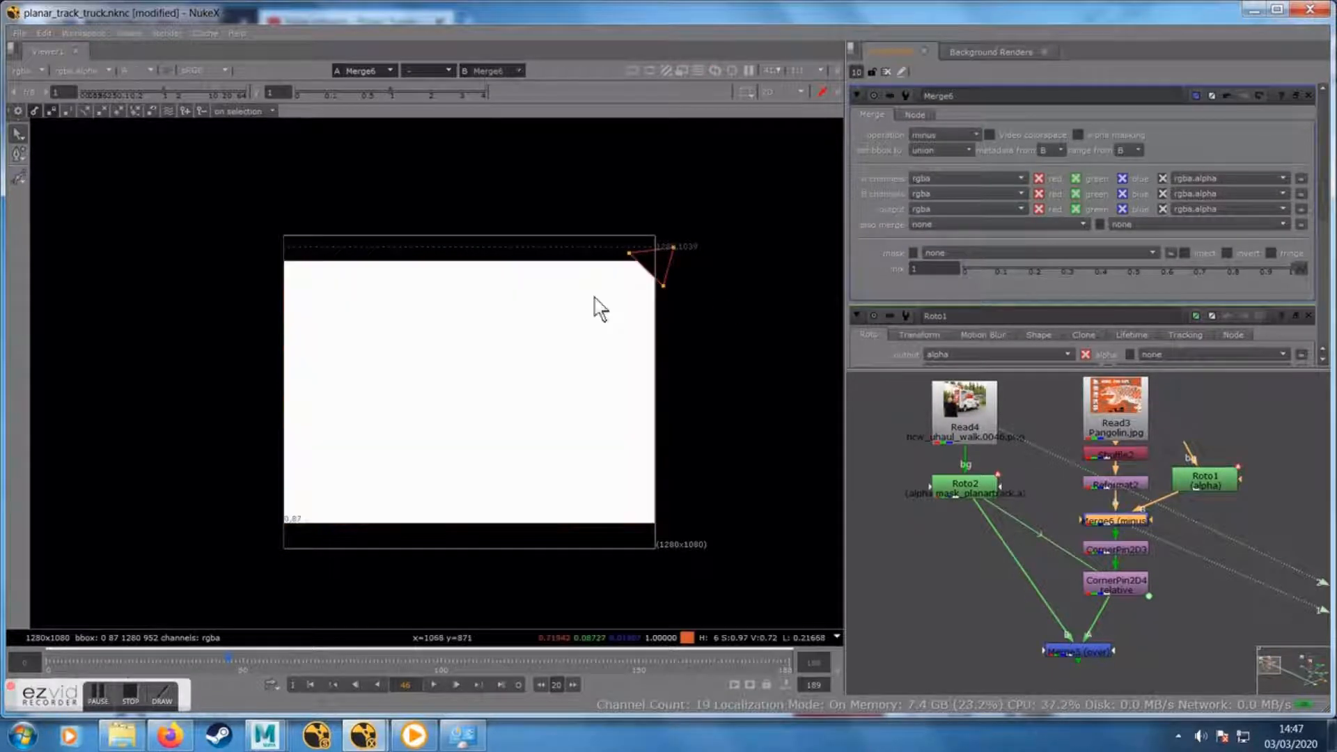
View Merge5's output and examine the Pangolin image's upper front corner on the truck's side
{"action": "left_click", "coordinate": [1064, 651]}
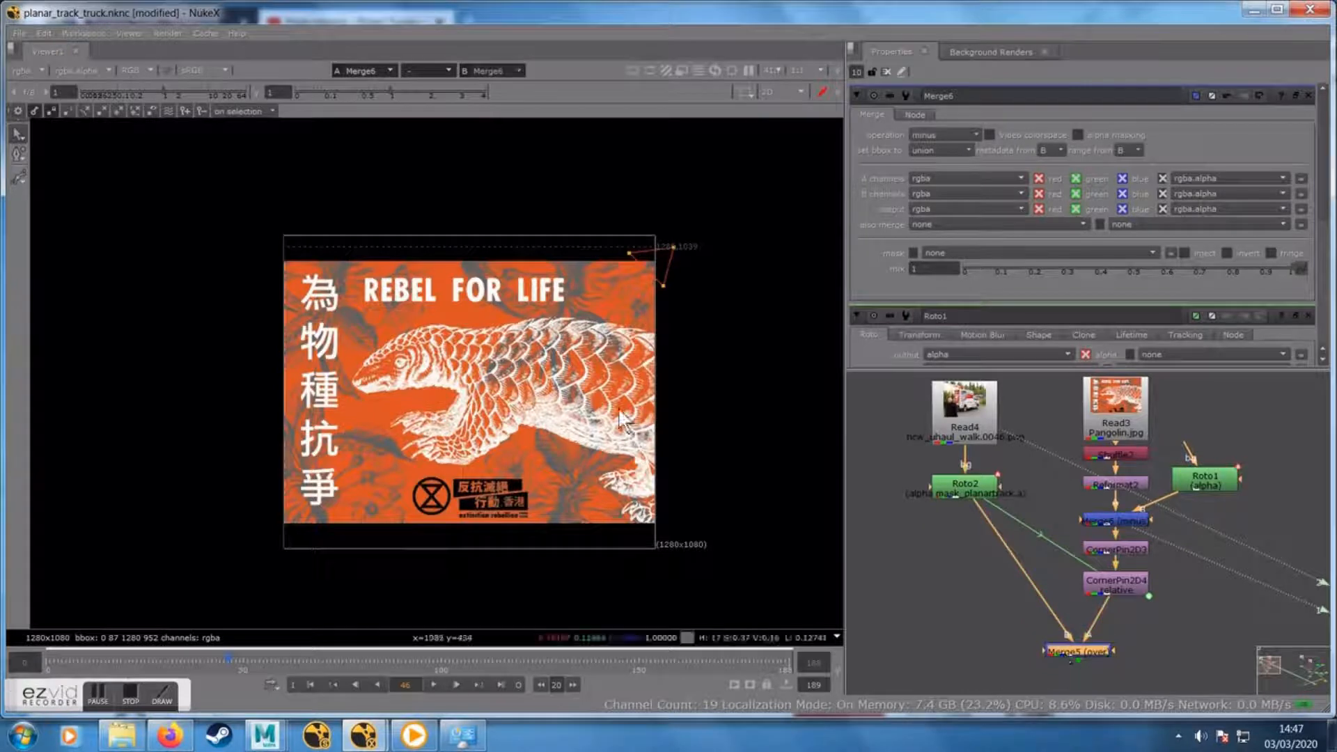
{"action": "key", "text": "1"}
{"action": "scroll", "coordinate": [553, 329], "scroll_direction": "up", "scroll_amount": 2}
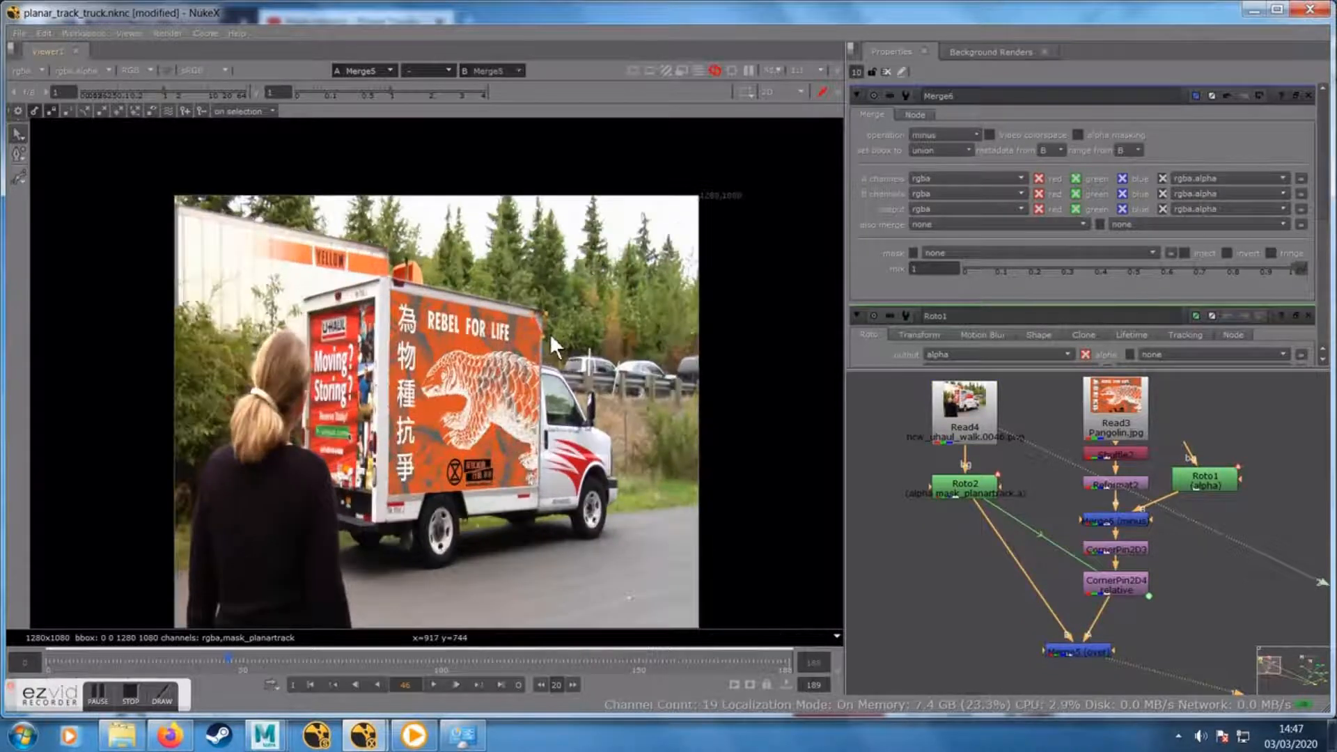
{"action": "scroll", "coordinate": [549, 333], "scroll_direction": "up", "scroll_amount": 4}
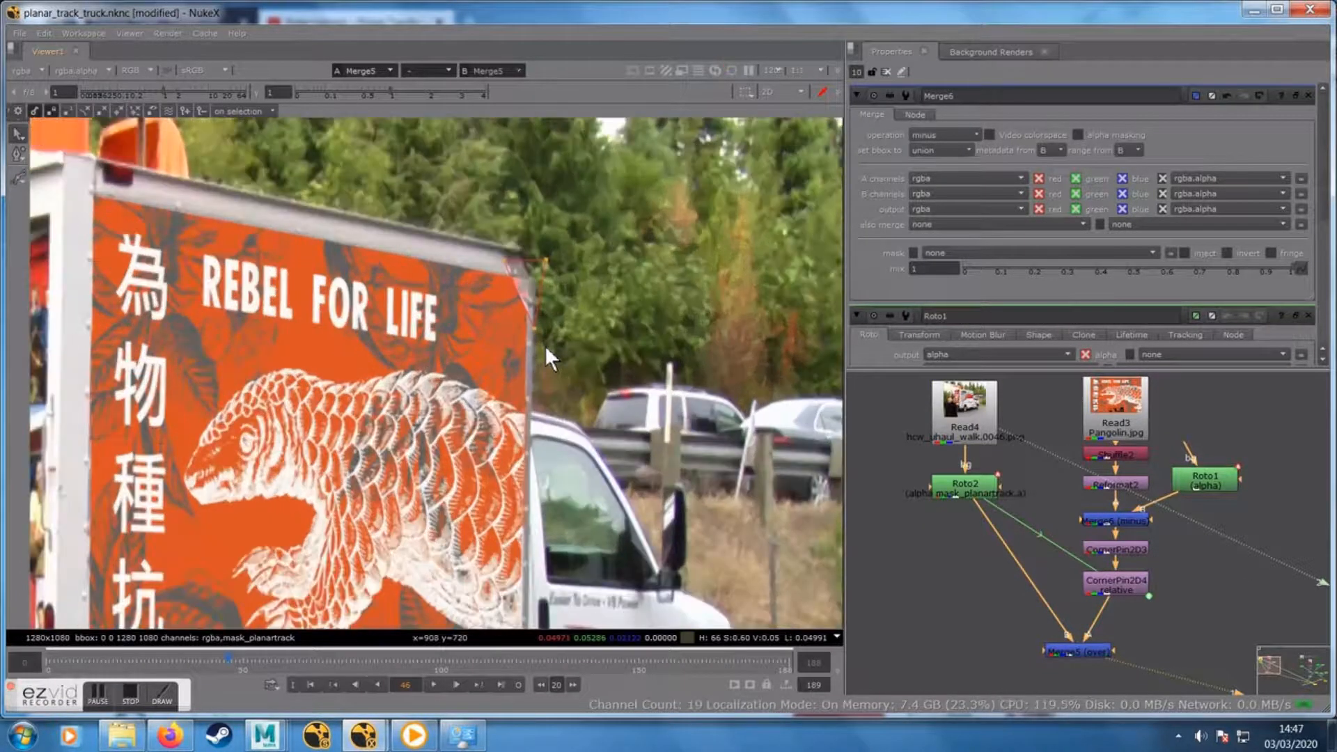
Insert a Premult node between CornerPin2D4 and Merge5, making room for it in the node graph
{"action": "left_click_drag", "start_coordinate": [1089, 651], "coordinate": [1084, 669]}
{"action": "left_click", "coordinate": [1108, 585]}
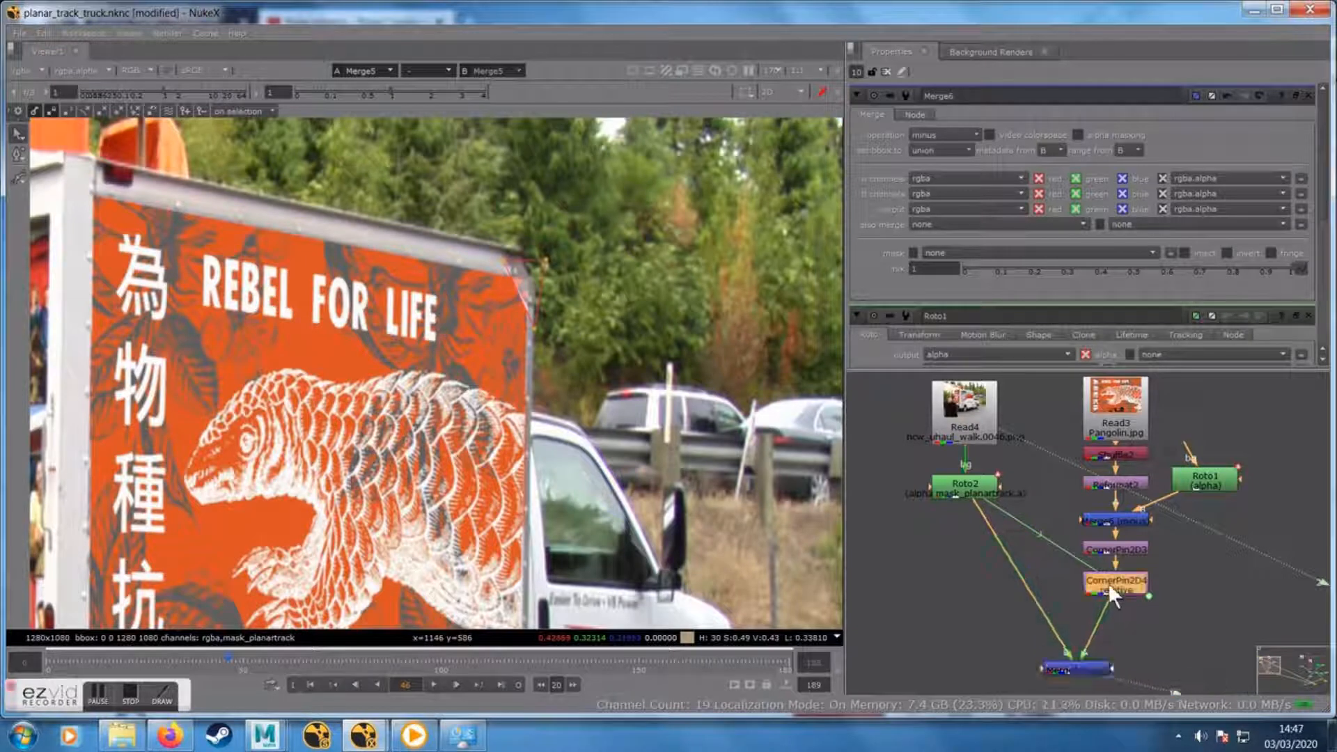
{"action": "double_click", "coordinate": [1109, 585]}
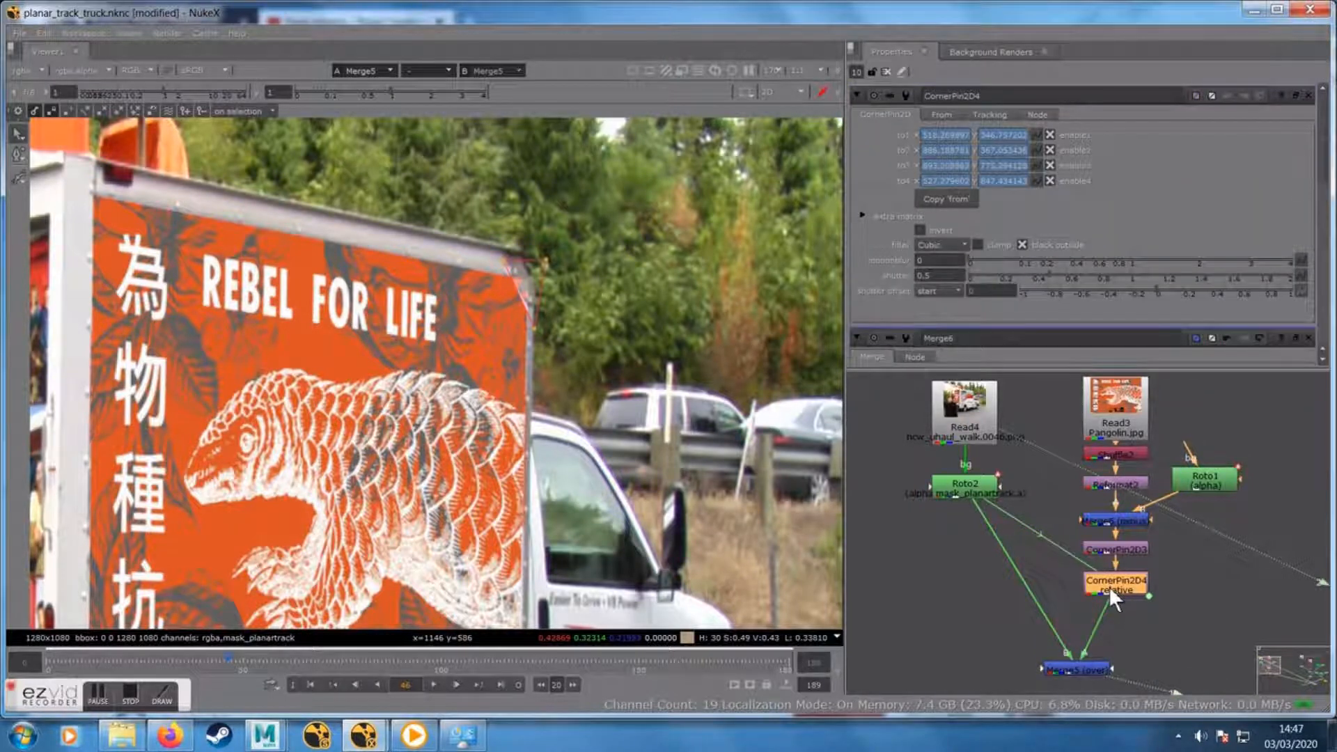
{"action": "key", "text": "Tab"}
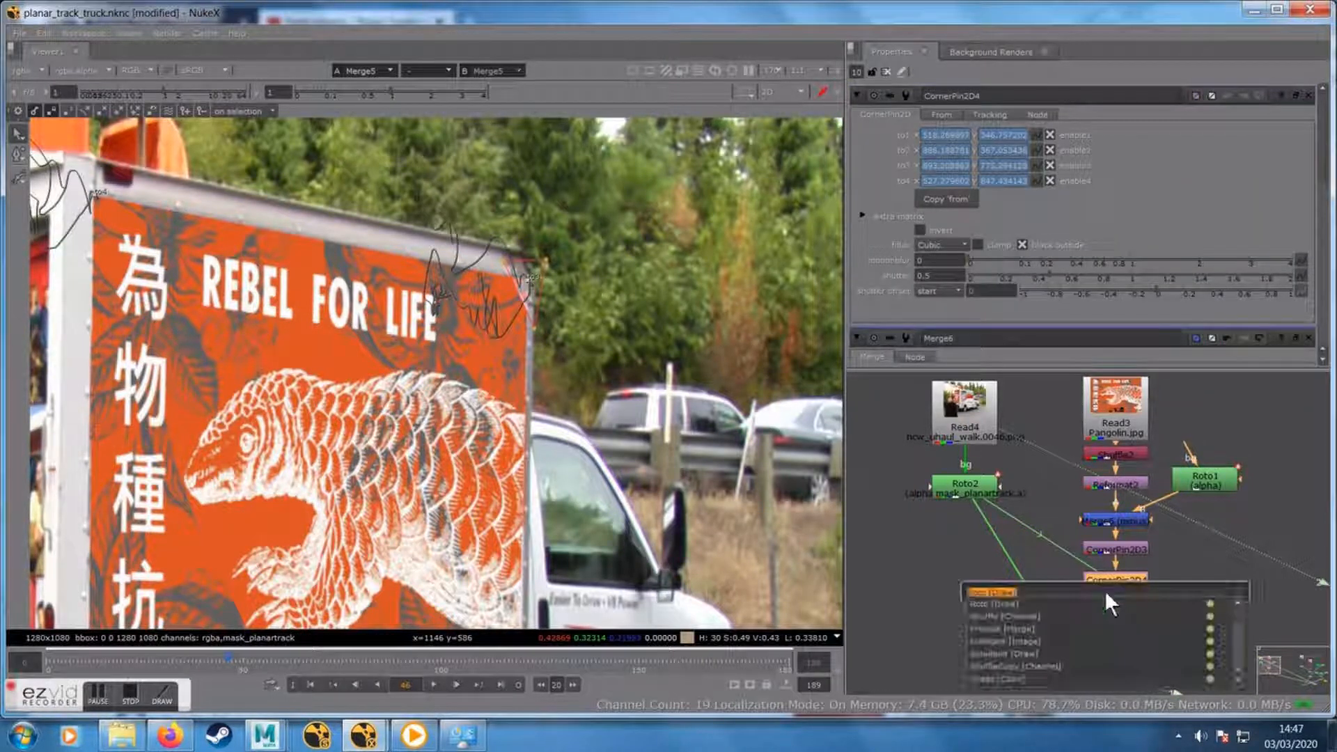
{"action": "type", "text": "prem"}
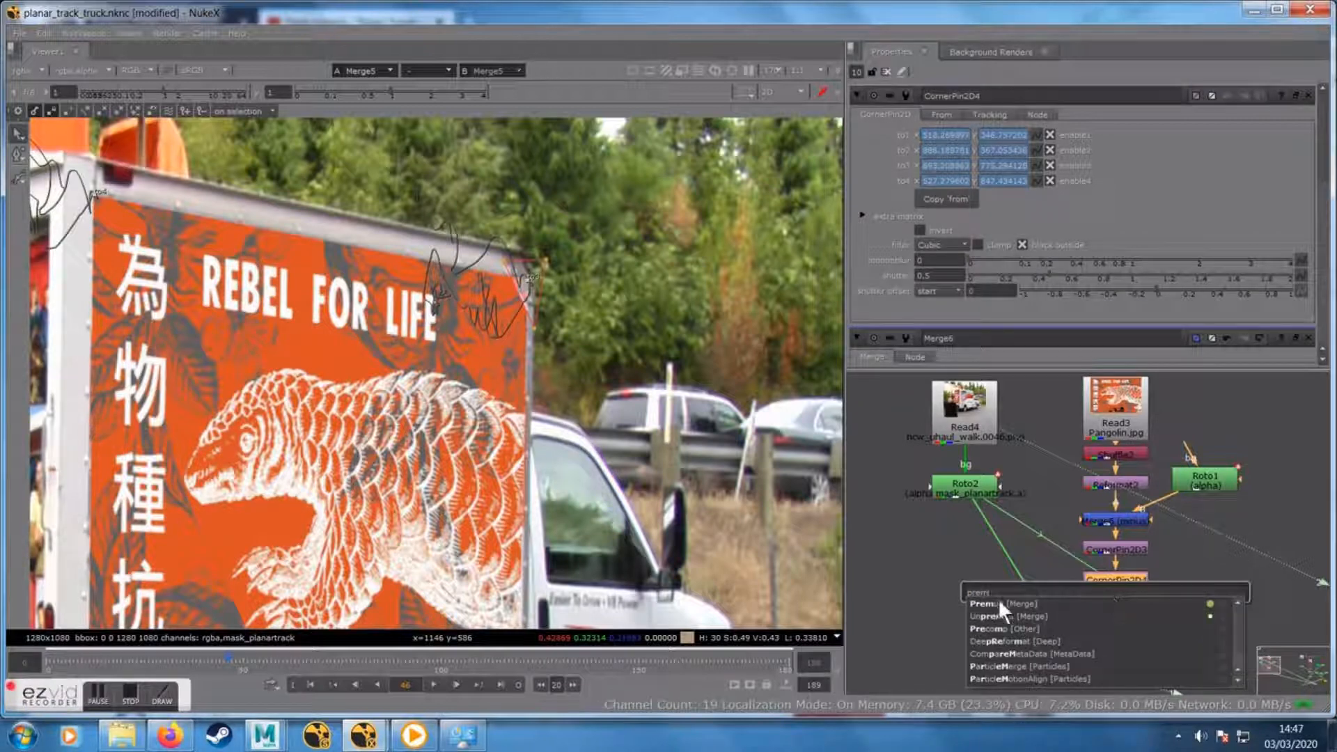
{"action": "key", "text": "Return"}
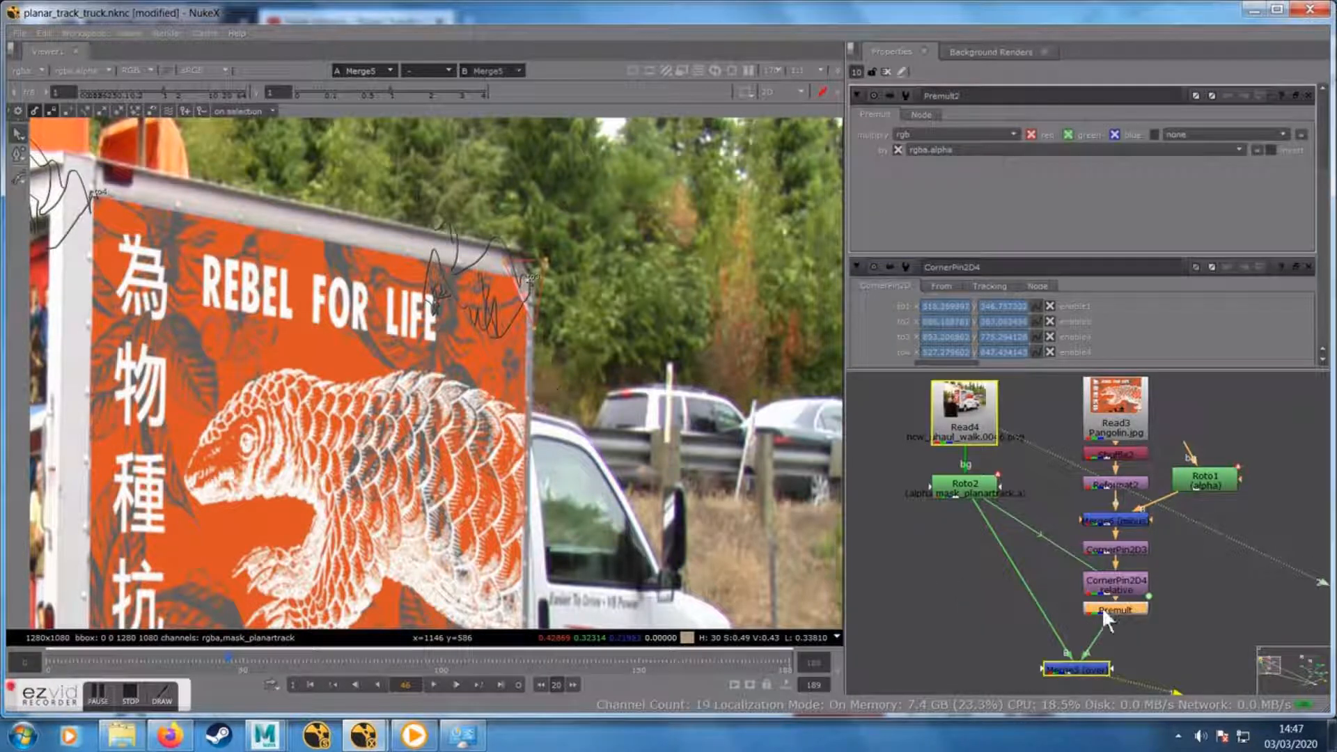
{"action": "left_click_drag", "start_coordinate": [1102, 607], "coordinate": [1102, 614]}
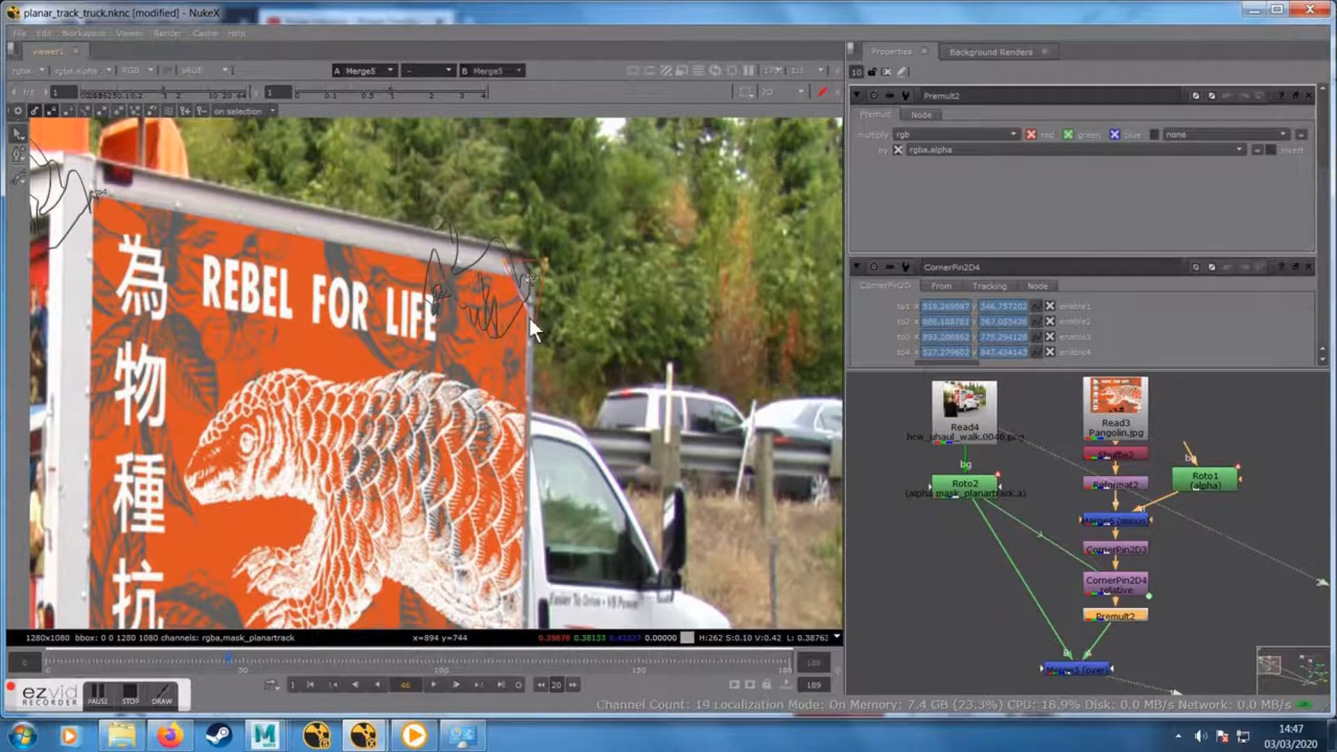
Adjust the two inner points of the corner roto shape to the truck panel's corner, and check the fit at frame 108
{"action": "scroll", "coordinate": [528, 316], "scroll_direction": "up", "scroll_amount": 2}
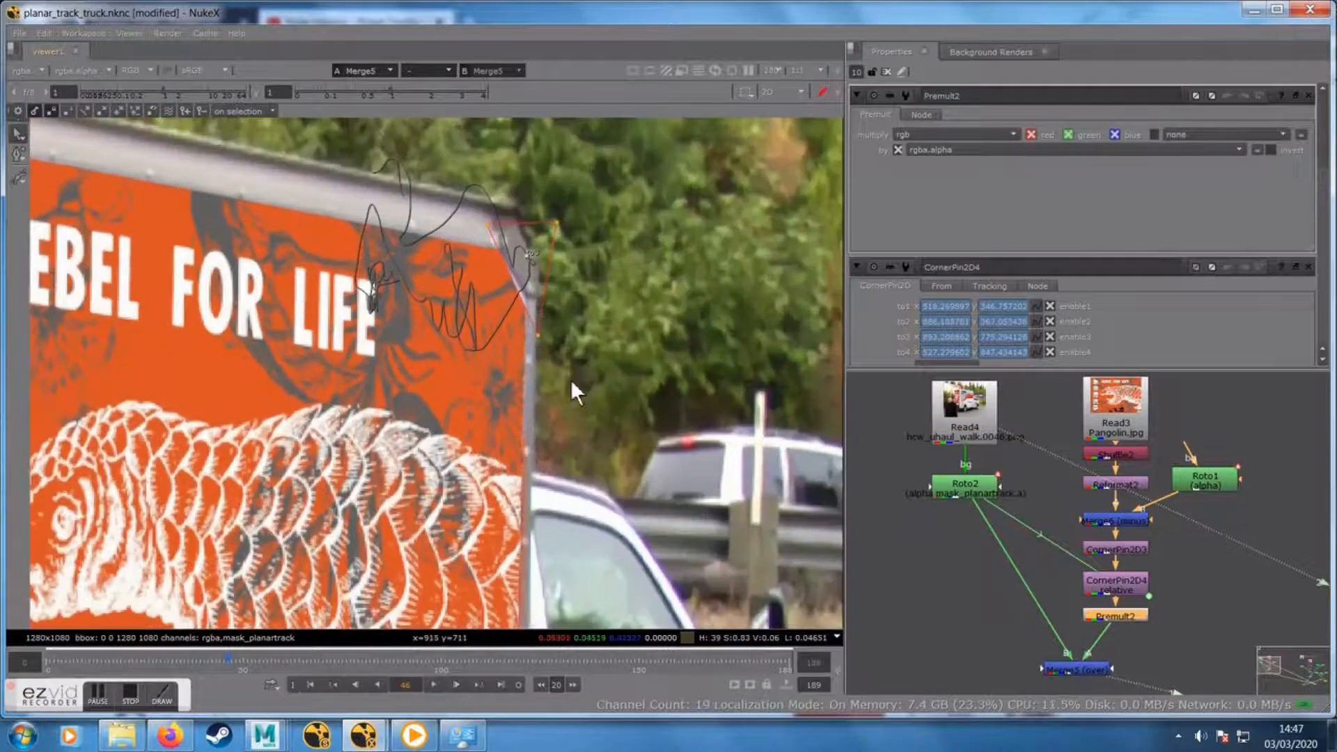
{"action": "left_click", "coordinate": [541, 326]}
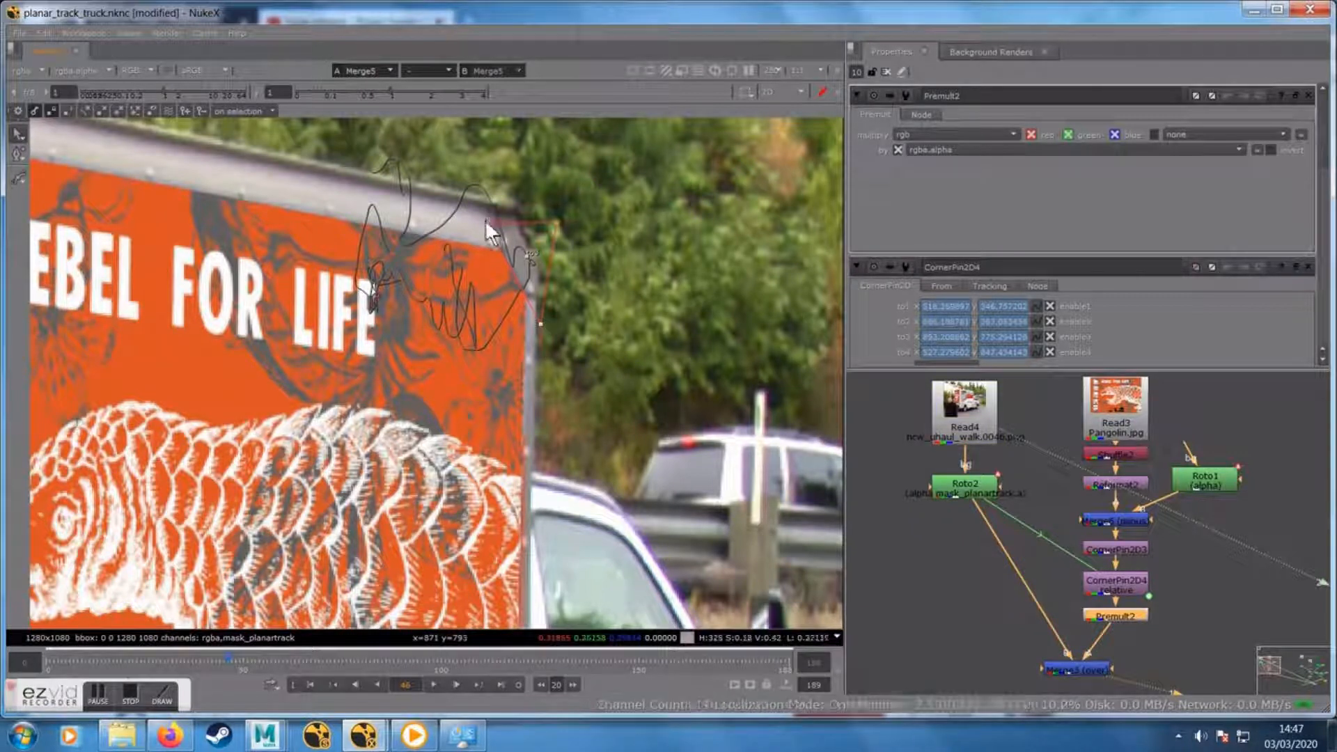
{"action": "left_click", "coordinate": [482, 226]}
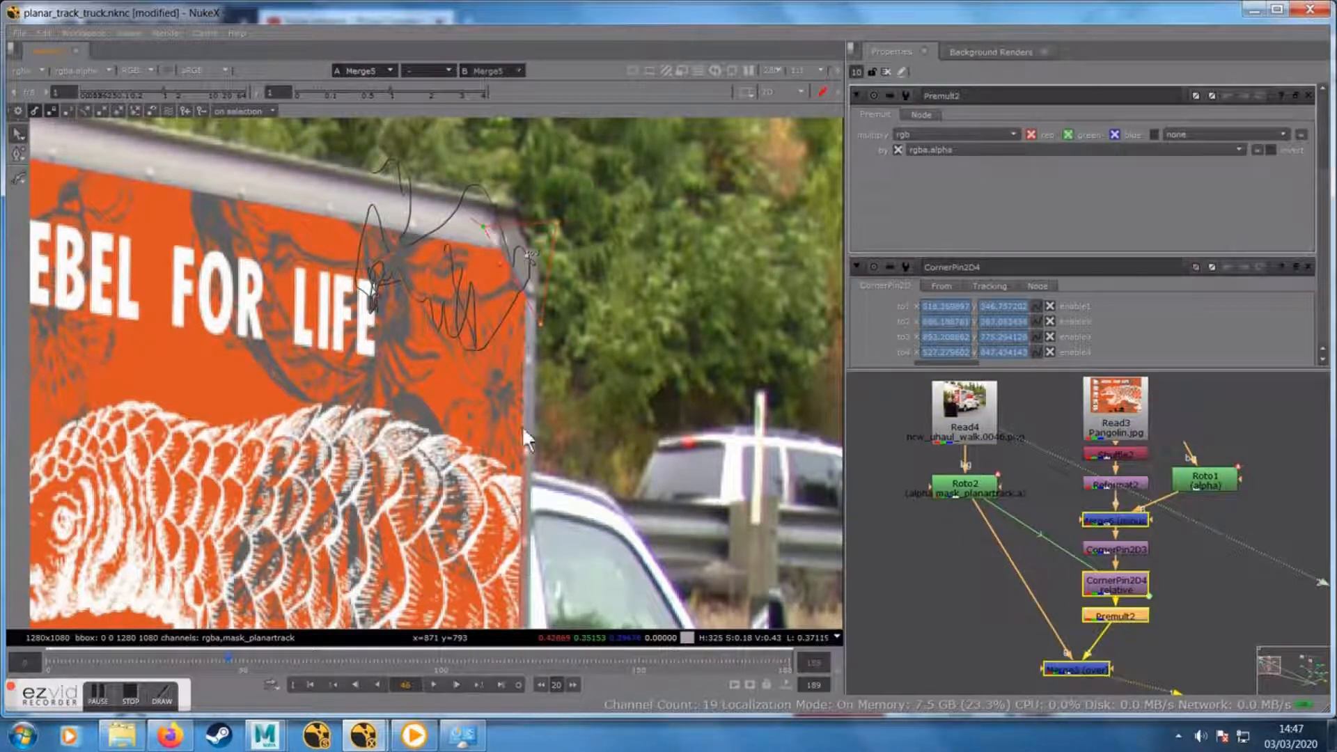
{"action": "left_click", "coordinate": [340, 658]}
{"action": "left_click", "coordinate": [471, 662]}
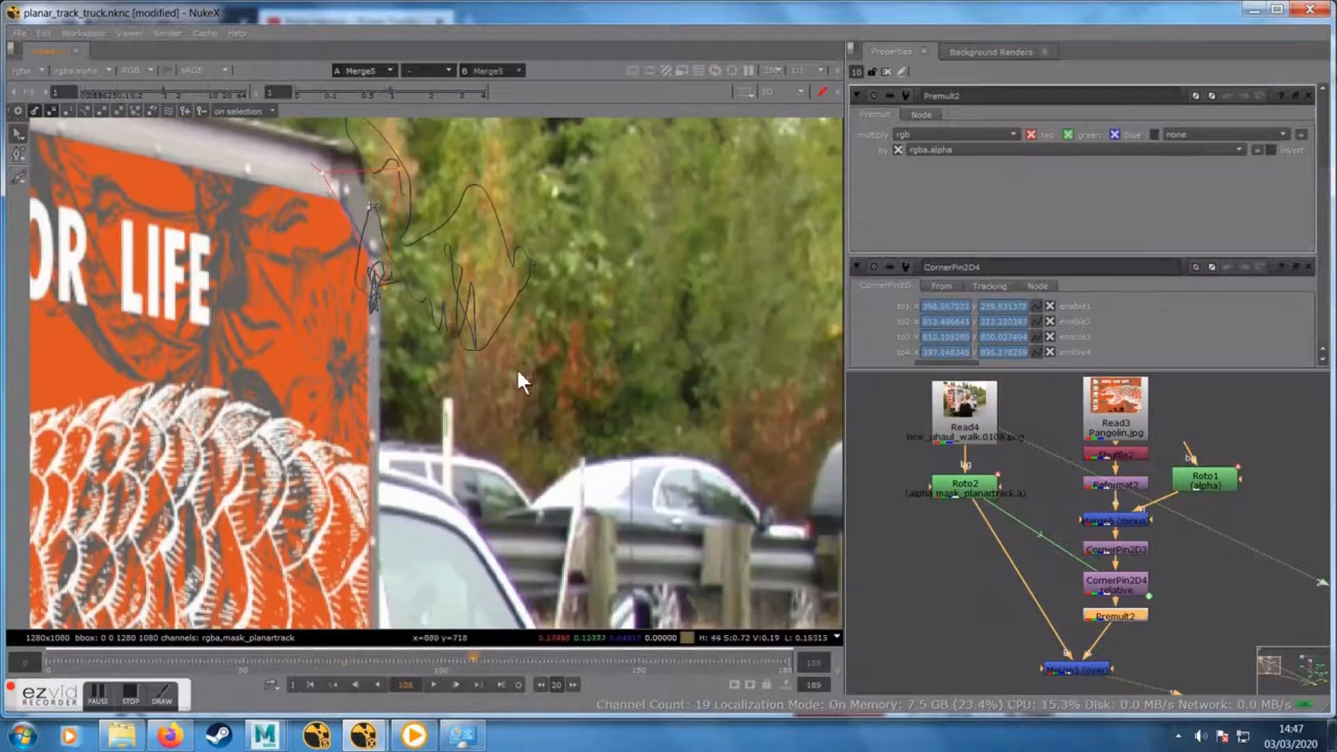
Move the Roto1 node further from the minus merge and display the Merge6 output in the viewer
{"action": "scroll", "coordinate": [512, 368], "scroll_direction": "down", "scroll_amount": 3}
{"action": "left_click_drag", "start_coordinate": [503, 446], "coordinate": [541, 404]}
{"action": "scroll", "coordinate": [543, 418], "scroll_direction": "up", "scroll_amount": 5}
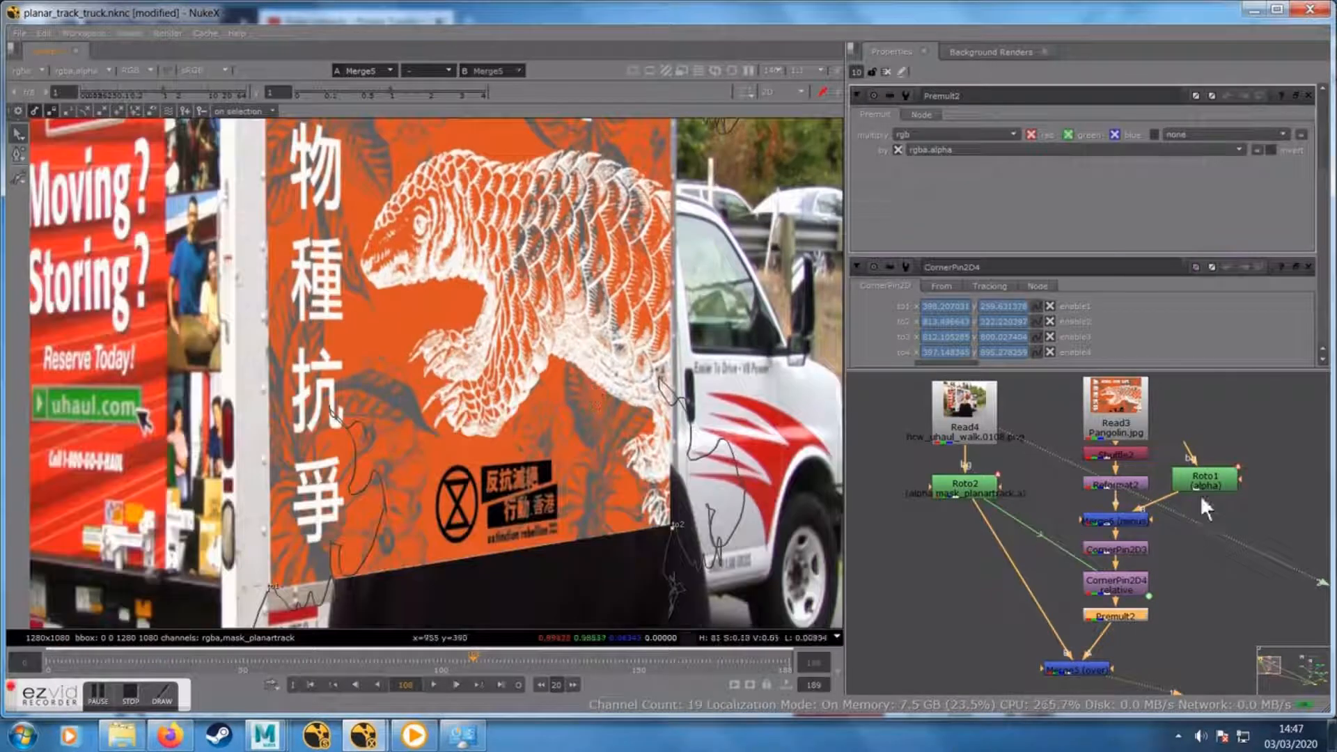
{"action": "left_click_drag", "start_coordinate": [1201, 469], "coordinate": [1217, 441]}
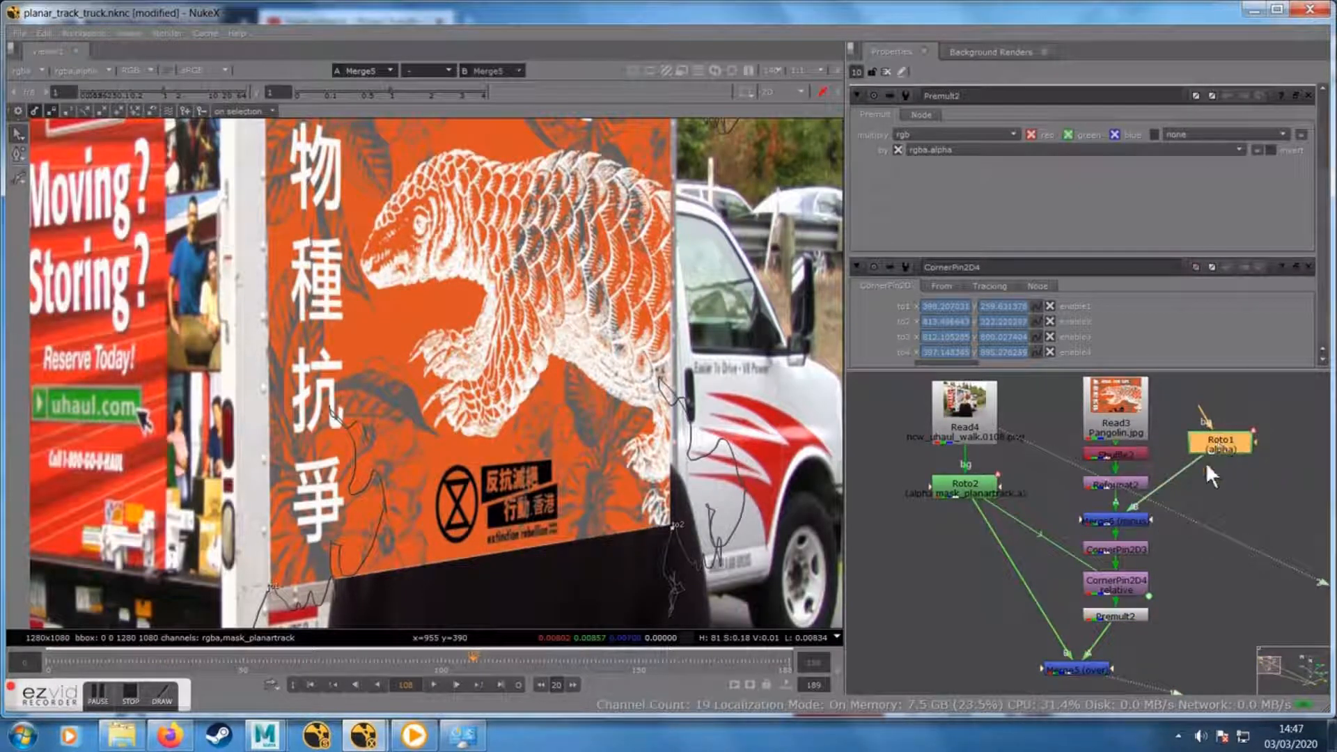
{"action": "left_click", "coordinate": [1113, 518]}
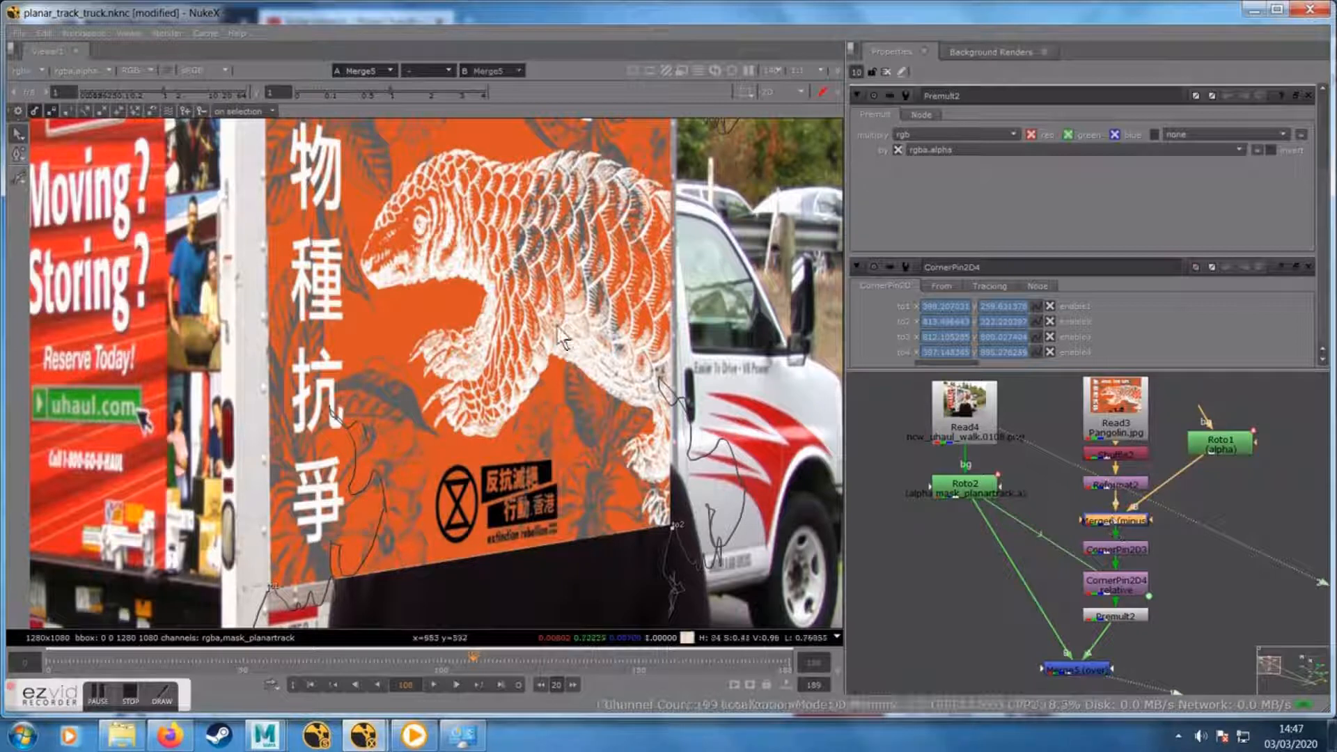
{"action": "scroll", "coordinate": [551, 392], "scroll_direction": "up", "scroll_amount": 3}
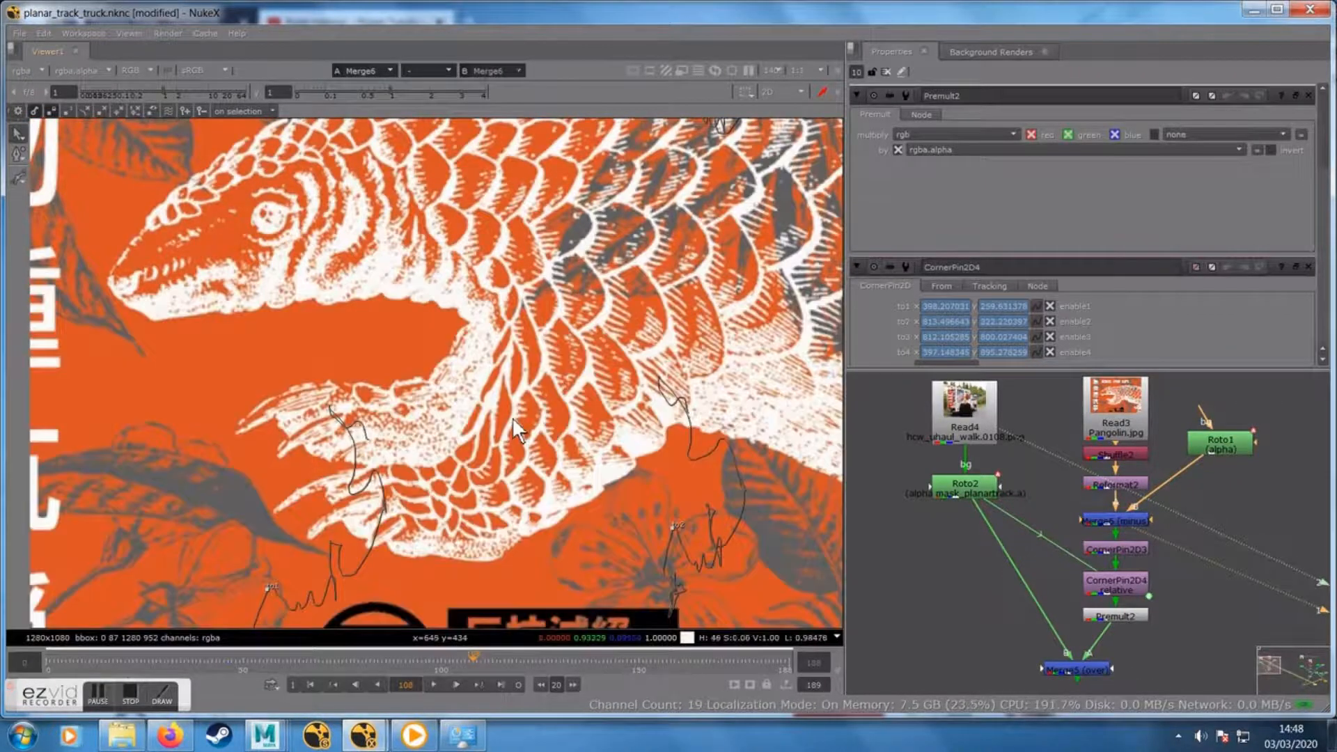
{"action": "scroll", "coordinate": [512, 416], "scroll_direction": "down", "scroll_amount": 5}
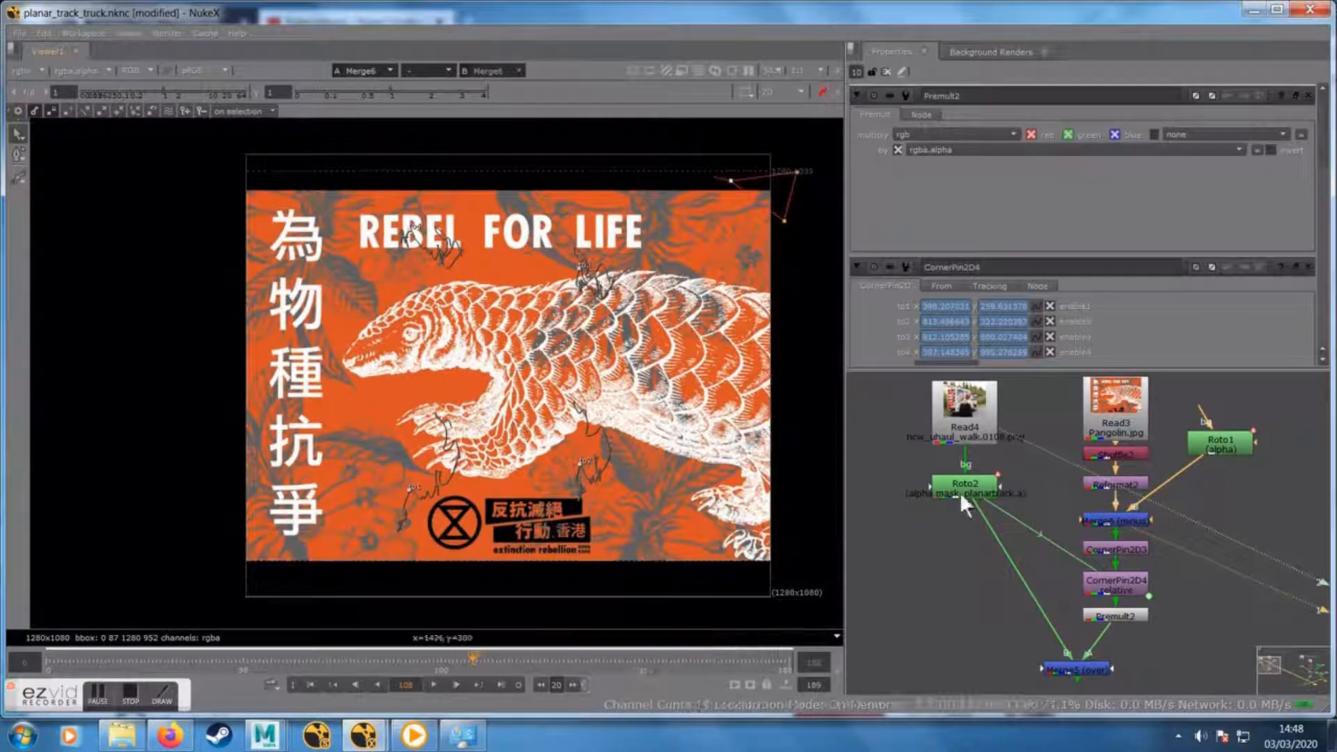
Draw a closed four-point Bezier shape in Roto1 across the poster's lower edge, just left of the hourglass logo, for the wheel-arch cutout
{"action": "double_click", "coordinate": [1210, 450]}
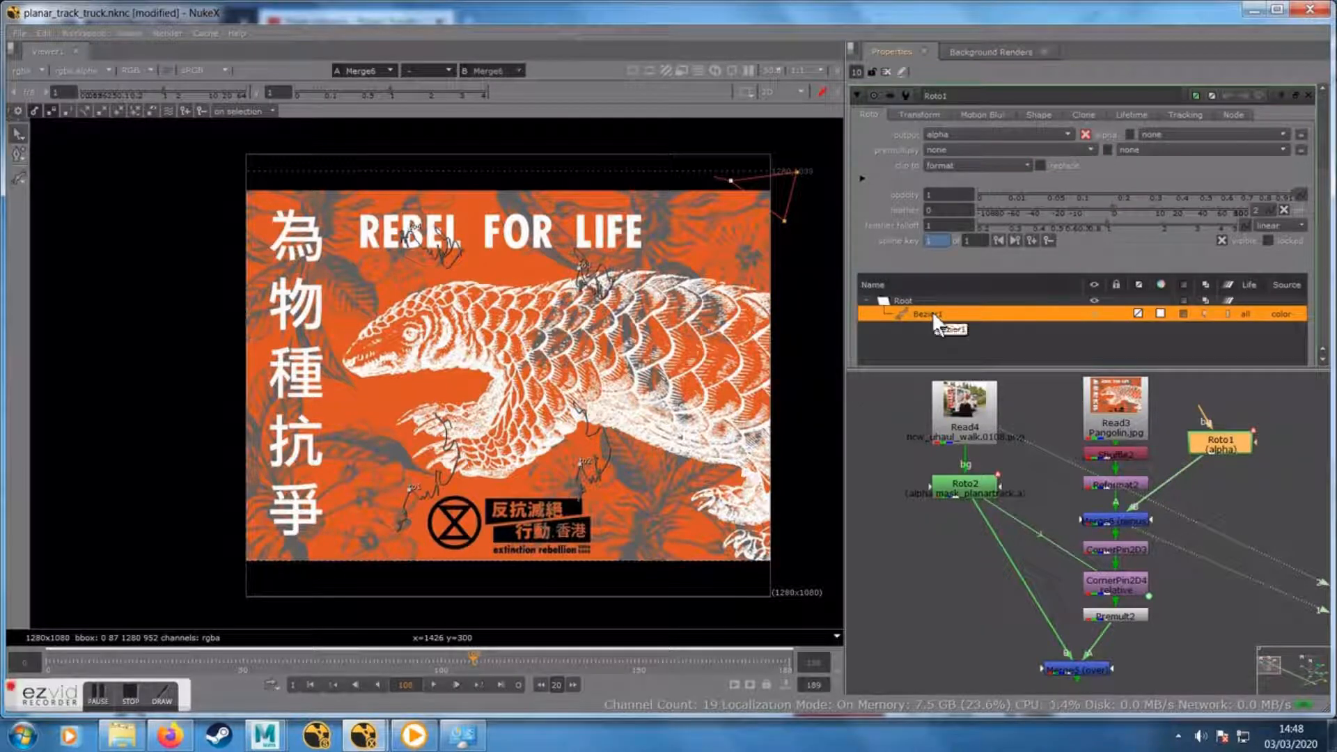
{"action": "right_click", "coordinate": [17, 178]}
{"action": "left_click", "coordinate": [57, 177]}
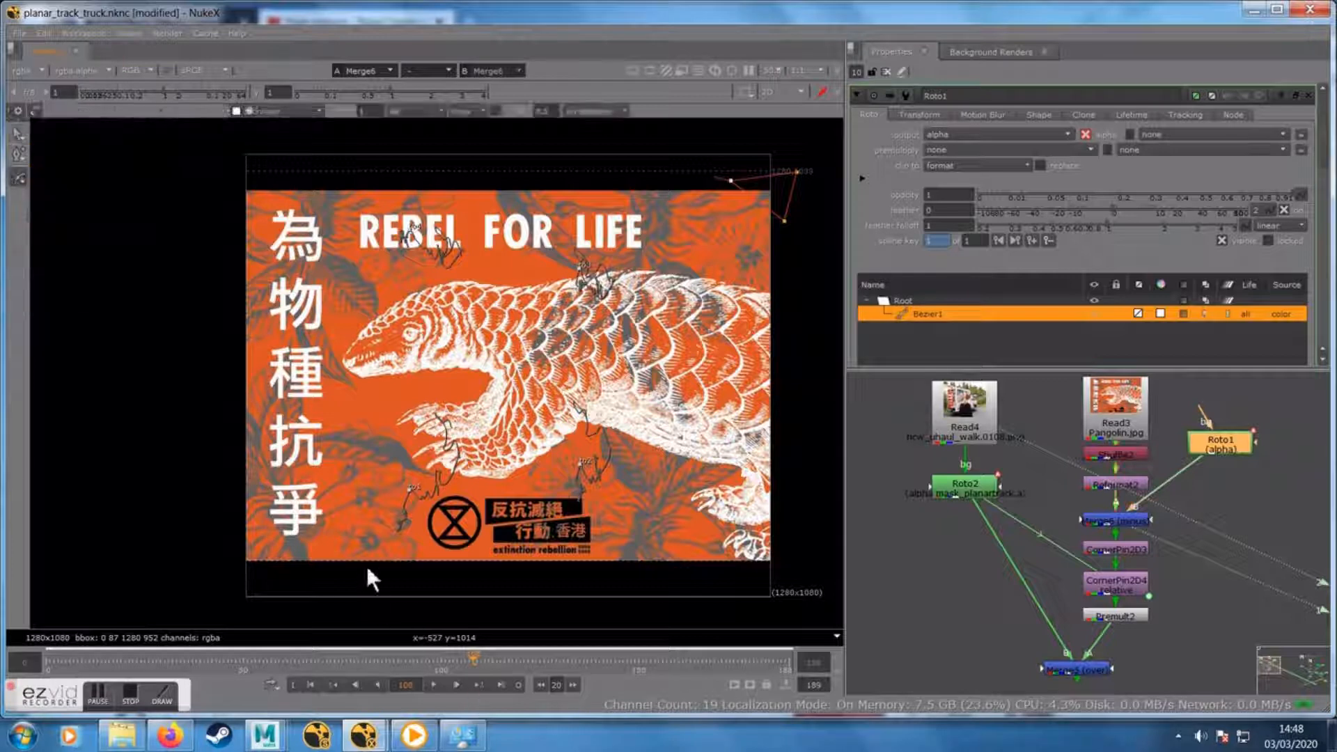
{"action": "left_click", "coordinate": [337, 572]}
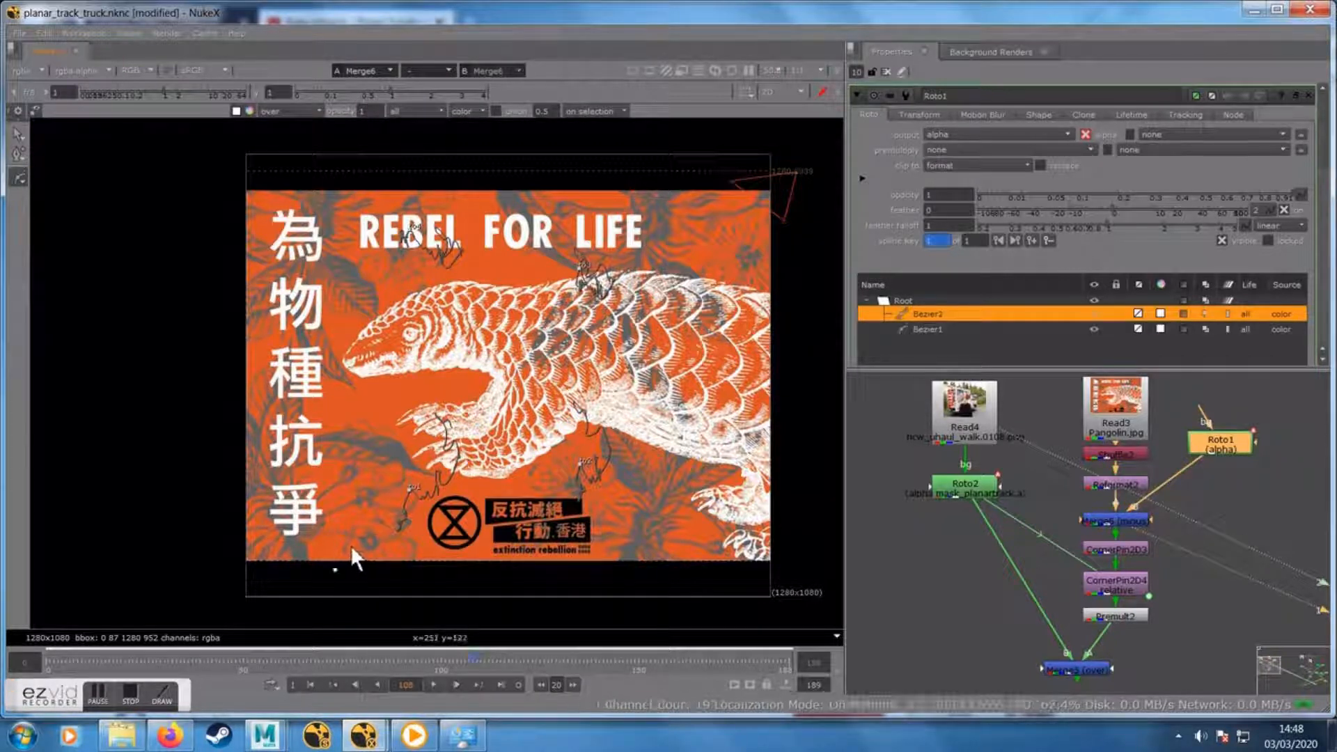
{"action": "left_click", "coordinate": [348, 543]}
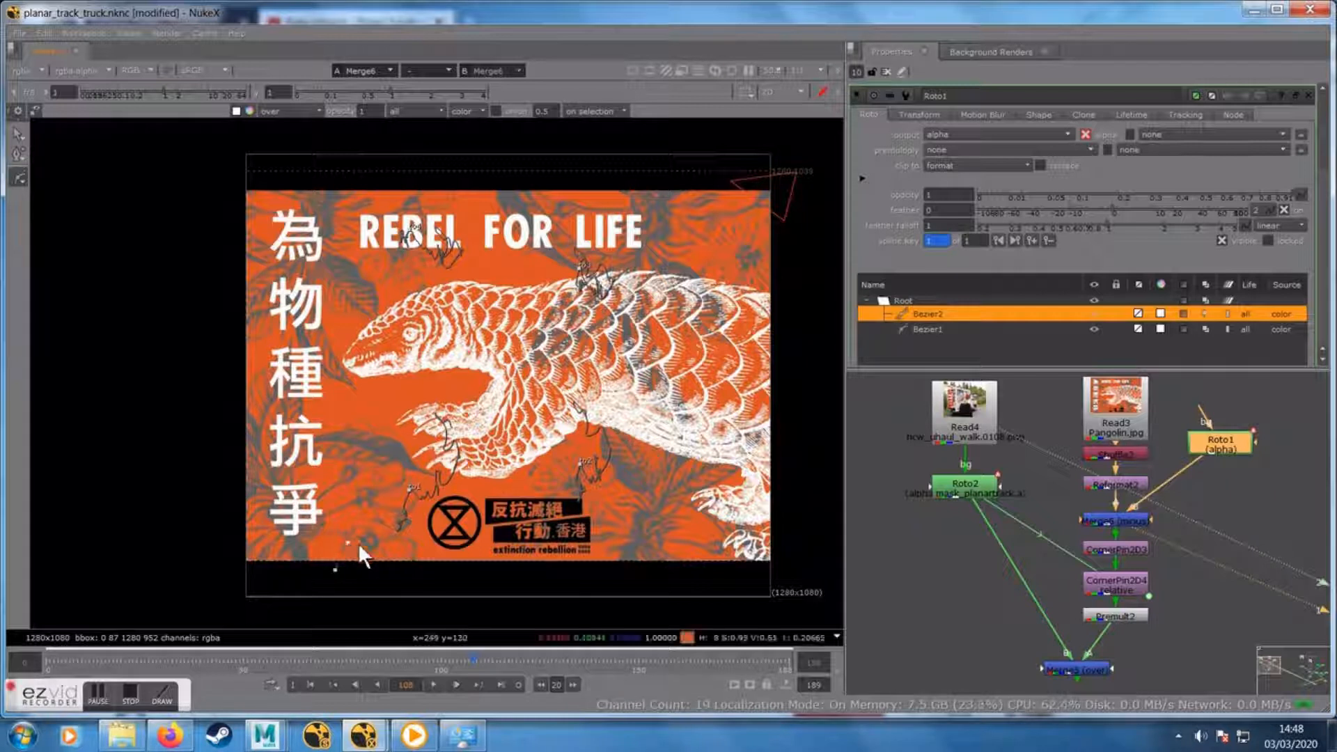
{"action": "left_click", "coordinate": [431, 542]}
{"action": "left_click", "coordinate": [446, 575]}
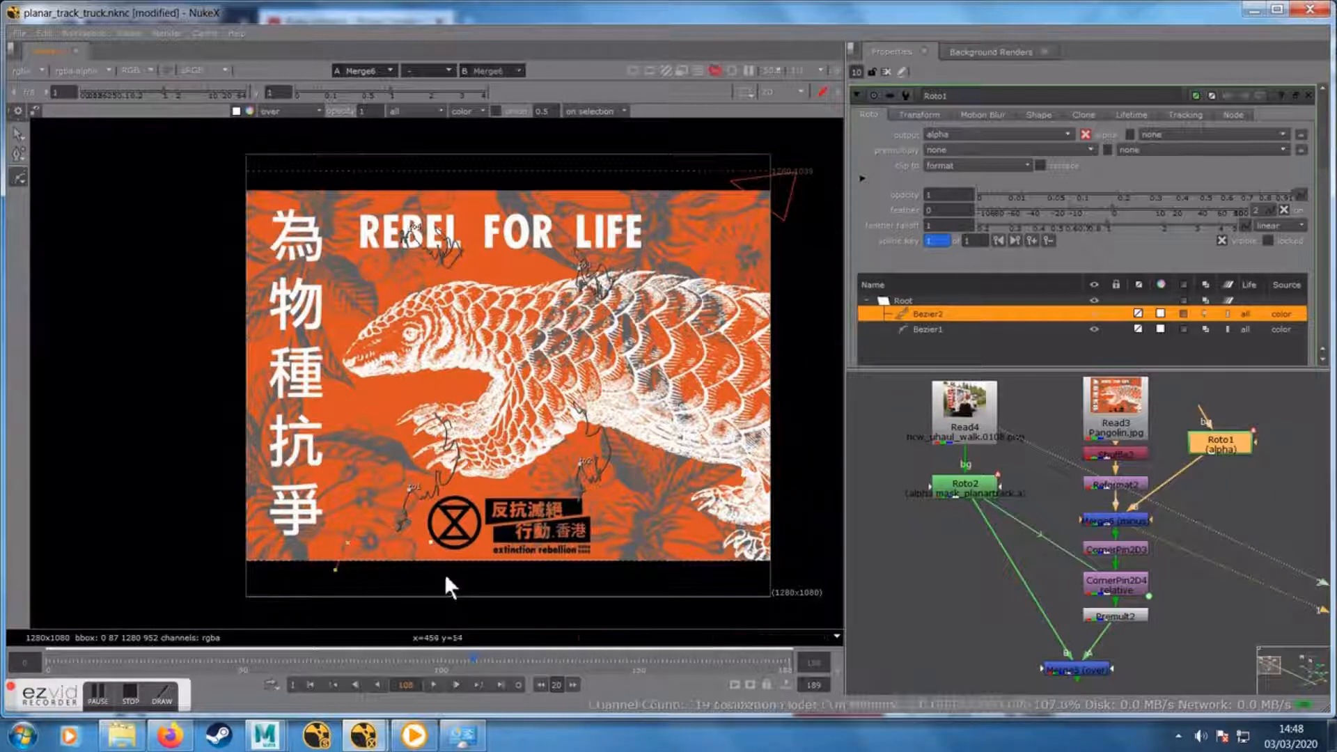
{"action": "left_click", "coordinate": [336, 568]}
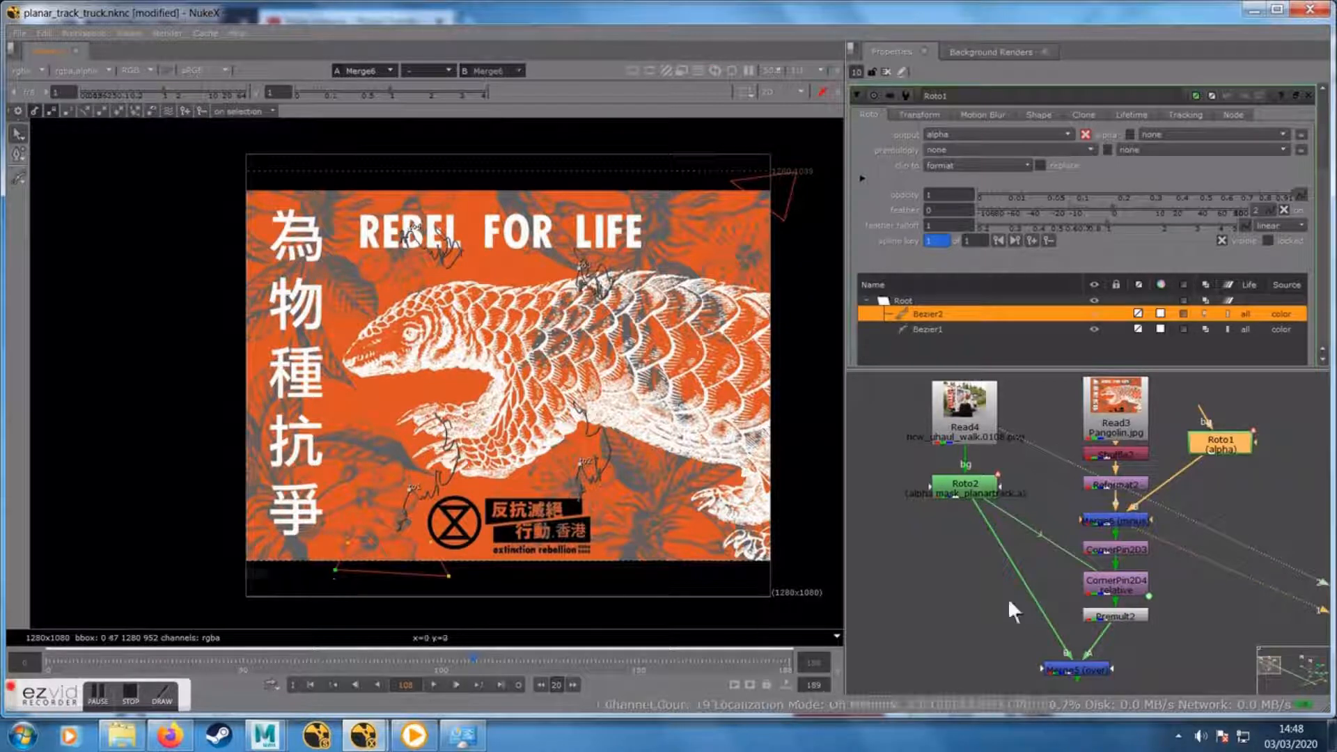
Display the Merge5 composite and, at frame 43, fit the new Bezier's corner points to the truck's rear wheel arch
{"action": "left_click", "coordinate": [1064, 668]}
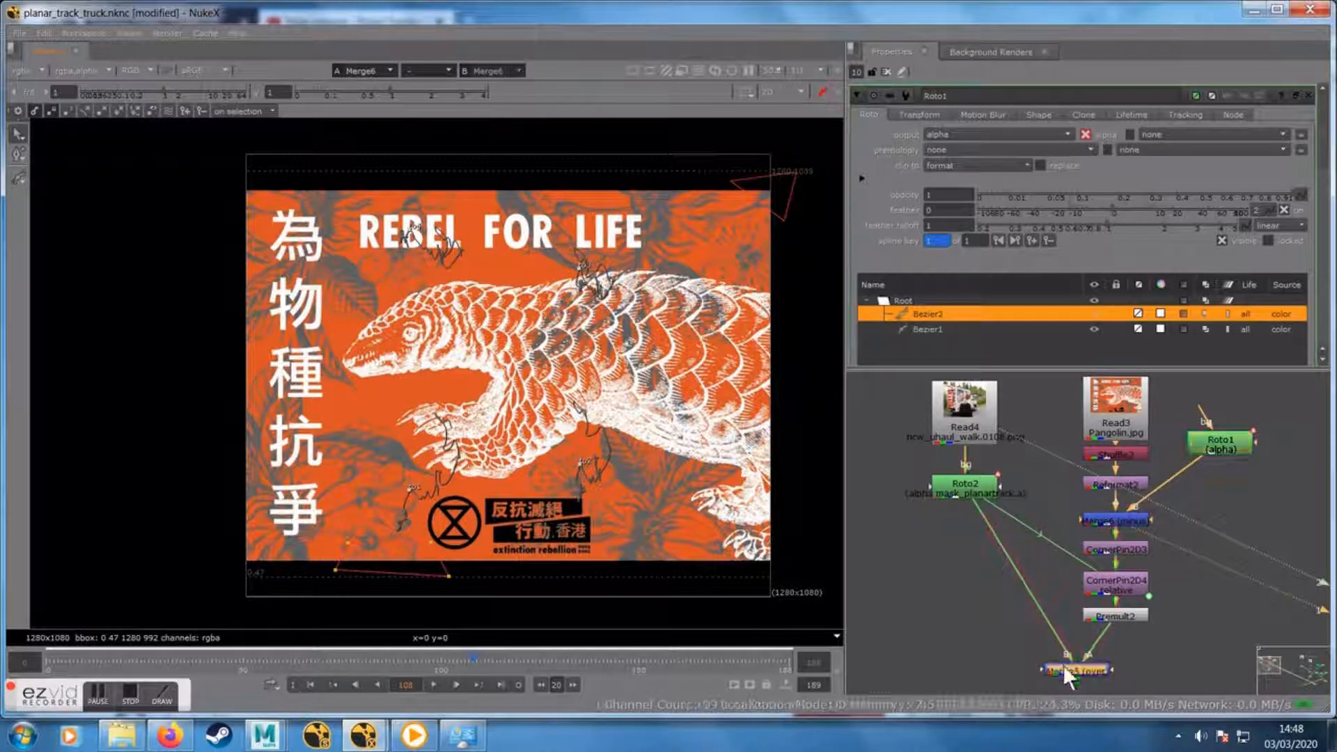
{"action": "key", "text": "1"}
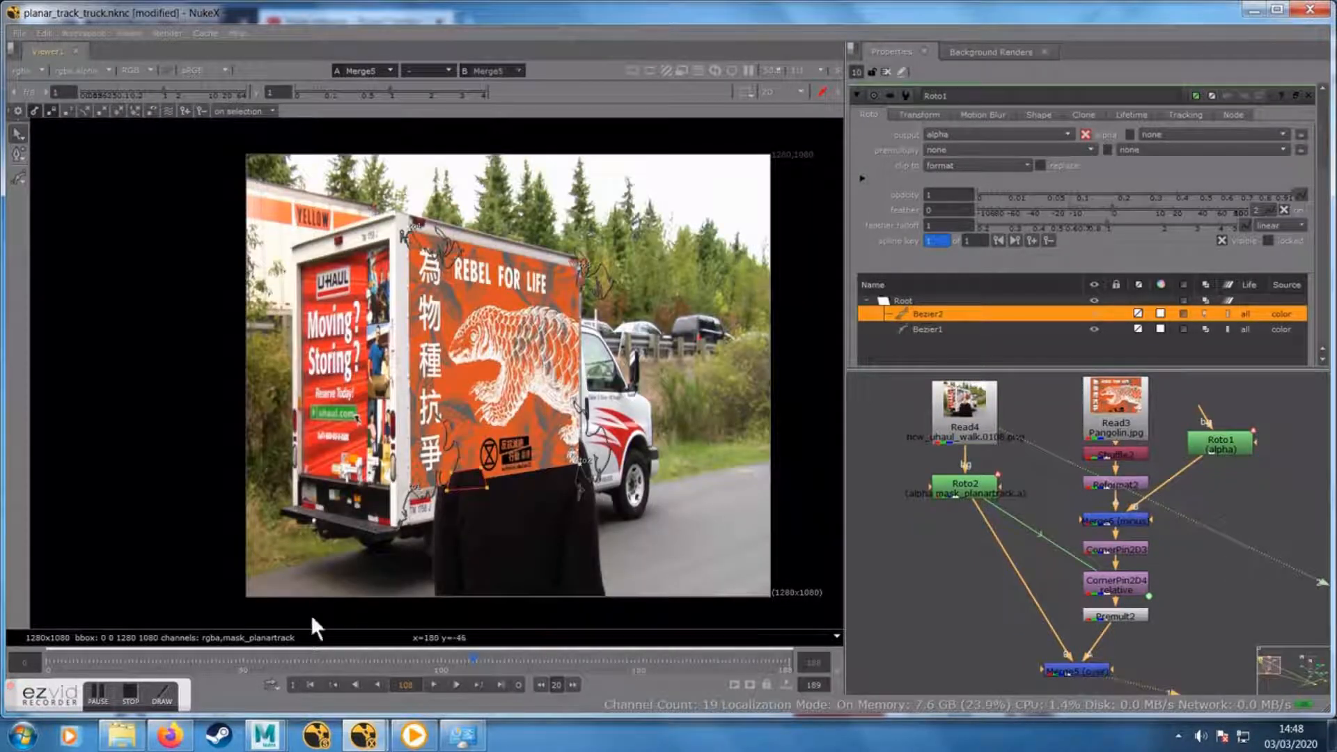
{"action": "left_click", "coordinate": [215, 656]}
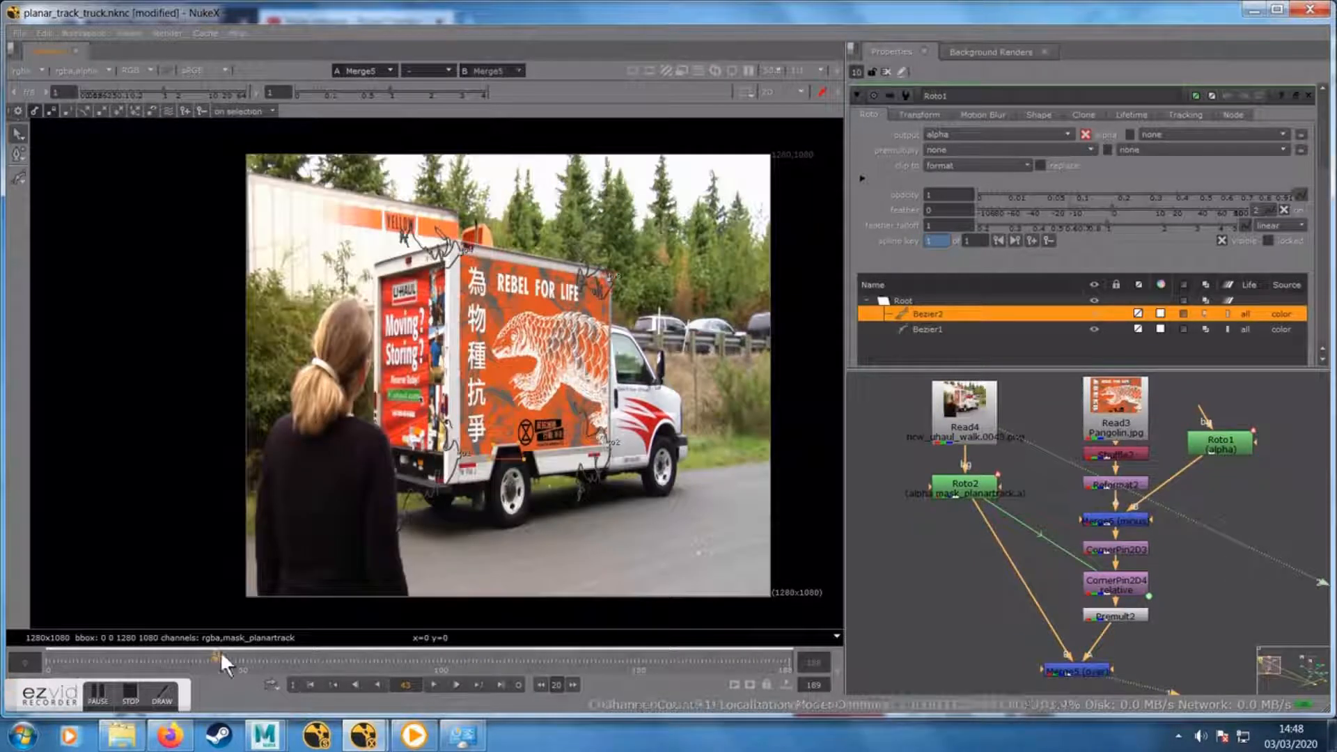
{"action": "scroll", "coordinate": [532, 486], "scroll_direction": "up", "scroll_amount": 8}
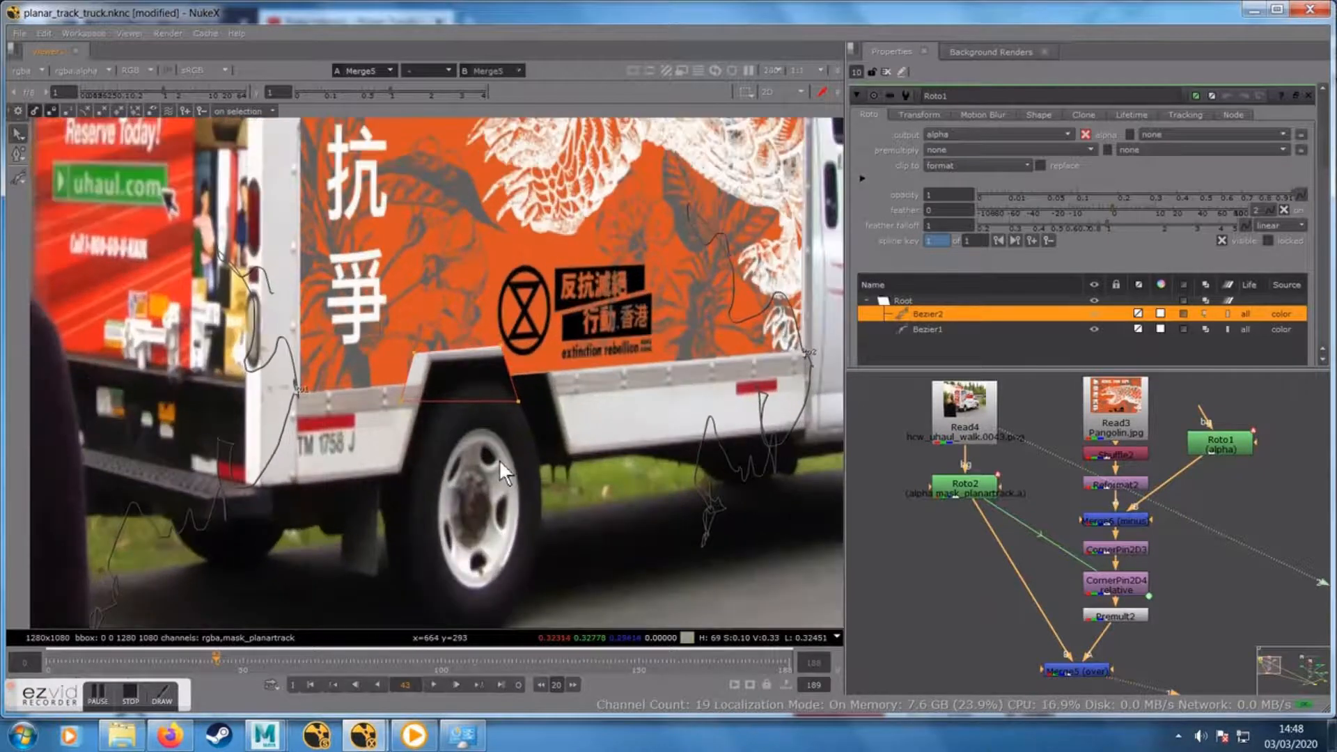
{"action": "scroll", "coordinate": [498, 460], "scroll_direction": "up", "scroll_amount": 4}
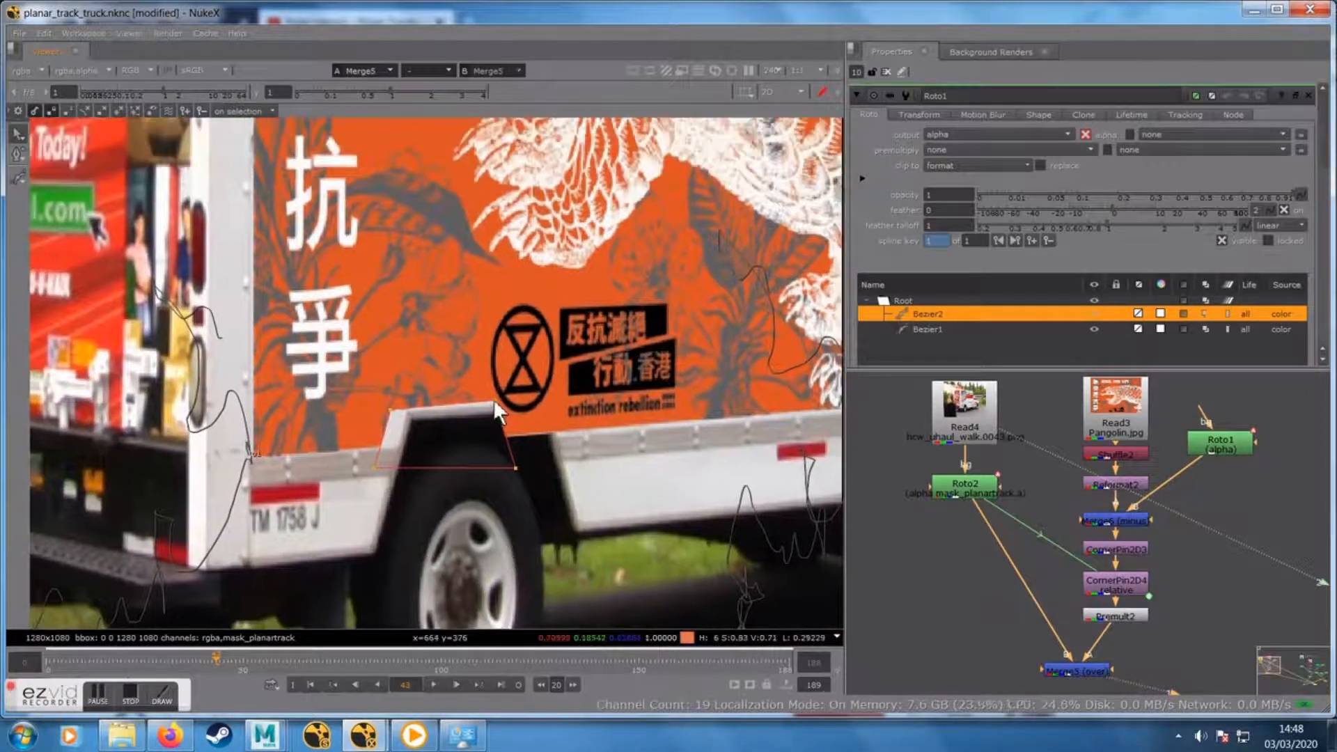
{"action": "left_click_drag", "start_coordinate": [493, 399], "coordinate": [544, 403]}
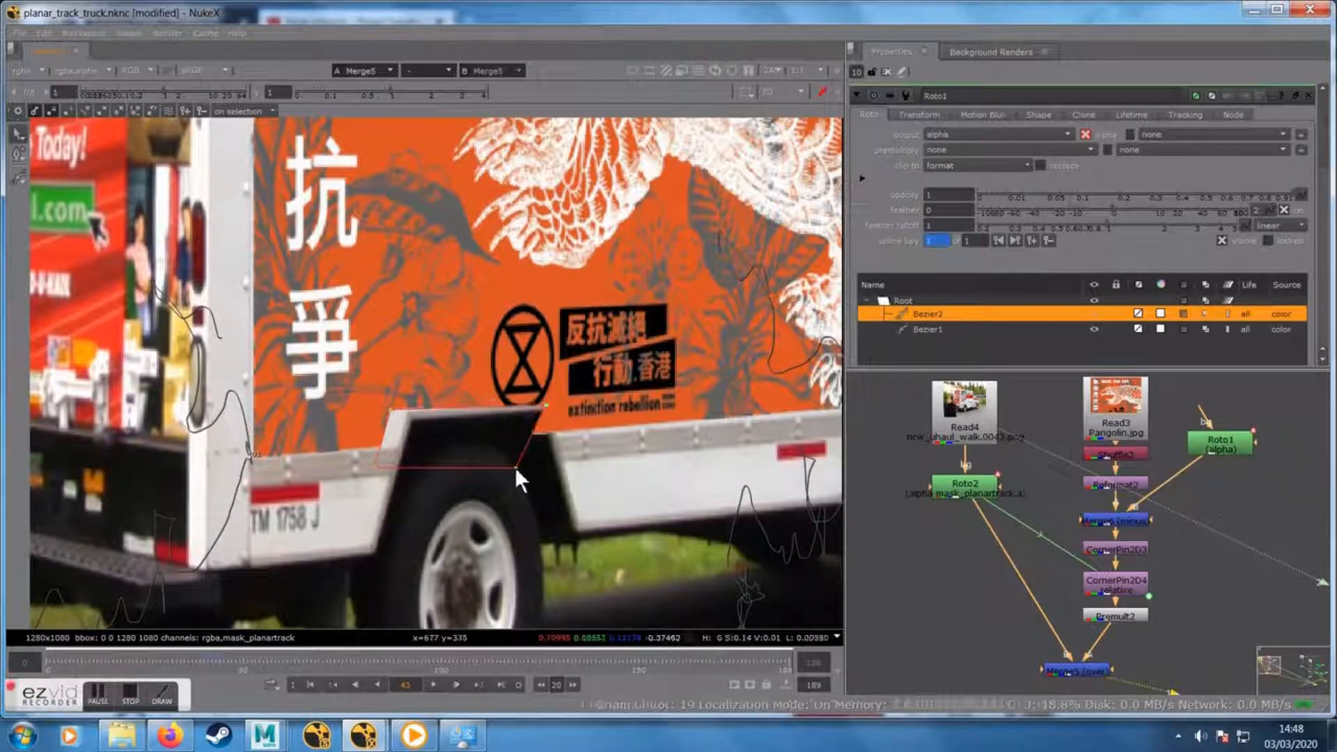
{"action": "left_click_drag", "start_coordinate": [515, 467], "coordinate": [559, 462]}
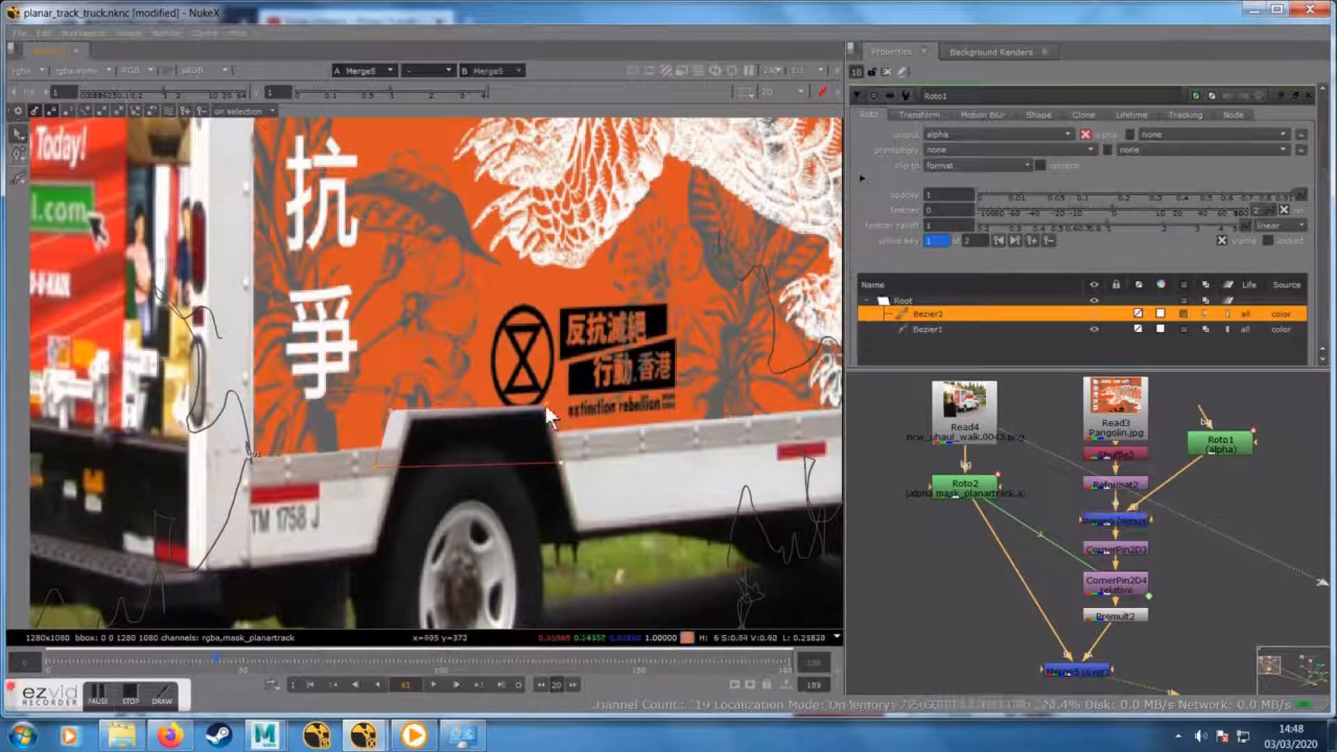
{"action": "left_click_drag", "start_coordinate": [545, 408], "coordinate": [546, 410]}
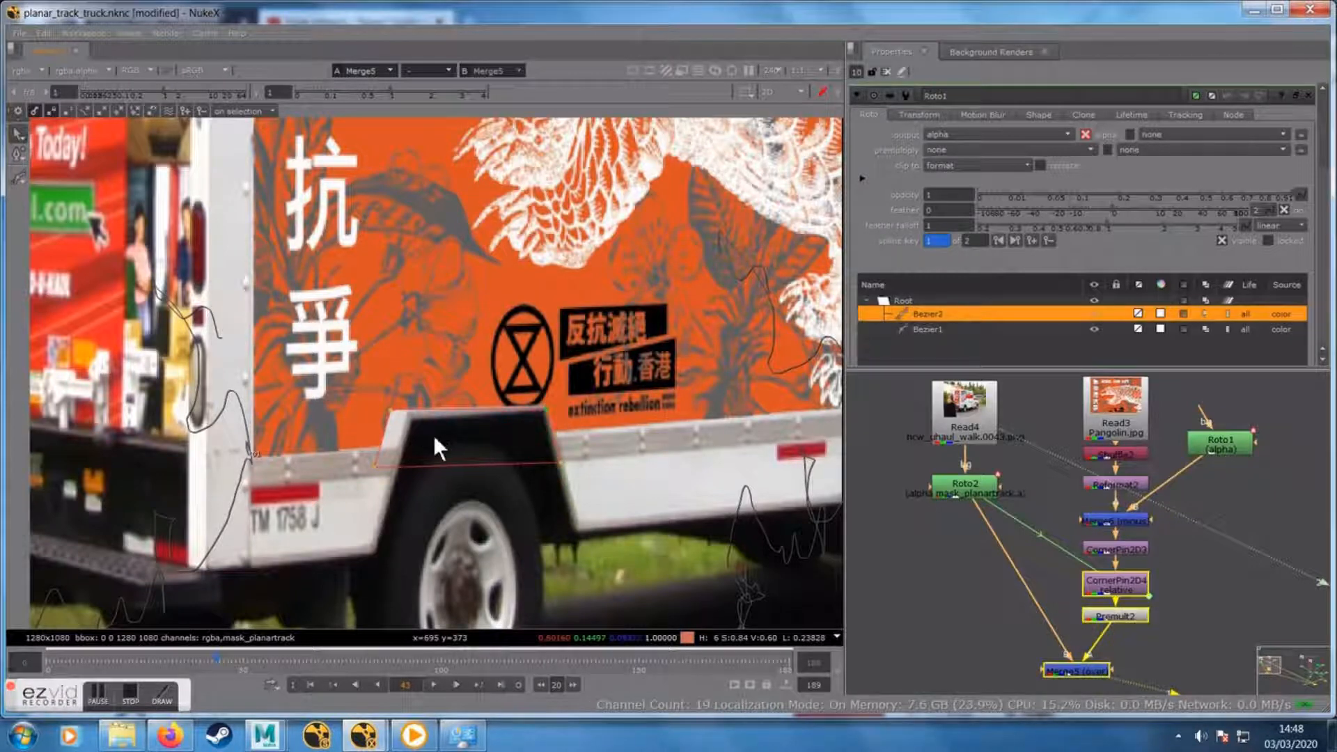
{"action": "left_click_drag", "start_coordinate": [390, 410], "coordinate": [405, 468]}
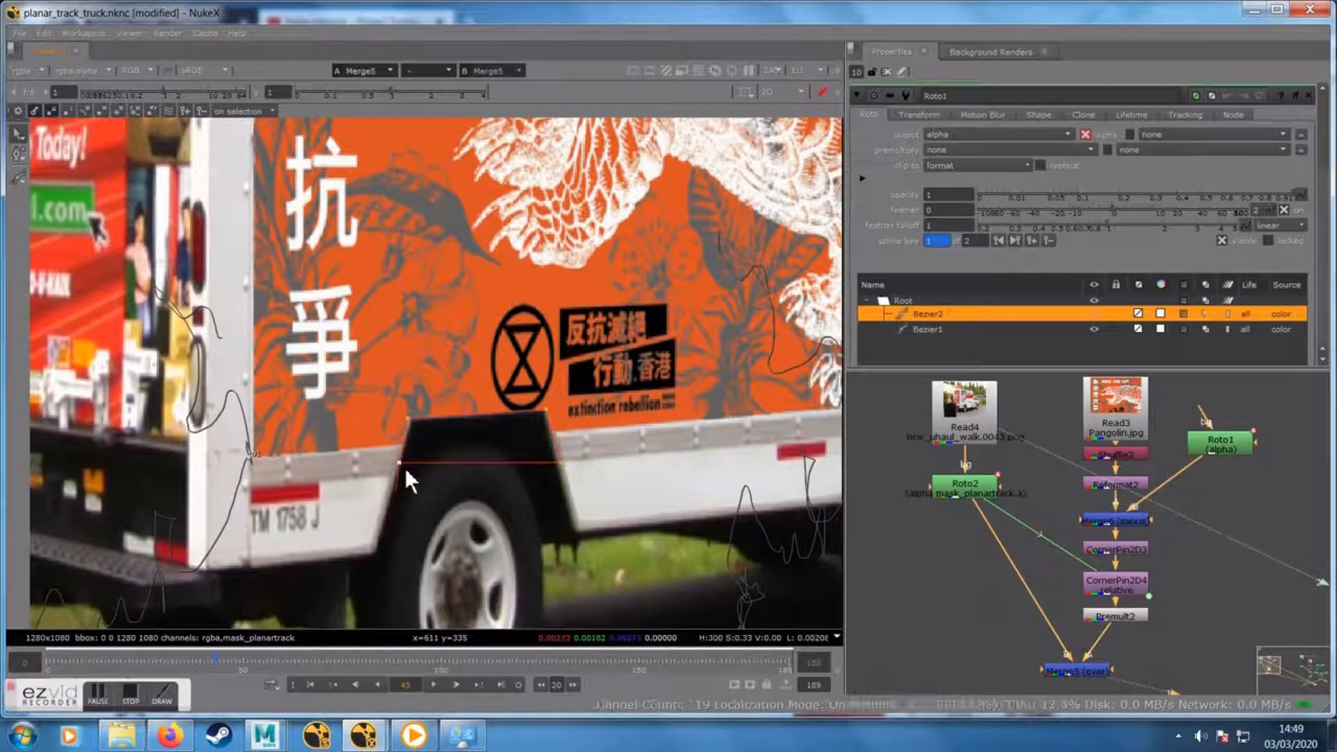
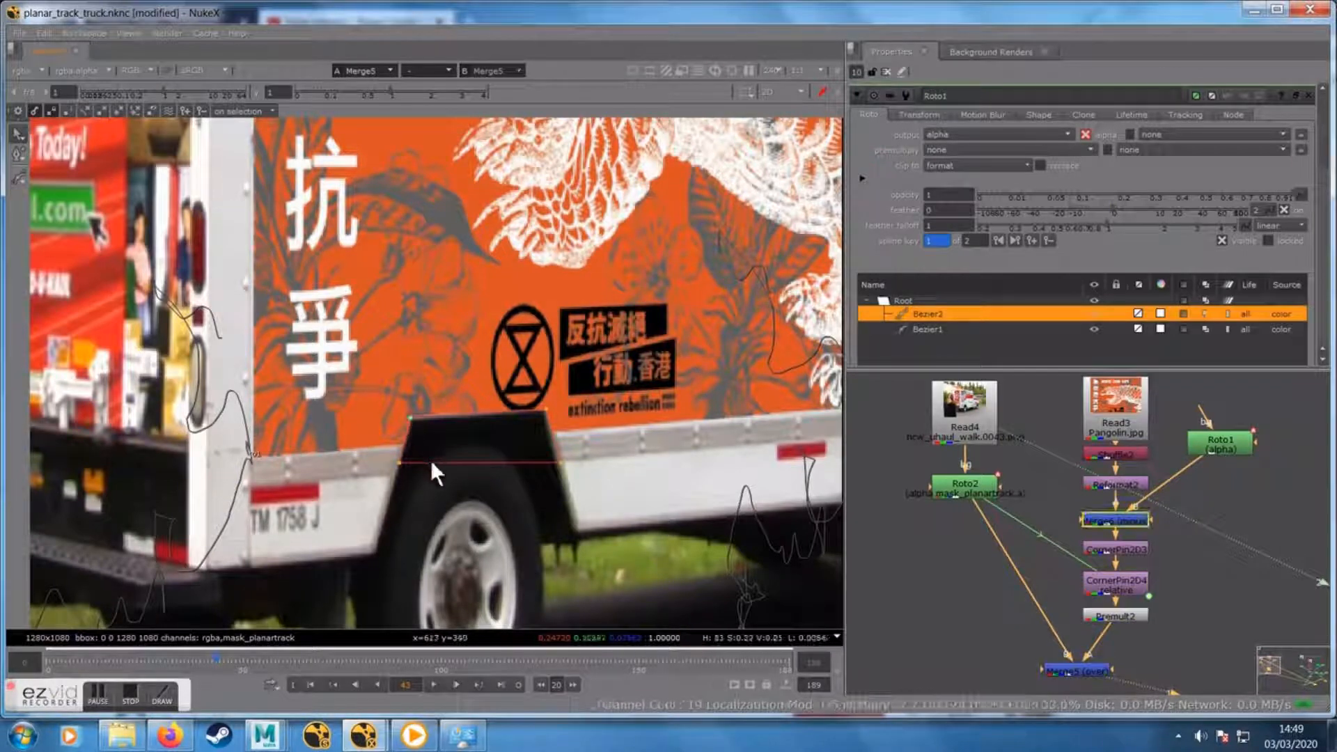
Scrub through the shot and examine how closely the wheel-arch cutout follows the truck at different frames
{"action": "left_click", "coordinate": [177, 662]}
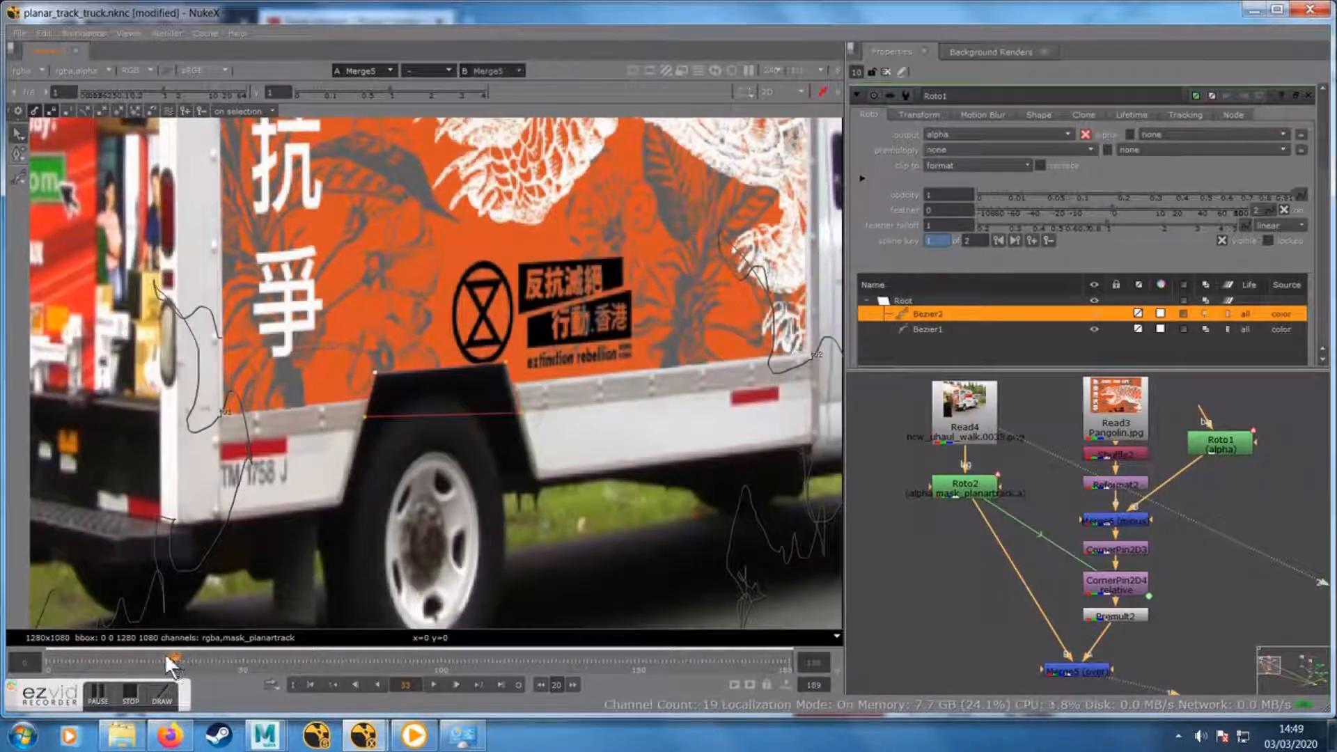
{"action": "left_click", "coordinate": [124, 660]}
{"action": "left_click", "coordinate": [79, 666]}
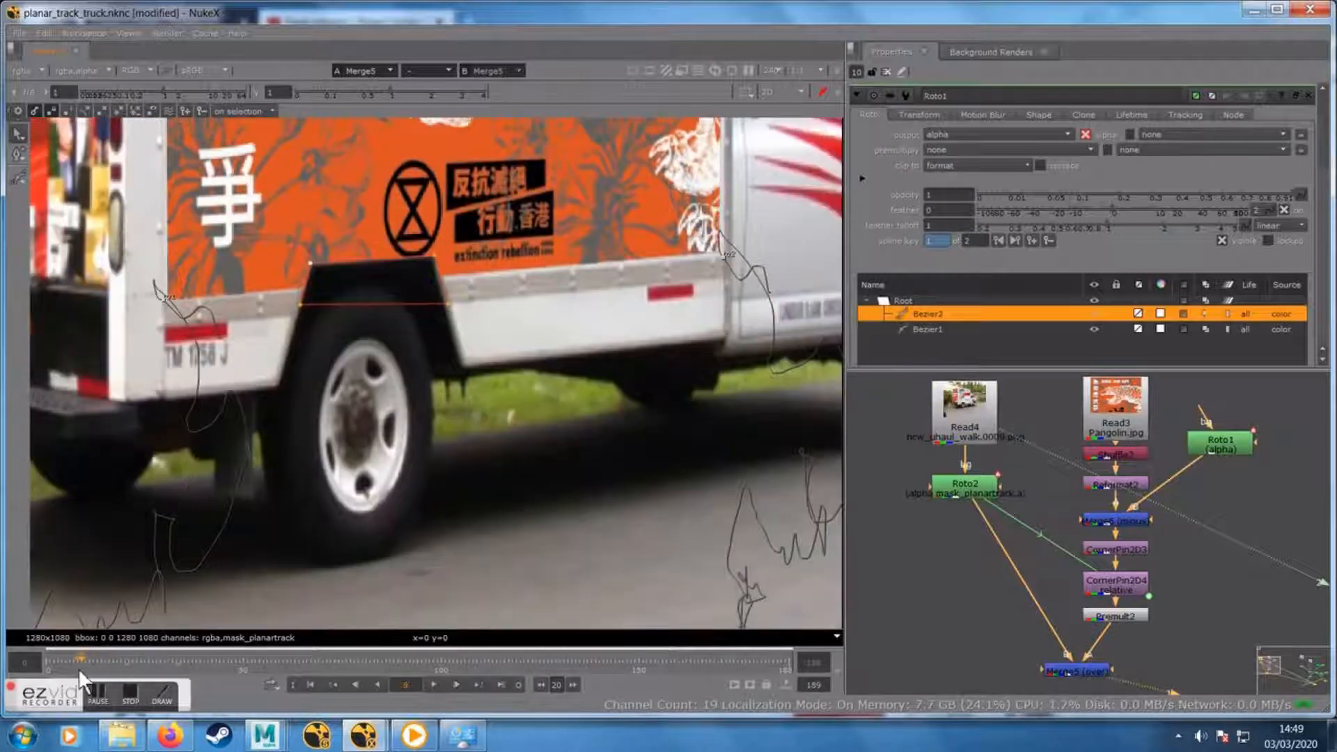
{"action": "left_click", "coordinate": [423, 663]}
{"action": "scroll", "coordinate": [471, 510], "scroll_direction": "down", "scroll_amount": 5}
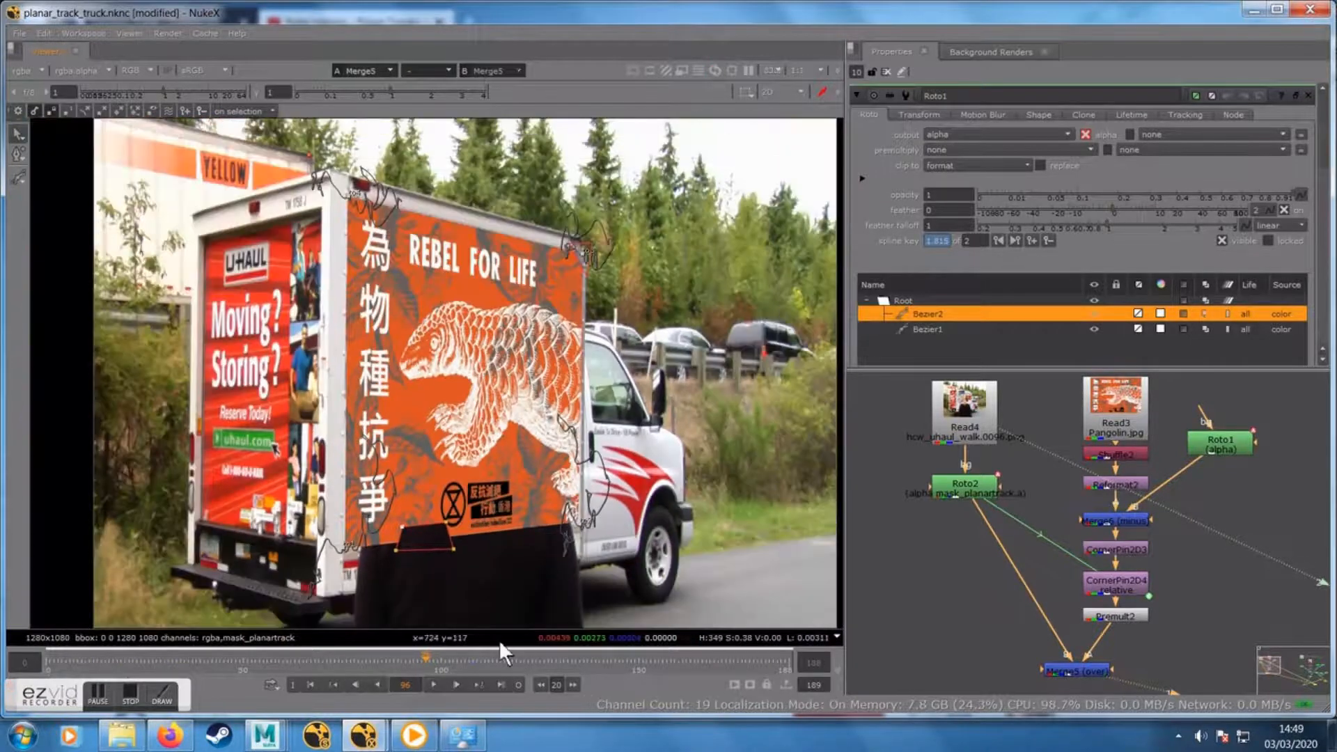
{"action": "left_click", "coordinate": [665, 660]}
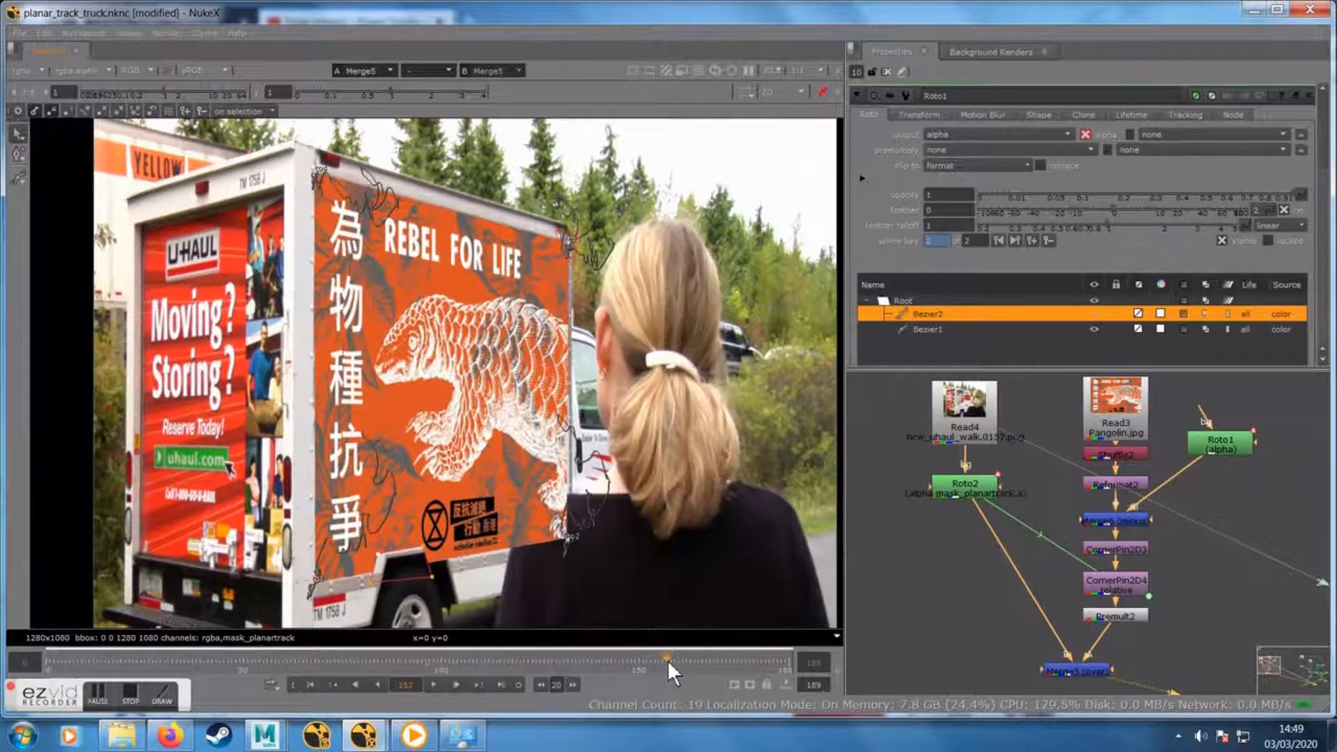
{"action": "left_click", "coordinate": [631, 663]}
{"action": "left_click_drag", "start_coordinate": [631, 664], "coordinate": [567, 663]}
{"action": "left_click", "coordinate": [630, 663]}
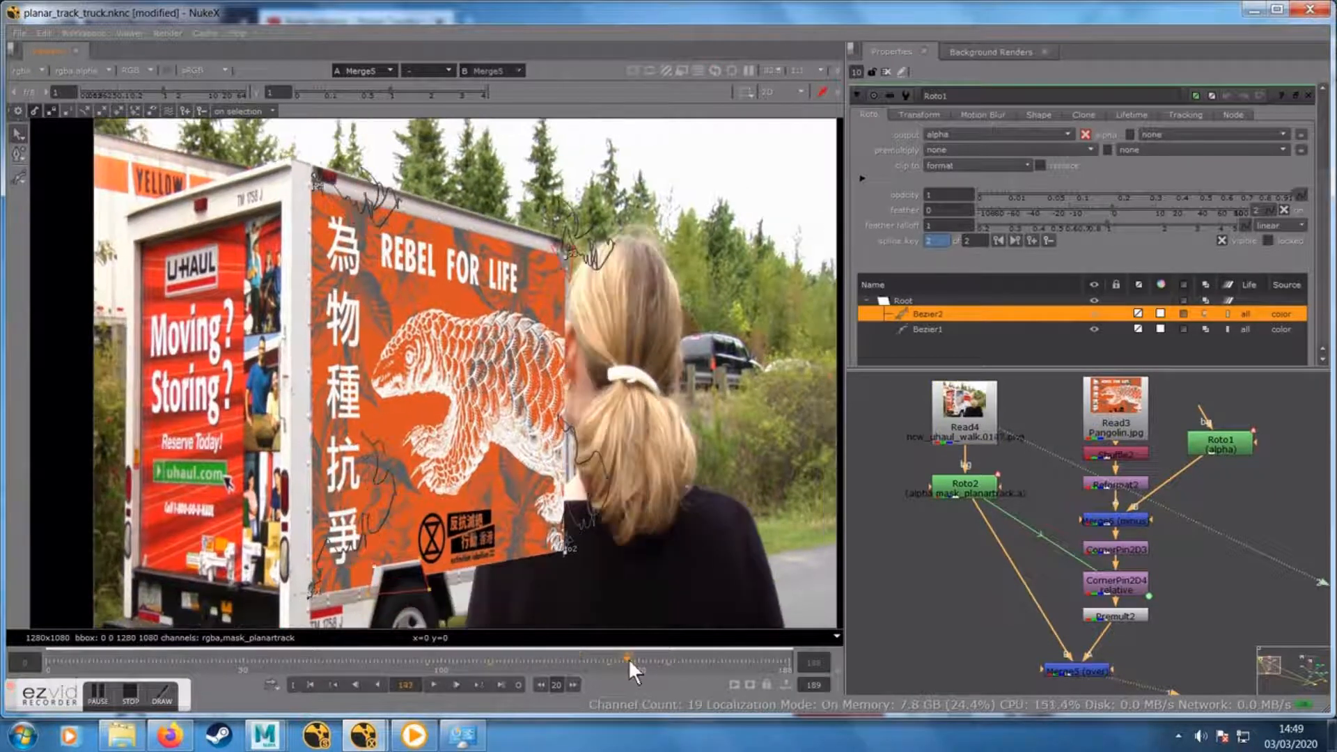
{"action": "left_click", "coordinate": [645, 659]}
{"action": "left_click", "coordinate": [675, 652]}
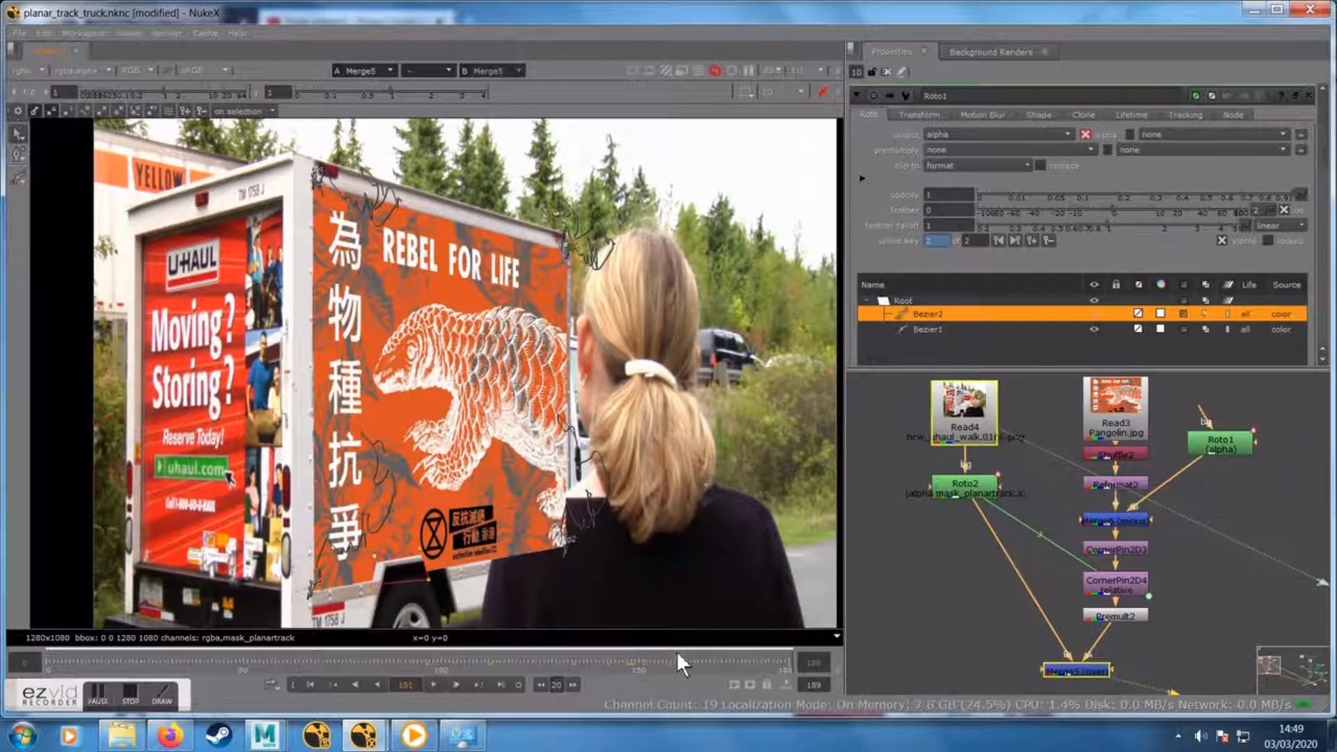
{"action": "left_click", "coordinate": [620, 662]}
{"action": "left_click", "coordinate": [575, 668]}
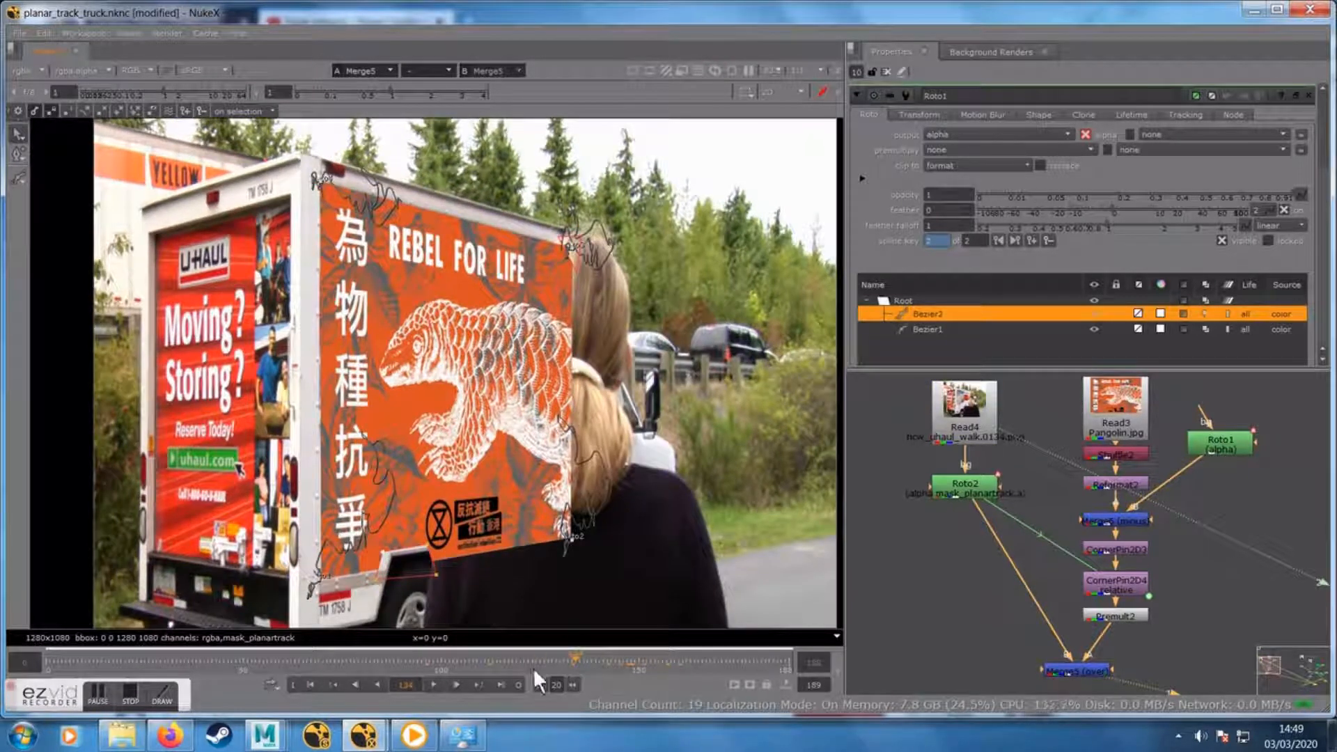
At frame 167, realign the four Bezier points with the wheel arch and check the fit near the end of the shot
{"action": "left_click", "coordinate": [705, 662]}
{"action": "scroll", "coordinate": [416, 545], "scroll_direction": "down", "scroll_amount": 2}
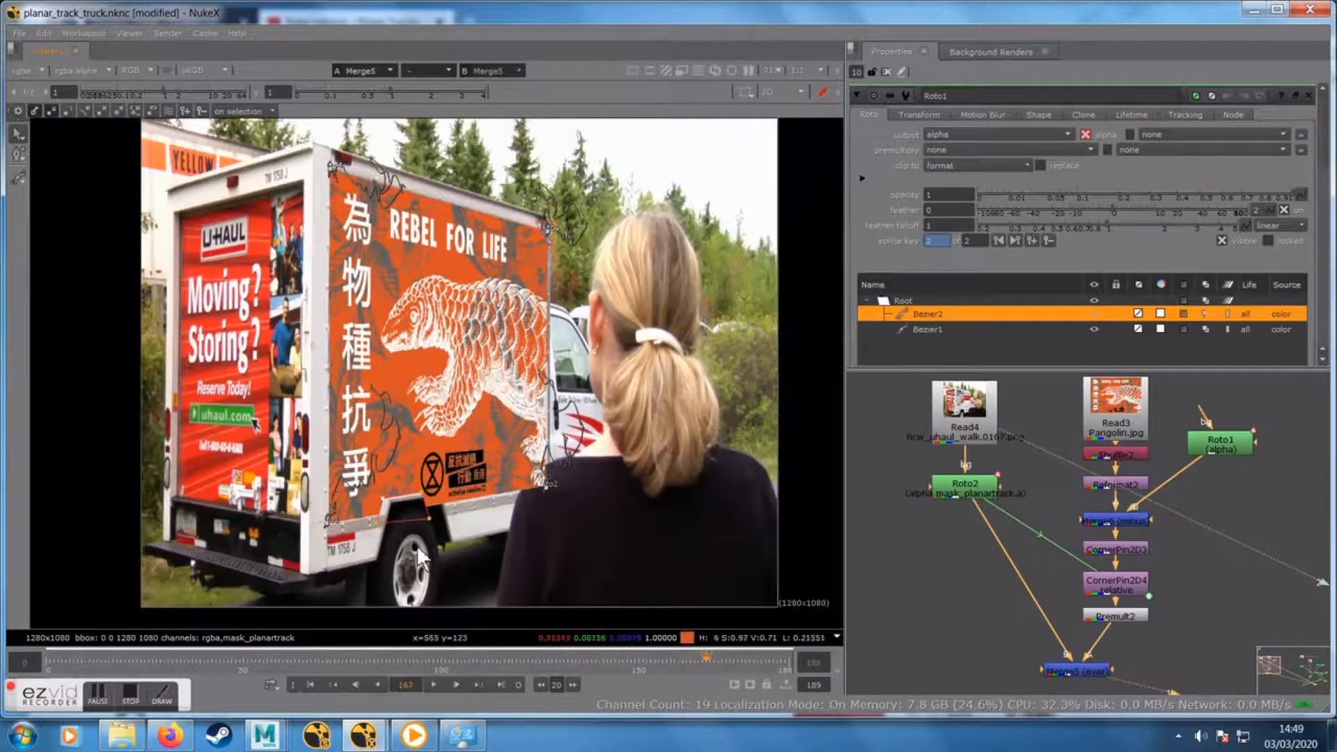
{"action": "scroll", "coordinate": [416, 545], "scroll_direction": "up", "scroll_amount": 4}
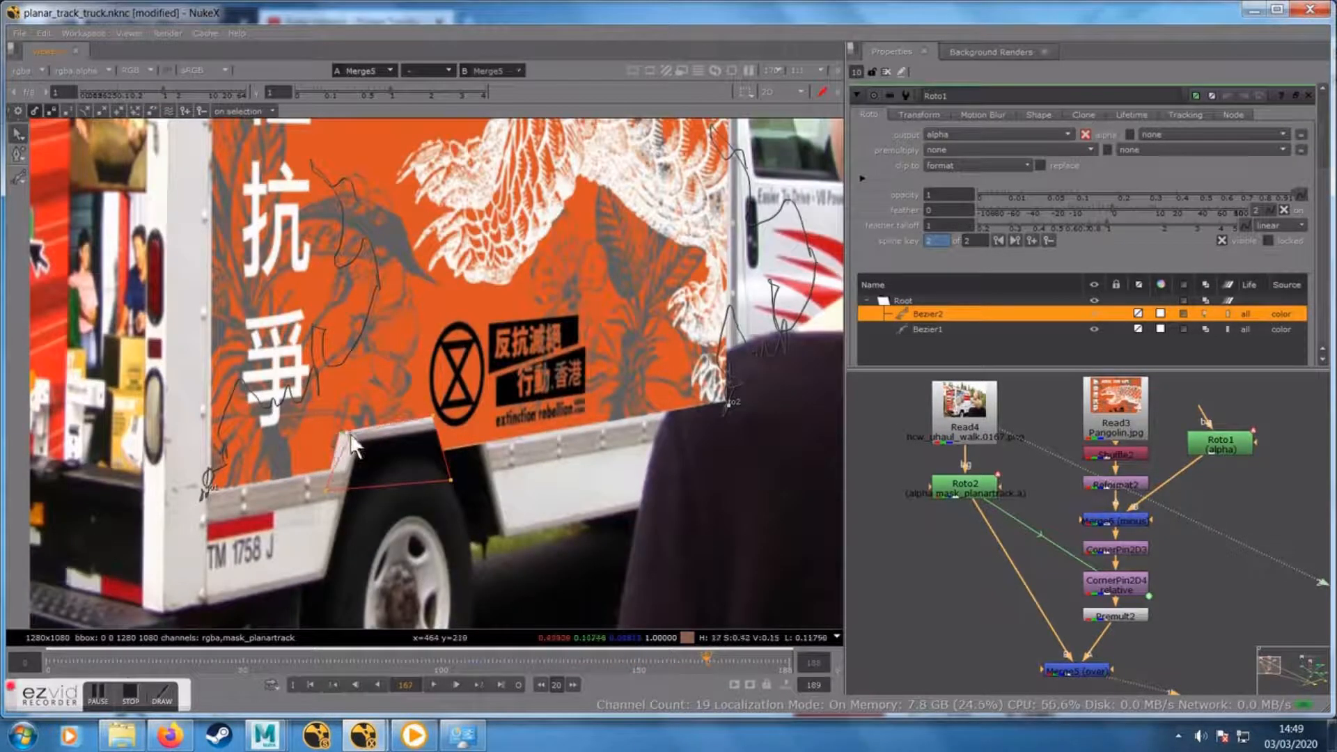
{"action": "left_click_drag", "start_coordinate": [351, 435], "coordinate": [358, 437]}
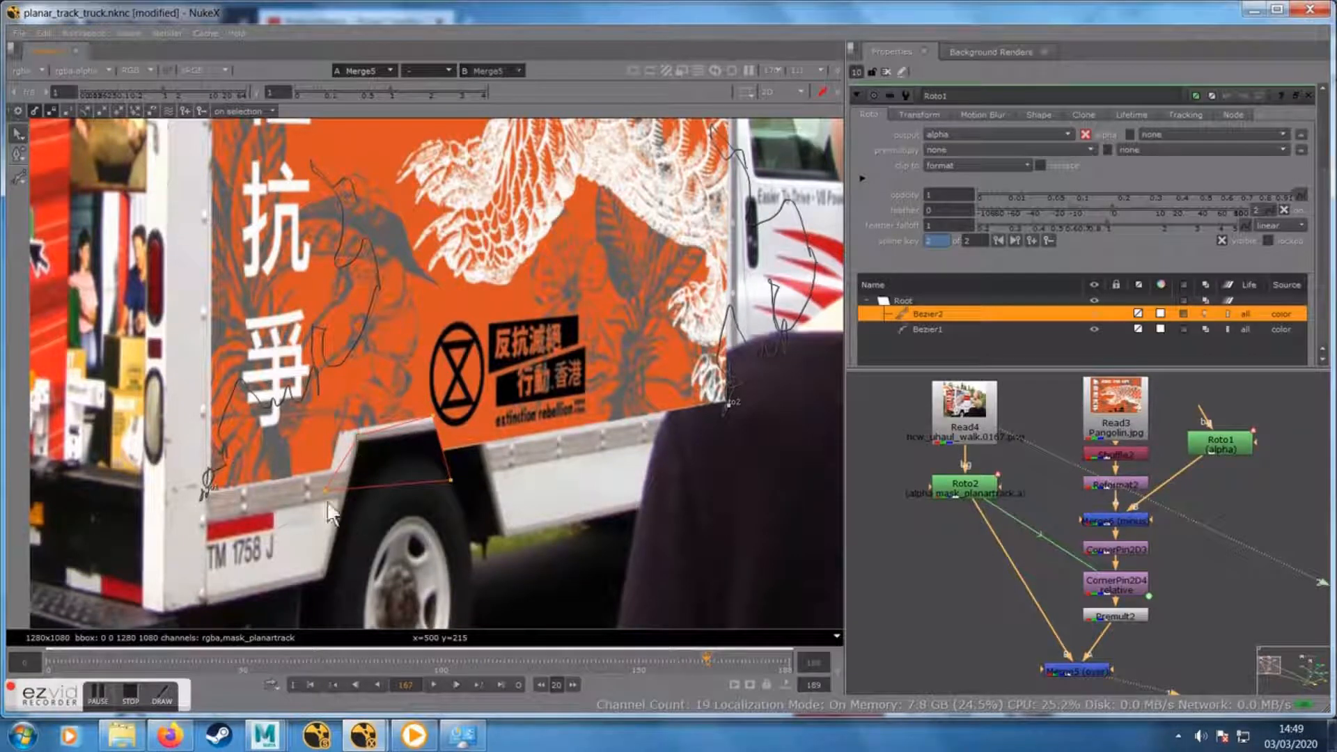
{"action": "left_click_drag", "start_coordinate": [324, 488], "coordinate": [344, 482]}
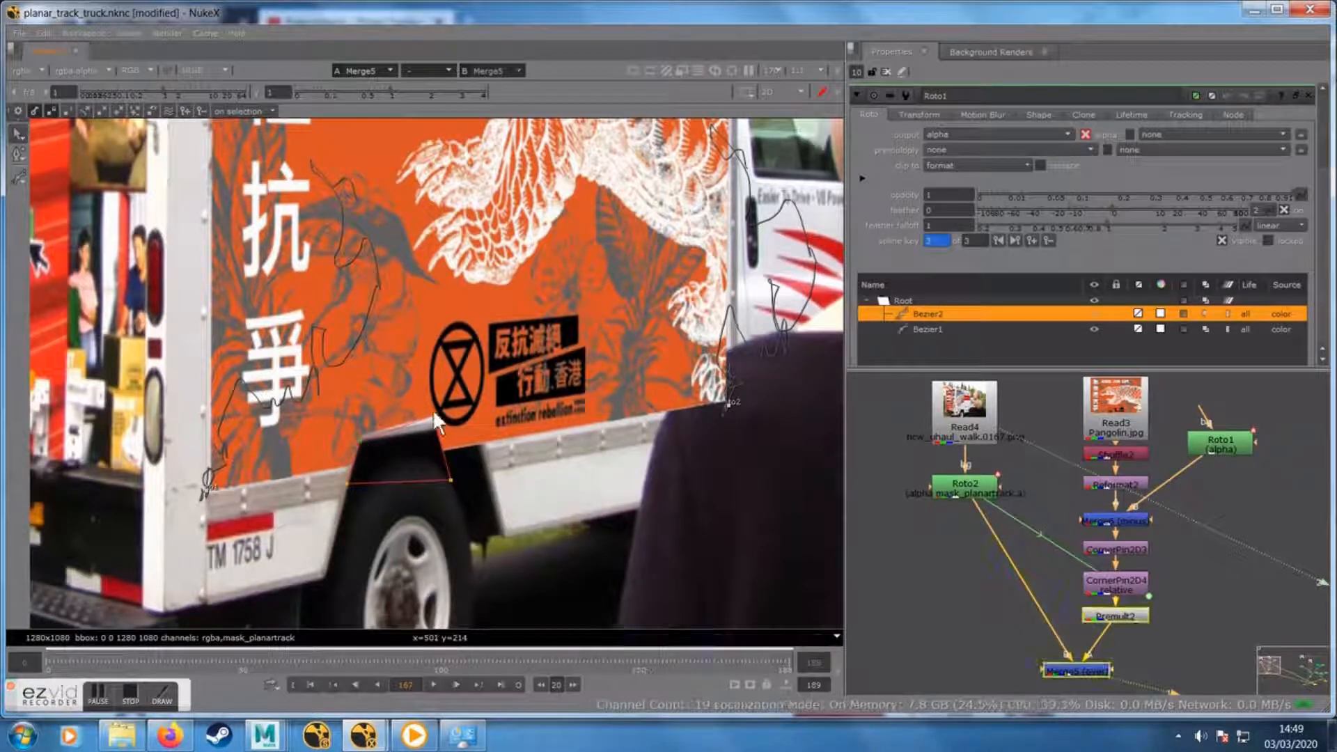
{"action": "left_click_drag", "start_coordinate": [435, 416], "coordinate": [479, 419]}
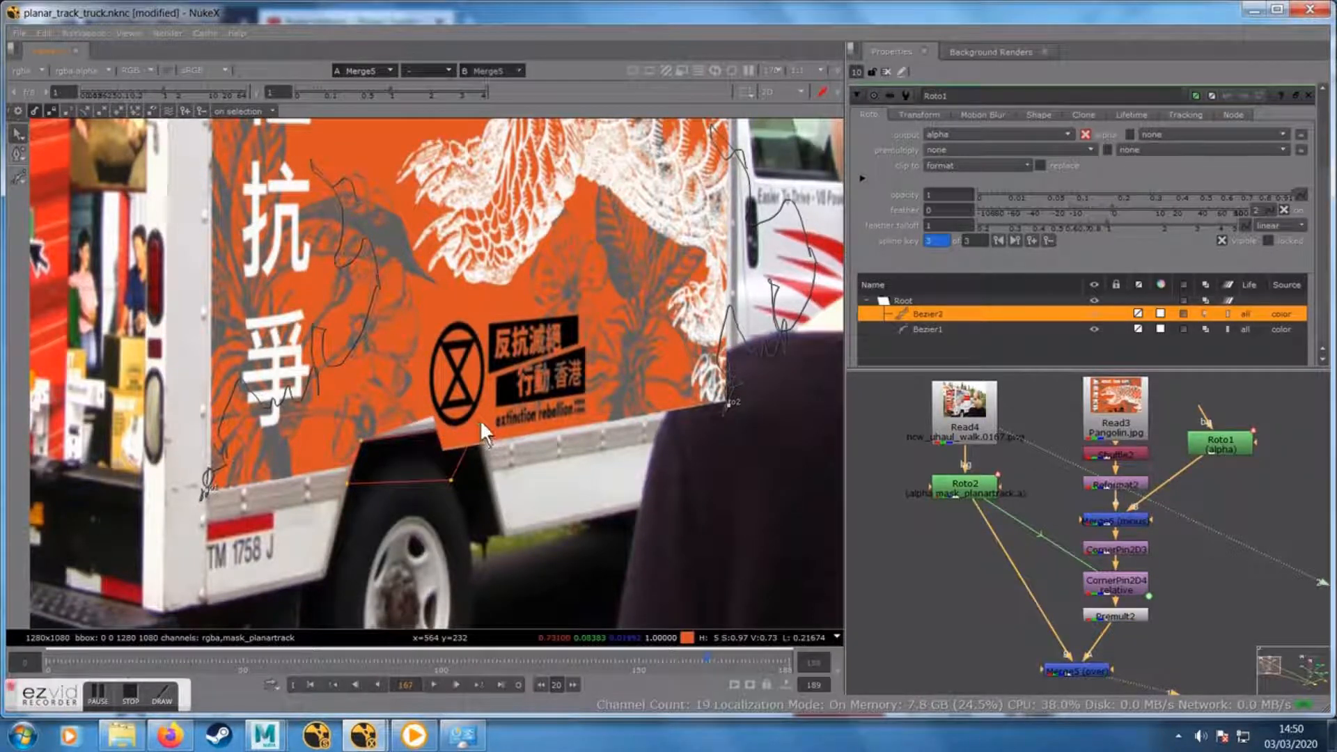
{"action": "left_click_drag", "start_coordinate": [450, 481], "coordinate": [487, 471]}
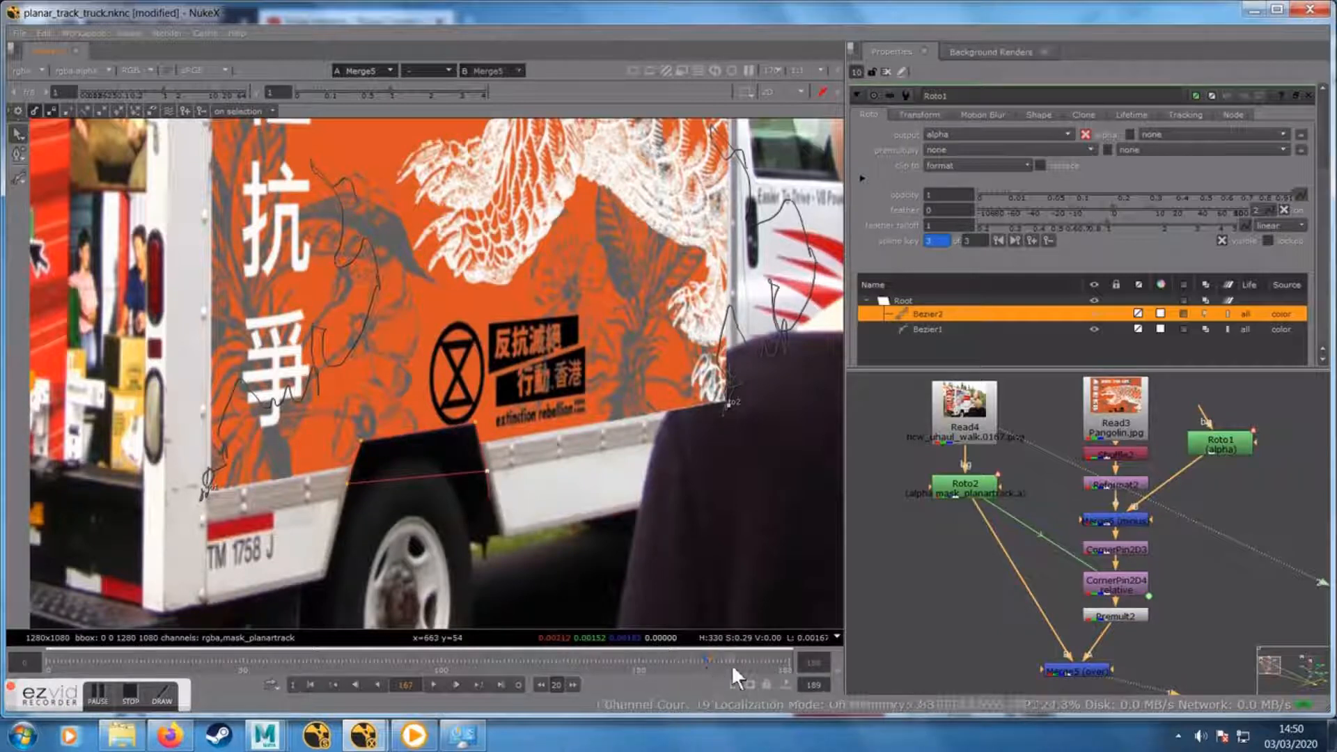
{"action": "left_click", "coordinate": [778, 665]}
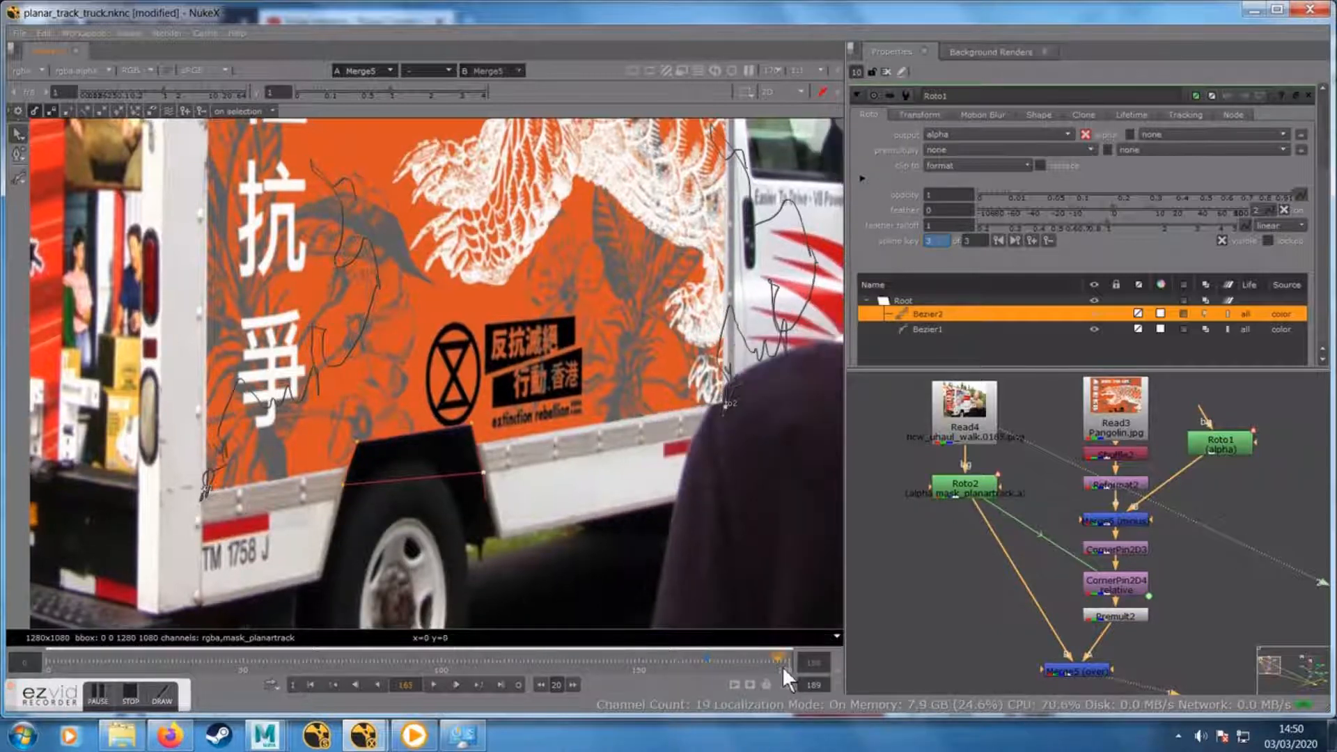
At frame 149, realign all four corner points of Bezier2 with the edges of the truck's rear wheel arch
{"action": "left_click", "coordinate": [783, 667]}
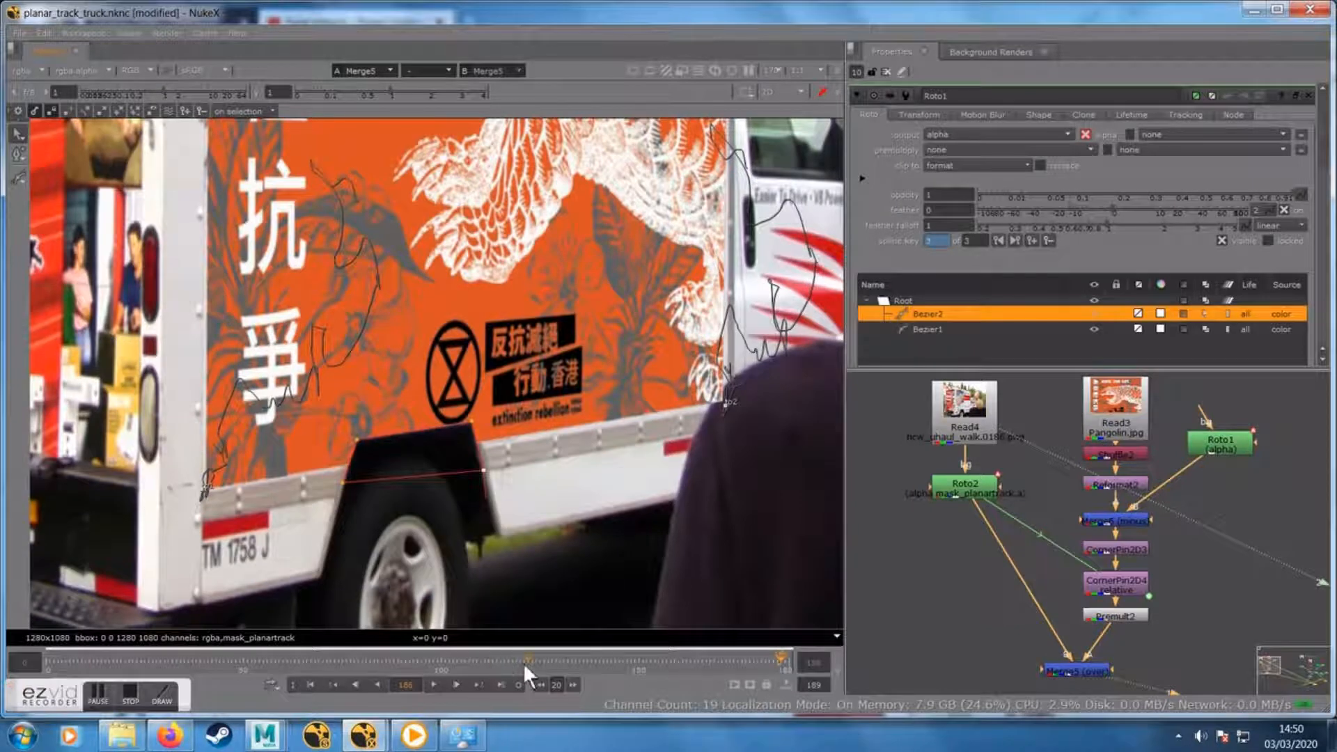
{"action": "left_click", "coordinate": [634, 662]}
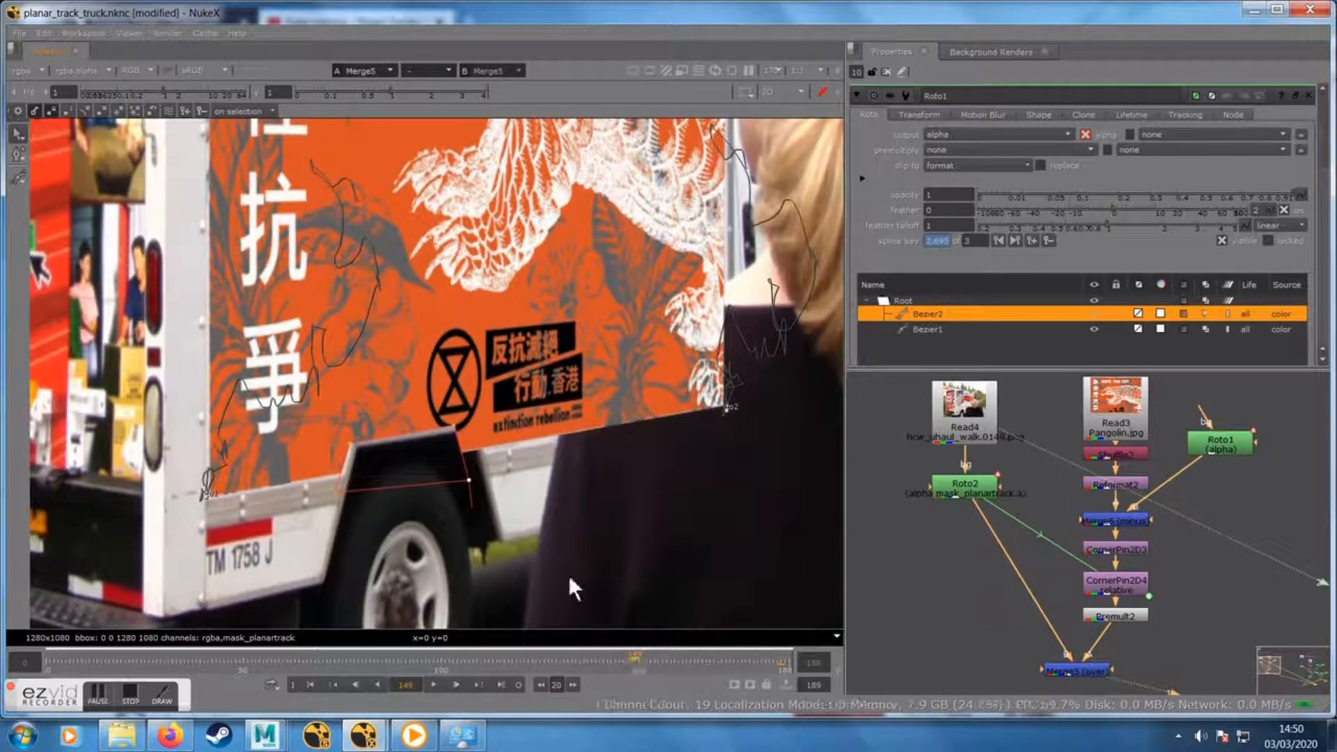
{"action": "left_click_drag", "start_coordinate": [350, 444], "coordinate": [356, 445]}
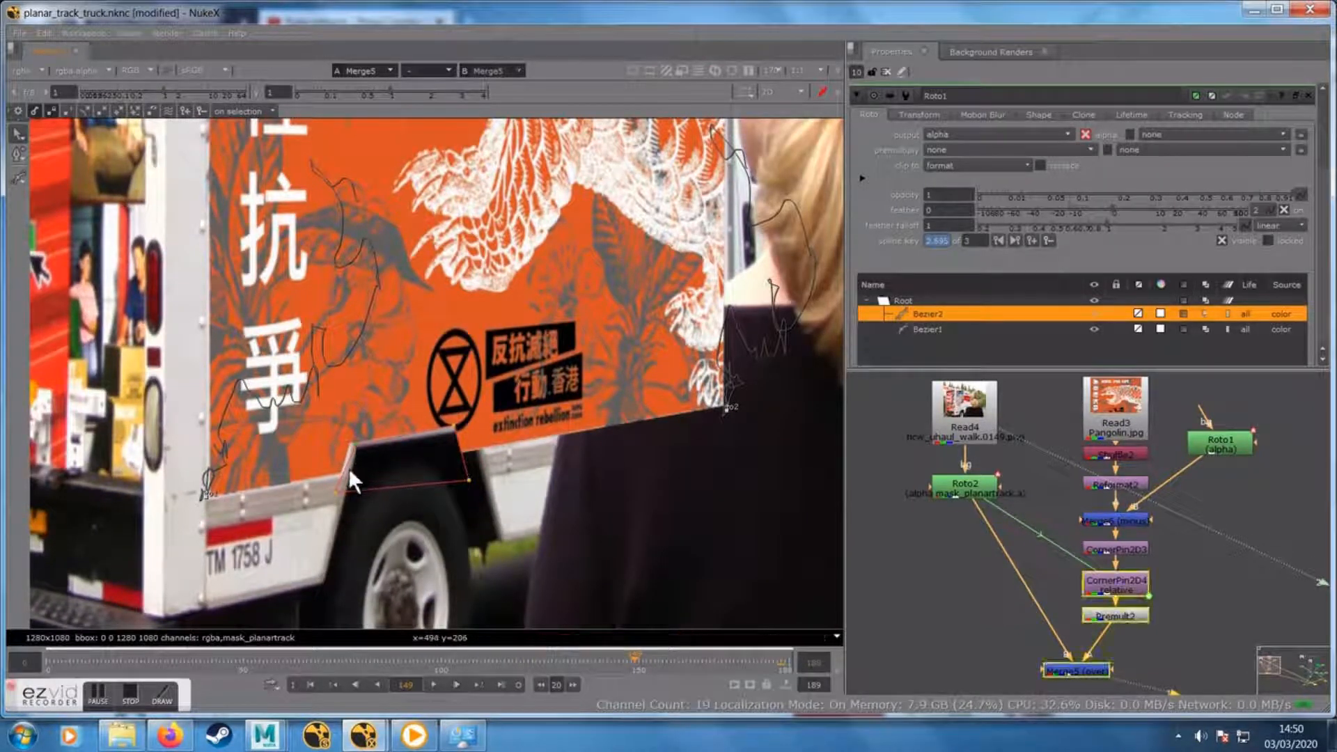
{"action": "left_click_drag", "start_coordinate": [331, 490], "coordinate": [342, 488]}
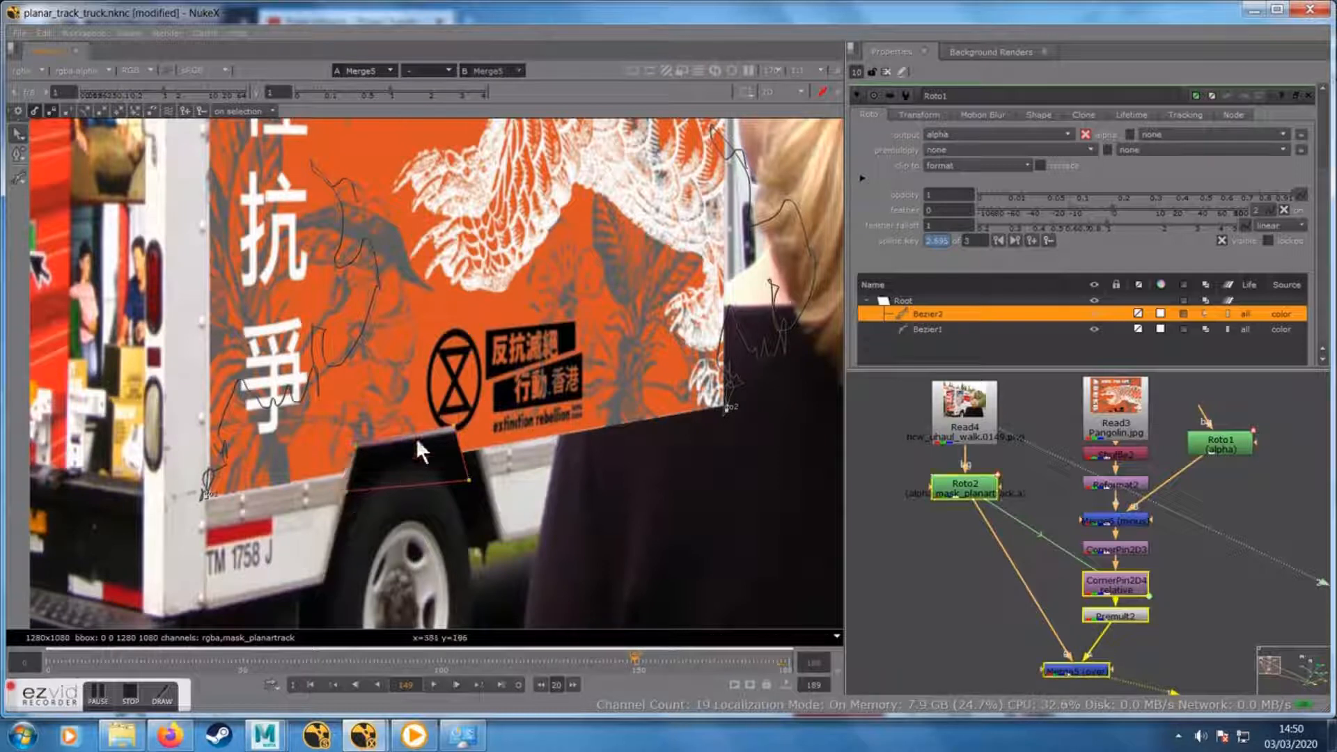
{"action": "left_click_drag", "start_coordinate": [466, 427], "coordinate": [474, 428]}
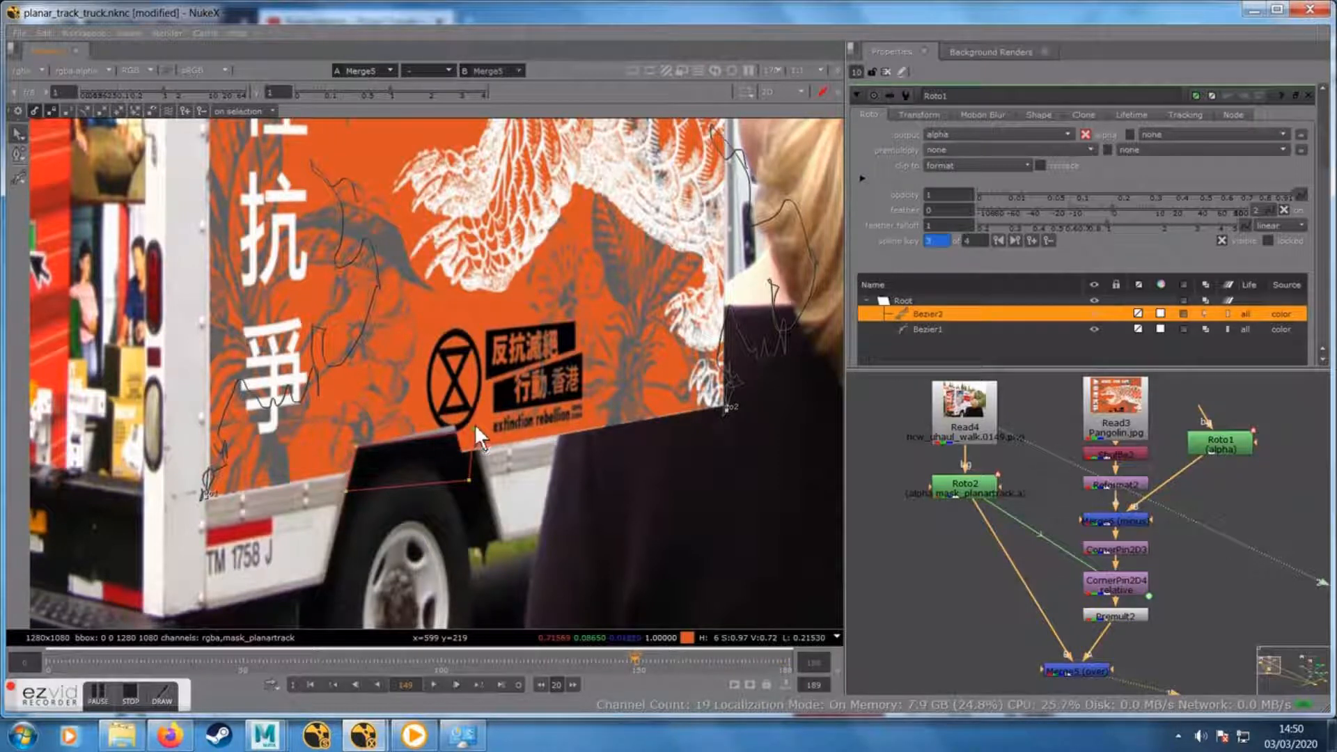
{"action": "left_click_drag", "start_coordinate": [469, 477], "coordinate": [482, 475]}
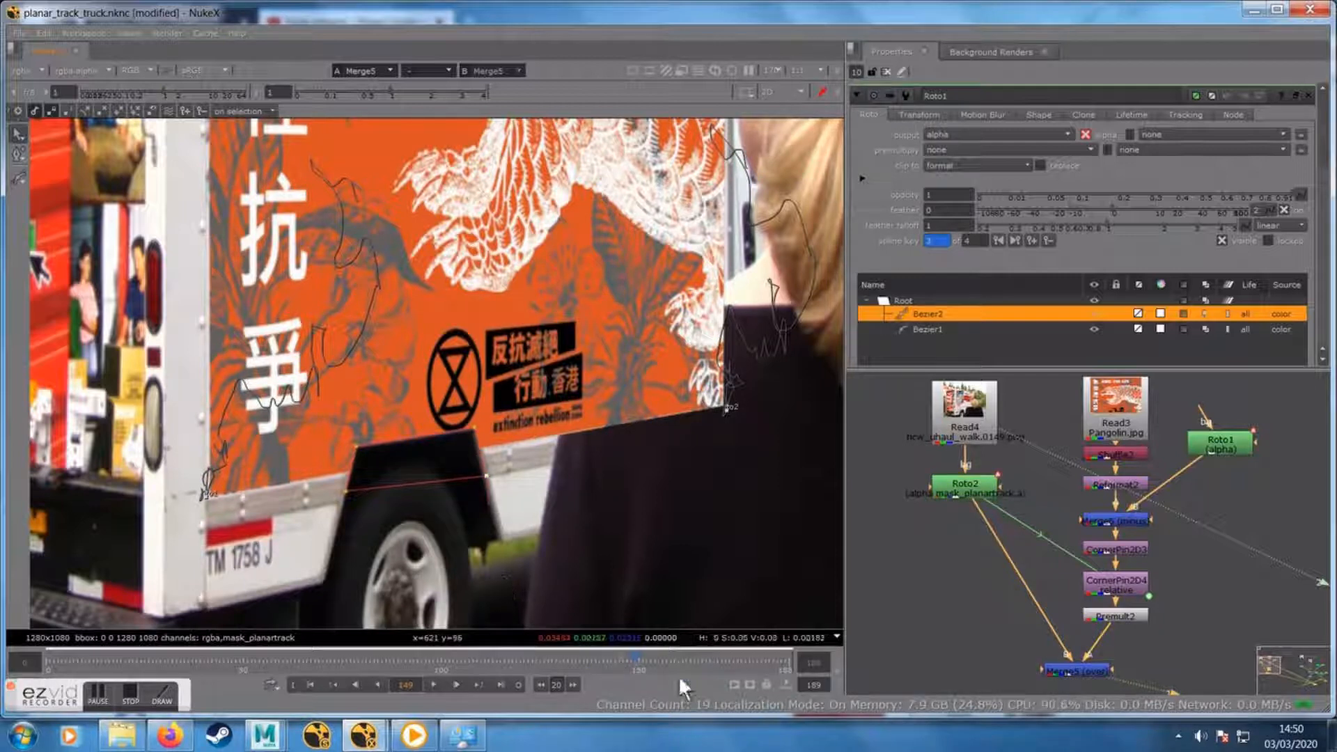
At frame 135, nudge the four Bezier2 corner points onto the wheel arch's outline
{"action": "left_click", "coordinate": [580, 666]}
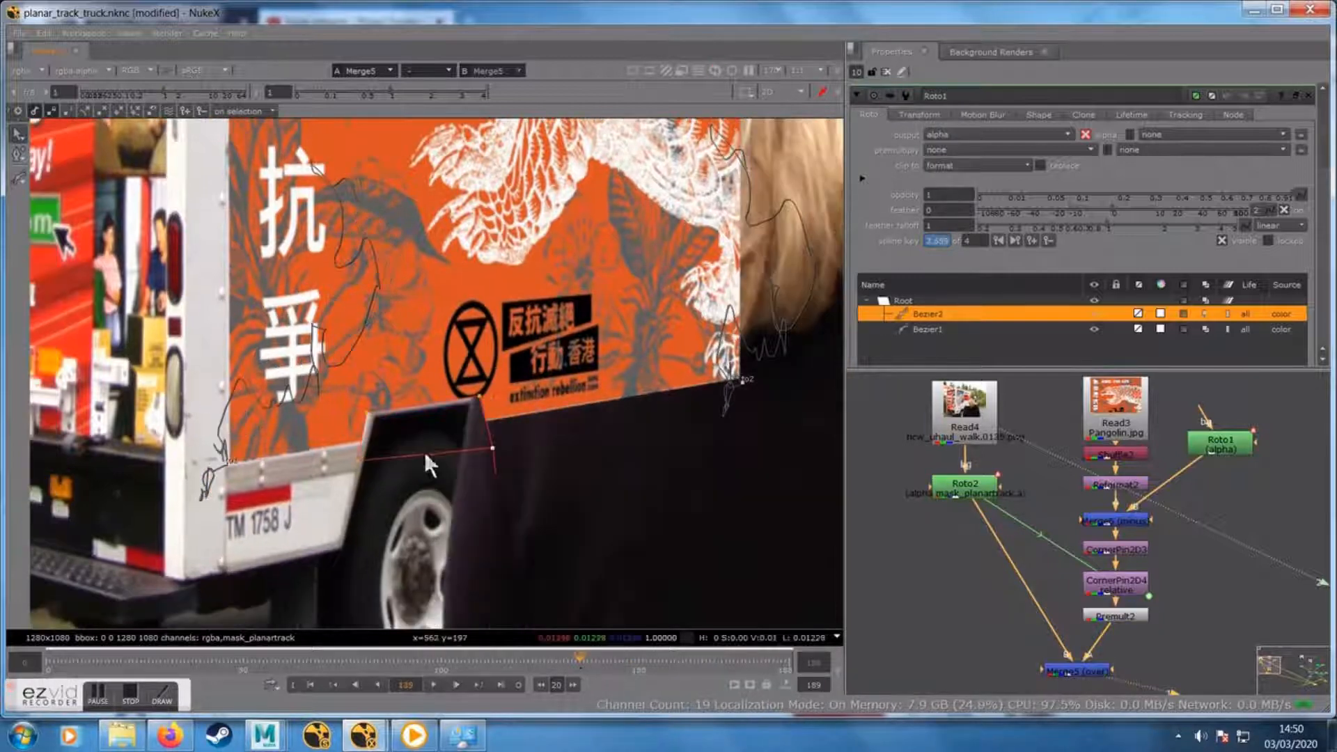
{"action": "left_click", "coordinate": [371, 415]}
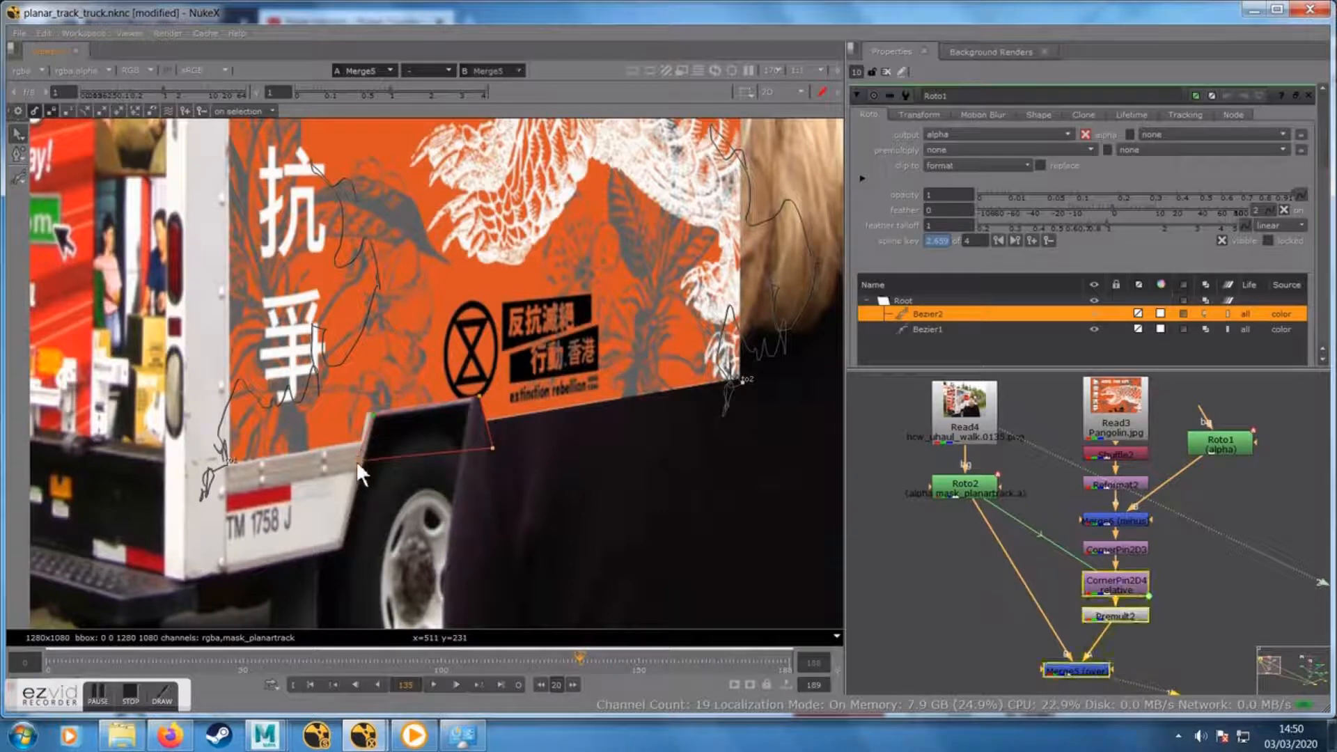
{"action": "left_click", "coordinate": [364, 461]}
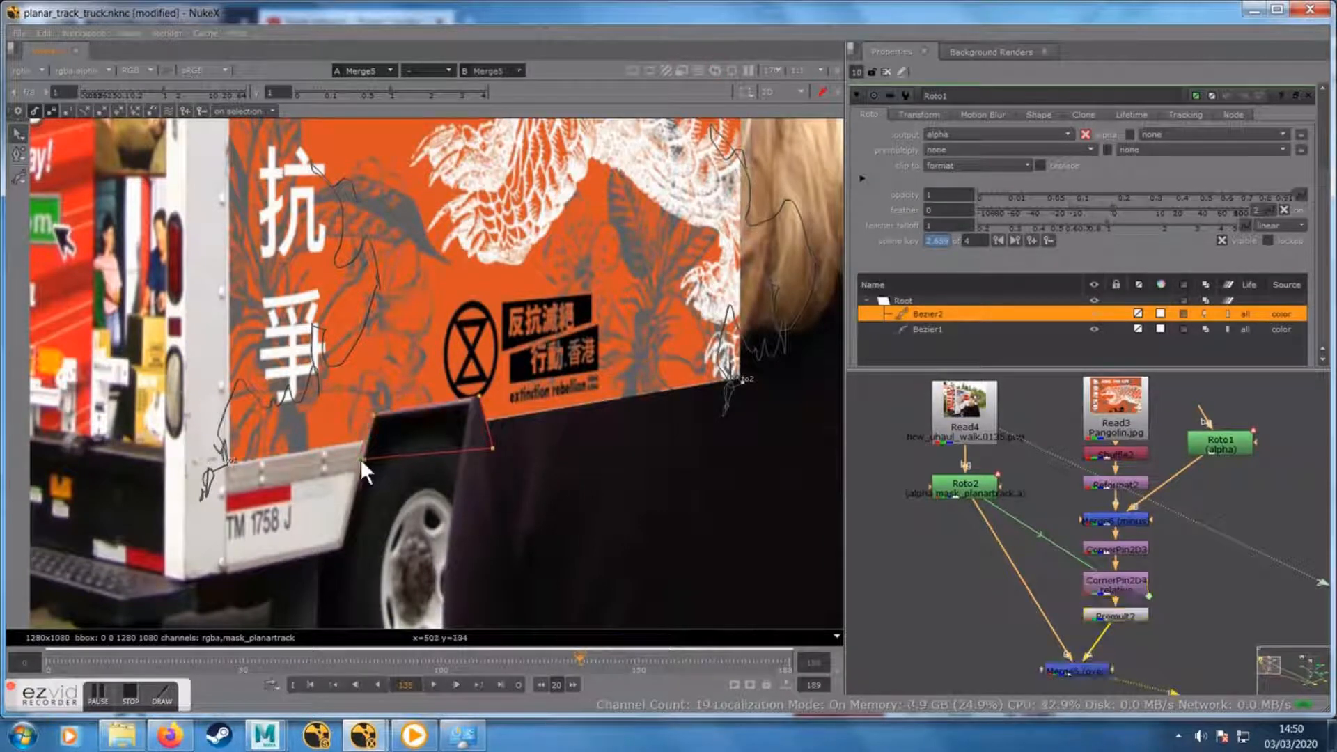
{"action": "left_click_drag", "start_coordinate": [479, 396], "coordinate": [484, 398]}
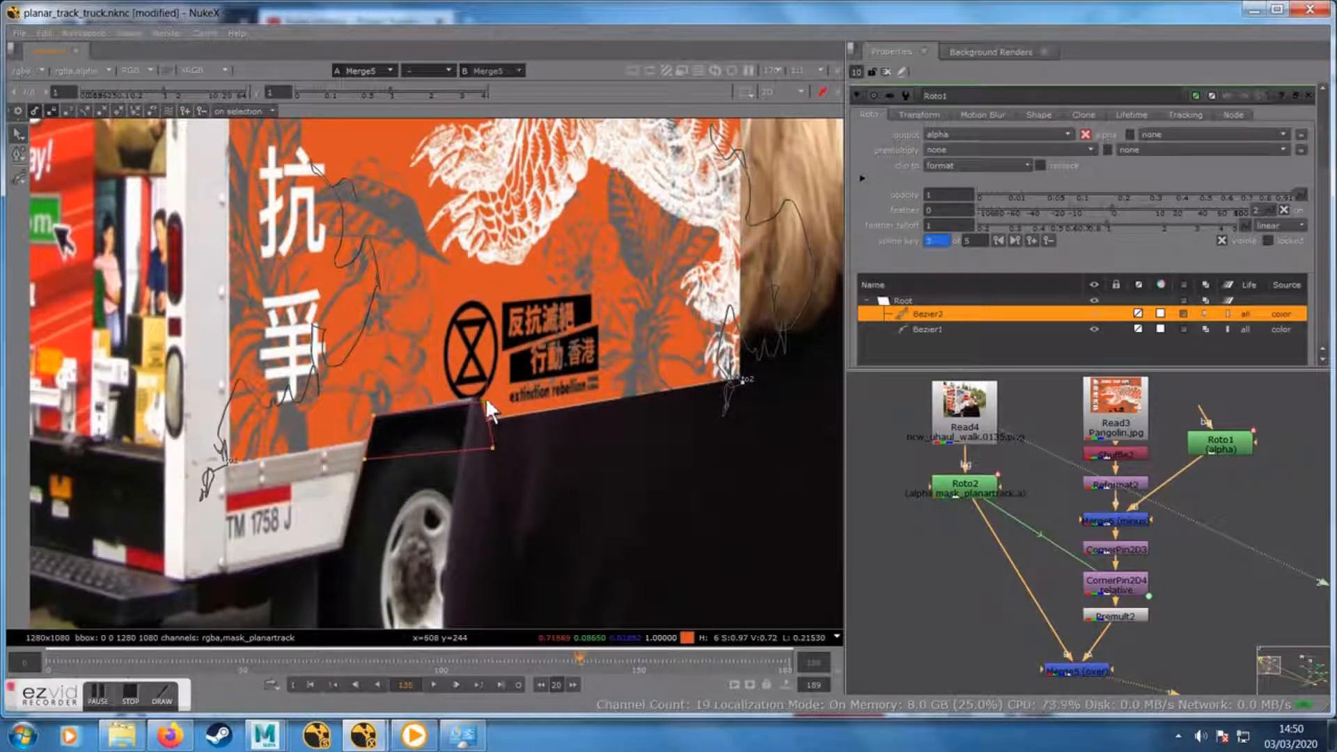
{"action": "left_click", "coordinate": [496, 443]}
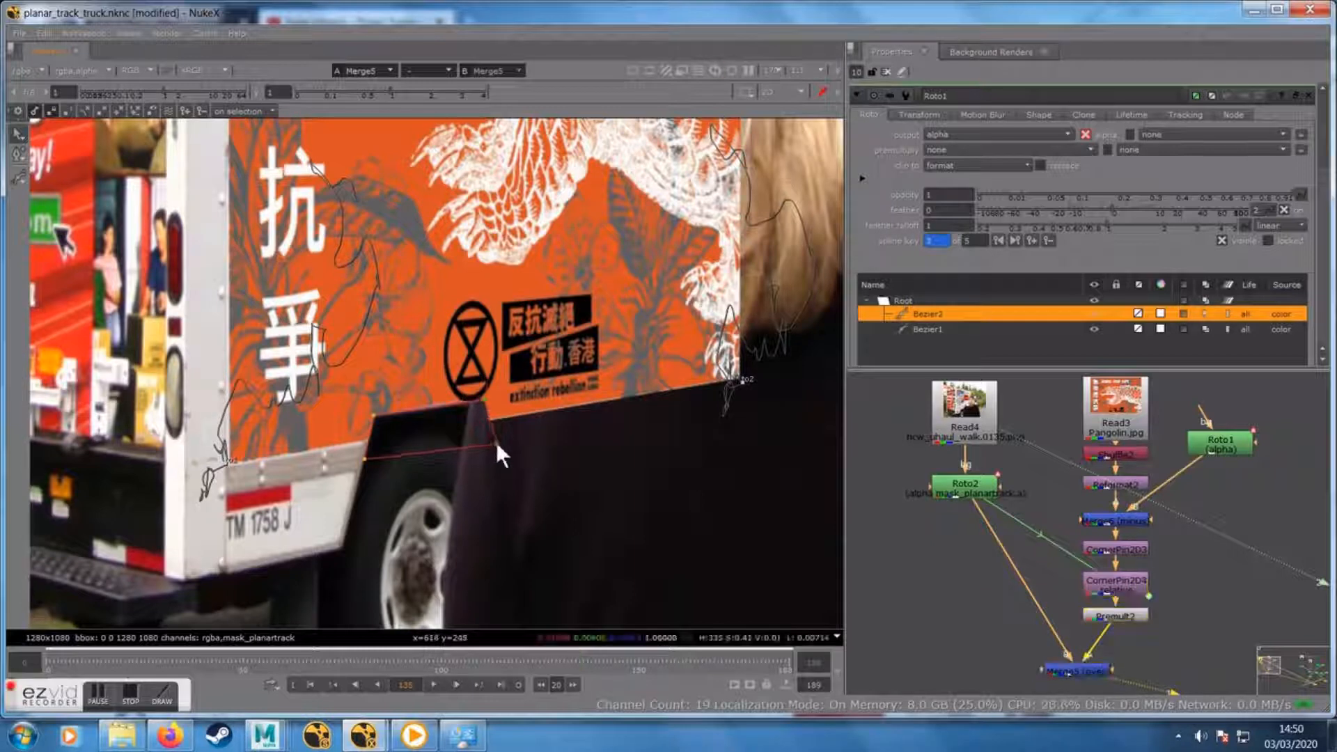
Scrub from frame 141 toward the end of the shot, then back to around frame 61, checking the wheel-arch cutout's alignment
{"action": "left_click", "coordinate": [603, 662]}
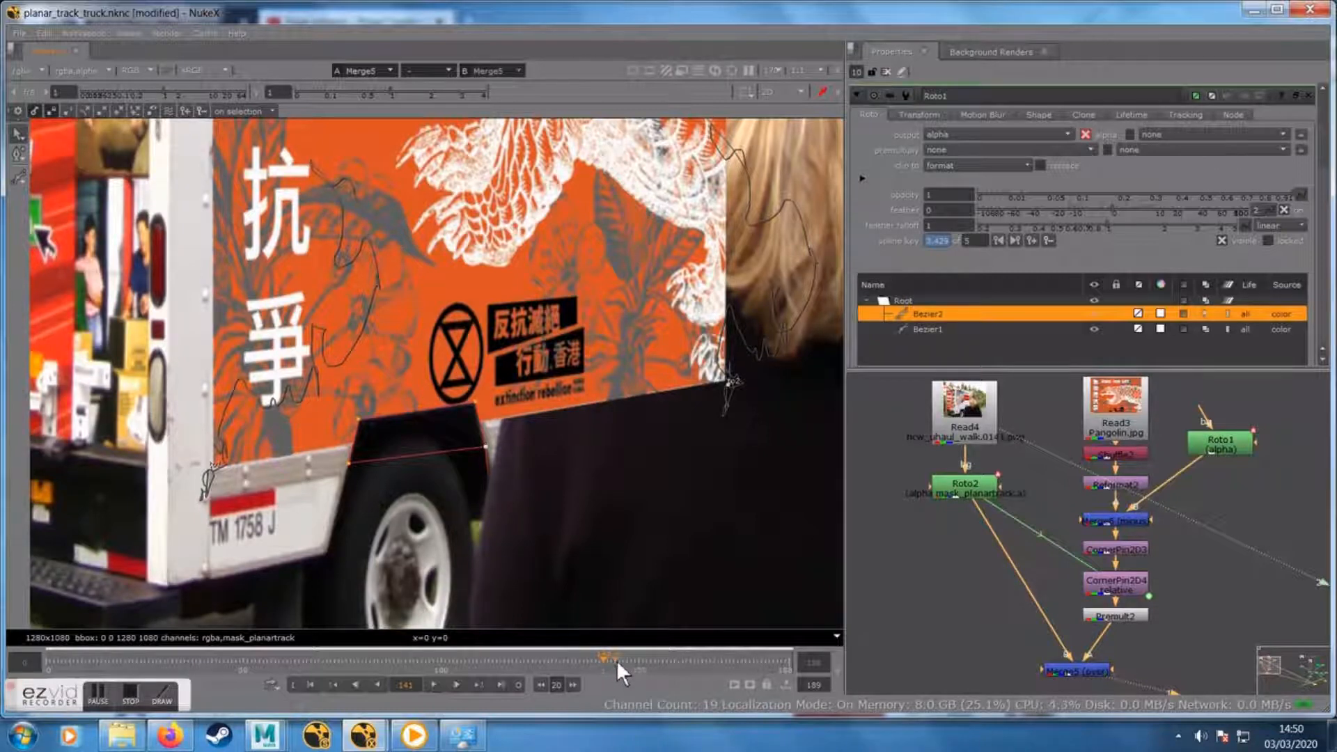
{"action": "left_click", "coordinate": [658, 659]}
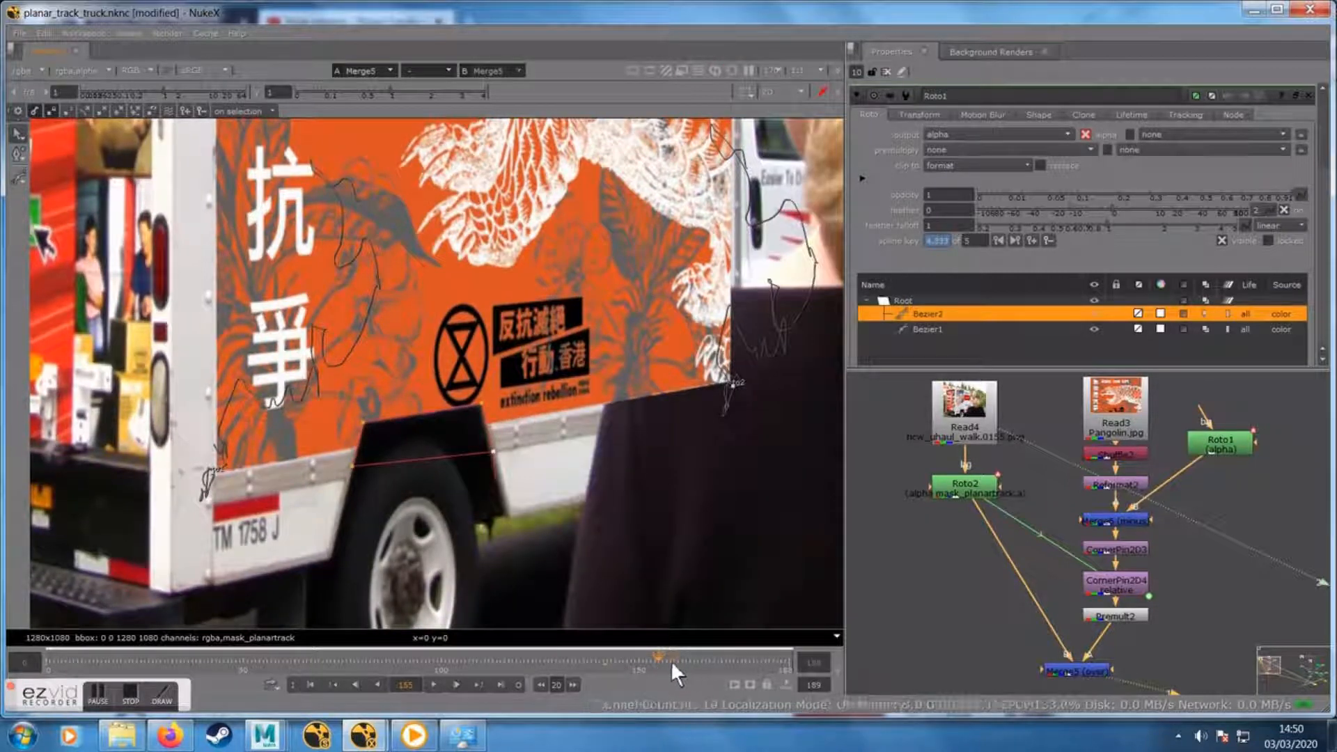
{"action": "left_click", "coordinate": [671, 660]}
{"action": "left_click", "coordinate": [725, 665]}
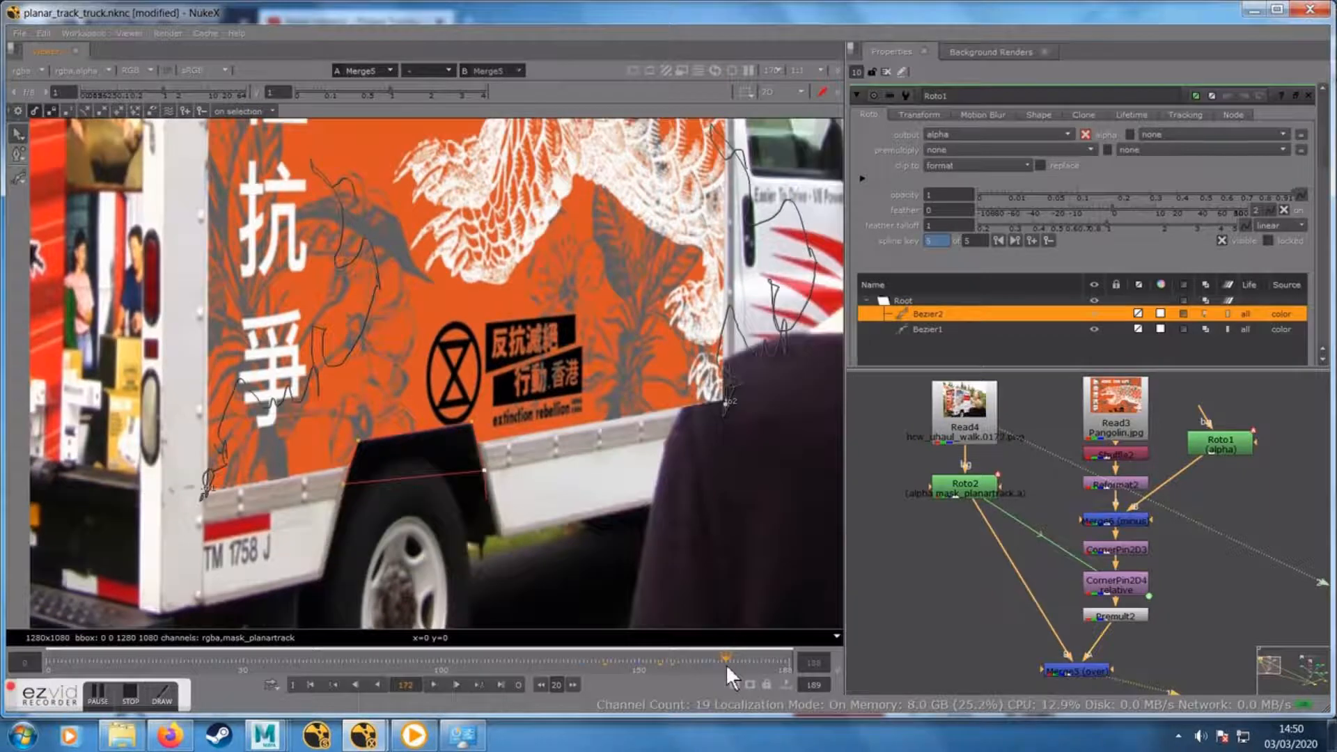
{"action": "left_click", "coordinate": [755, 658]}
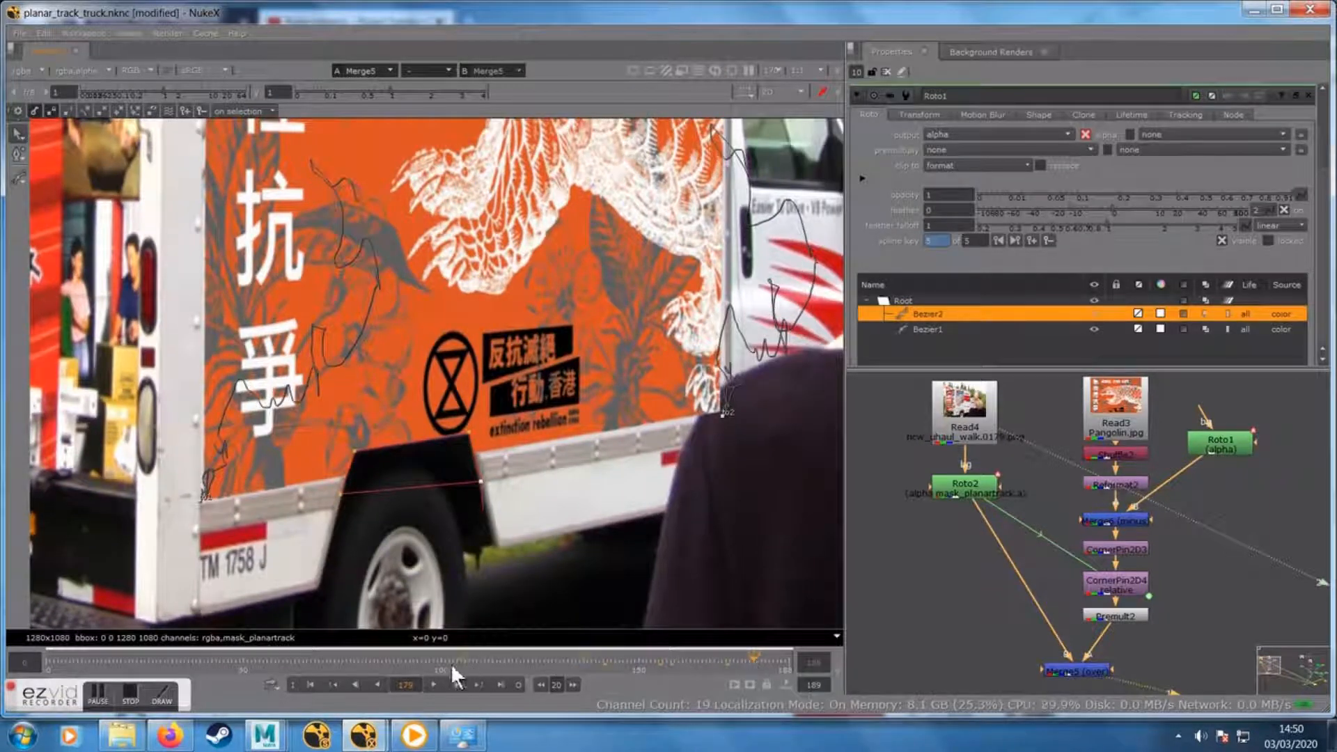
{"action": "left_click", "coordinate": [444, 662]}
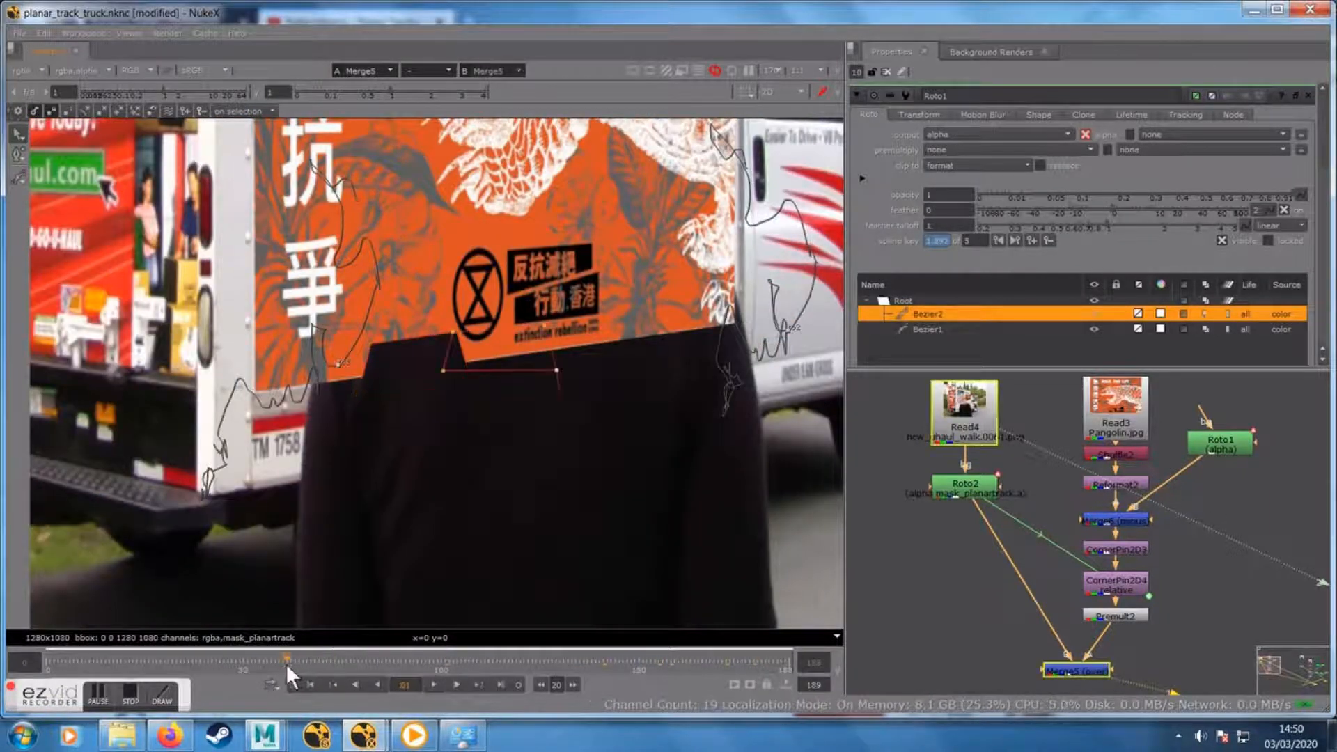
{"action": "left_click", "coordinate": [285, 663]}
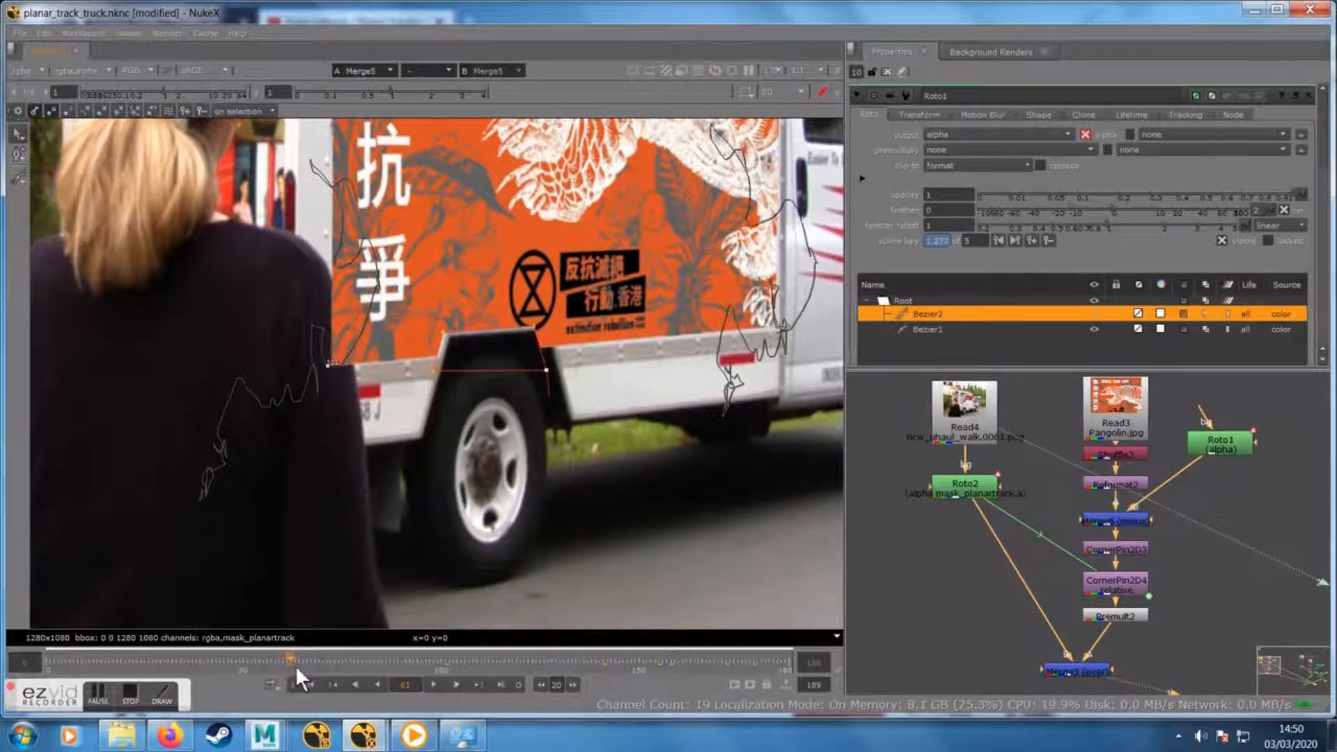
At frame 67, shift the whole Bezier2 shape onto the wheel arch and refine its two right-hand corner points
{"action": "left_click", "coordinate": [310, 663]}
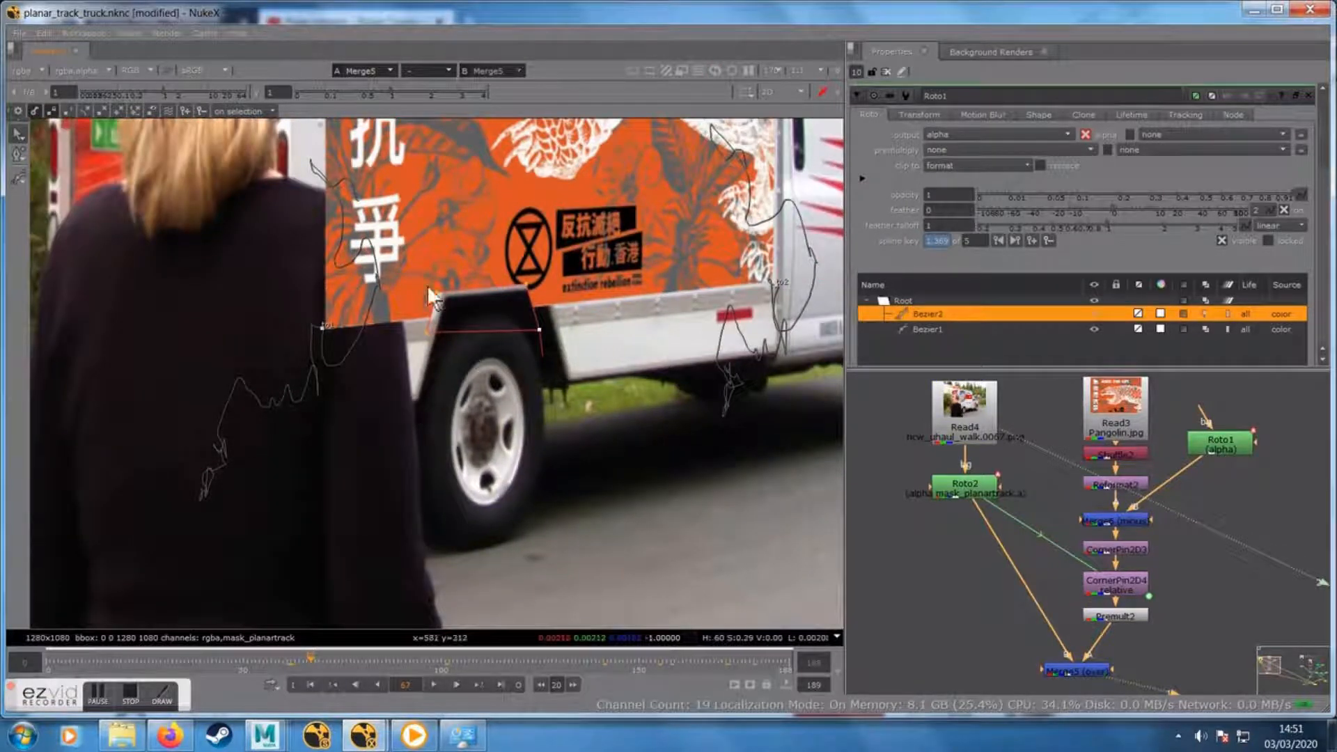
{"action": "left_click_drag", "start_coordinate": [399, 280], "coordinate": [642, 382]}
{"action": "left_click_drag", "start_coordinate": [489, 316], "coordinate": [496, 319]}
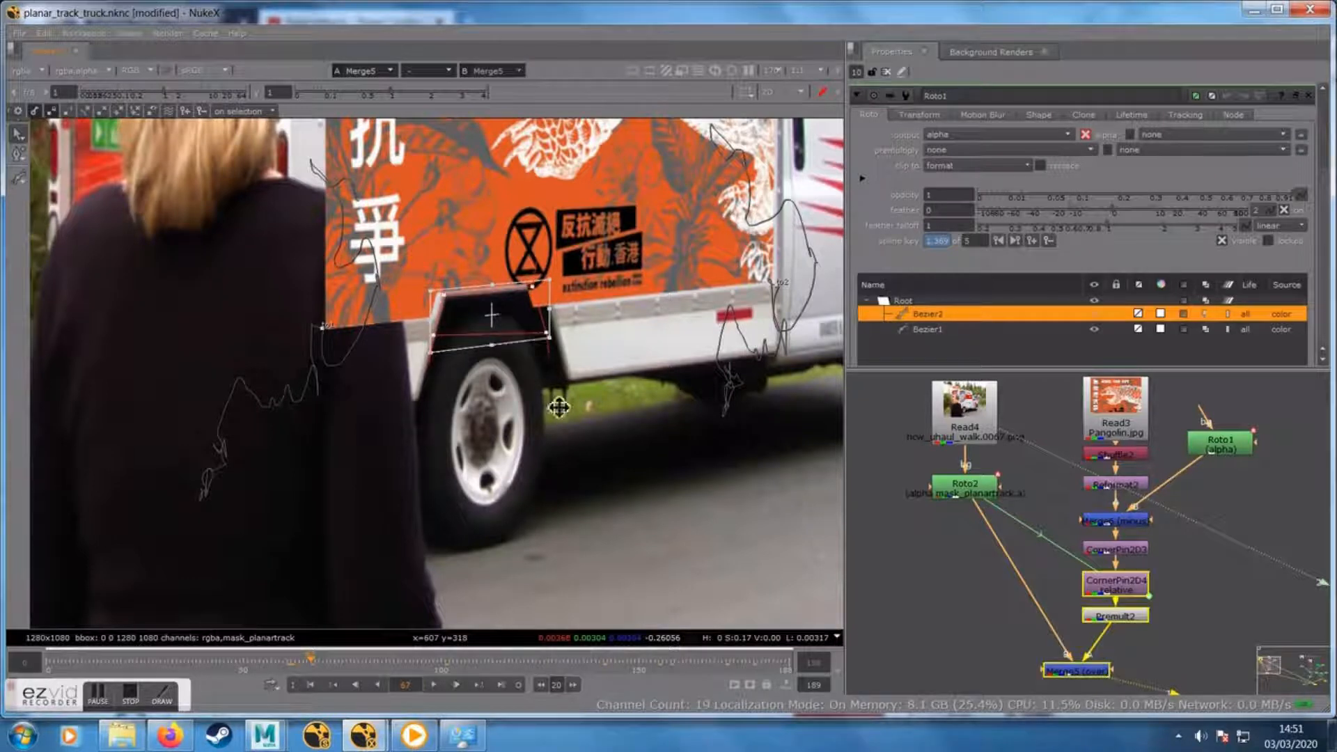
{"action": "left_click", "coordinate": [555, 428]}
{"action": "left_click_drag", "start_coordinate": [533, 284], "coordinate": [542, 287]}
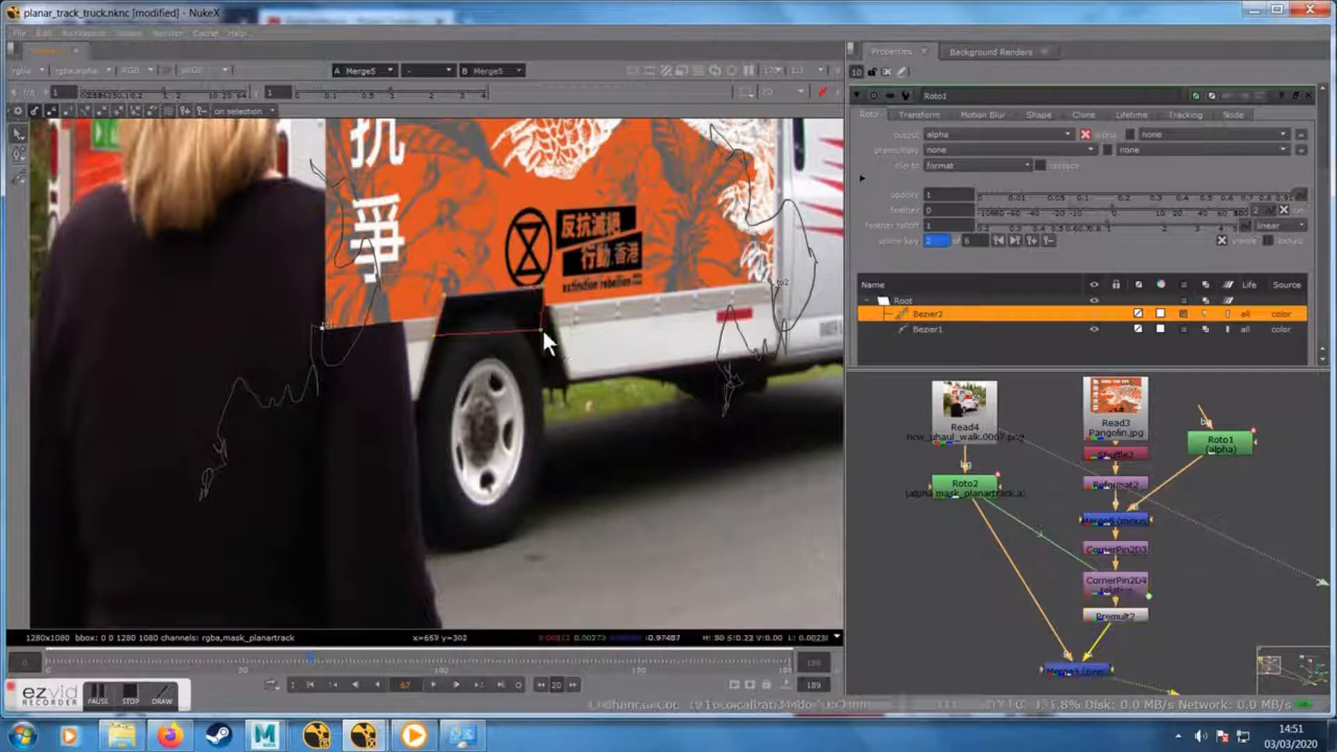
{"action": "left_click_drag", "start_coordinate": [546, 333], "coordinate": [556, 326]}
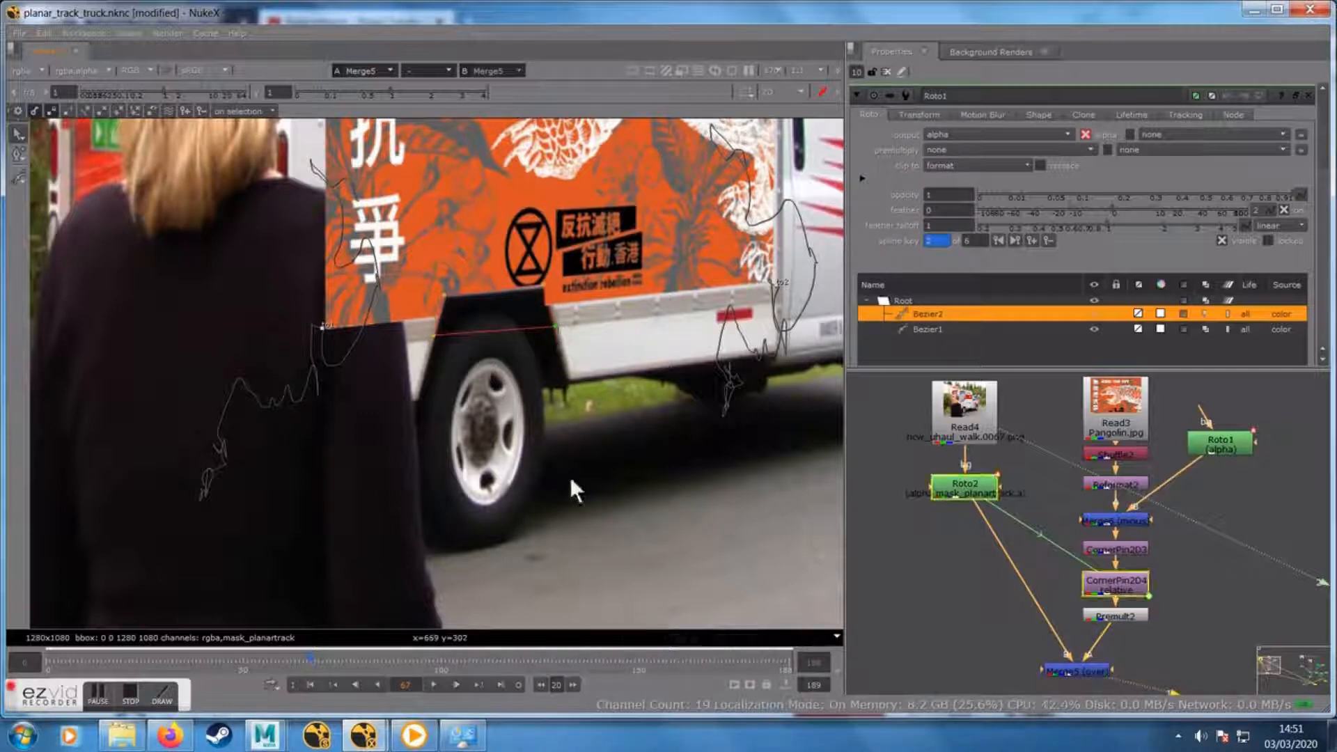
Scrub through the early and middle frames up to frame 141 and examine how the cutout follows the wheel arch
{"action": "left_click", "coordinate": [275, 662]}
{"action": "left_click", "coordinate": [232, 665]}
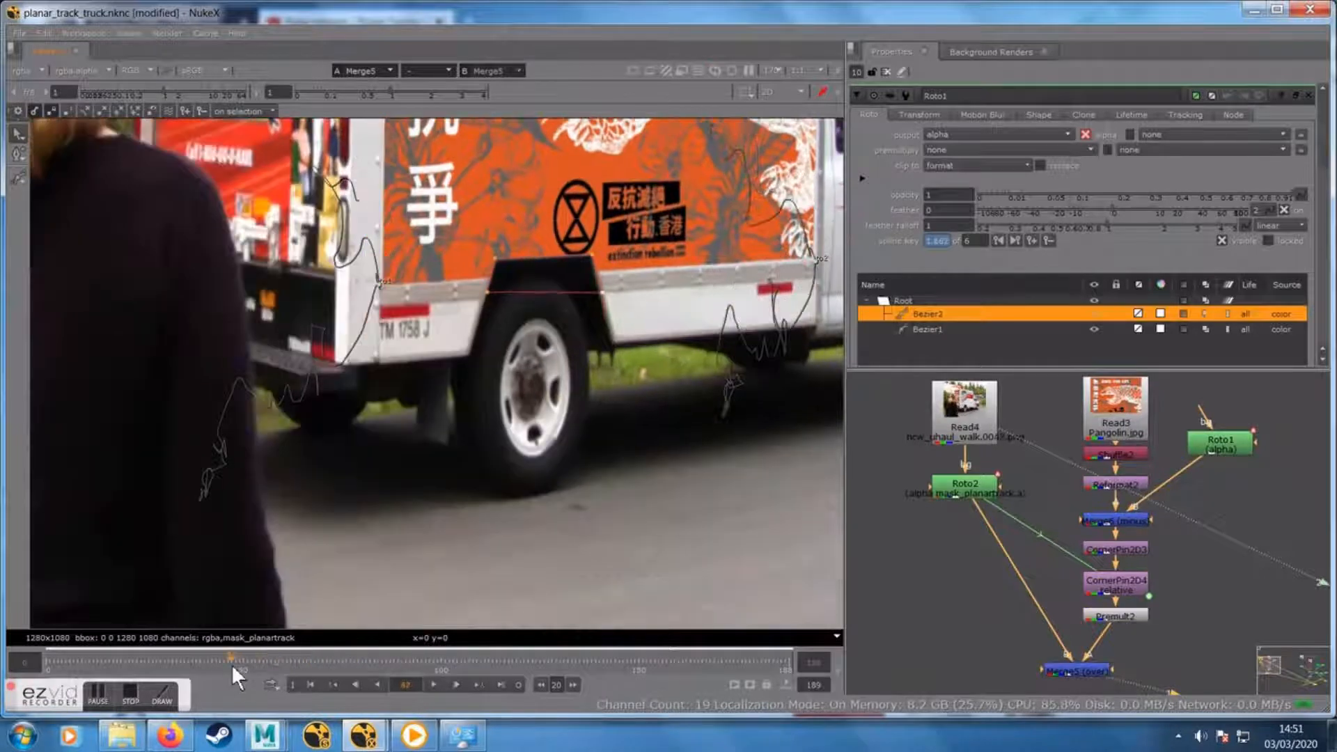
{"action": "left_click", "coordinate": [379, 658]}
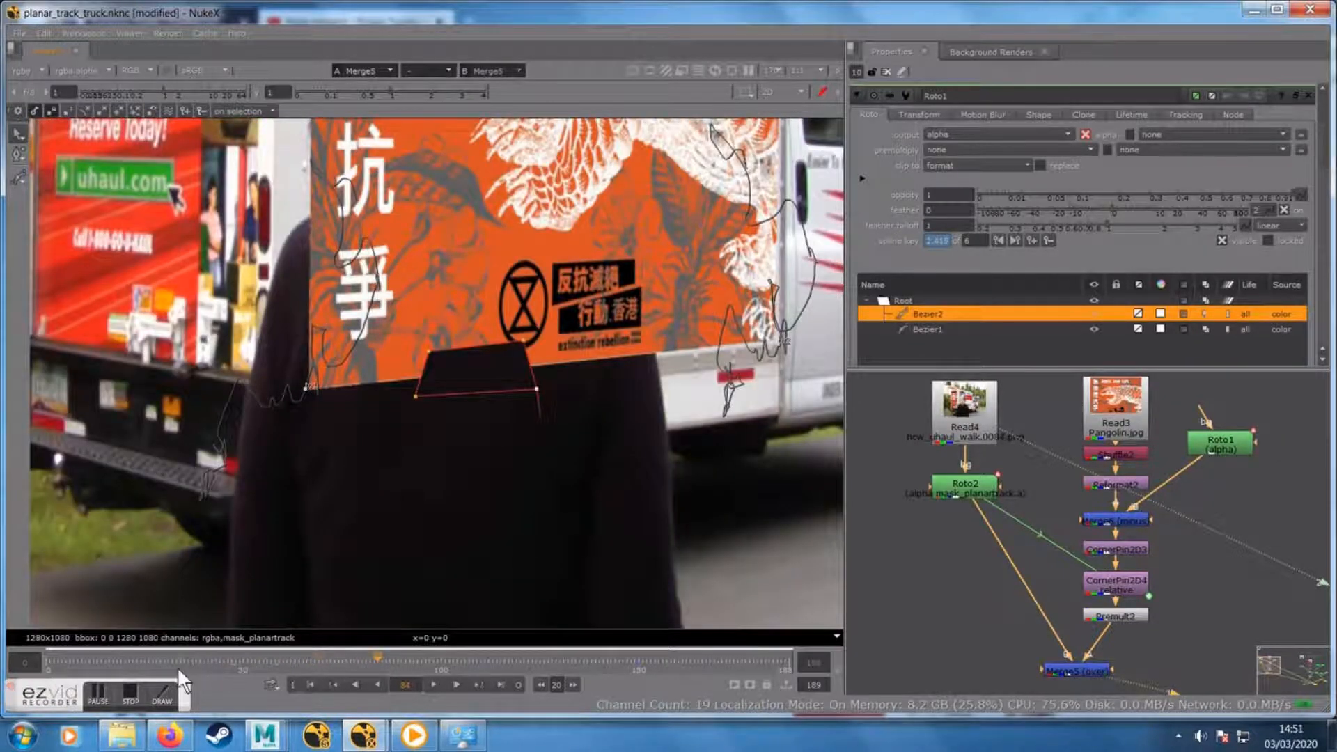
{"action": "left_click", "coordinate": [173, 668]}
{"action": "left_click", "coordinate": [128, 666]}
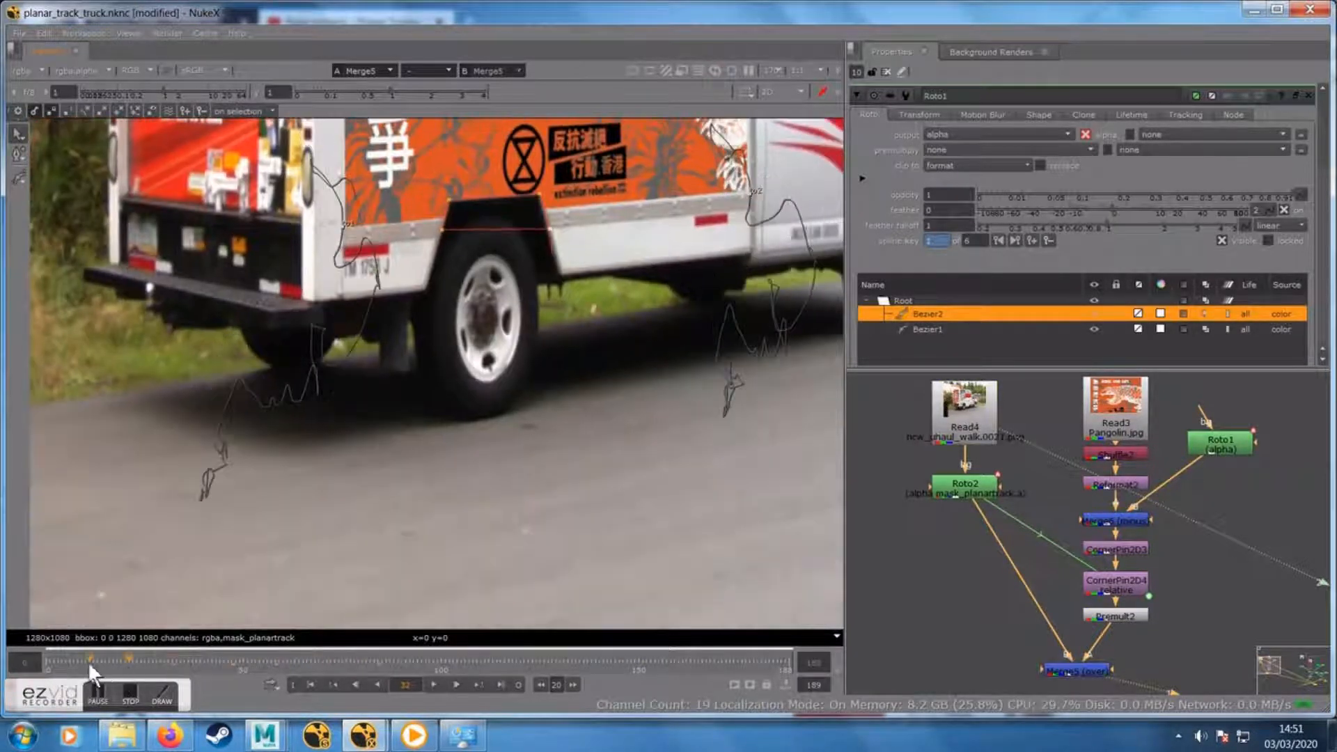
{"action": "left_click", "coordinate": [87, 662]}
{"action": "left_click", "coordinate": [66, 655]}
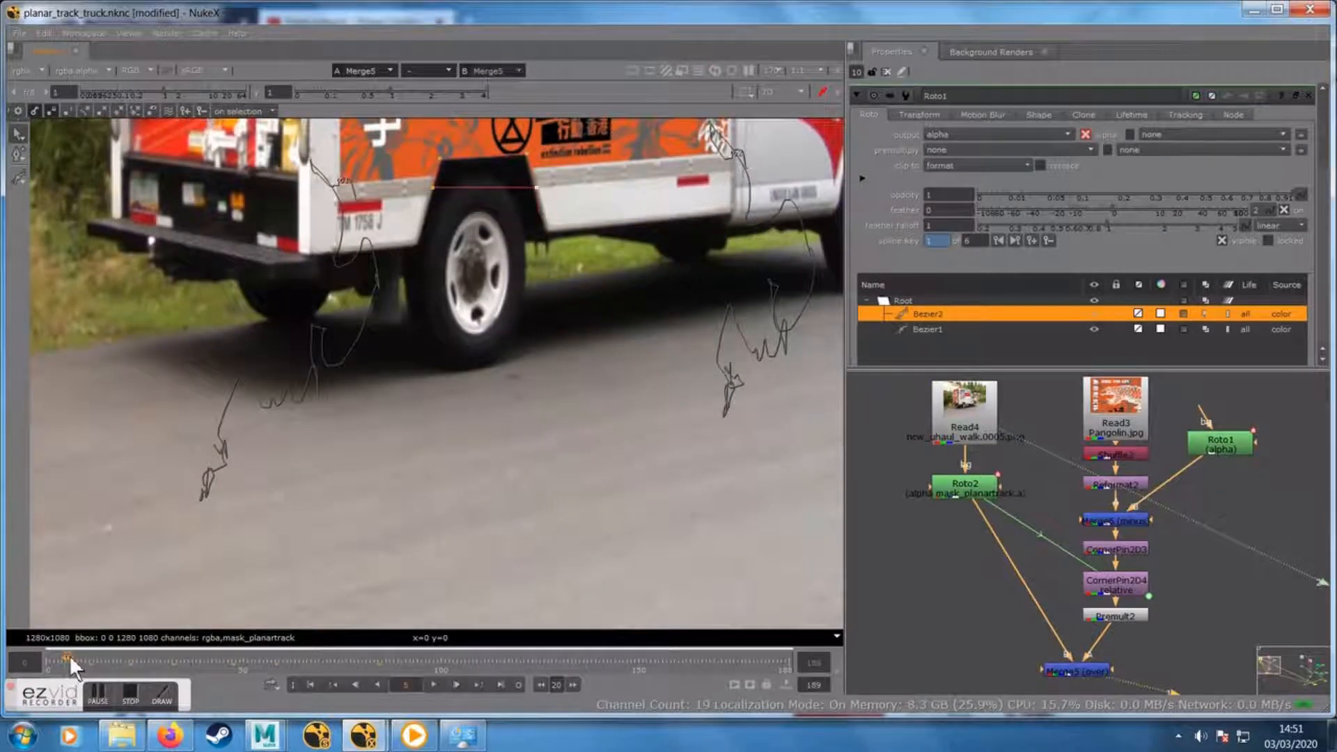
{"action": "left_click", "coordinate": [281, 658]}
{"action": "left_click", "coordinate": [350, 658]}
{"action": "left_click", "coordinate": [427, 662]}
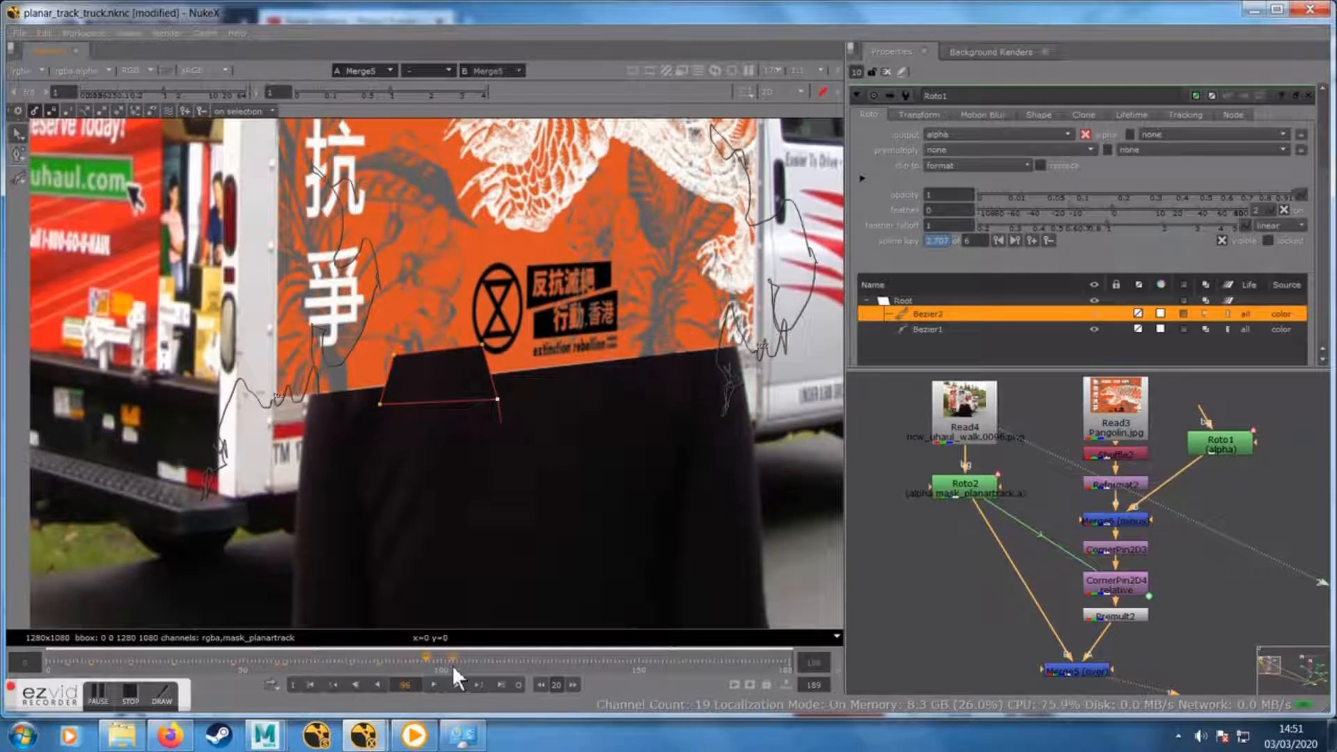
{"action": "left_click", "coordinate": [452, 663]}
{"action": "left_click", "coordinate": [568, 661]}
{"action": "left_click", "coordinate": [602, 662]}
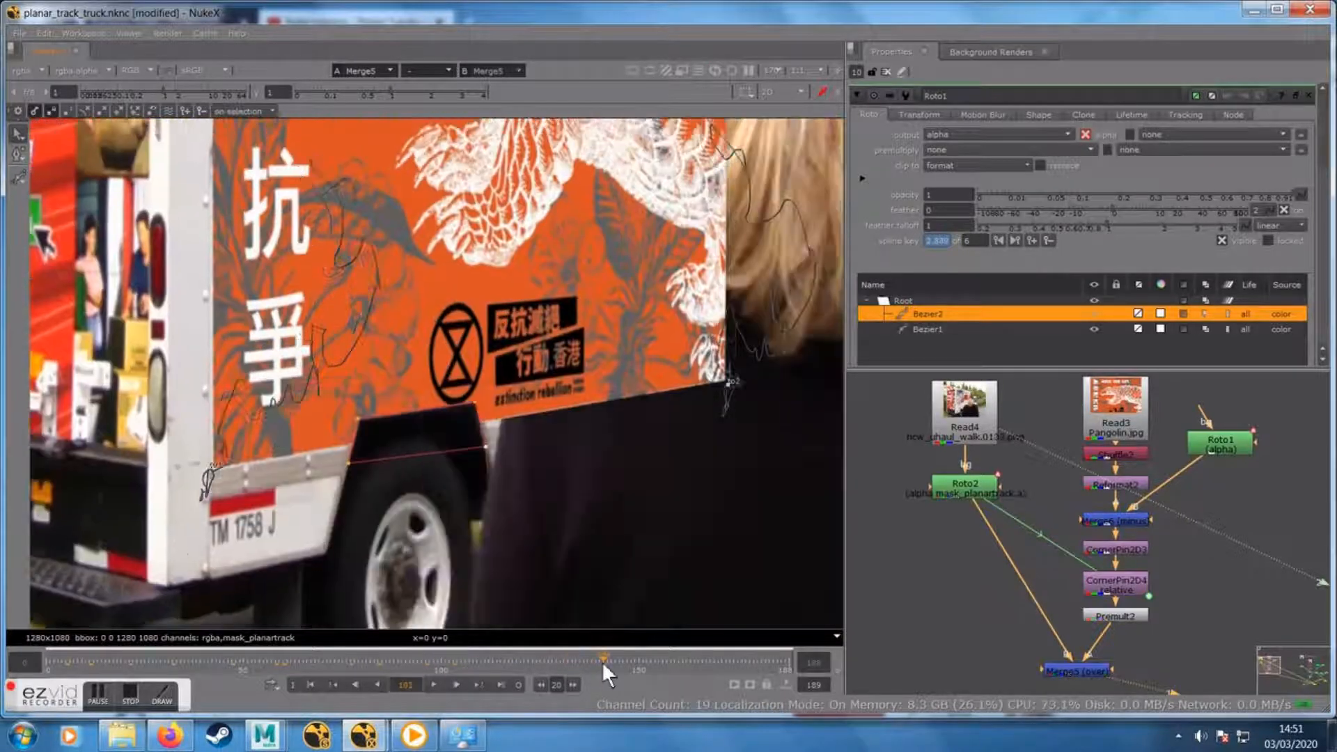
At frame 122, select all four Bezier2 points and move the shape slightly right to line up with the wheel arch
{"action": "left_click", "coordinate": [528, 666]}
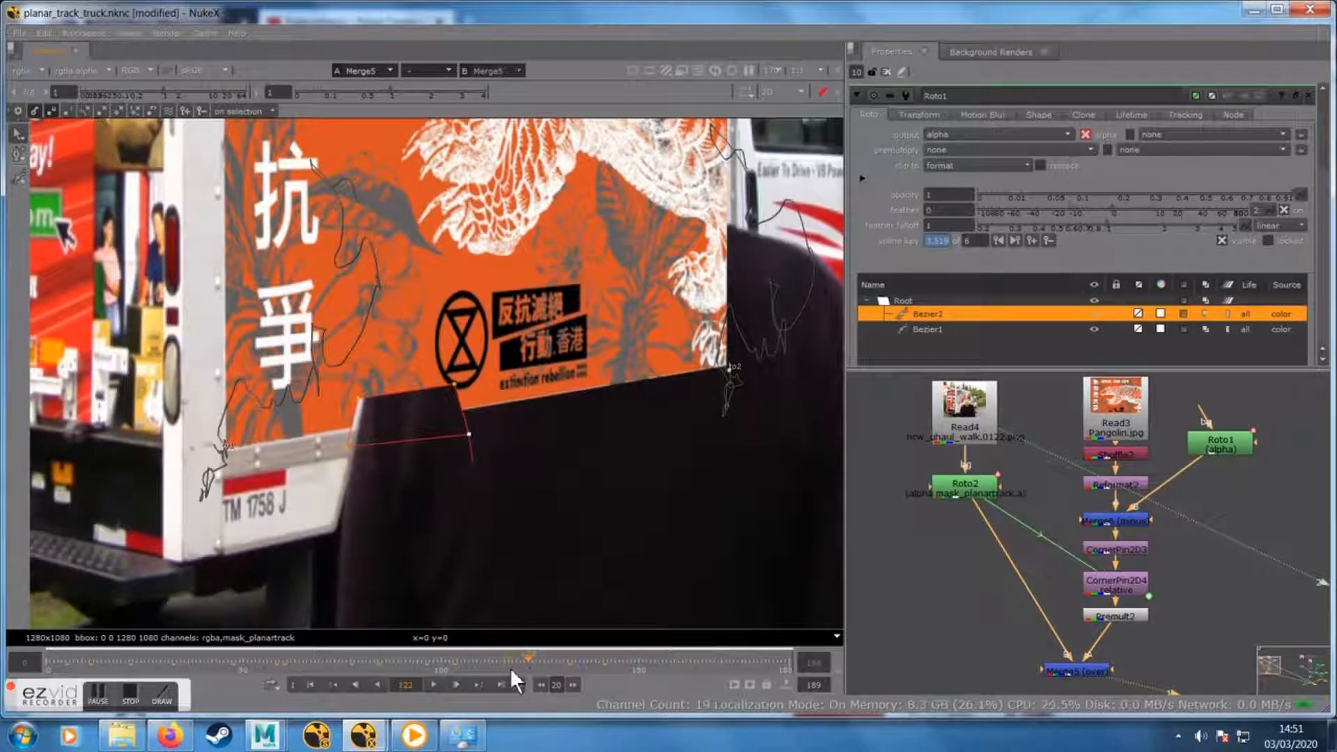
{"action": "left_click_drag", "start_coordinate": [489, 470], "coordinate": [325, 339]}
{"action": "left_click_drag", "start_coordinate": [409, 425], "coordinate": [417, 423]}
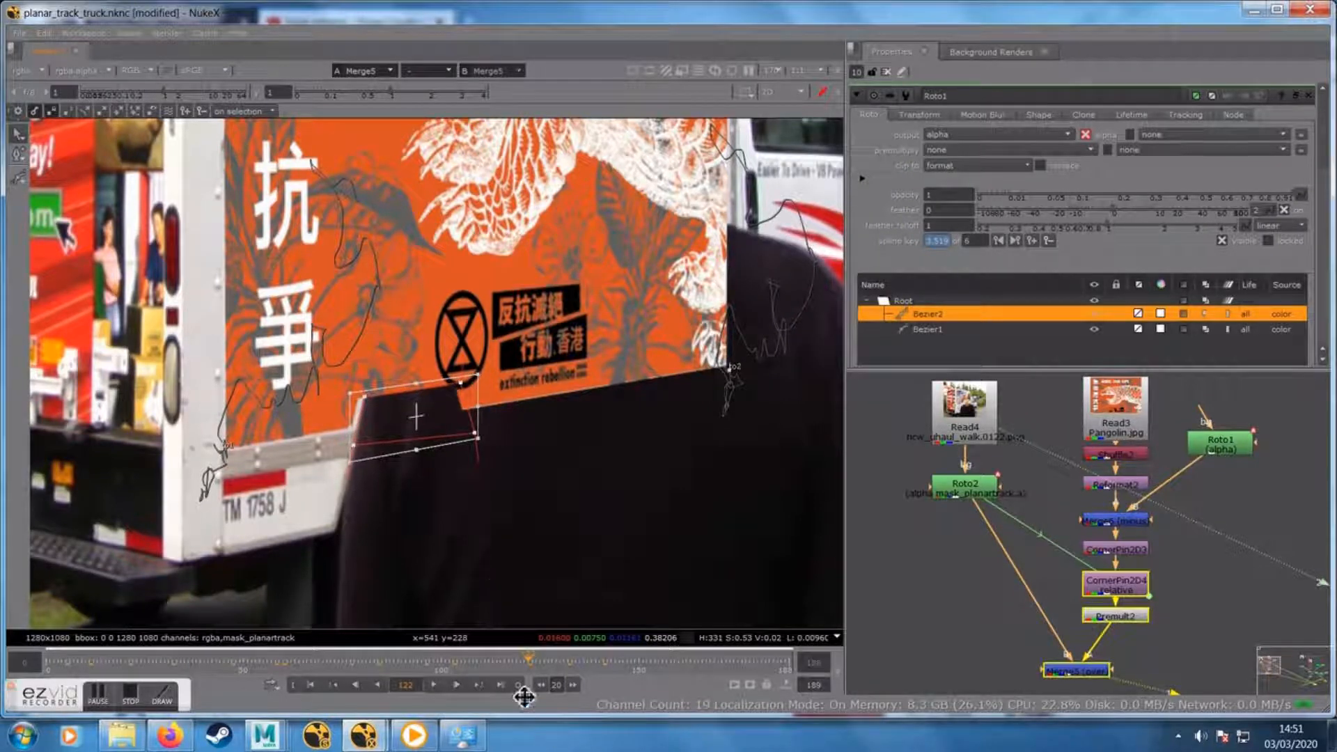
Review the cutout on both sides of frame 122 and on toward the end of the shot for drift against the truck
{"action": "left_click", "coordinate": [485, 662]}
{"action": "left_click", "coordinate": [439, 658]}
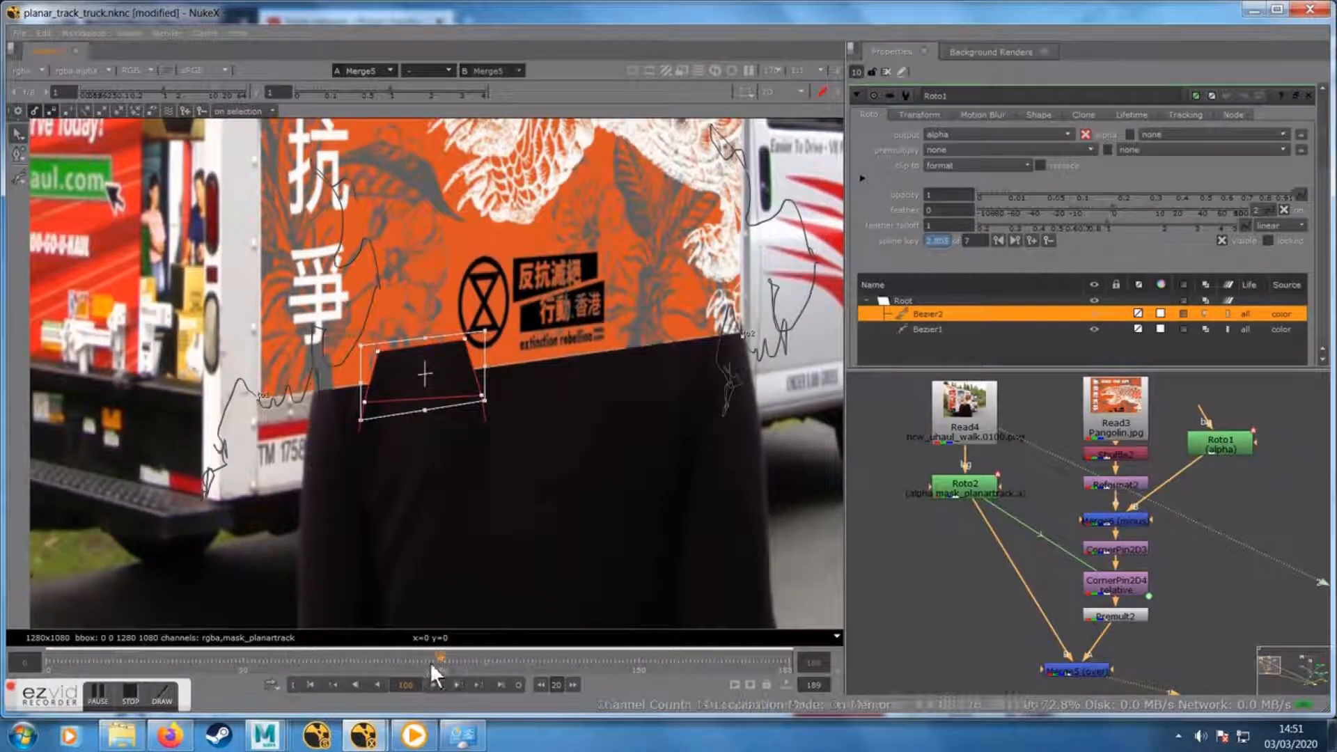
{"action": "left_click", "coordinate": [425, 662]}
{"action": "left_click", "coordinate": [394, 659]}
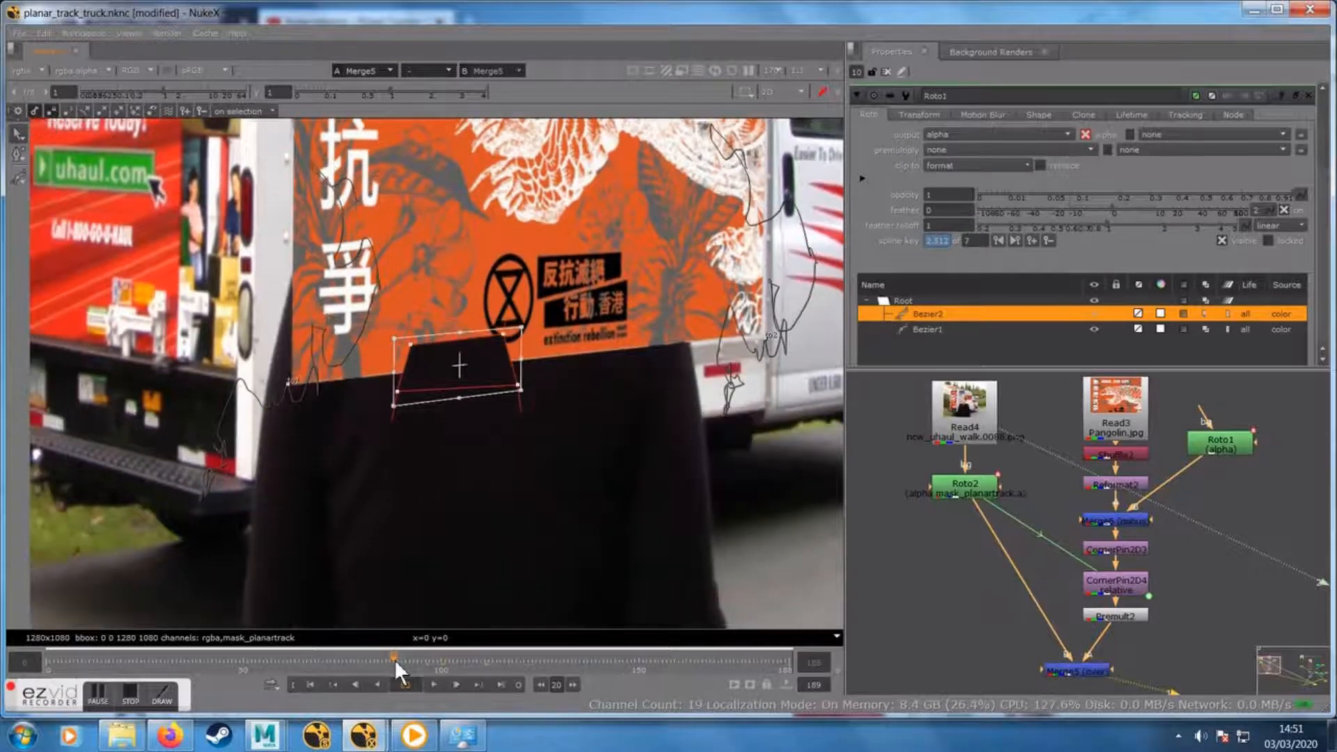
{"action": "left_click", "coordinate": [533, 656]}
{"action": "left_click", "coordinate": [550, 656]}
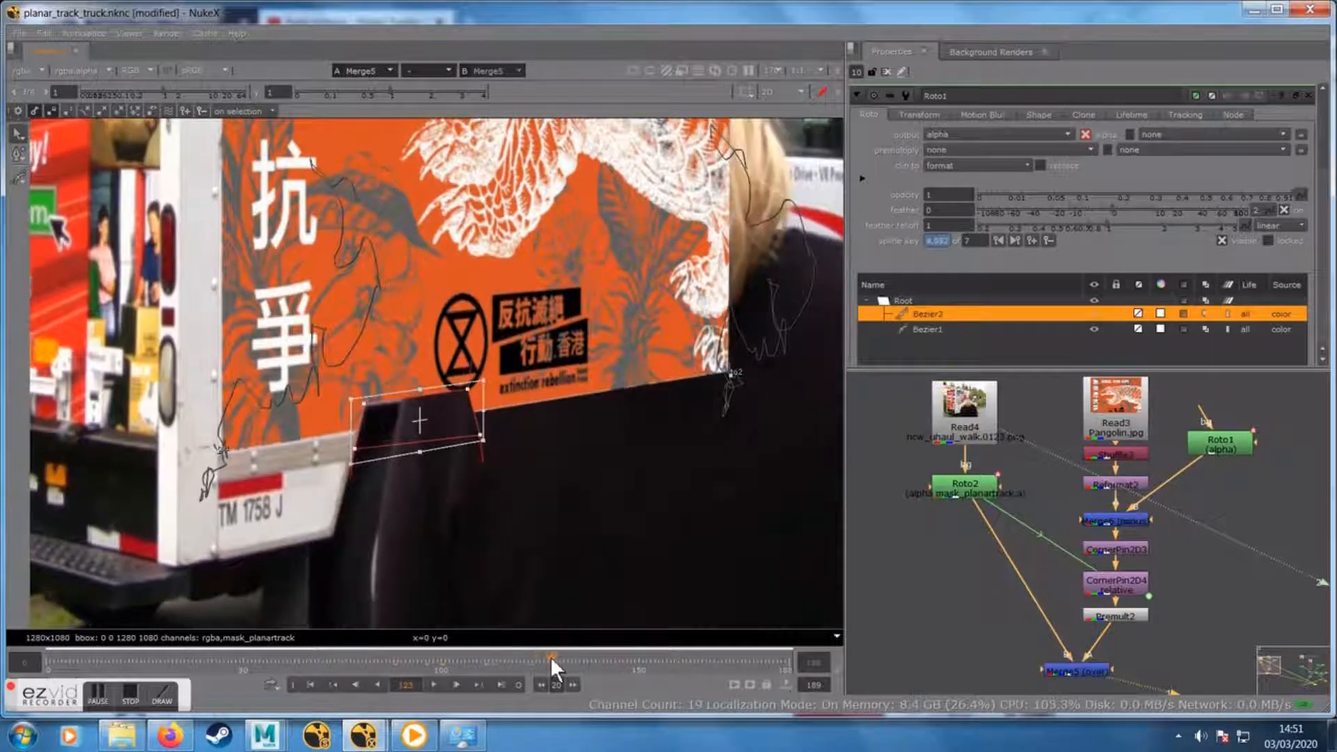
{"action": "left_click", "coordinate": [610, 661]}
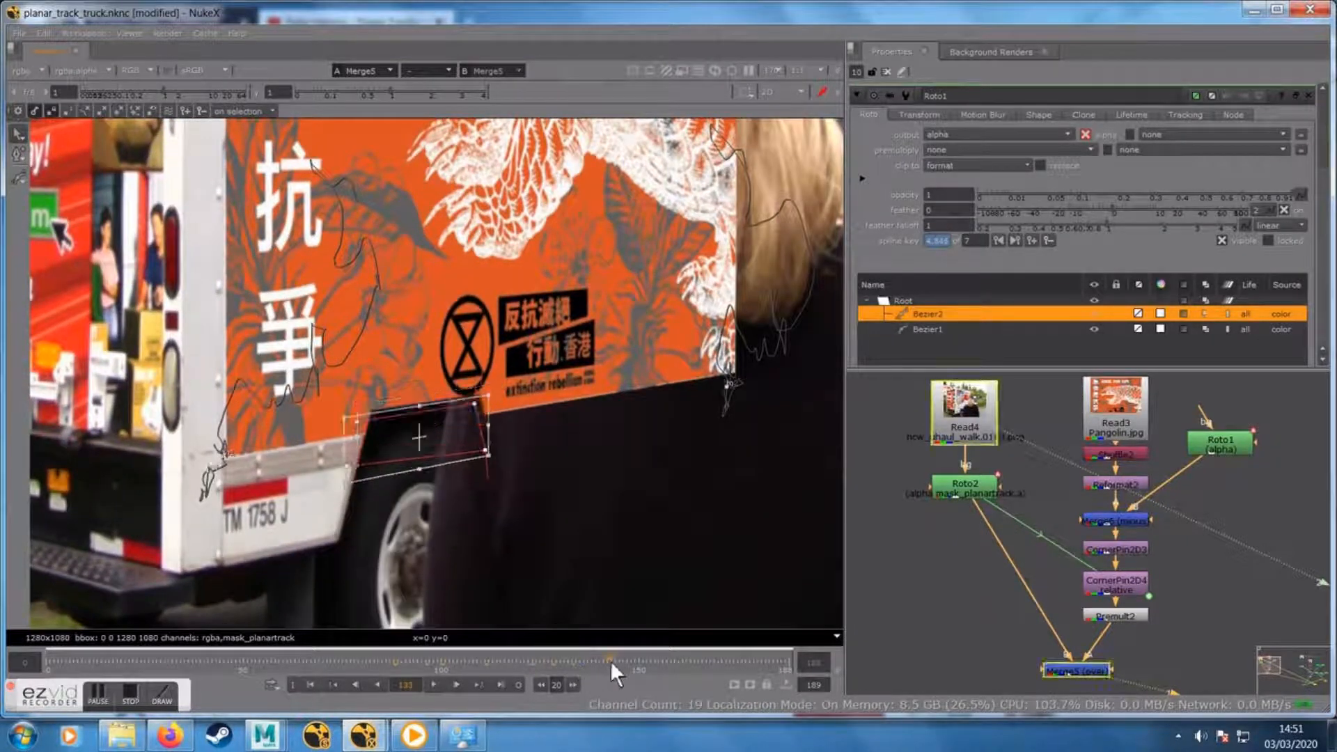
{"action": "left_click", "coordinate": [647, 657]}
{"action": "left_click", "coordinate": [704, 659]}
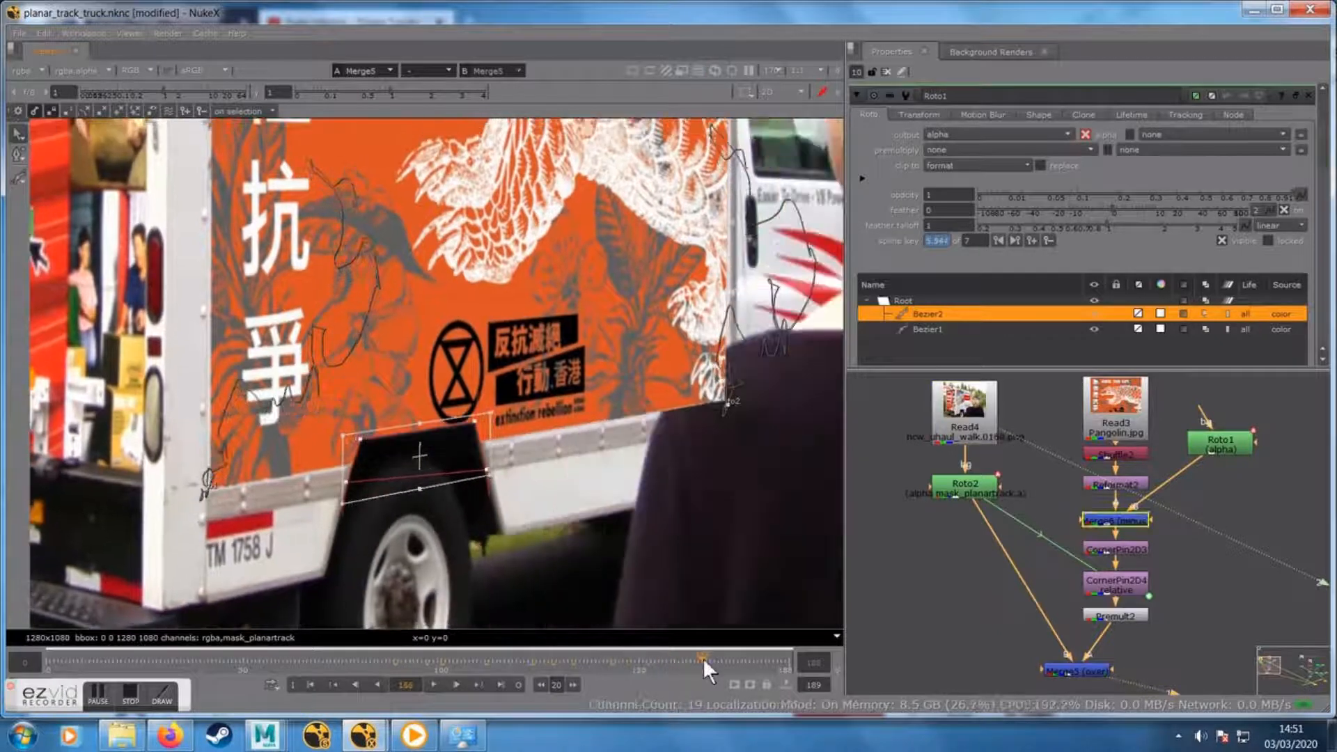
{"action": "left_click", "coordinate": [726, 663]}
{"action": "left_click", "coordinate": [758, 658]}
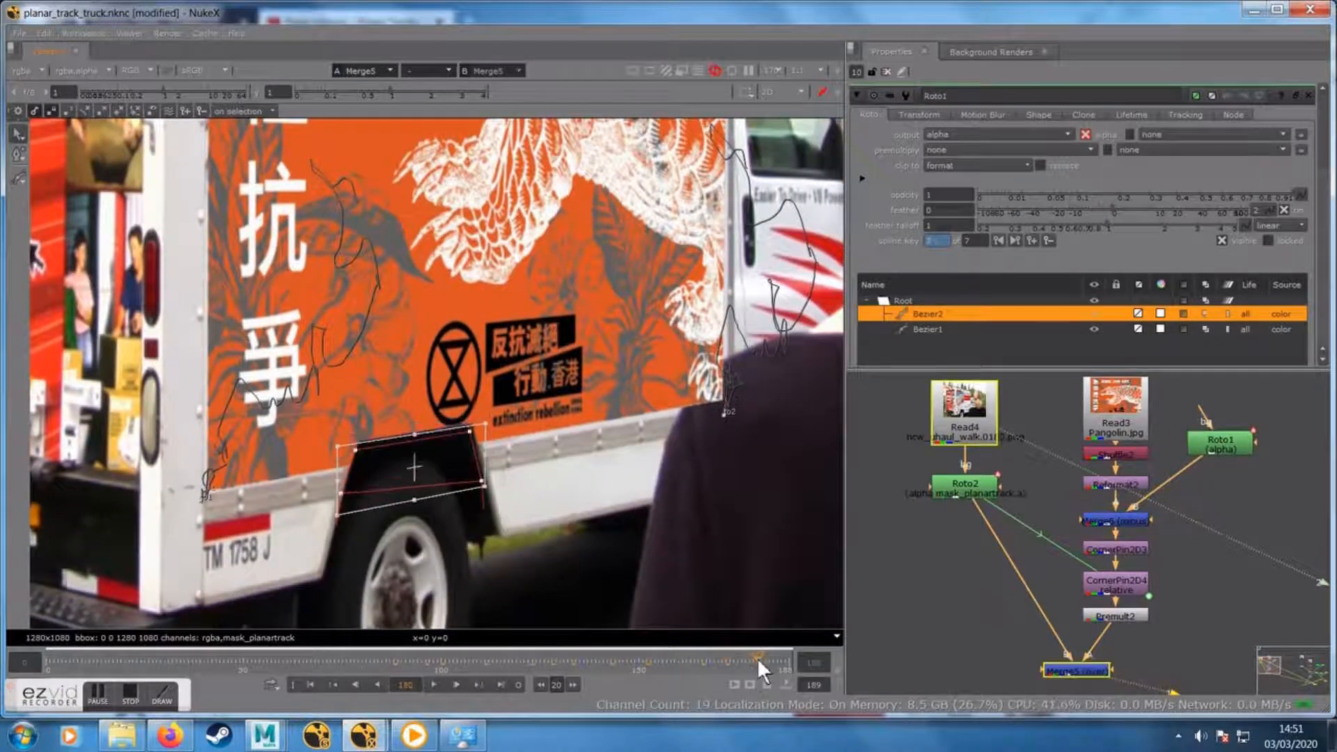
Review the wheel arch cutout on the full image at frame 108 and several earlier frames, ending on frame 62
{"action": "scroll", "coordinate": [432, 374], "scroll_direction": "down", "scroll_amount": 3}
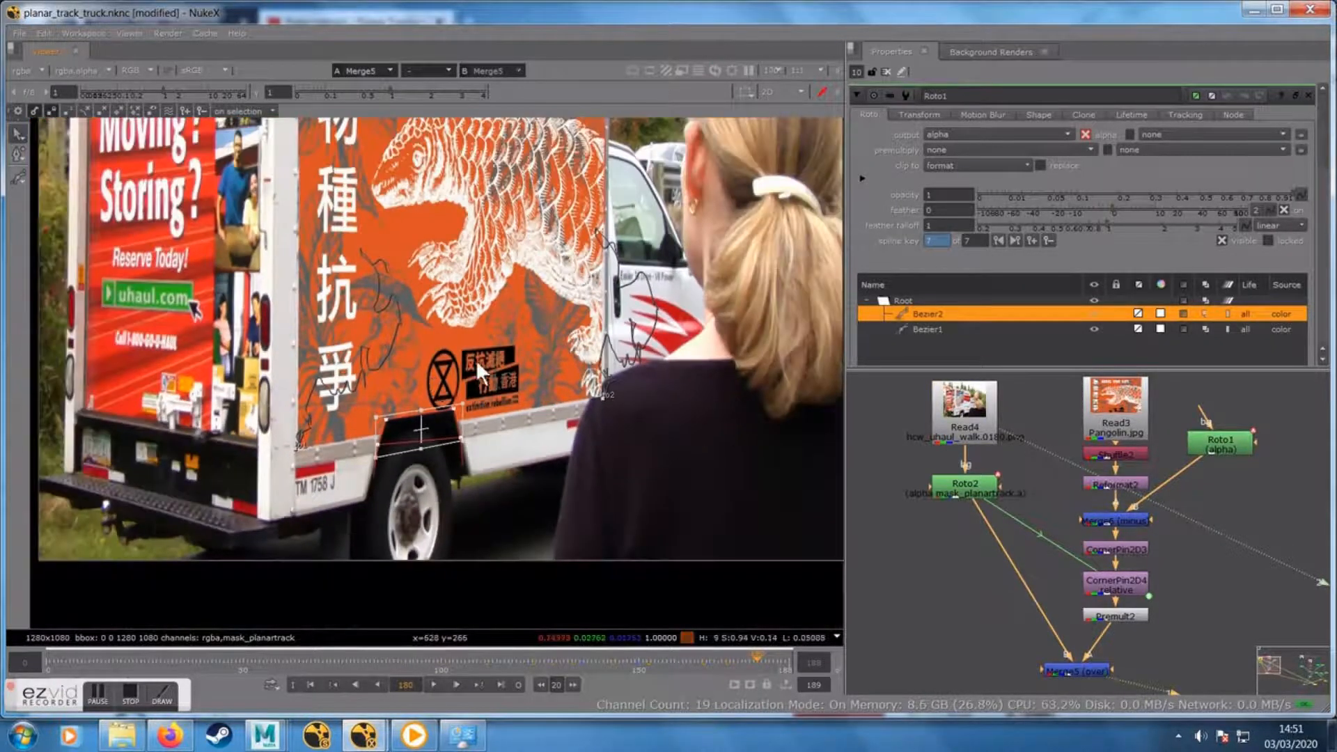
{"action": "left_click_drag", "start_coordinate": [475, 360], "coordinate": [453, 458]}
{"action": "scroll", "coordinate": [453, 459], "scroll_direction": "down", "scroll_amount": 3}
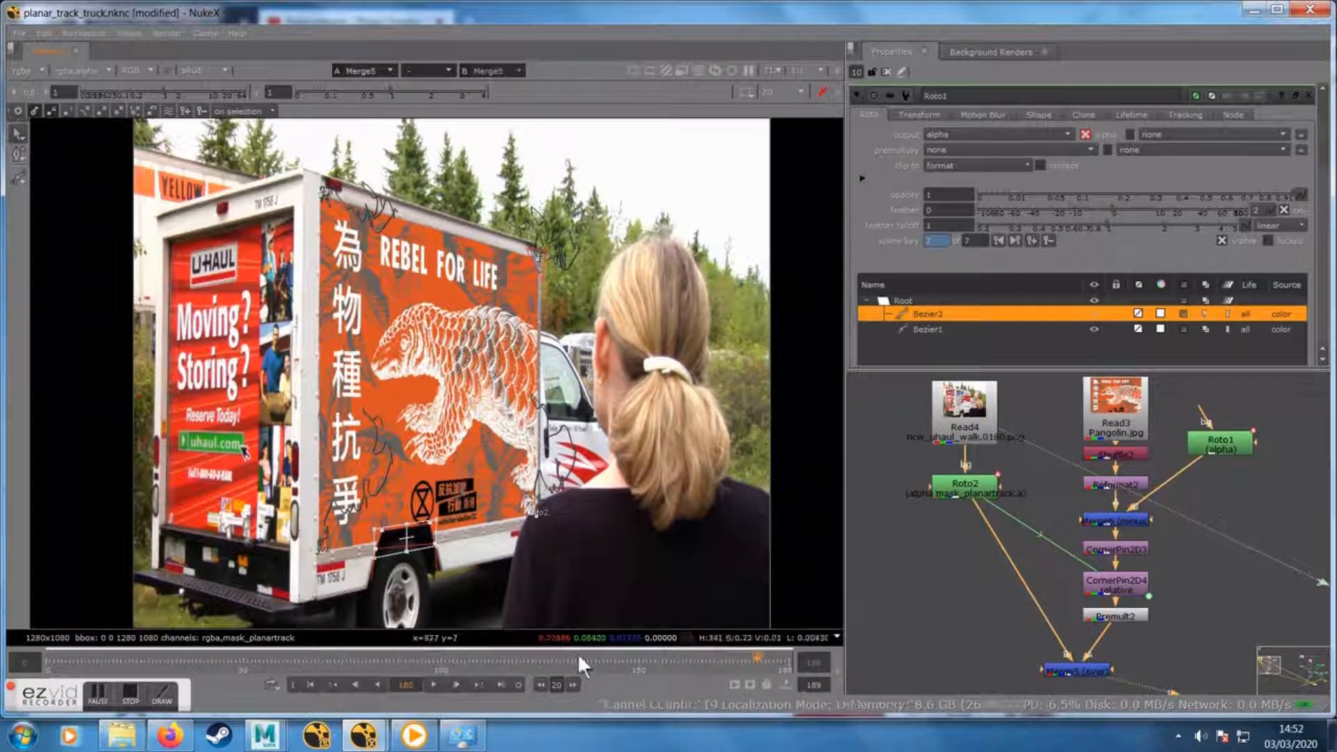
{"action": "left_click", "coordinate": [473, 659]}
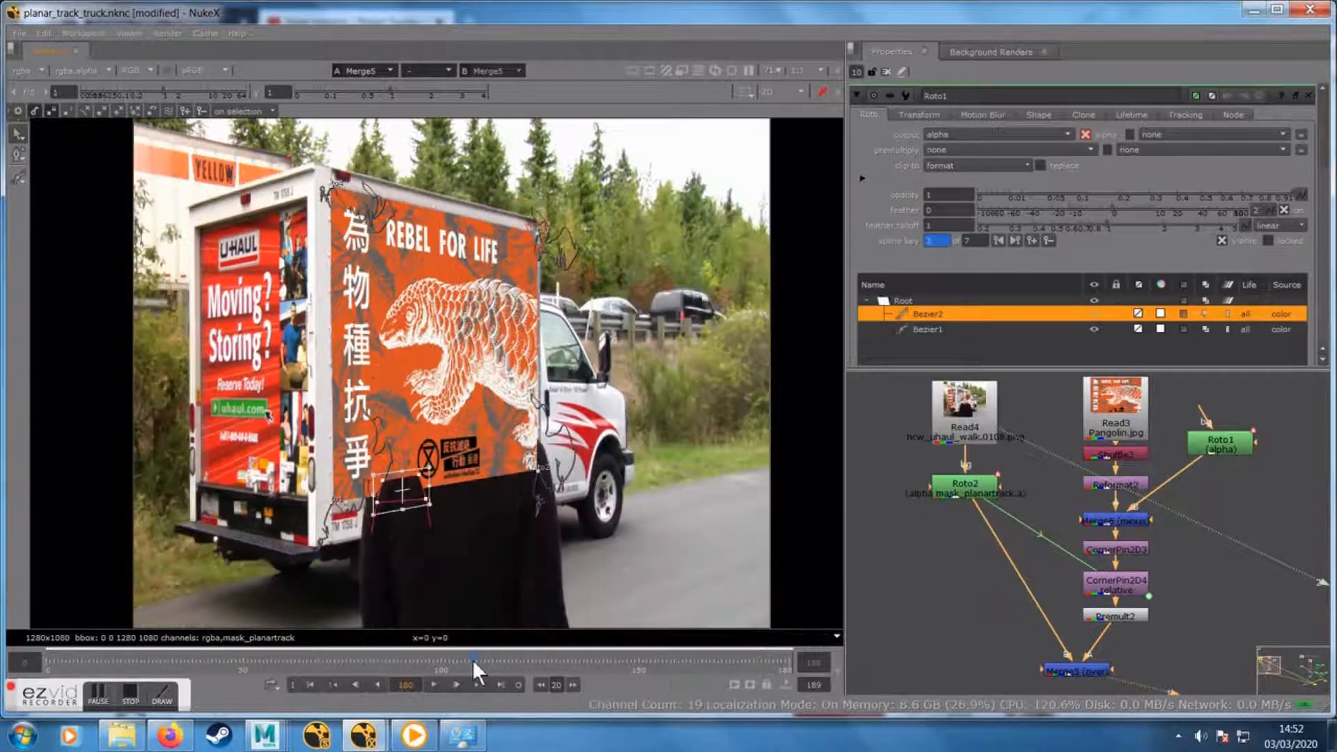
{"action": "left_click", "coordinate": [292, 664]}
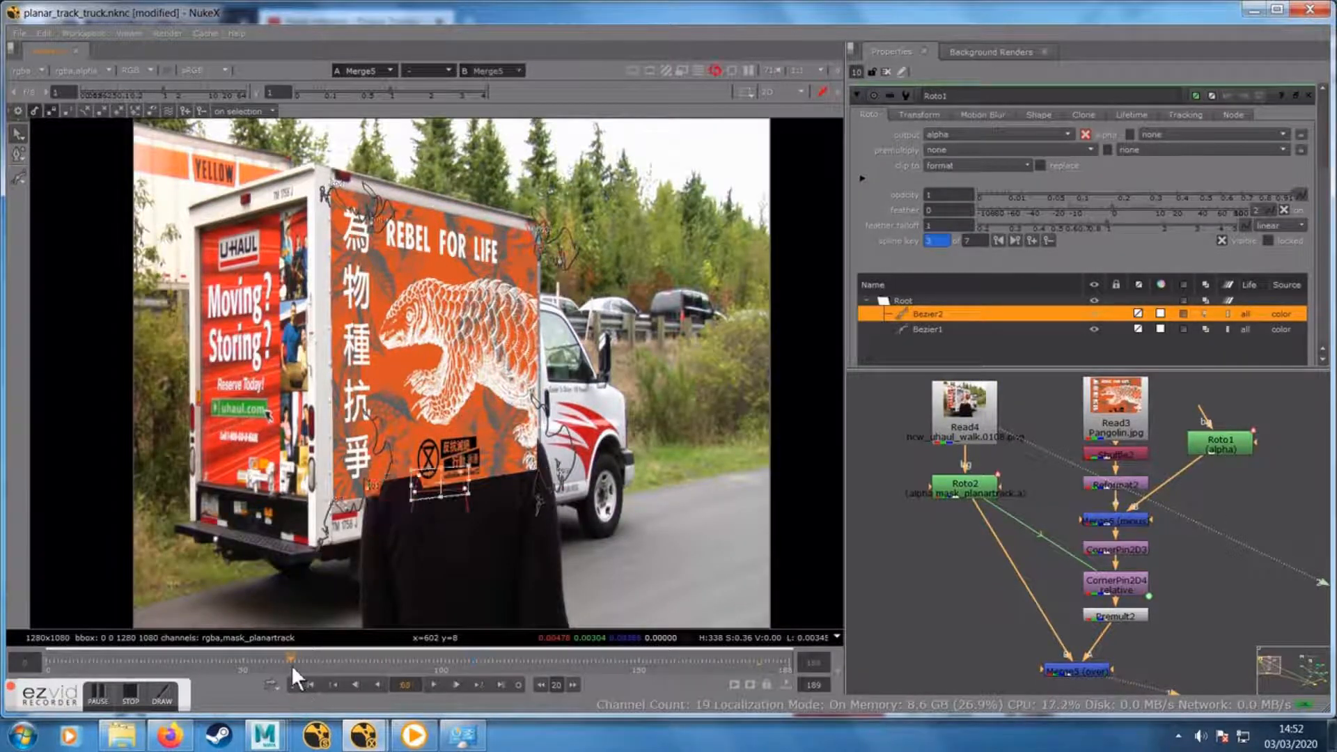
{"action": "left_click", "coordinate": [220, 656]}
{"action": "left_click", "coordinate": [263, 659]}
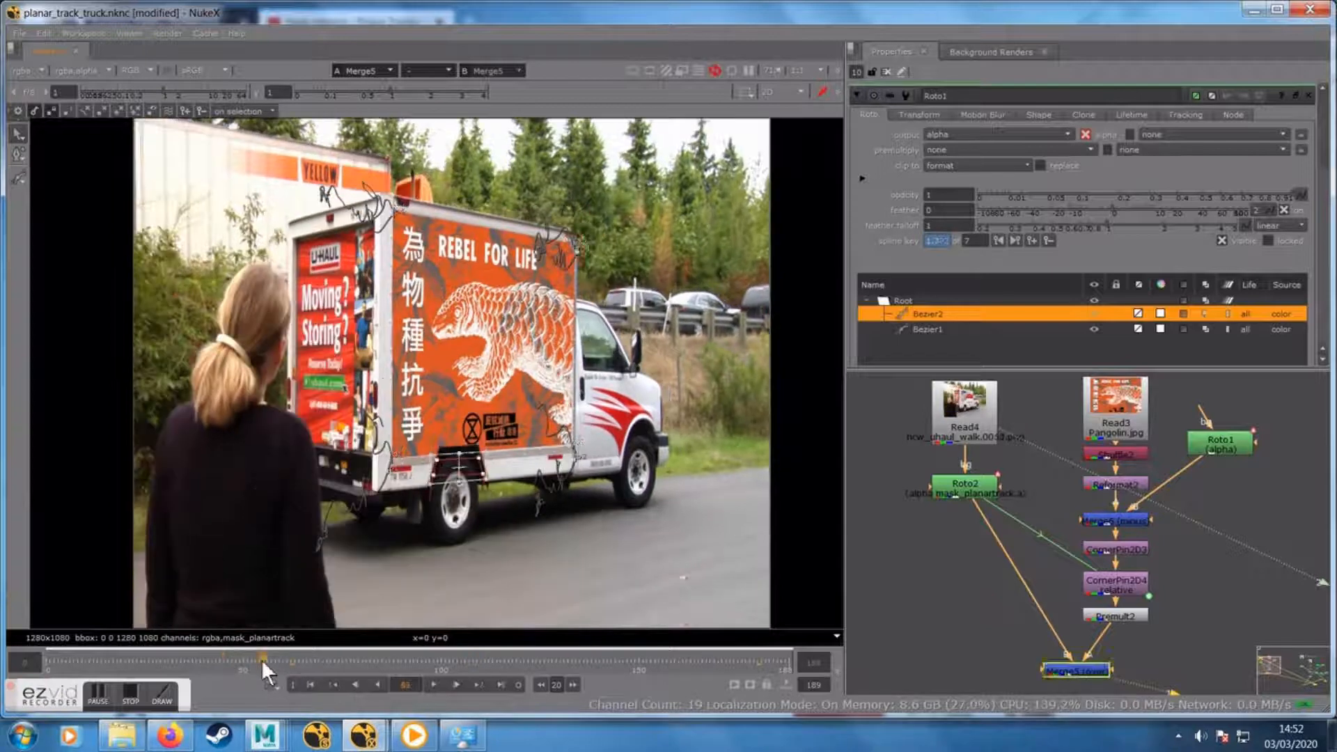
{"action": "left_click", "coordinate": [346, 661]}
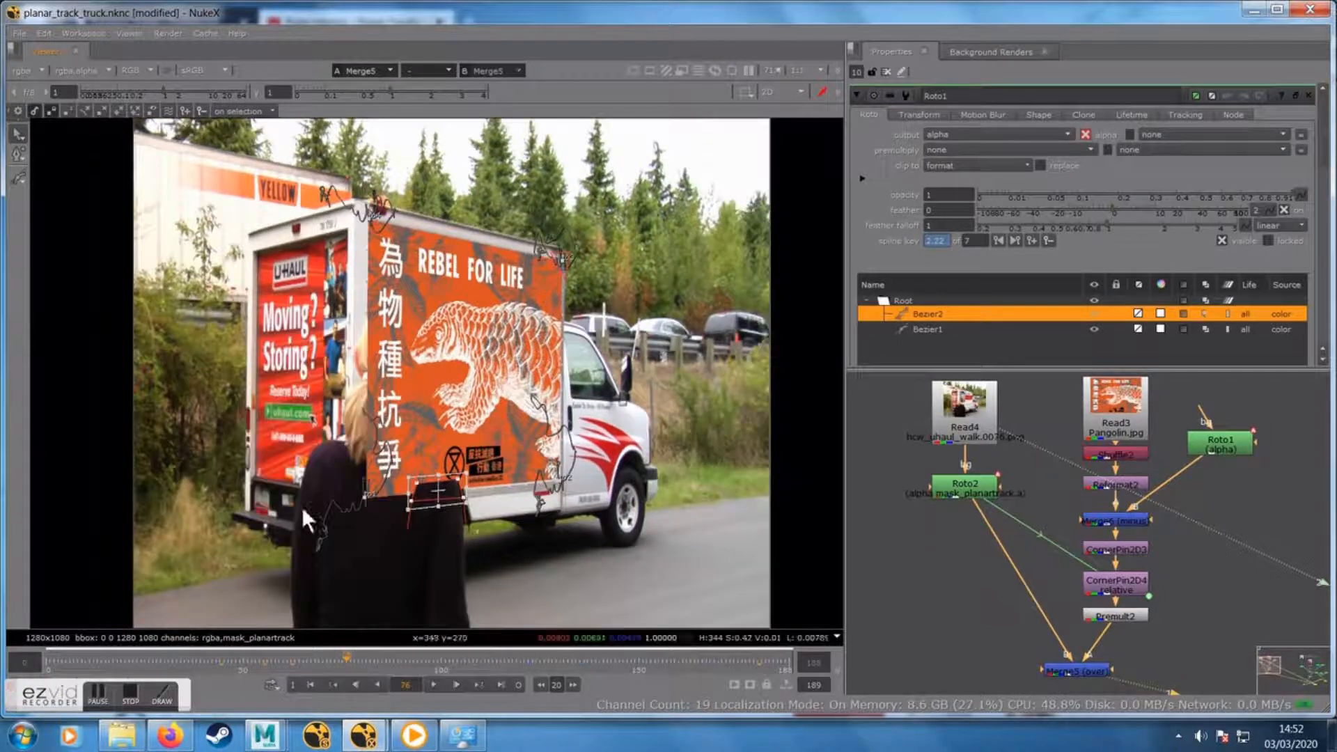
{"action": "left_click", "coordinate": [313, 659]}
{"action": "left_click", "coordinate": [291, 659]}
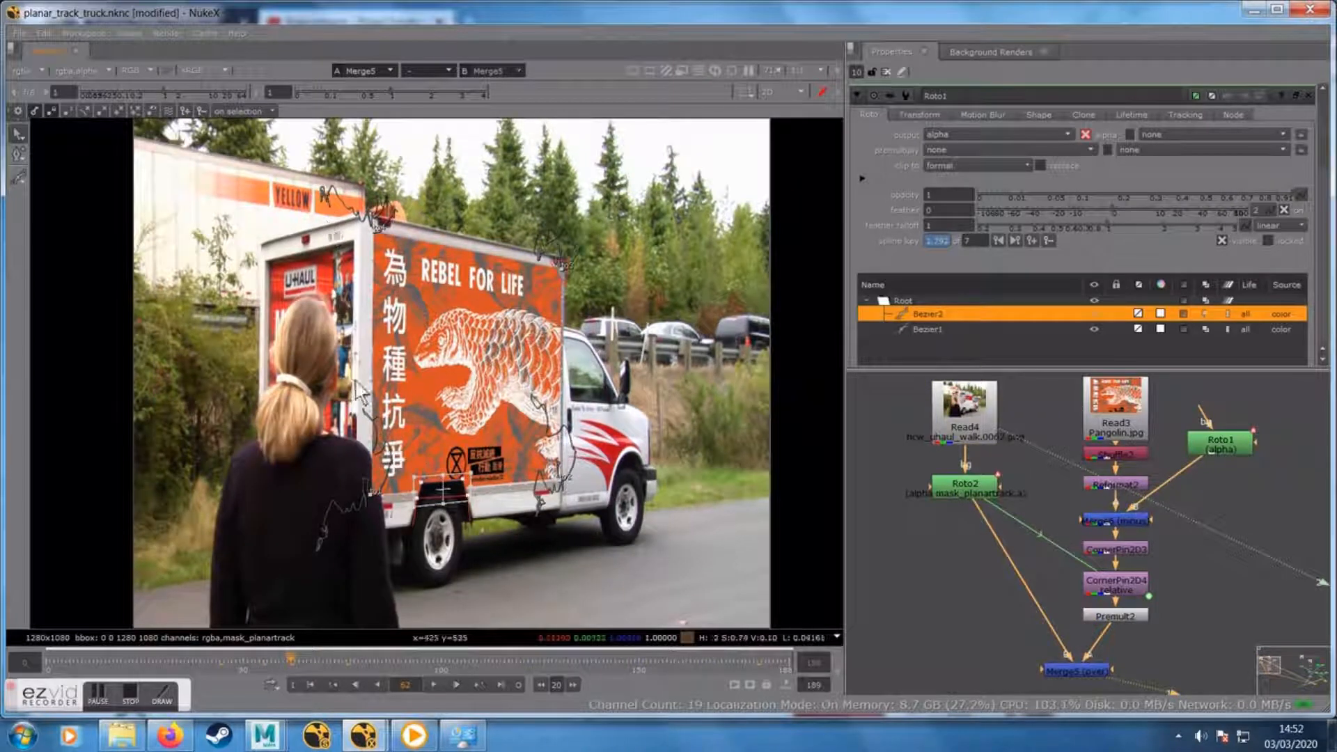
Move Merge5 and Premult2 lower in the node graph and insert a Merge node between CornerPin2D4 and Premult2
{"action": "left_click_drag", "start_coordinate": [961, 578], "coordinate": [900, 591]}
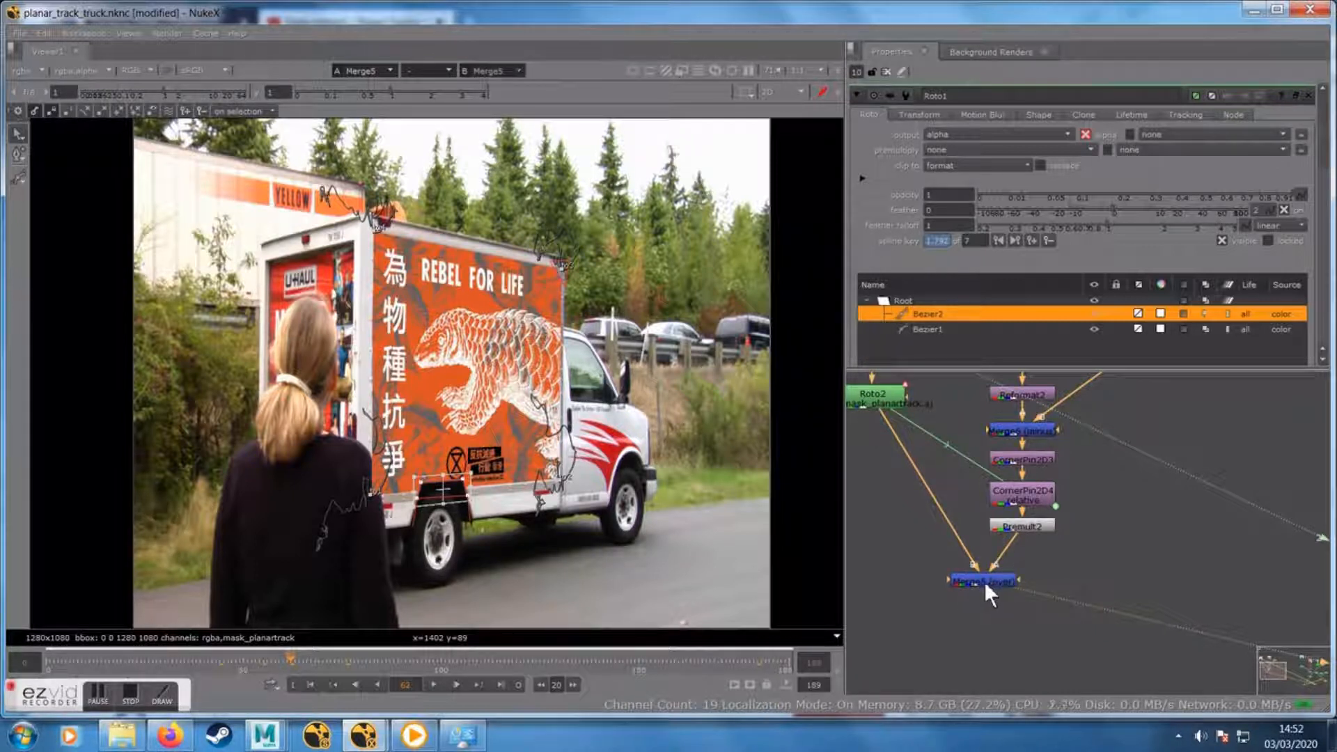
{"action": "left_click_drag", "start_coordinate": [984, 582], "coordinate": [976, 611]}
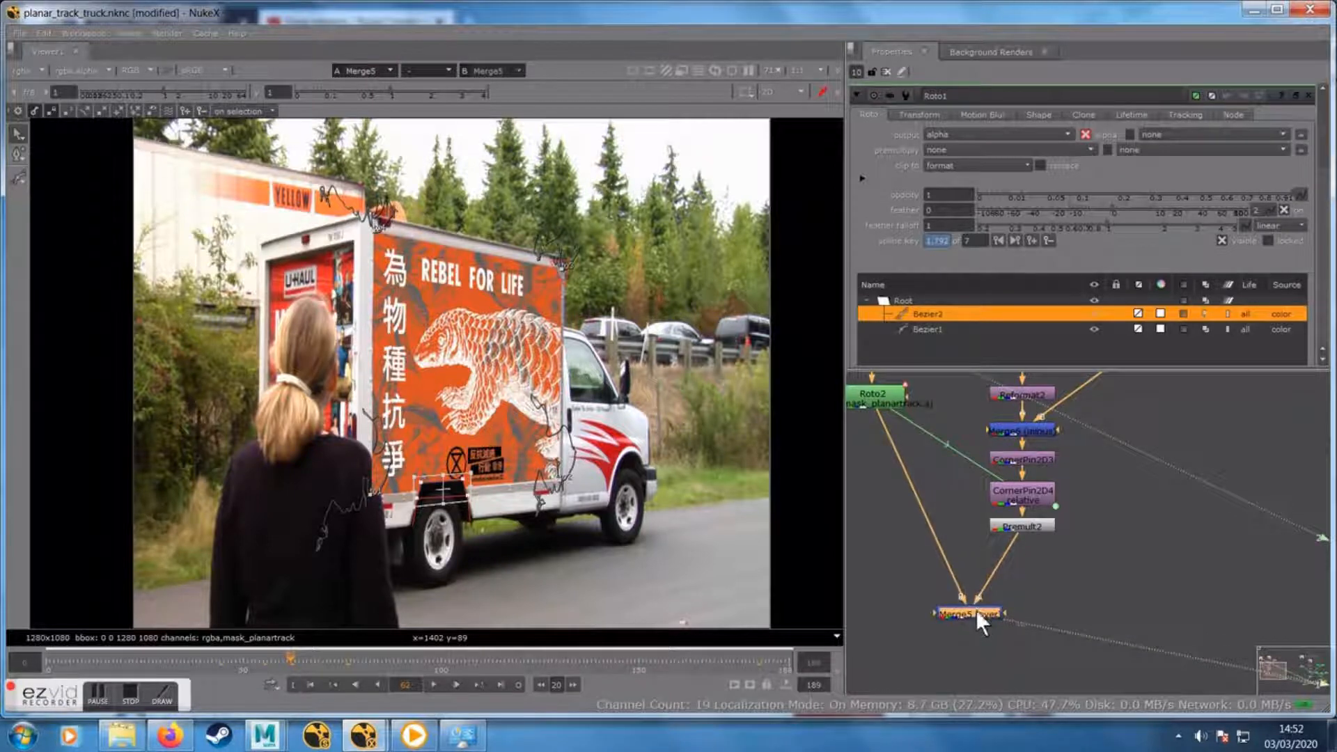
{"action": "left_click_drag", "start_coordinate": [1023, 526], "coordinate": [1023, 578]}
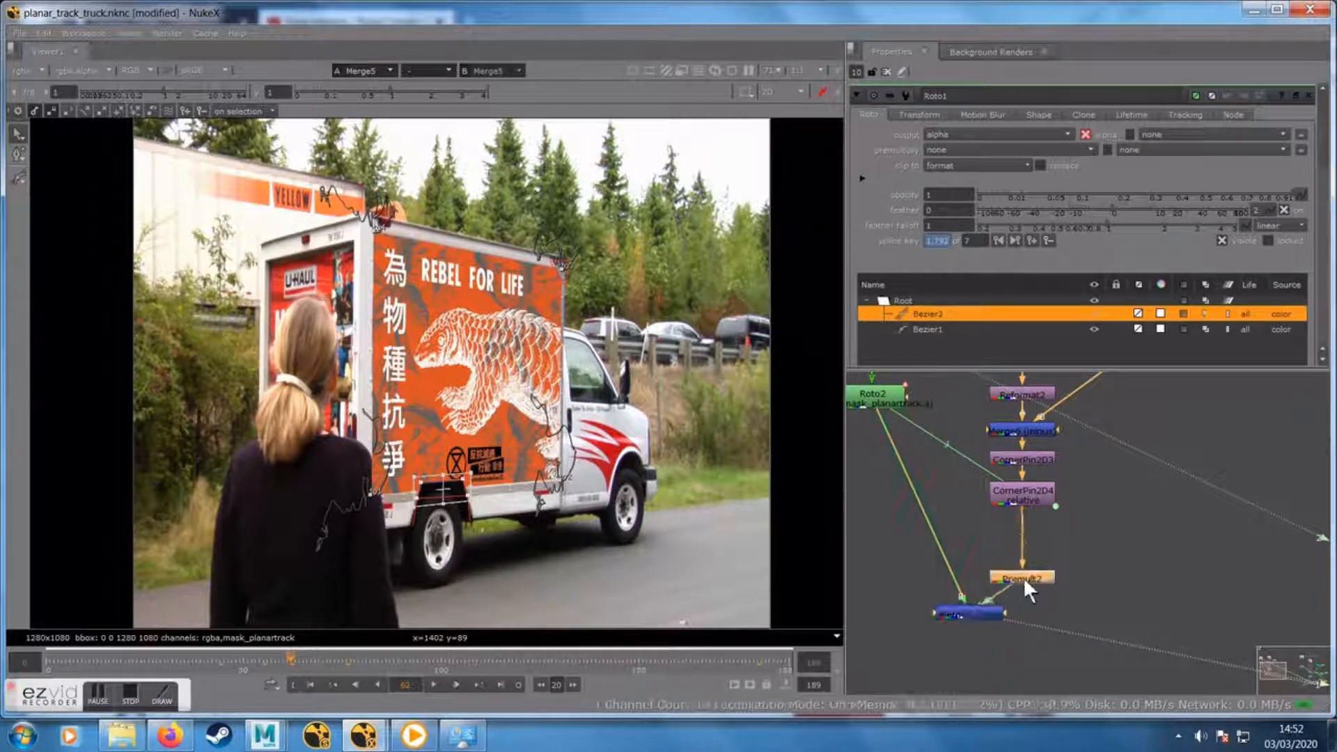
{"action": "left_click", "coordinate": [1021, 491]}
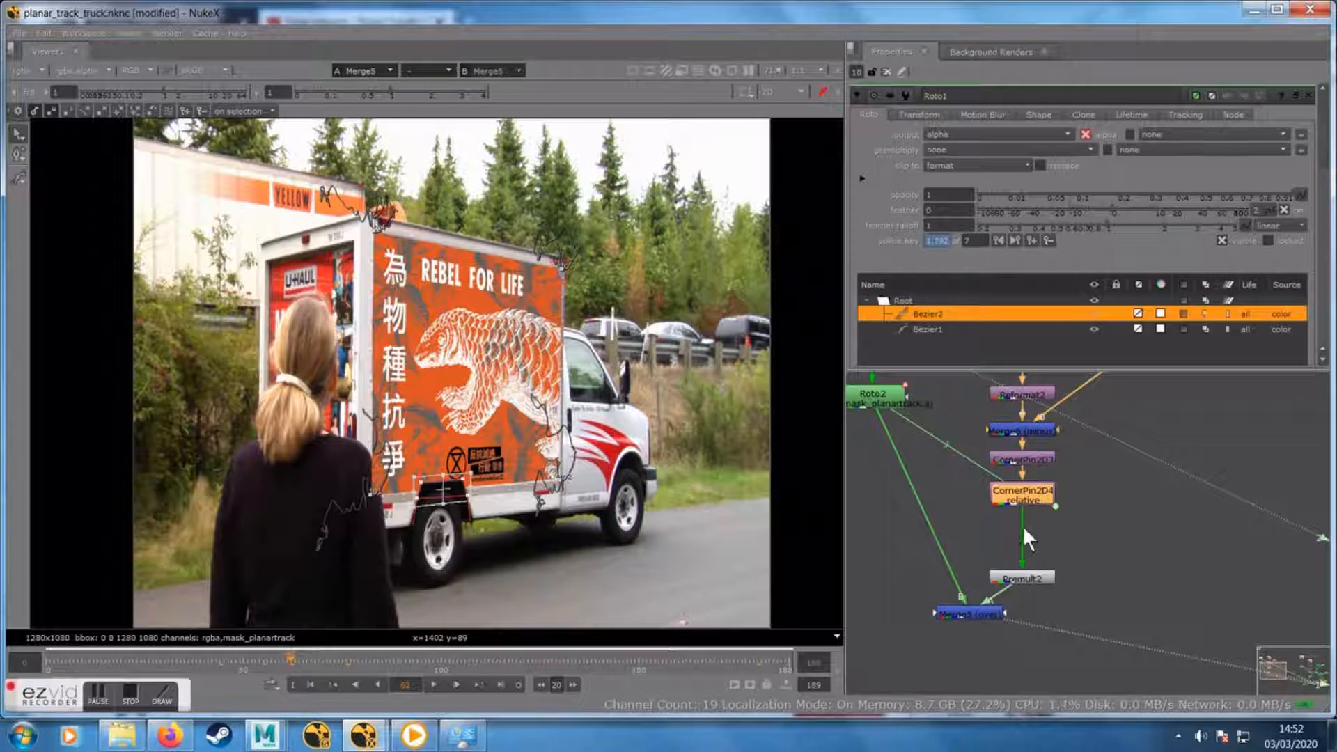
{"action": "key", "text": "m"}
{"action": "left_click_drag", "start_coordinate": [1122, 495], "coordinate": [1030, 544]}
Create a new Roto node beside CornerPin2D4 and connect it to the A input of the new Merge
{"action": "left_click", "coordinate": [1141, 503]}
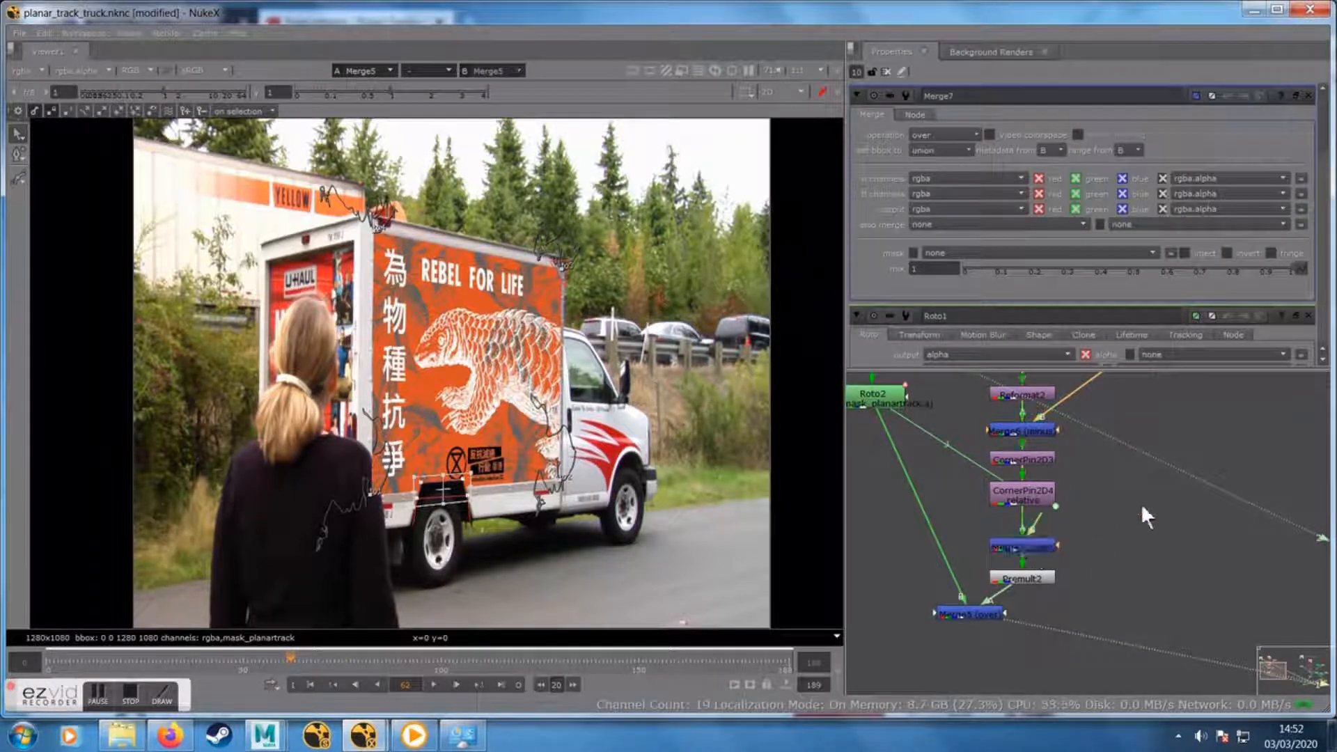
{"action": "key", "text": "Tab"}
{"action": "type", "text": "roto"}
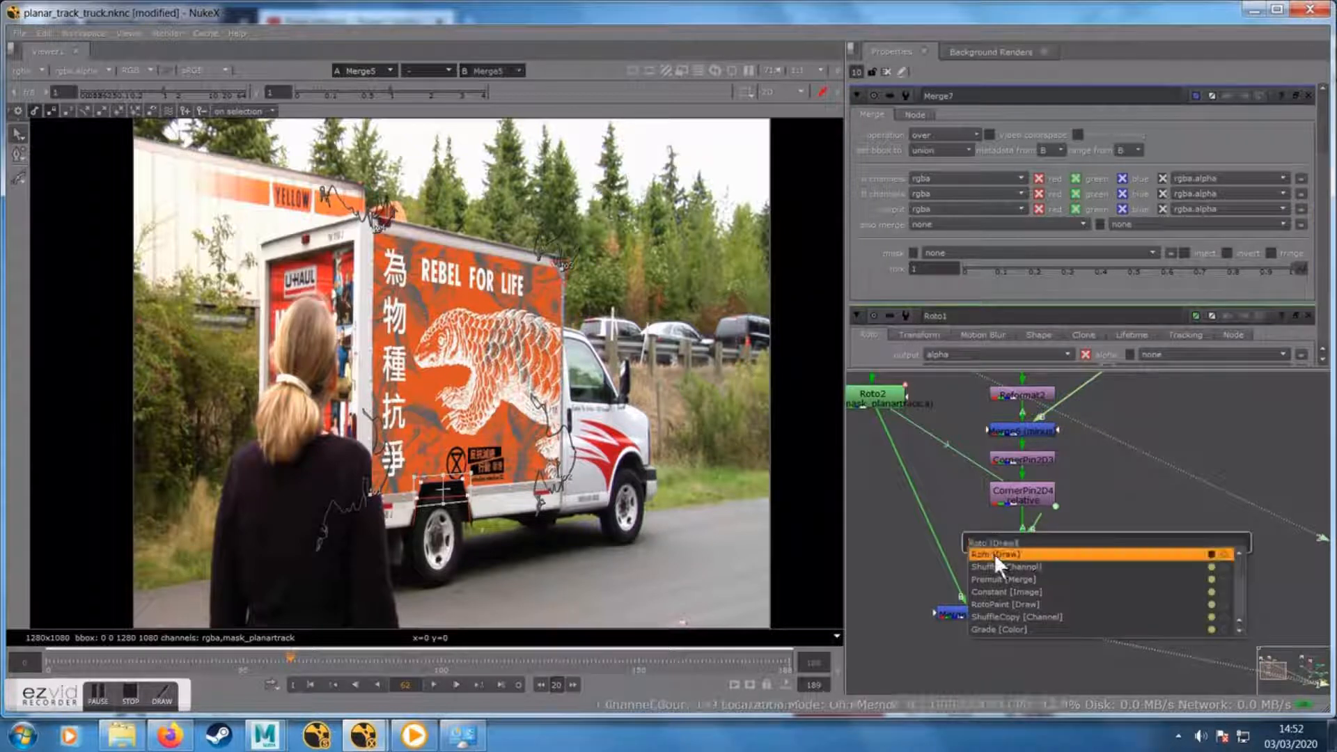
{"action": "key", "text": "Return"}
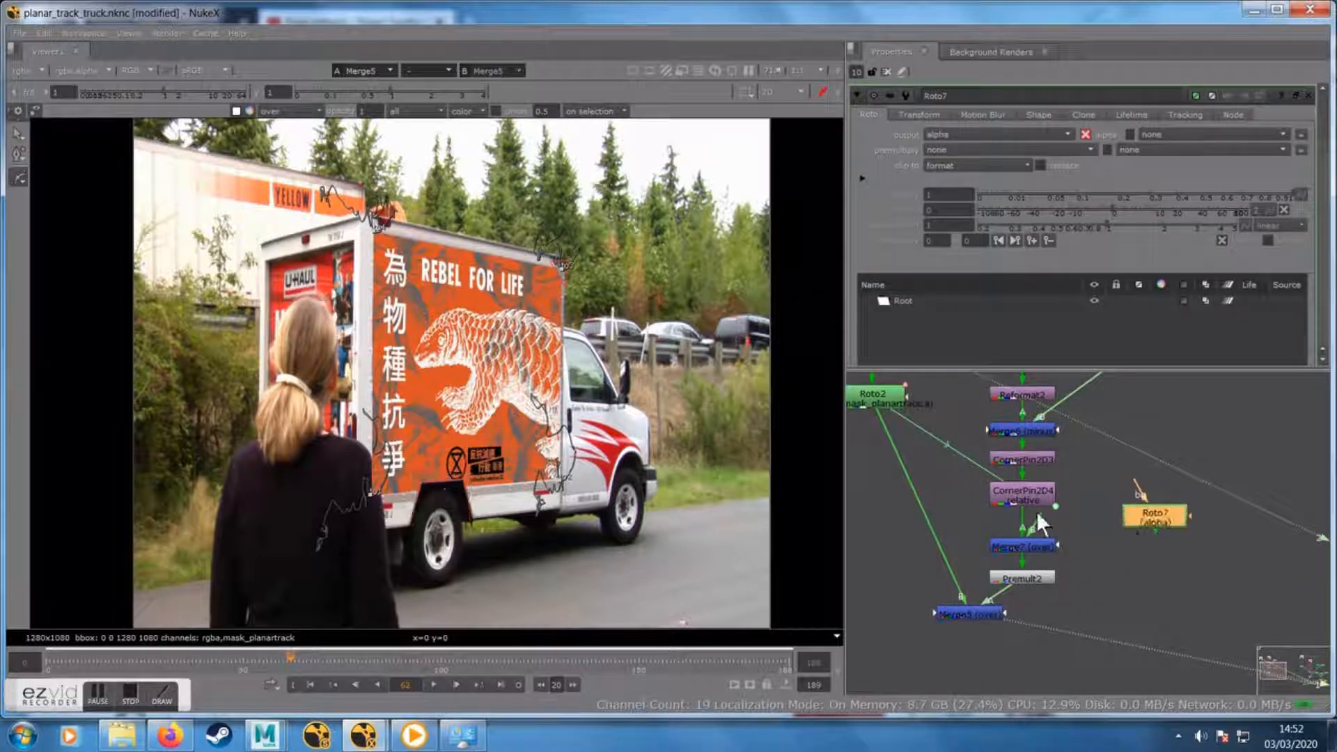
{"action": "left_click_drag", "start_coordinate": [1058, 542], "coordinate": [1116, 490]}
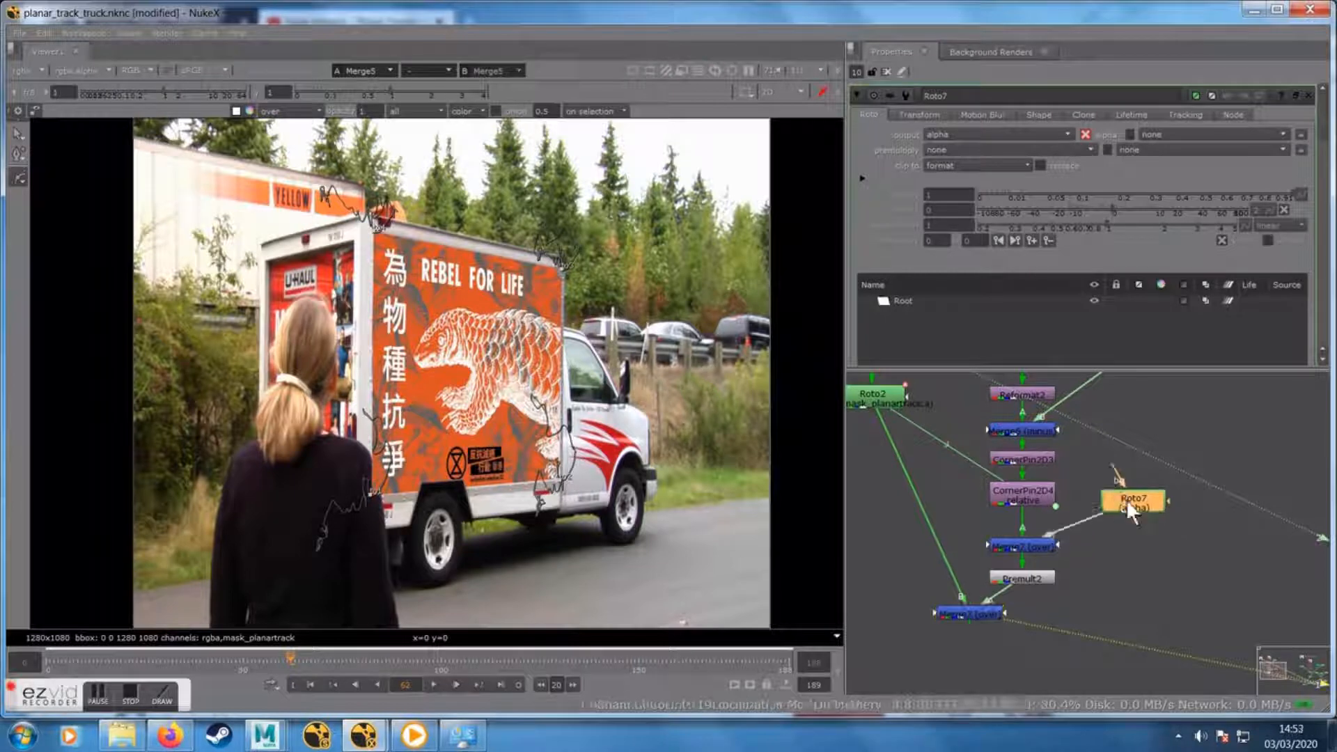
Go to frame 68, view the original Read4 footage and select the new Roto7 node
{"action": "left_click", "coordinate": [316, 660]}
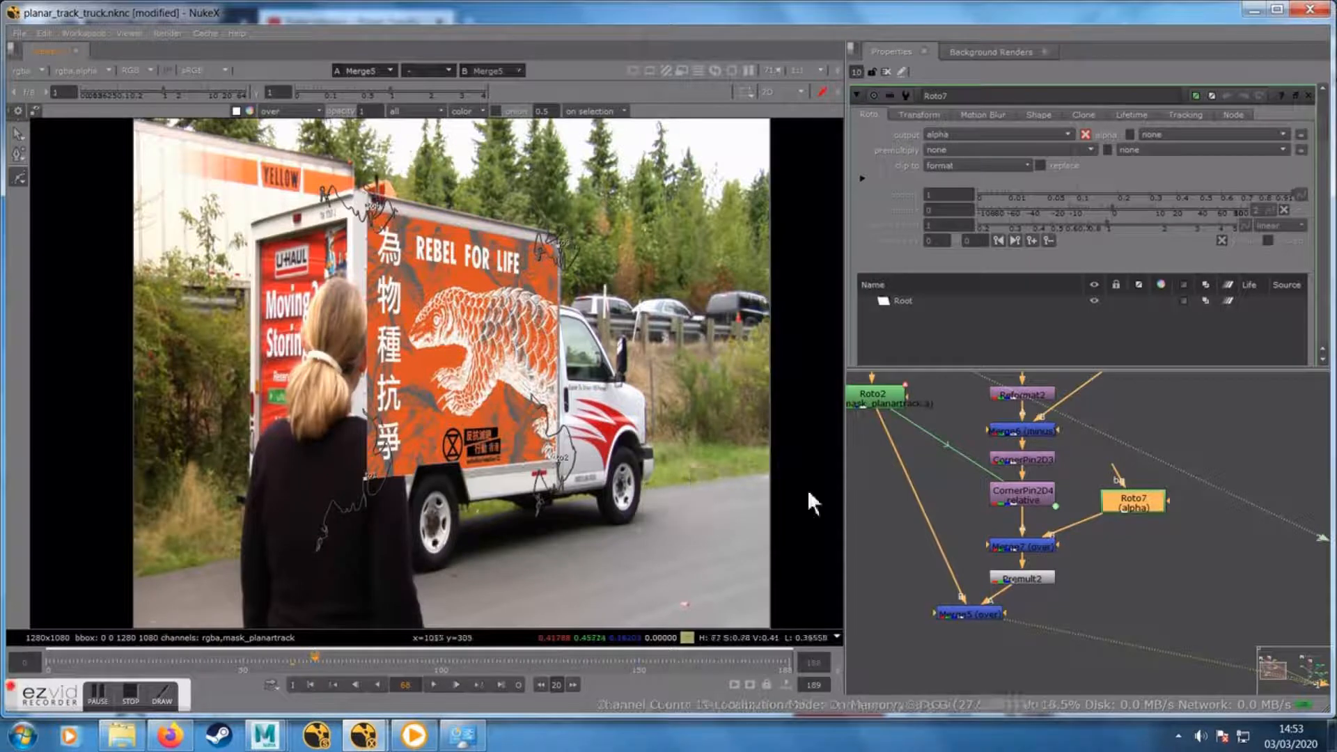
{"action": "left_click_drag", "start_coordinate": [916, 519], "coordinate": [966, 574]}
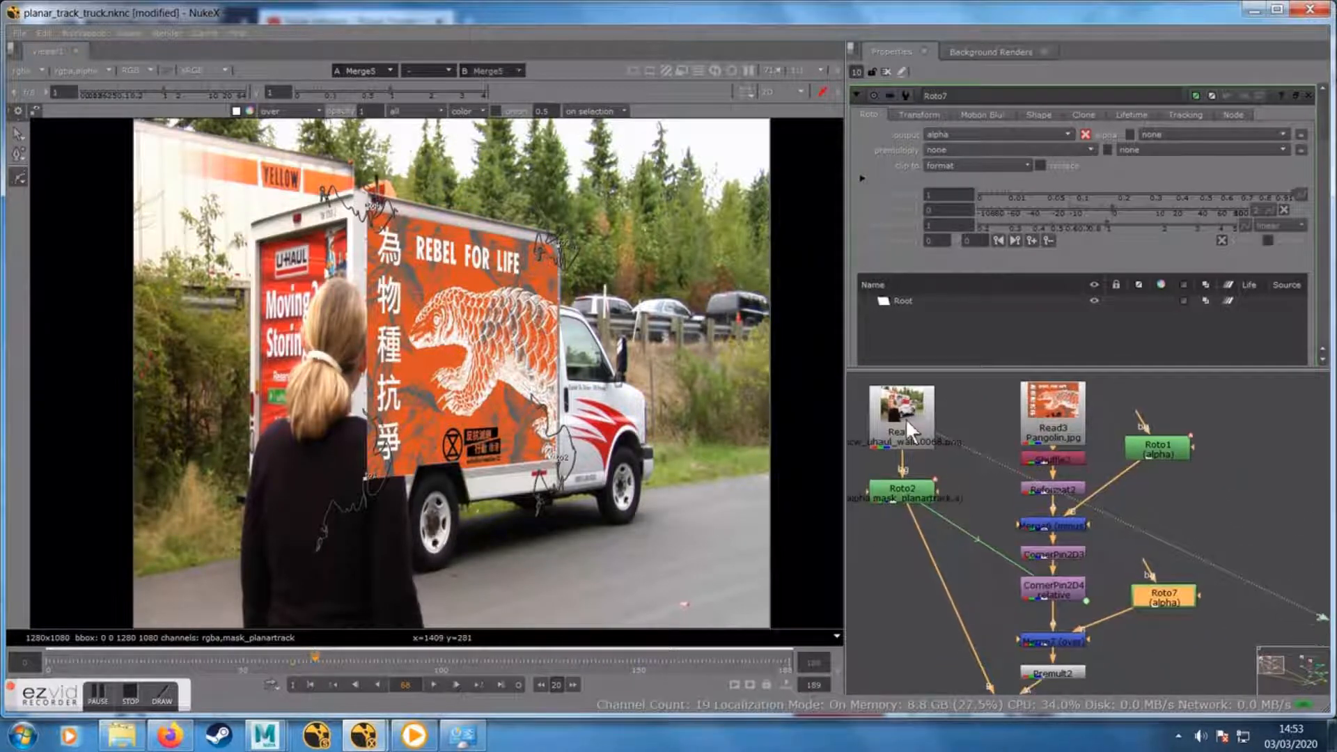
{"action": "left_click", "coordinate": [904, 419]}
{"action": "key", "text": "1"}
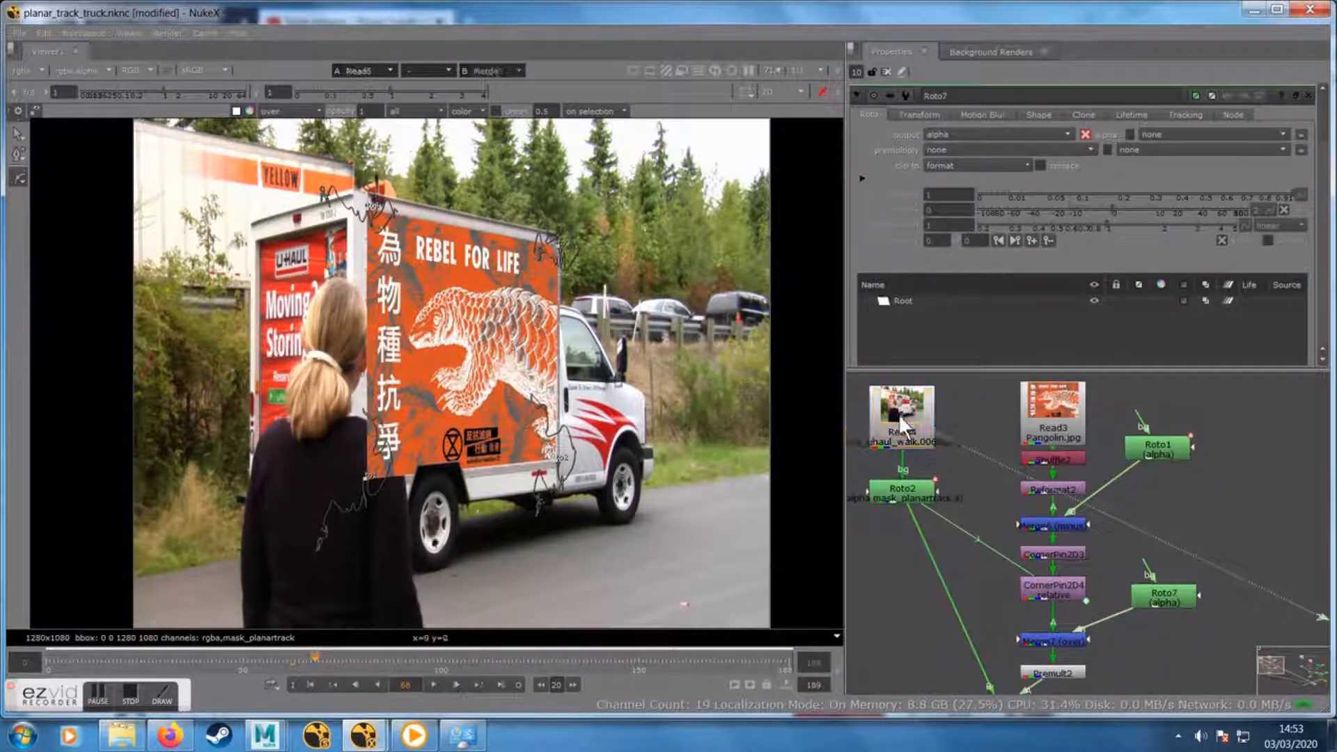
{"action": "left_click", "coordinate": [1146, 594]}
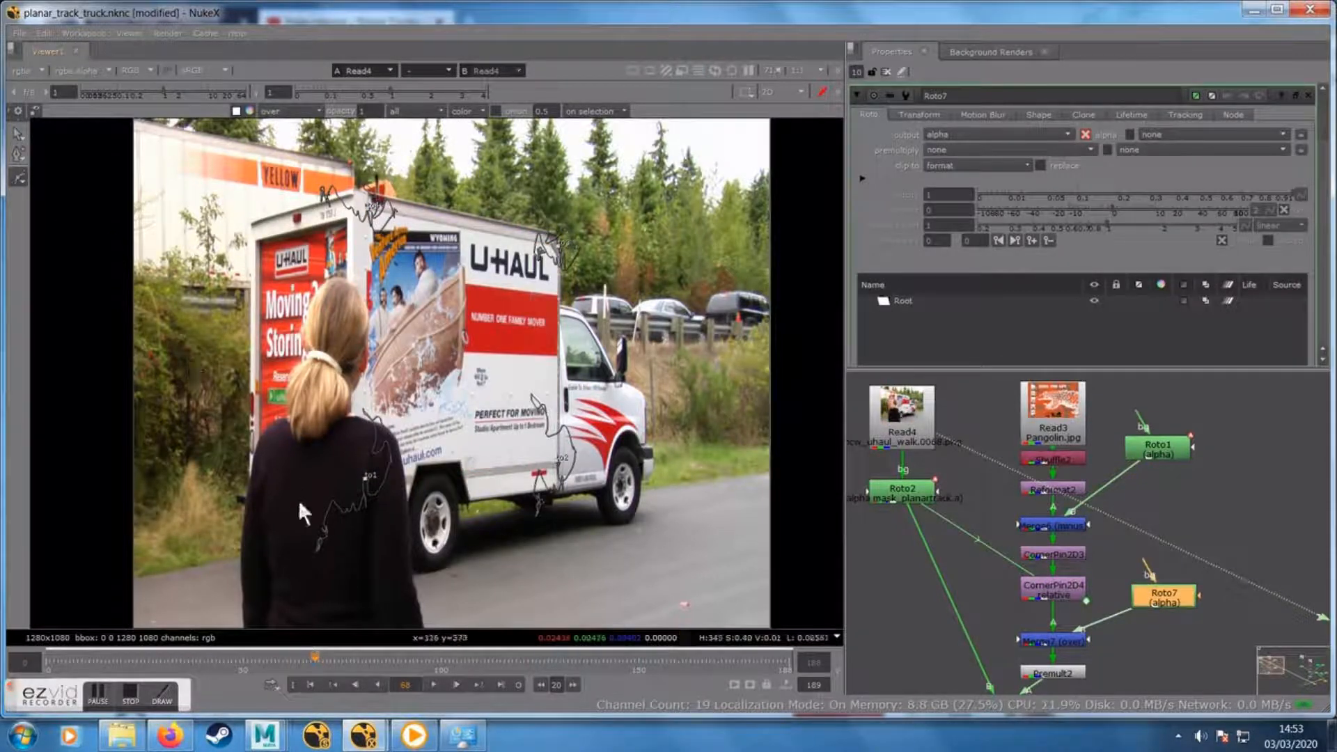
Draw a closed Bezier around the woman's torso, following her left arm, shoulders and right arm down the sleeves
{"action": "scroll", "coordinate": [298, 499], "scroll_direction": "up", "scroll_amount": 2}
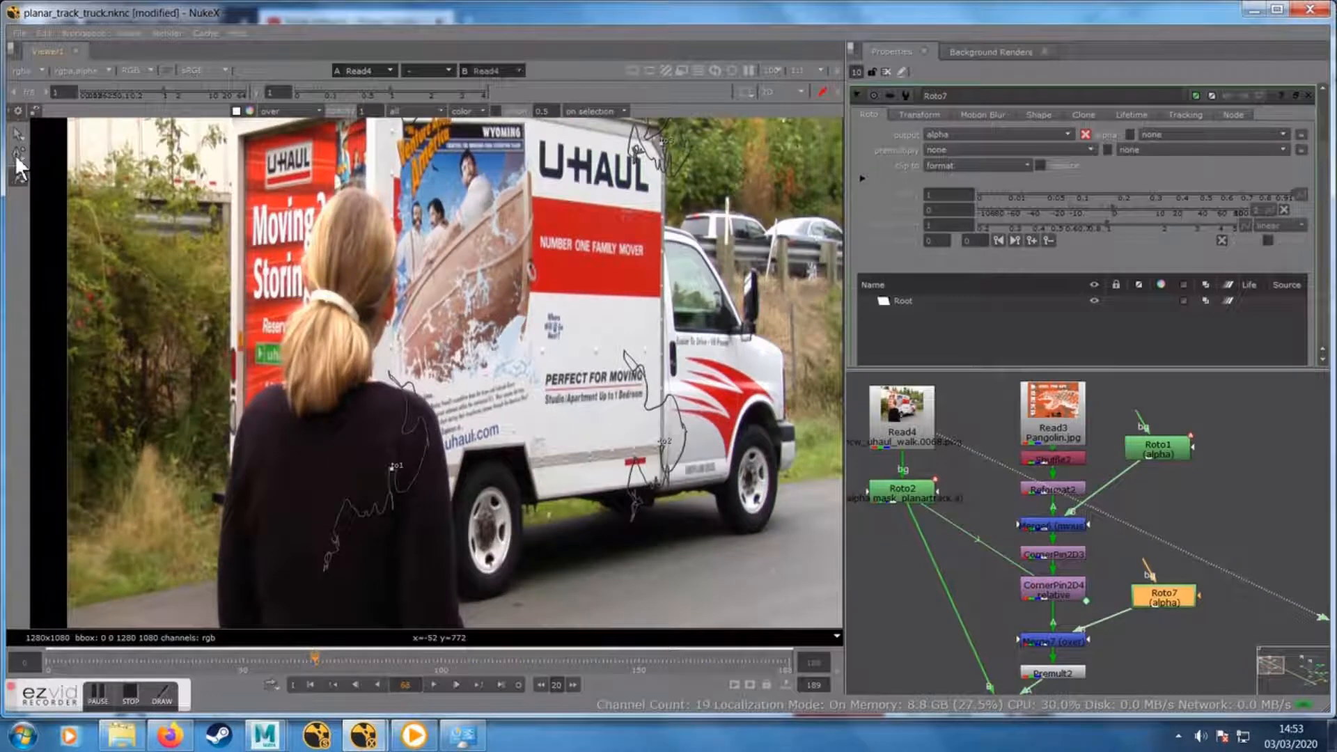
{"action": "left_click", "coordinate": [18, 174]}
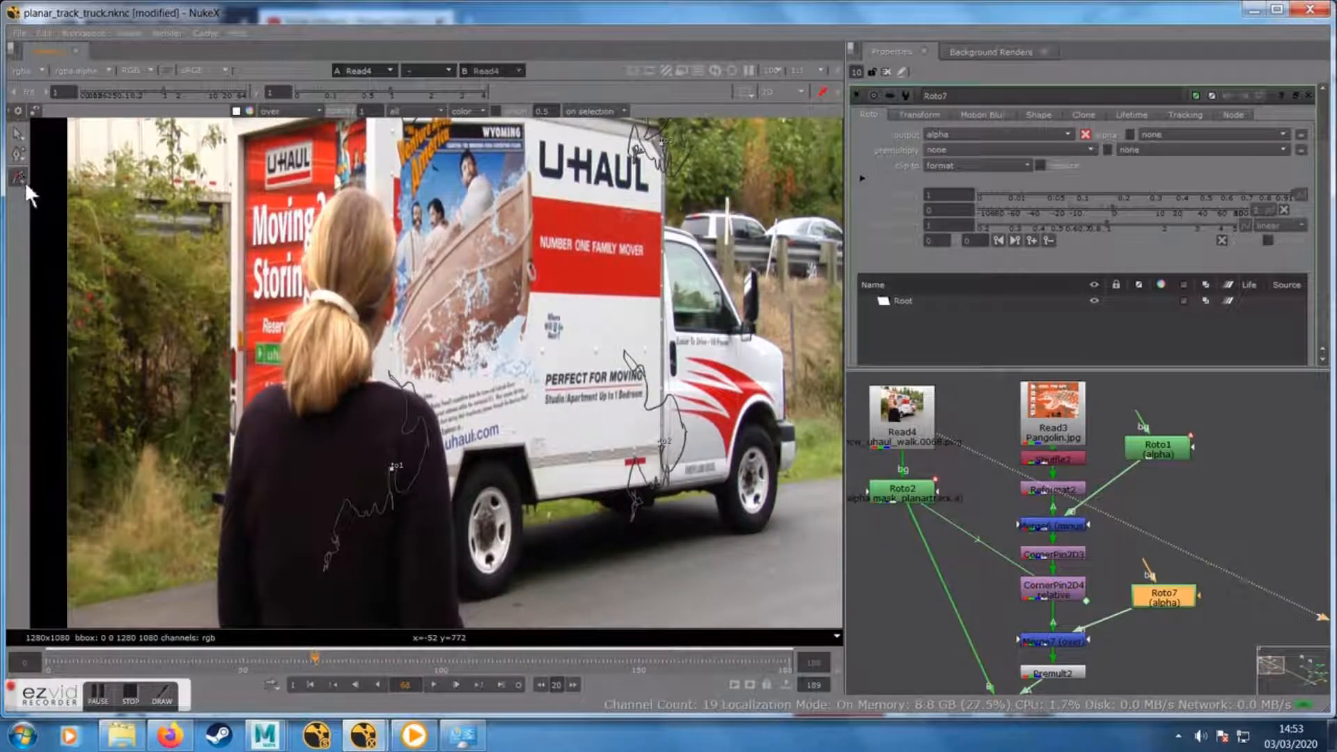
{"action": "left_click", "coordinate": [24, 181]}
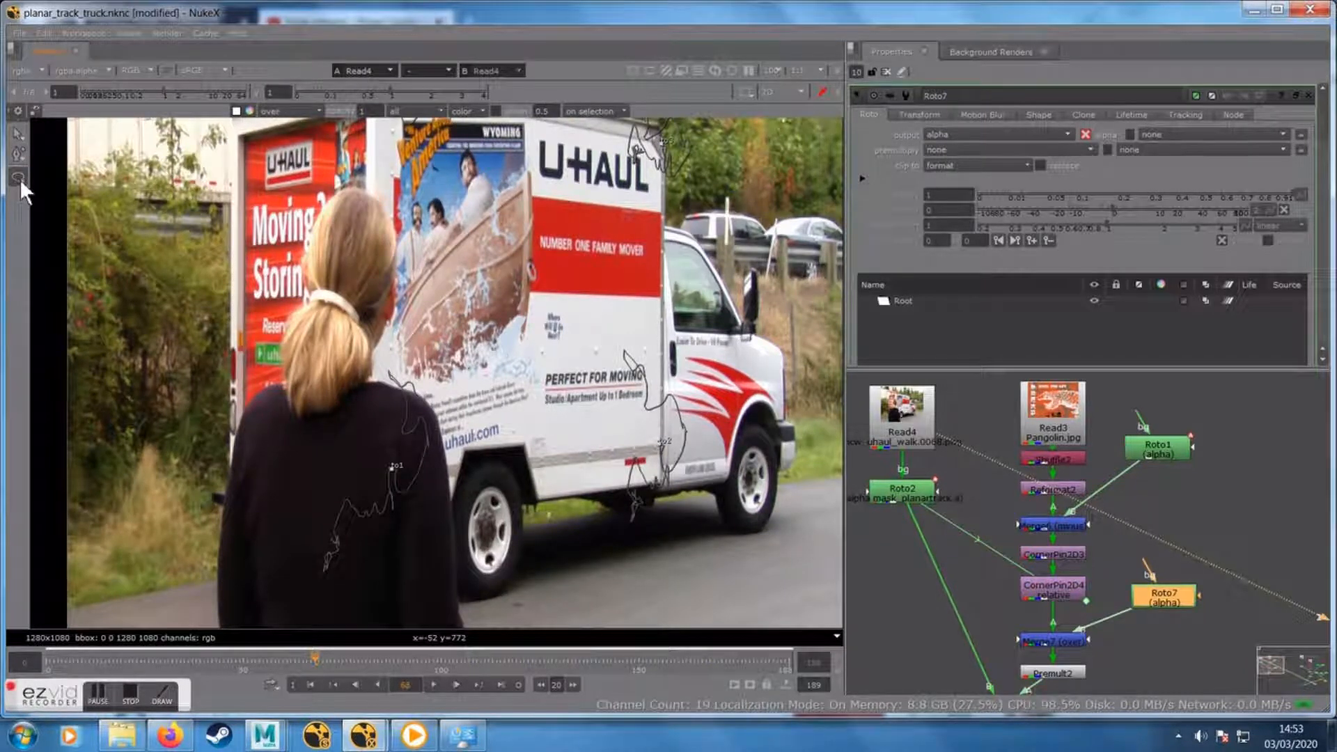
{"action": "left_click", "coordinate": [23, 180]}
{"action": "left_click", "coordinate": [66, 182]}
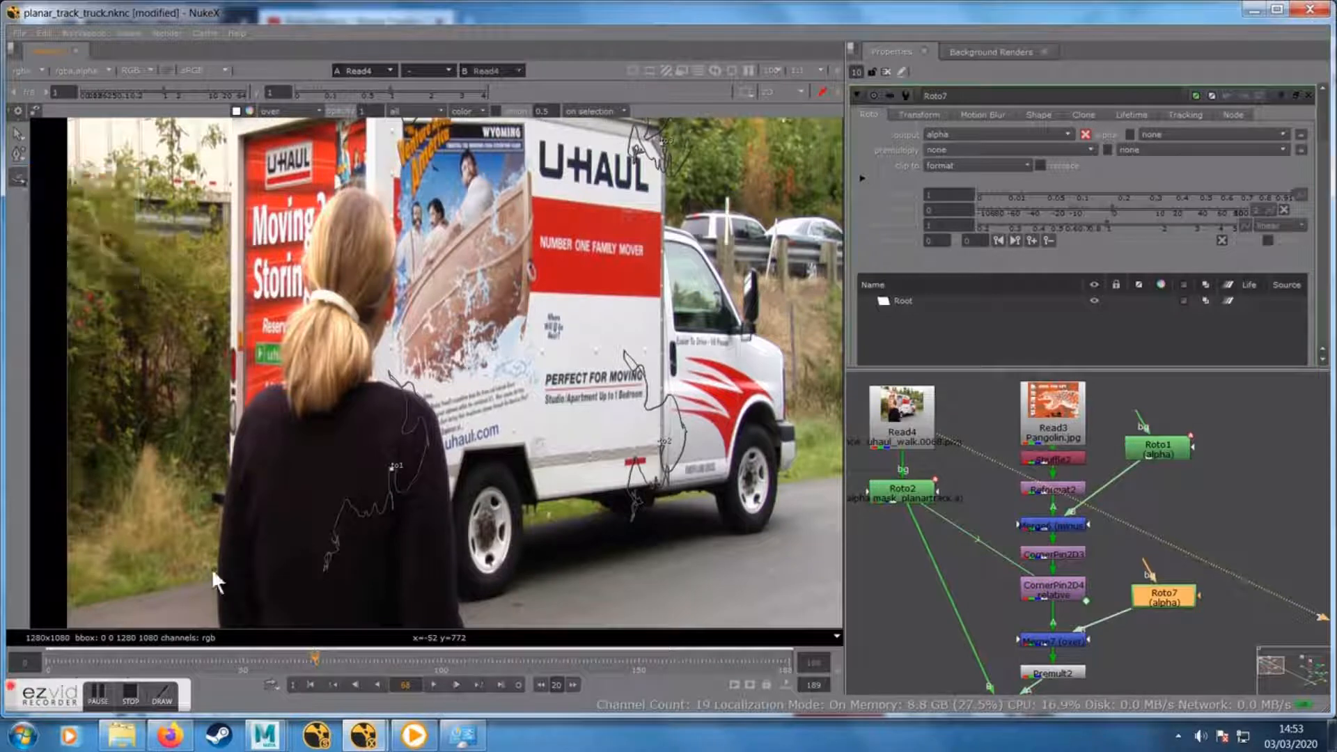
{"action": "scroll", "coordinate": [208, 546], "scroll_direction": "up", "scroll_amount": 2}
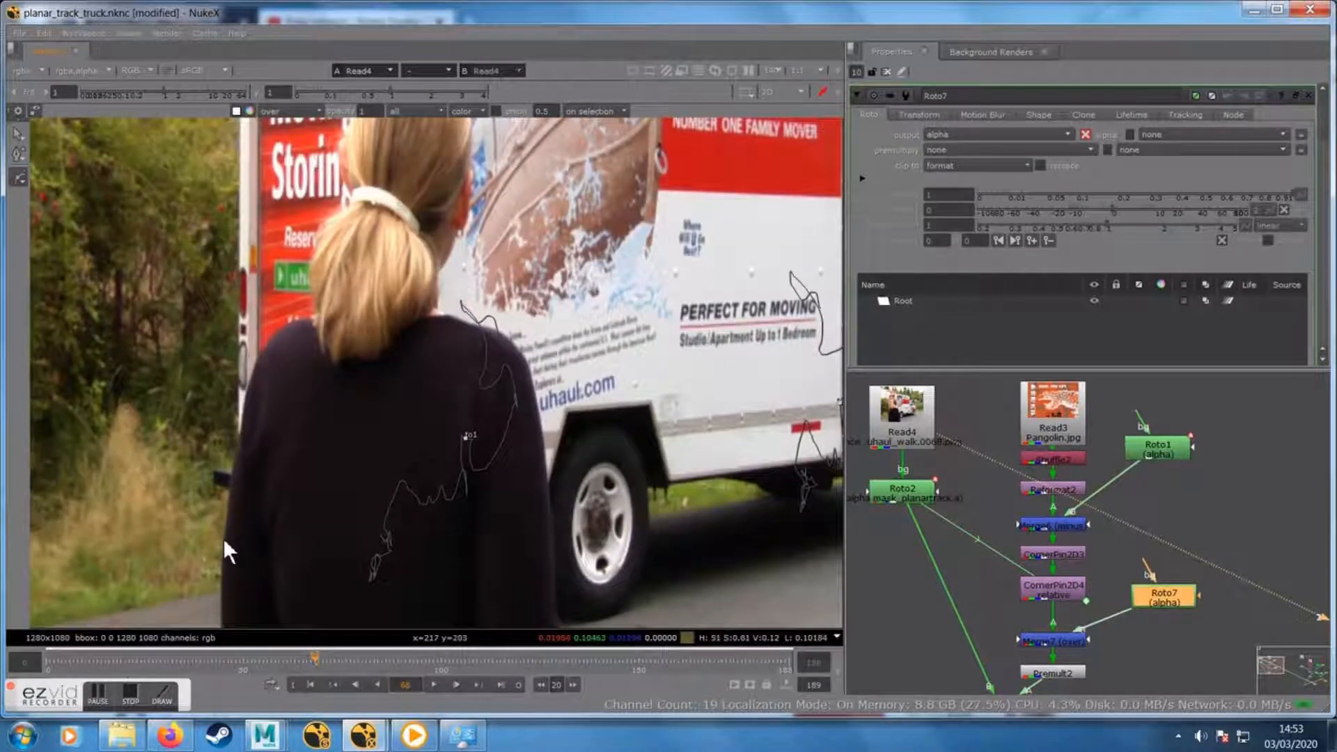
{"action": "left_click", "coordinate": [224, 535]}
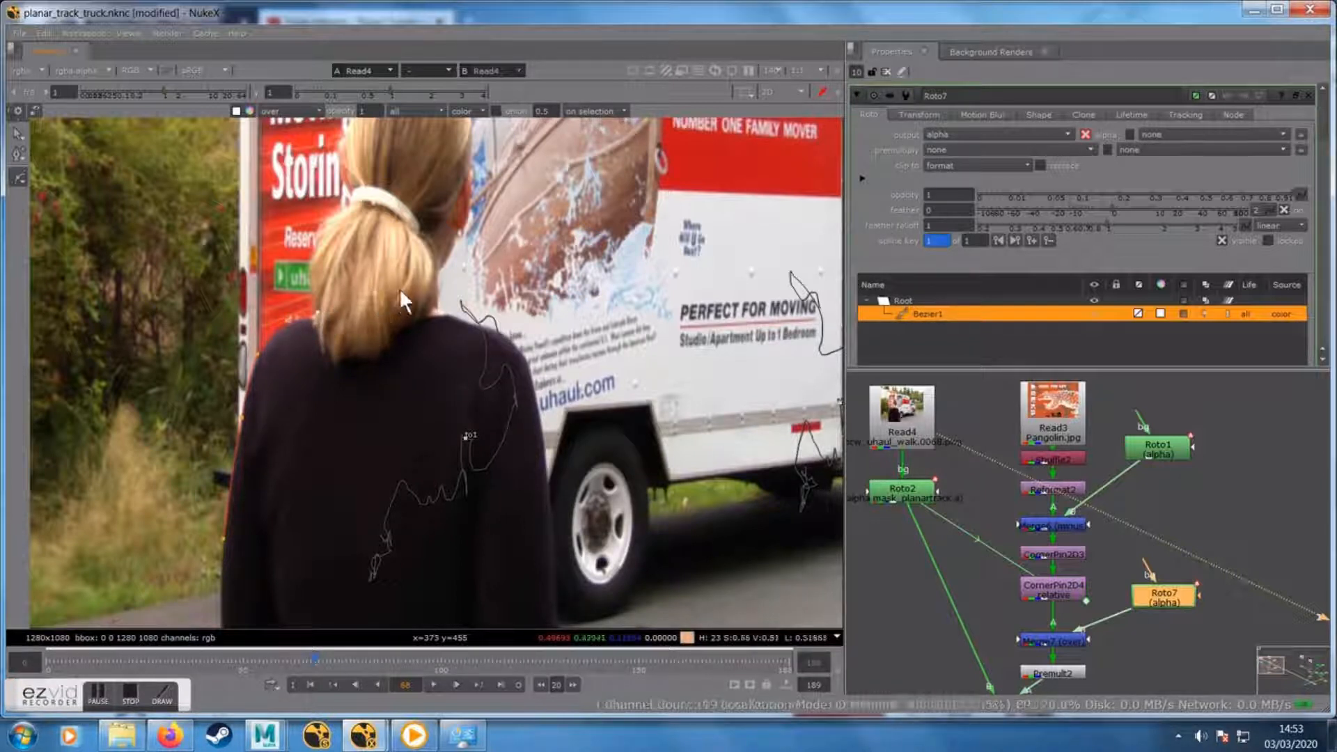
{"action": "left_click_drag", "start_coordinate": [403, 291], "coordinate": [441, 316]}
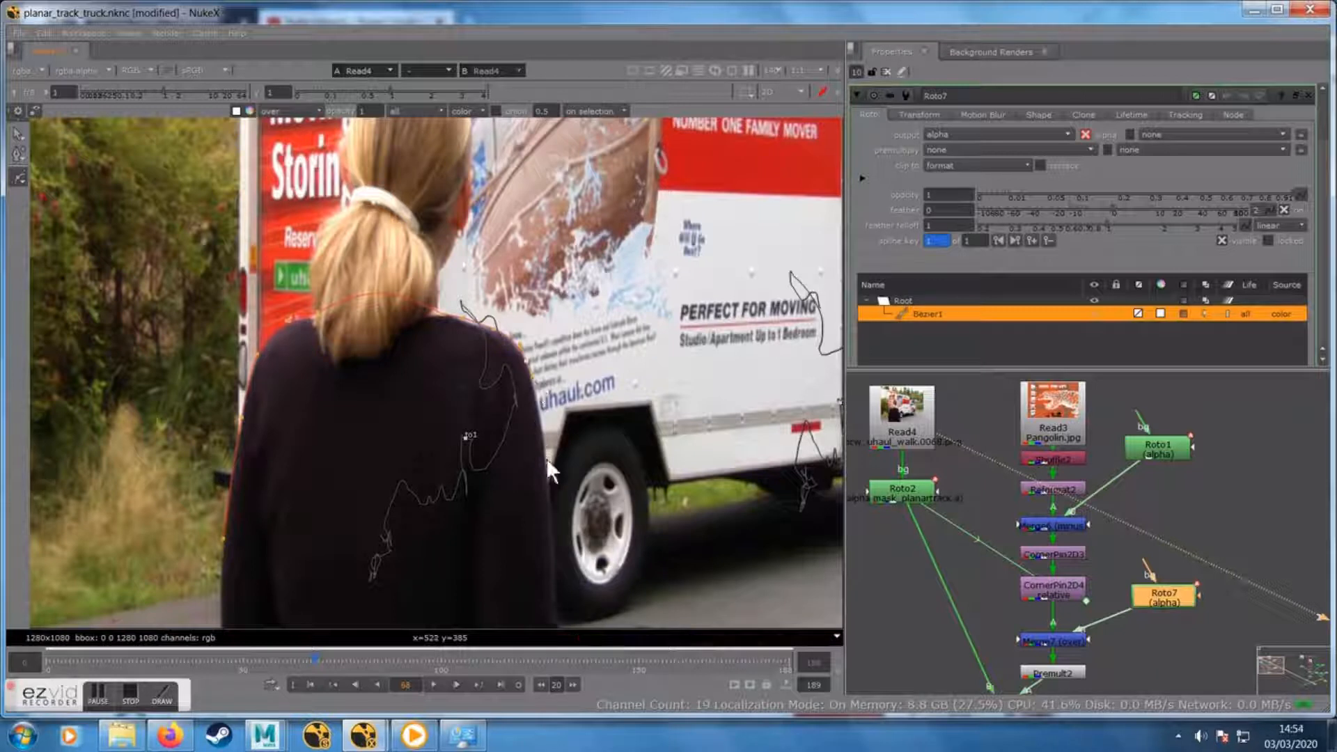
{"action": "left_click", "coordinate": [554, 566]}
{"action": "left_click", "coordinate": [221, 539]}
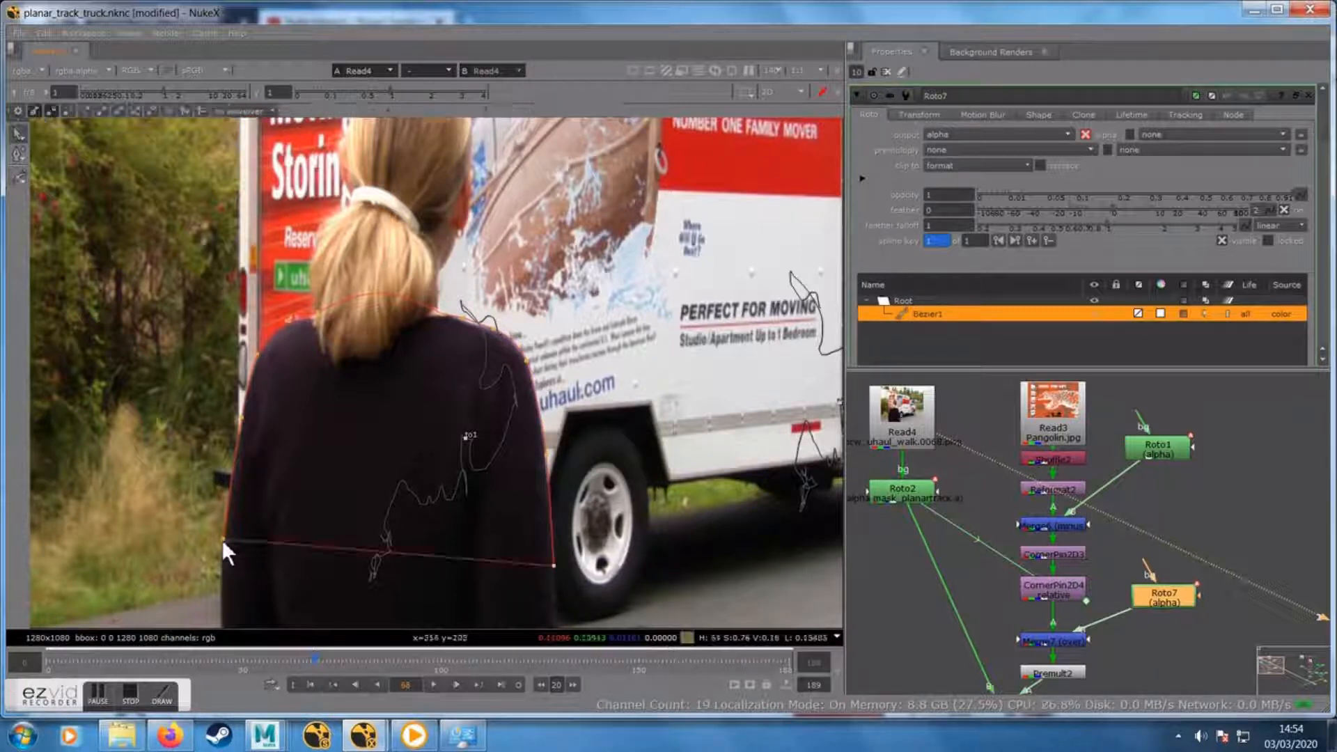
Refine the Bezier points and handles along her shoulders and right sleeve so the outline follows the sweater's edge
{"action": "scroll", "coordinate": [222, 388], "scroll_direction": "up", "scroll_amount": 1}
{"action": "scroll", "coordinate": [223, 389], "scroll_direction": "up", "scroll_amount": 2}
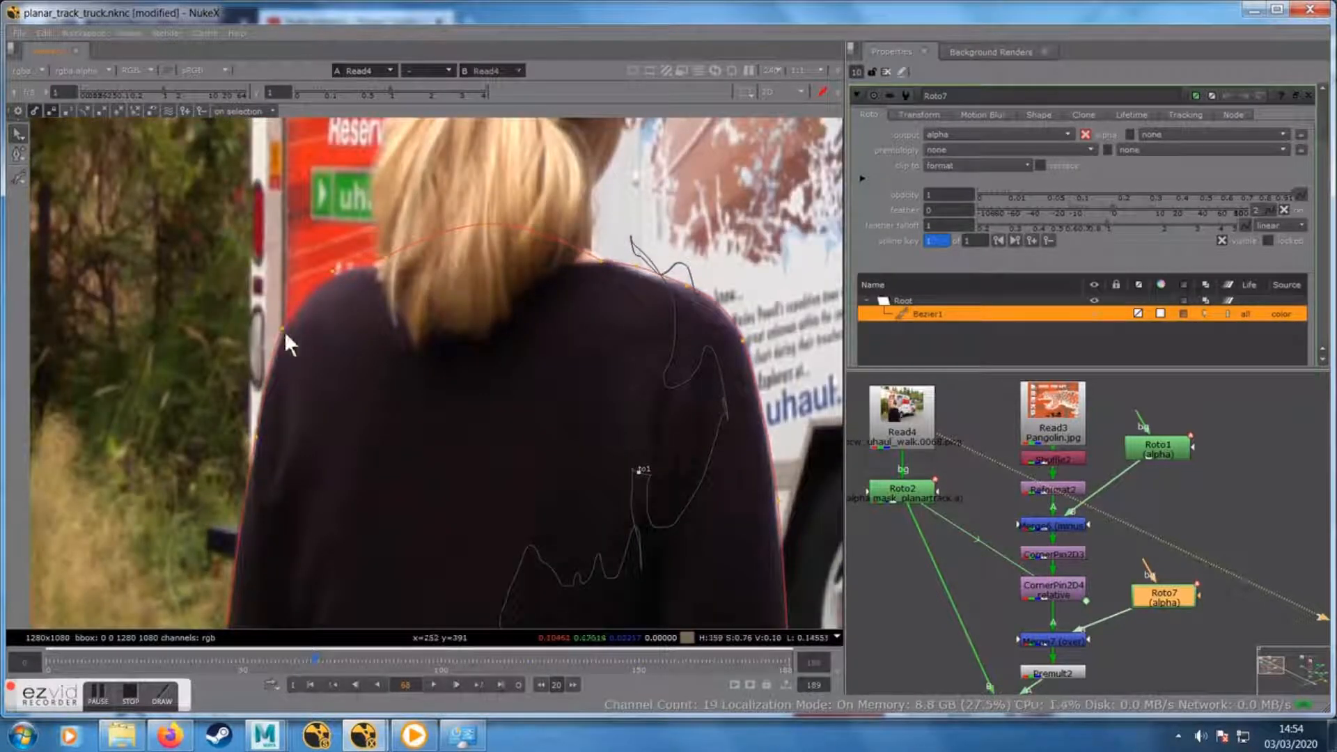
{"action": "left_click", "coordinate": [279, 332]}
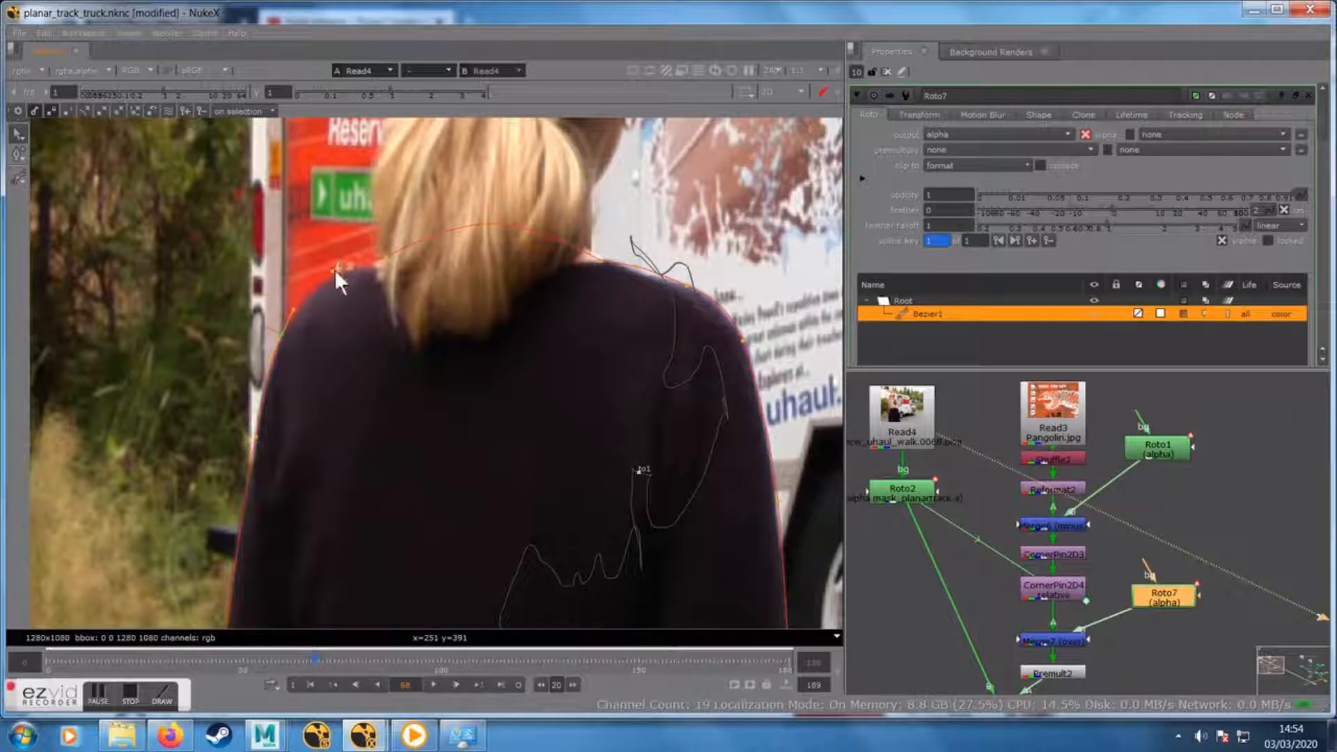
{"action": "left_click", "coordinate": [338, 272]}
{"action": "left_click_drag", "start_coordinate": [385, 257], "coordinate": [392, 258]}
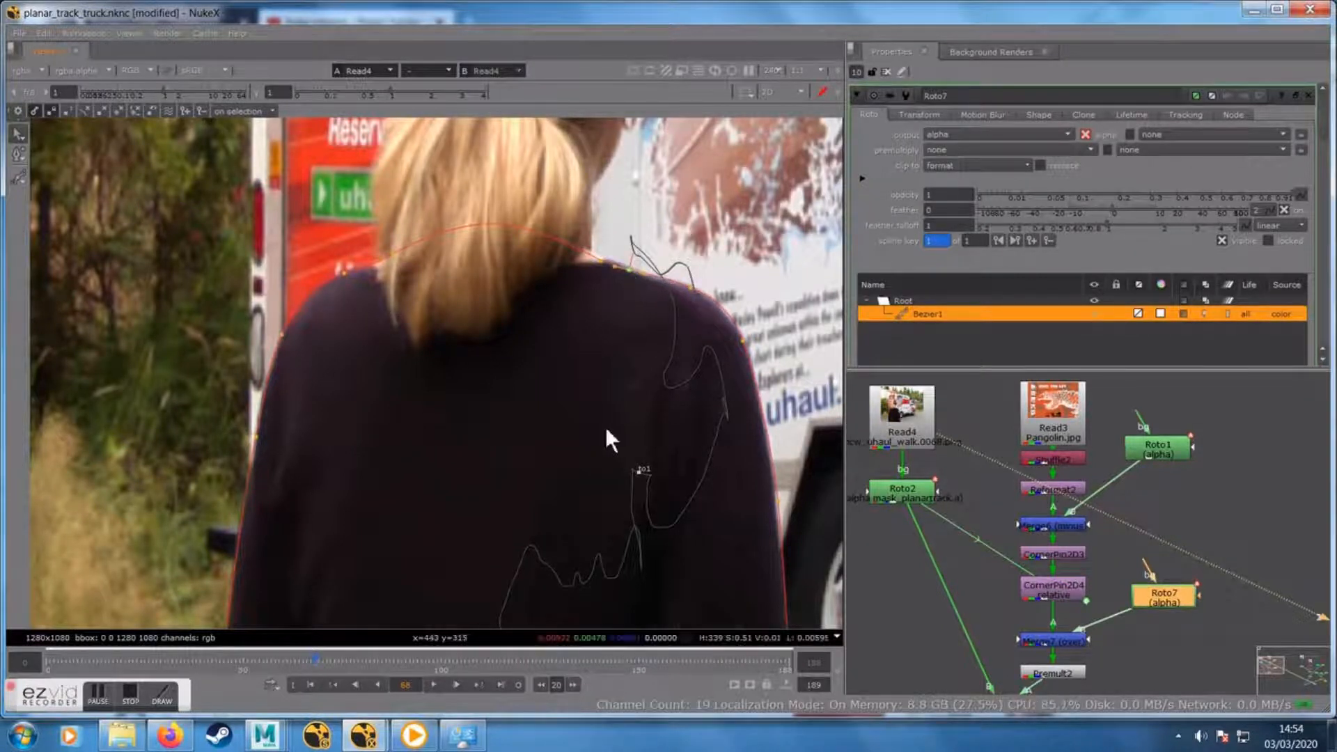
{"action": "scroll", "coordinate": [604, 428], "scroll_direction": "down", "scroll_amount": 1}
{"action": "scroll", "coordinate": [605, 428], "scroll_direction": "up", "scroll_amount": 1}
{"action": "scroll", "coordinate": [754, 511], "scroll_direction": "down", "scroll_amount": 1}
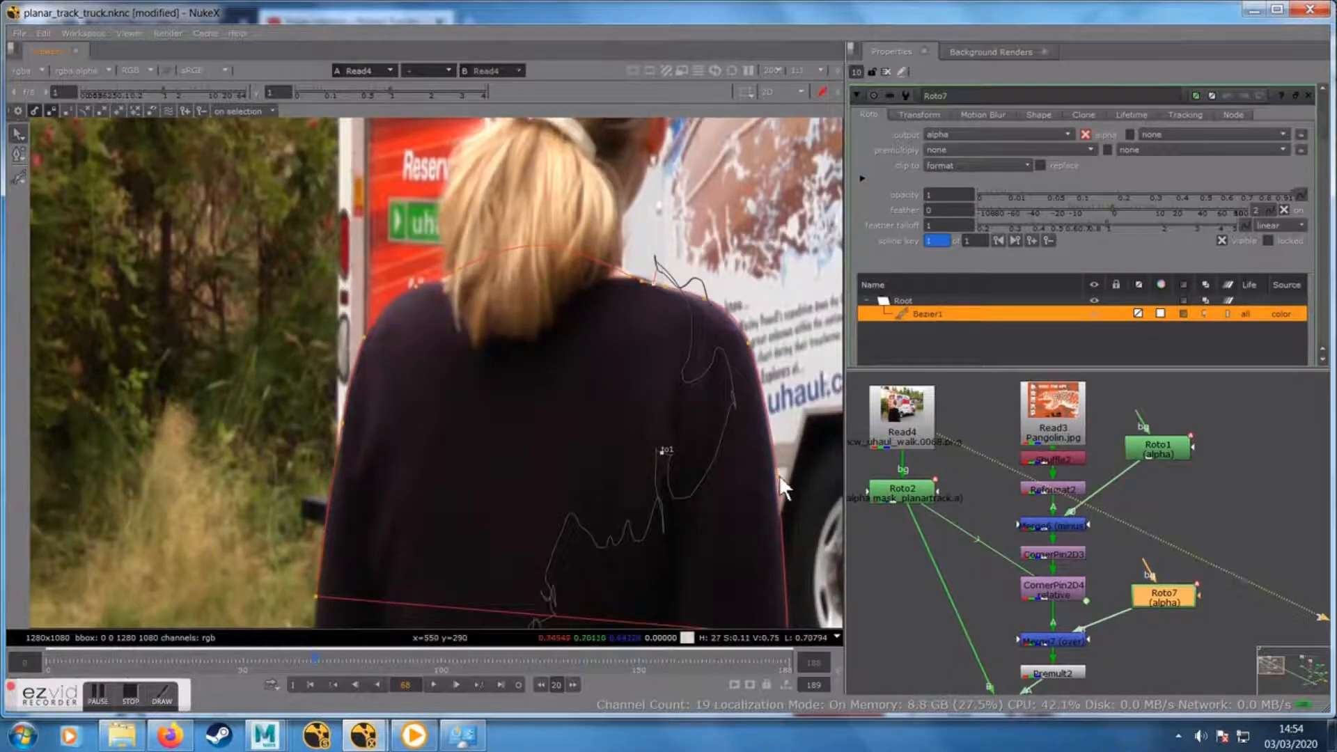
{"action": "left_click_drag", "start_coordinate": [706, 553], "coordinate": [628, 586]}
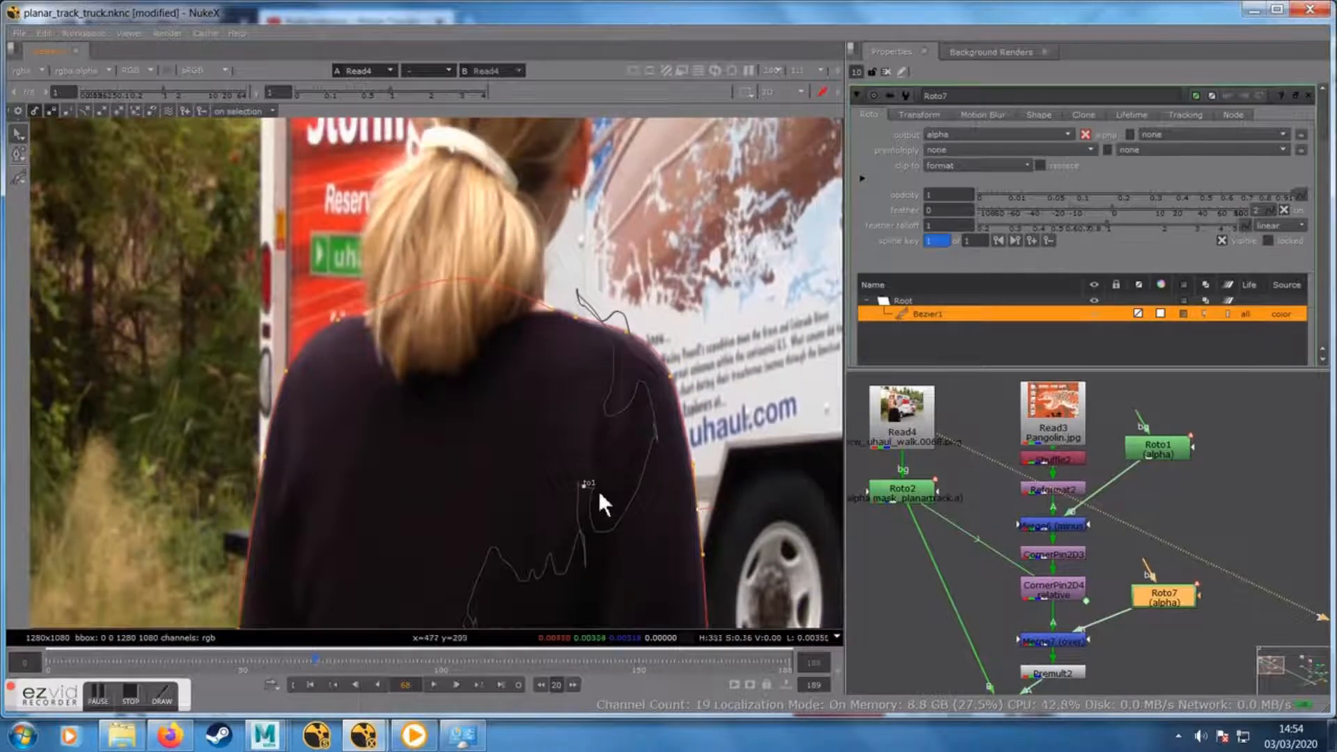
{"action": "scroll", "coordinate": [599, 491], "scroll_direction": "down", "scroll_amount": 1}
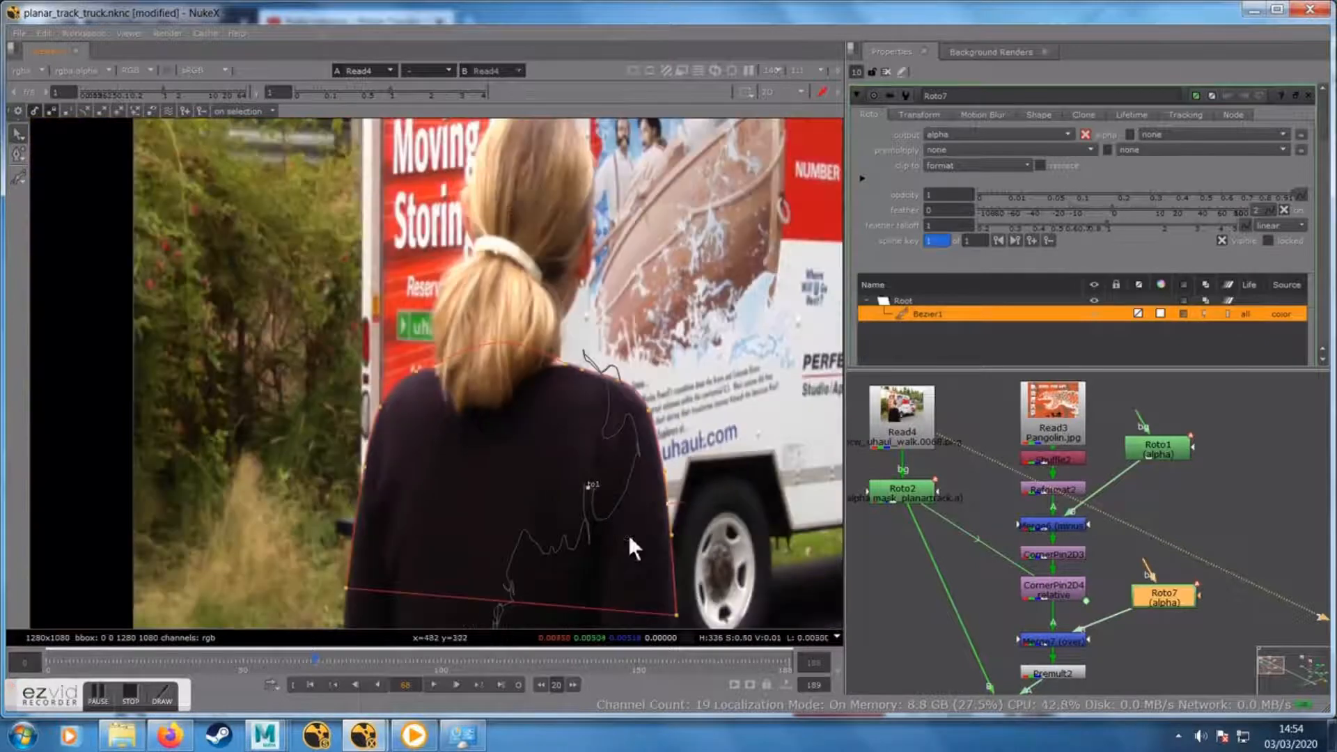
Set the frame increment to 5, advance to frame 73 and move the whole torso Bezier onto the woman's new position
{"action": "left_click", "coordinate": [560, 685]}
{"action": "type", "text": "5"}
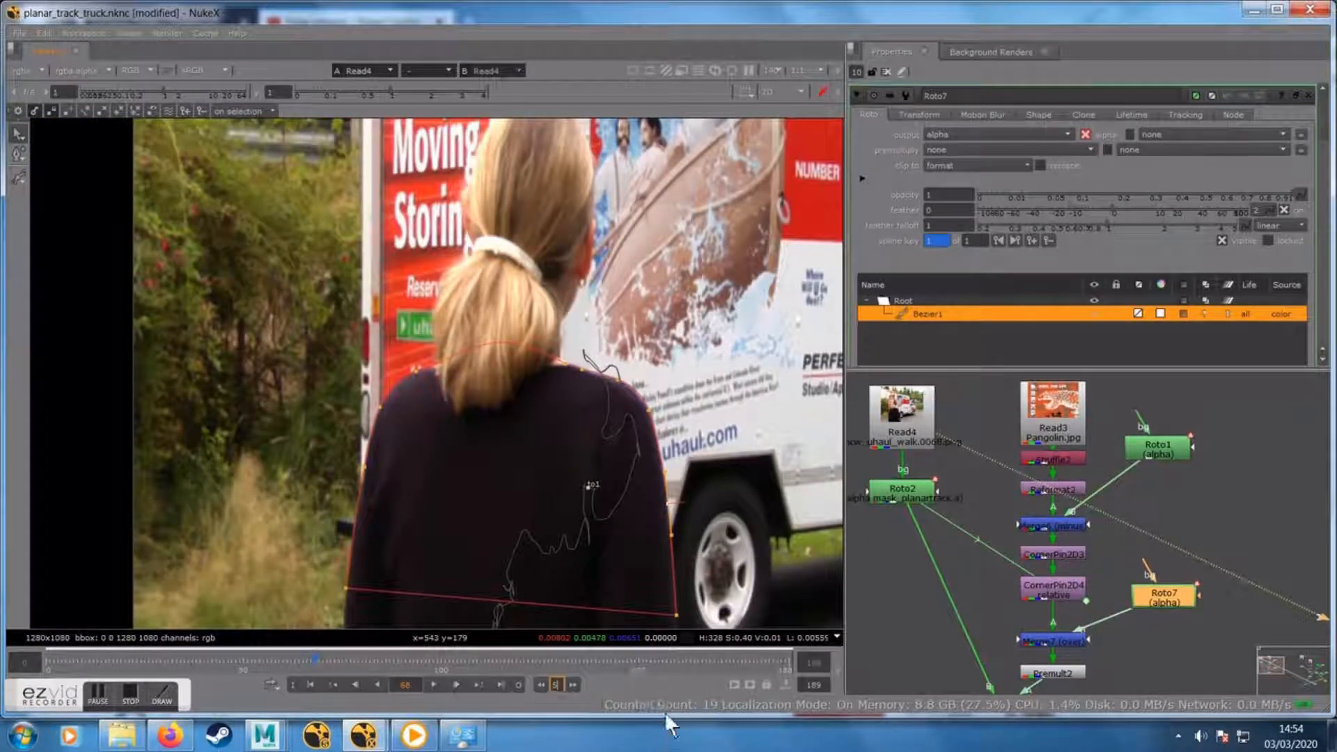
{"action": "left_click", "coordinate": [569, 684]}
{"action": "left_click_drag", "start_coordinate": [282, 322], "coordinate": [769, 745]}
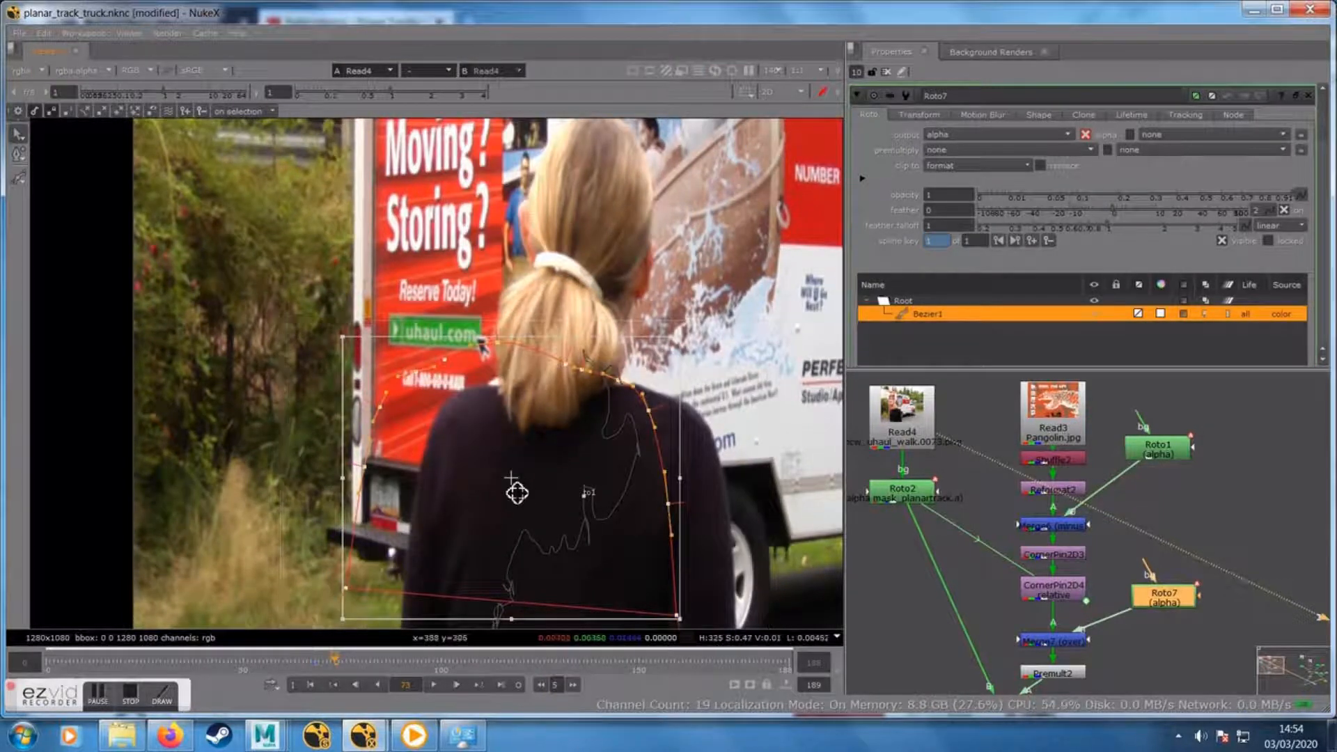
{"action": "left_click_drag", "start_coordinate": [510, 484], "coordinate": [565, 493]}
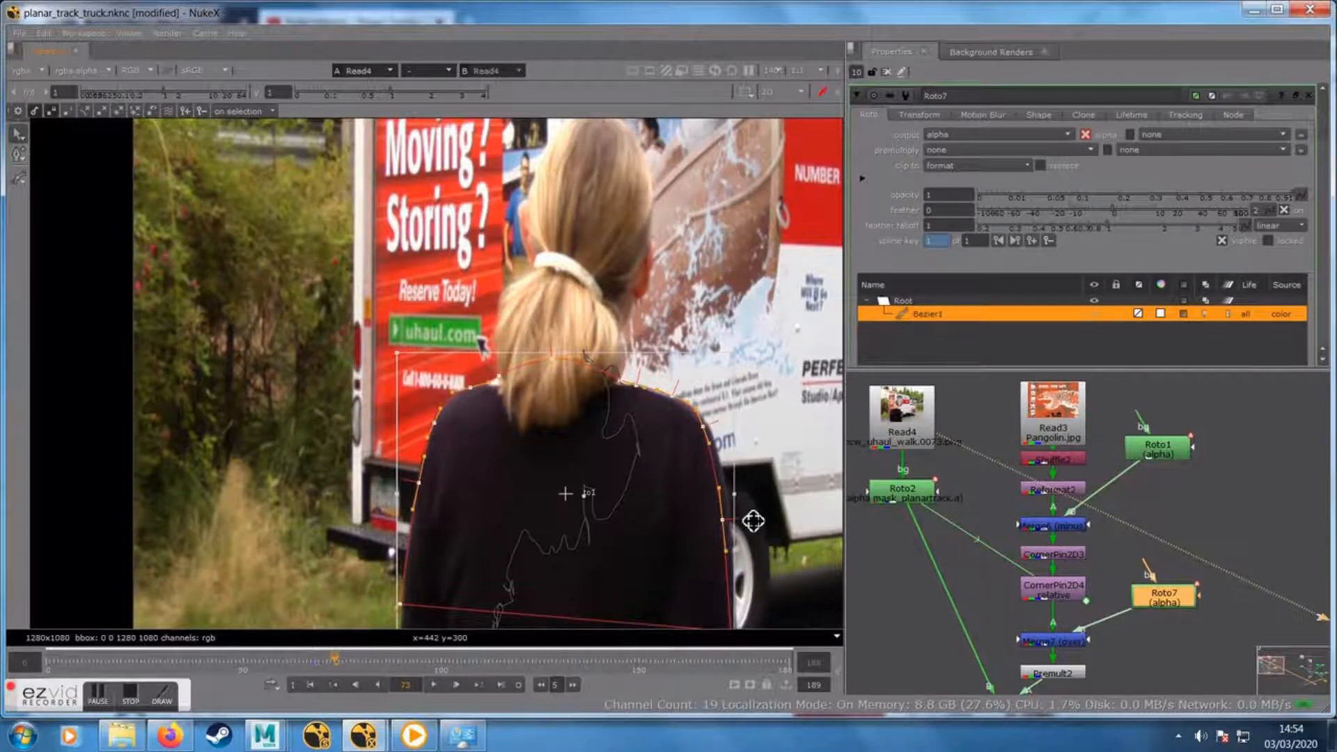
Refine the torso Bezier's points along her right sleeve and shoulder at frame 73 so they follow the sweater's edge
{"action": "scroll", "coordinate": [709, 510], "scroll_direction": "up", "scroll_amount": 3}
{"action": "left_click", "coordinate": [748, 457]}
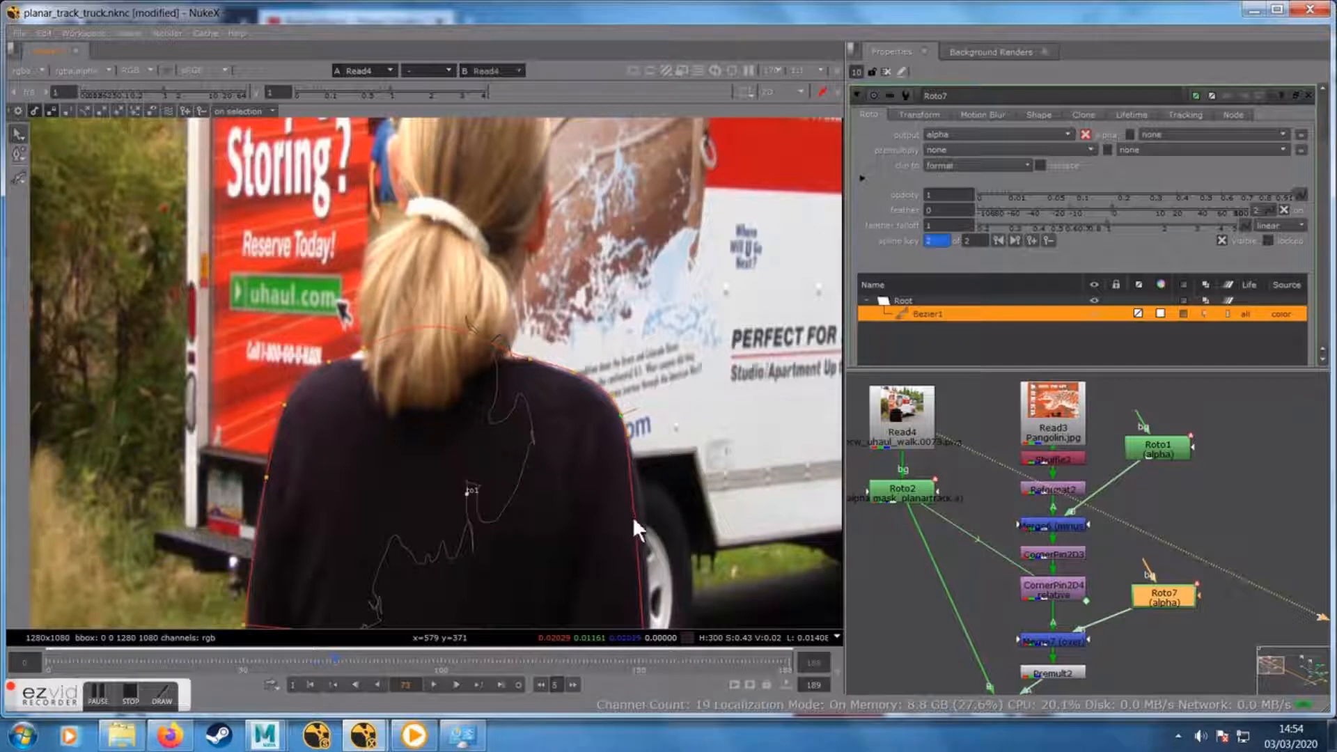
{"action": "left_click_drag", "start_coordinate": [634, 521], "coordinate": [643, 521]}
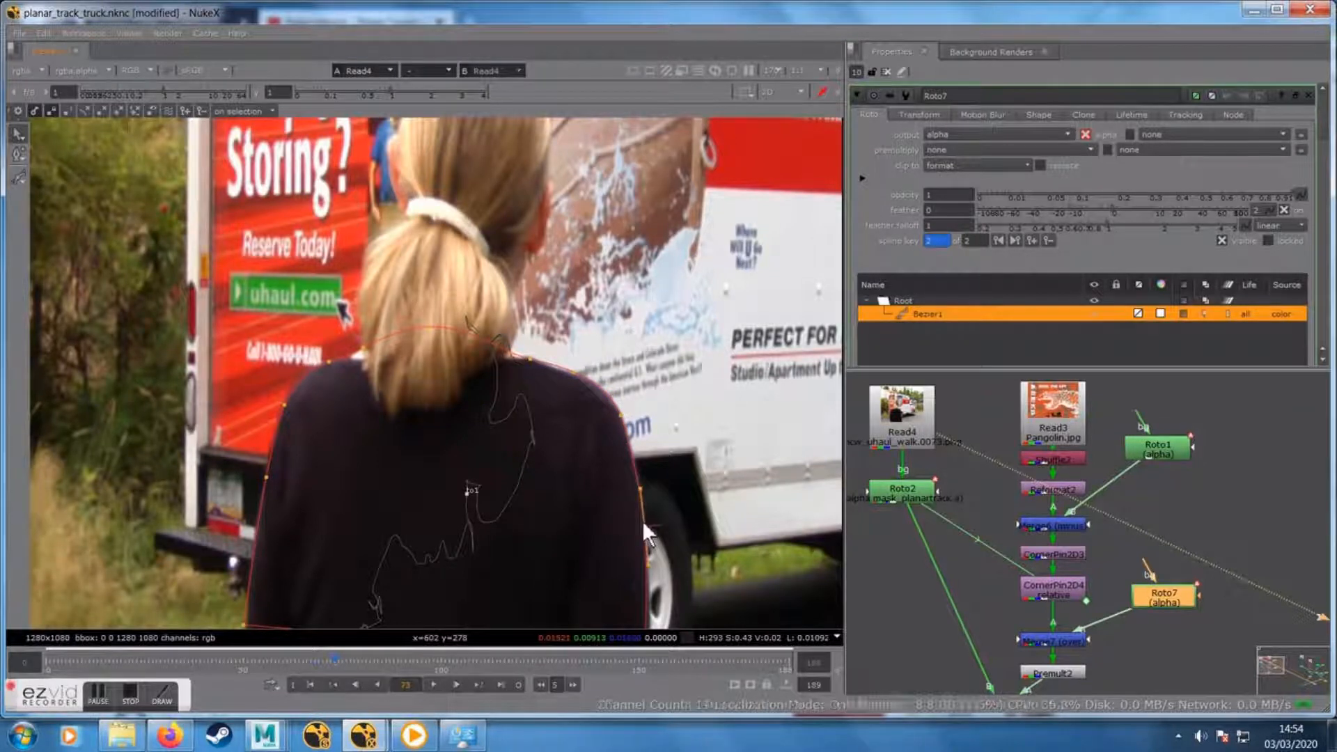
{"action": "left_click", "coordinate": [528, 358]}
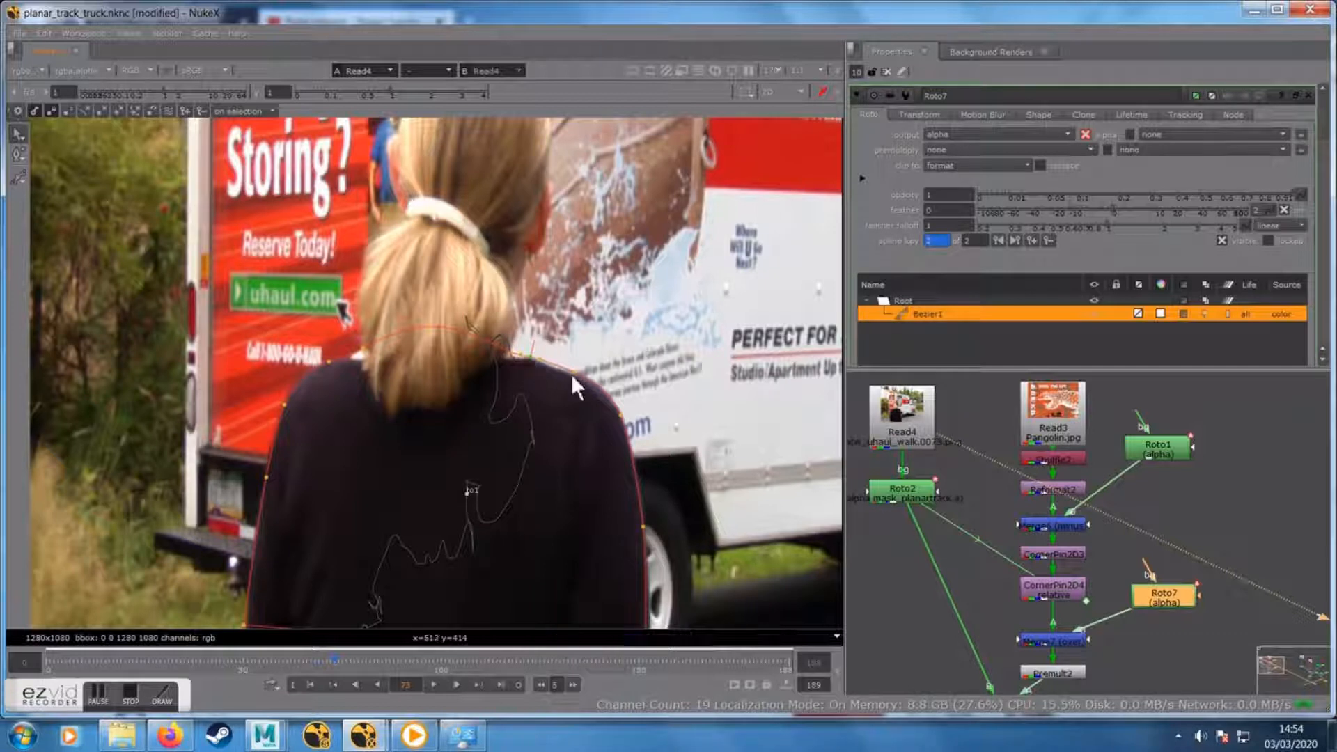
{"action": "left_click", "coordinate": [432, 326], "text": "ctrl+alt"}
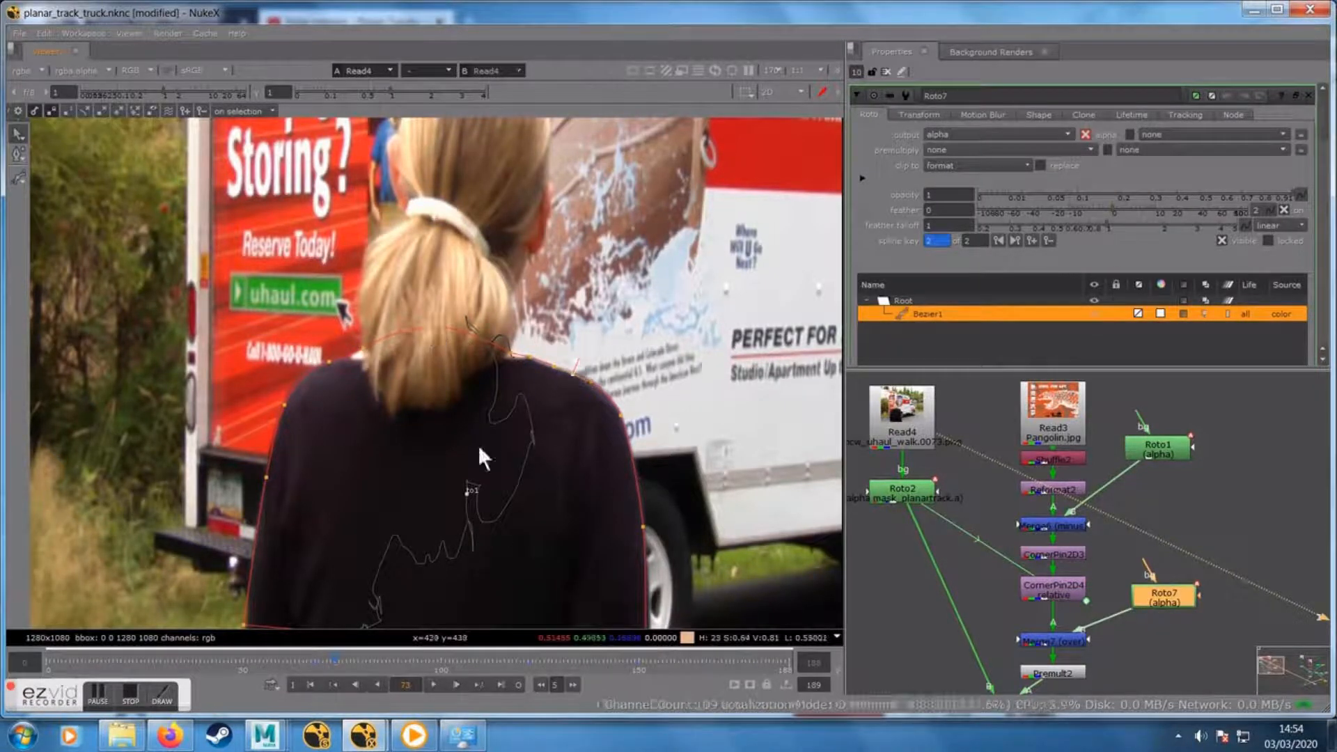
{"action": "scroll", "coordinate": [497, 510], "scroll_direction": "down", "scroll_amount": 1}
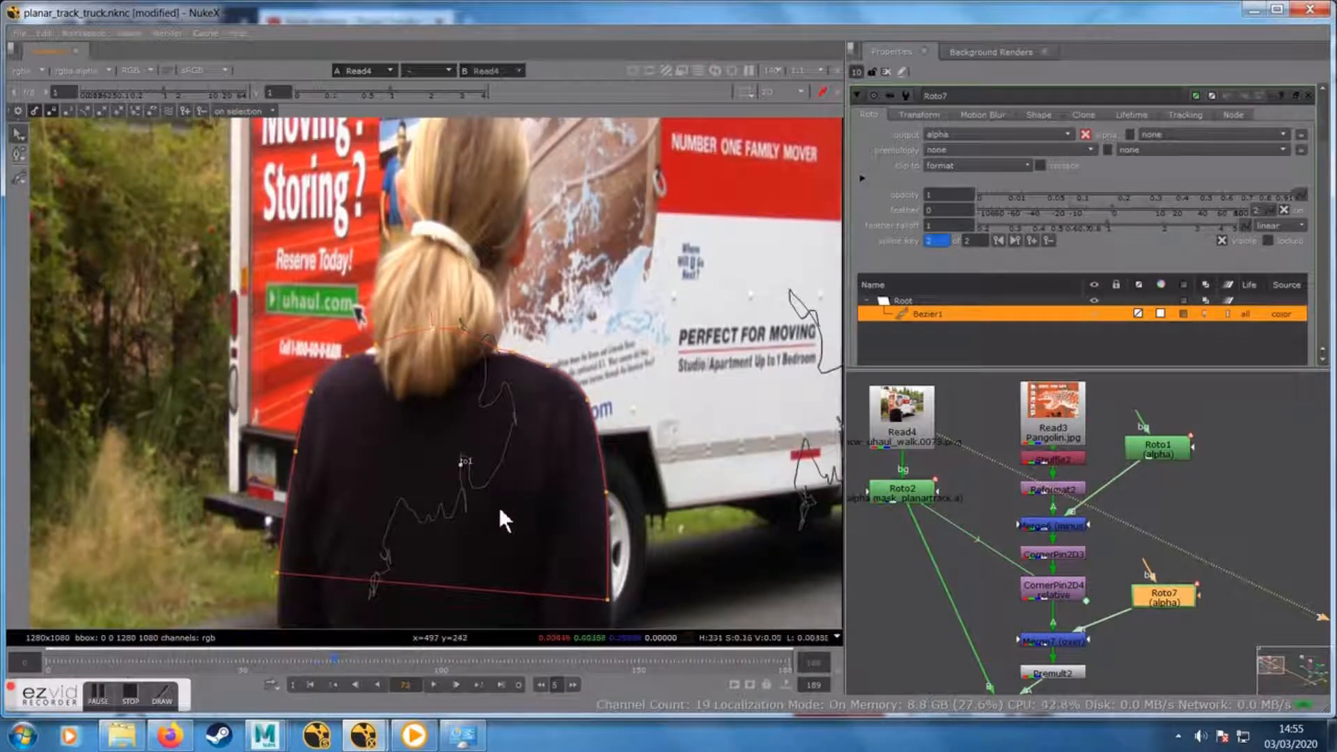
{"action": "left_click_drag", "start_coordinate": [498, 509], "coordinate": [503, 498]}
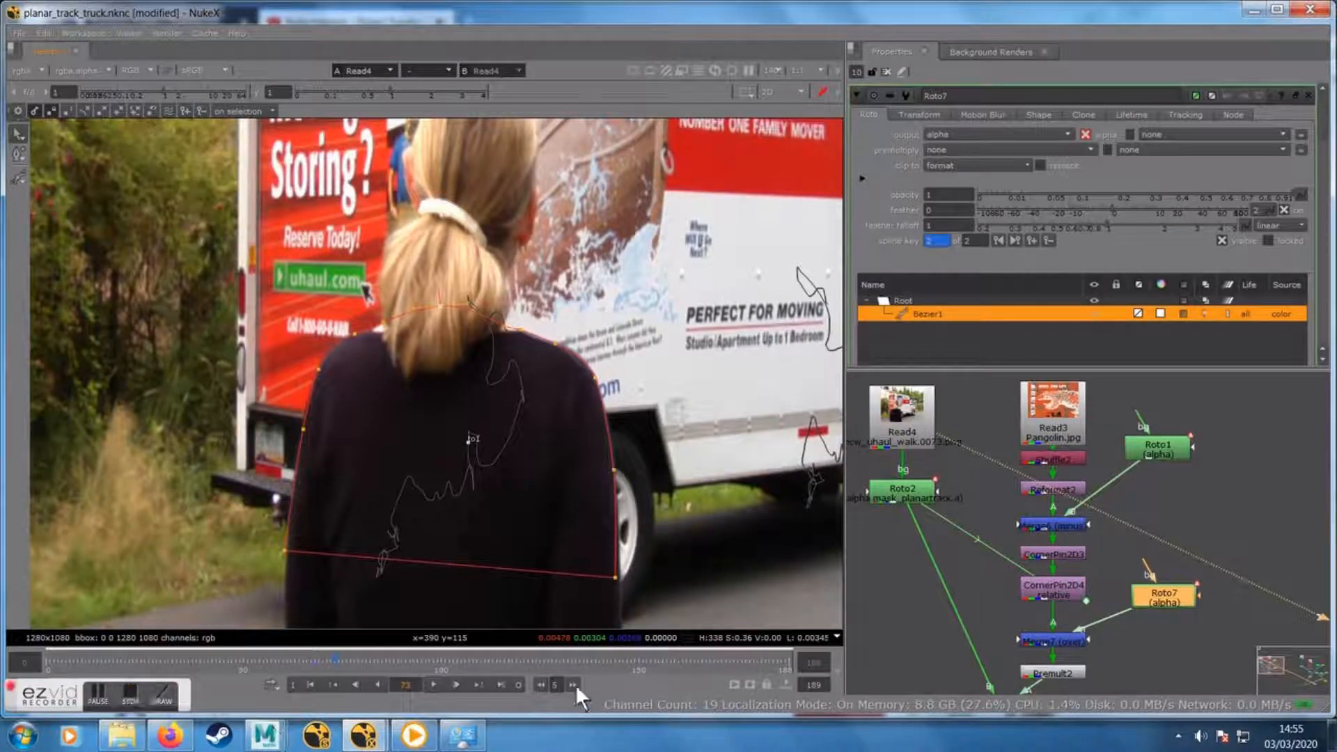
{"action": "left_click", "coordinate": [135, 693]}
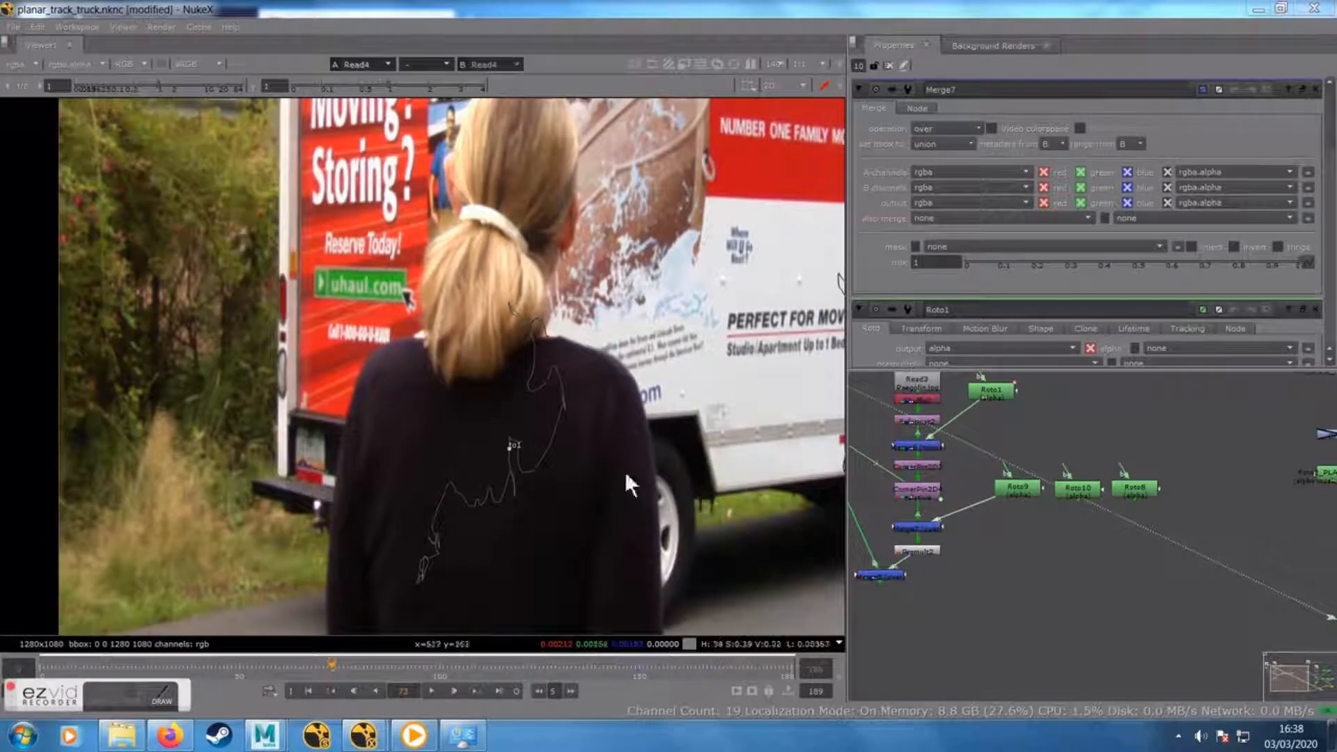
Open the Roto9 node and check how its torso shape follows the woman from frame 73 to frame 91
{"action": "left_click_drag", "start_coordinate": [625, 470], "coordinate": [600, 453]}
{"action": "double_click", "coordinate": [1011, 491]}
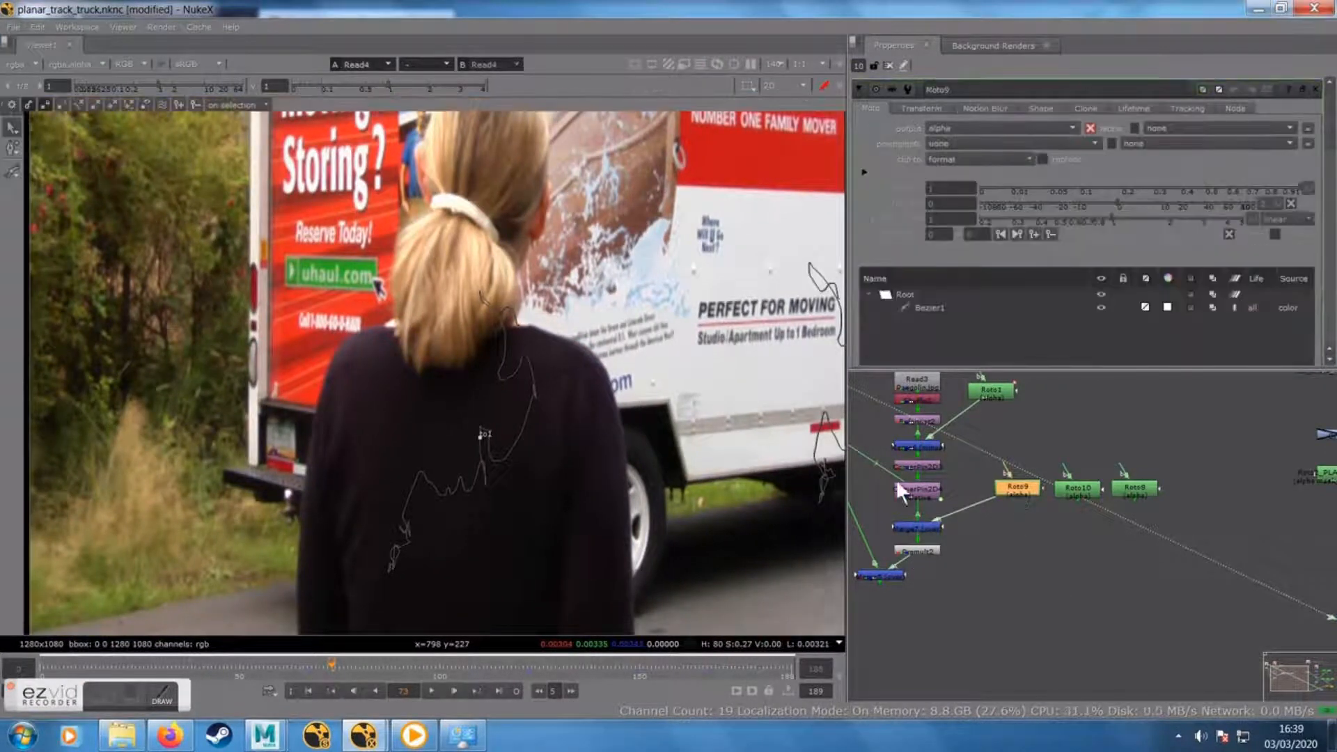
{"action": "scroll", "coordinate": [566, 446], "scroll_direction": "down", "scroll_amount": 1}
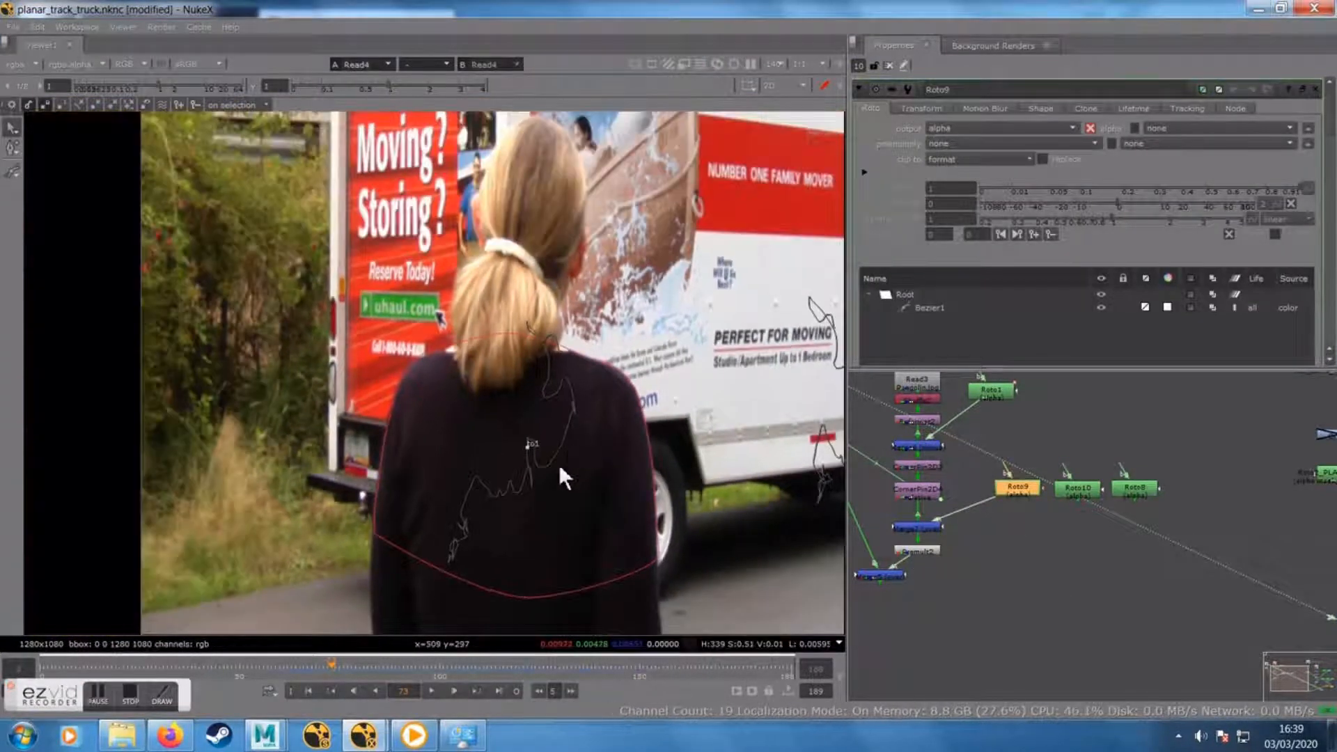
{"action": "left_click_drag", "start_coordinate": [379, 660], "coordinate": [396, 636]}
{"action": "scroll", "coordinate": [532, 533], "scroll_direction": "down", "scroll_amount": 2}
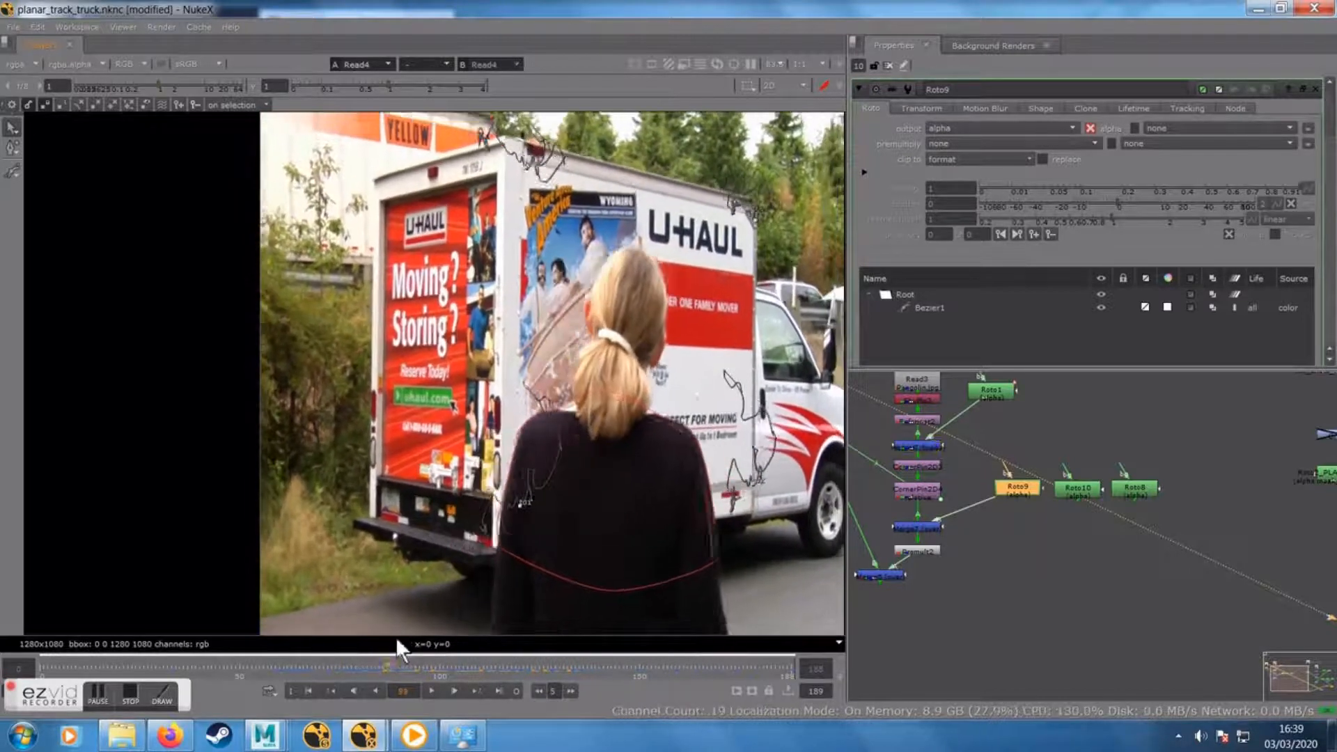
Close all open node properties, reopen only Roto9 and check its torso shape at frame 99
{"action": "left_click", "coordinate": [1316, 89]}
{"action": "left_click", "coordinate": [1316, 89]}
{"action": "left_click", "coordinate": [1315, 89]}
{"action": "left_click", "coordinate": [1316, 89]}
{"action": "left_click", "coordinate": [1316, 89]}
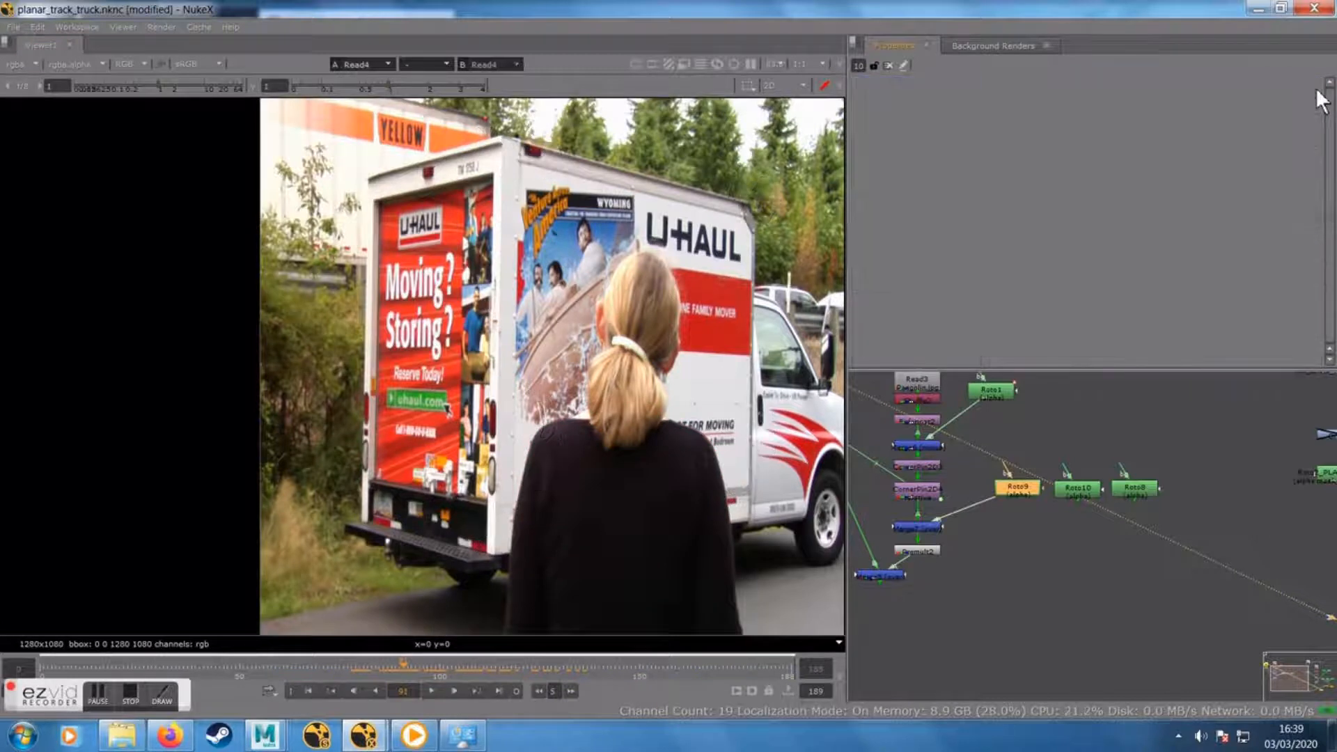
{"action": "double_click", "coordinate": [1014, 487]}
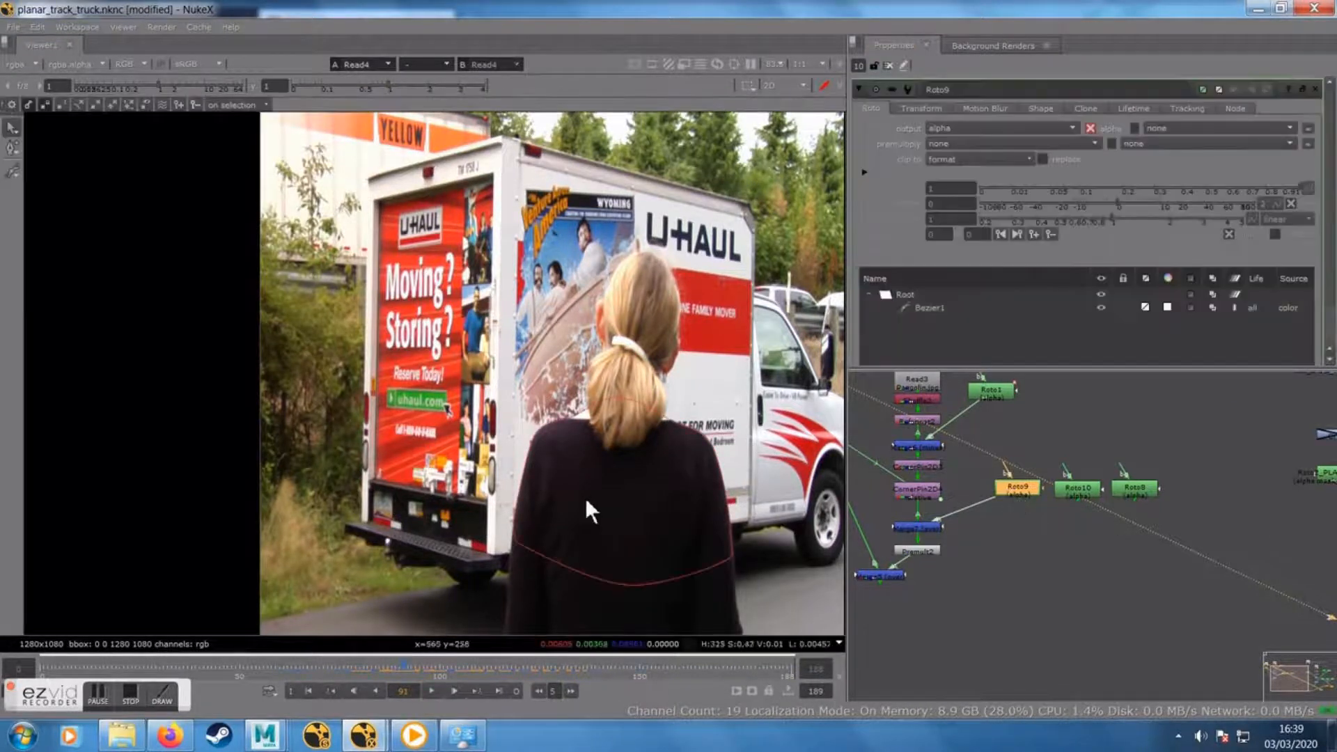
{"action": "scroll", "coordinate": [687, 508], "scroll_direction": "up", "scroll_amount": 2}
{"action": "left_click", "coordinate": [434, 667]}
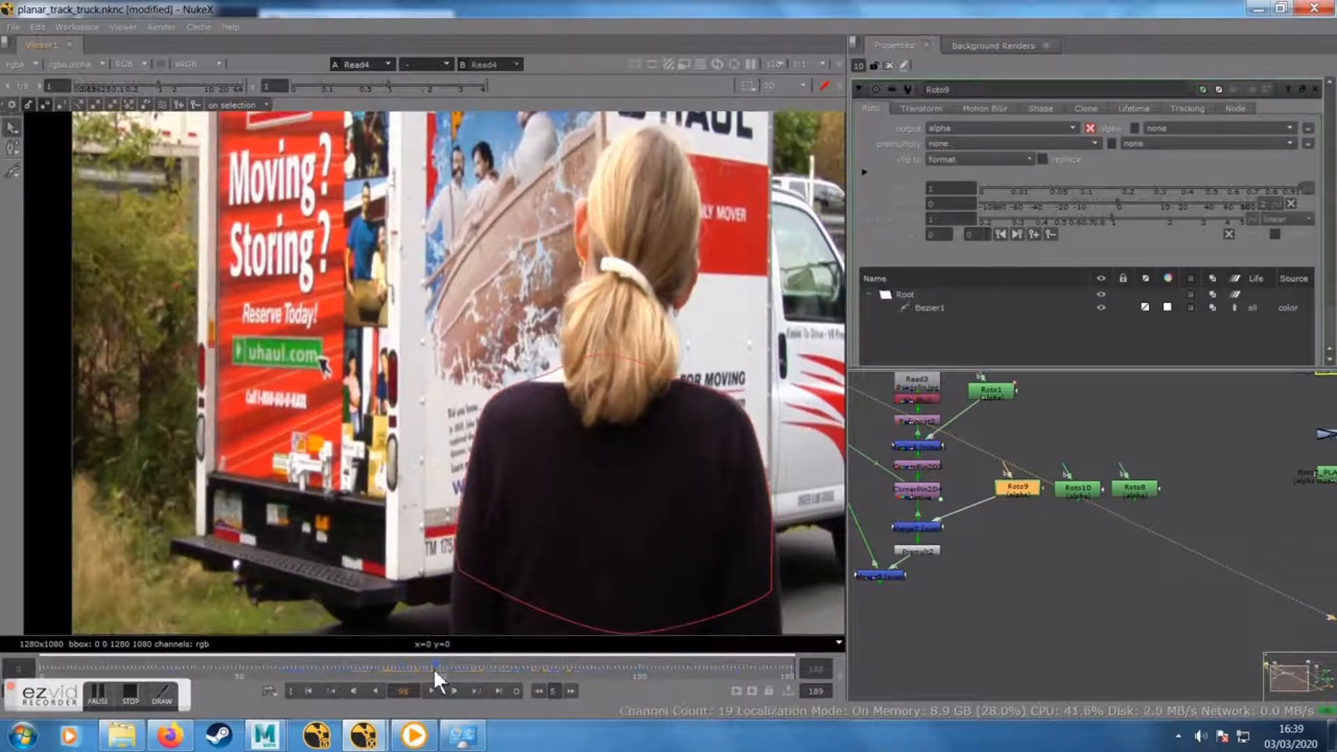
Open the Roto10 node and examine its head and ponytail outline between frames 99 and 88
{"action": "left_click", "coordinate": [1081, 487]}
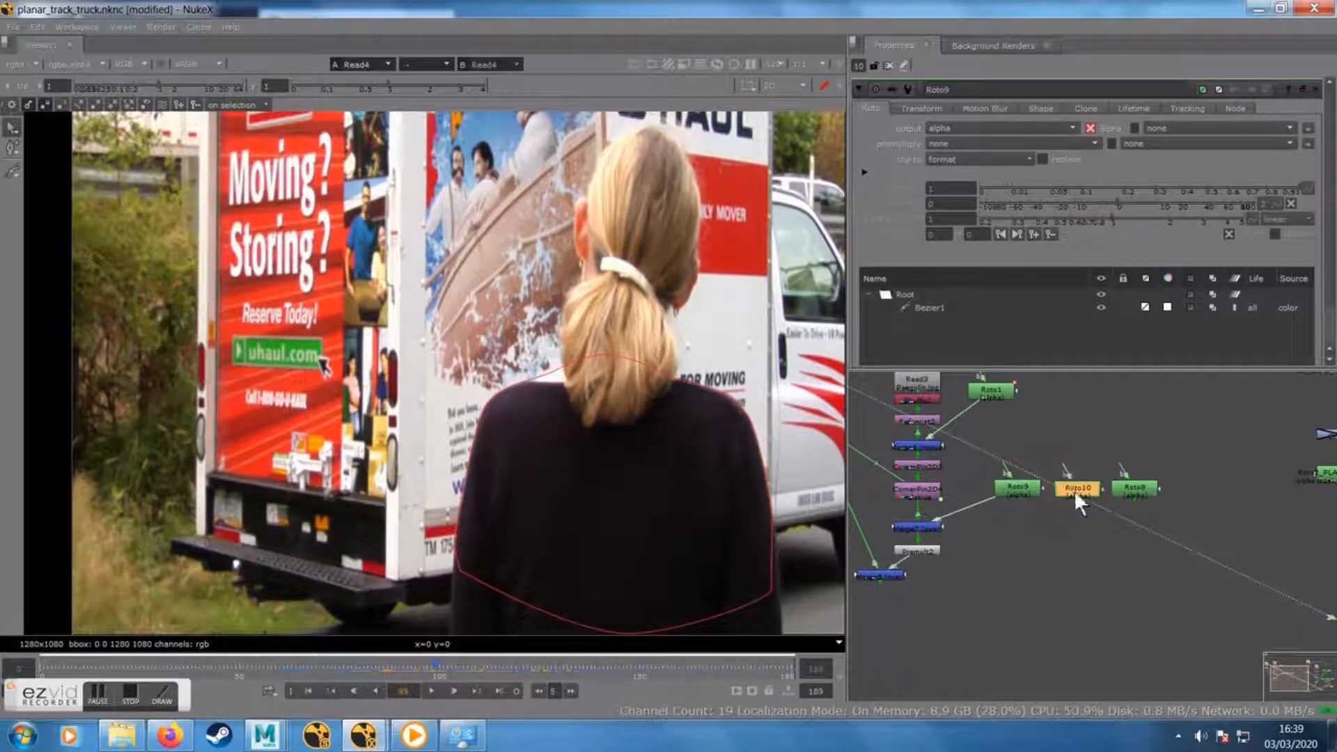
{"action": "double_click", "coordinate": [1076, 495]}
{"action": "left_click_drag", "start_coordinate": [688, 287], "coordinate": [616, 361]}
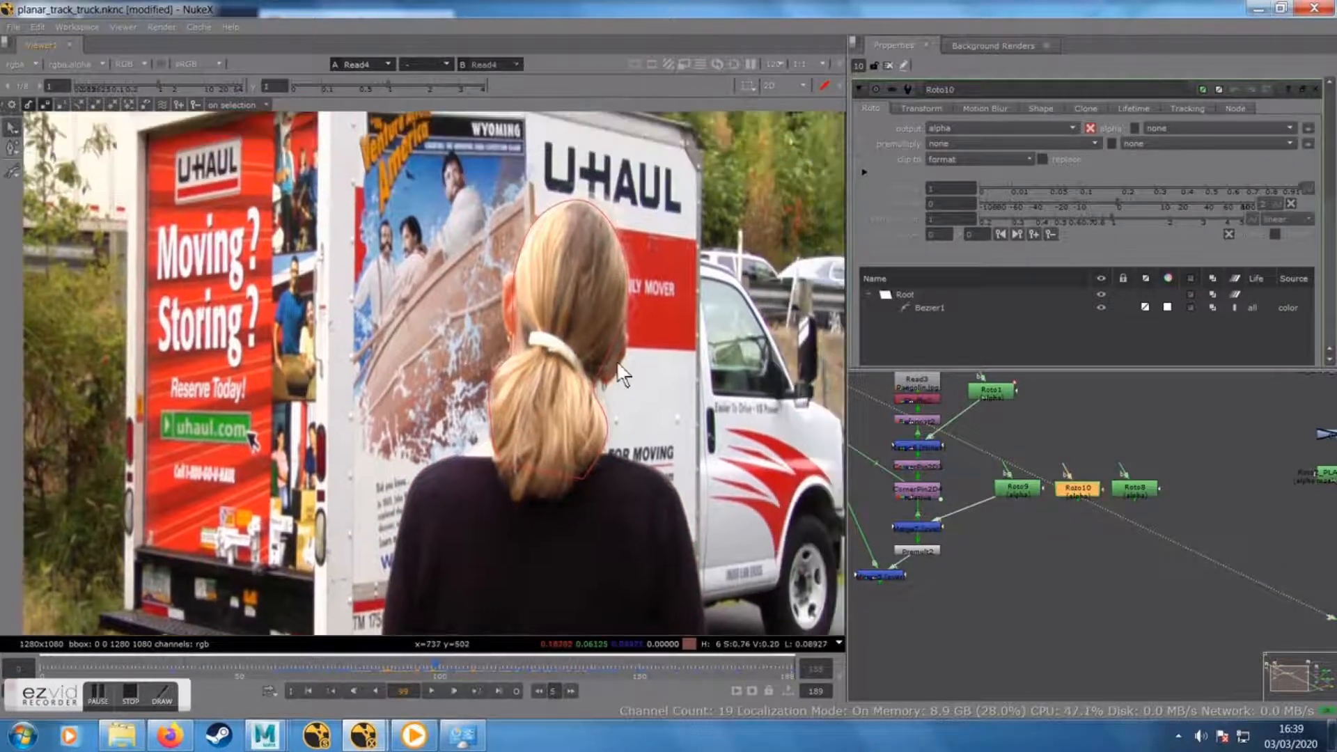
{"action": "scroll", "coordinate": [590, 370], "scroll_direction": "up", "scroll_amount": 4}
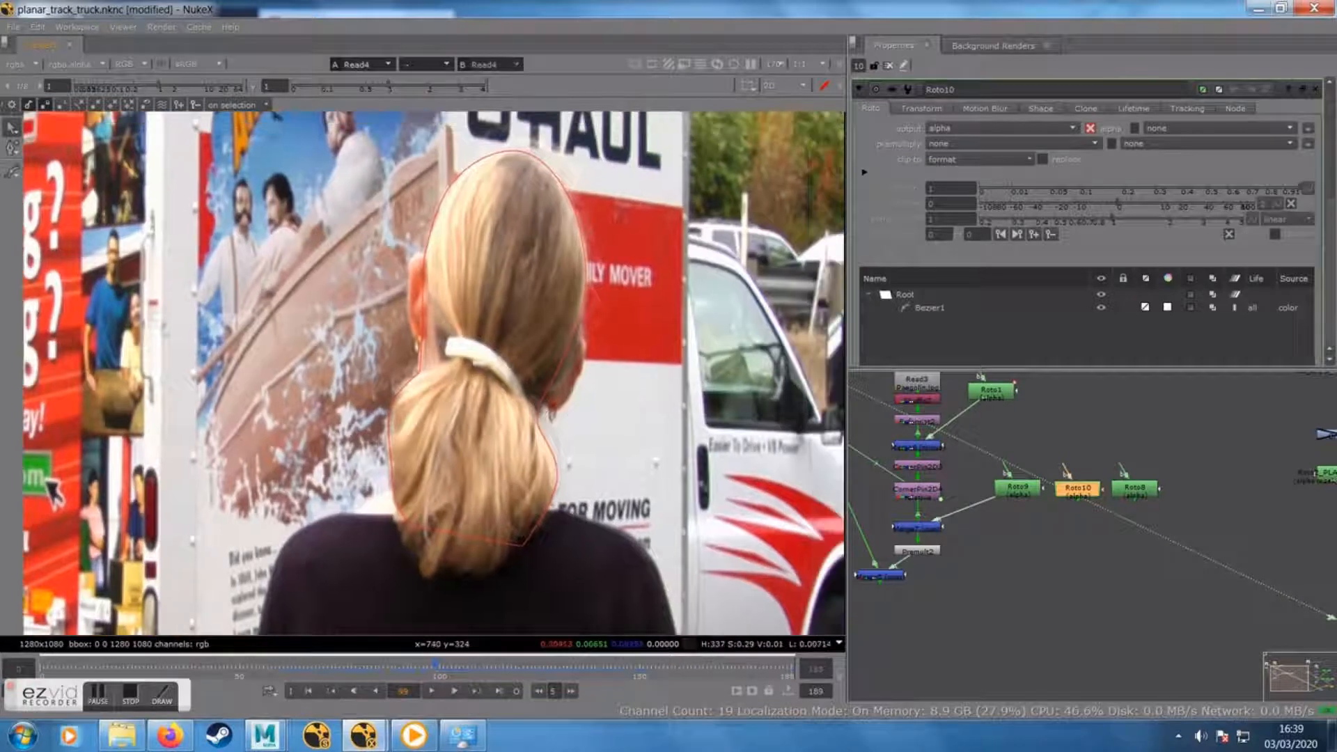
{"action": "left_click_drag", "start_coordinate": [449, 660], "coordinate": [387, 672]}
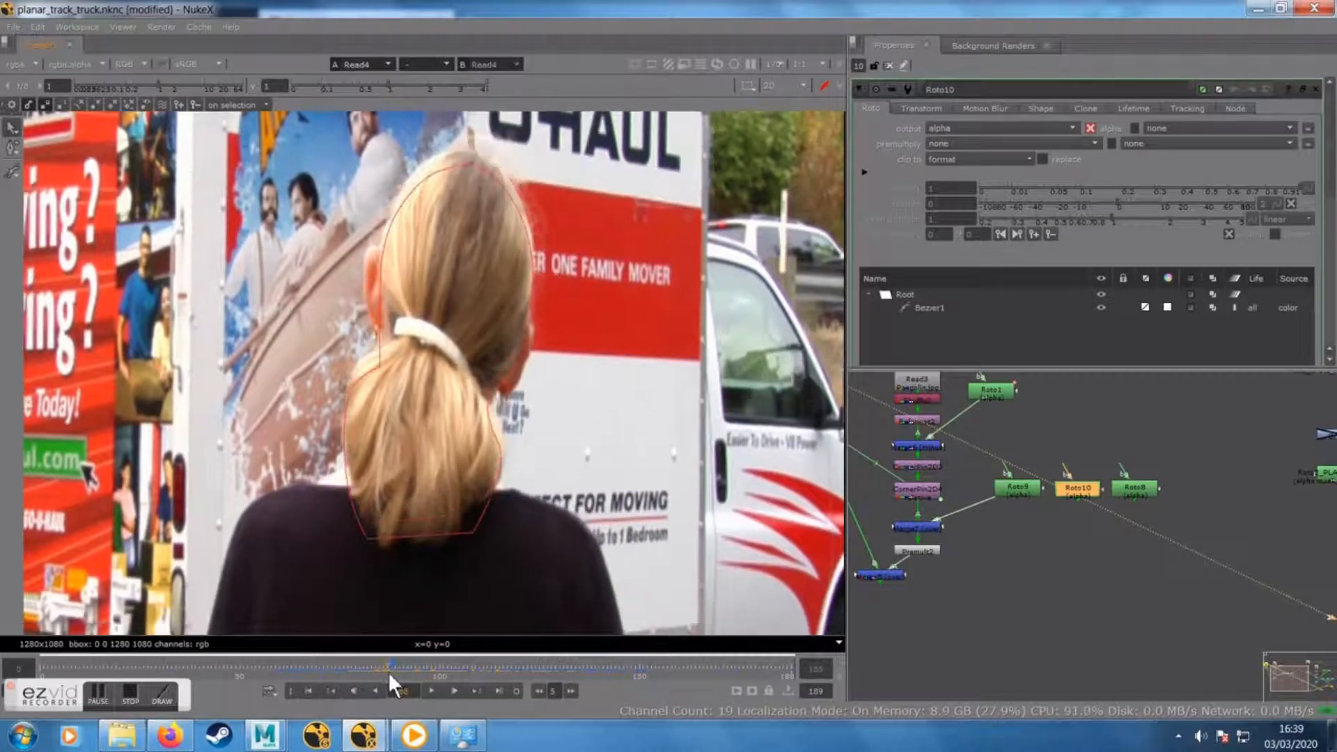
Select all points of the head and ponytail Bezier at frame 88 and shift it slightly upward to fit her hair
{"action": "left_click_drag", "start_coordinate": [330, 137], "coordinate": [627, 584]}
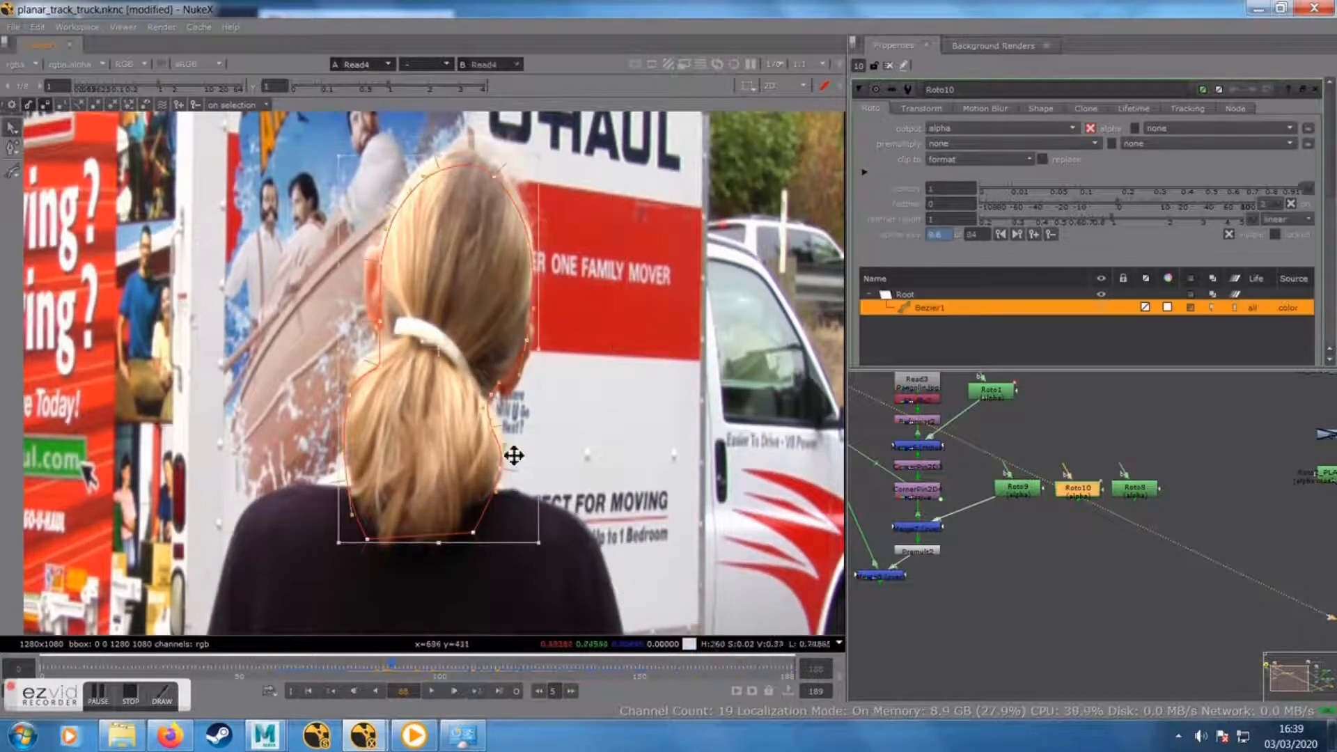
{"action": "left_click_drag", "start_coordinate": [443, 358], "coordinate": [442, 341]}
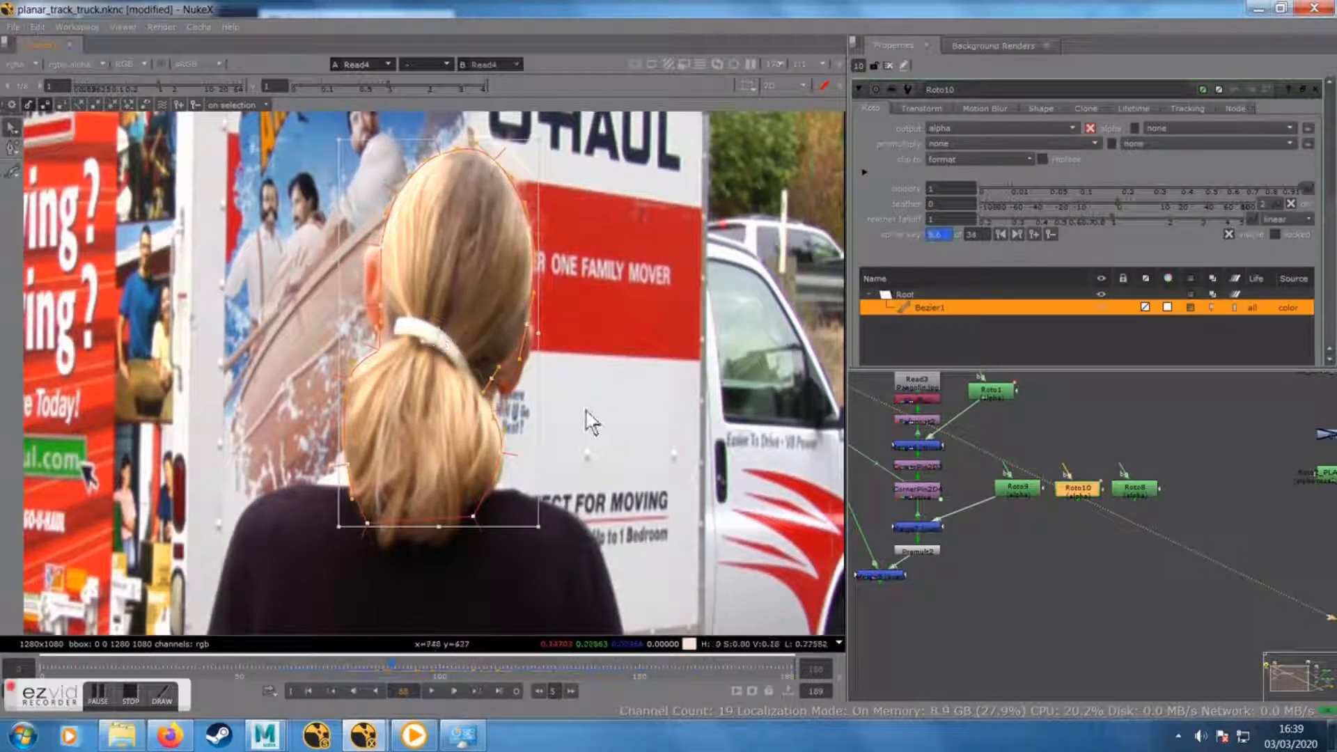
{"action": "left_click", "coordinate": [587, 451]}
At frame 82, select the upper head points of the Roto10 Bezier and raise them slightly to cover the hair's top edge
{"action": "left_click_drag", "start_coordinate": [392, 667], "coordinate": [366, 665]}
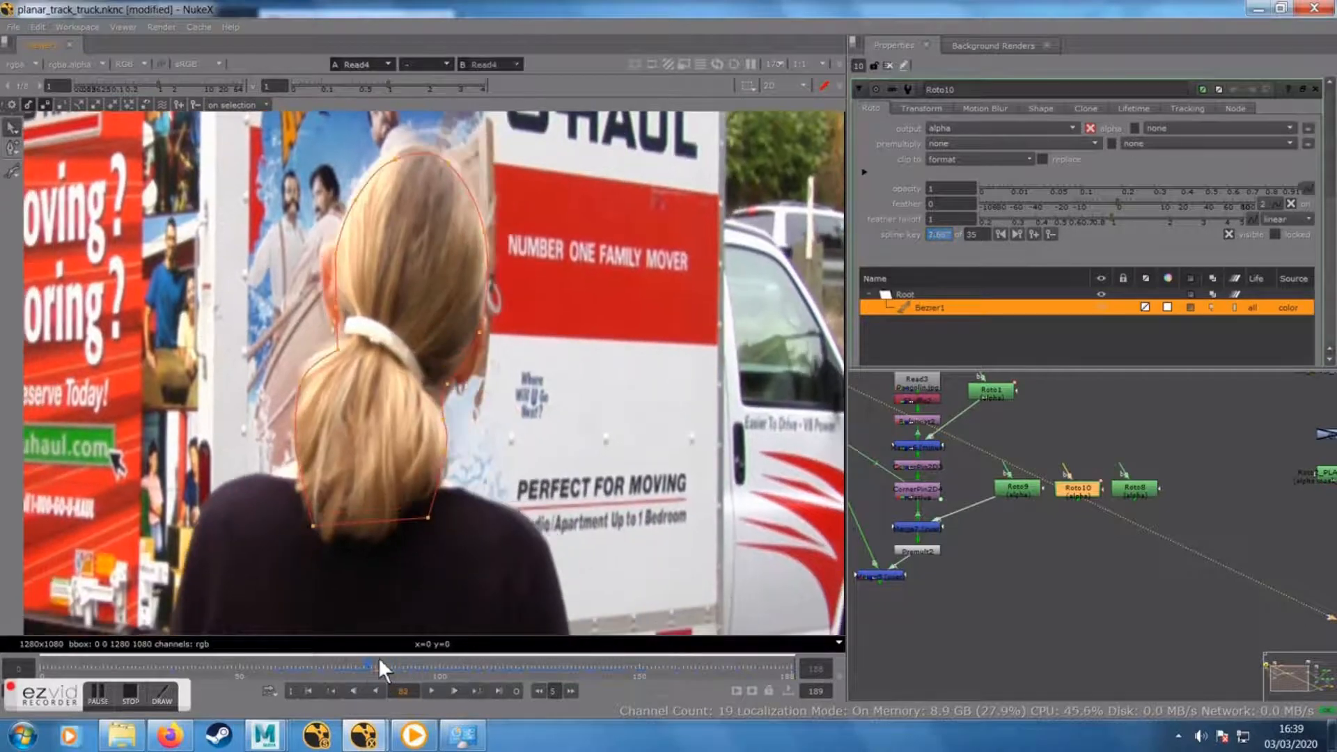
{"action": "left_click_drag", "start_coordinate": [267, 142], "coordinate": [549, 391]}
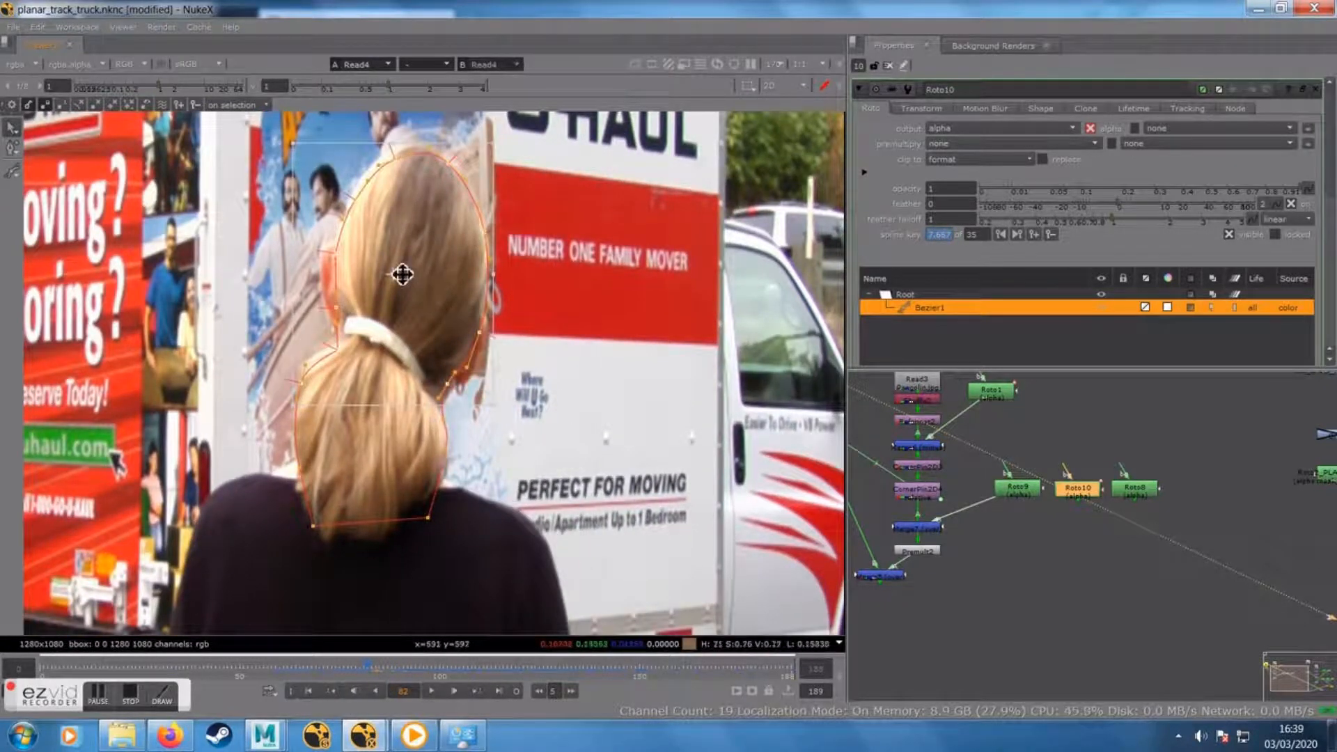
{"action": "left_click_drag", "start_coordinate": [402, 274], "coordinate": [401, 264]}
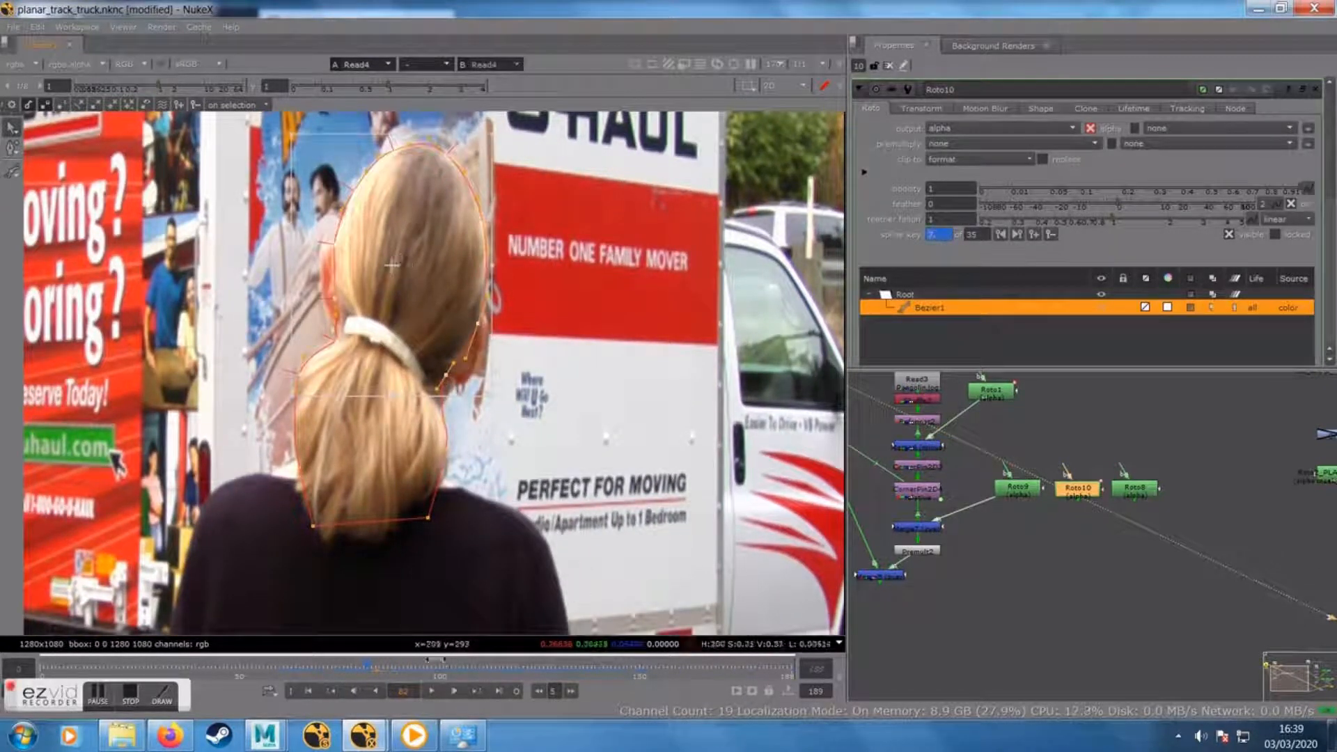
Check the fit of the head and ponytail outline at frames 124, 136, 72 and 113
{"action": "left_click", "coordinate": [491, 666]}
{"action": "left_click_drag", "start_coordinate": [491, 663], "coordinate": [536, 665]}
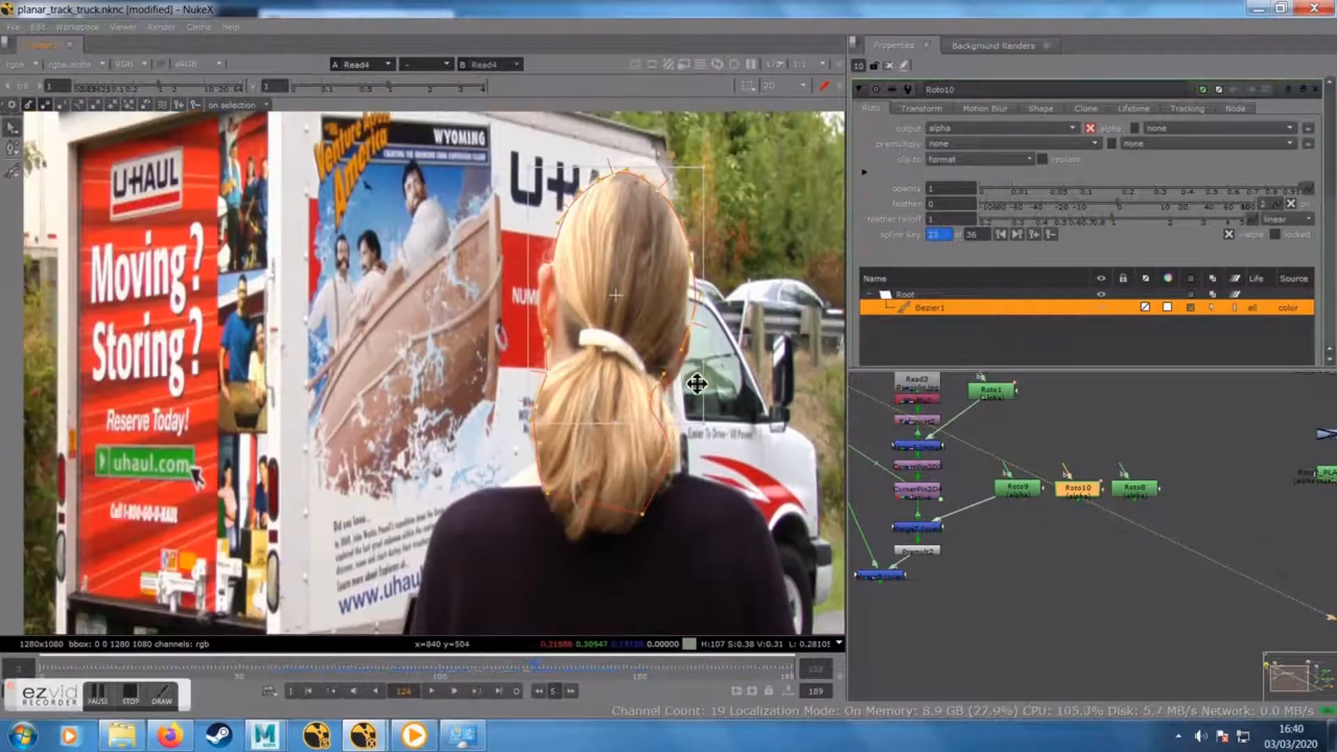
{"action": "left_click", "coordinate": [583, 666]}
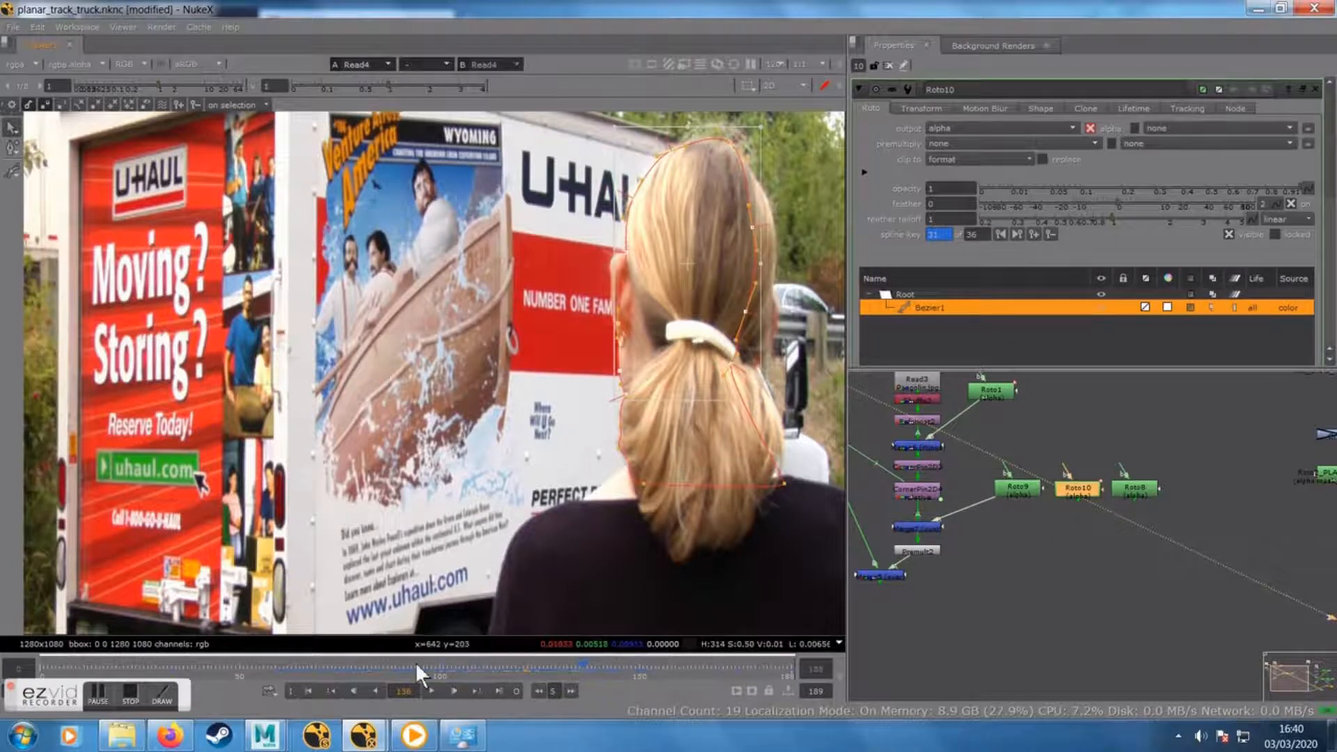
{"action": "left_click", "coordinate": [354, 667]}
{"action": "left_click", "coordinate": [325, 670]}
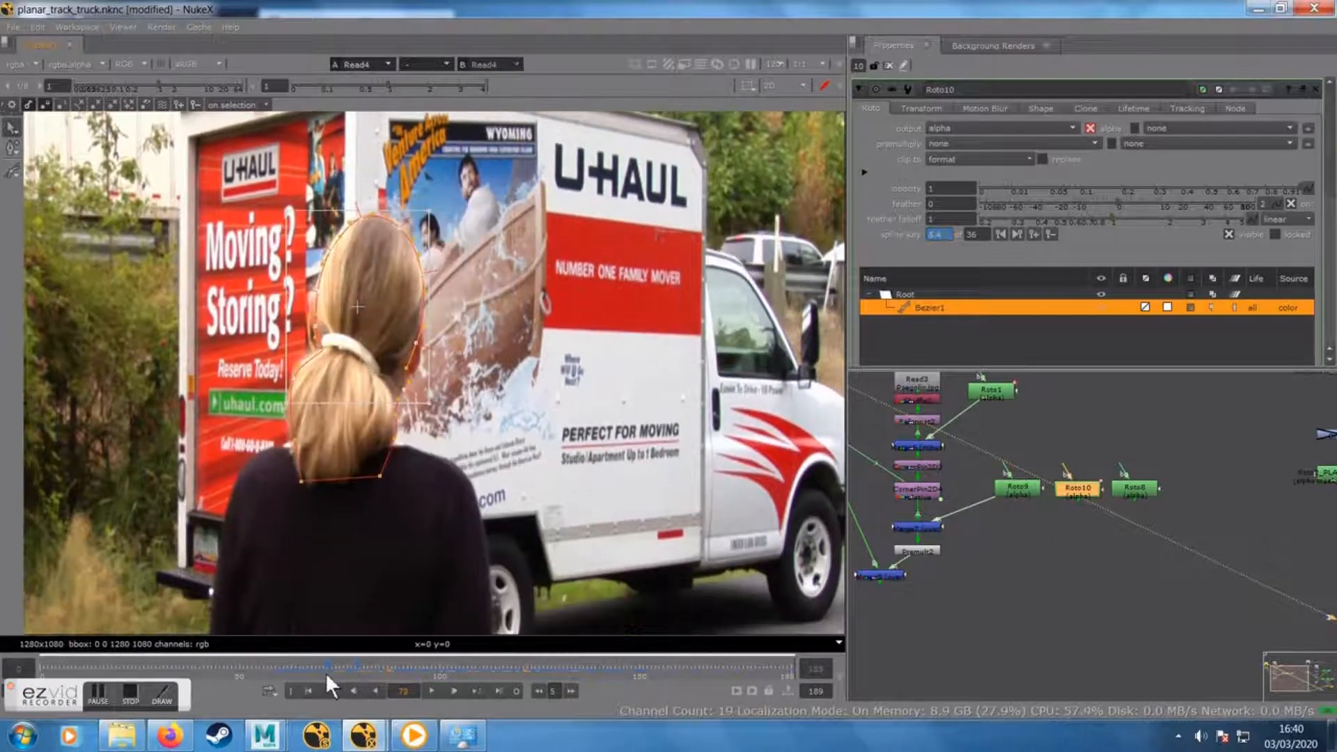
{"action": "left_click", "coordinate": [1131, 494]}
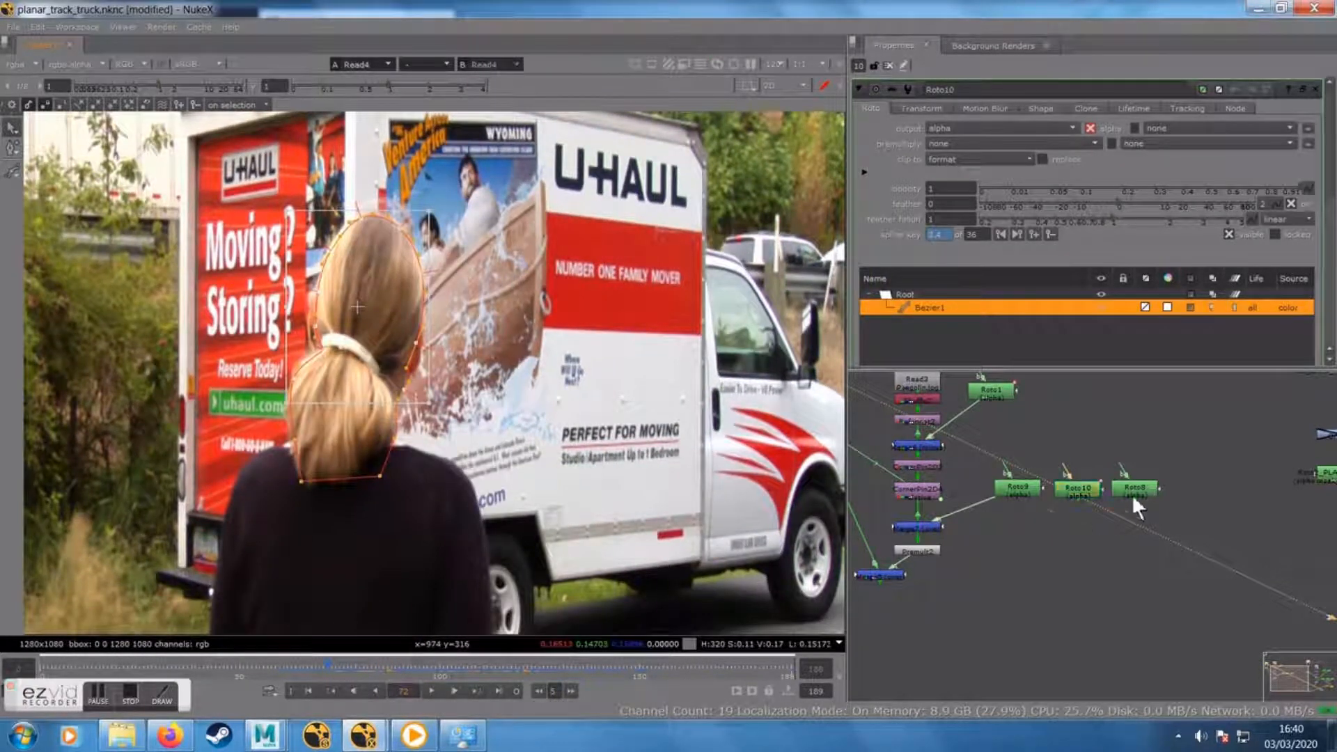
{"action": "scroll", "coordinate": [358, 310], "scroll_direction": "up", "scroll_amount": 2}
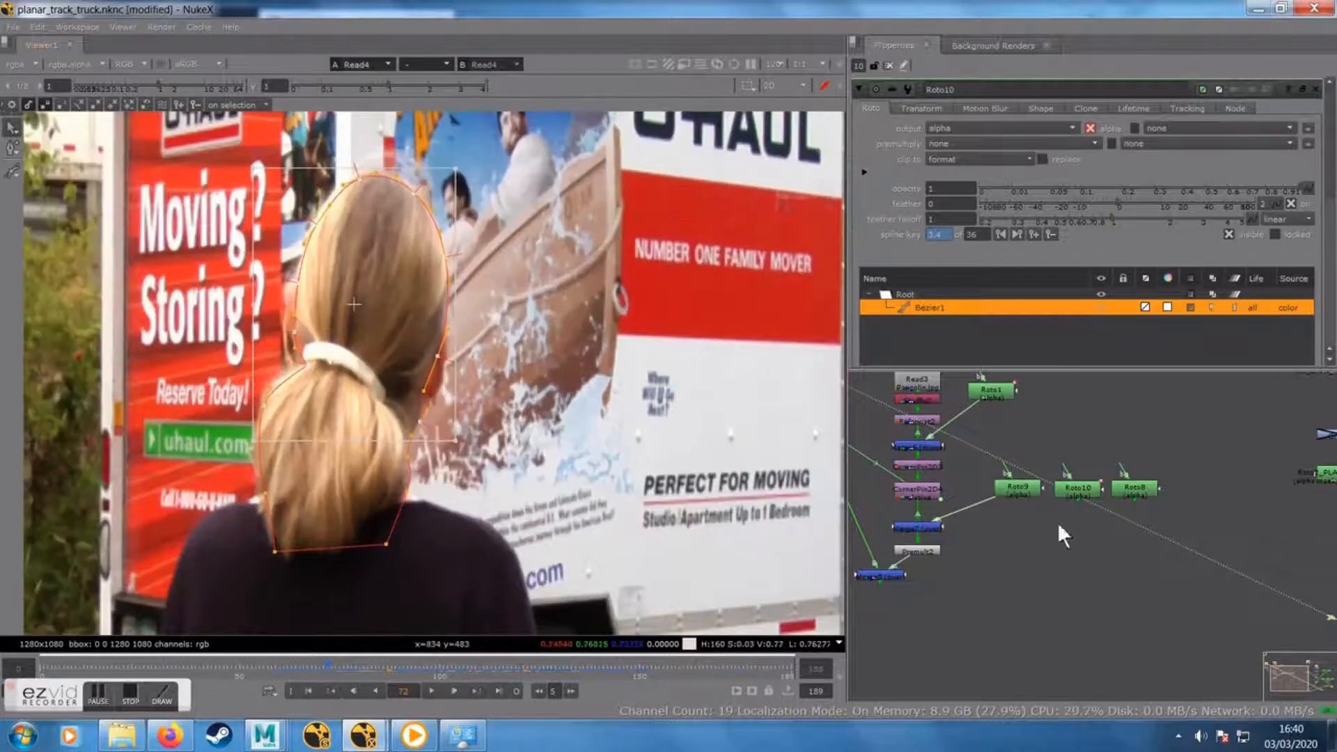
{"action": "left_click", "coordinate": [490, 666]}
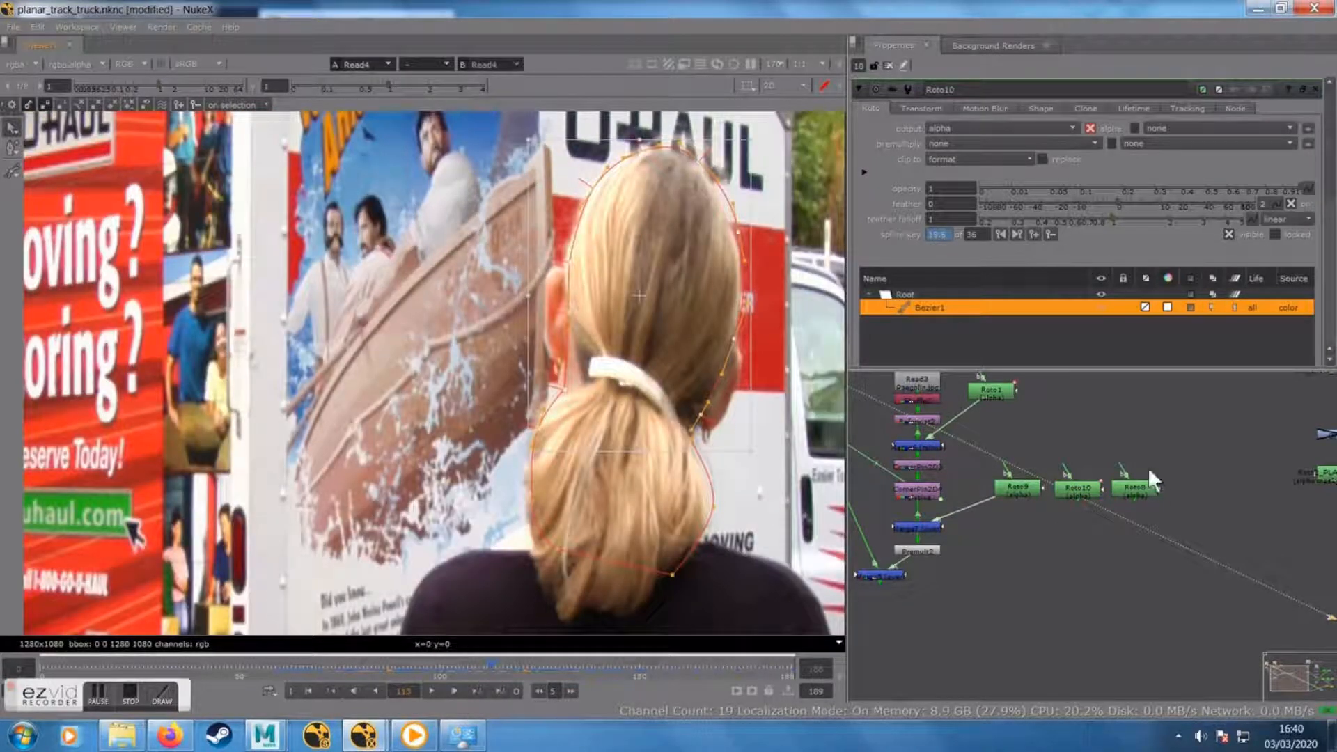
Open the Roto8 node and inspect its shape around the woman's ears between frames 113 and 73
{"action": "double_click", "coordinate": [1130, 486]}
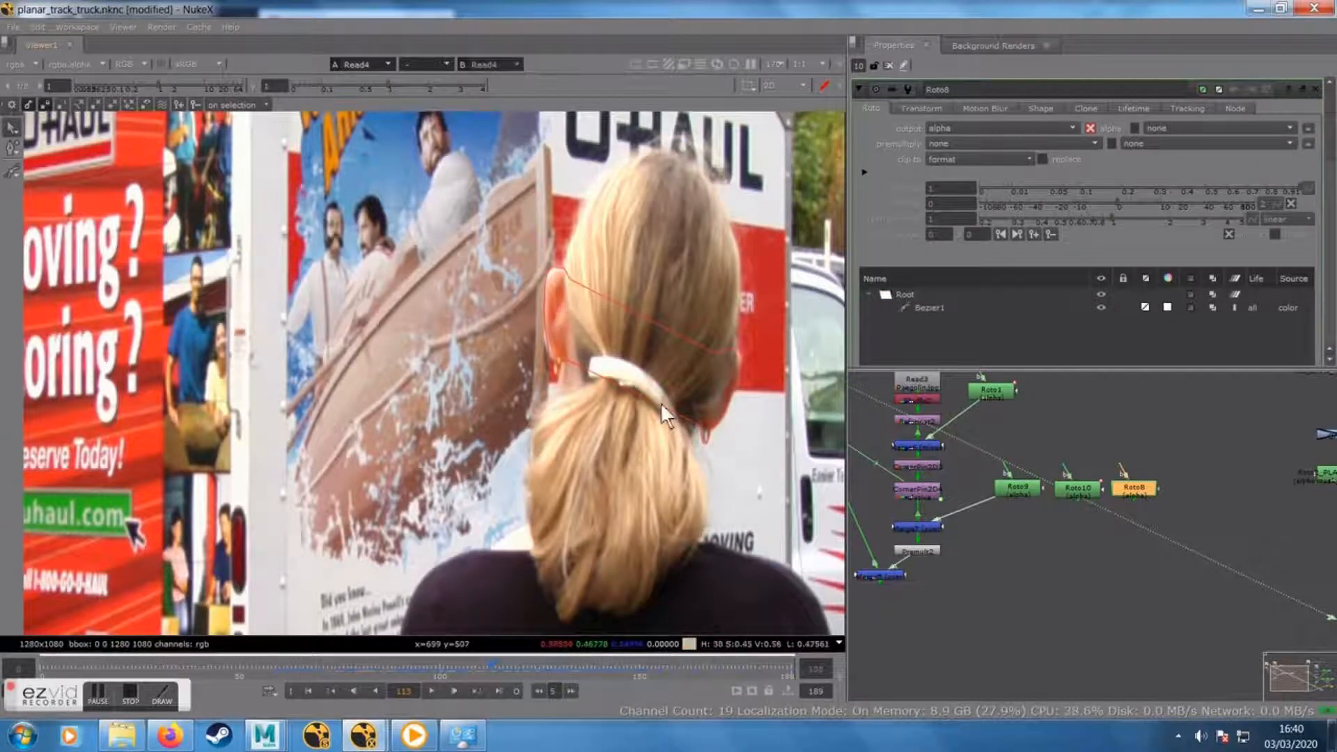
{"action": "scroll", "coordinate": [660, 403], "scroll_direction": "up", "scroll_amount": 2}
{"action": "left_click_drag", "start_coordinate": [776, 462], "coordinate": [642, 472]}
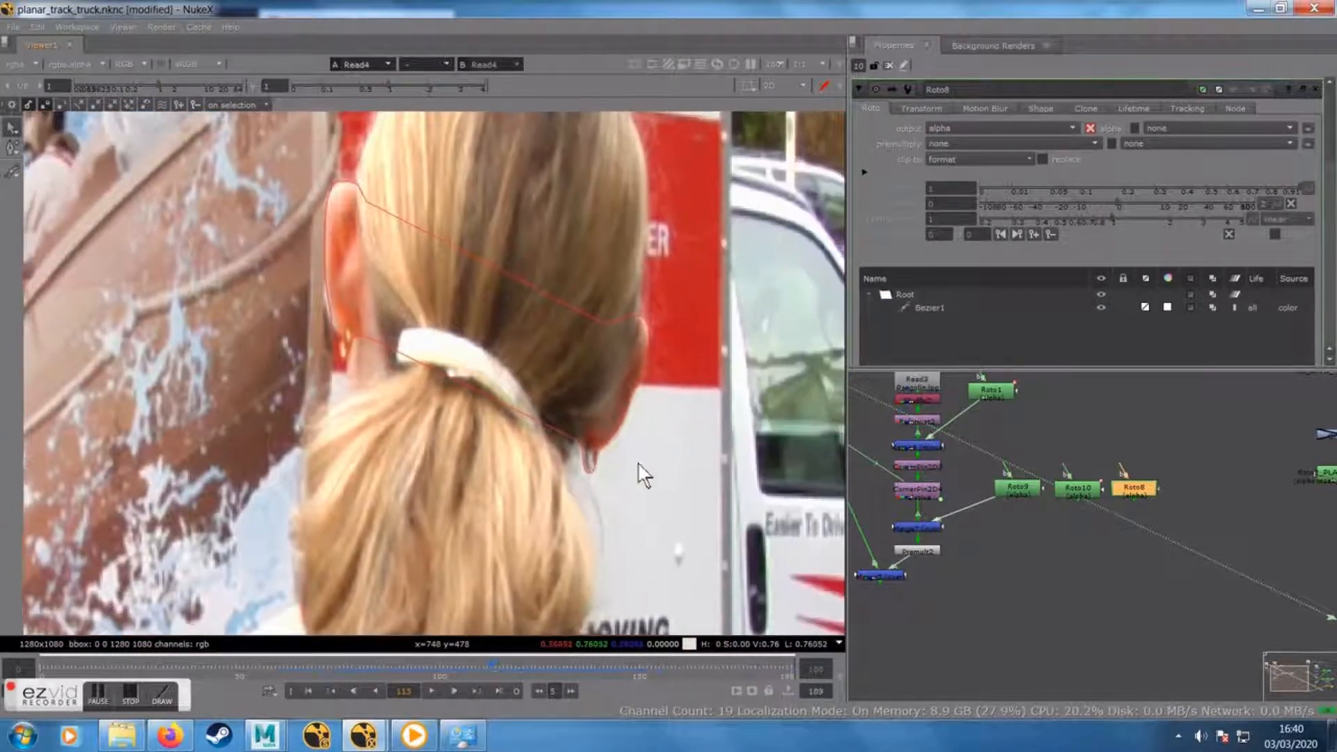
{"action": "scroll", "coordinate": [615, 386], "scroll_direction": "down", "scroll_amount": 1}
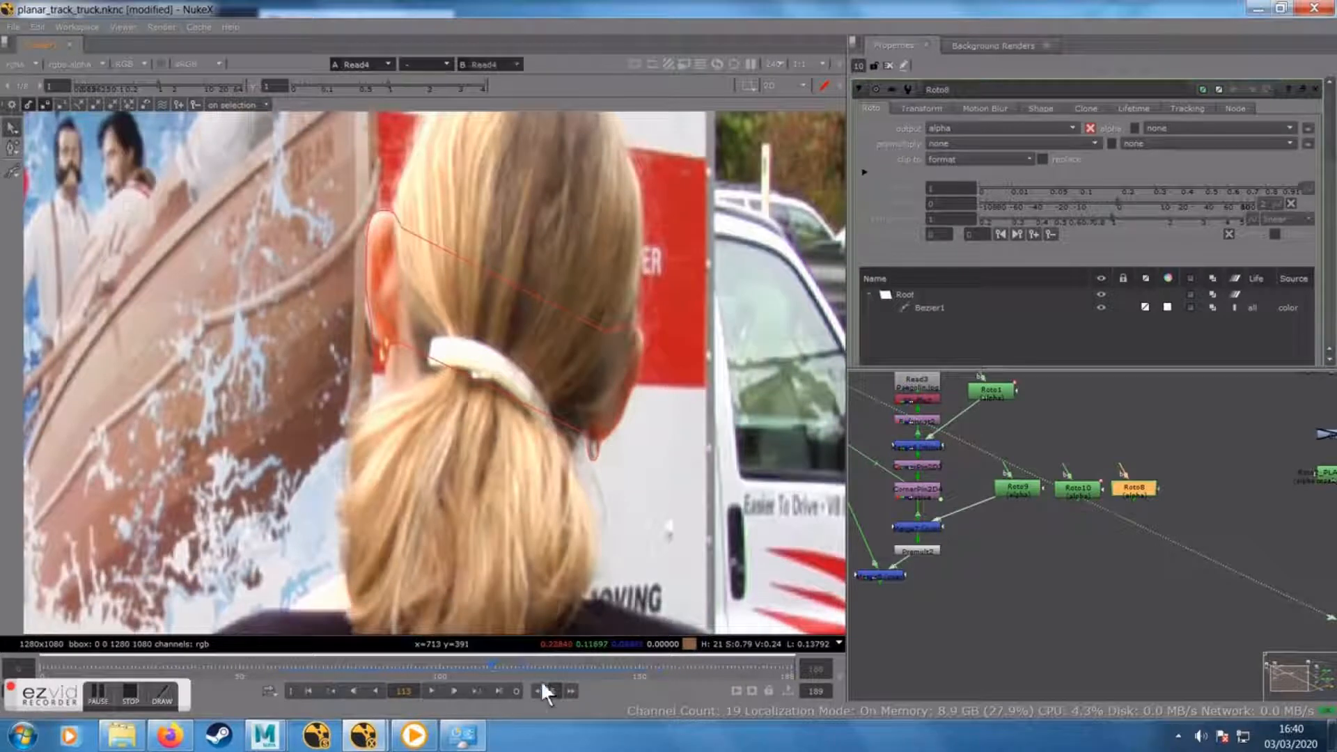
{"action": "left_click", "coordinate": [514, 664]}
{"action": "left_click_drag", "start_coordinate": [512, 661], "coordinate": [333, 676]}
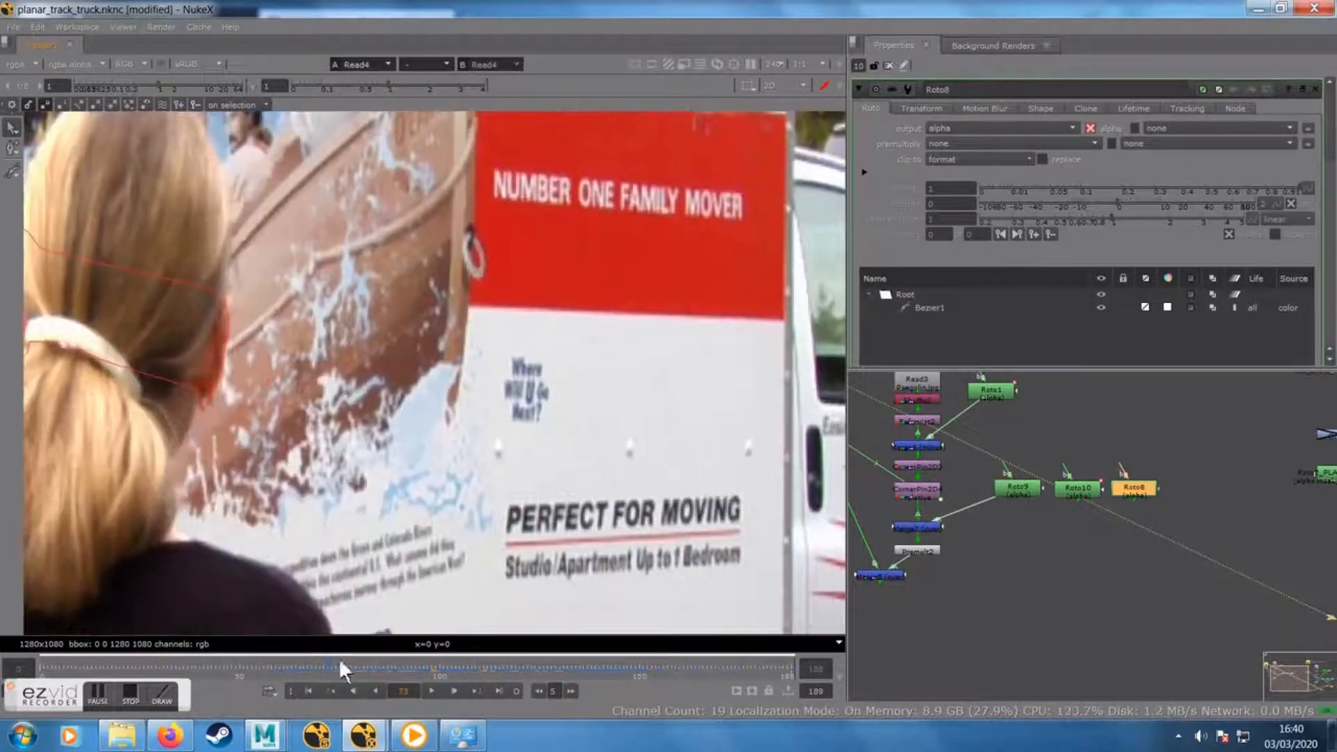
View the alpha mattes of the Roto9, Roto10 and Roto8 nodes one after another at frame 72
{"action": "left_click_drag", "start_coordinate": [440, 492], "coordinate": [559, 513]}
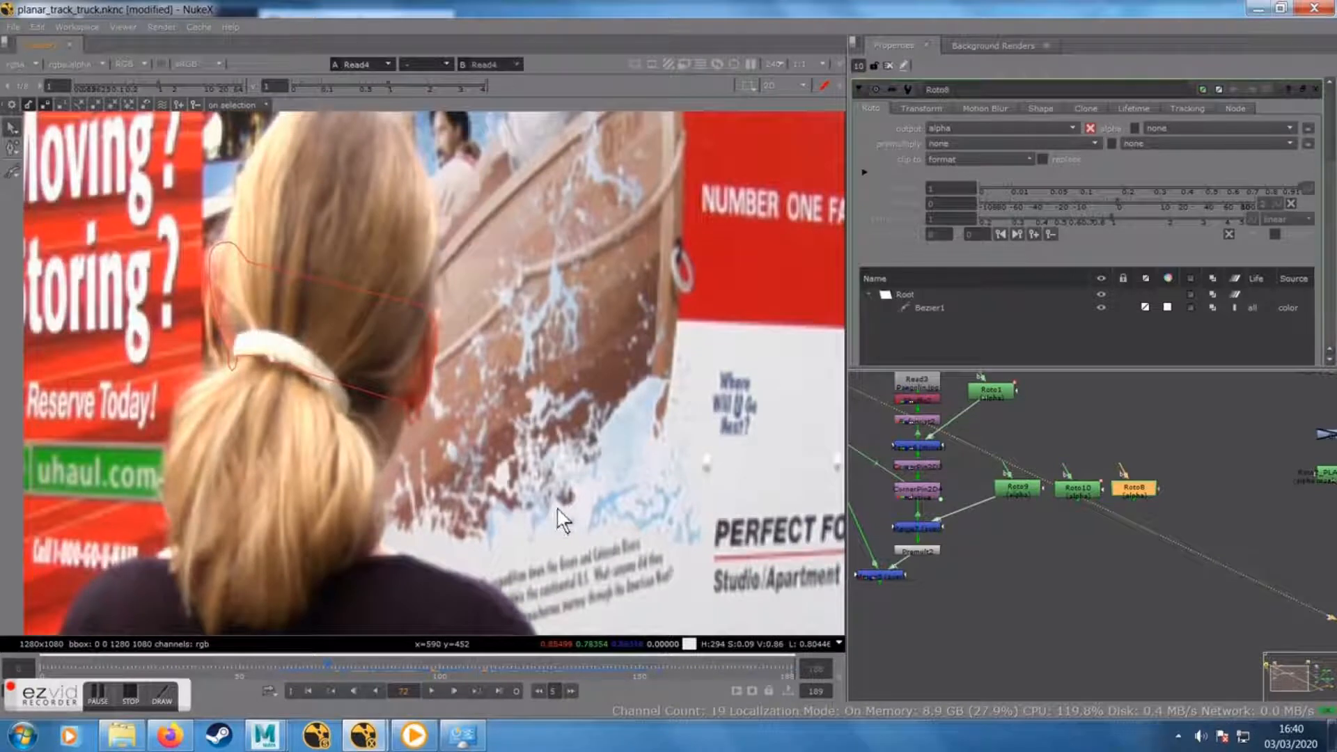
{"action": "left_click", "coordinate": [1018, 491]}
{"action": "scroll", "coordinate": [549, 458], "scroll_direction": "down", "scroll_amount": 2}
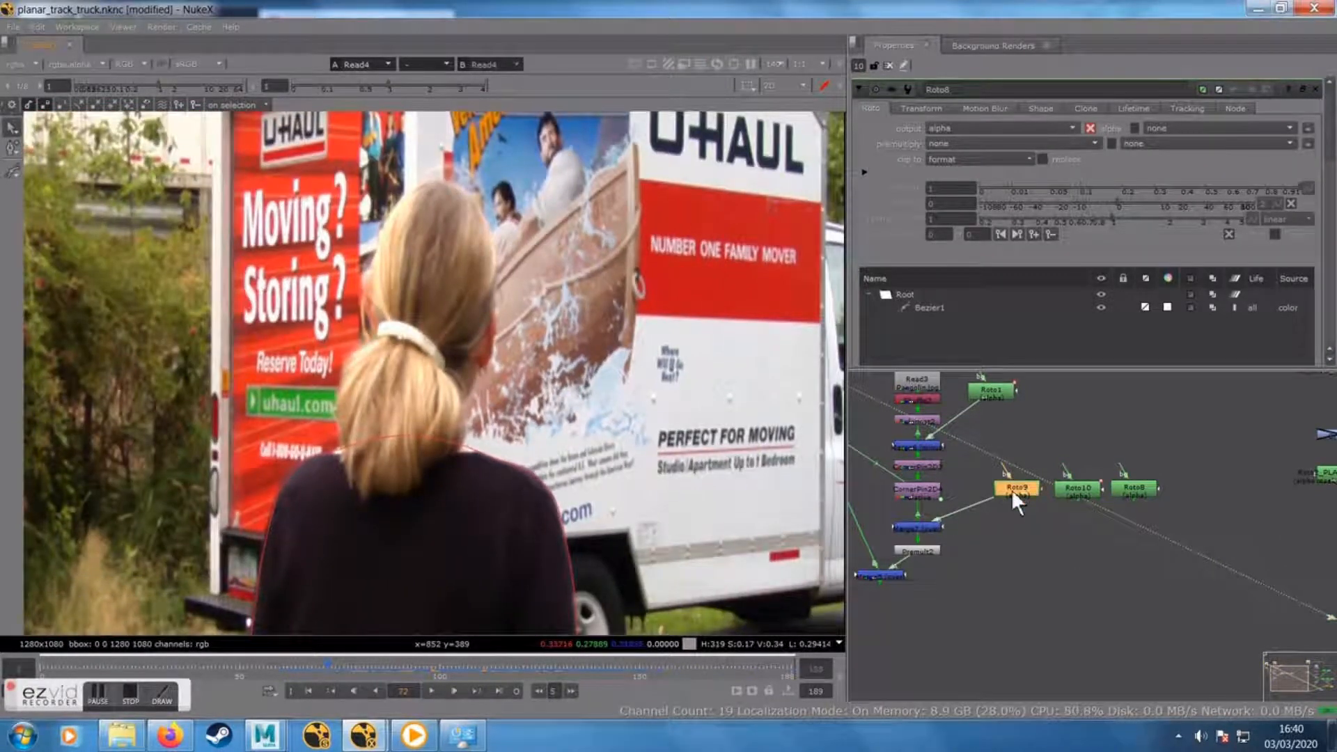
{"action": "key", "text": "1"}
{"action": "key", "text": "a"}
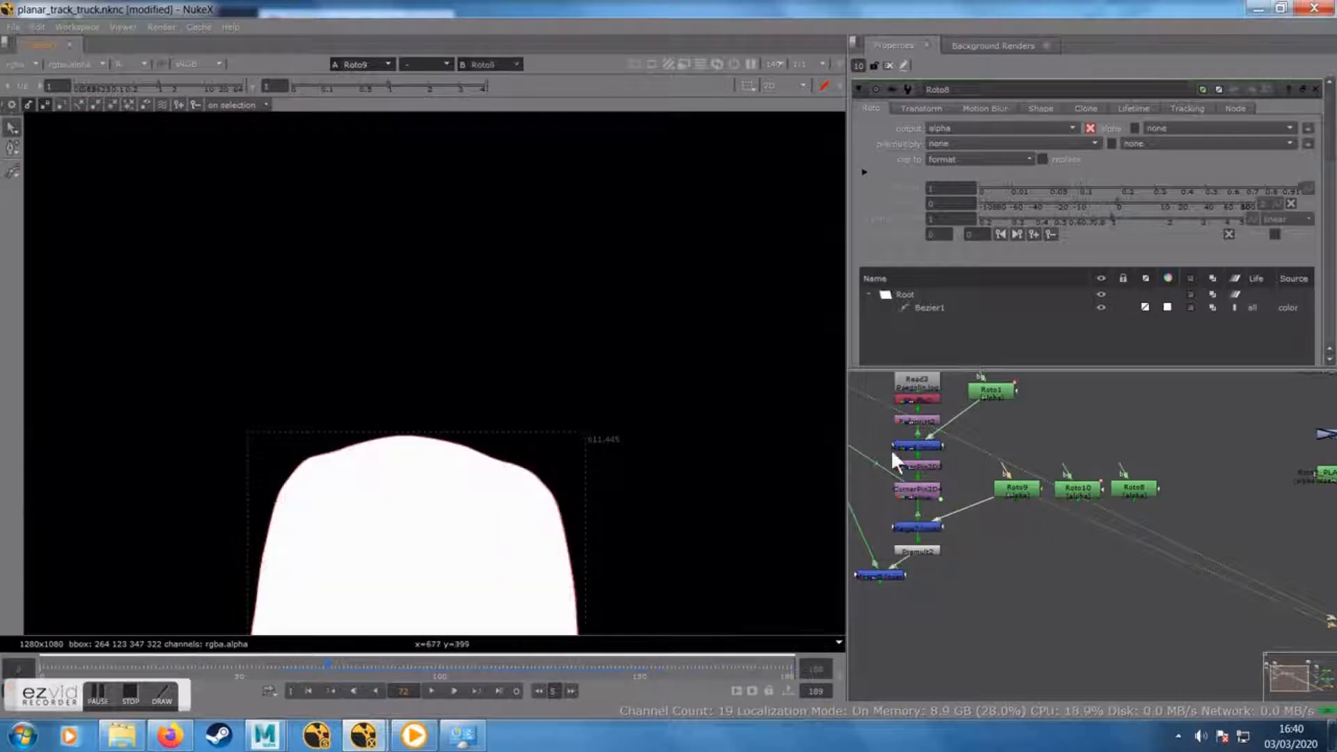
{"action": "left_click", "coordinate": [1093, 491]}
{"action": "key", "text": "1"}
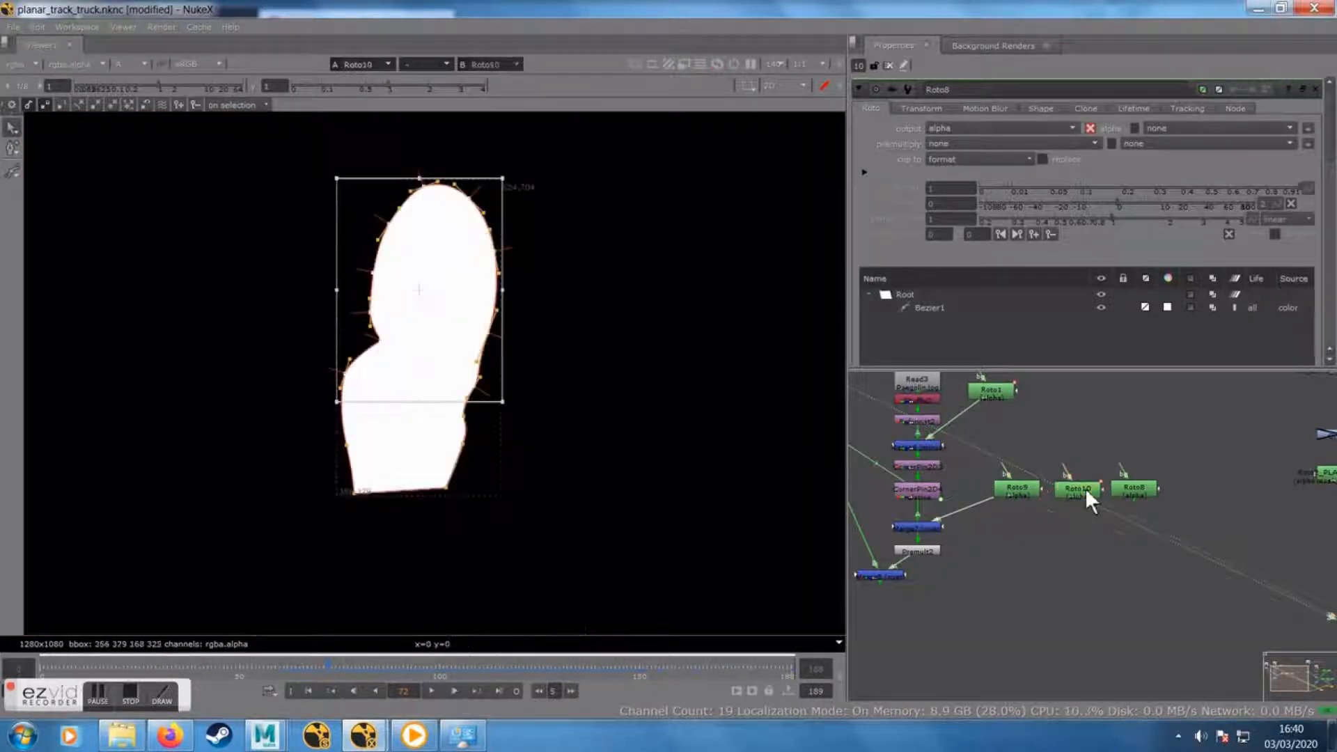
{"action": "left_click", "coordinate": [1122, 488]}
{"action": "key", "text": "1"}
Combine Roto9, Roto10 and Roto8 in one Merge node that feeds Merge7, and arrange it below the three Roto nodes
{"action": "left_click", "coordinate": [1016, 489]}
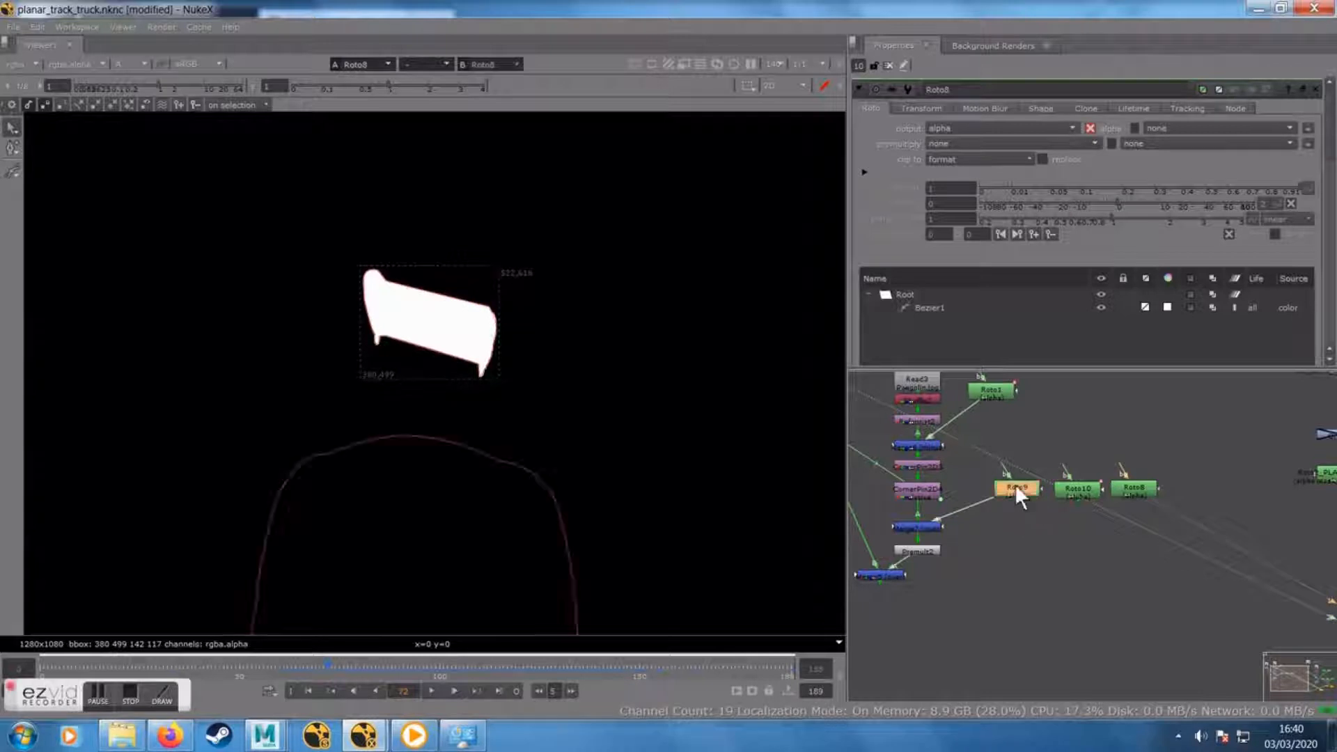
{"action": "left_click", "coordinate": [1069, 489], "text": "shift"}
{"action": "left_click", "coordinate": [1135, 489], "text": "shift"}
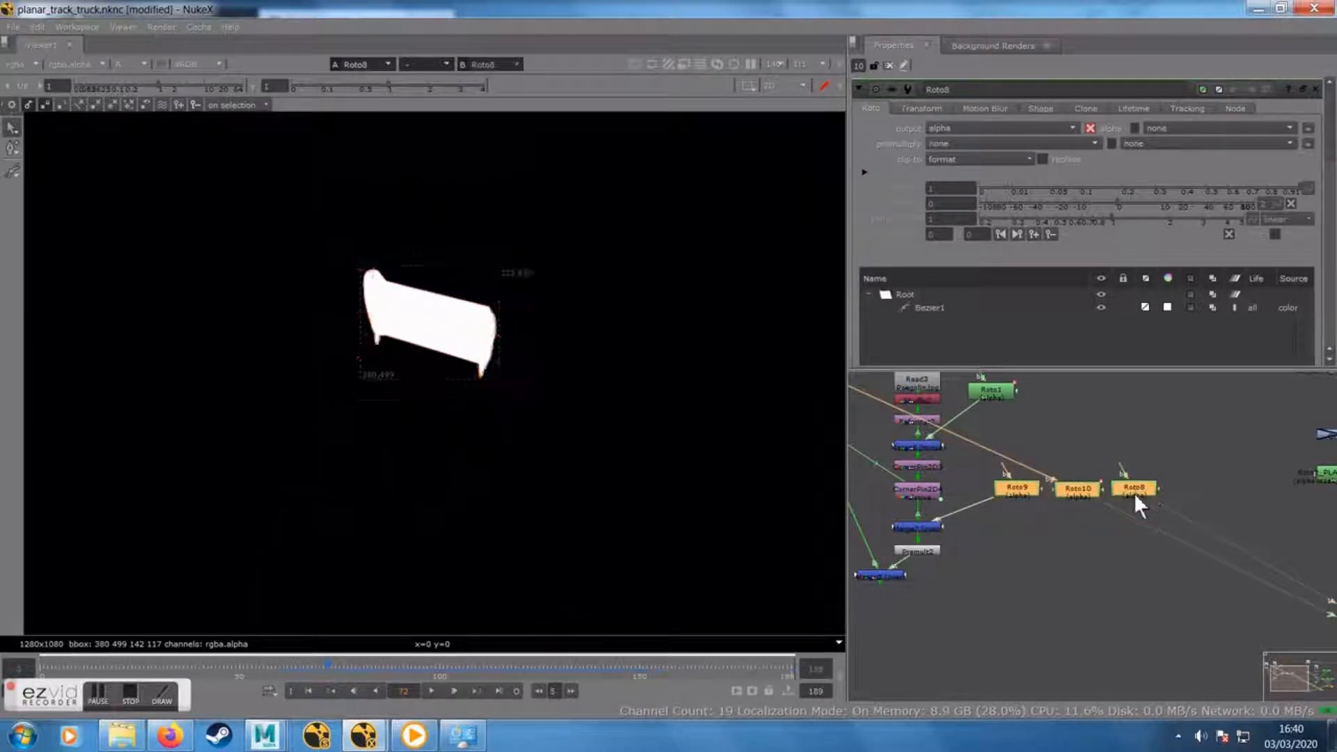
{"action": "key", "text": "m"}
{"action": "left_click_drag", "start_coordinate": [1135, 505], "coordinate": [1079, 527]}
{"action": "left_click_drag", "start_coordinate": [978, 466], "coordinate": [1212, 567]}
{"action": "left_click_drag", "start_coordinate": [1075, 524], "coordinate": [1078, 491]}
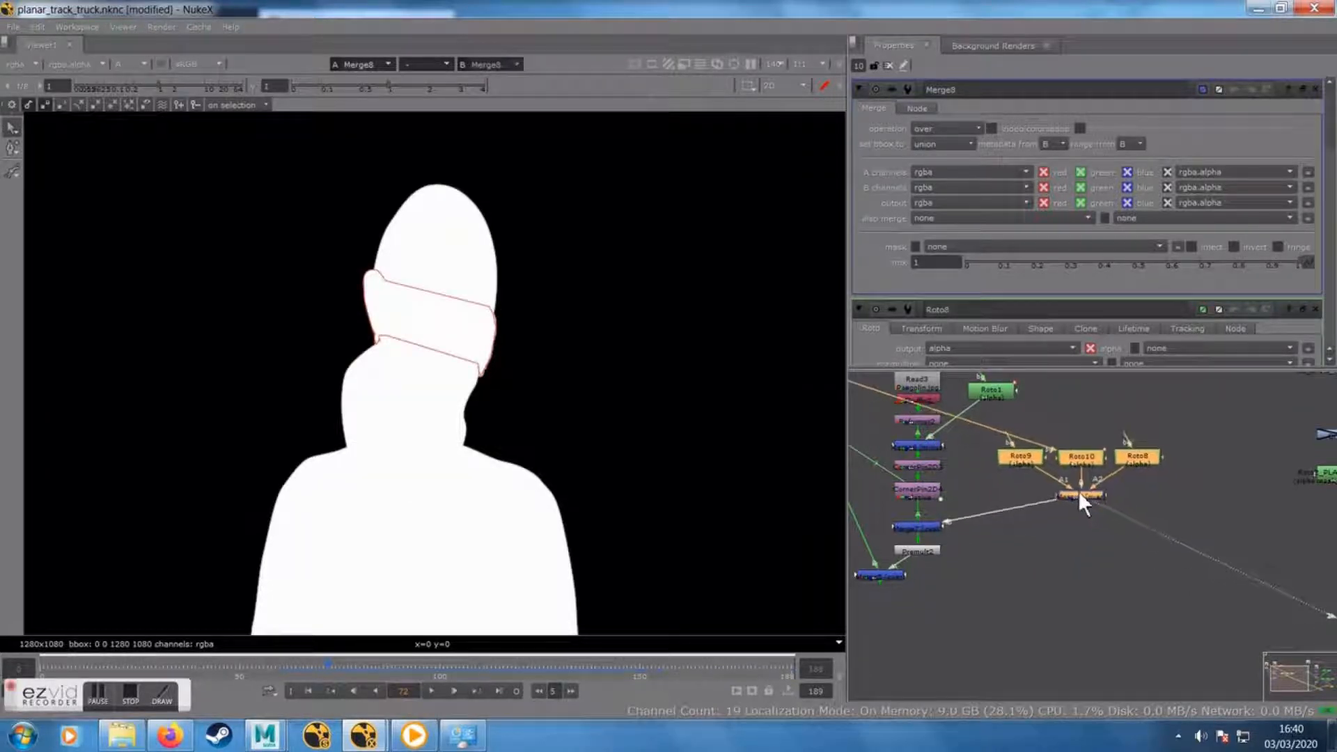
Check the combined torso, head and ear matte at frame 84 in alpha, and return the viewer to colour
{"action": "left_click", "coordinate": [1076, 515]}
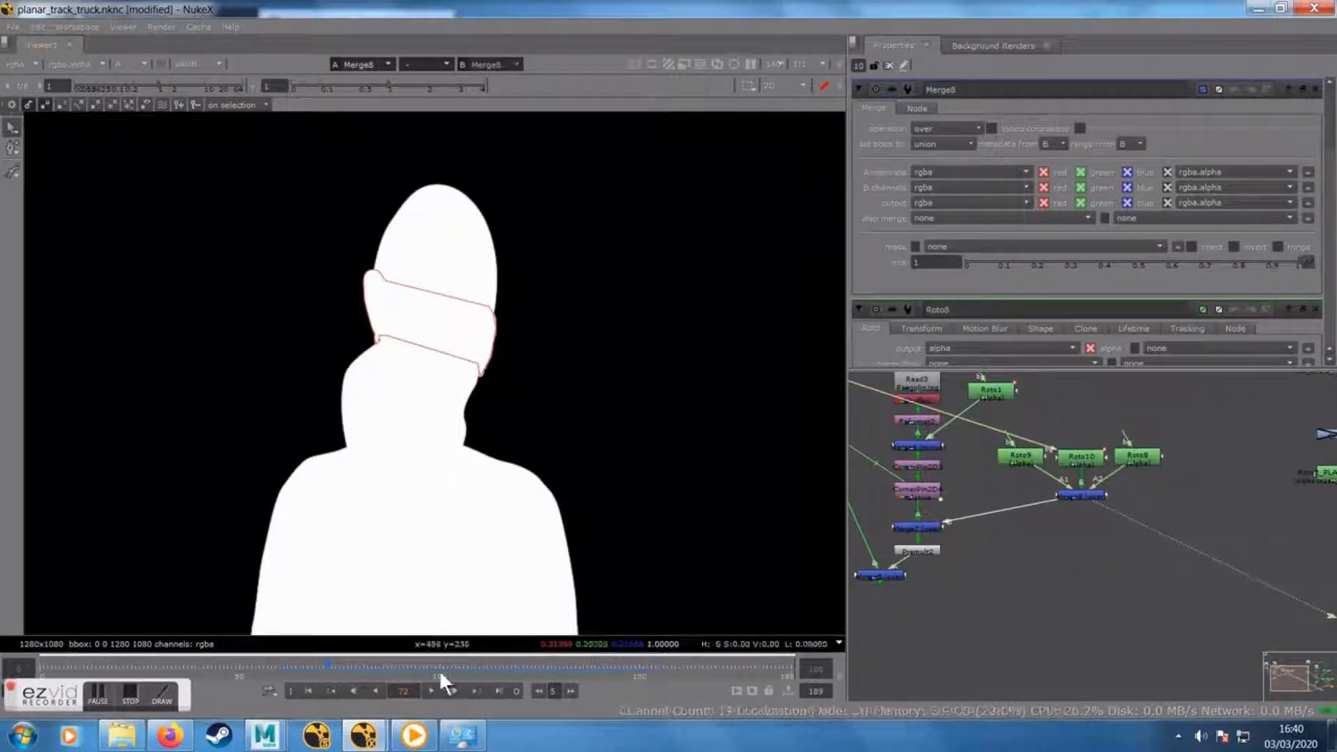
{"action": "left_click_drag", "start_coordinate": [440, 673], "coordinate": [375, 670]}
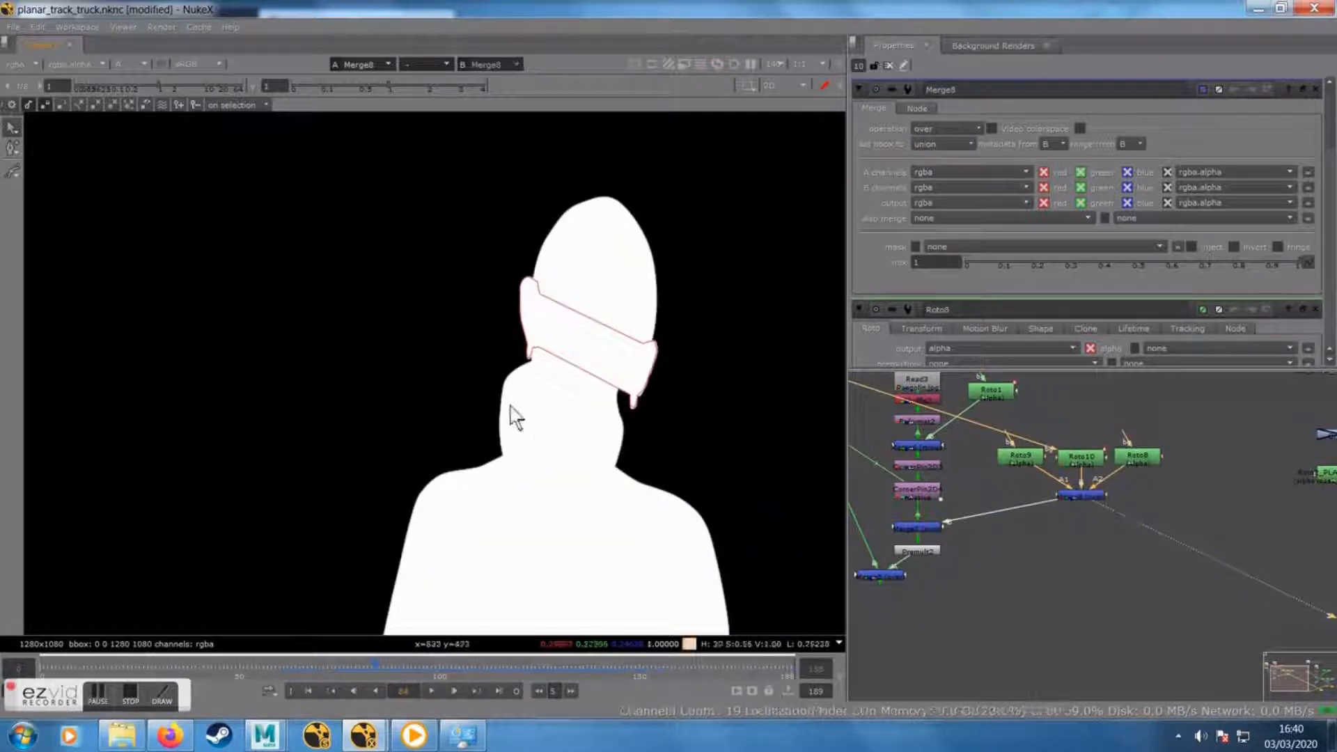
{"action": "key", "text": "a"}
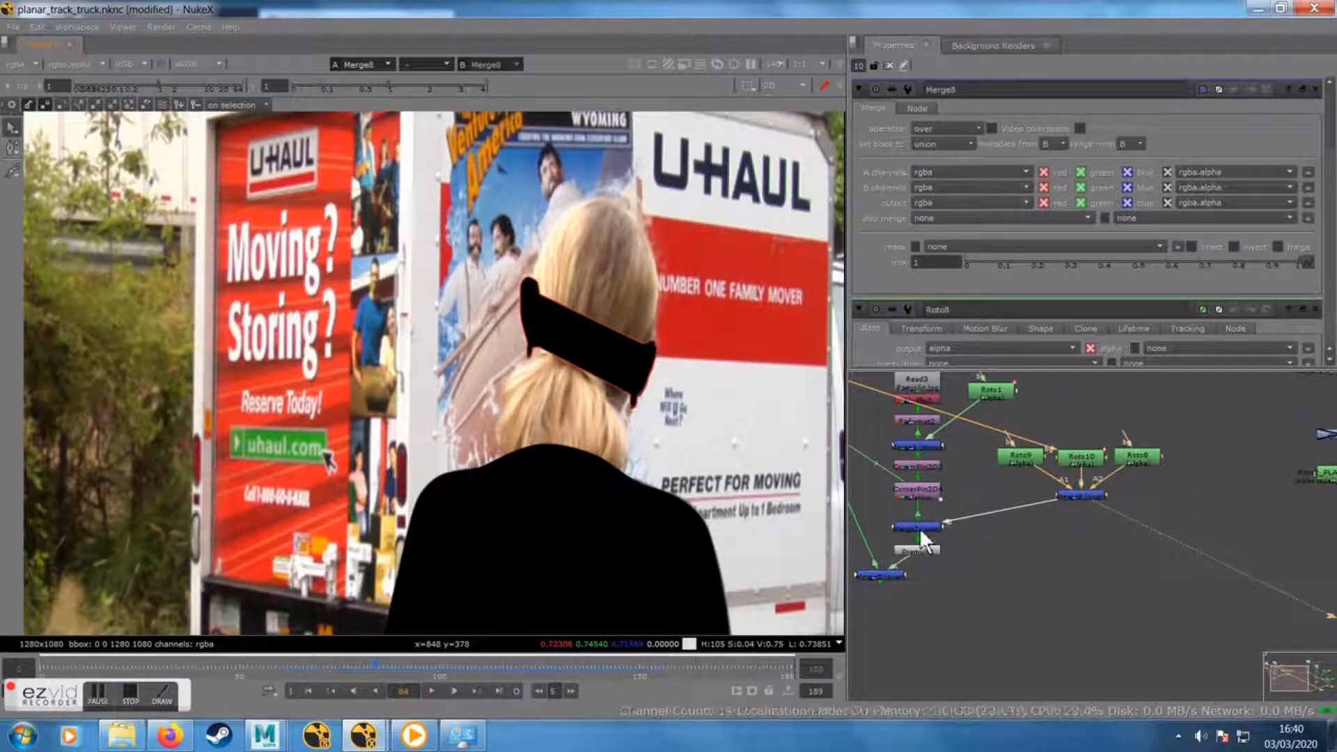
Set the operation of Merge7 to stencil and view its output
{"action": "left_click_drag", "start_coordinate": [980, 555], "coordinate": [1061, 609]}
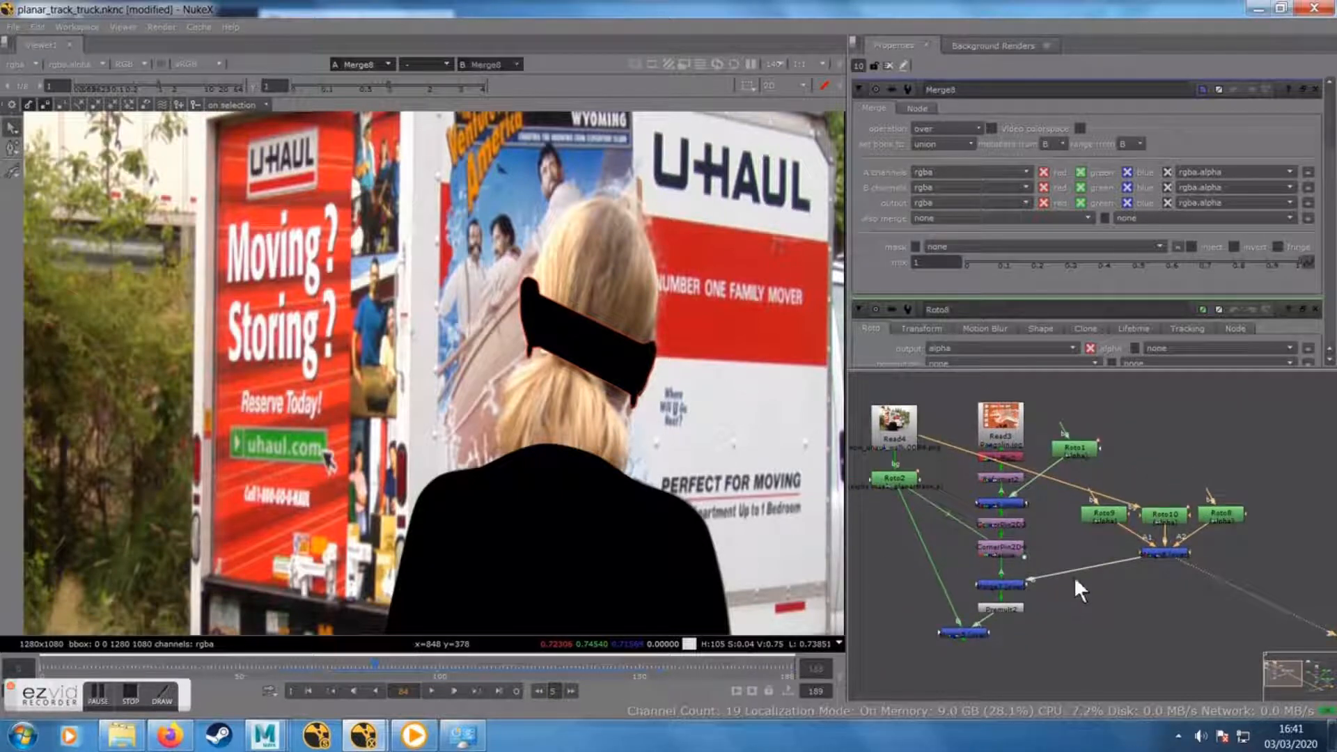
{"action": "double_click", "coordinate": [1001, 586]}
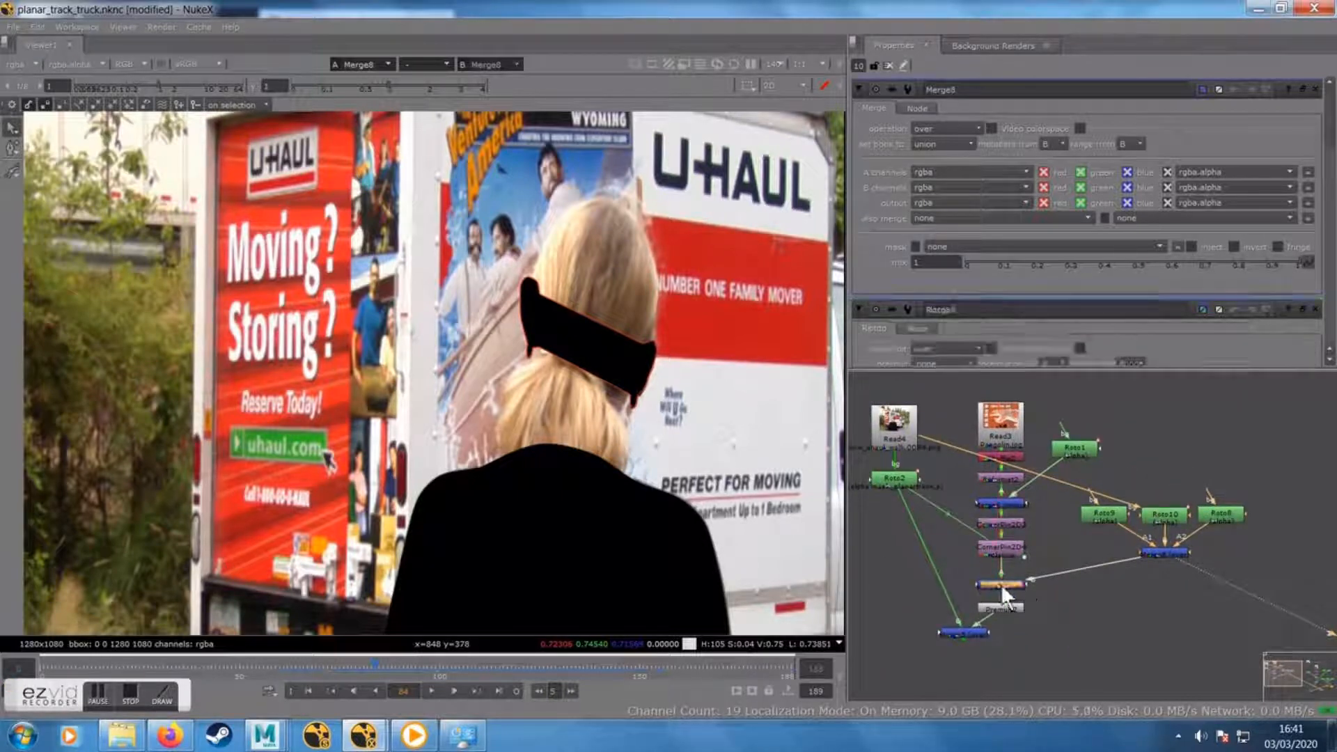
{"action": "left_click", "coordinate": [923, 127]}
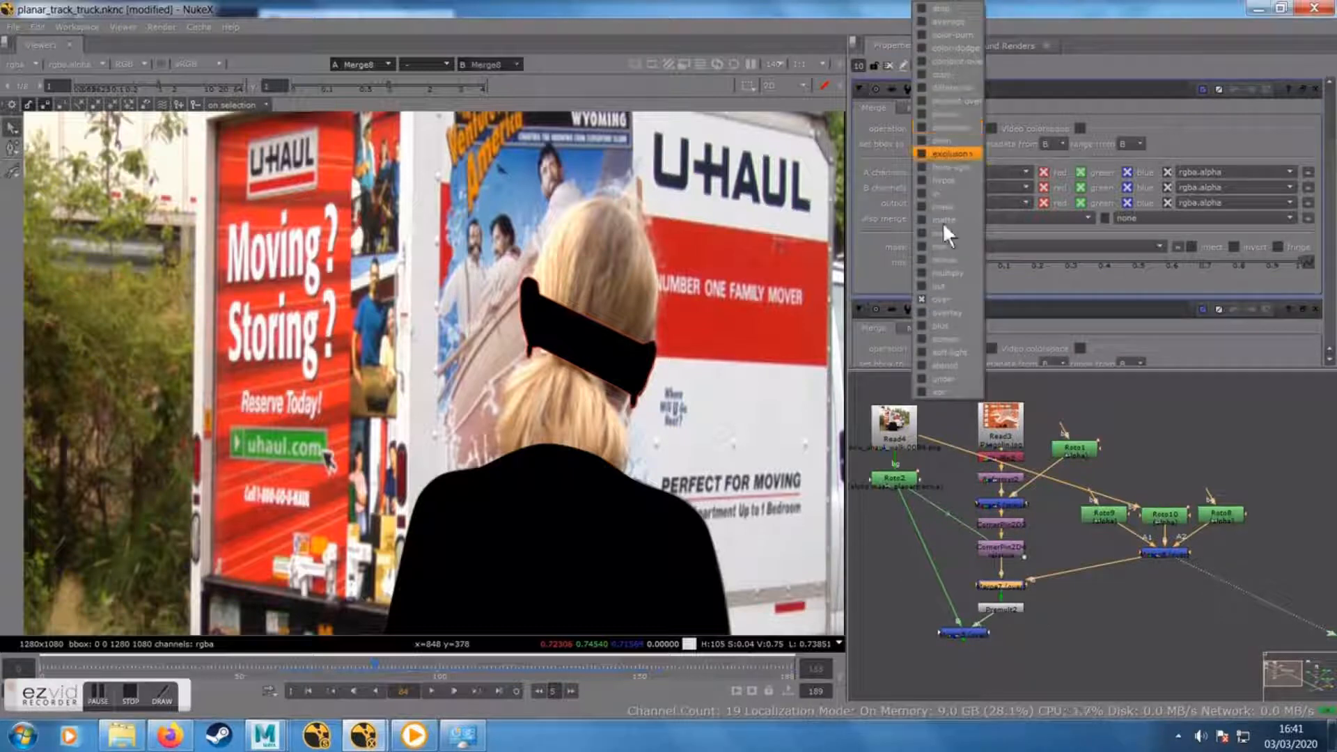
{"action": "left_click", "coordinate": [940, 365]}
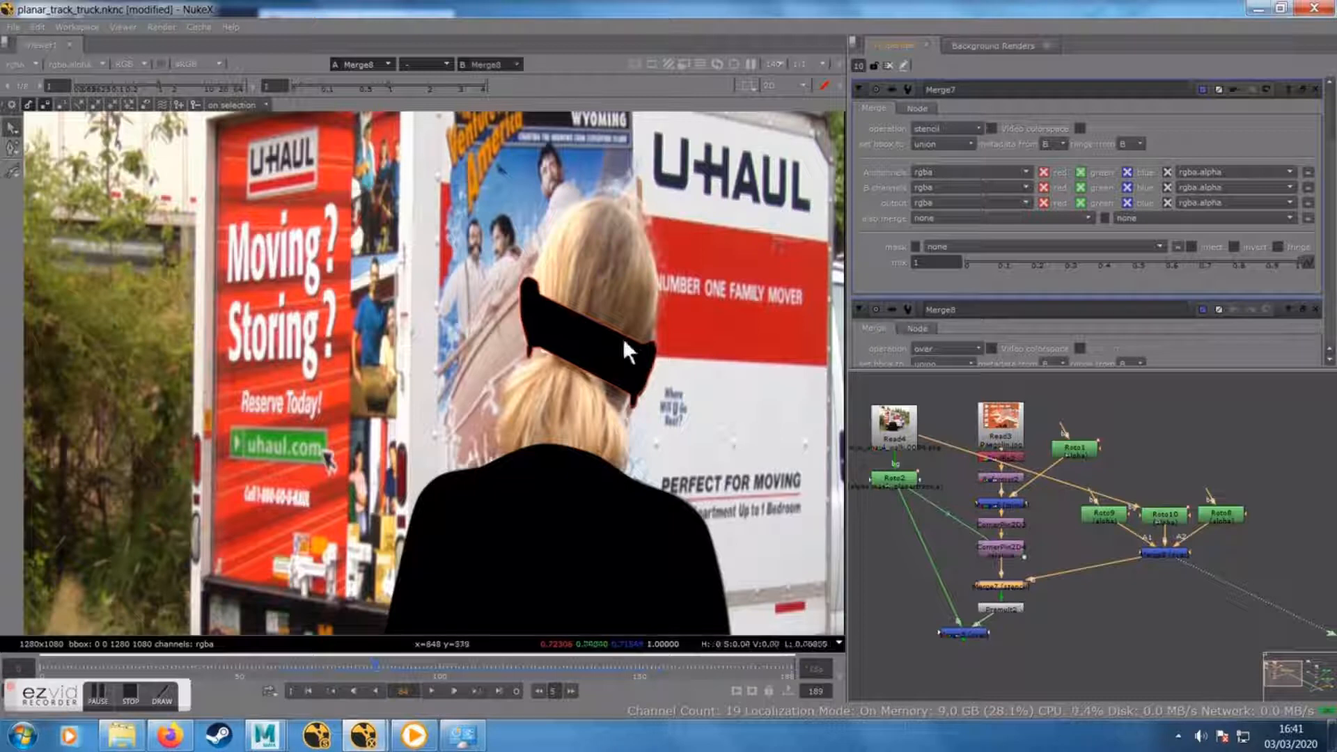
{"action": "key", "text": "1"}
{"action": "scroll", "coordinate": [614, 371], "scroll_direction": "down", "scroll_amount": 2}
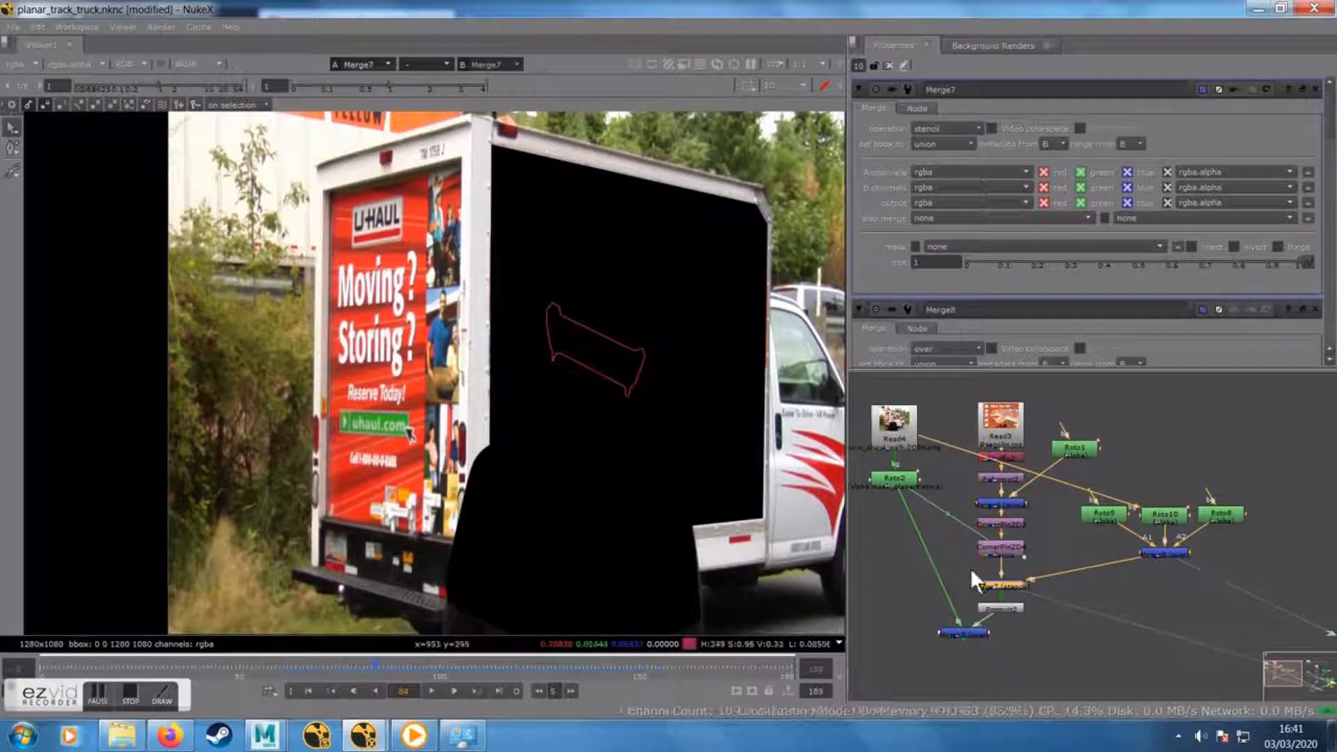
Compare the Merge7 output with the pinned poster from CornerPin2D4 across the whole truck side
{"action": "scroll", "coordinate": [688, 411], "scroll_direction": "down", "scroll_amount": 2}
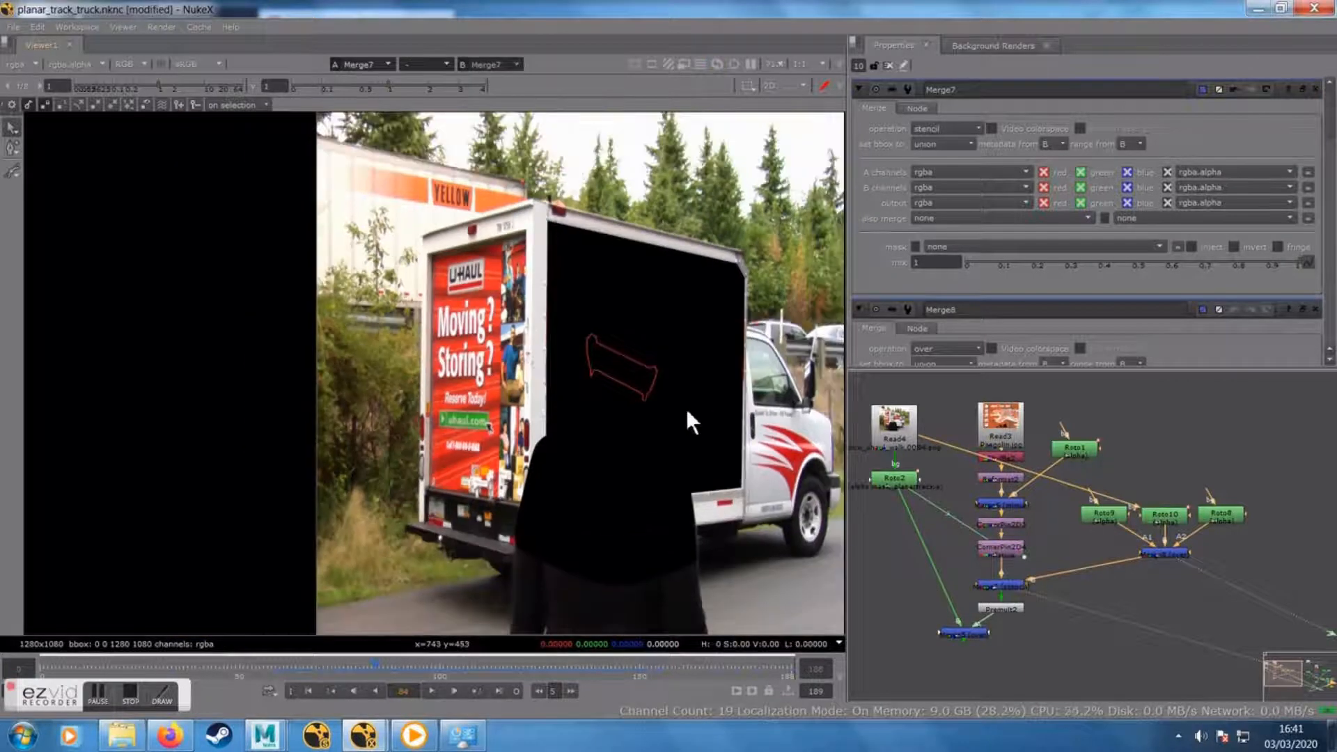
{"action": "scroll", "coordinate": [687, 408], "scroll_direction": "up", "scroll_amount": 1}
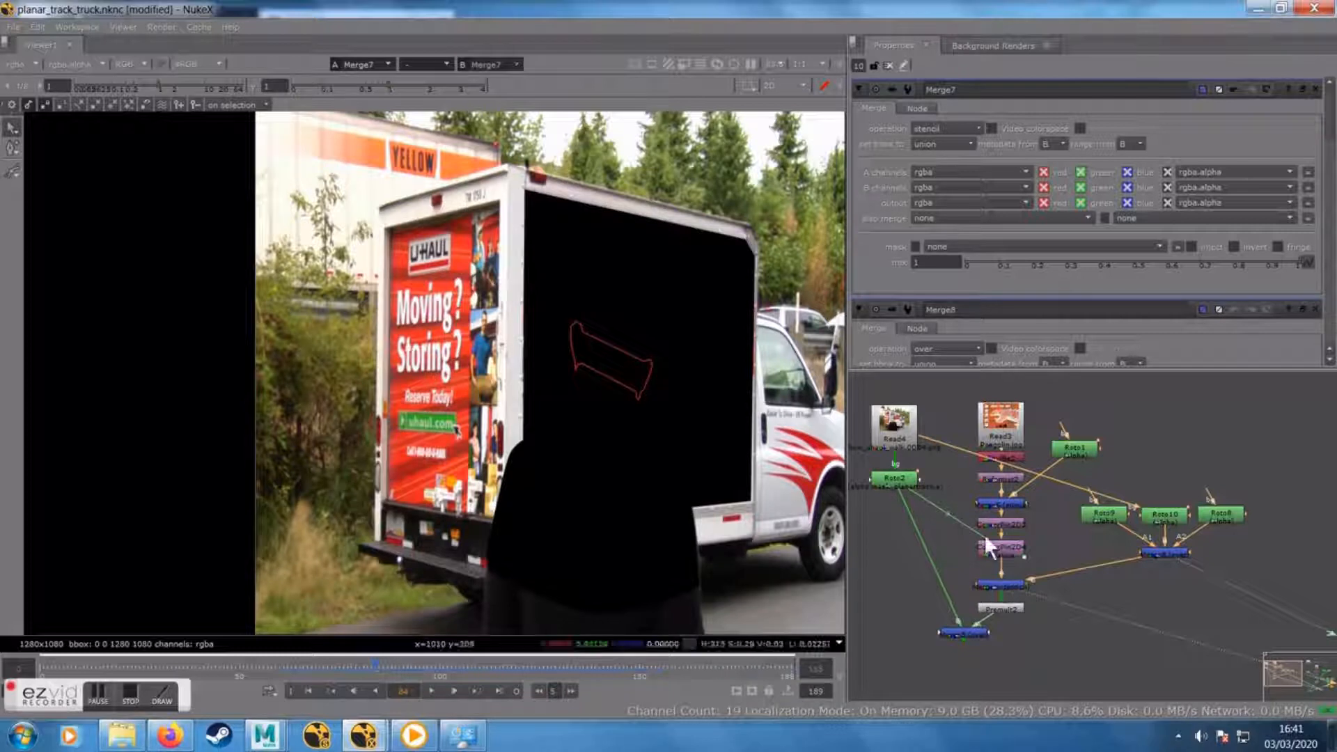
{"action": "left_click_drag", "start_coordinate": [689, 453], "coordinate": [591, 456]}
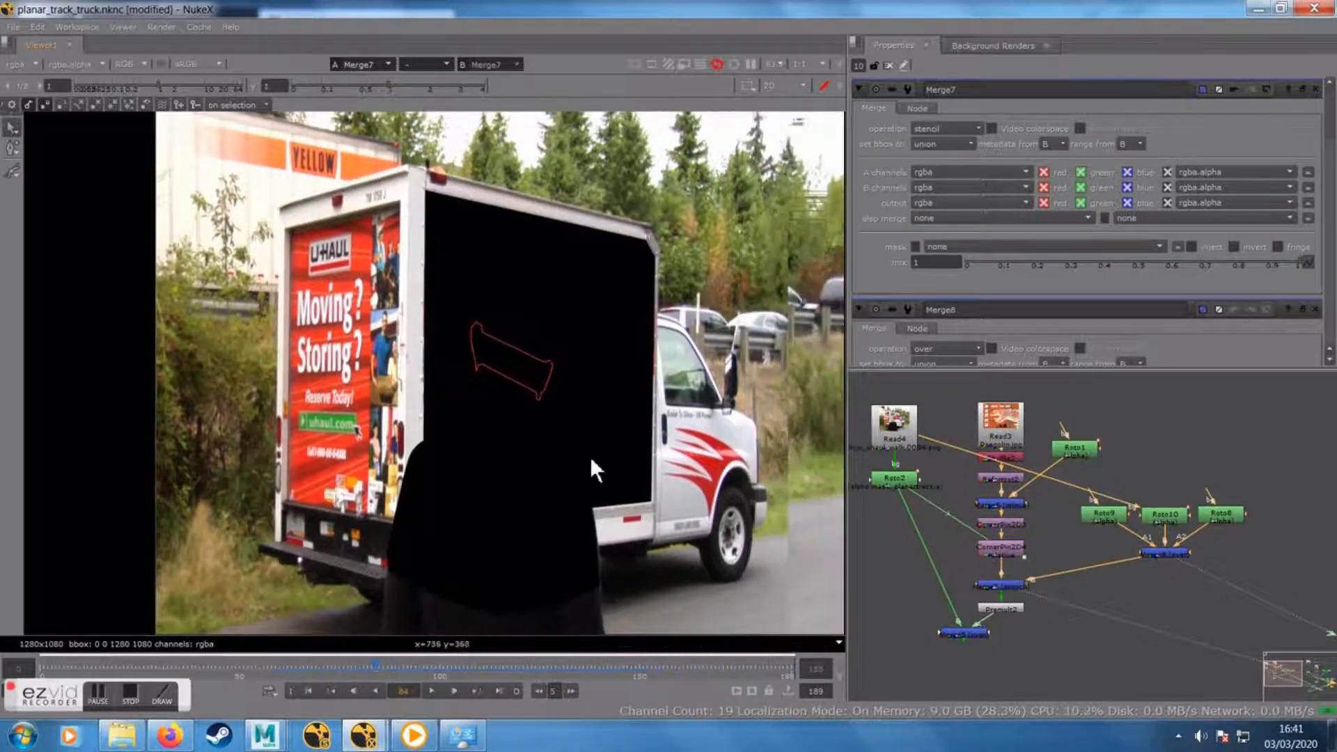
{"action": "left_click", "coordinate": [997, 551]}
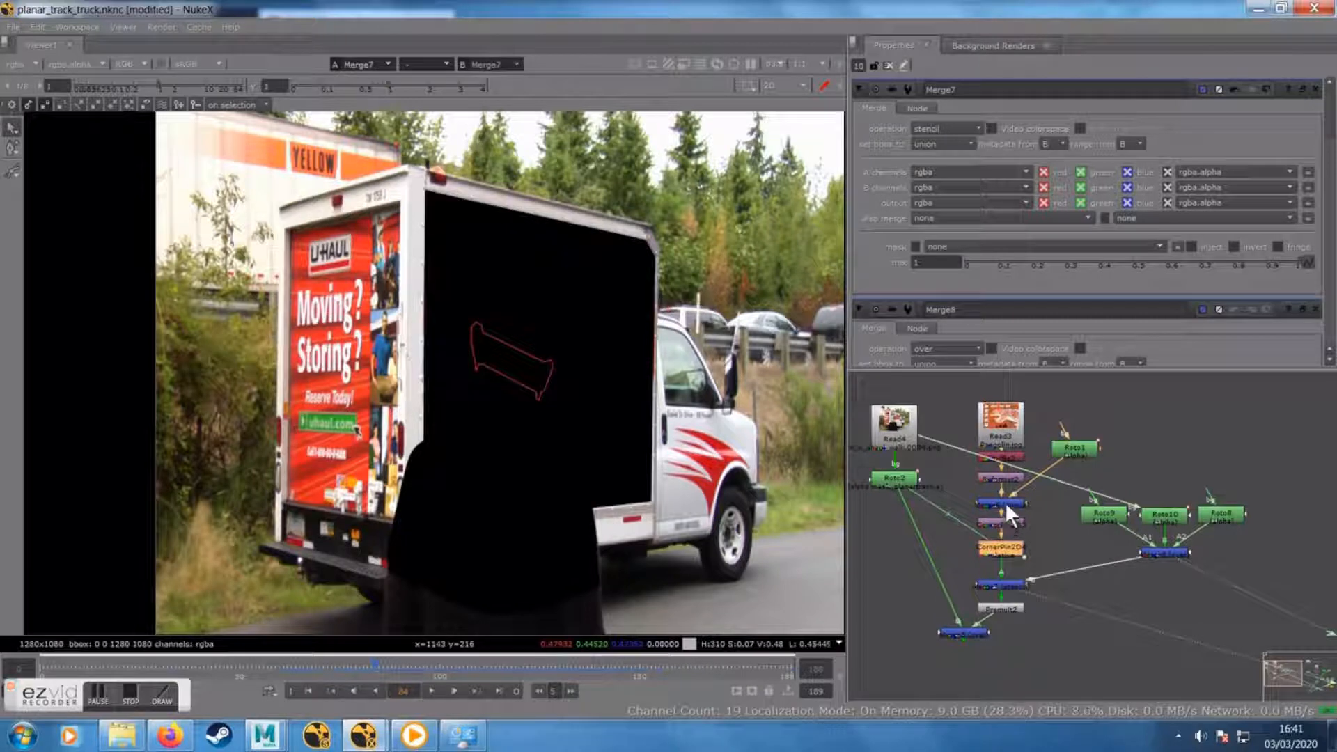
{"action": "left_click", "coordinate": [1001, 585]}
{"action": "left_click", "coordinate": [1003, 549]}
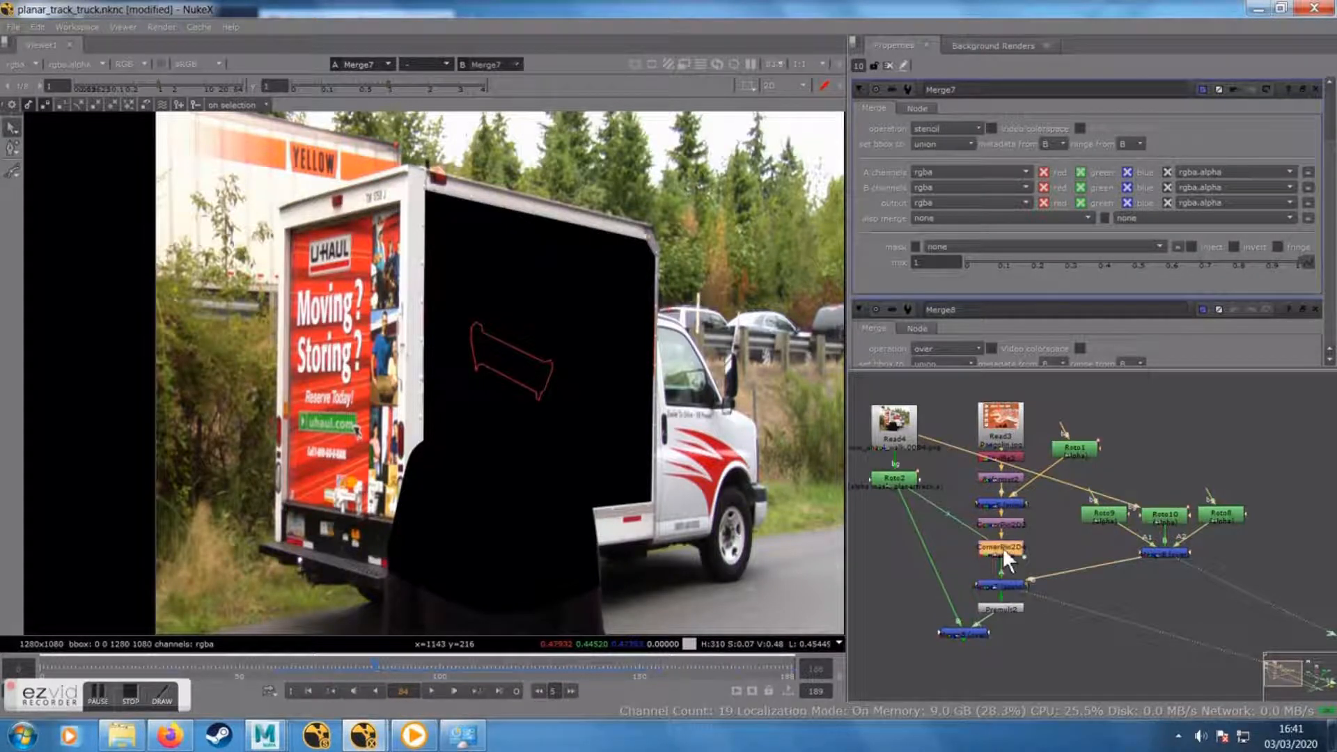
{"action": "key", "text": "1"}
{"action": "left_click", "coordinate": [1136, 651]}
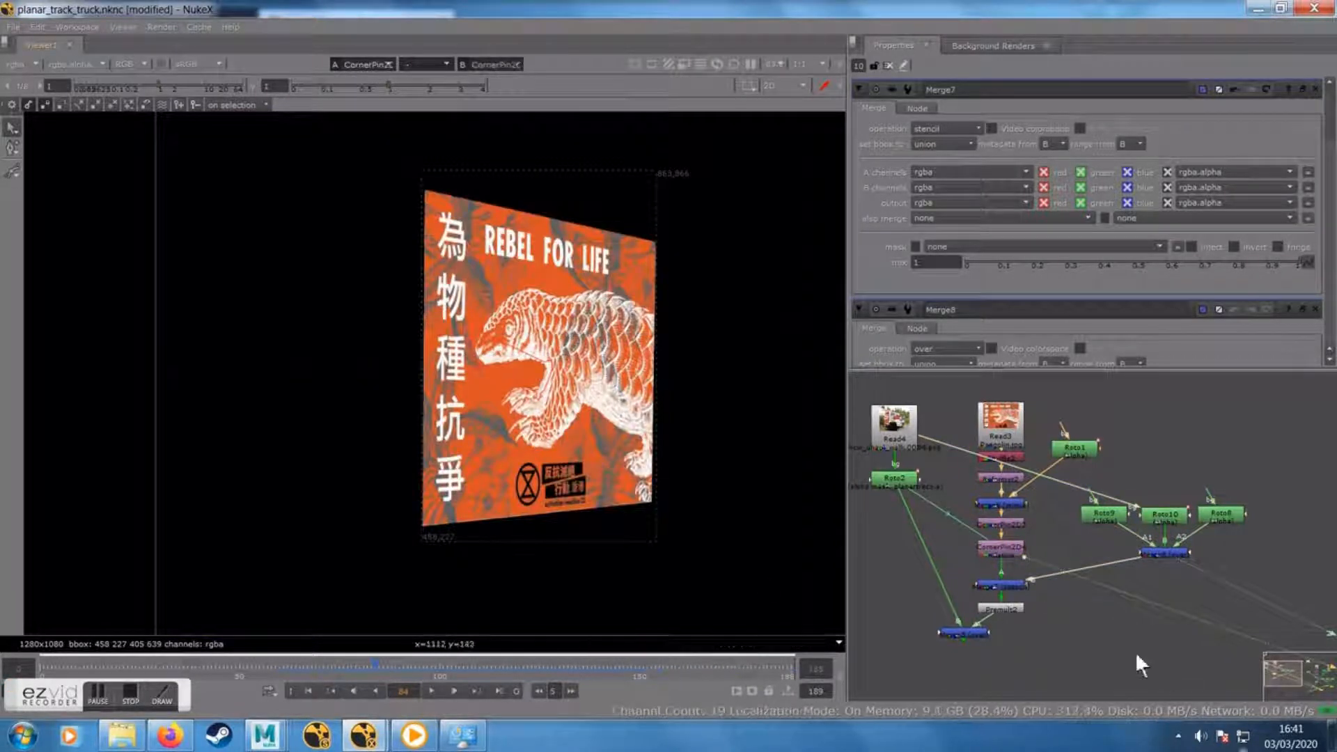
{"action": "left_click", "coordinate": [1005, 583]}
{"action": "key", "text": "1"}
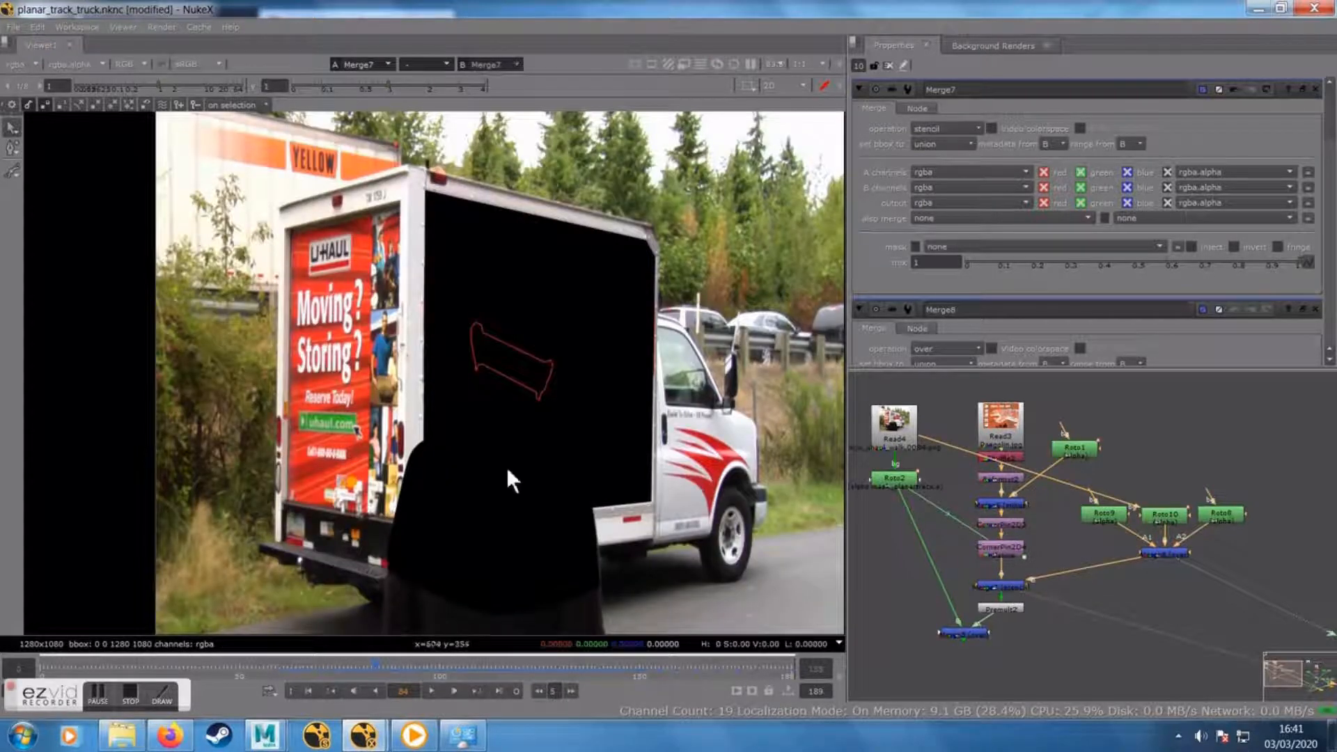
Nudge Merge7 in the node graph and view the final Merge5 composite at frame 84
{"action": "left_click_drag", "start_coordinate": [998, 583], "coordinate": [996, 579]}
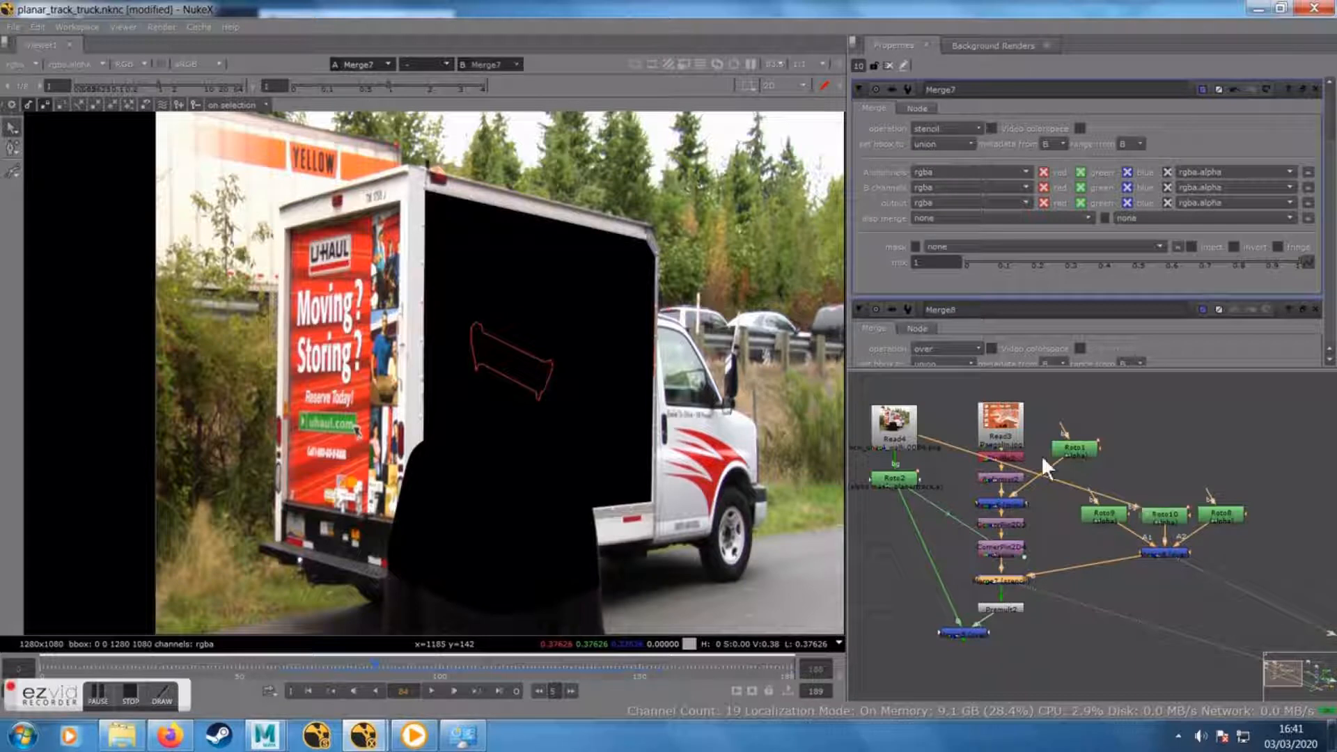
{"action": "scroll", "coordinate": [1117, 516], "scroll_direction": "up", "scroll_amount": 3}
{"action": "left_click_drag", "start_coordinate": [1141, 502], "coordinate": [1144, 479]}
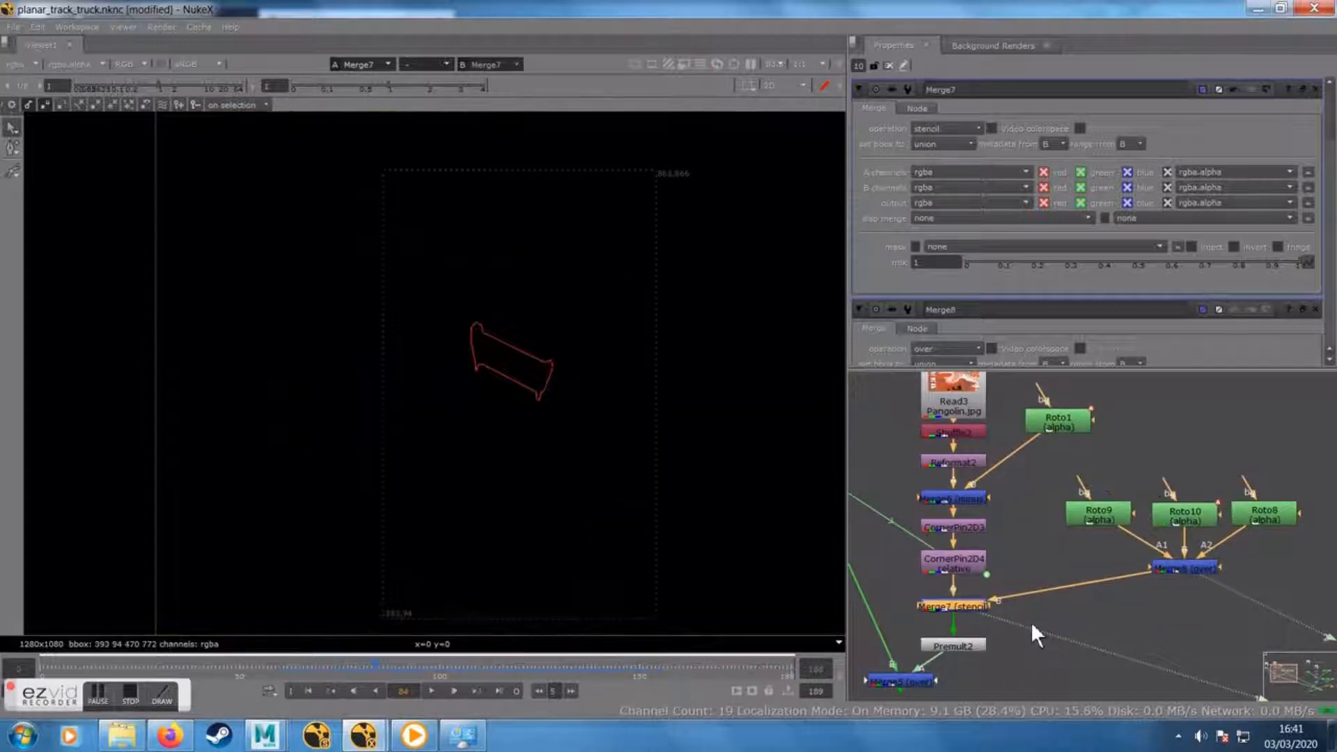
{"action": "left_click_drag", "start_coordinate": [1030, 622], "coordinate": [1099, 599]}
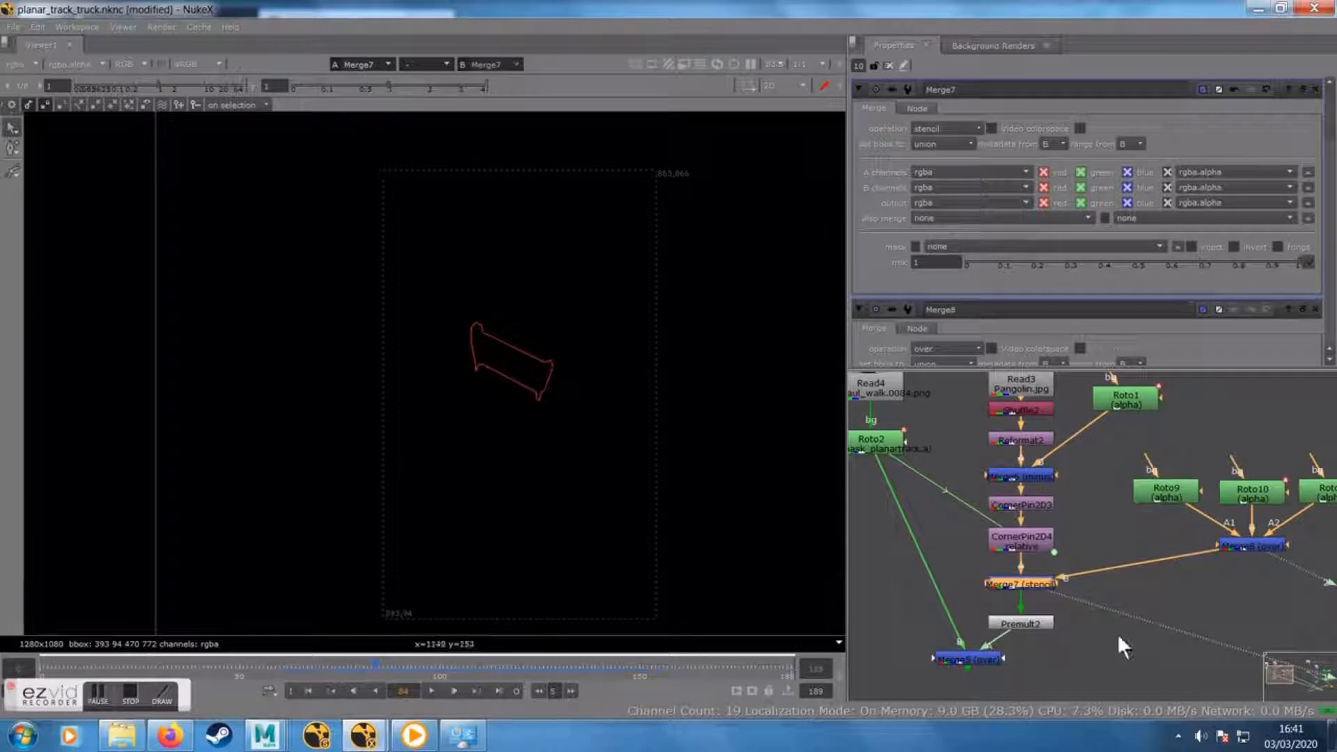
{"action": "left_click", "coordinate": [975, 655]}
{"action": "key", "text": "1"}
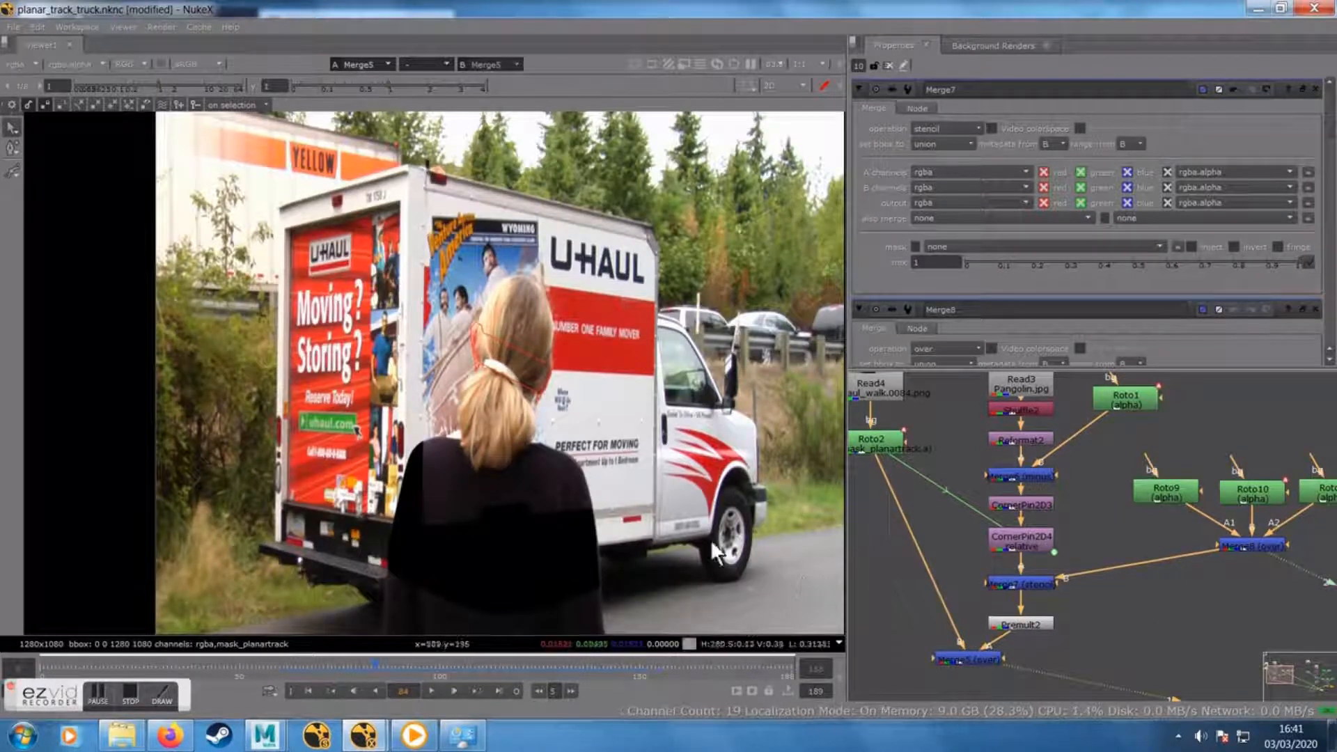
{"action": "scroll", "coordinate": [1053, 598], "scroll_direction": "down", "scroll_amount": 1}
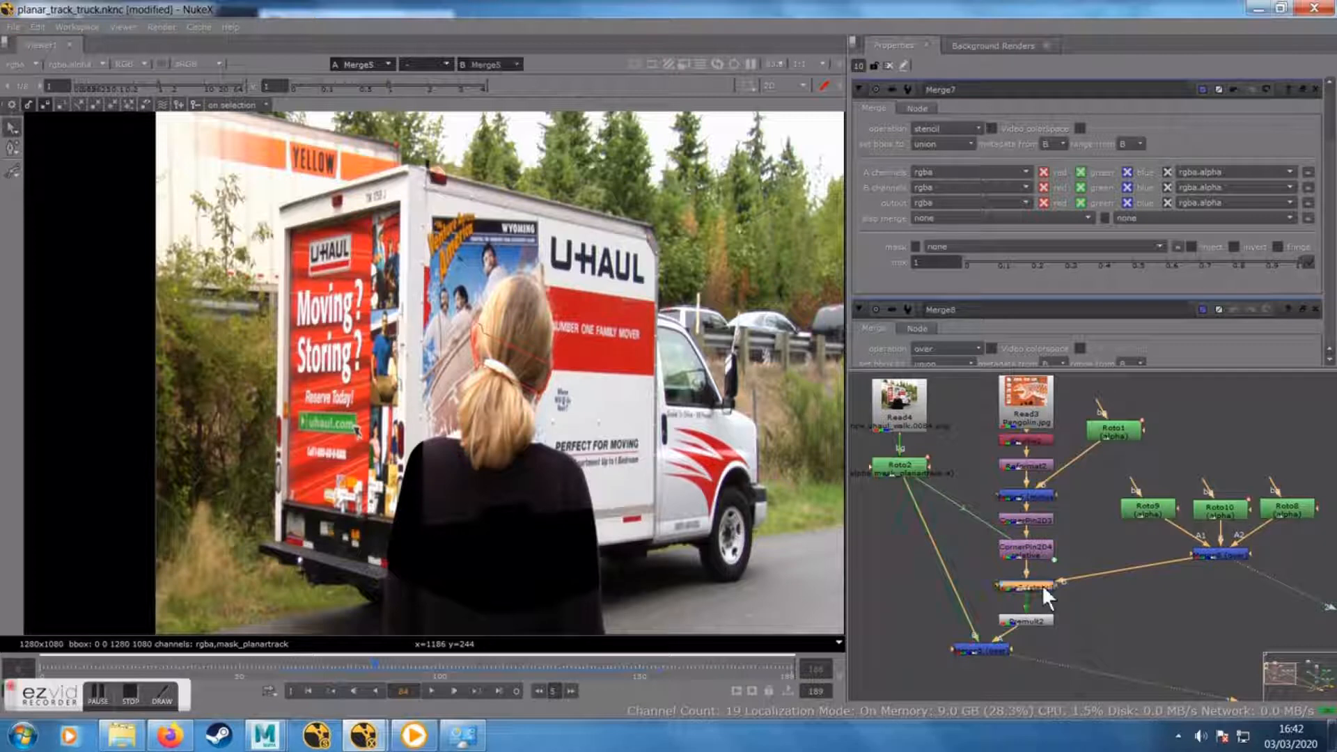
Examine the alpha channel of Merge7 and compare it with the alpha of CornerPin2D4
{"action": "left_click", "coordinate": [1038, 587]}
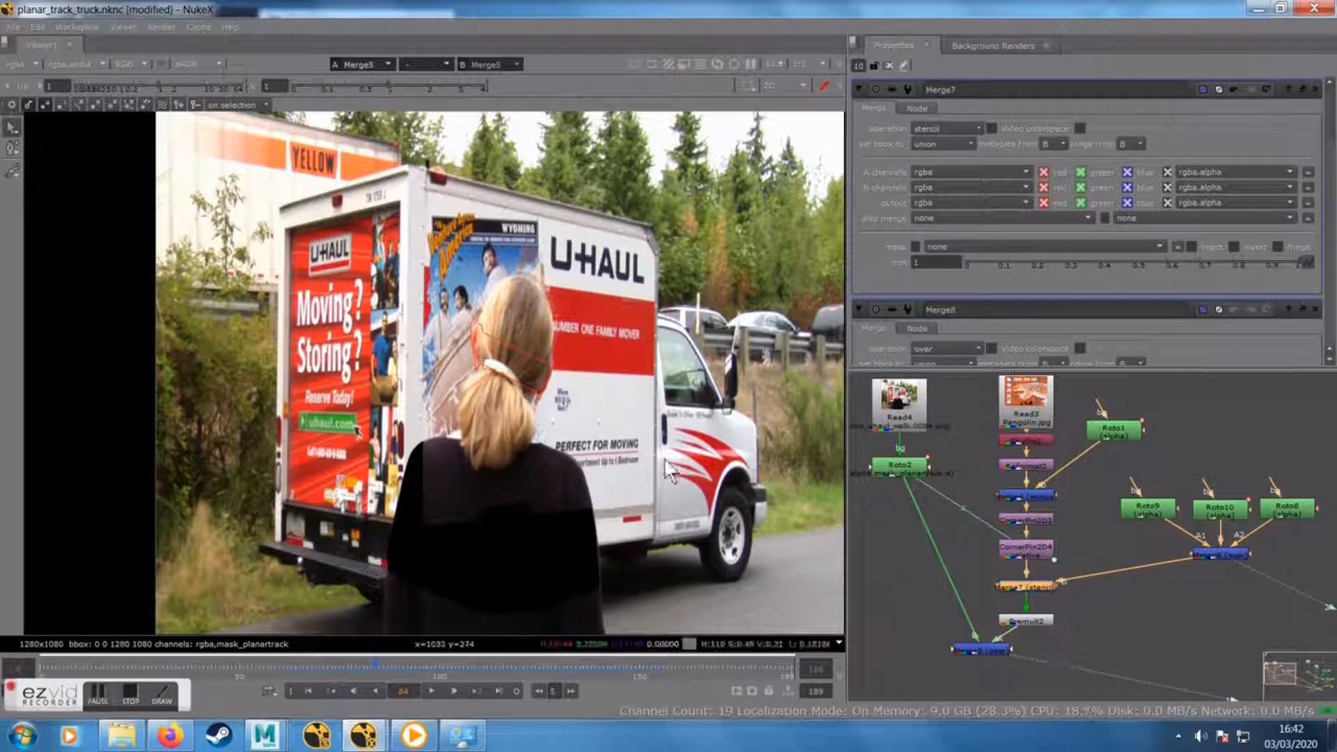
{"action": "key", "text": "1"}
{"action": "key", "text": "a"}
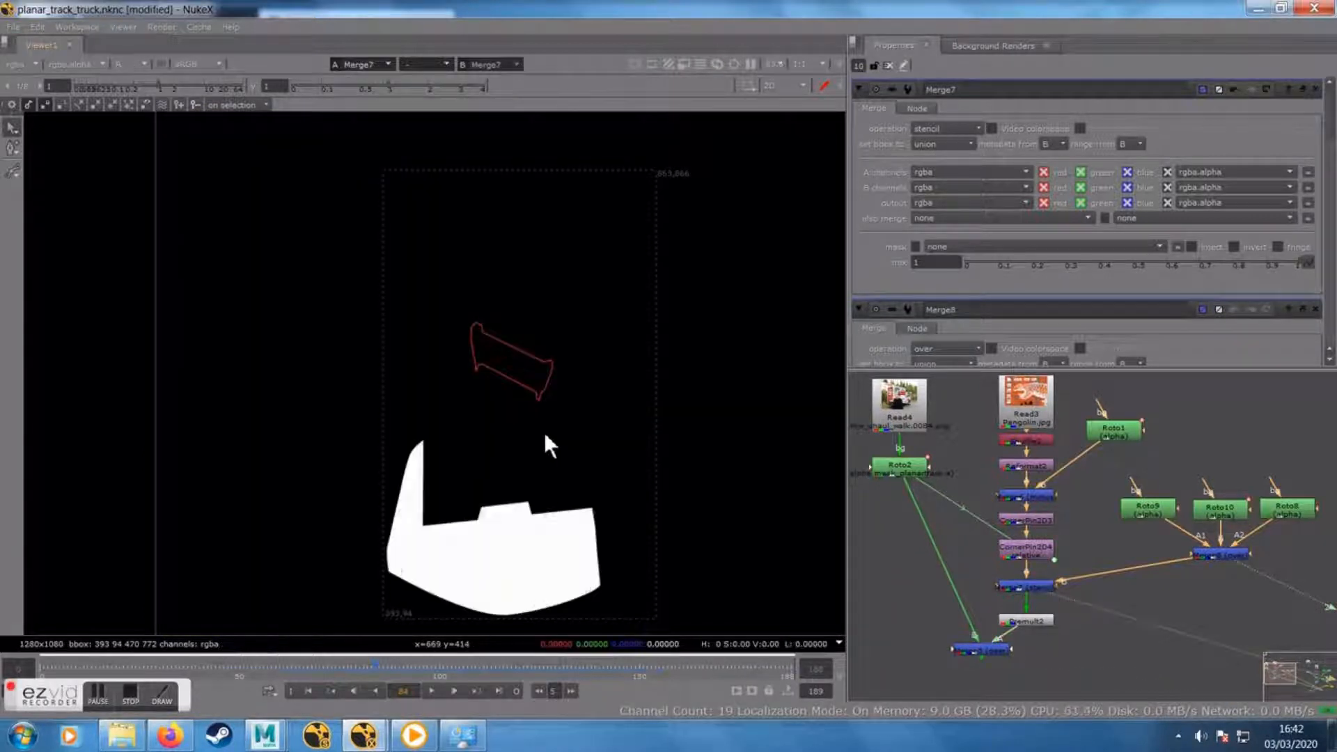
{"action": "left_click", "coordinate": [1038, 587]}
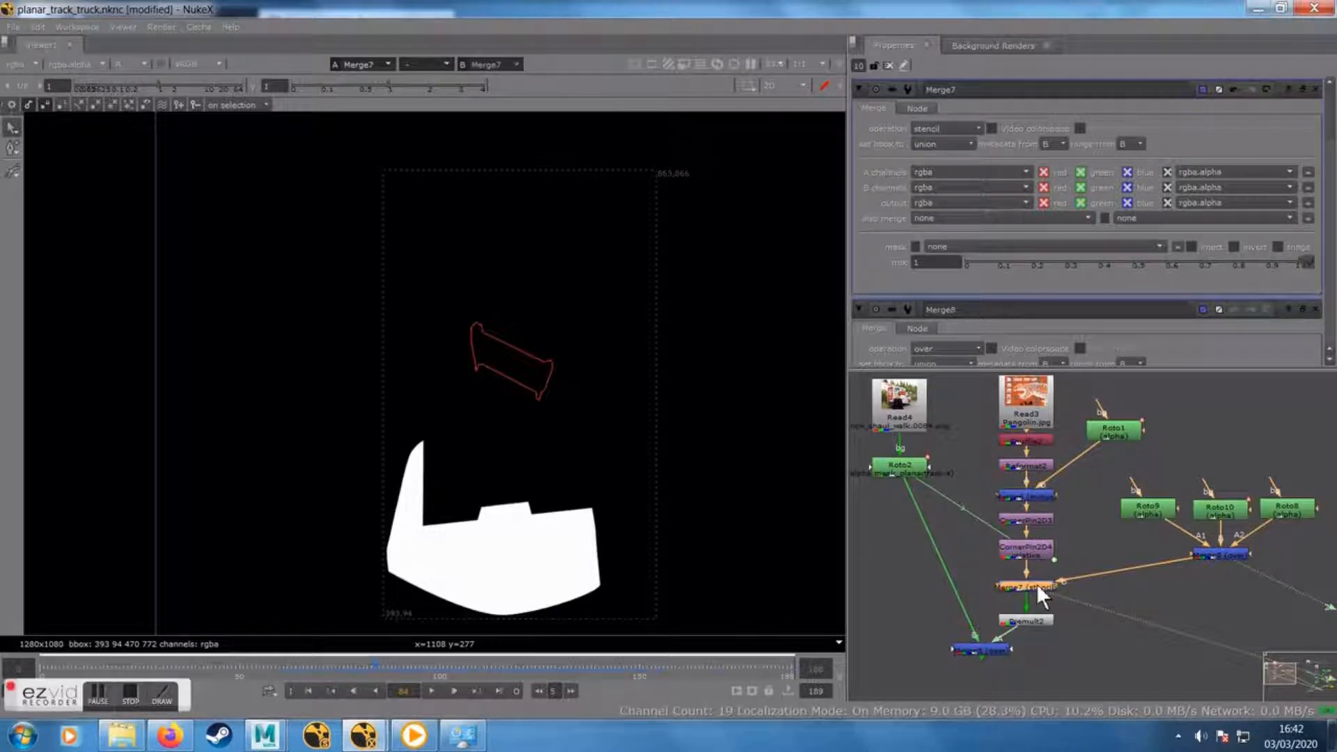
{"action": "left_click", "coordinate": [1030, 543]}
{"action": "key", "text": "1"}
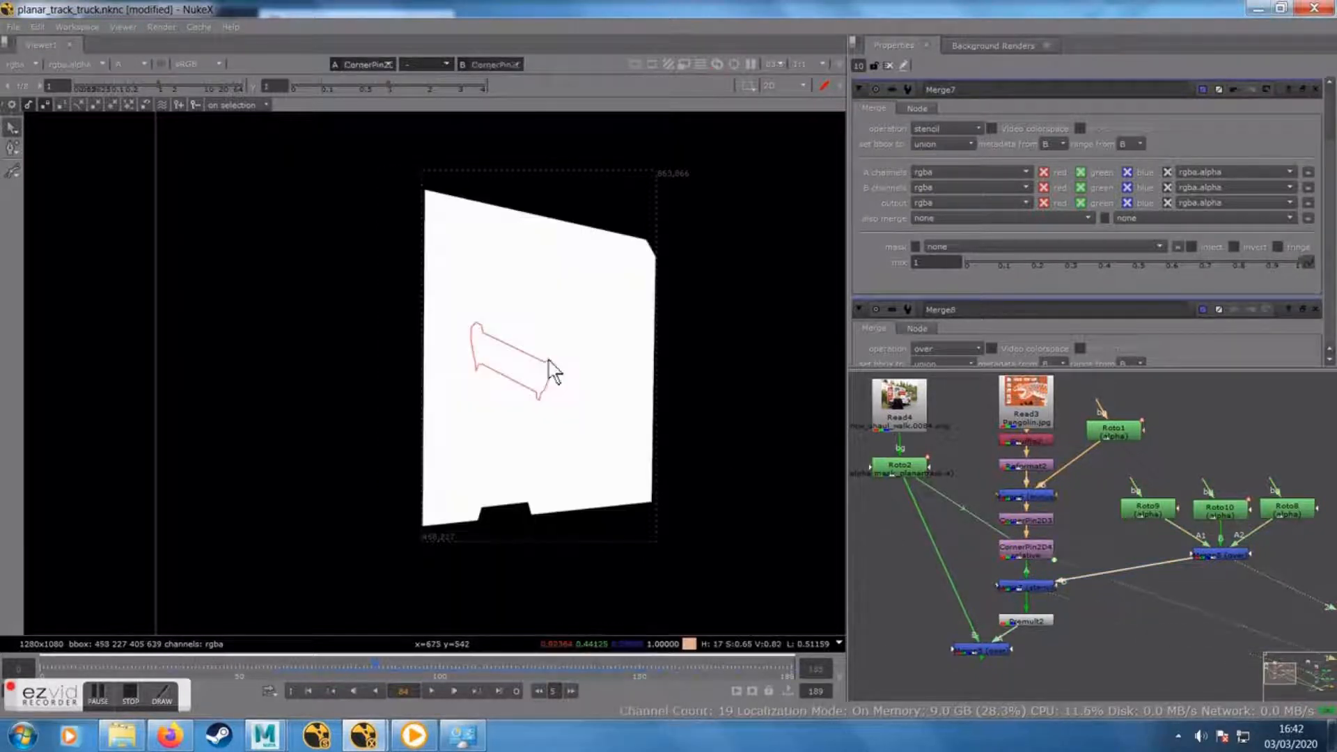
Display the alpha of Merge7 and set its operation to minus to cut the woman's matte out of the poster
{"action": "left_click", "coordinate": [1042, 588]}
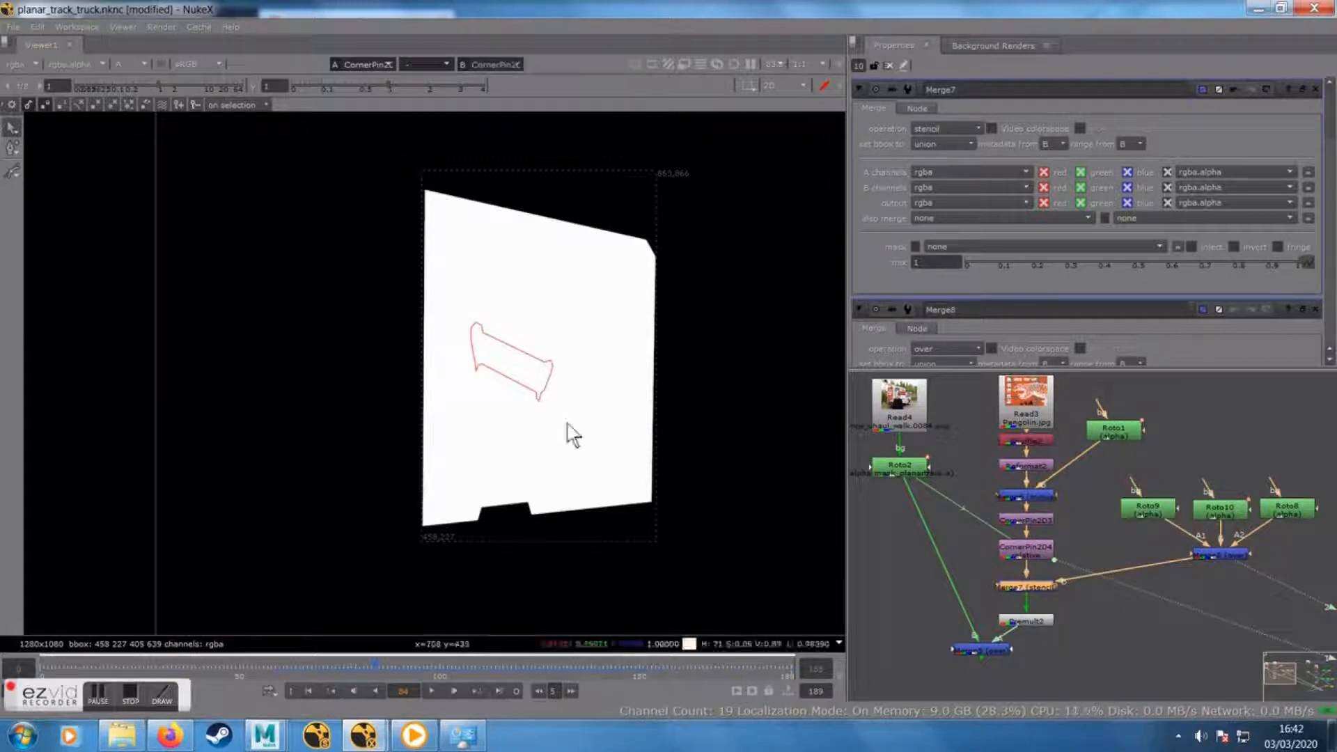
{"action": "key", "text": "1"}
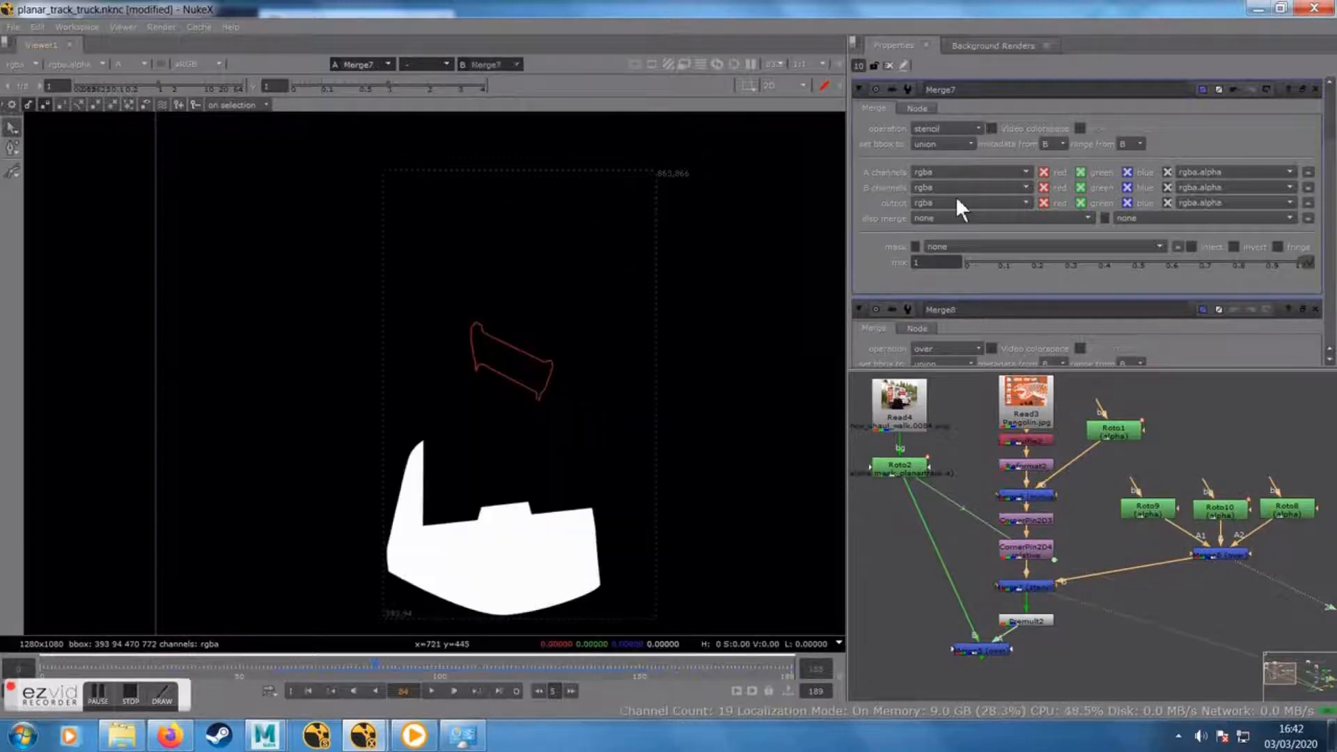
{"action": "left_click", "coordinate": [933, 130]}
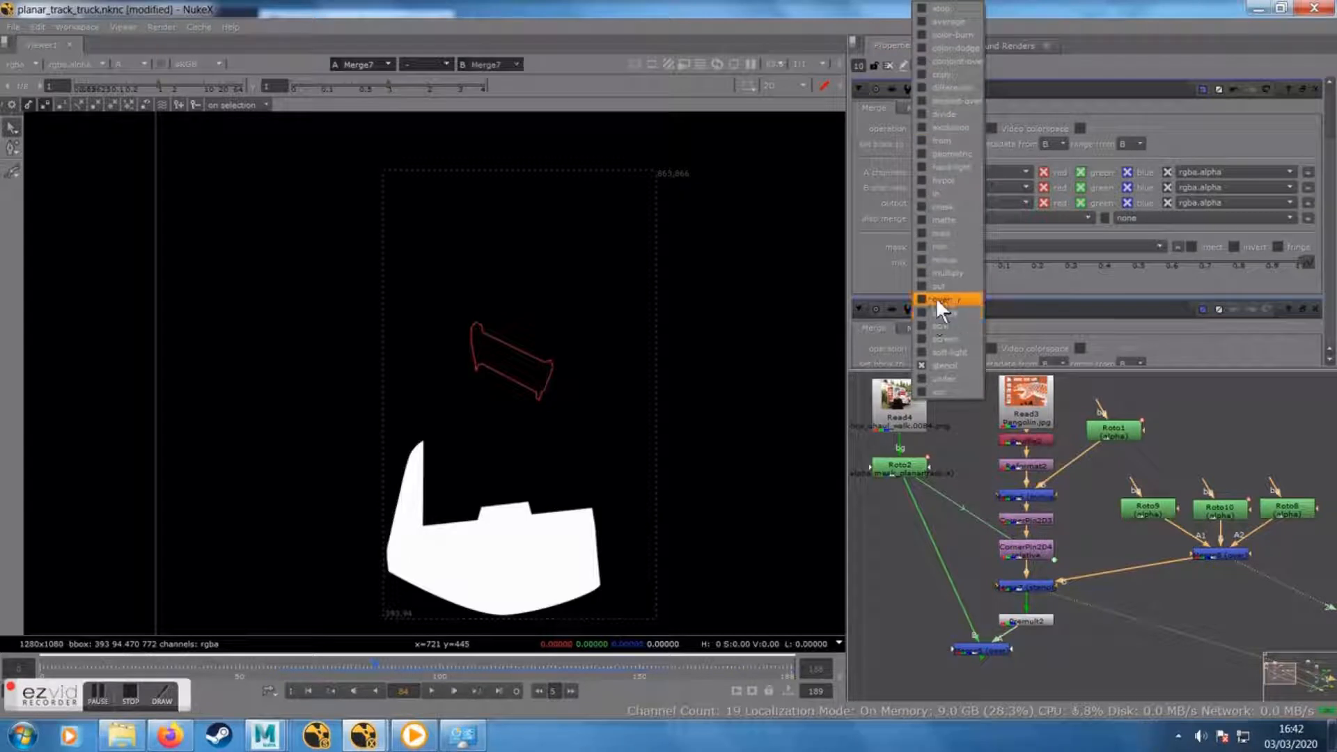
{"action": "left_click", "coordinate": [946, 259]}
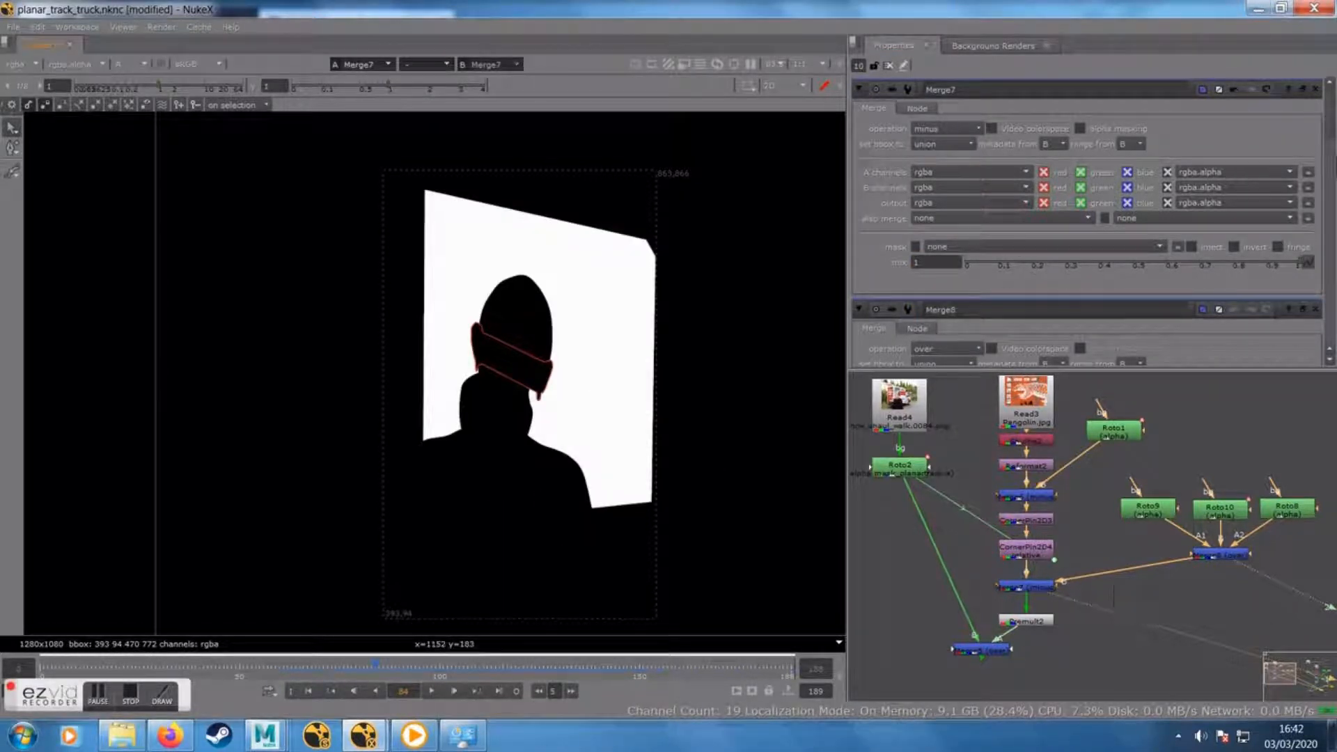
Close all open node properties and check the Merge7 alpha at frame 97
{"action": "left_click", "coordinate": [1315, 90]}
{"action": "left_click", "coordinate": [1315, 90]}
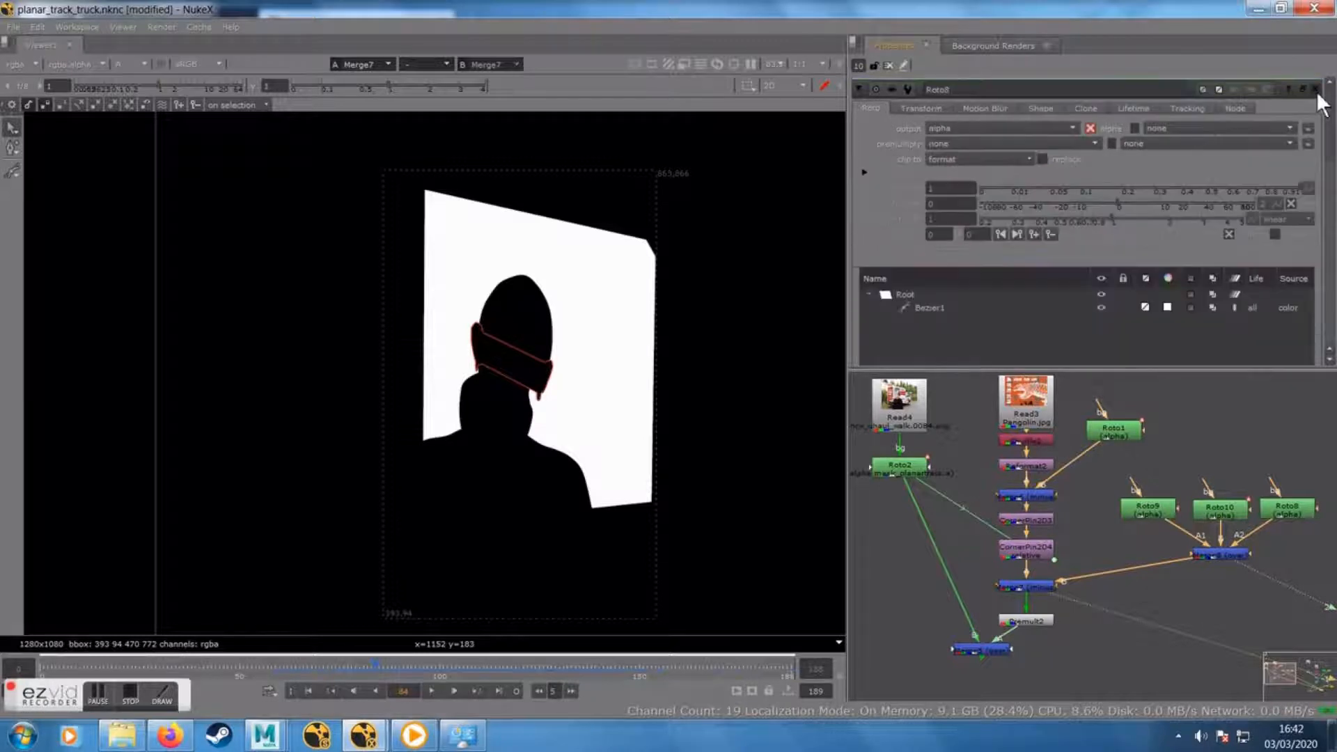
{"action": "left_click", "coordinate": [1316, 90]}
{"action": "left_click", "coordinate": [1316, 90]}
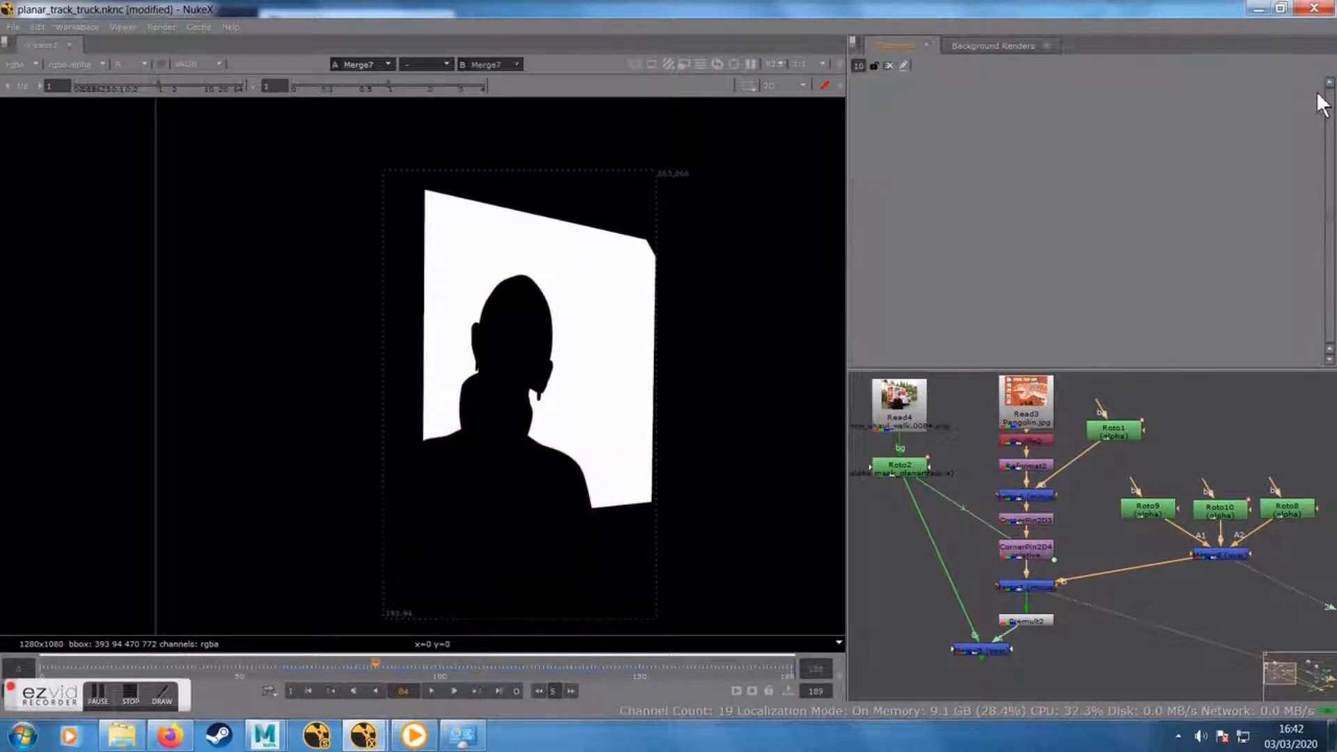
{"action": "left_click_drag", "start_coordinate": [393, 663], "coordinate": [430, 675]}
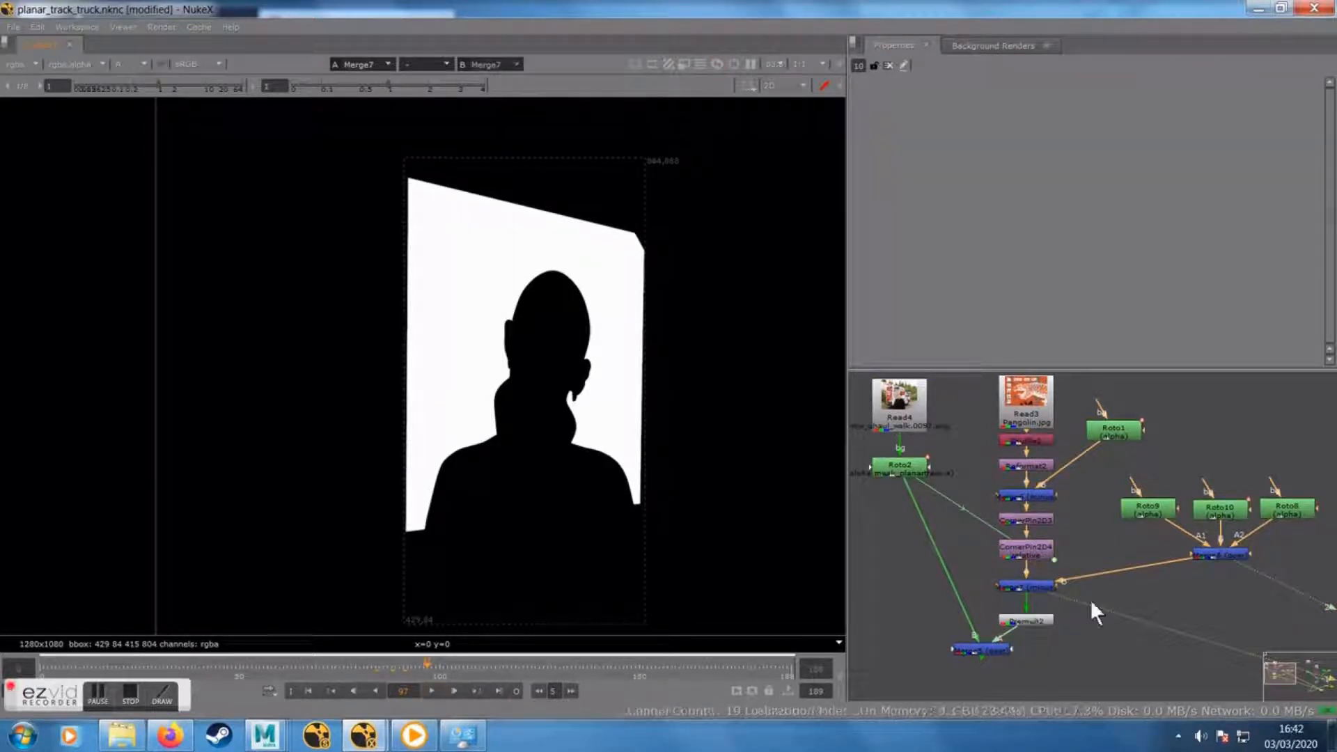
Switch the viewer back to full colour and view the final Merge5 composite
{"action": "left_click", "coordinate": [983, 649]}
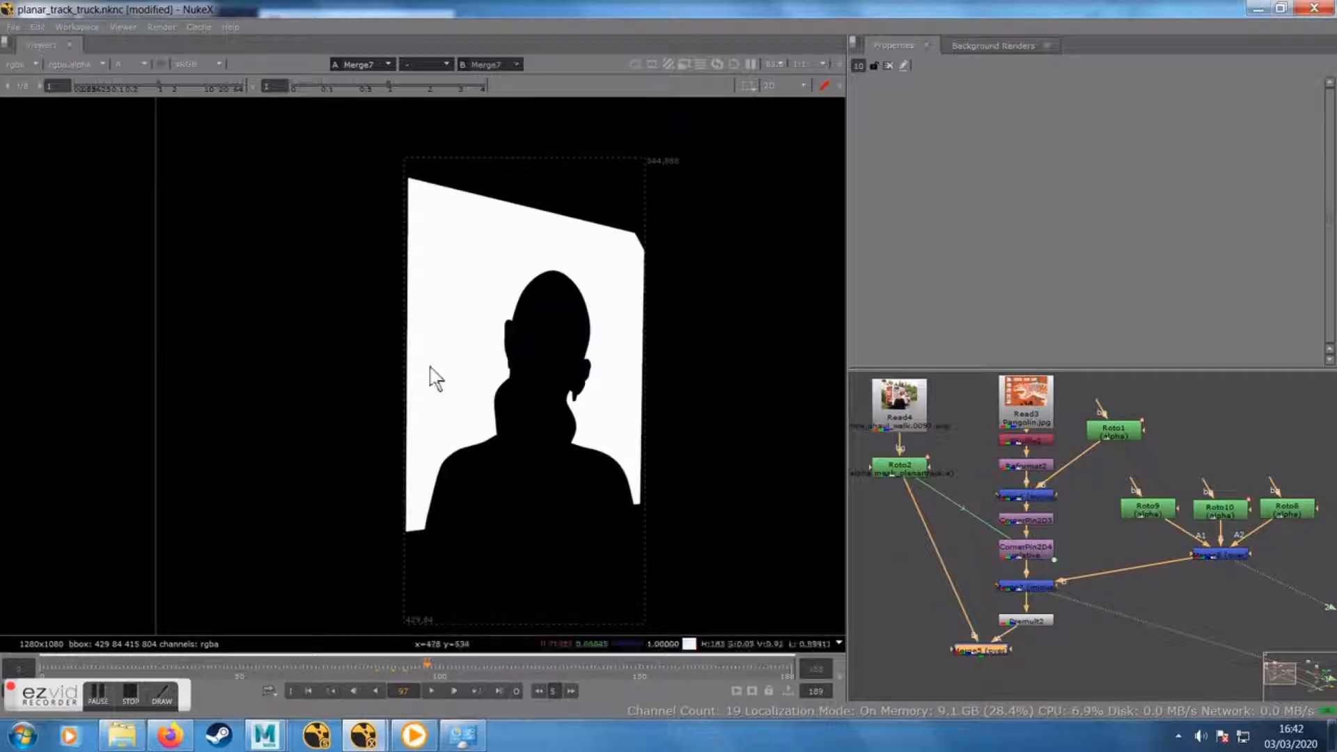
{"action": "key", "text": "a"}
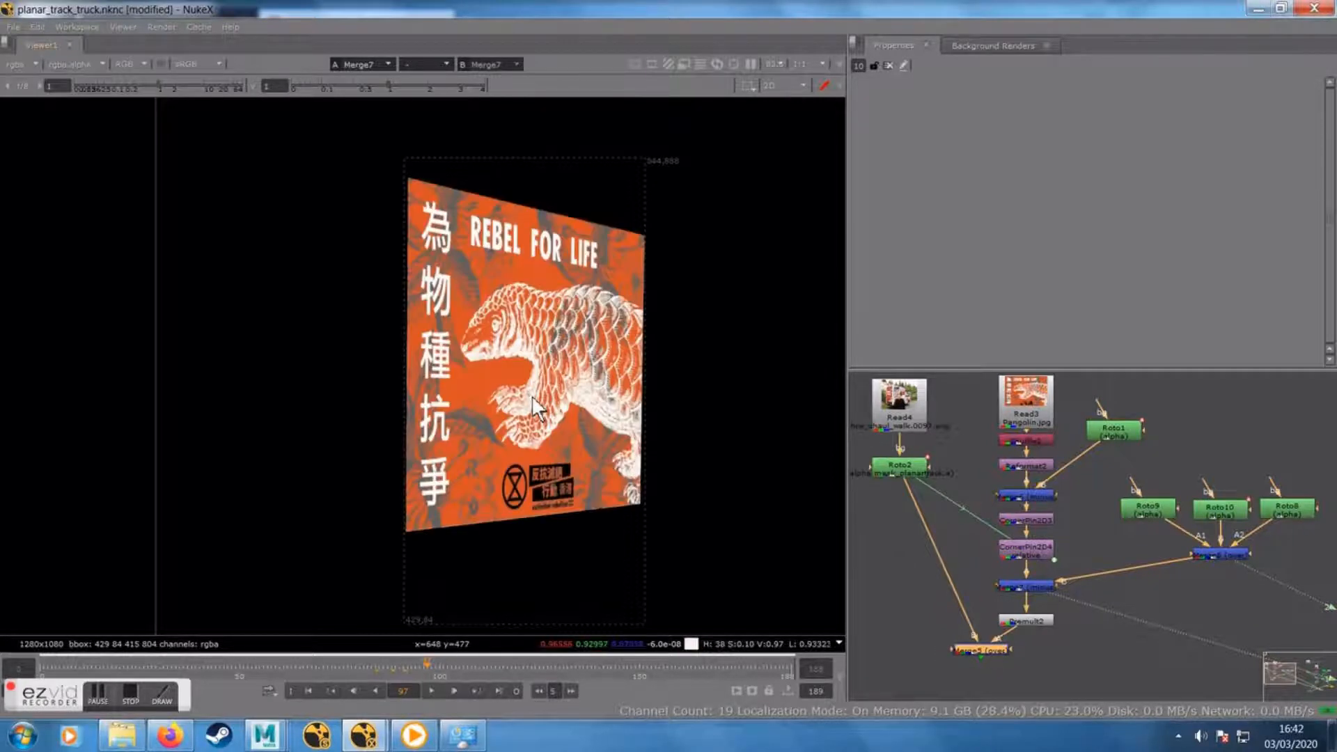
{"action": "key", "text": "1"}
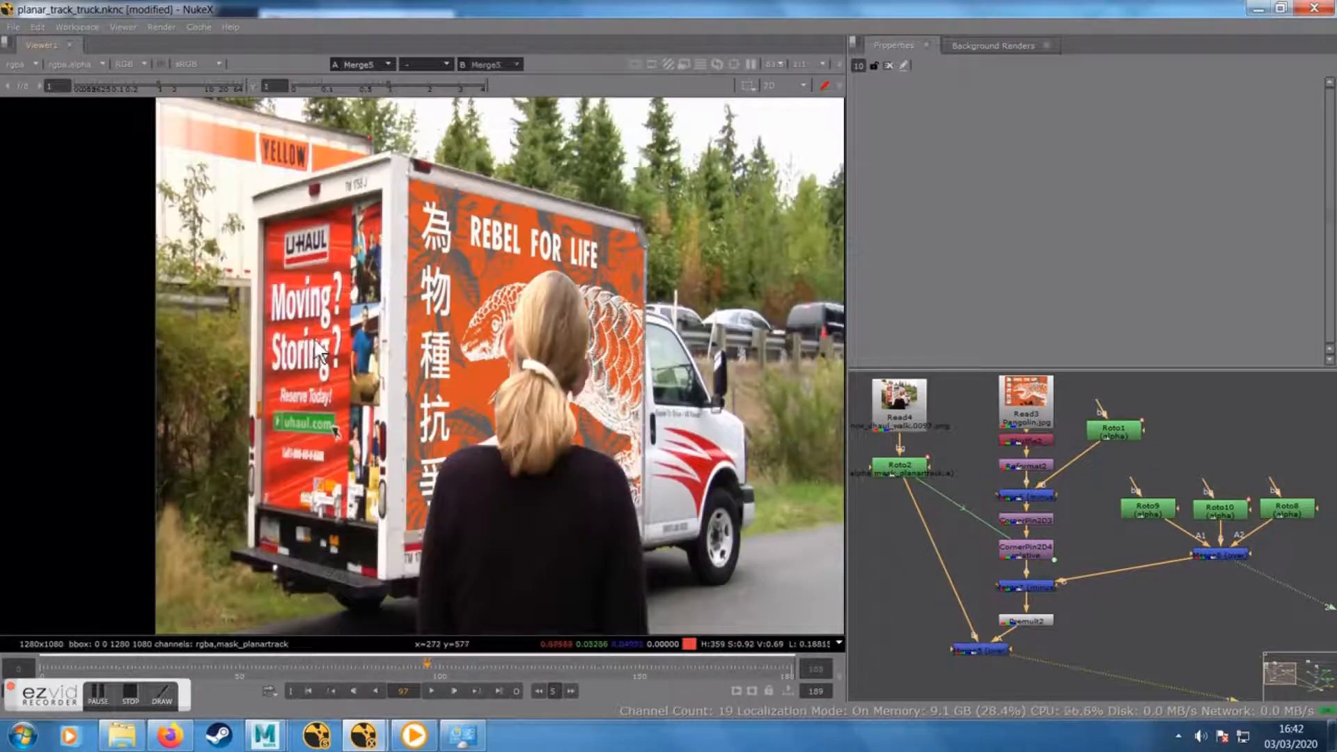
Compare the Merge7 output with Premult2 and return to the final Merge5 composite
{"action": "left_click", "coordinate": [1017, 586]}
{"action": "key", "text": "1"}
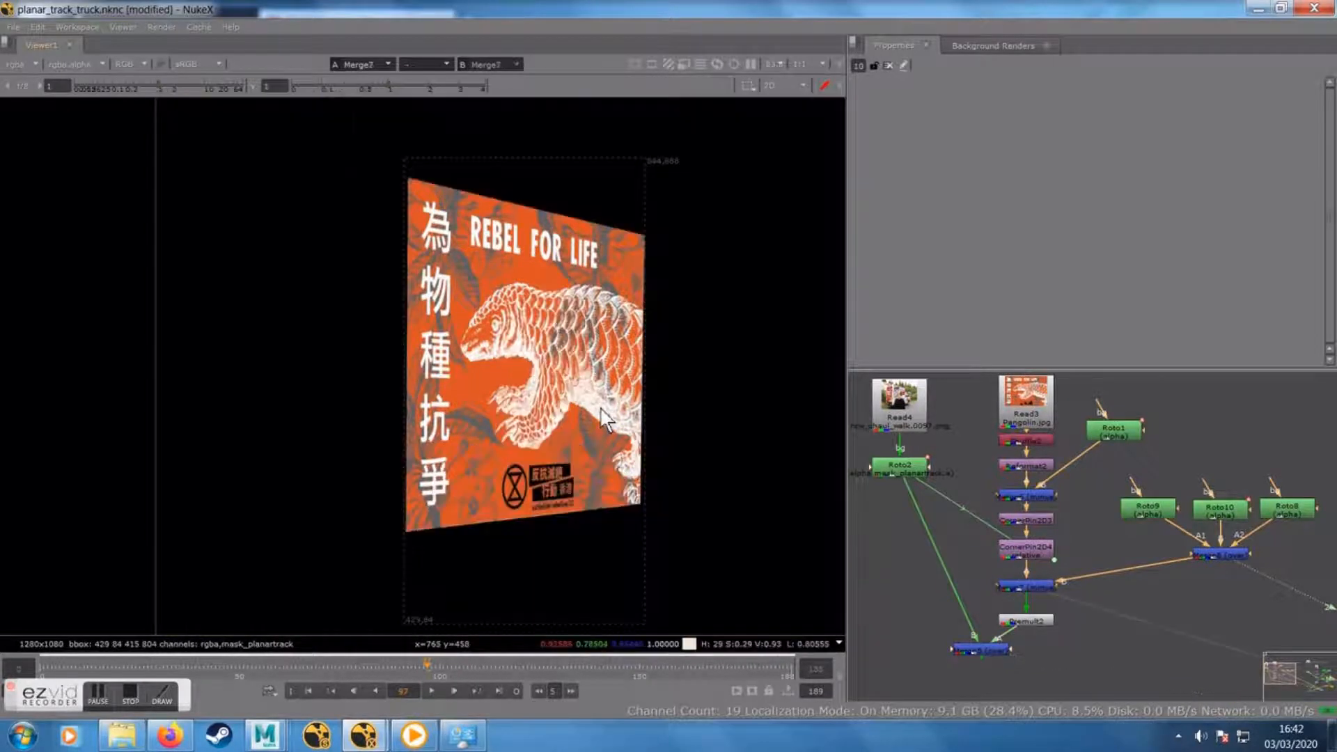
{"action": "left_click", "coordinate": [1018, 617]}
{"action": "key", "text": "1"}
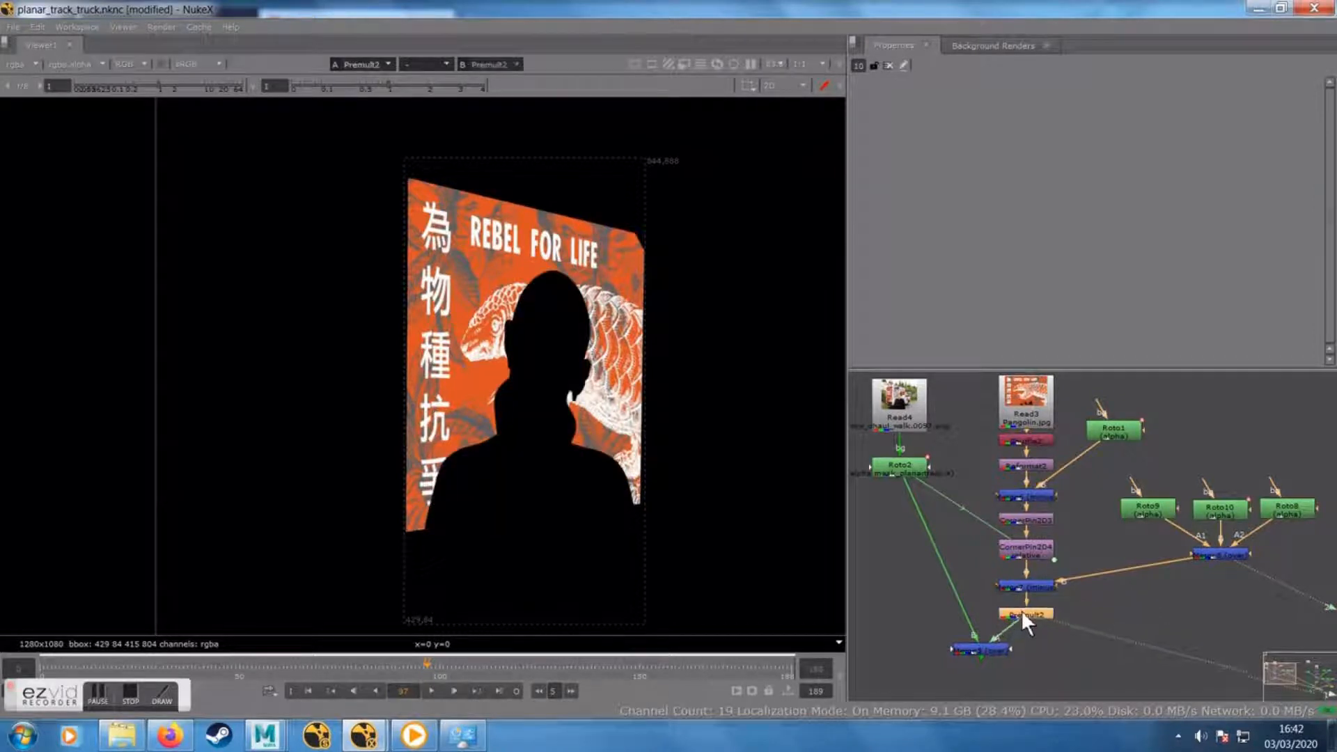
{"action": "left_click", "coordinate": [968, 652]}
{"action": "key", "text": "1"}
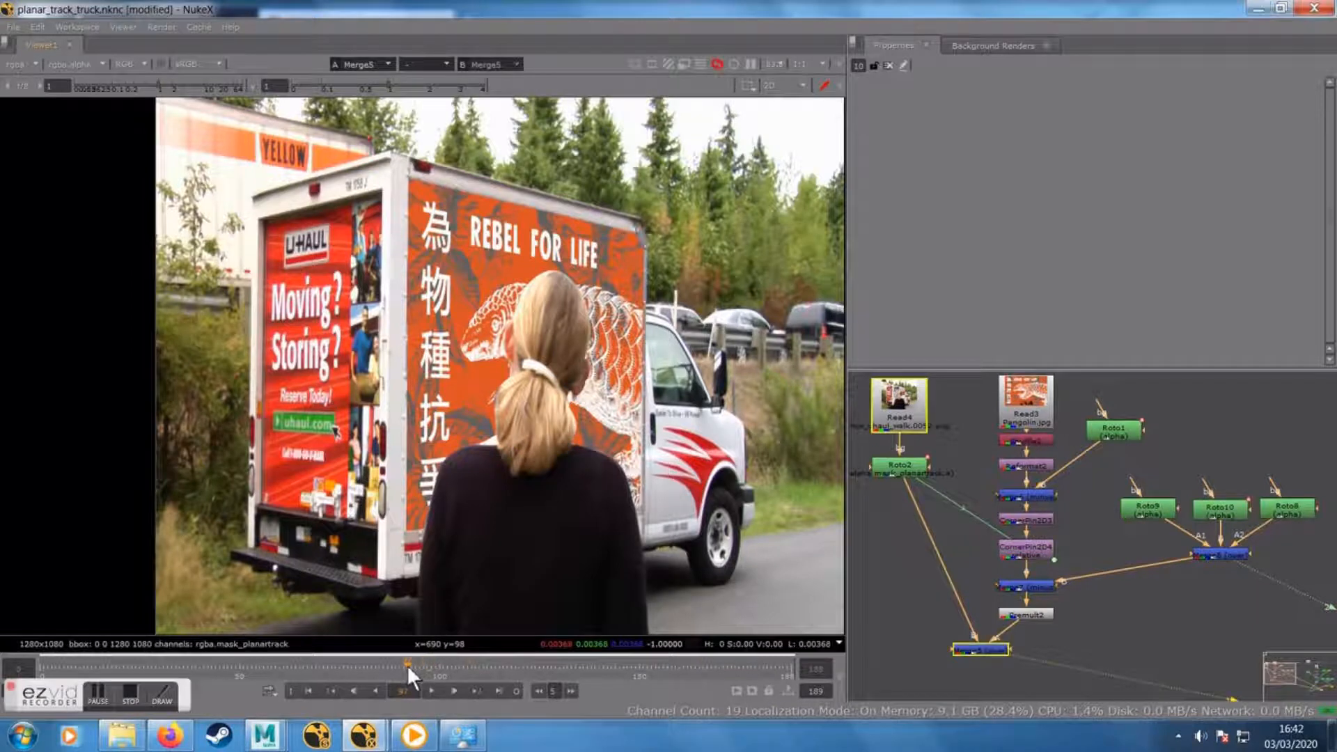
Check the composite at frame 107 and move Merge5 further below Premult2 in the node graph
{"action": "left_click_drag", "start_coordinate": [407, 664], "coordinate": [448, 670]}
{"action": "left_click", "coordinate": [465, 672]}
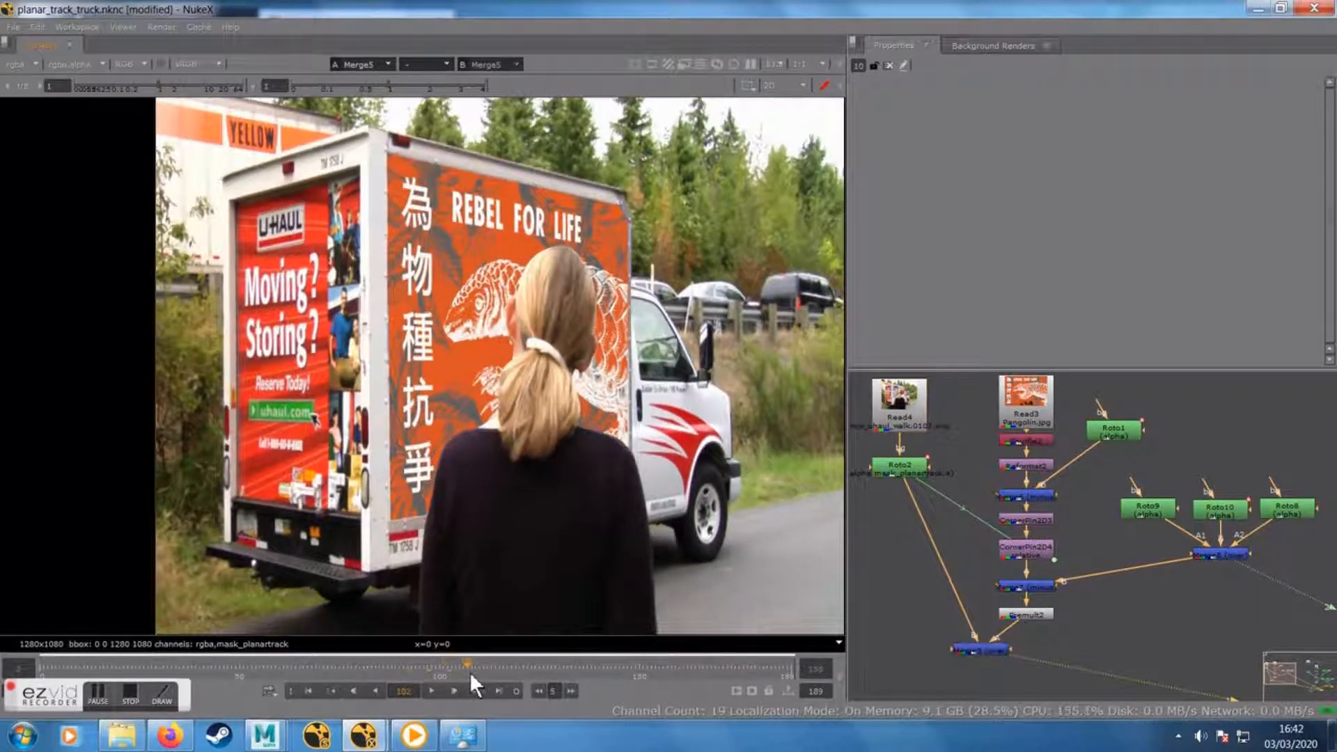
{"action": "left_click_drag", "start_coordinate": [977, 651], "coordinate": [960, 679]}
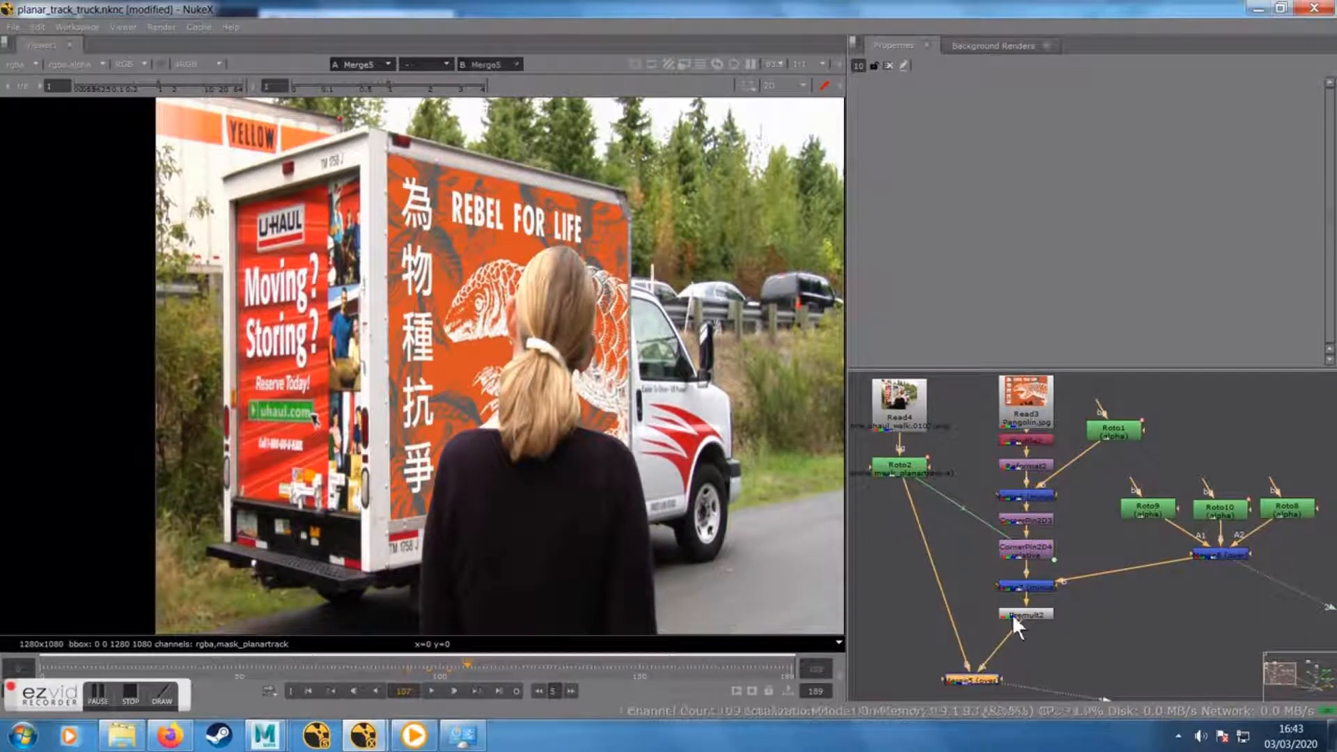
{"action": "left_click_drag", "start_coordinate": [1012, 614], "coordinate": [1014, 617]}
Add a Blur node after the merge of the three Roto mattes and set its size to 2.3
{"action": "left_click", "coordinate": [1210, 554]}
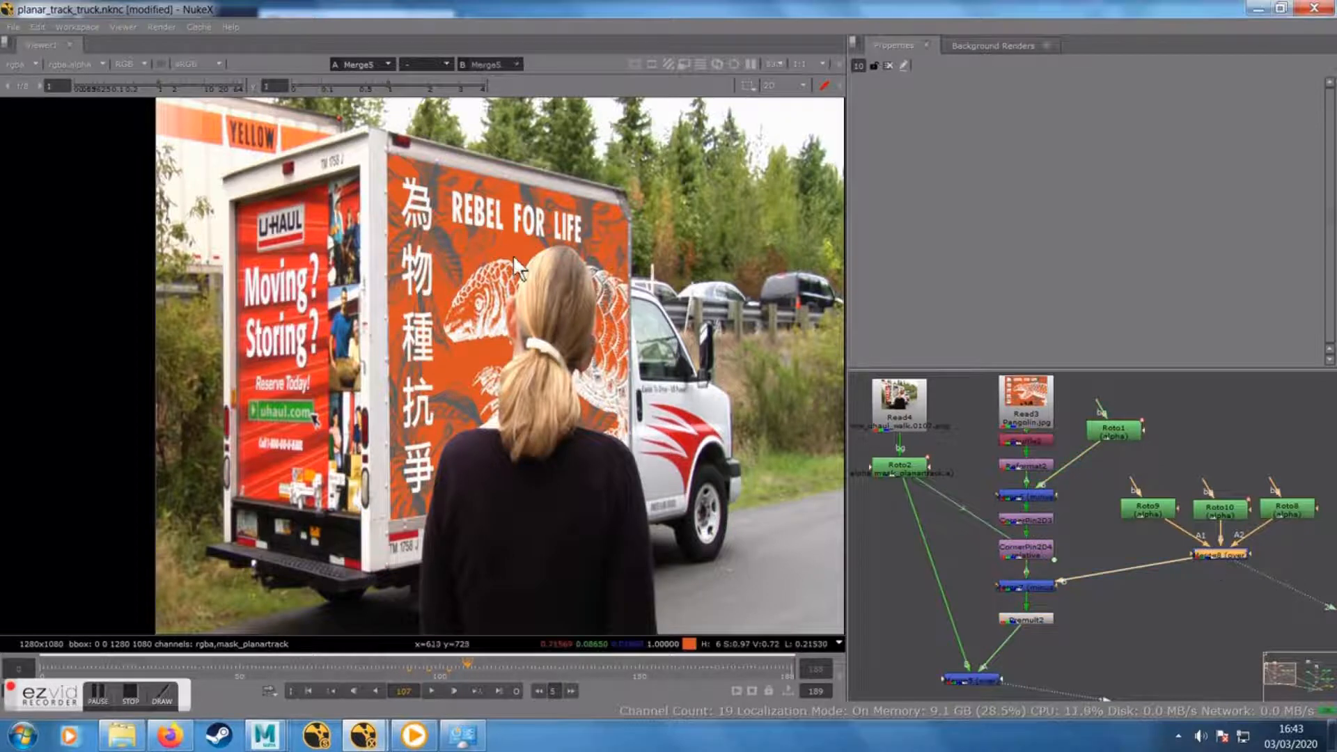
{"action": "scroll", "coordinate": [514, 252], "scroll_direction": "up", "scroll_amount": 3}
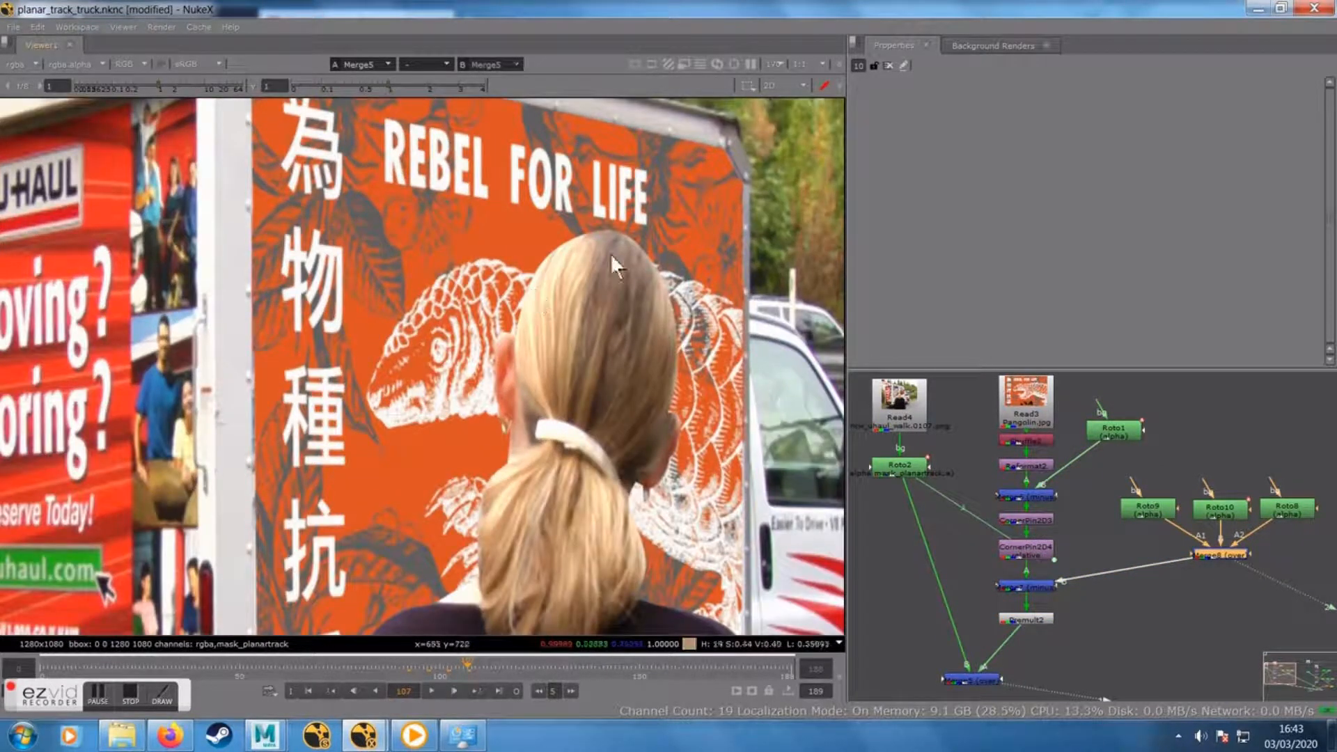
{"action": "key", "text": "Tab"}
{"action": "type", "text": "b"}
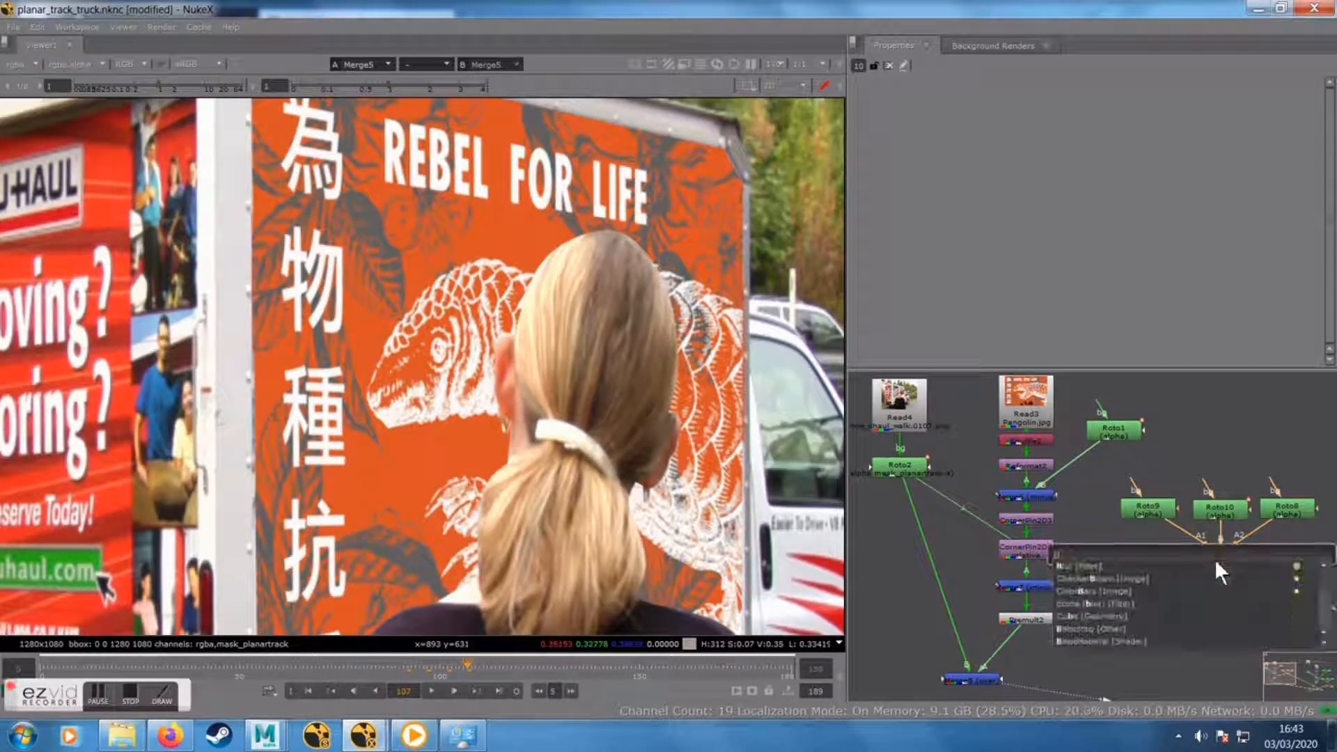
{"action": "type", "text": "l"}
{"action": "left_click", "coordinate": [1077, 566]}
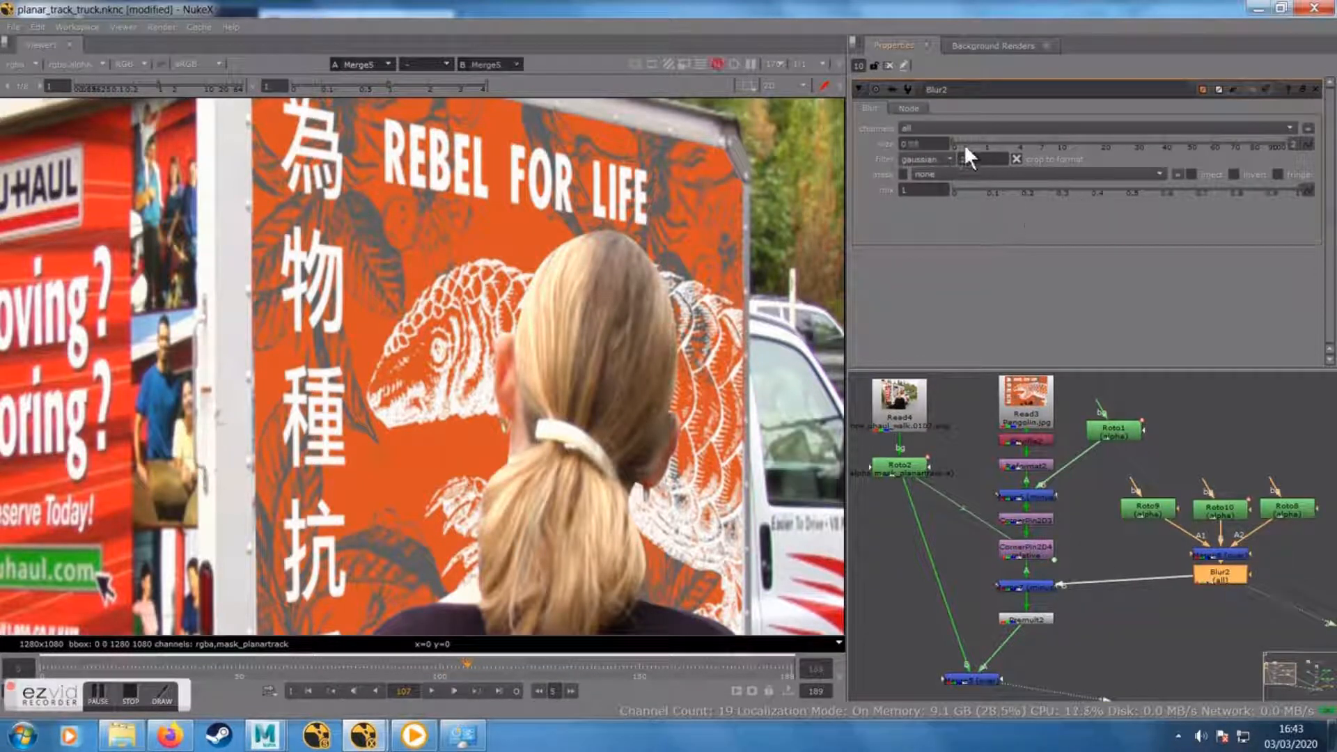
{"action": "left_click_drag", "start_coordinate": [963, 144], "coordinate": [992, 145]}
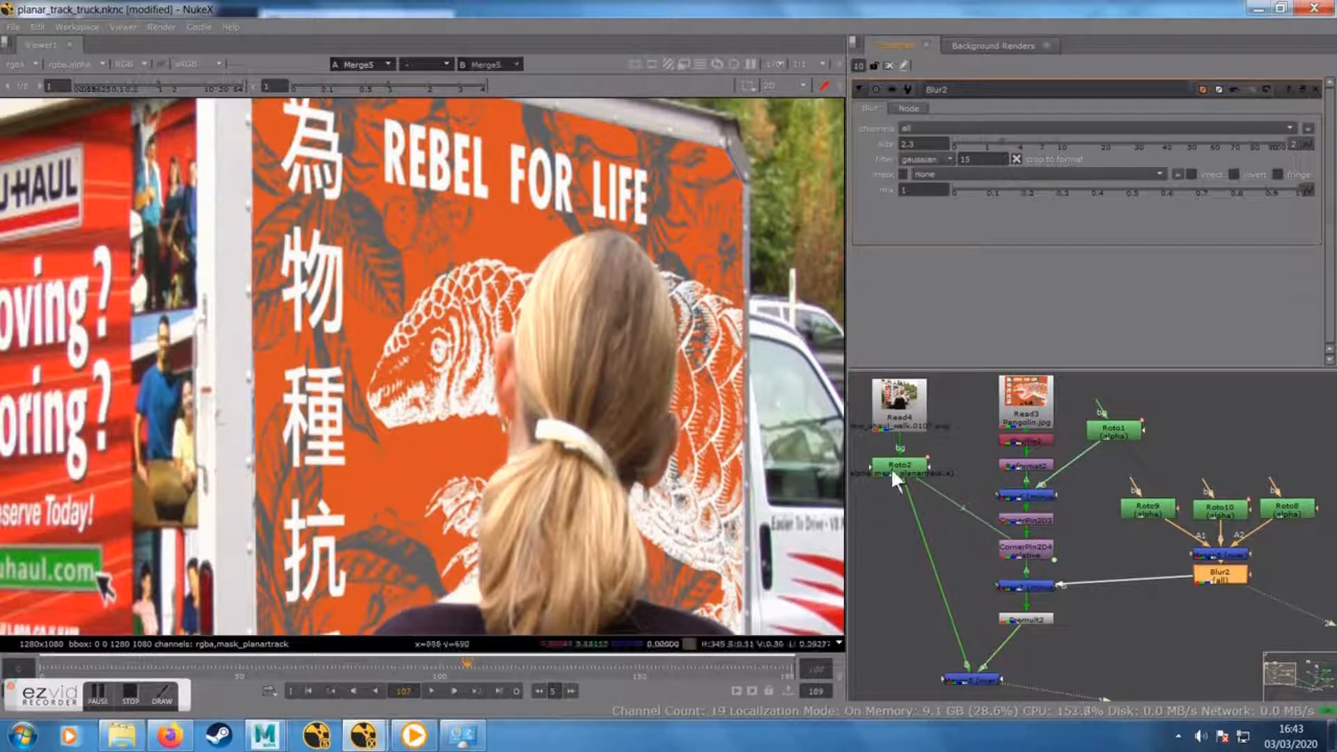
Turn on motion blur for the Bezier1 shape in Roto9
{"action": "left_click_drag", "start_coordinate": [1201, 588], "coordinate": [1191, 592]}
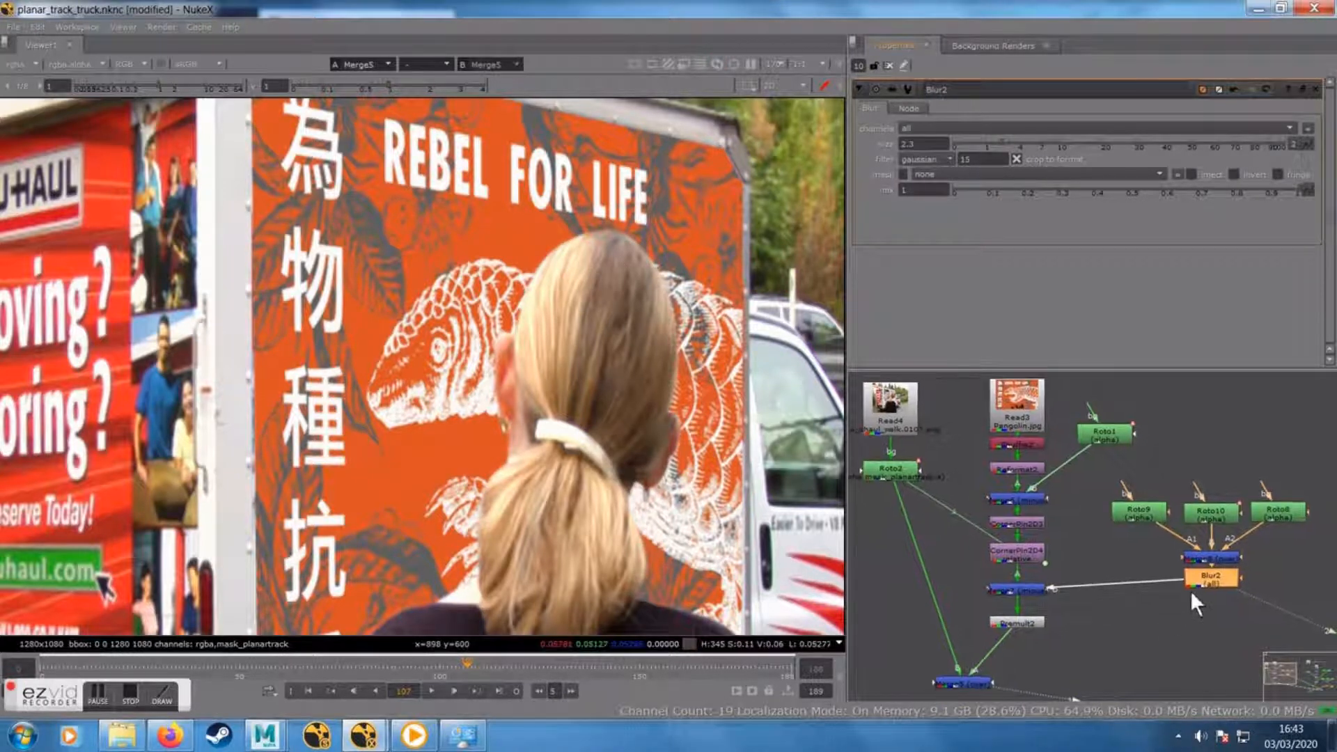
{"action": "double_click", "coordinate": [1127, 506]}
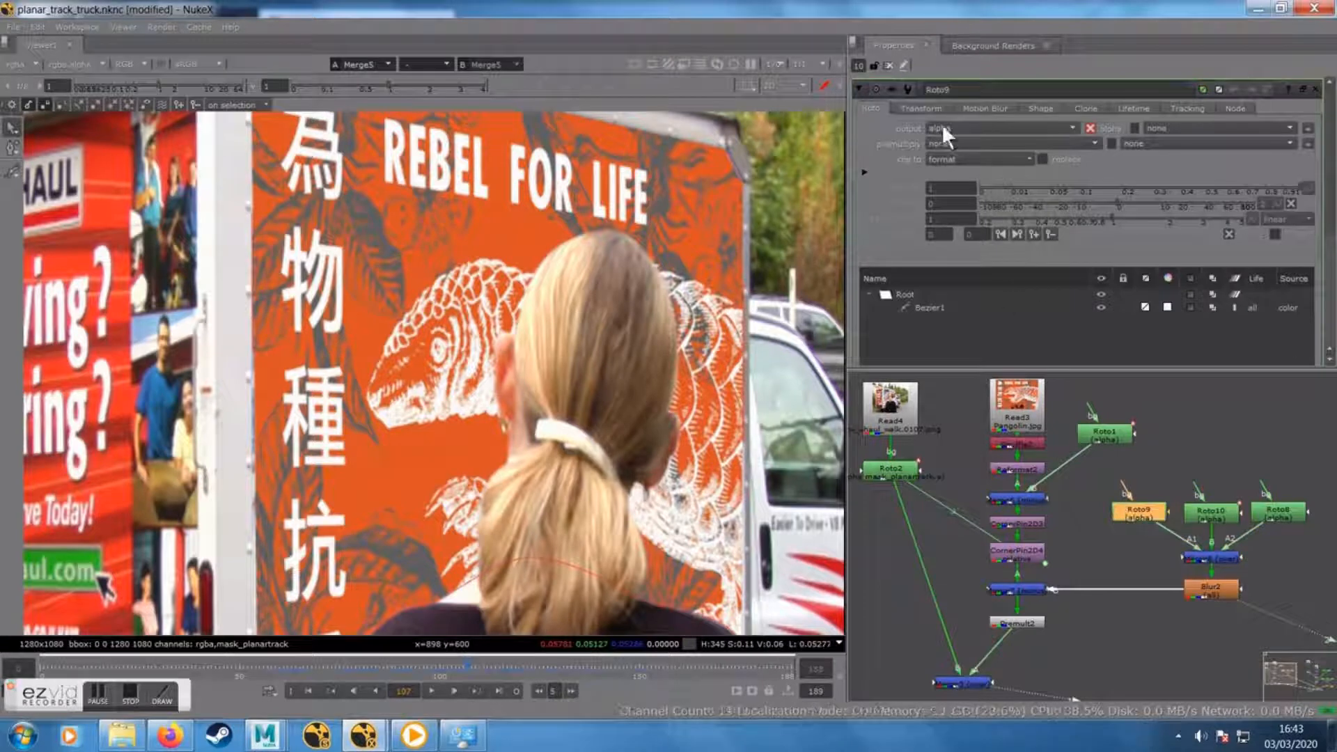
{"action": "left_click", "coordinate": [982, 108]}
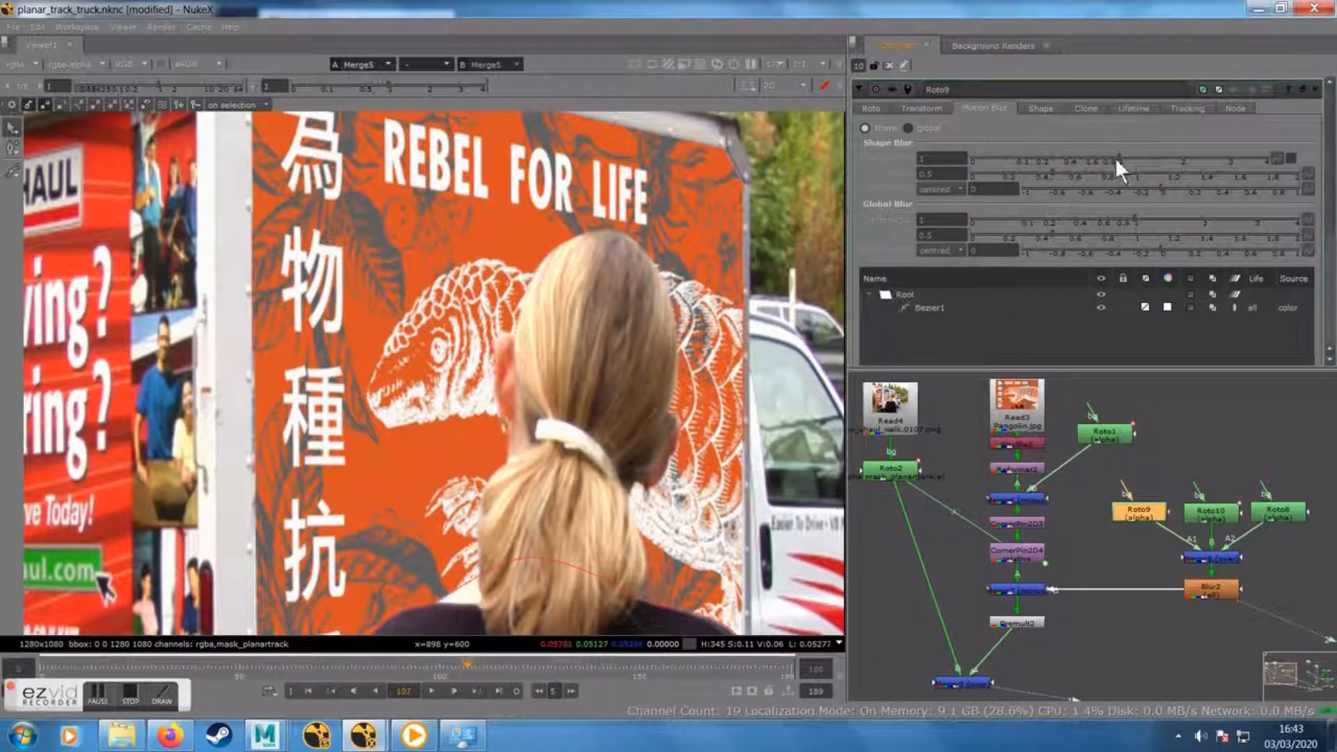
{"action": "left_click", "coordinate": [1234, 307]}
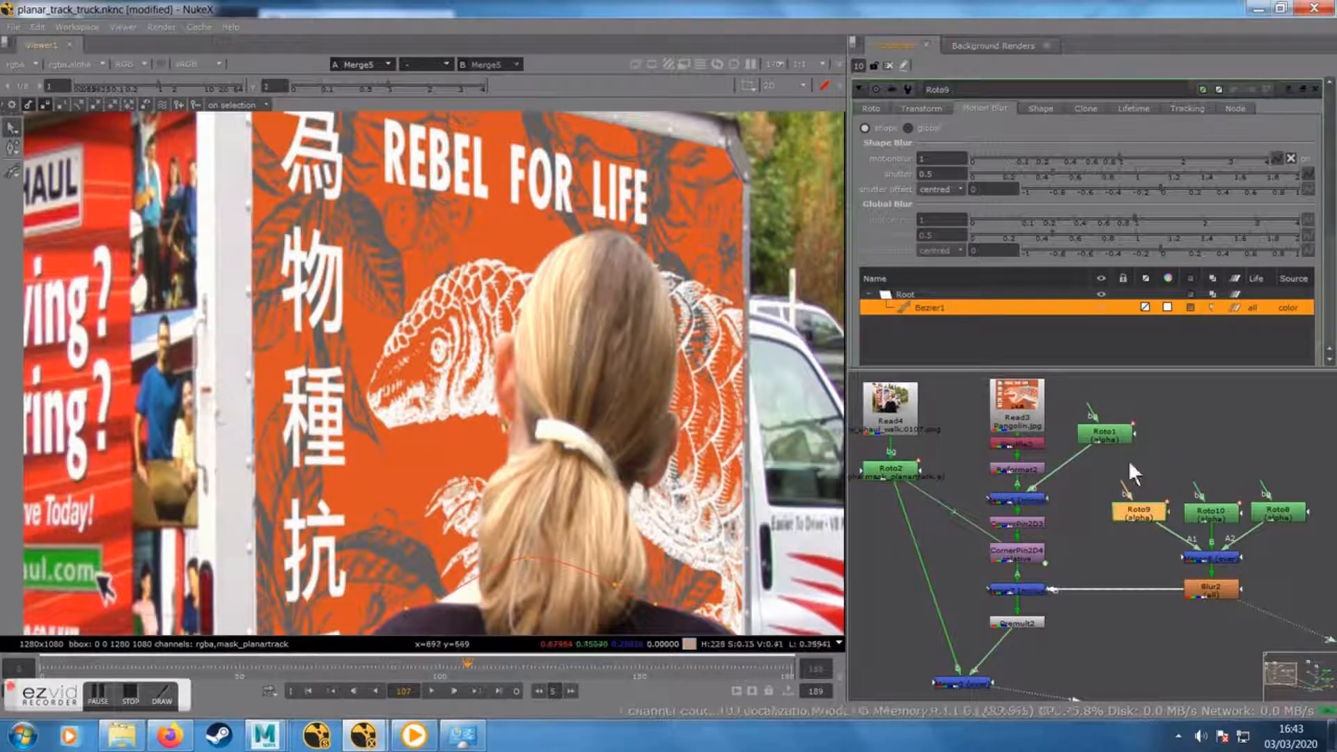
Examine the edges of Roto9's alpha matte for motion blur on several frames up to frame 113
{"action": "key", "text": "3"}
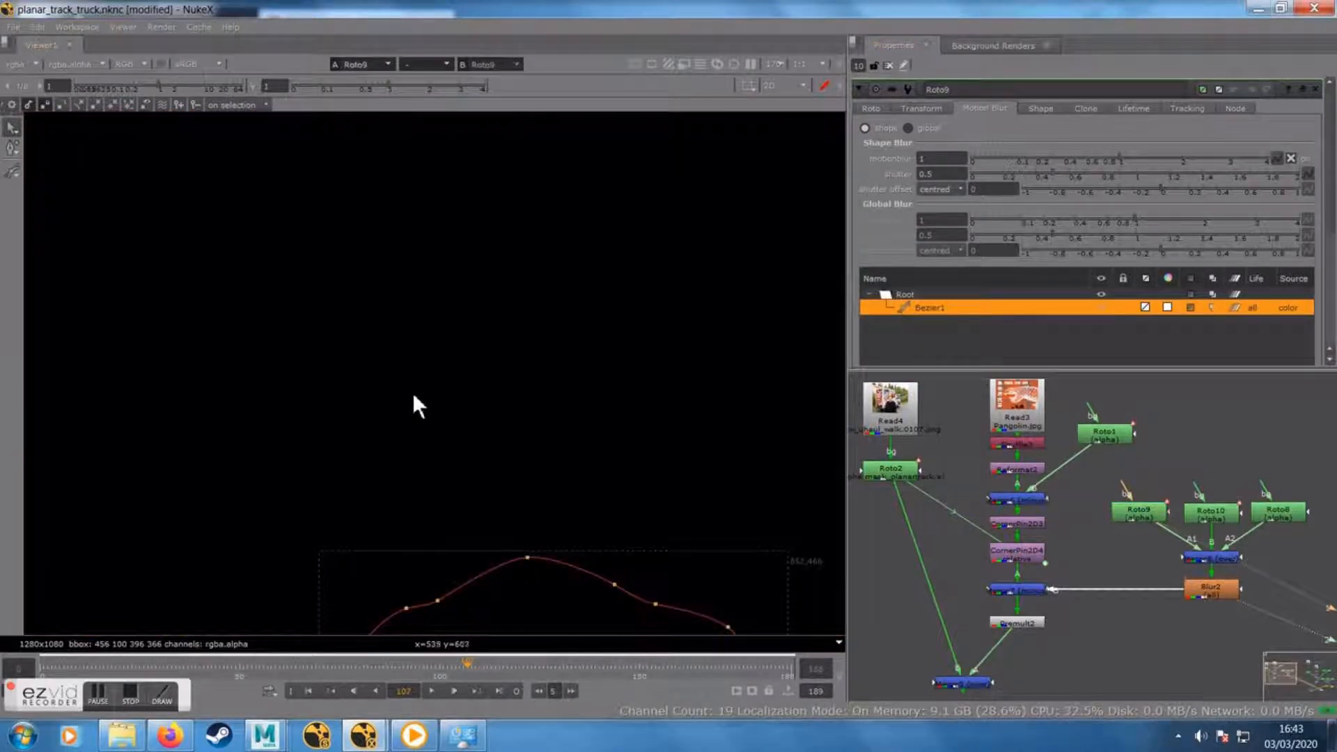
{"action": "key", "text": "a"}
{"action": "scroll", "coordinate": [508, 420], "scroll_direction": "down", "scroll_amount": 1}
{"action": "left_click_drag", "start_coordinate": [509, 420], "coordinate": [469, 332]}
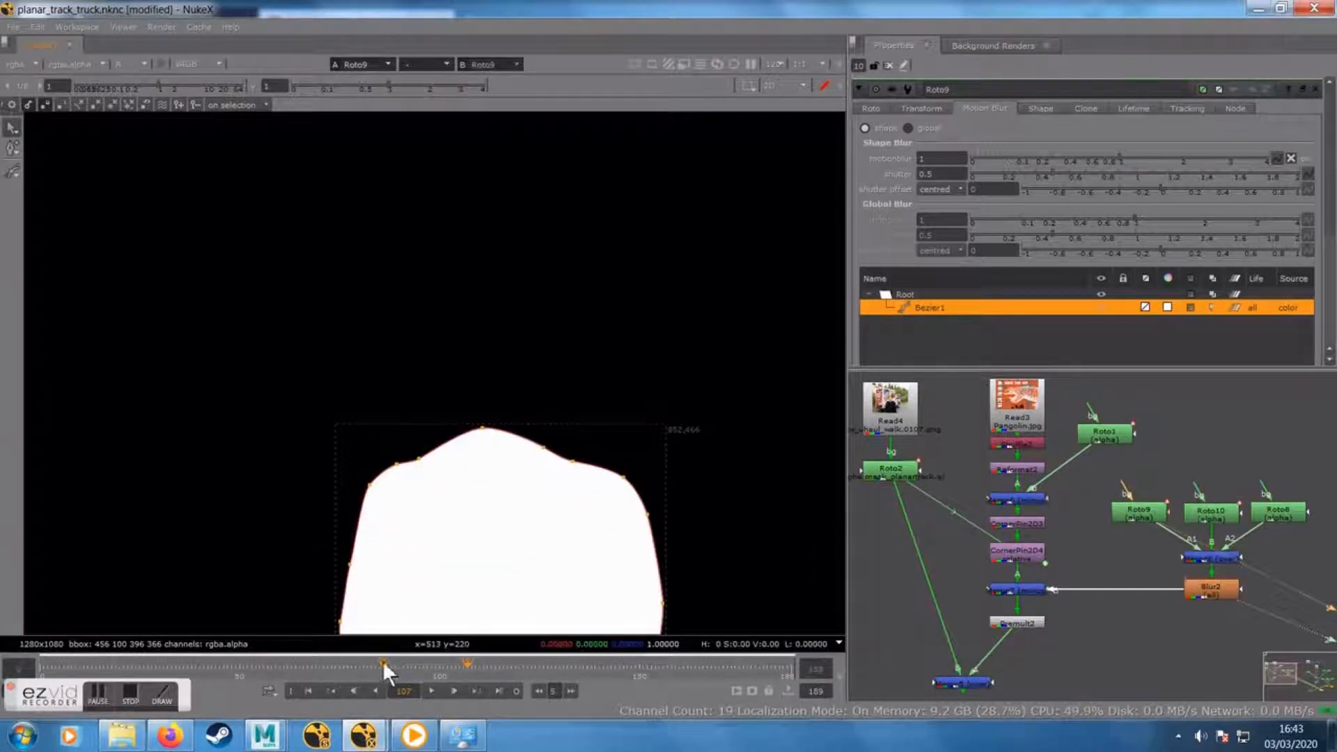
{"action": "mouse_move", "coordinate": [383, 662]}
{"action": "left_mouse_down"}
{"action": "mouse_move", "coordinate": [348, 666]}
{"action": "mouse_move", "coordinate": [395, 660]}
{"action": "left_mouse_up"}
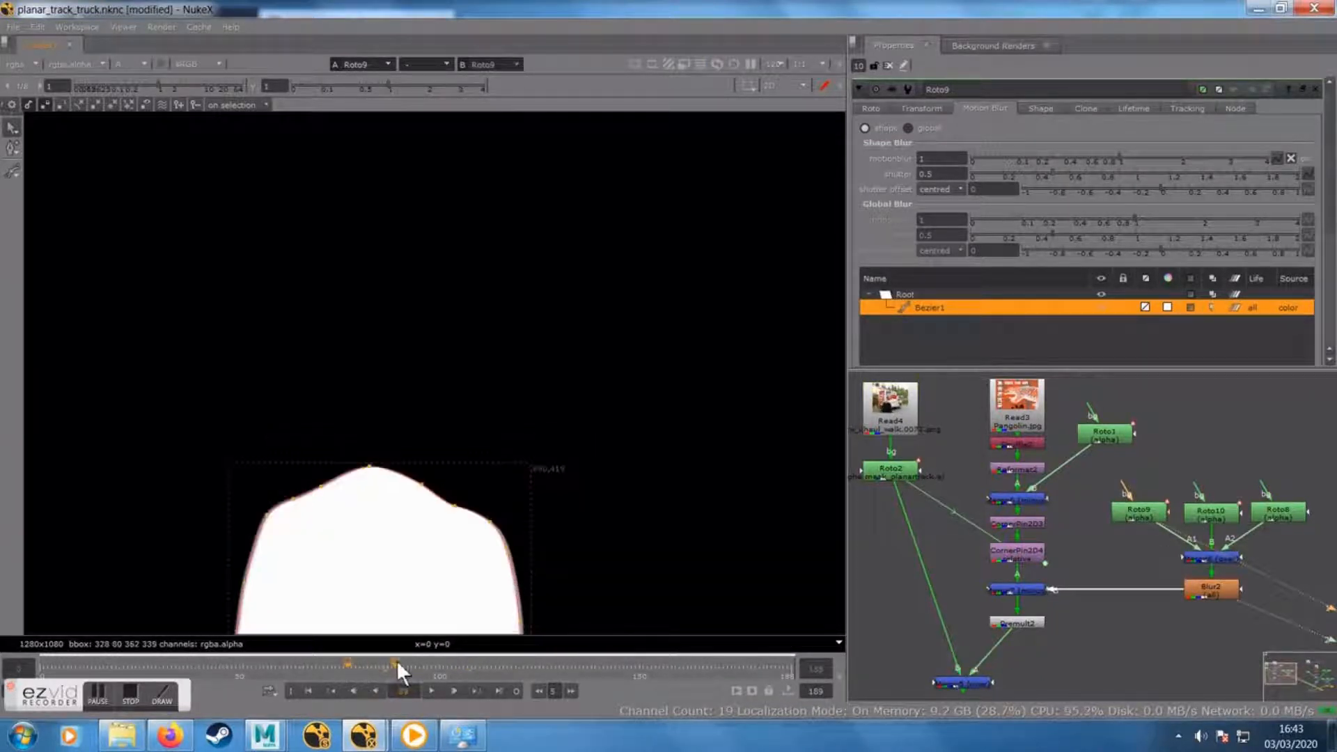
{"action": "scroll", "coordinate": [463, 564], "scroll_direction": "down", "scroll_amount": 1}
{"action": "scroll", "coordinate": [463, 560], "scroll_direction": "up", "scroll_amount": 3}
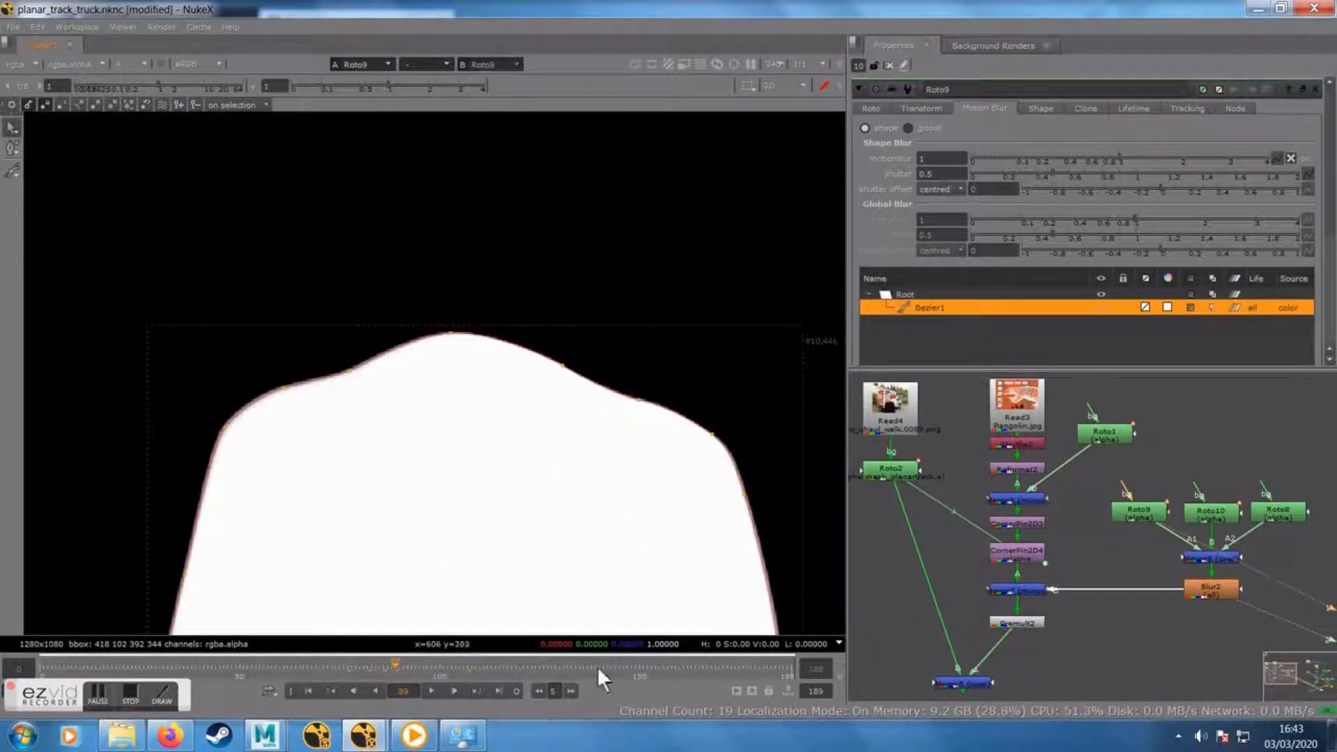
{"action": "left_click", "coordinate": [490, 666]}
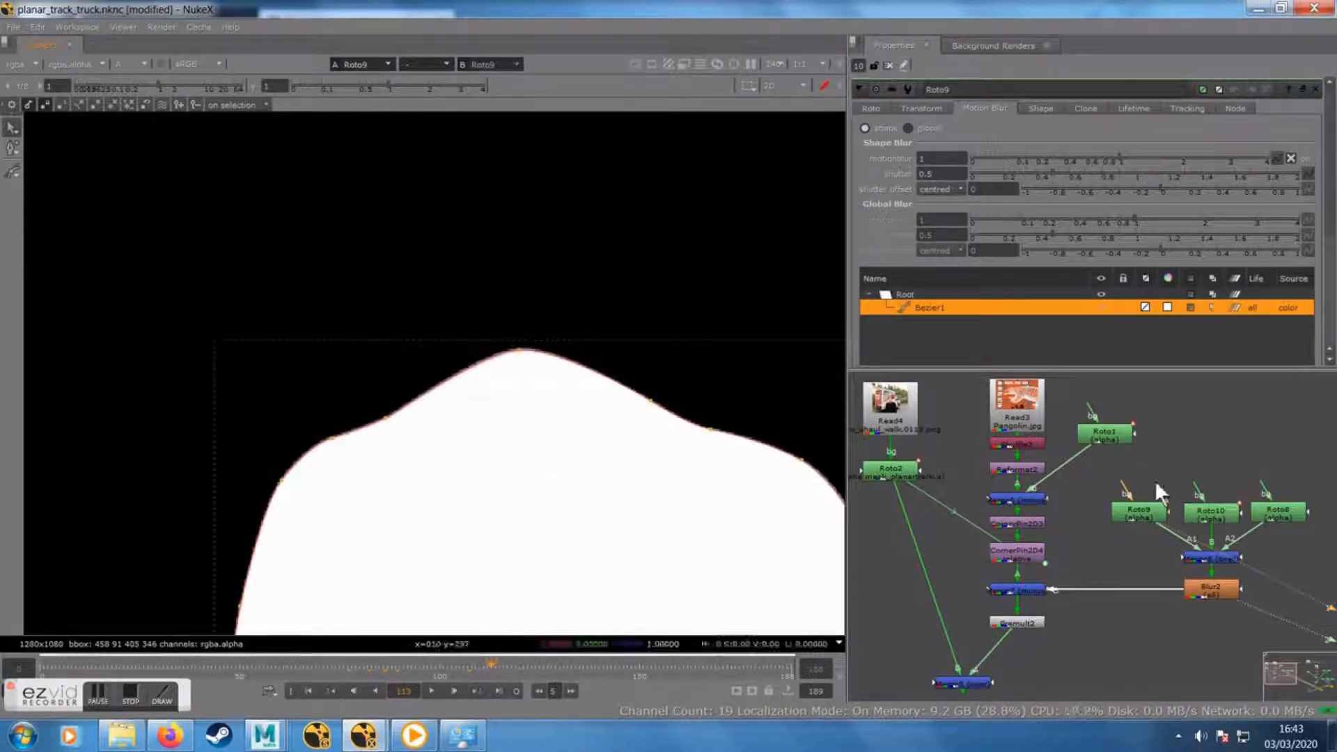
Raise the shape motion blur amount of Roto9 to about 1.4
{"action": "left_click", "coordinate": [1132, 512]}
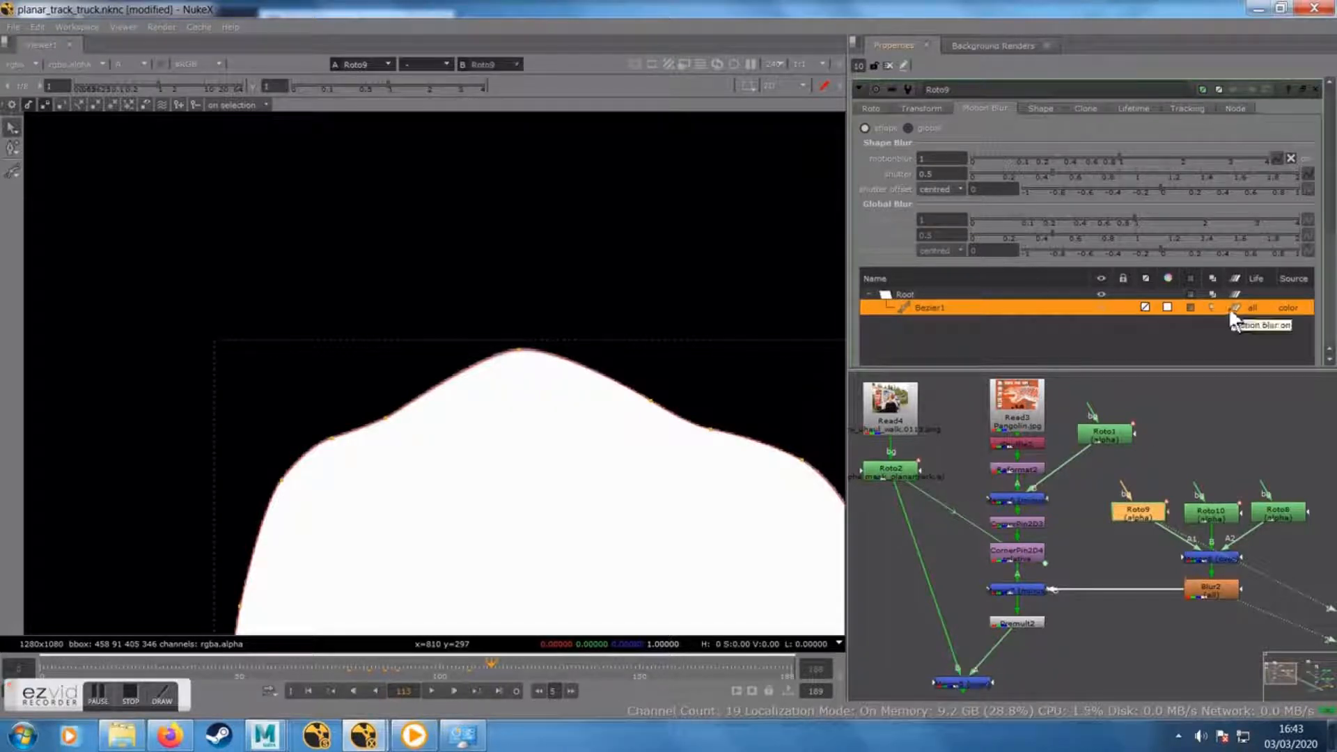
{"action": "left_click_drag", "start_coordinate": [1120, 152], "coordinate": [1147, 153]}
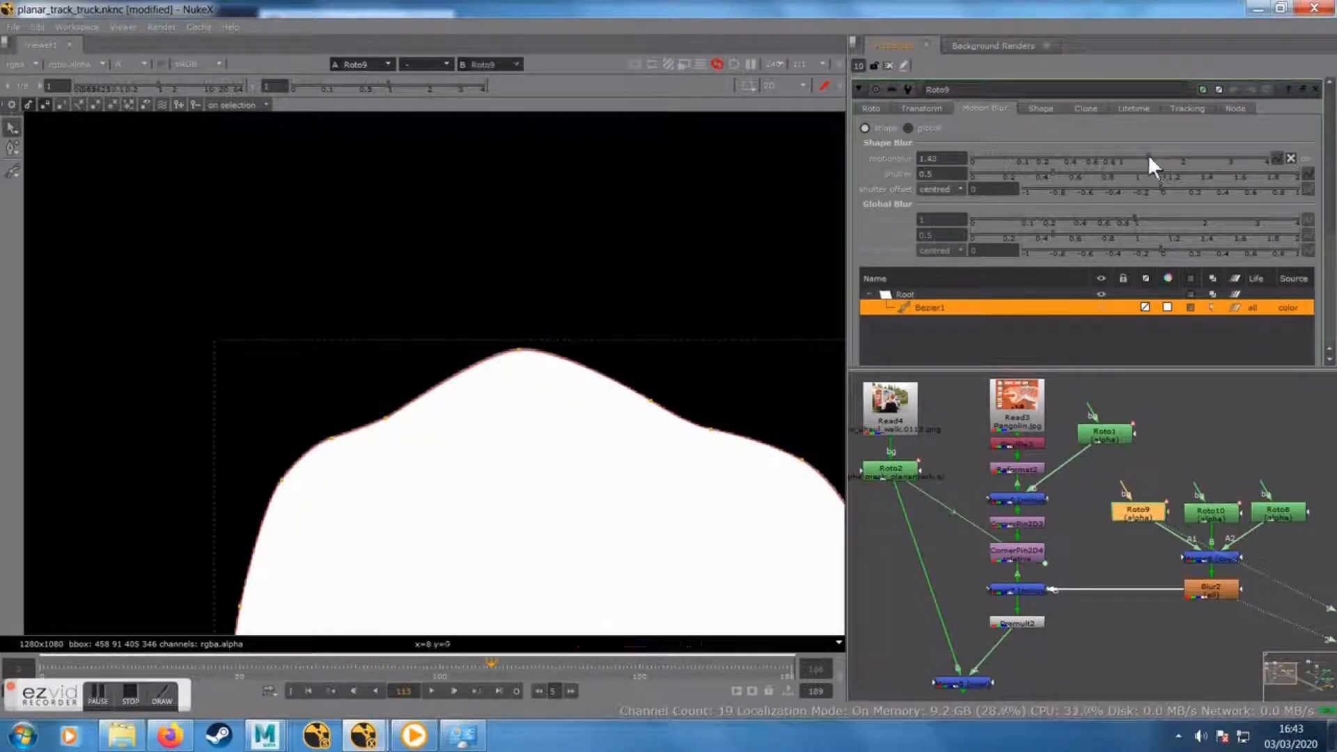
Turn on motion blur for the Bezier1 shape in Roto10 and inspect its matte edges
{"action": "double_click", "coordinate": [1205, 512]}
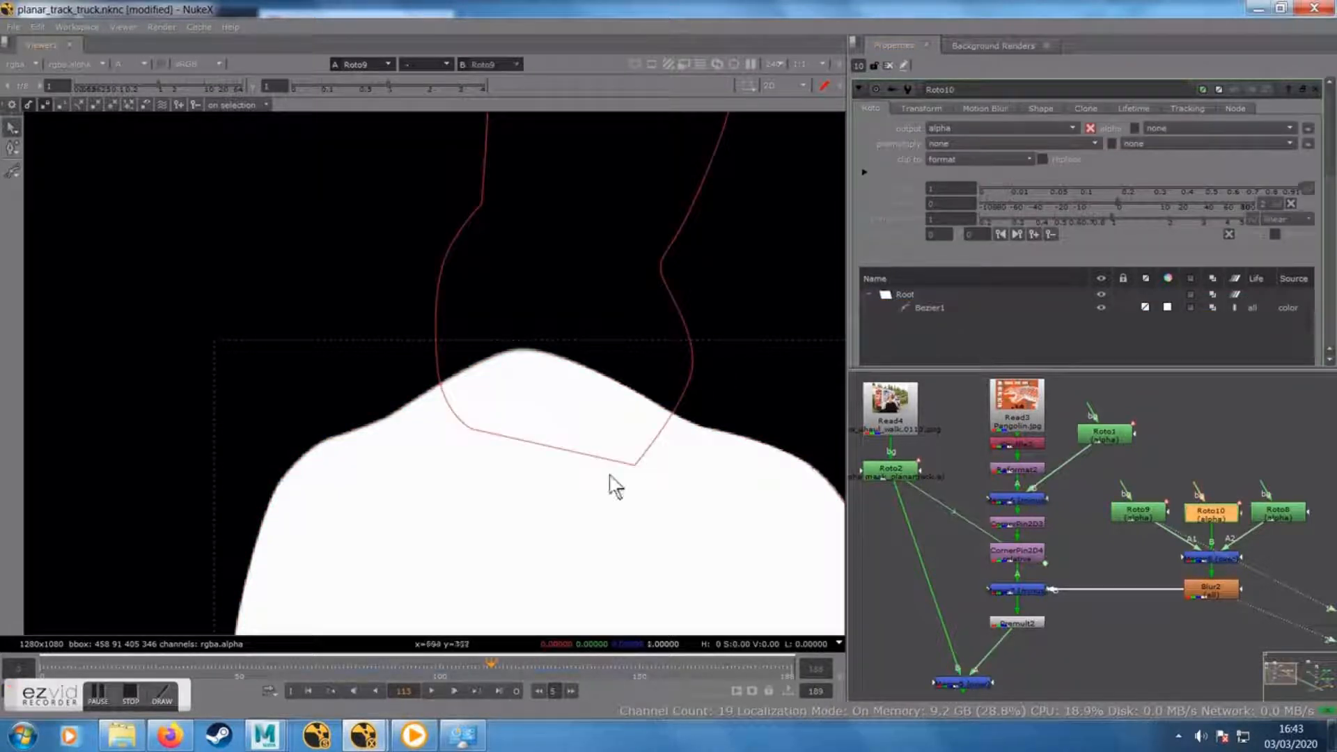
{"action": "left_click", "coordinate": [1230, 308]}
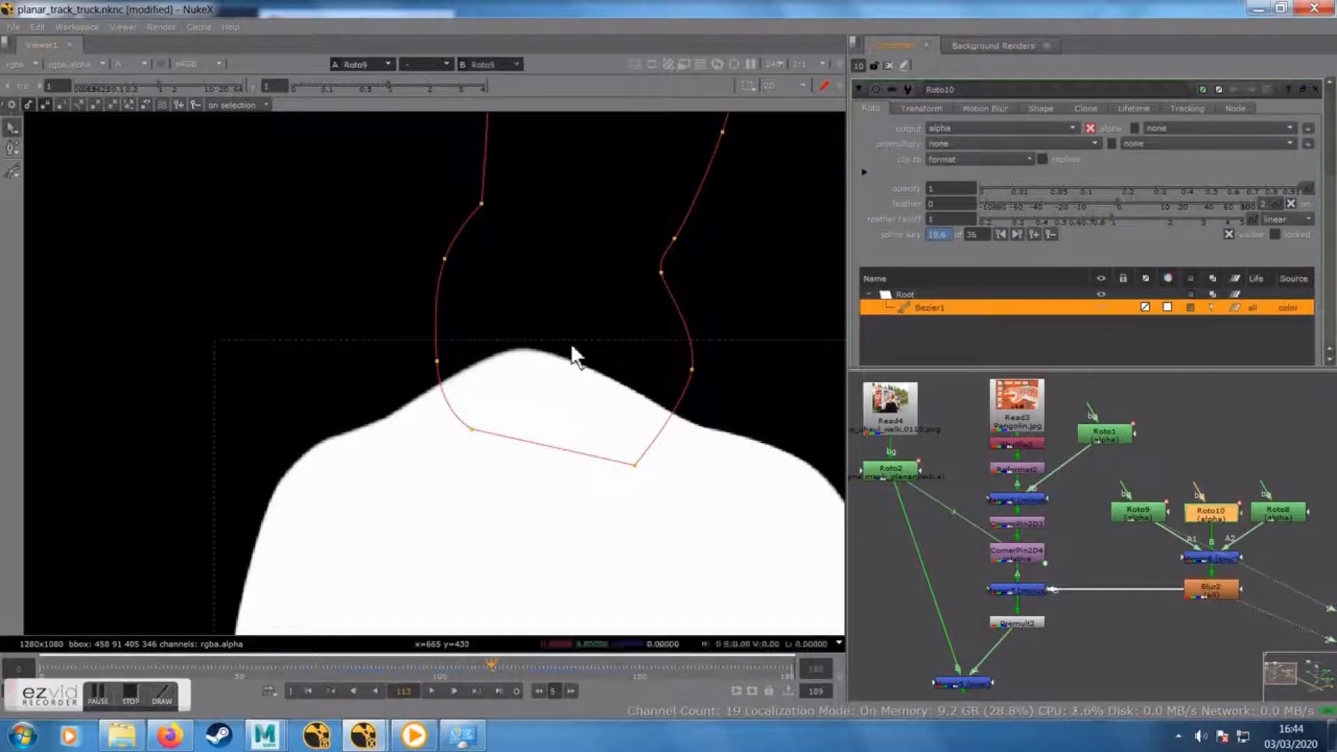
{"action": "left_click", "coordinate": [1212, 558]}
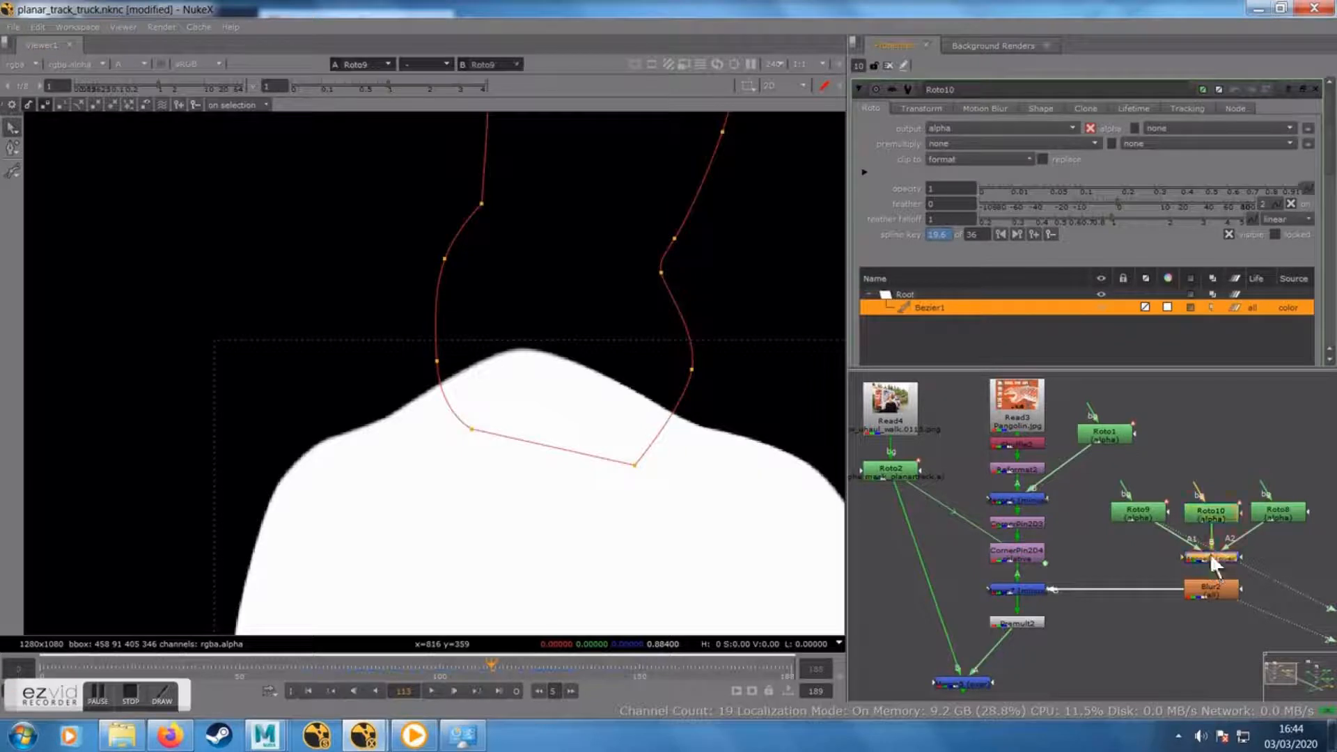
{"action": "left_click", "coordinate": [1212, 514]}
{"action": "key", "text": "1"}
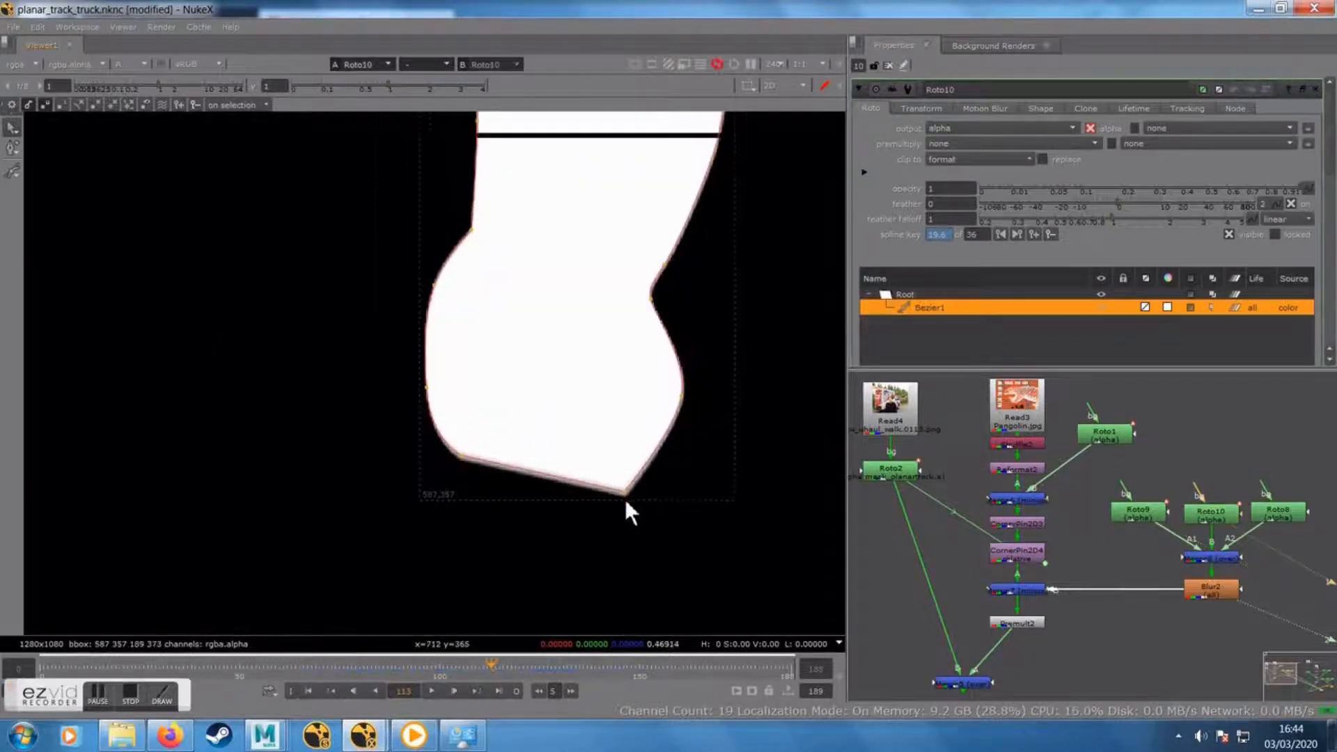
{"action": "left_click_drag", "start_coordinate": [627, 501], "coordinate": [580, 576]}
{"action": "left_click_drag", "start_coordinate": [780, 366], "coordinate": [746, 454]}
{"action": "scroll", "coordinate": [748, 456], "scroll_direction": "down", "scroll_amount": 1}
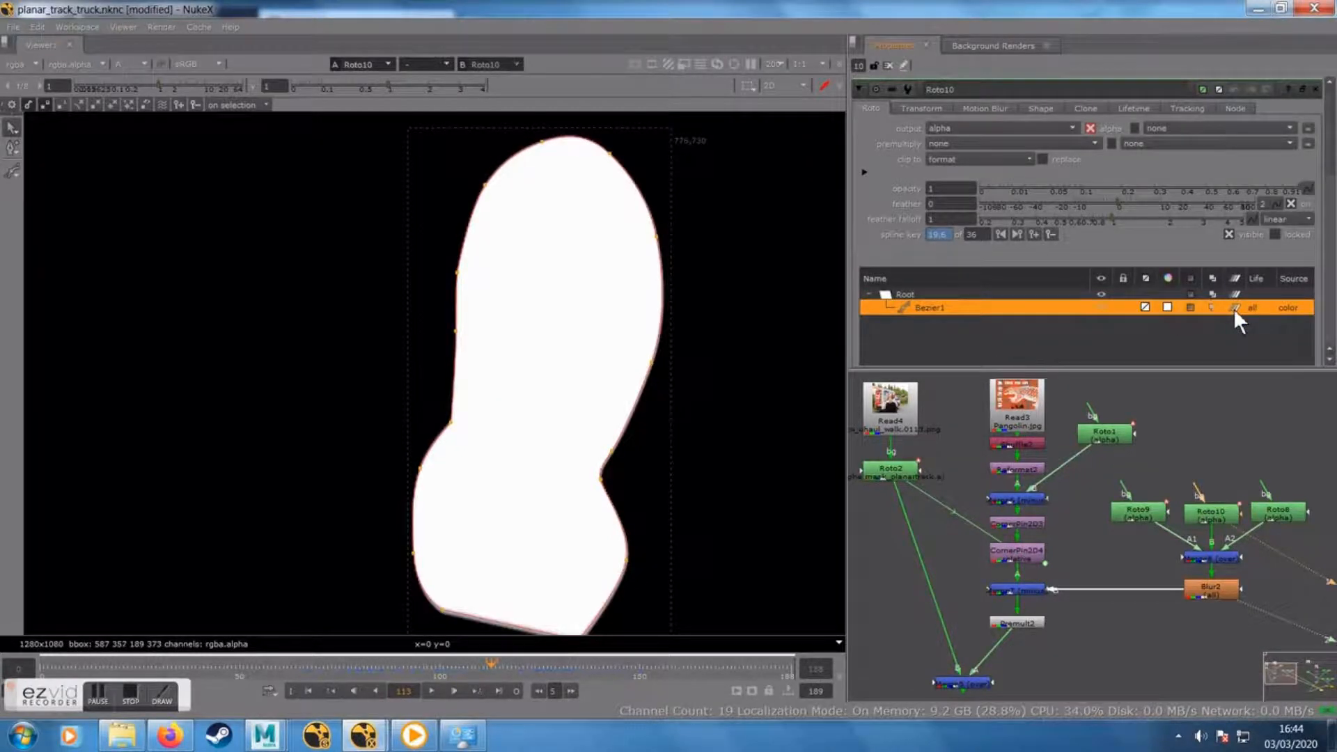
Show Roto8's matte in the viewer and turn on motion blur for its Bezier1 shape
{"action": "left_click", "coordinate": [1259, 510]}
{"action": "key", "text": "1"}
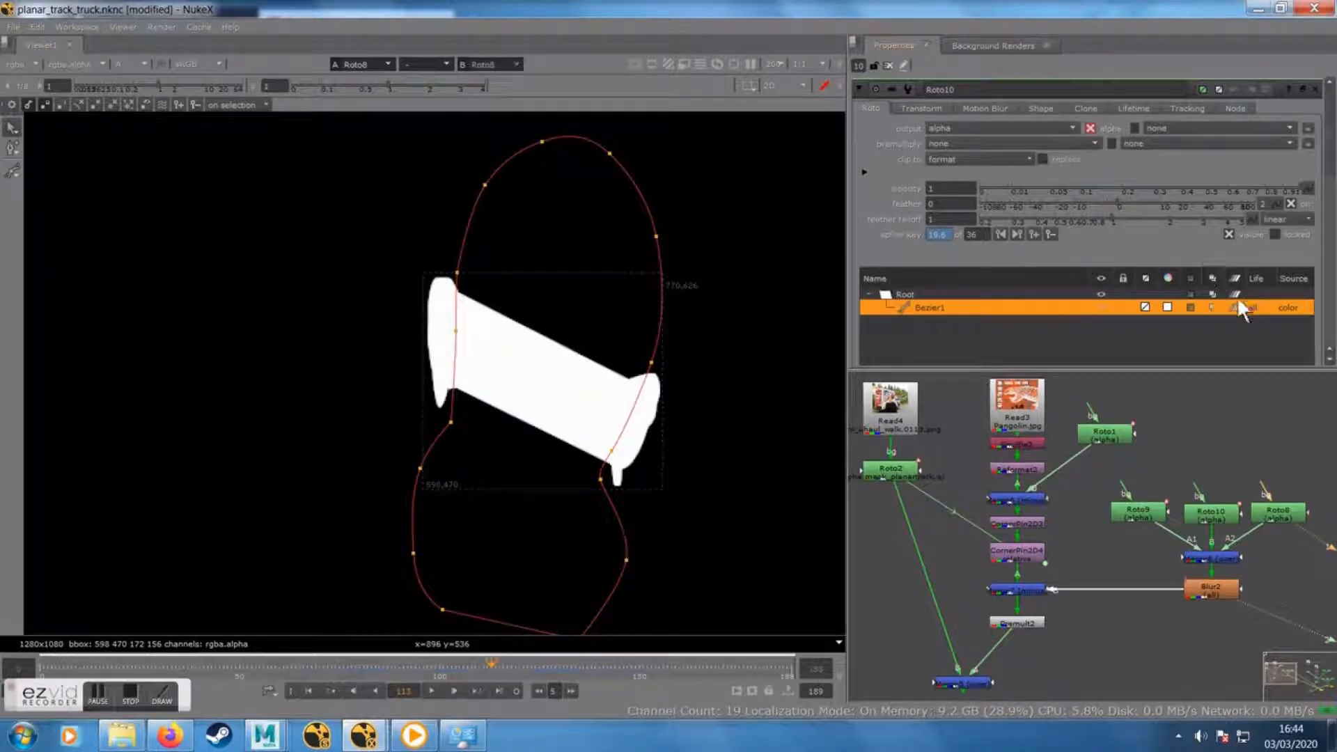
{"action": "double_click", "coordinate": [1260, 510]}
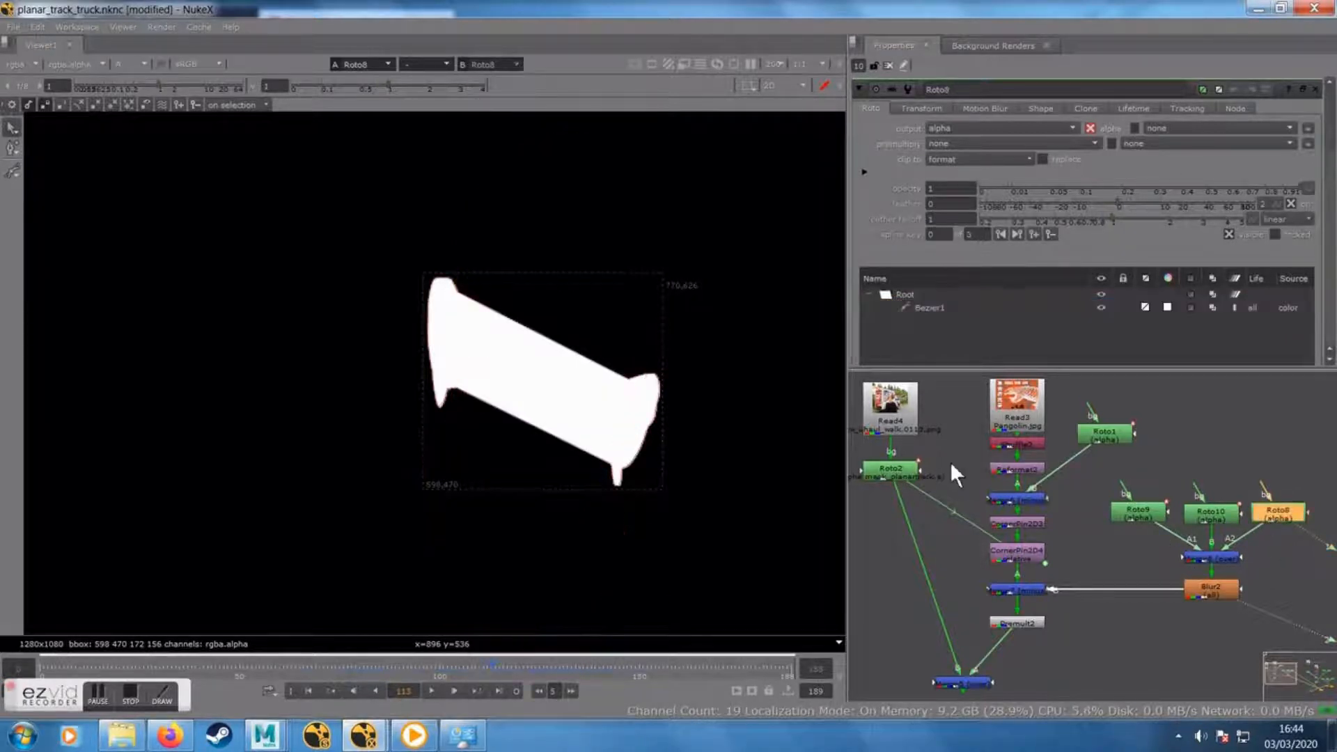
{"action": "left_click", "coordinate": [629, 423]}
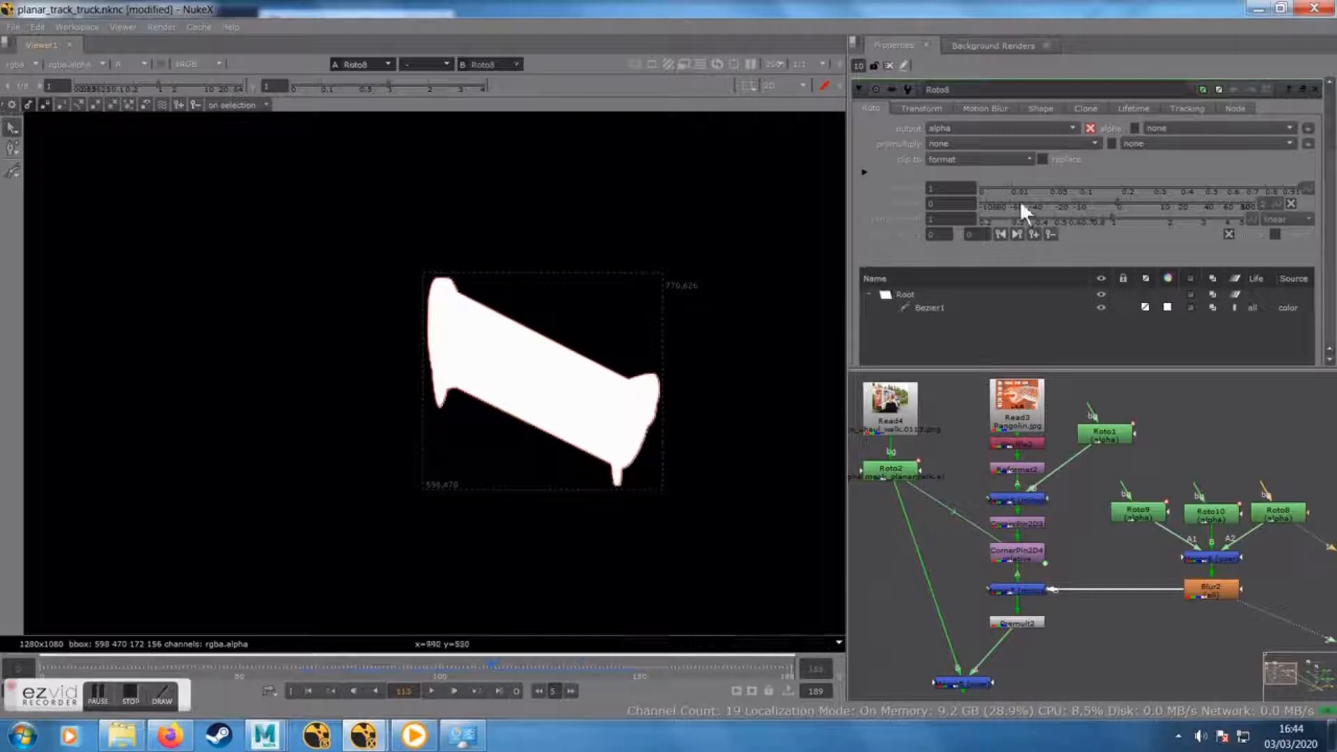
{"action": "left_click", "coordinate": [1235, 307]}
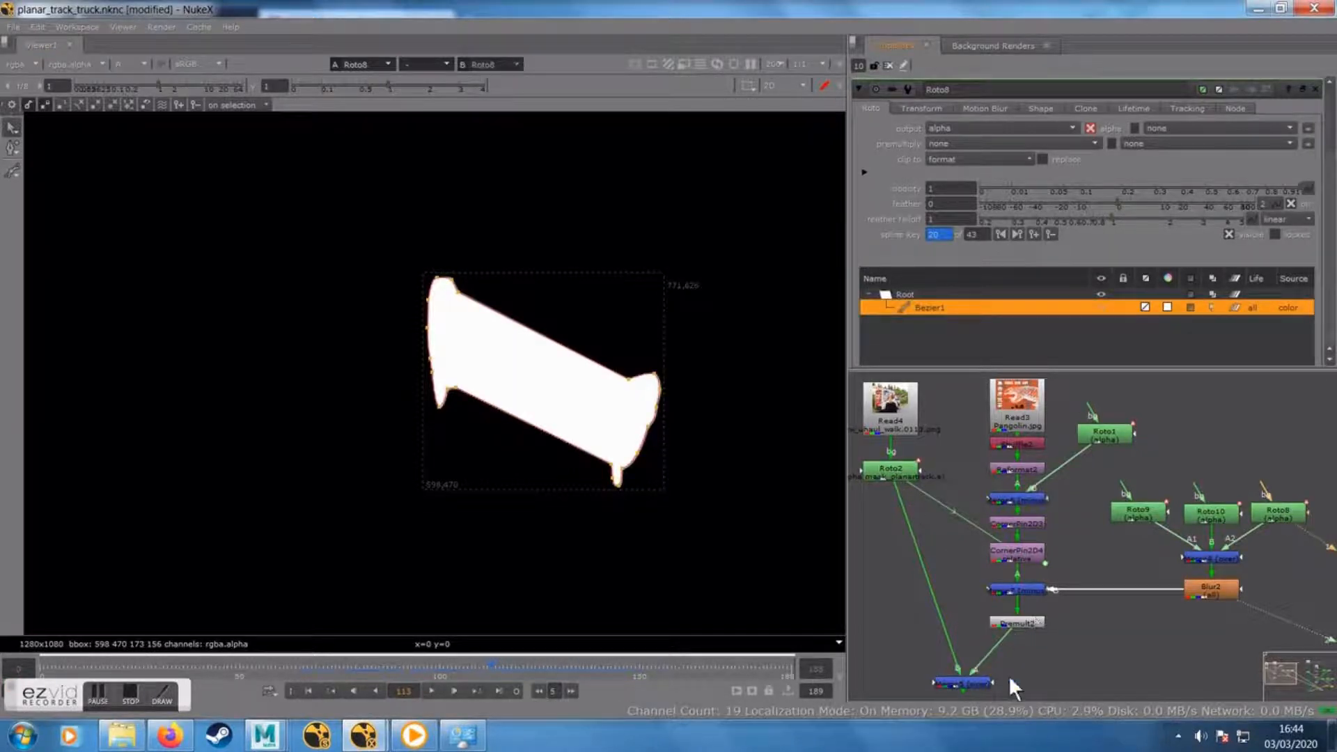
Display the final Merge5 composite in full colour to check the woman's edges against the poster
{"action": "left_click_drag", "start_coordinate": [1008, 675], "coordinate": [1062, 541]}
{"action": "left_click", "coordinate": [952, 550]}
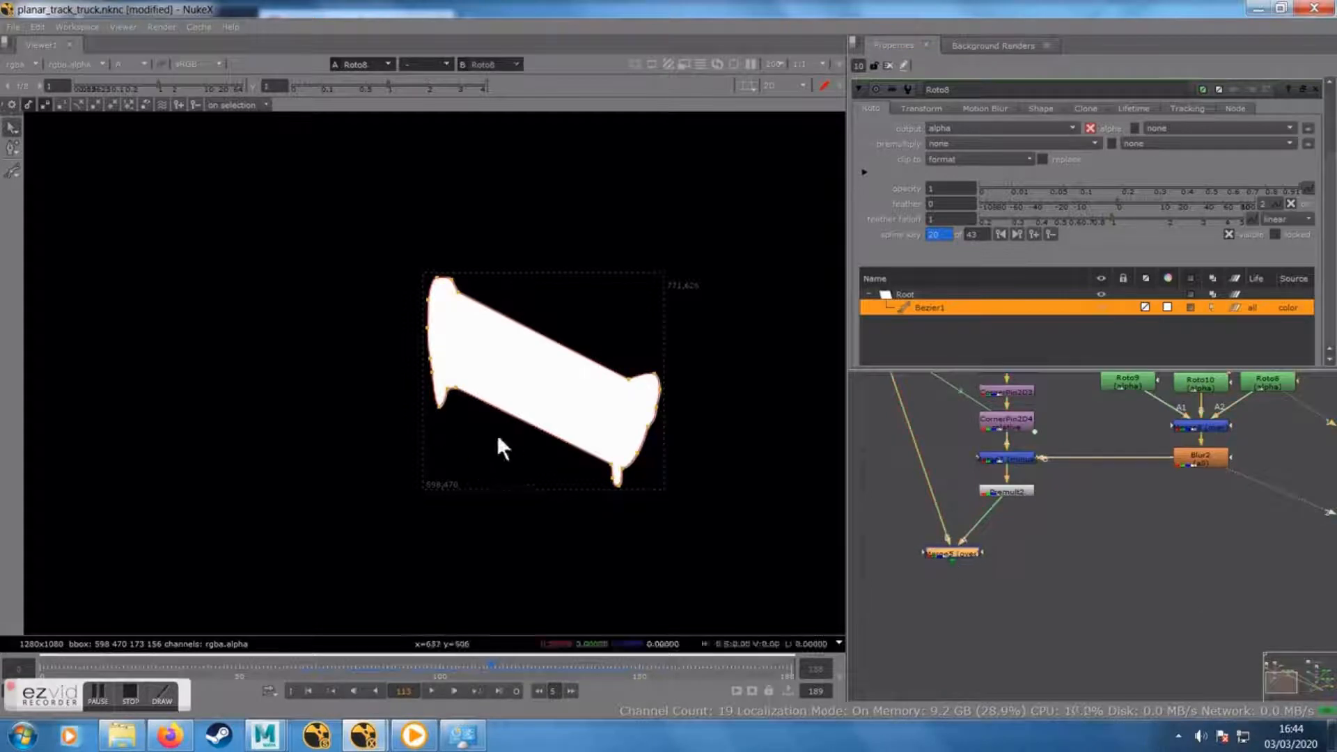
{"action": "key", "text": "1"}
{"action": "key", "text": "a"}
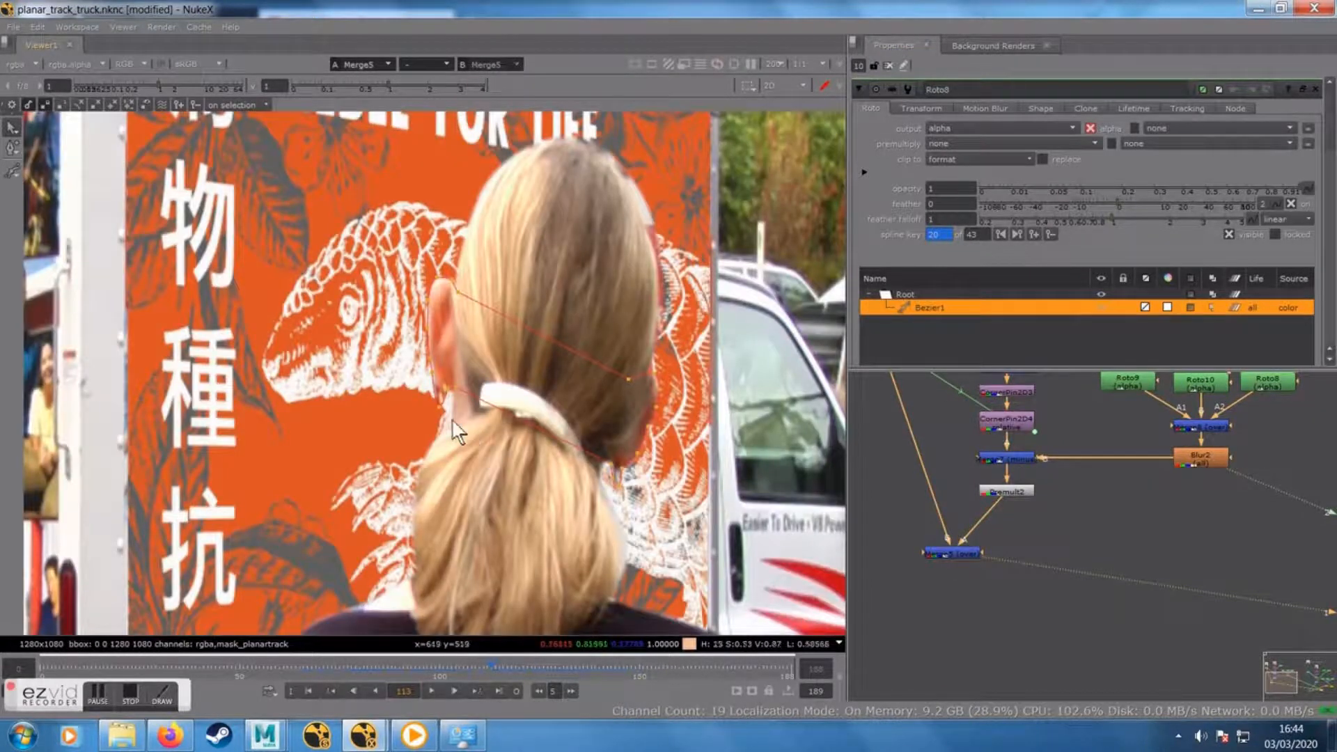
{"action": "scroll", "coordinate": [446, 408], "scroll_direction": "down", "scroll_amount": 1}
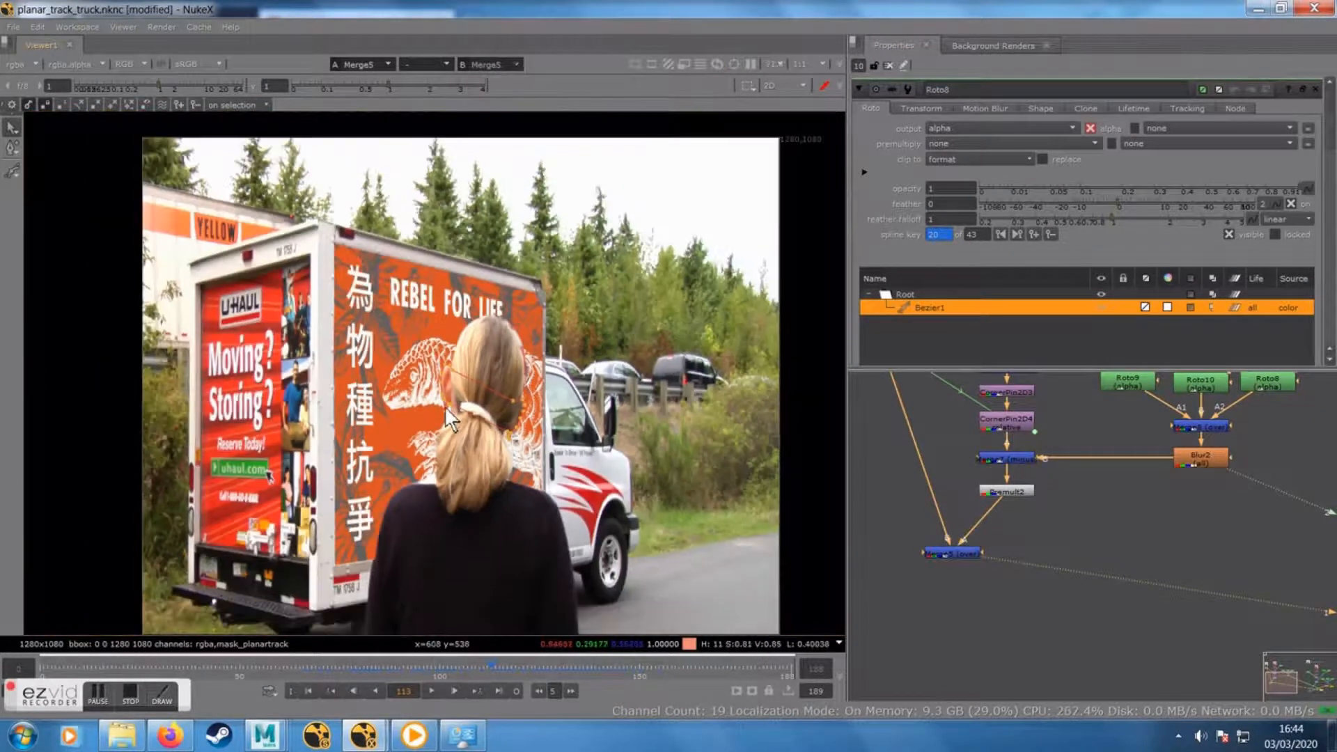
{"action": "left_click_drag", "start_coordinate": [479, 436], "coordinate": [495, 404]}
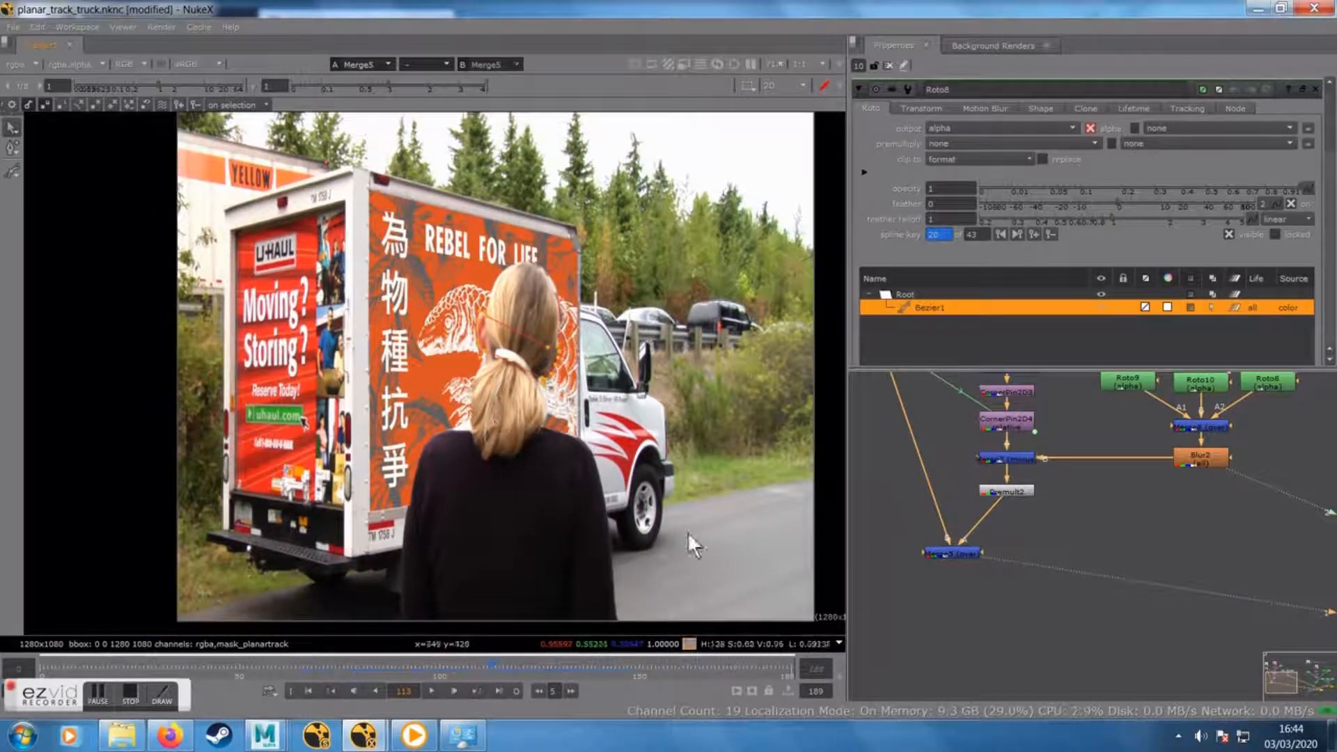
Make room below the Pangolin.jpg Read3 node and insert a Grade node directly after it
{"action": "left_click_drag", "start_coordinate": [1148, 503], "coordinate": [1035, 631]}
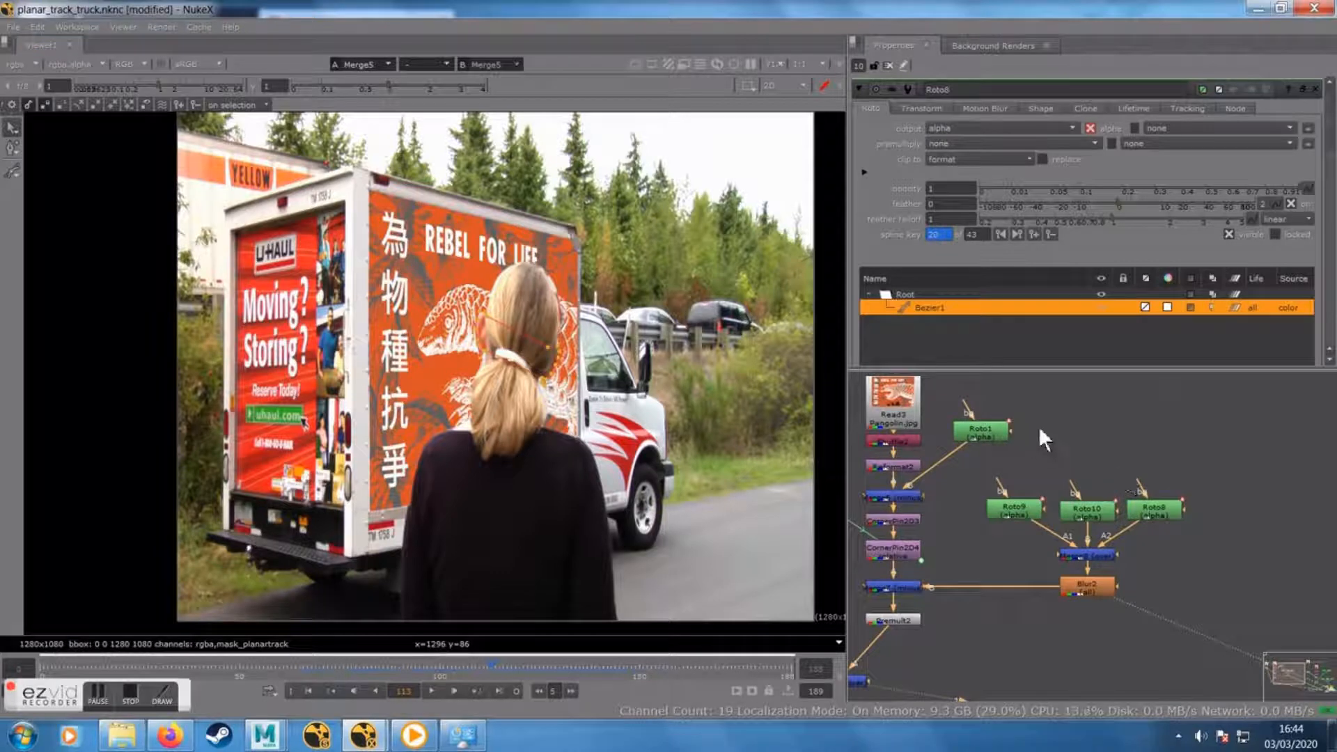
{"action": "left_click_drag", "start_coordinate": [1039, 425], "coordinate": [1070, 446]}
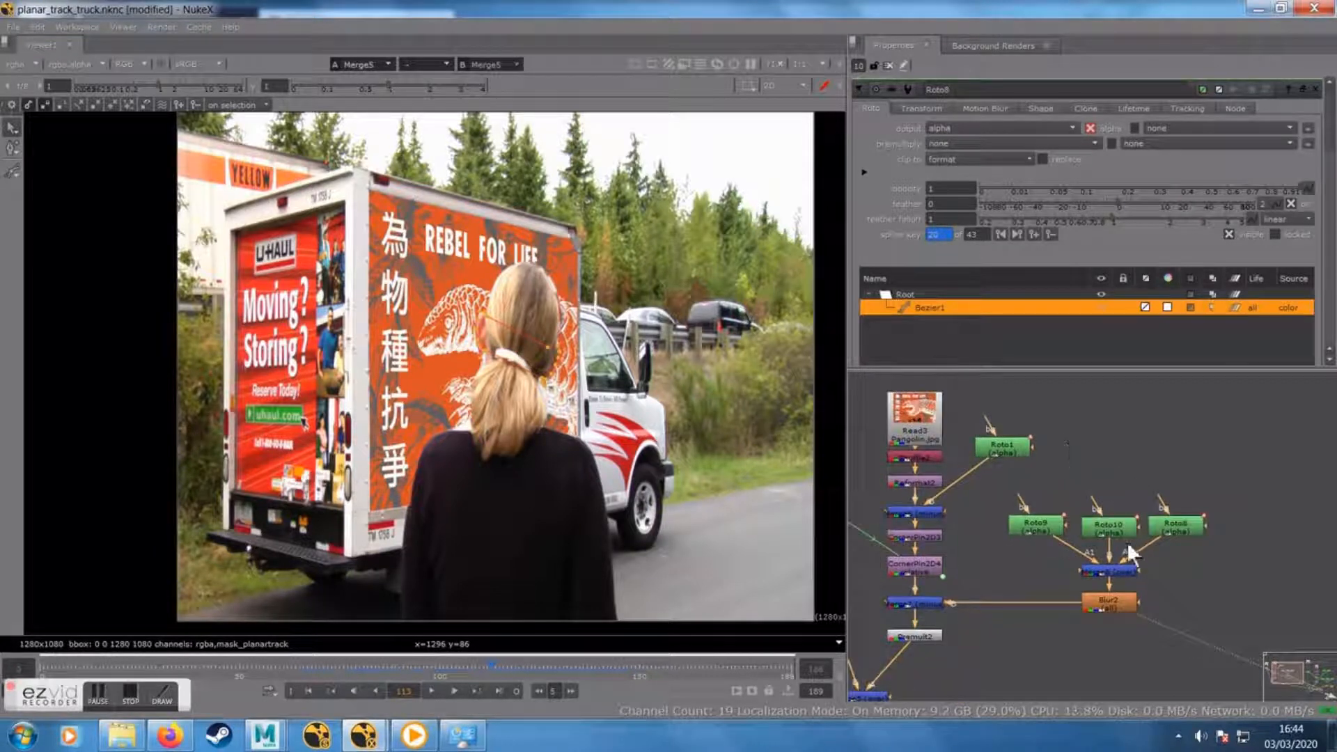
{"action": "left_click_drag", "start_coordinate": [916, 427], "coordinate": [981, 390]}
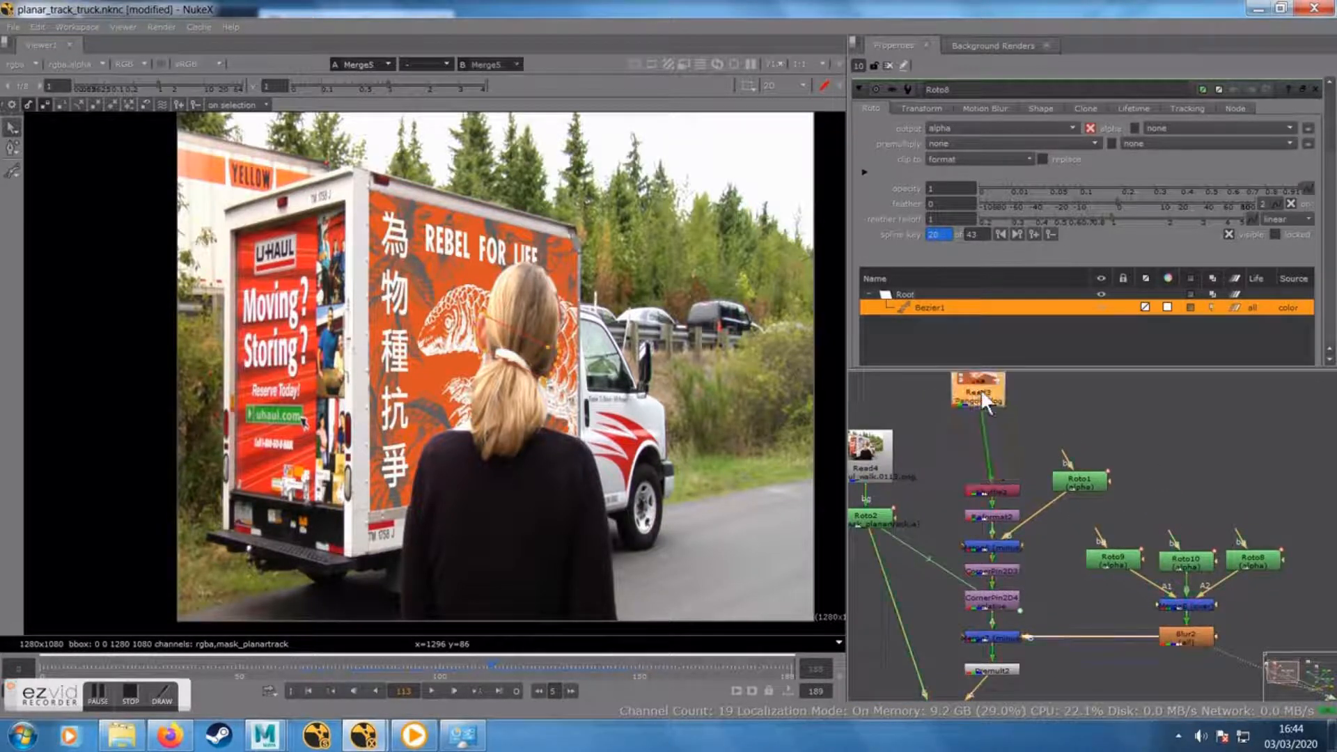
{"action": "mouse_move", "coordinate": [1103, 405]}
{"action": "left_mouse_down"}
{"action": "mouse_move", "coordinate": [1106, 433]}
{"action": "mouse_move", "coordinate": [1094, 410]}
{"action": "left_mouse_up"}
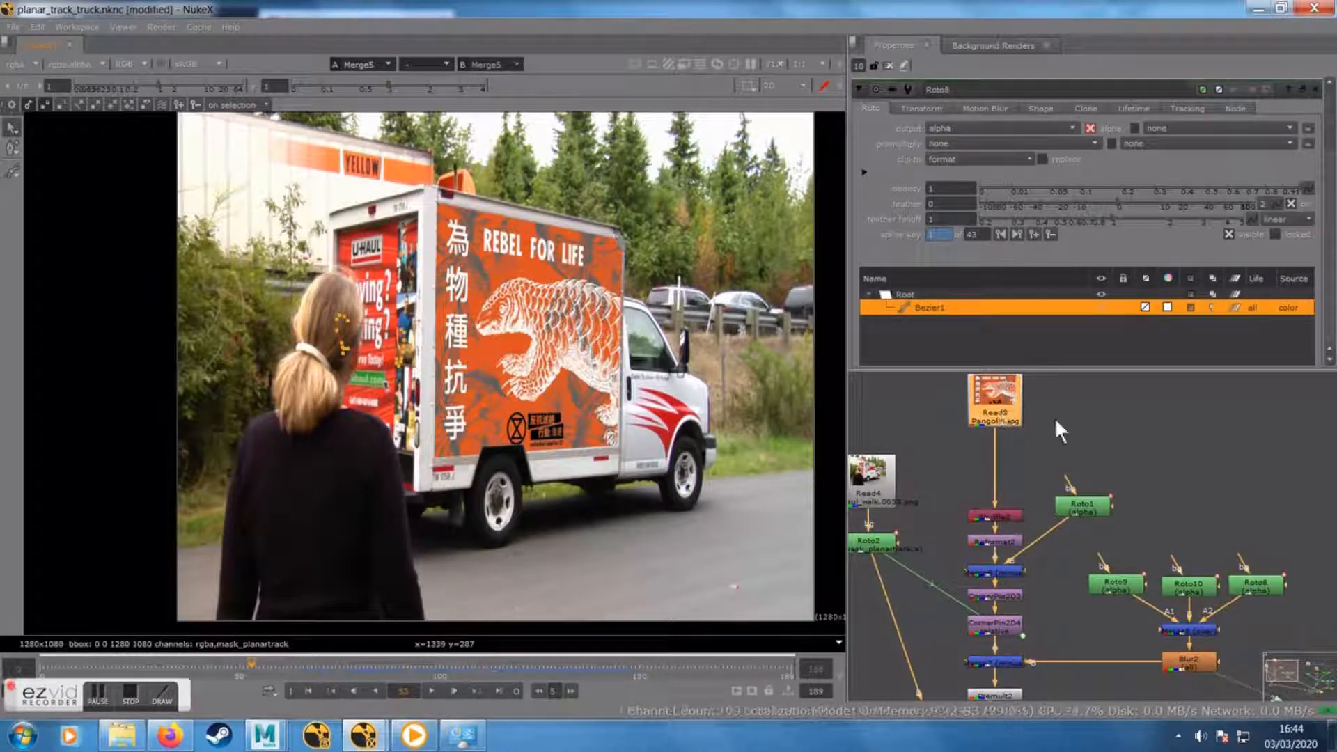
{"action": "key", "text": "g"}
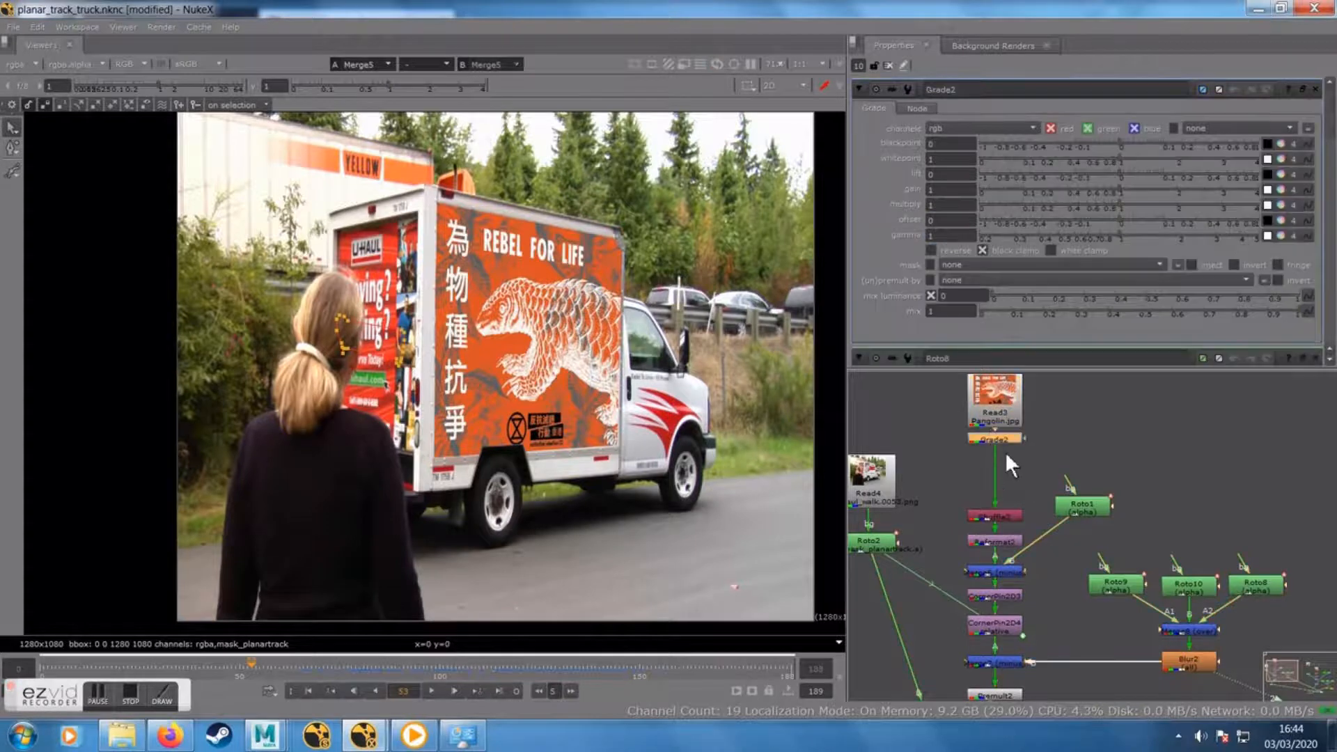
Darken the poster in Grade2 with gain 0.79, multiply 0.81 and lift -0.009
{"action": "left_click", "coordinate": [1114, 186]}
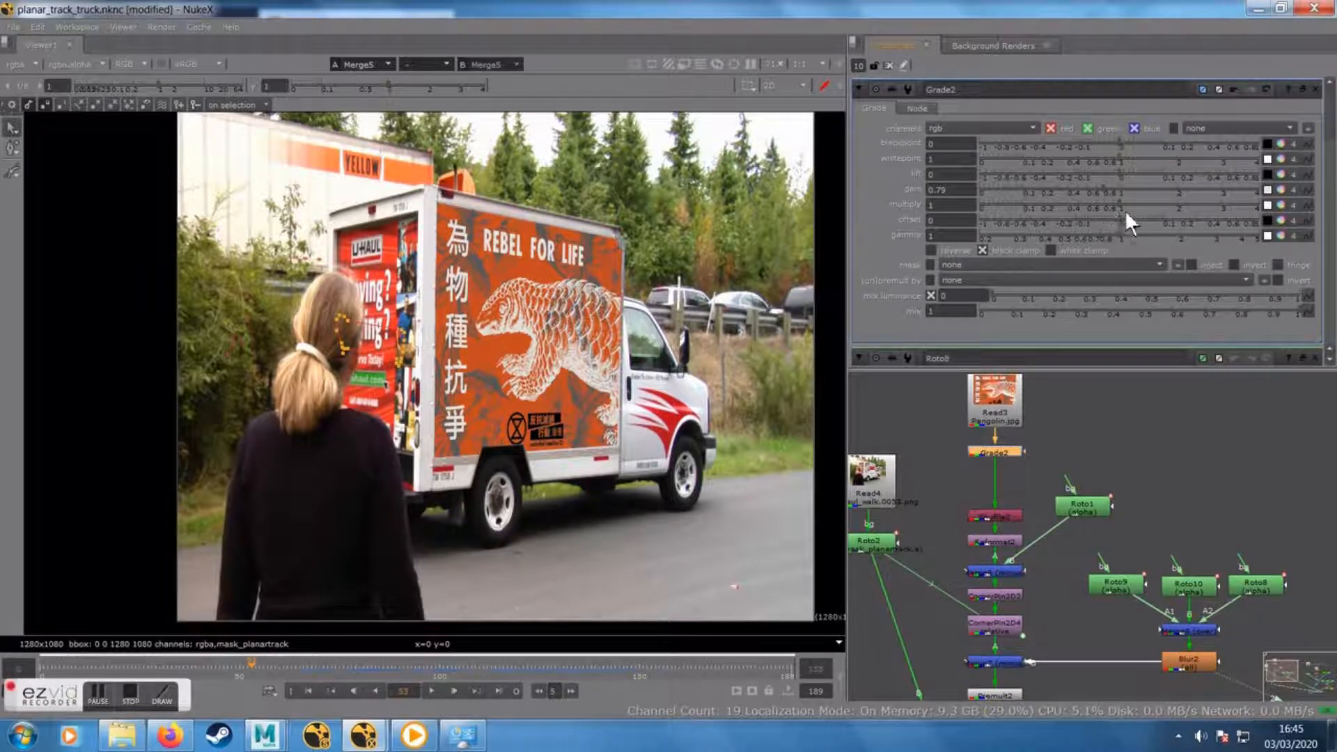
{"action": "left_click", "coordinate": [1105, 203]}
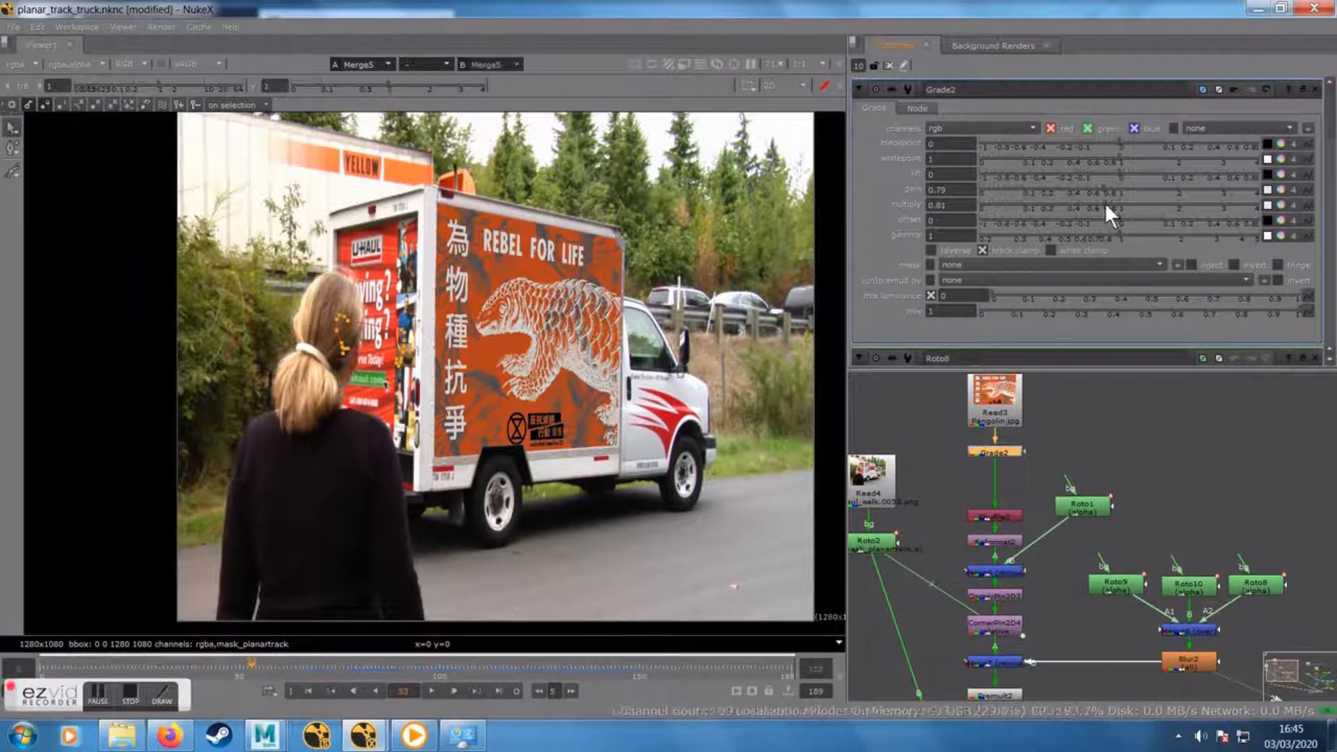
{"action": "left_click", "coordinate": [1112, 174]}
{"action": "left_click_drag", "start_coordinate": [1110, 173], "coordinate": [1105, 173]}
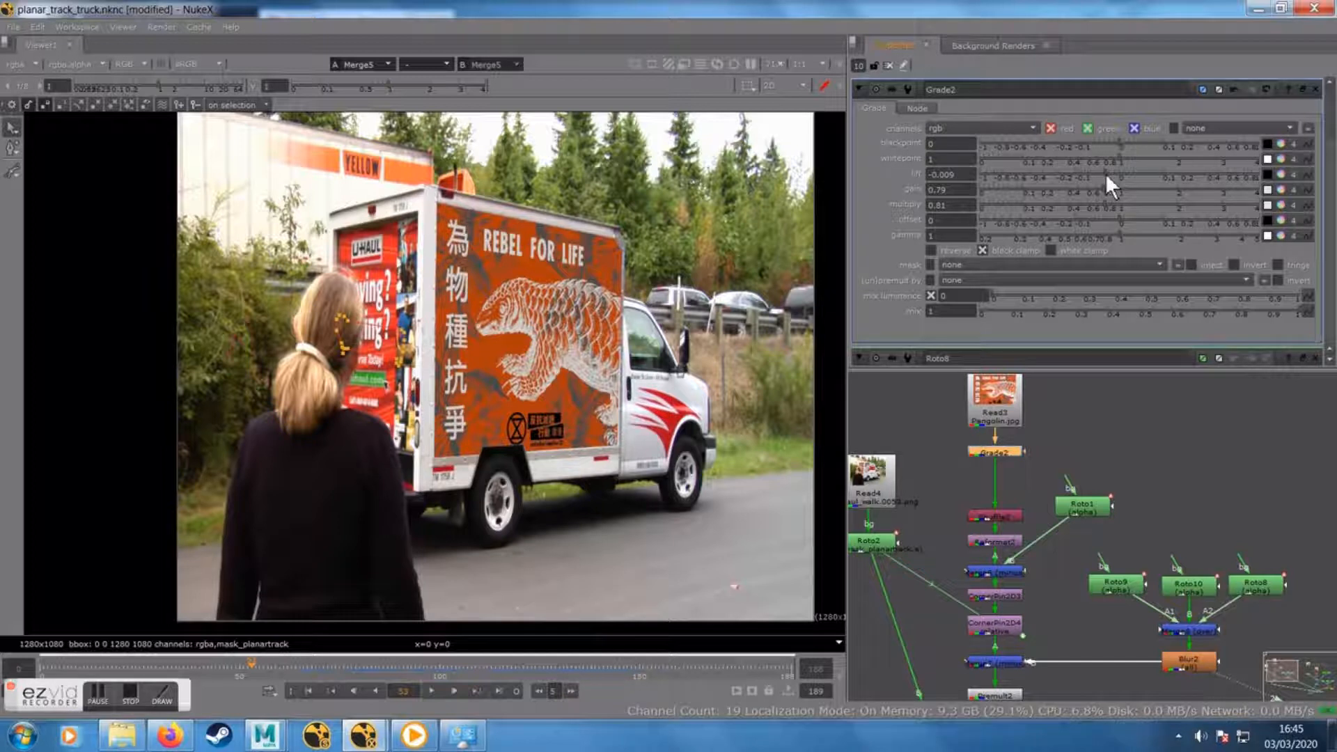
Add a Roto node beside Grade2 and connect it to the grade's mask input
{"action": "left_click", "coordinate": [1072, 420]}
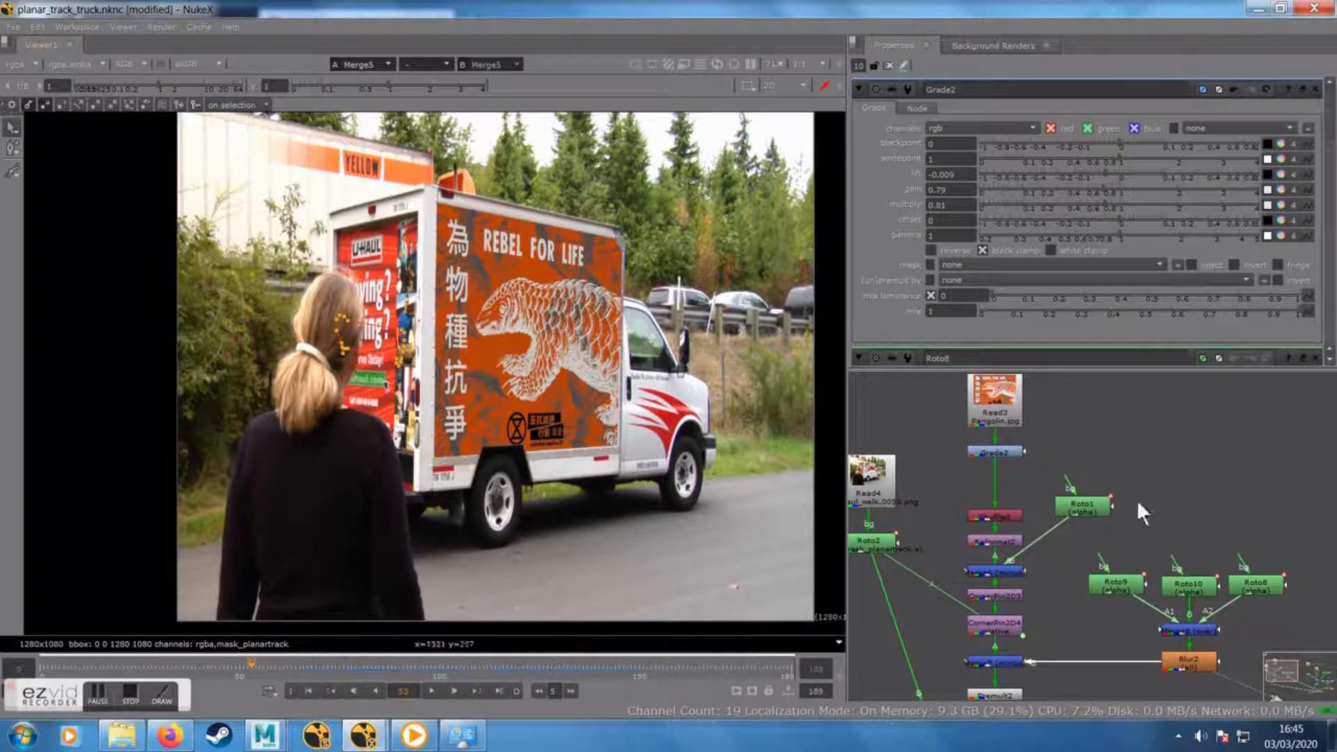
{"action": "key", "text": "Tab"}
{"action": "type", "text": "ro"}
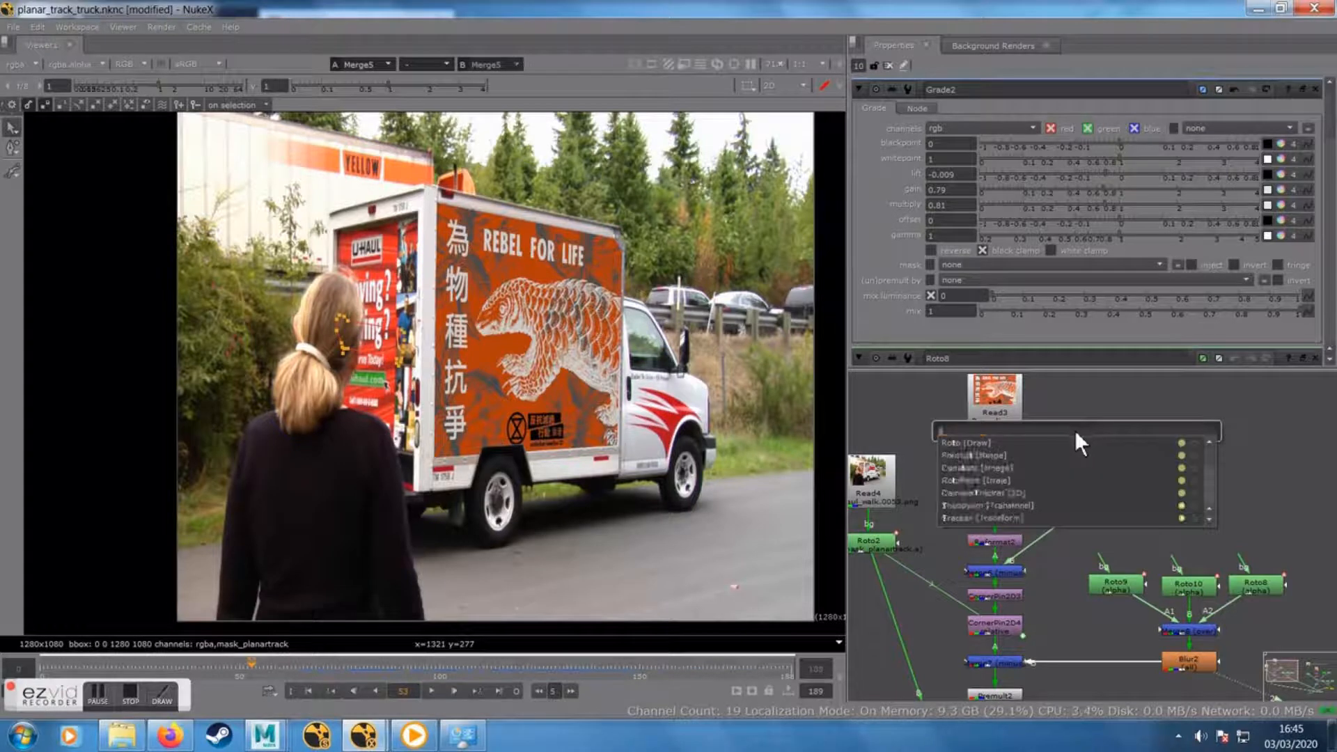
{"action": "left_click", "coordinate": [951, 444]}
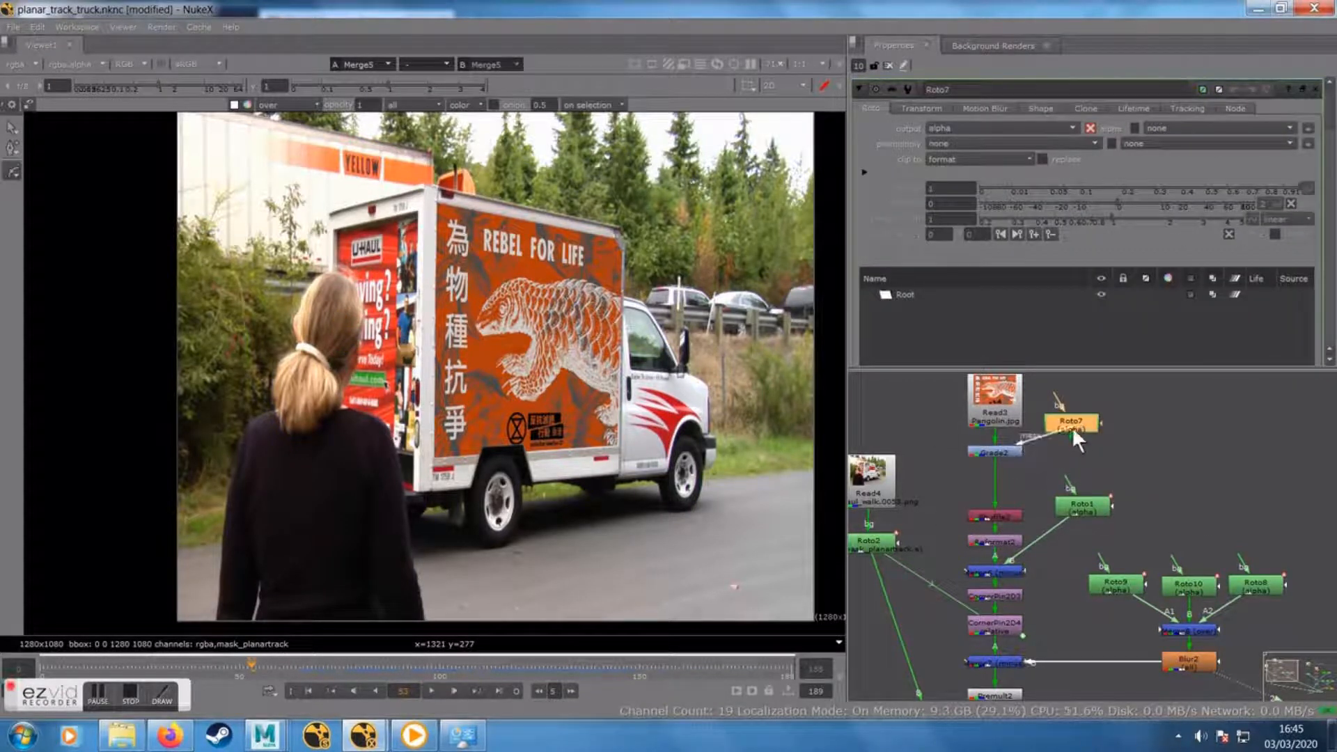
{"action": "left_click", "coordinate": [1106, 429]}
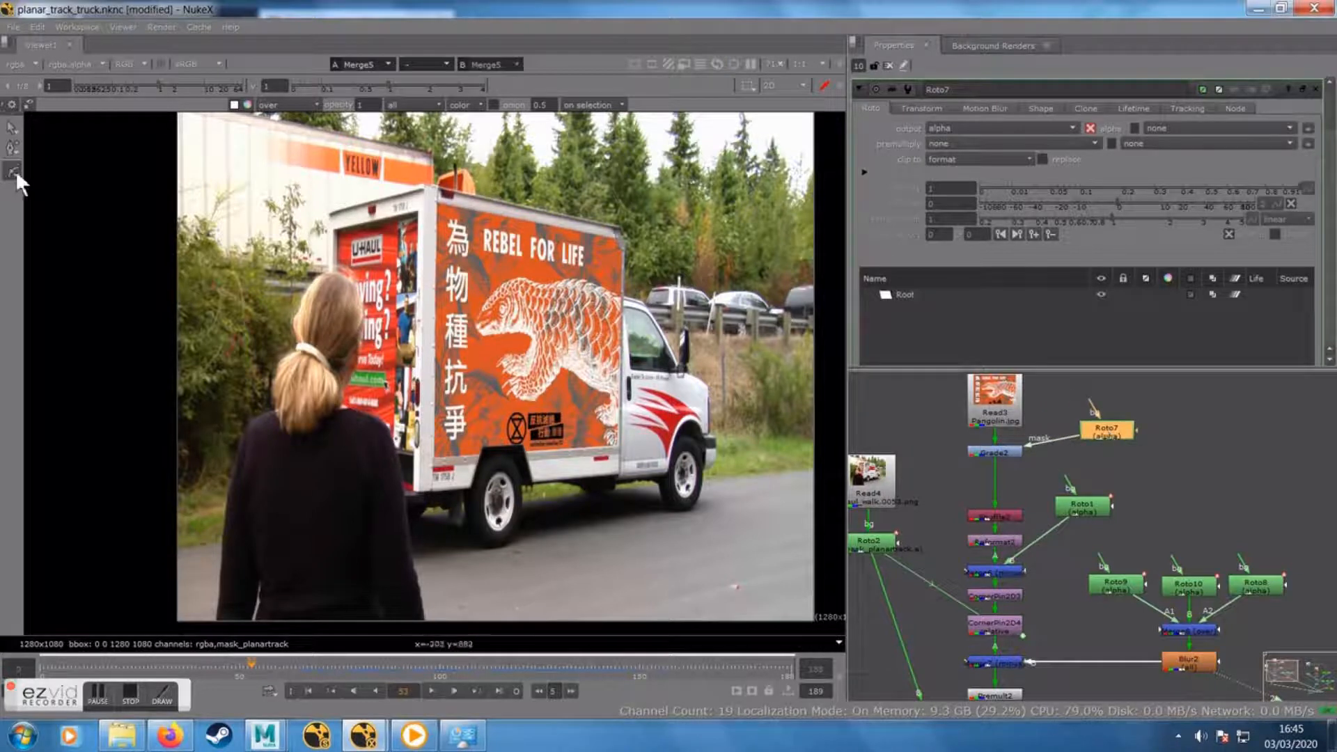
View Grade2 and draw a large Roto7 ellipse covering the poster's upper-left area and extending beyond its edges
{"action": "right_click", "coordinate": [15, 171]}
{"action": "left_click", "coordinate": [57, 222]}
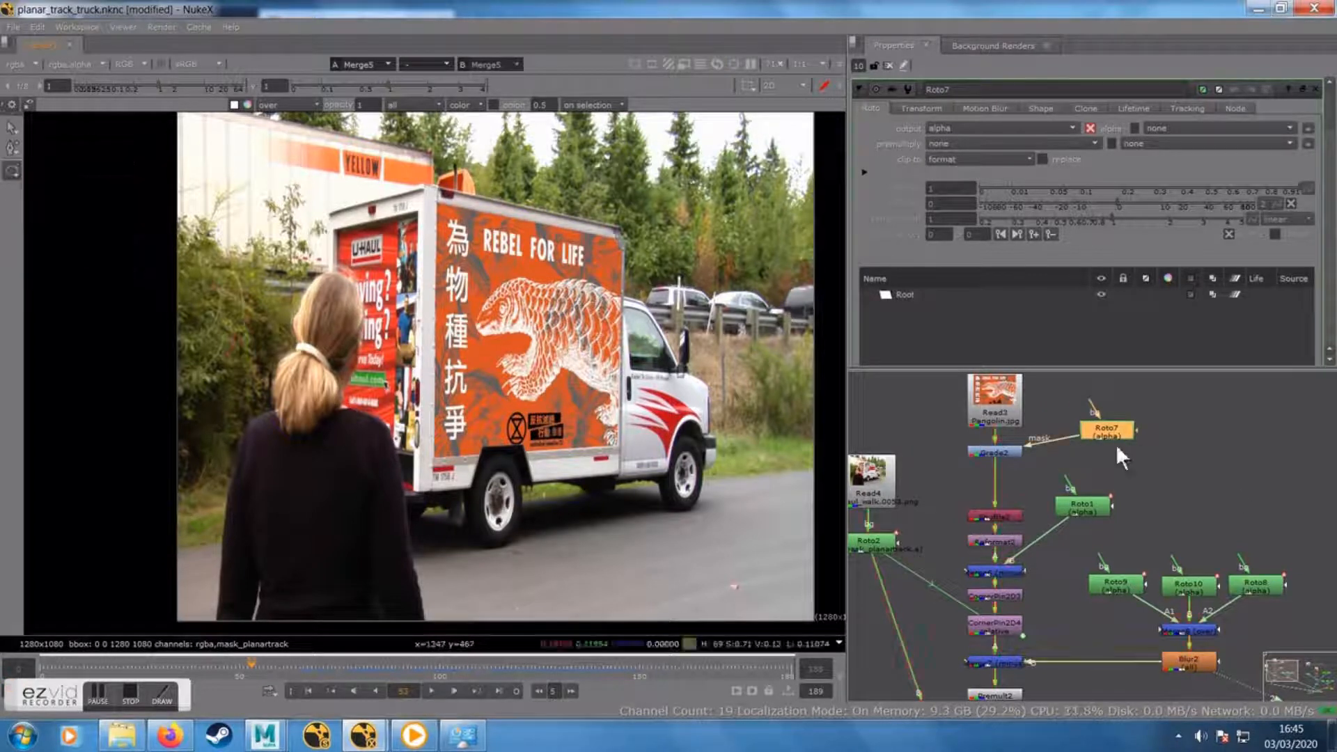
{"action": "left_click", "coordinate": [984, 450]}
{"action": "key", "text": "1"}
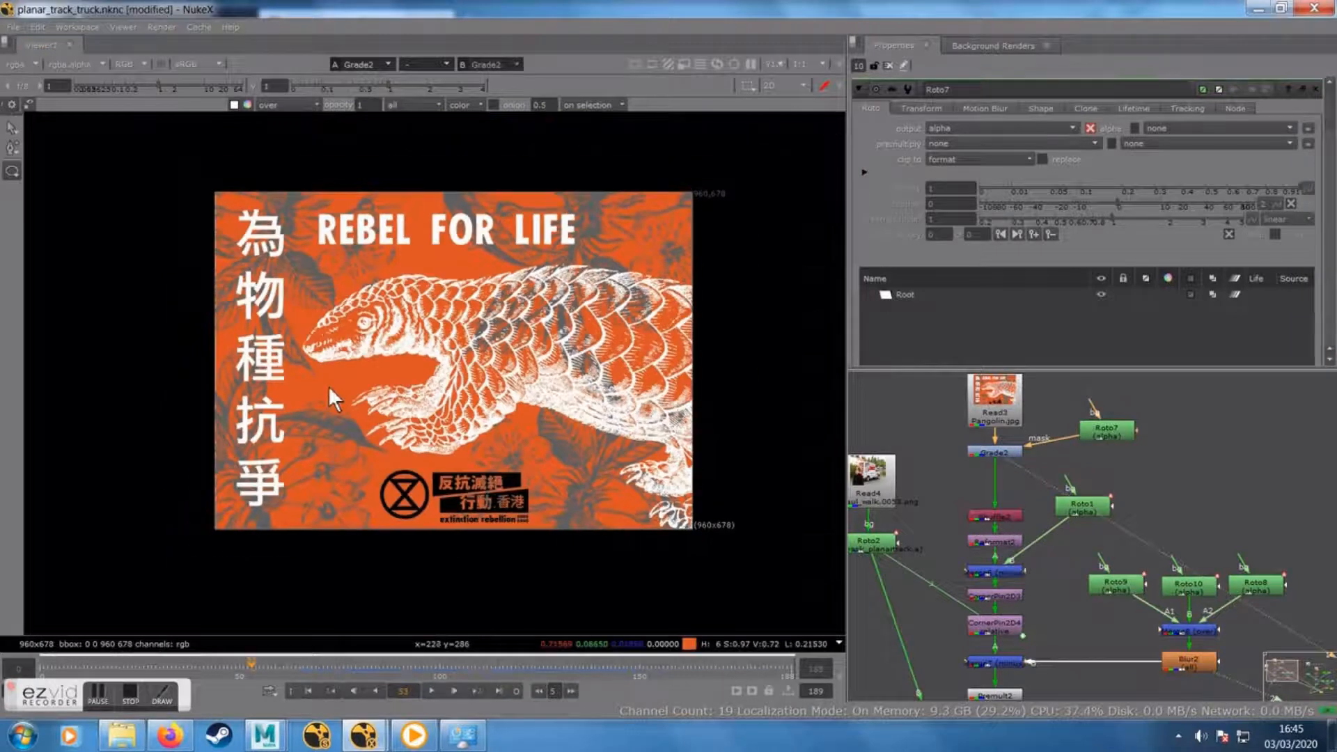
{"action": "scroll", "coordinate": [334, 399], "scroll_direction": "down", "scroll_amount": 3}
{"action": "left_click_drag", "start_coordinate": [115, 150], "coordinate": [480, 446]}
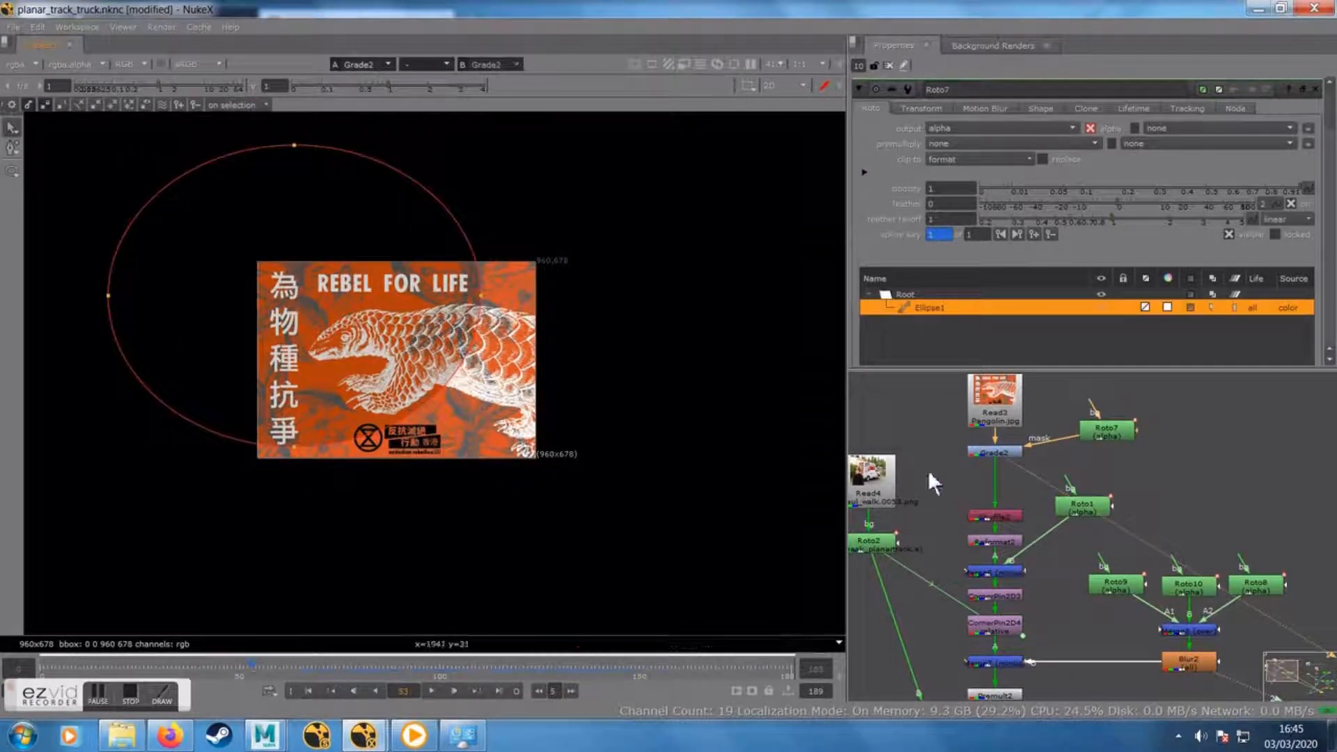
Set the feather of Roto7's ellipse to 300 and shift the whole shape slightly
{"action": "left_click", "coordinate": [1096, 431]}
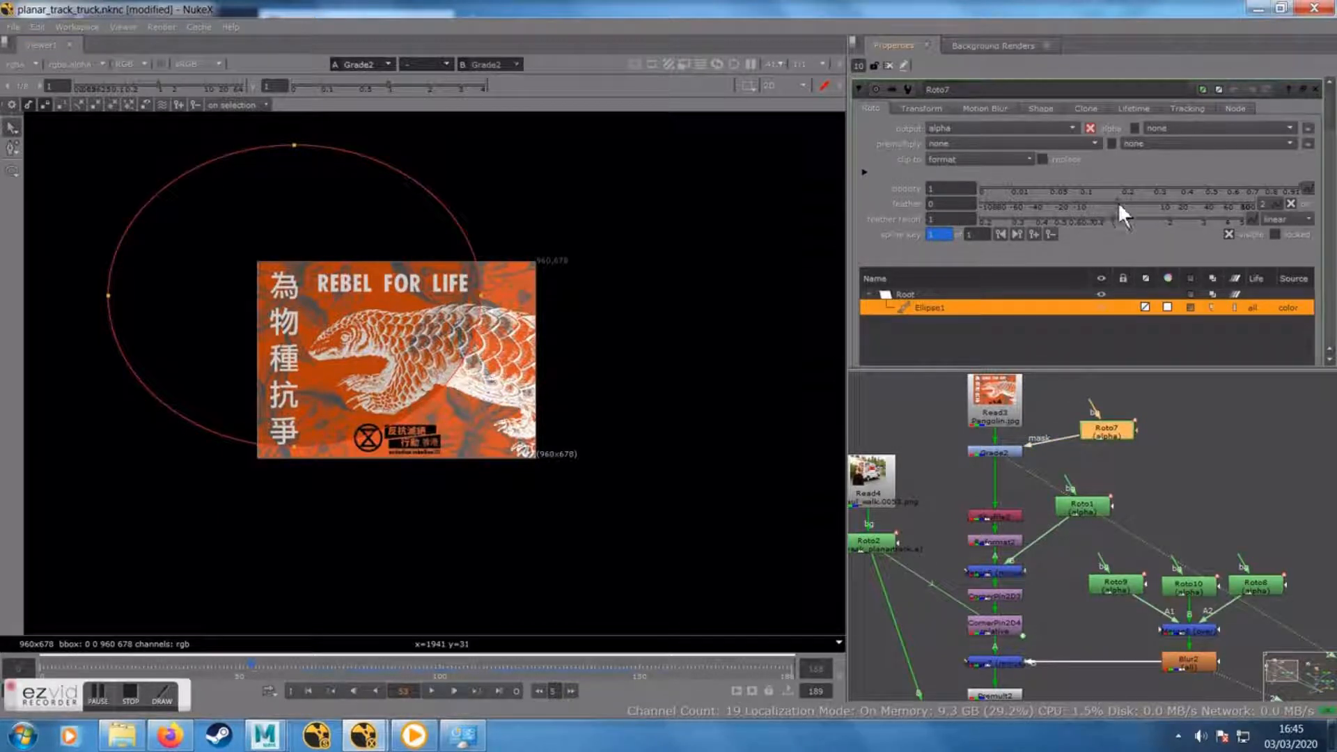
{"action": "left_click_drag", "start_coordinate": [1118, 202], "coordinate": [1250, 203]}
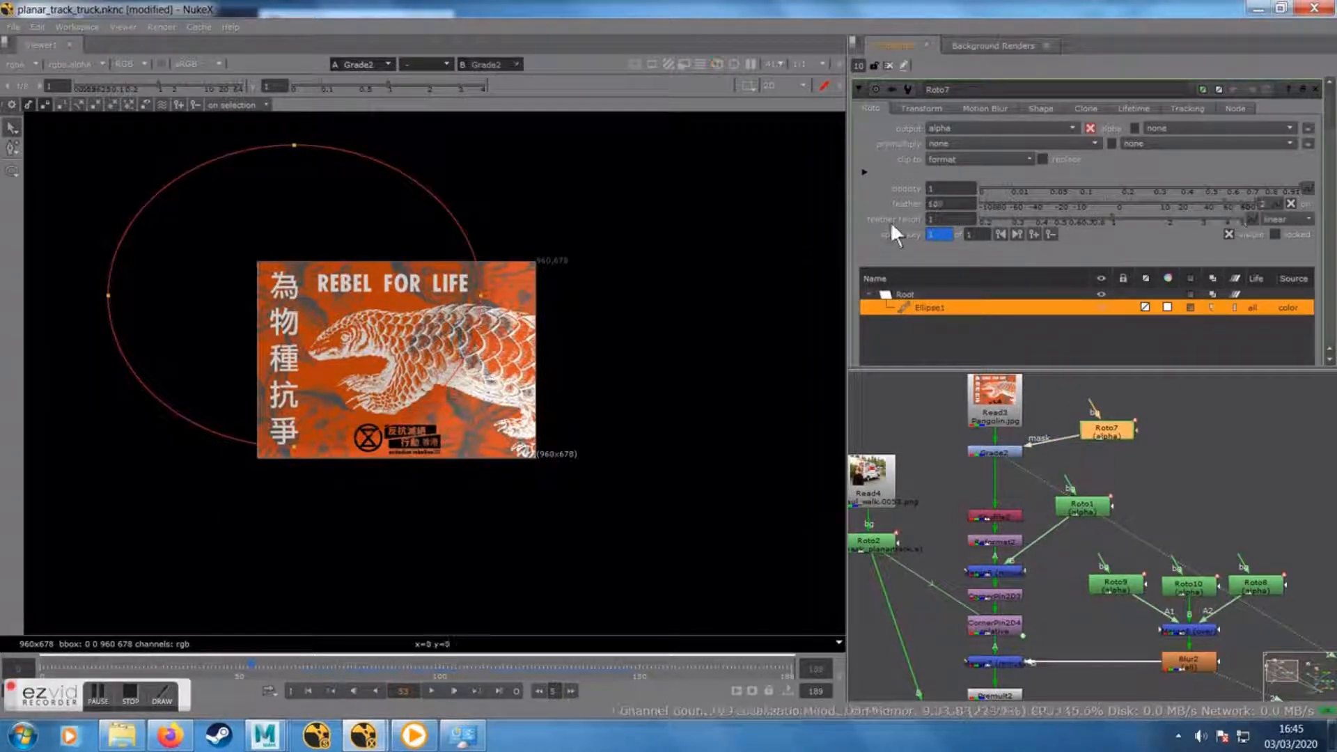
{"action": "left_click_drag", "start_coordinate": [971, 203], "coordinate": [881, 197]}
{"action": "type", "text": "300"}
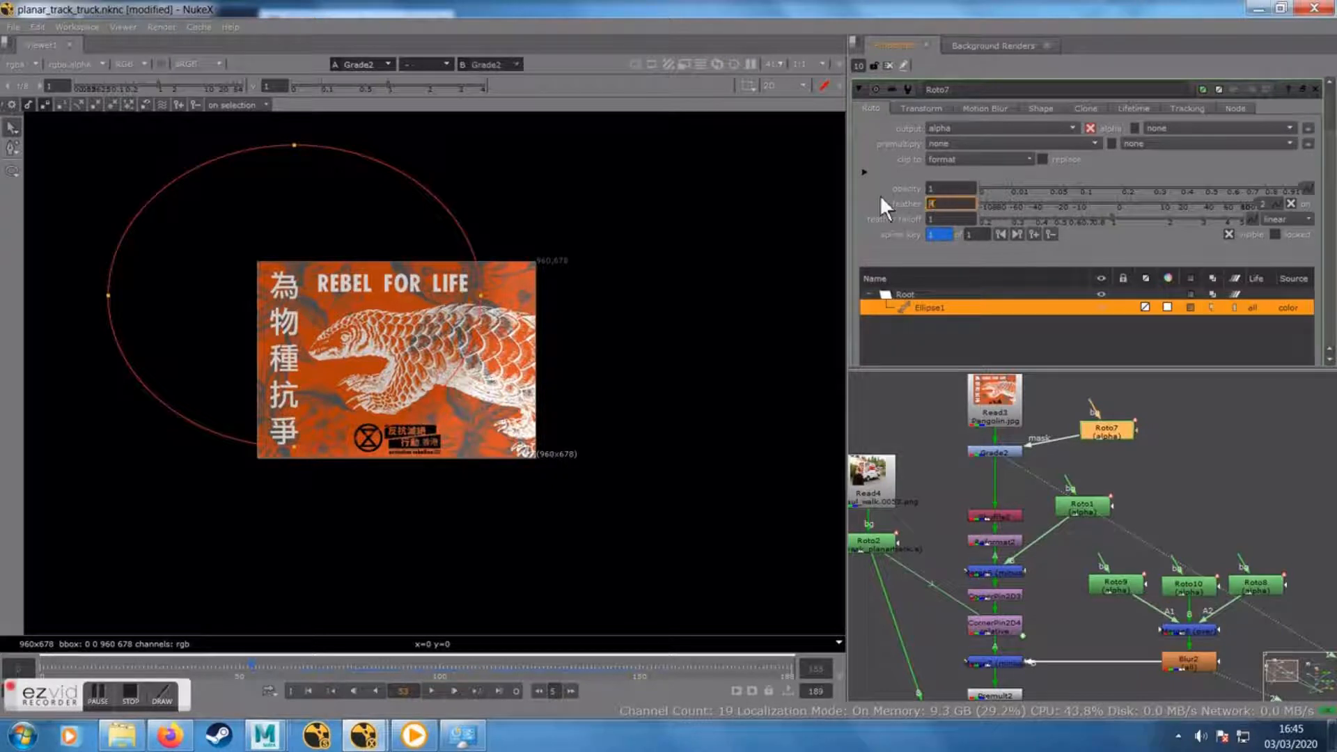
{"action": "key", "text": "Return"}
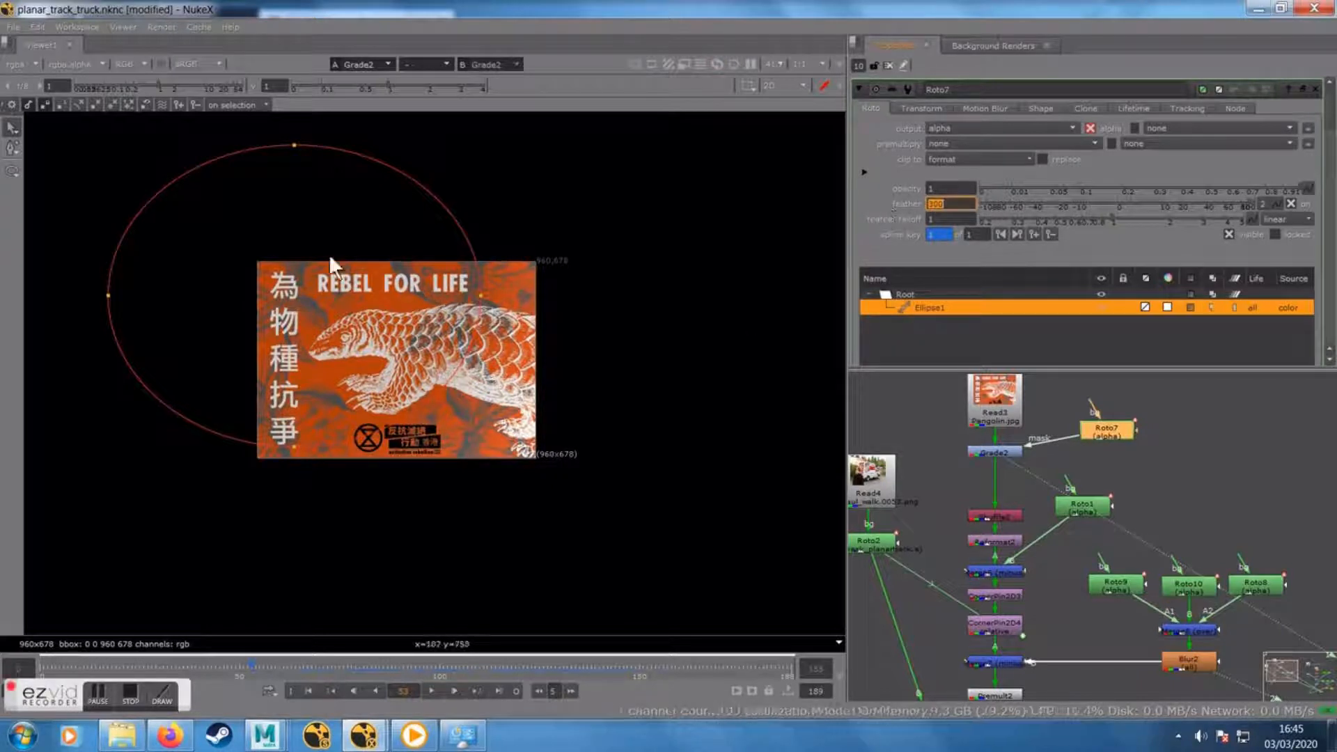
{"action": "left_click_drag", "start_coordinate": [60, 126], "coordinate": [596, 582]}
{"action": "mouse_move", "coordinate": [305, 307]}
{"action": "left_mouse_down"}
{"action": "mouse_move", "coordinate": [301, 296]}
{"action": "mouse_move", "coordinate": [308, 306]}
{"action": "left_mouse_up"}
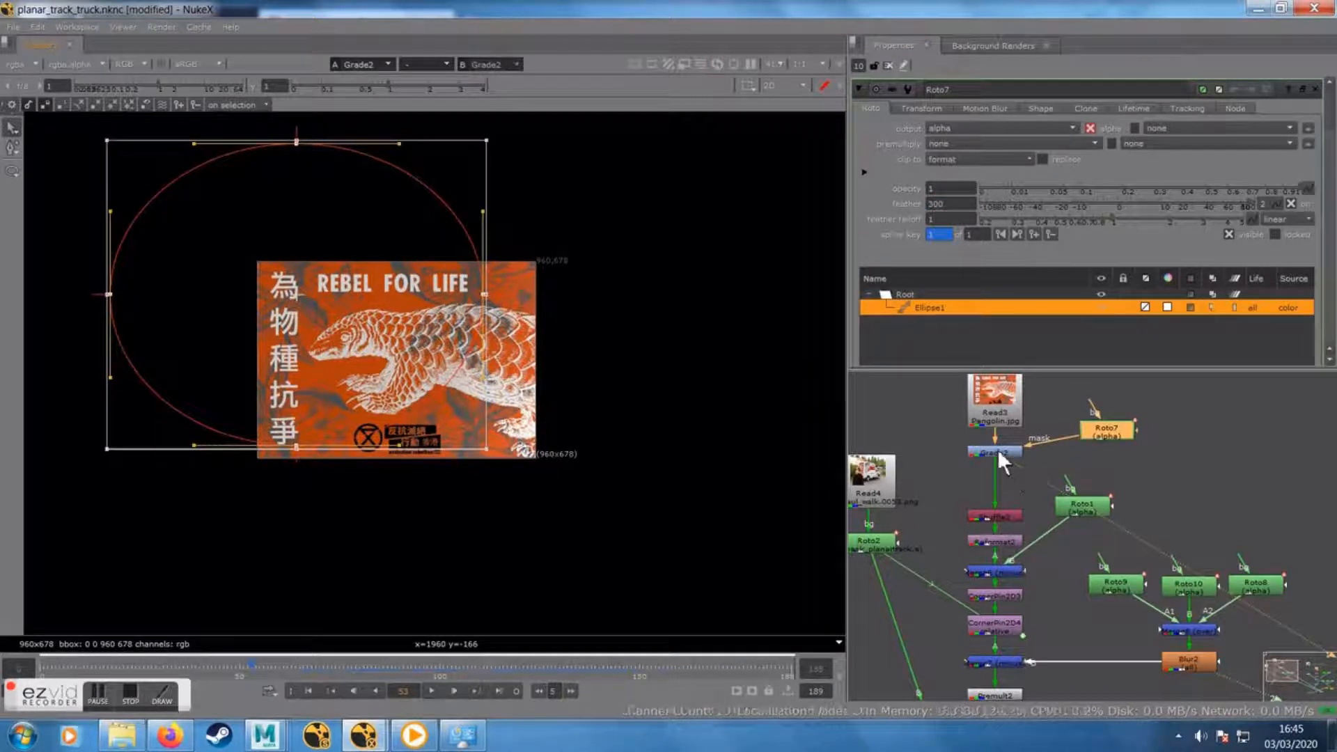
Close Roto7's properties and compare the poster with Grade2 disabled and enabled
{"action": "left_click", "coordinate": [1316, 89]}
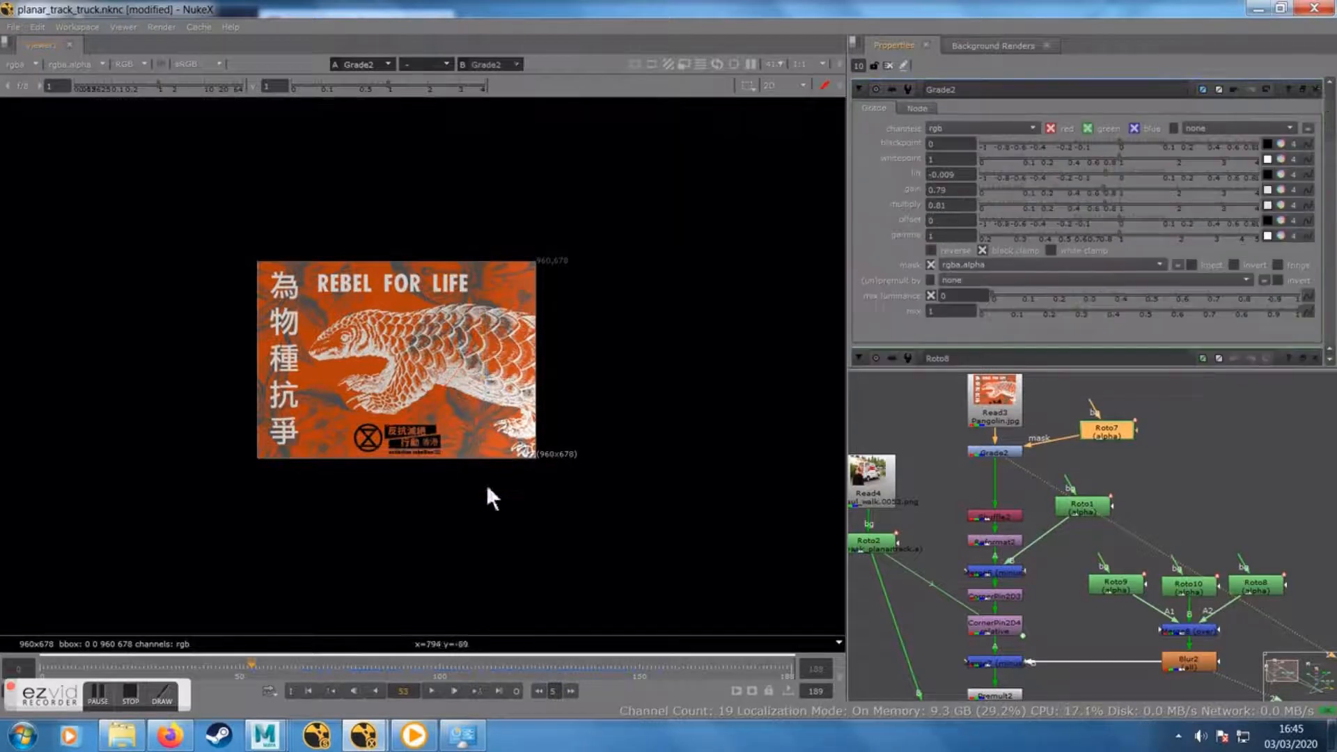
{"action": "left_click", "coordinate": [990, 453]}
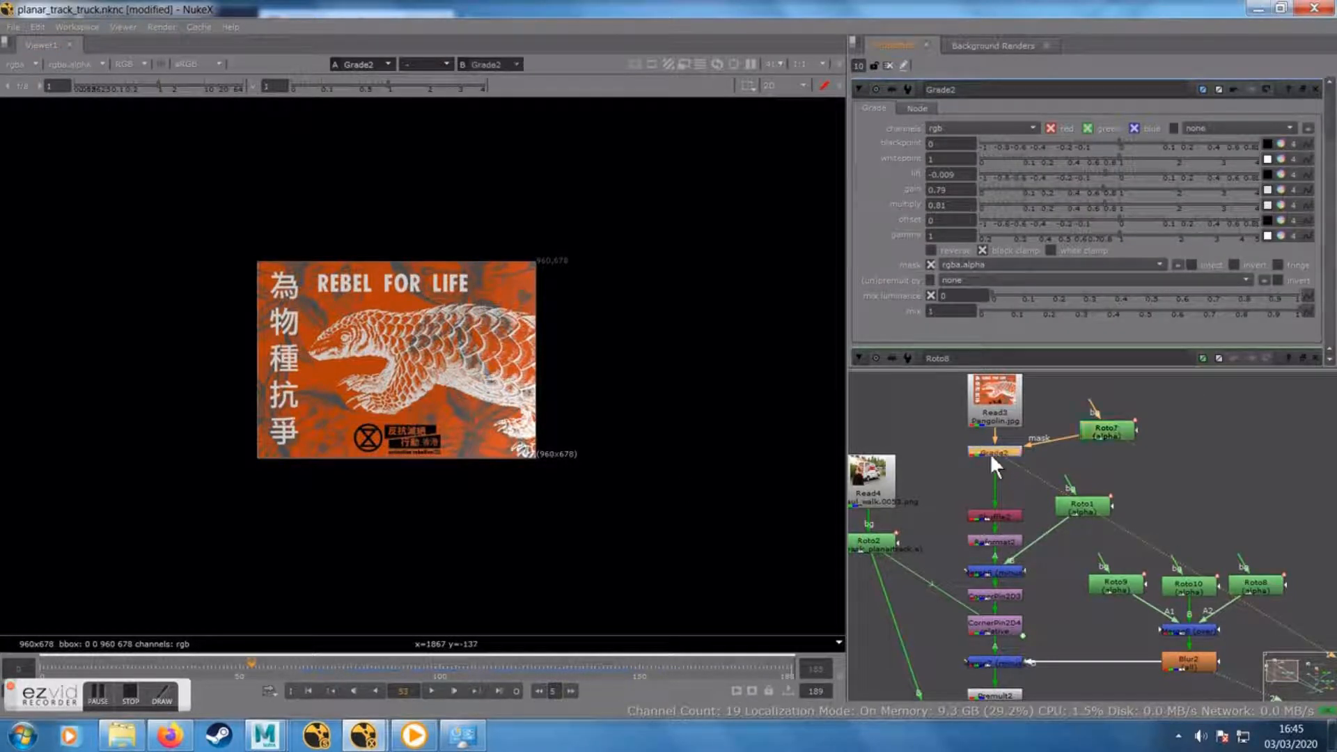
{"action": "key", "text": "d"}
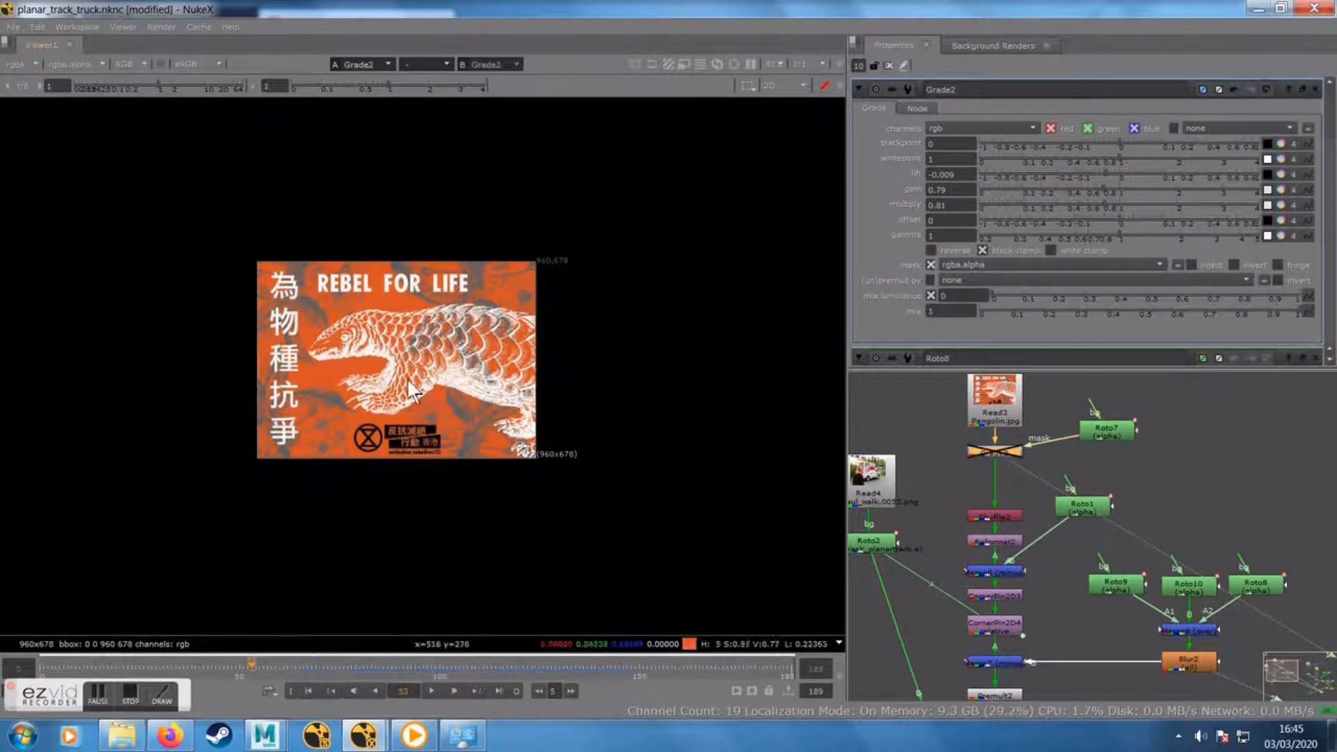
{"action": "scroll", "coordinate": [407, 378], "scroll_direction": "up", "scroll_amount": 2}
{"action": "key", "text": "d"}
{"action": "key", "text": "d"}
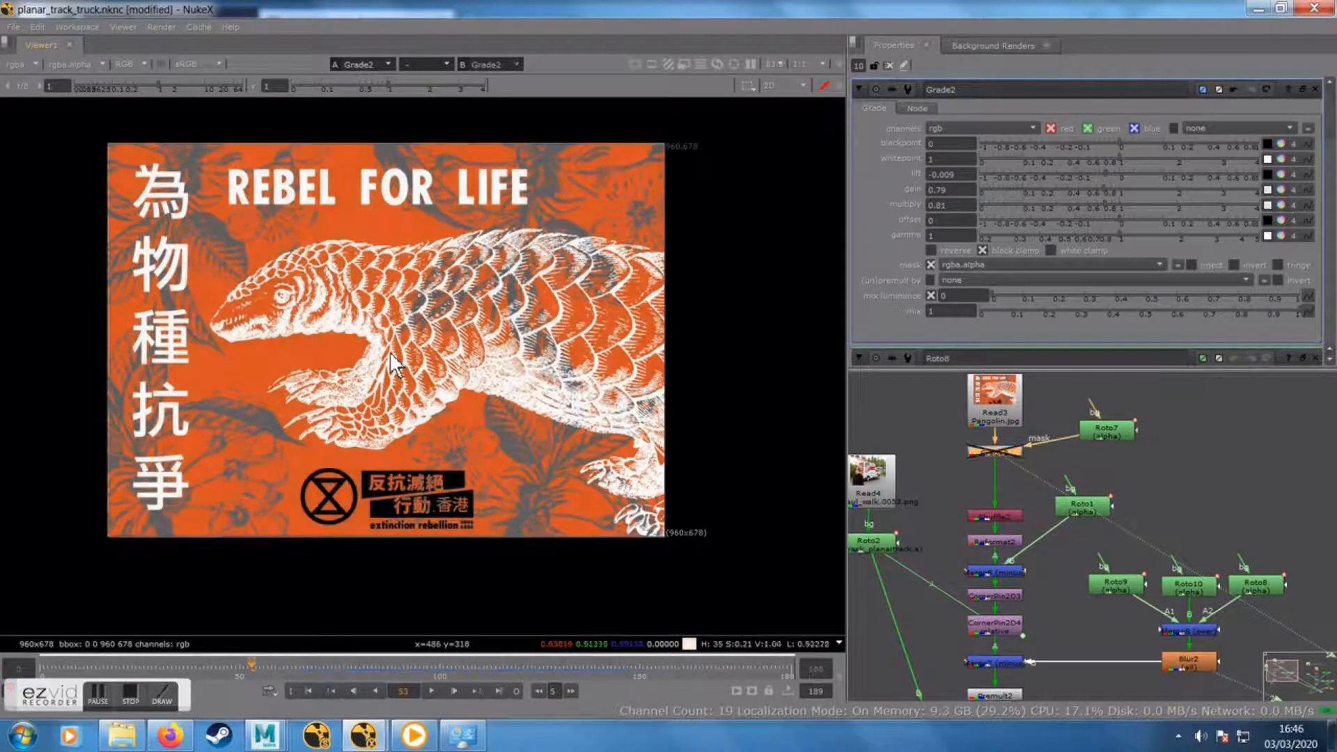
{"action": "key", "text": "d"}
Display the Merge5 composite to examine the masked grade on the truck and select Grade2 for comparison
{"action": "scroll", "coordinate": [1038, 566], "scroll_direction": "down", "scroll_amount": 2}
{"action": "left_click_drag", "start_coordinate": [1103, 608], "coordinate": [1165, 513]}
{"action": "left_click", "coordinate": [1038, 610]}
{"action": "key", "text": "1"}
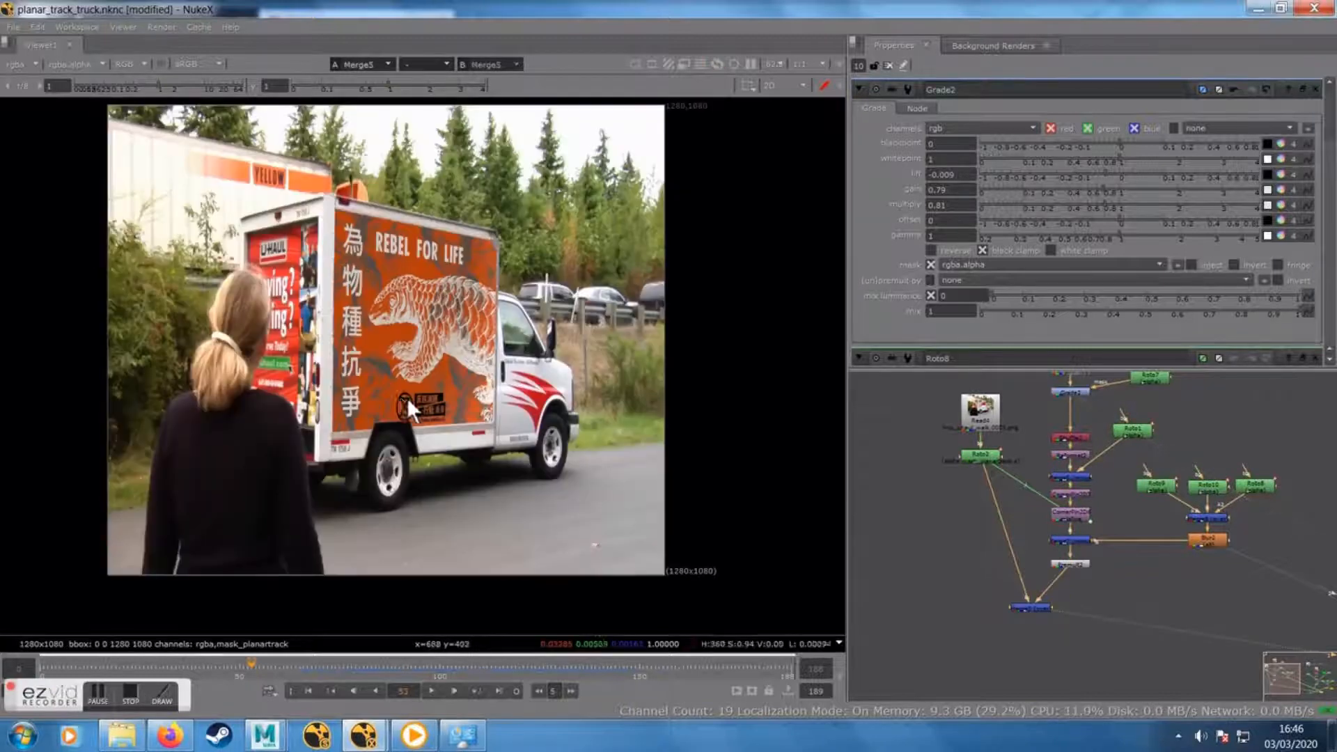
{"action": "left_click_drag", "start_coordinate": [1086, 393], "coordinate": [1080, 429]}
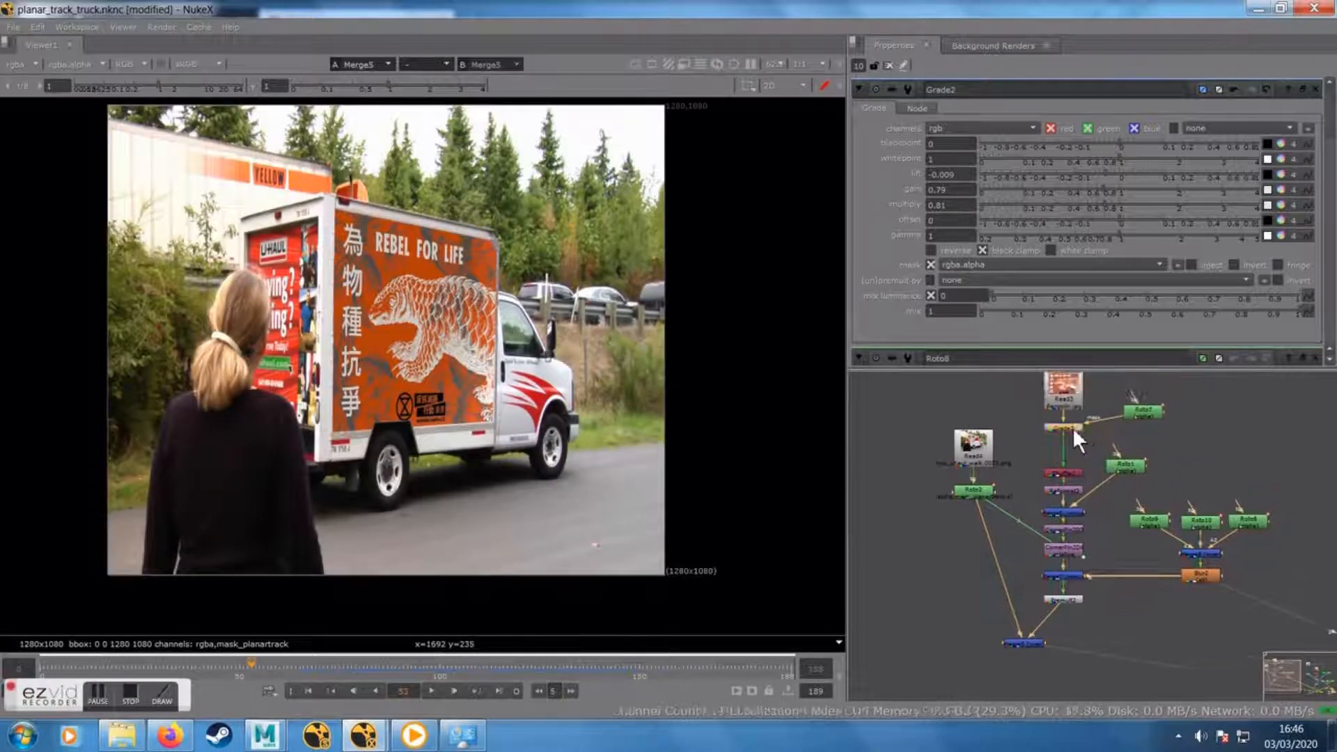
{"action": "left_click", "coordinate": [1073, 428]}
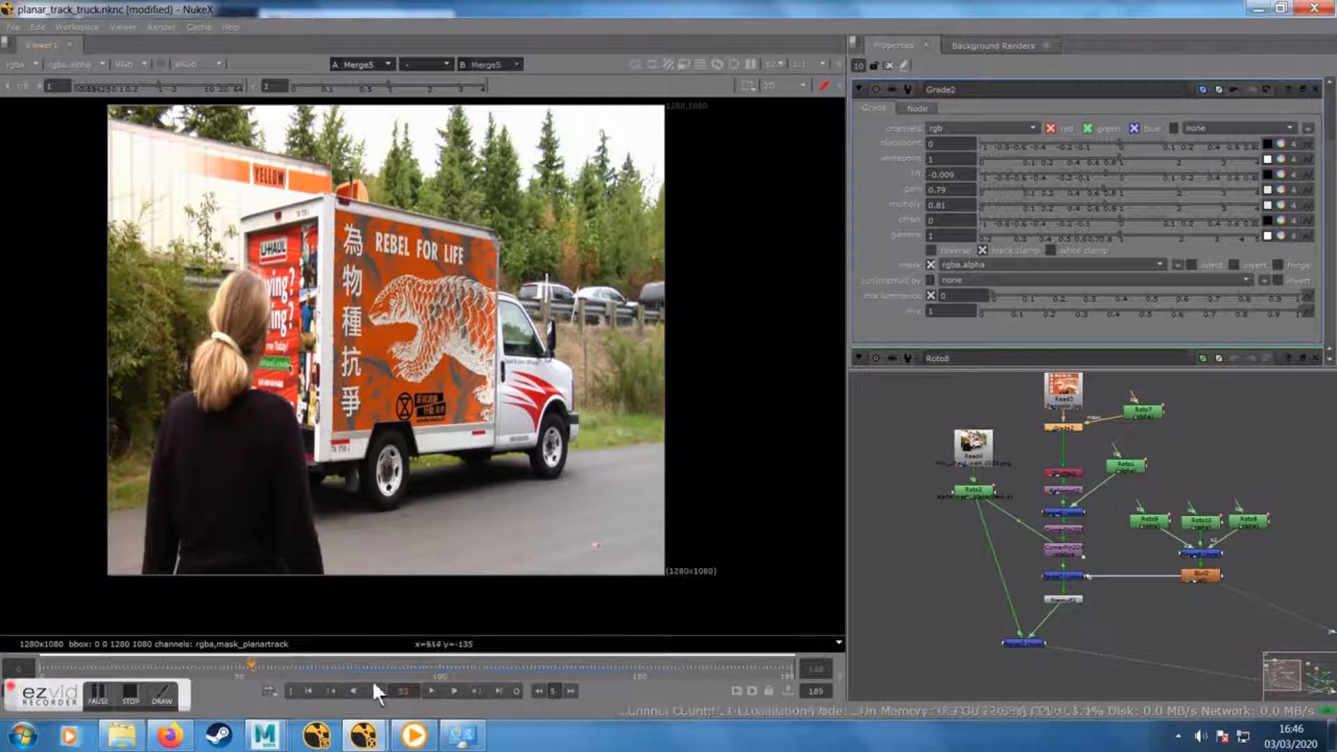
Check the masked grade at frames 98 and 67 and lower Grade2's mix to 0.81
{"action": "left_click_drag", "start_coordinate": [356, 667], "coordinate": [432, 668]}
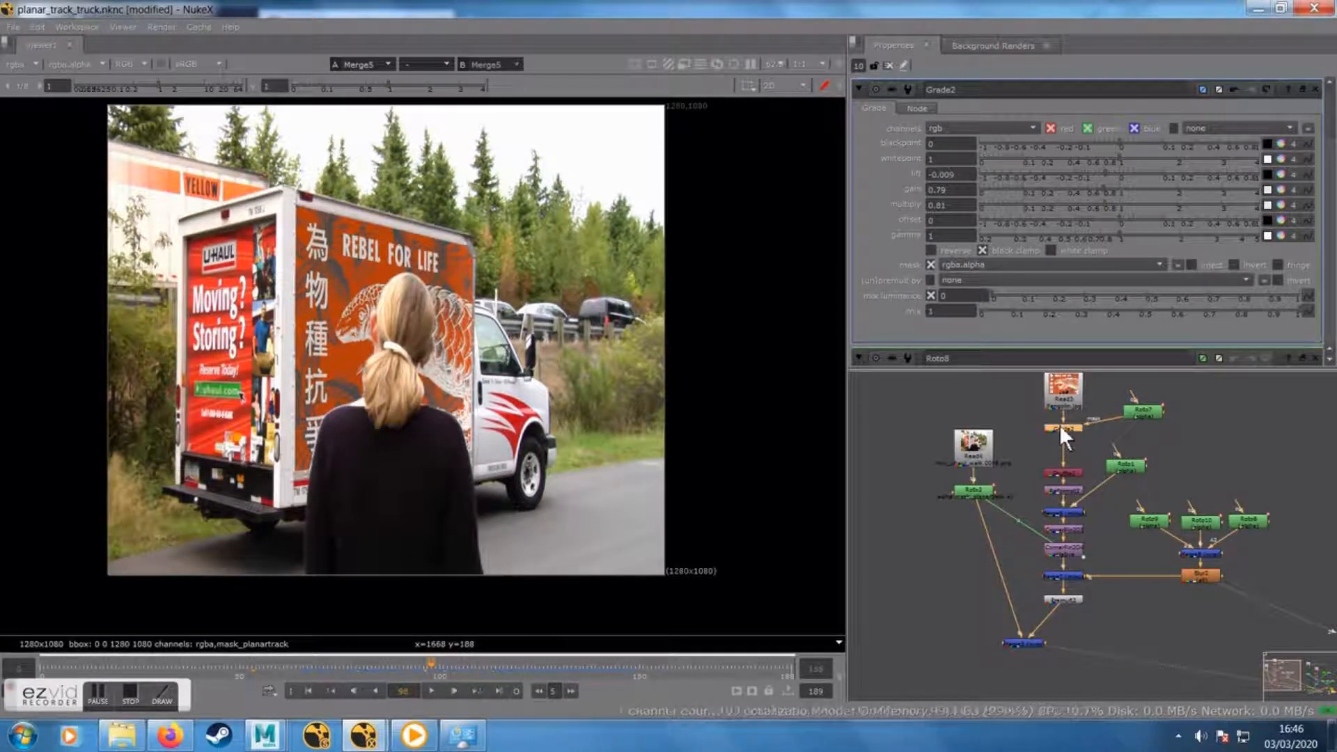
{"action": "left_click", "coordinate": [307, 670]}
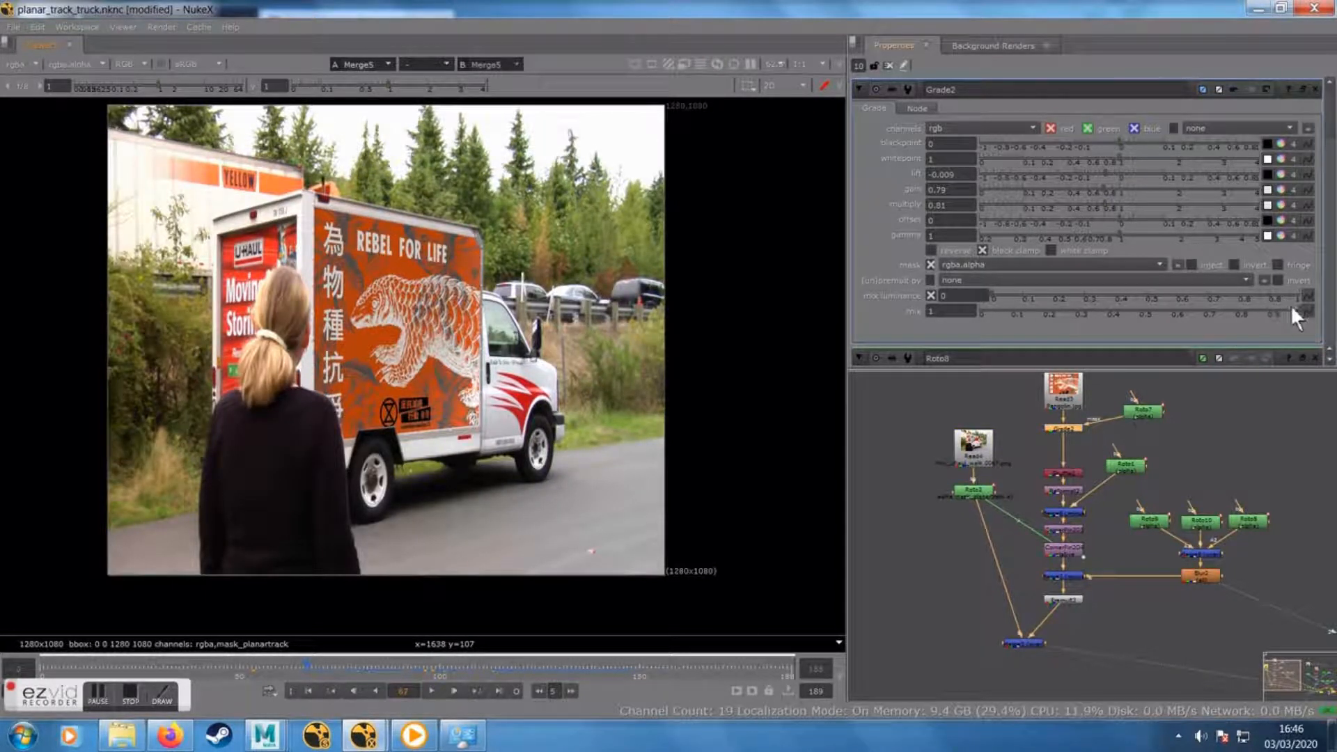
{"action": "left_click_drag", "start_coordinate": [1293, 310], "coordinate": [1238, 310]}
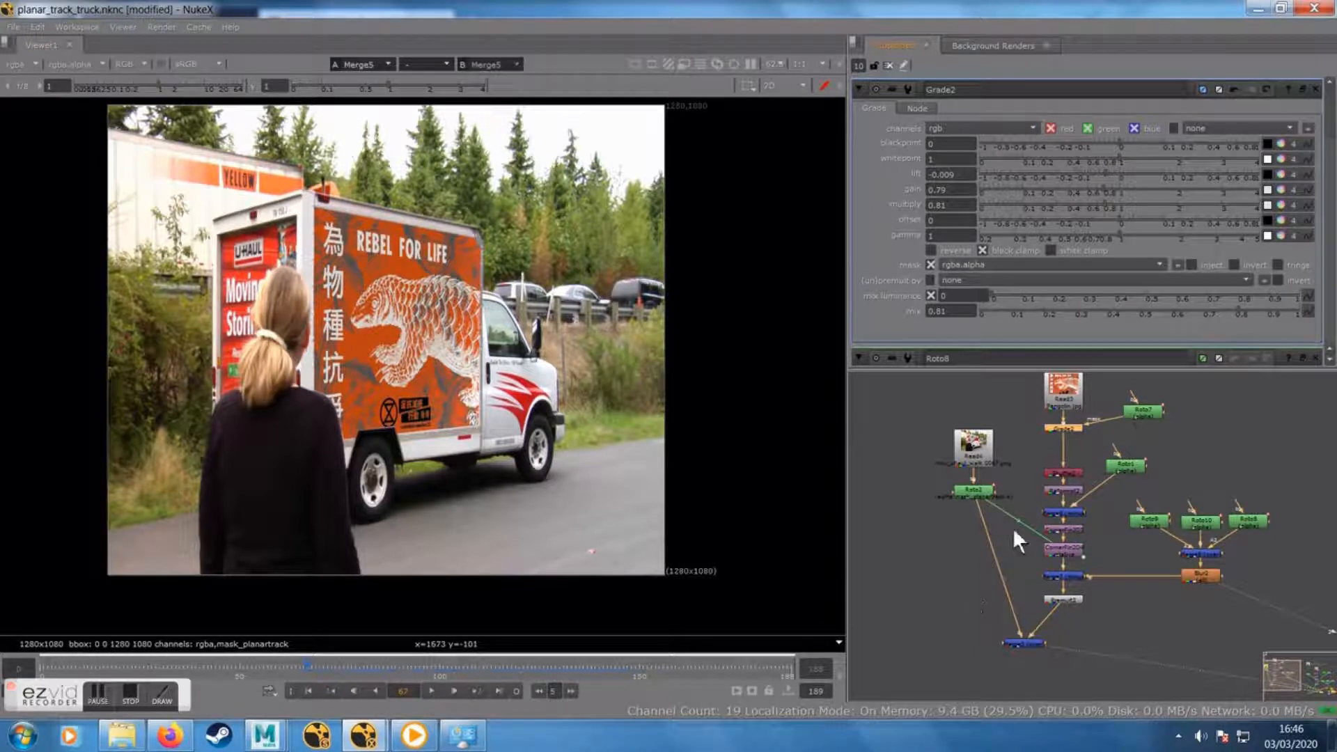
Set the motion blur of CornerPin2D4 to 1 and inspect the poster lettering closely at frame 83
{"action": "double_click", "coordinate": [1066, 551]}
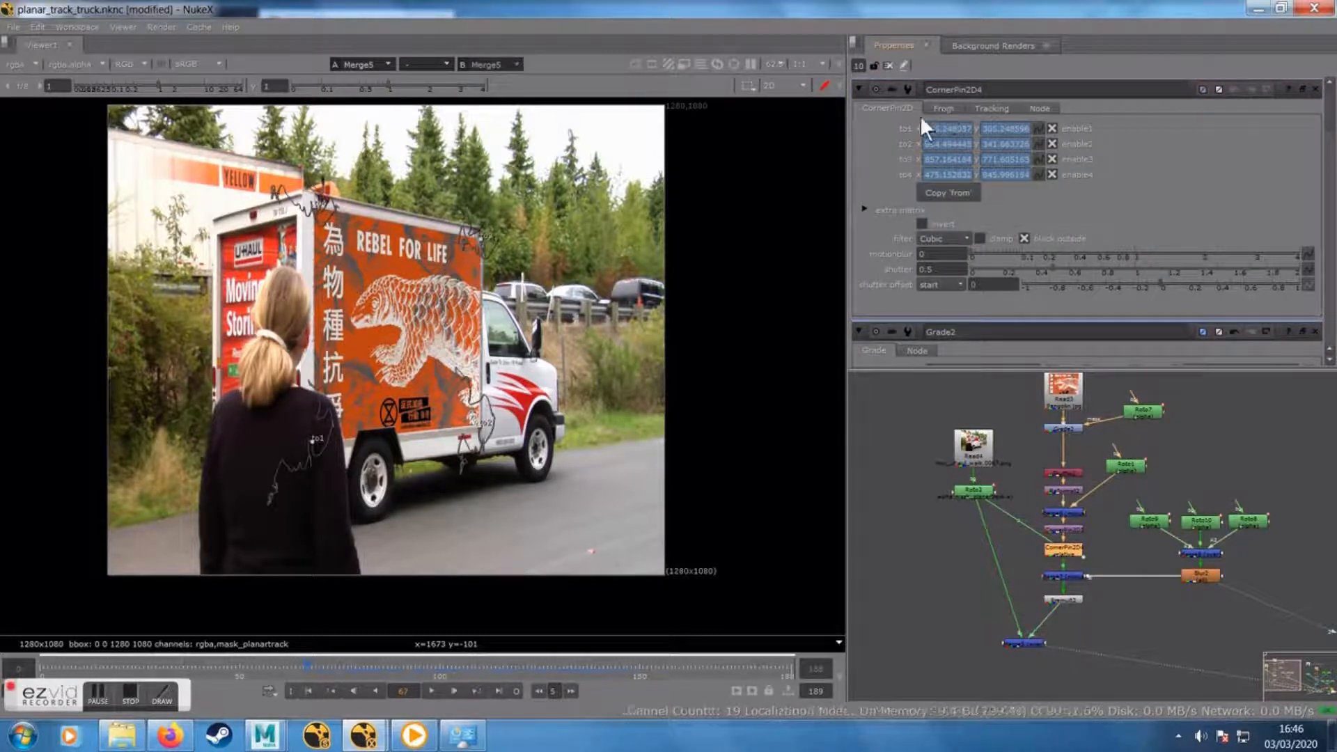
{"action": "left_click", "coordinate": [934, 254]}
{"action": "type", "text": "1"}
{"action": "left_click", "coordinate": [347, 666]}
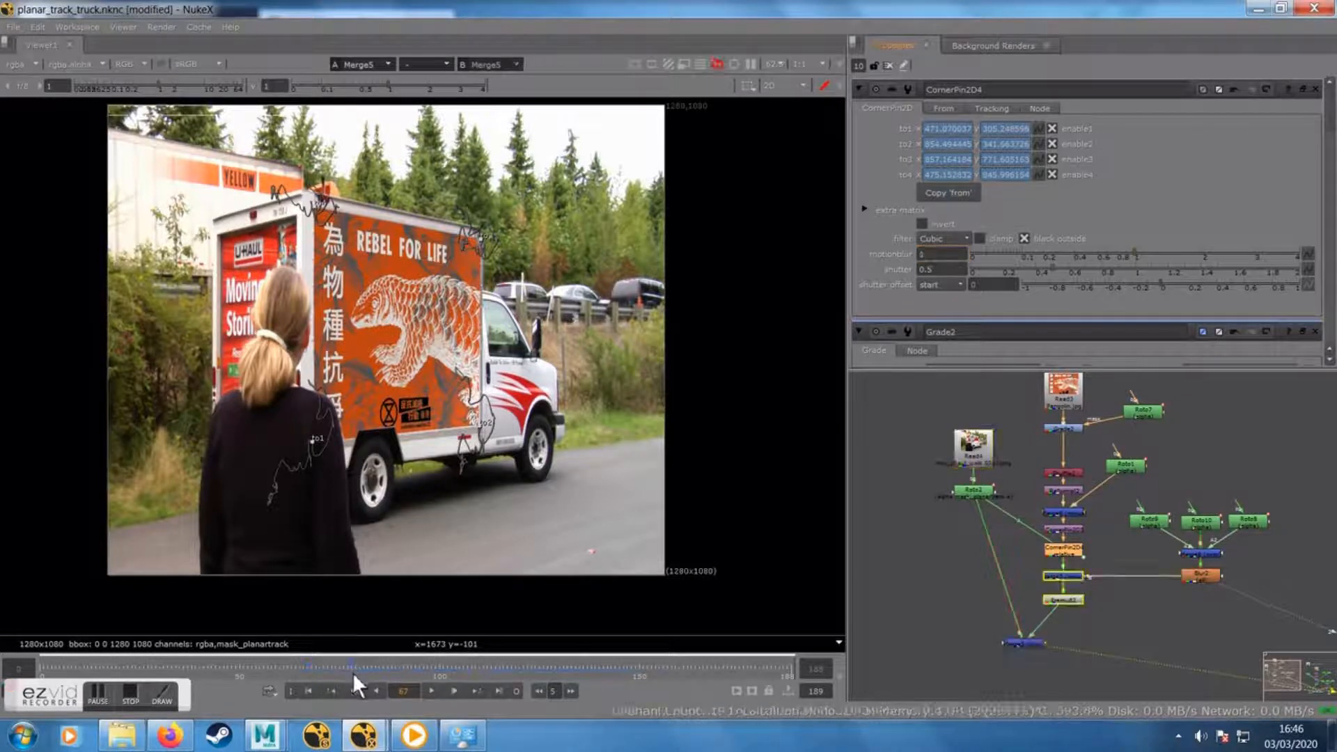
{"action": "left_click", "coordinate": [370, 667]}
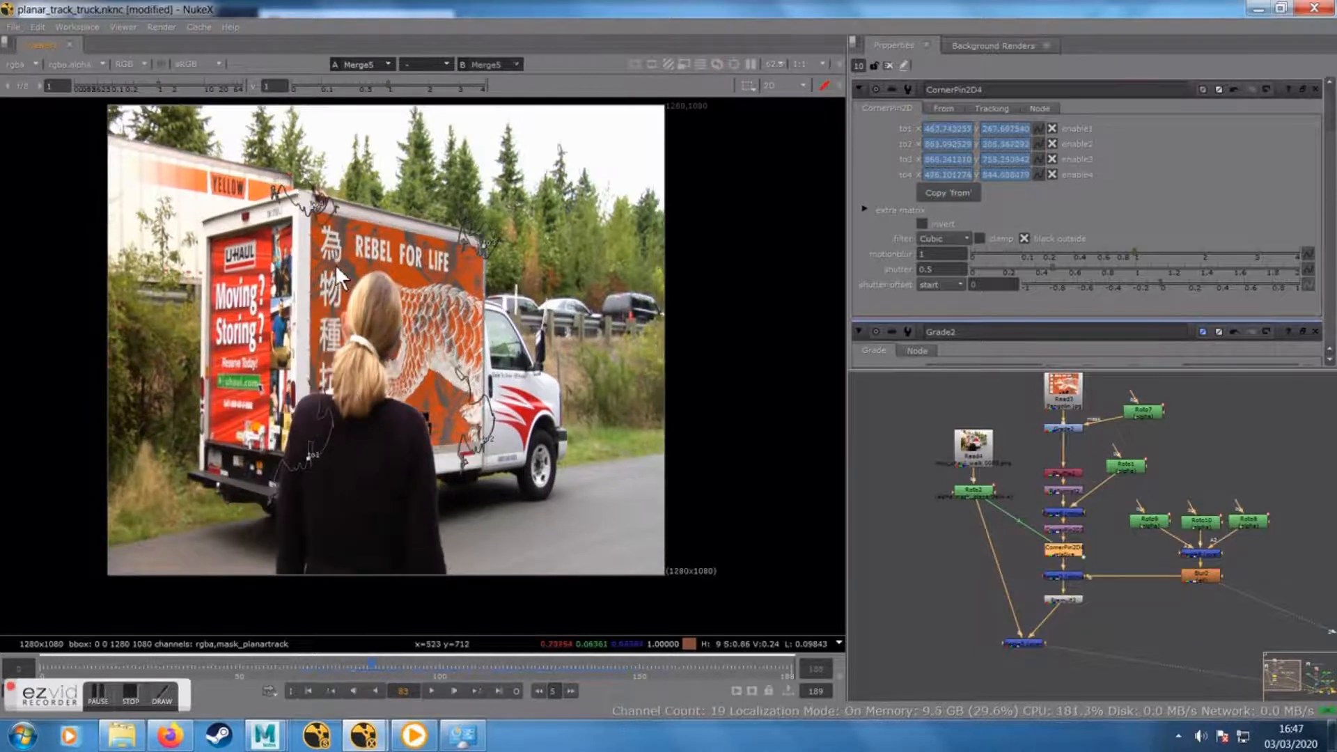
{"action": "scroll", "coordinate": [336, 264], "scroll_direction": "up", "scroll_amount": 1}
{"action": "scroll", "coordinate": [349, 263], "scroll_direction": "up", "scroll_amount": 4}
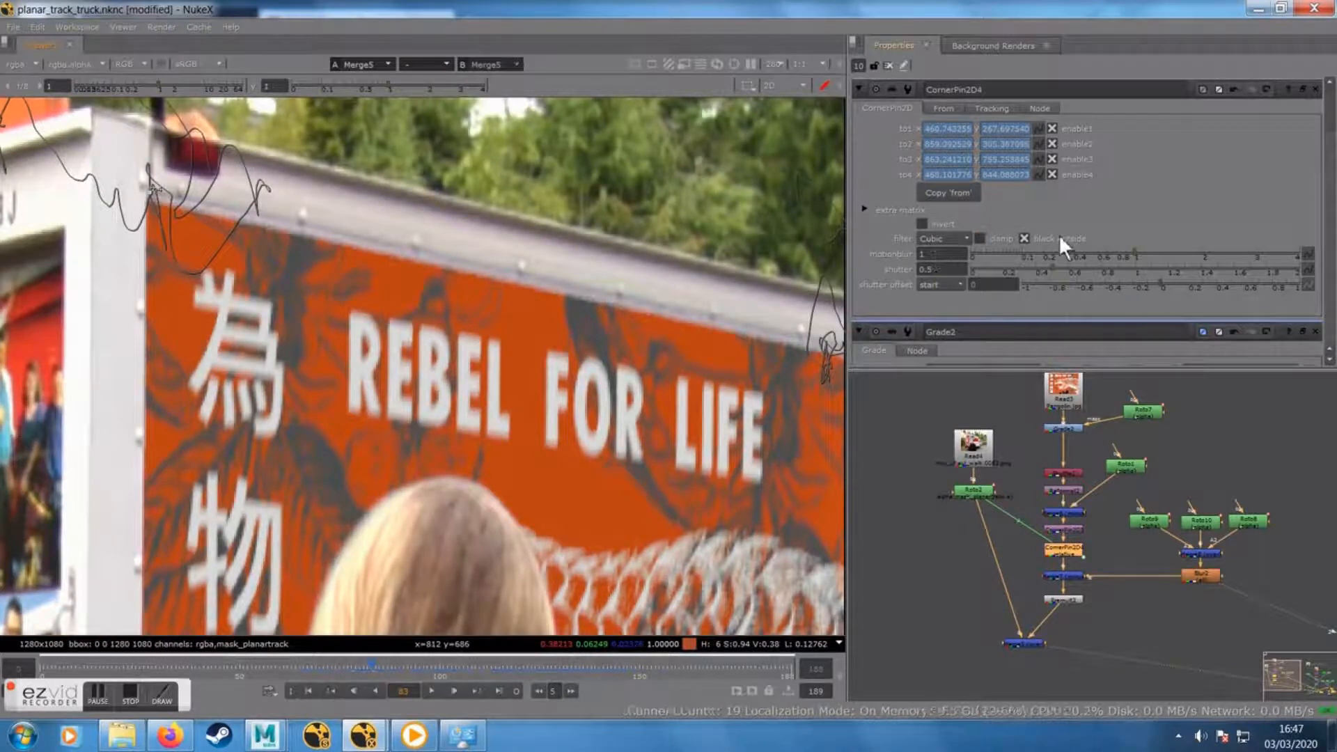
Compare the poster lettering with CornerPin2D4's motion blur at 0 and again at 1
{"action": "double_click", "coordinate": [933, 254]}
{"action": "type", "text": "0"}
{"action": "key", "text": "Return"}
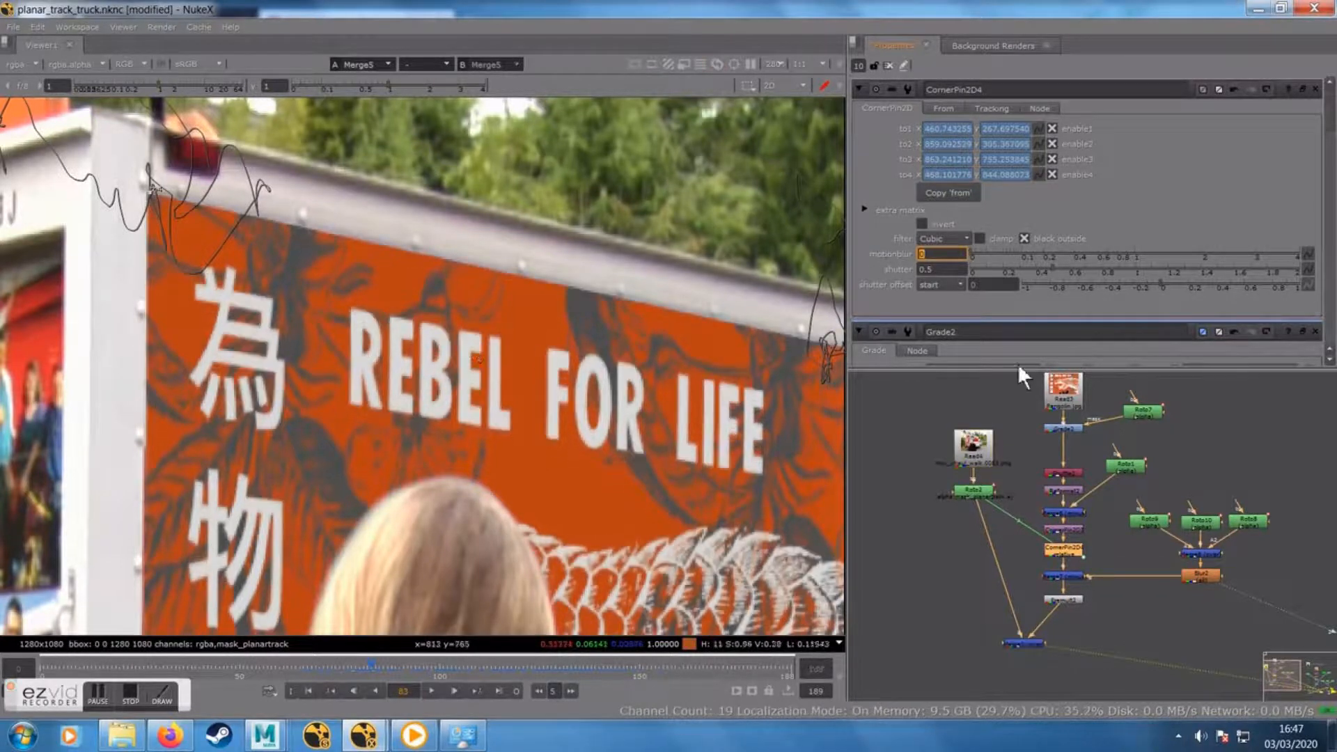
{"action": "type", "text": "1"}
{"action": "key", "text": "Return"}
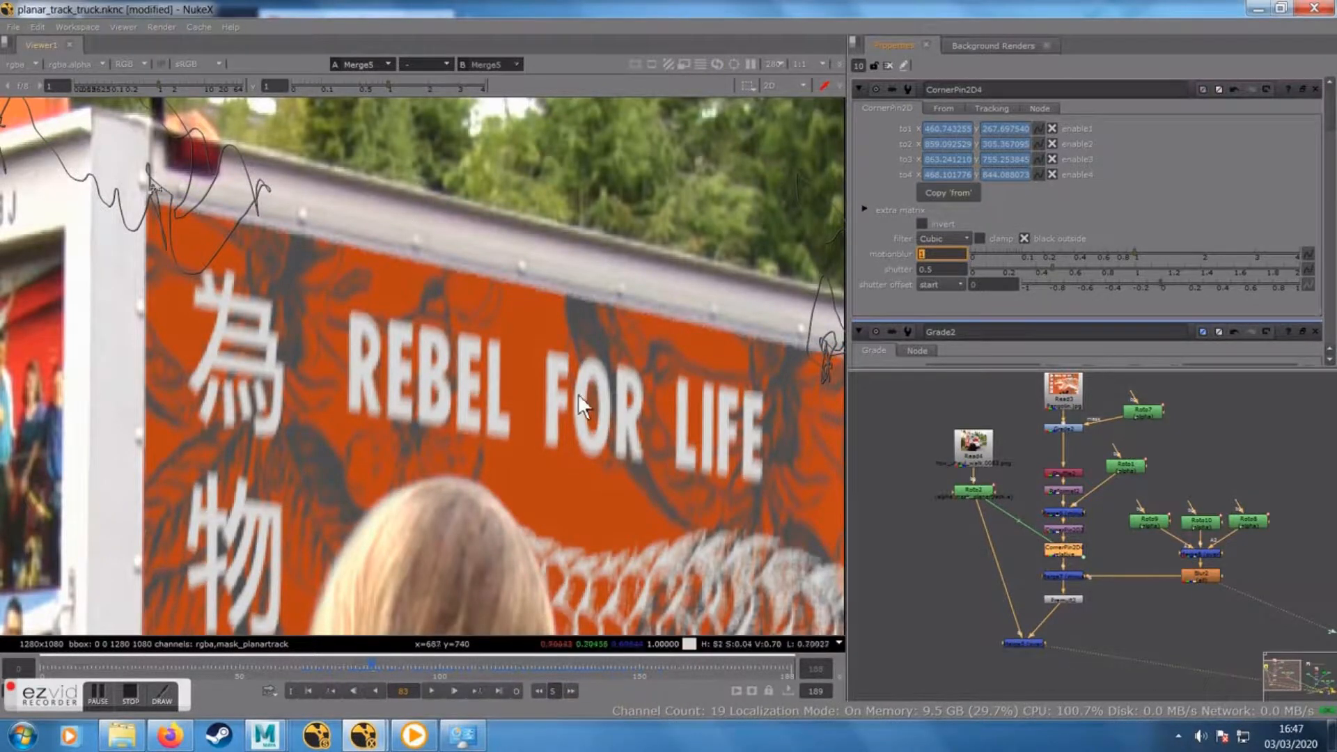
Examine the whole motion-blurred composite at frame 83, frame 19 and the first frame
{"action": "scroll", "coordinate": [578, 400], "scroll_direction": "down", "scroll_amount": 6}
{"action": "left_click_drag", "start_coordinate": [622, 507], "coordinate": [548, 388]}
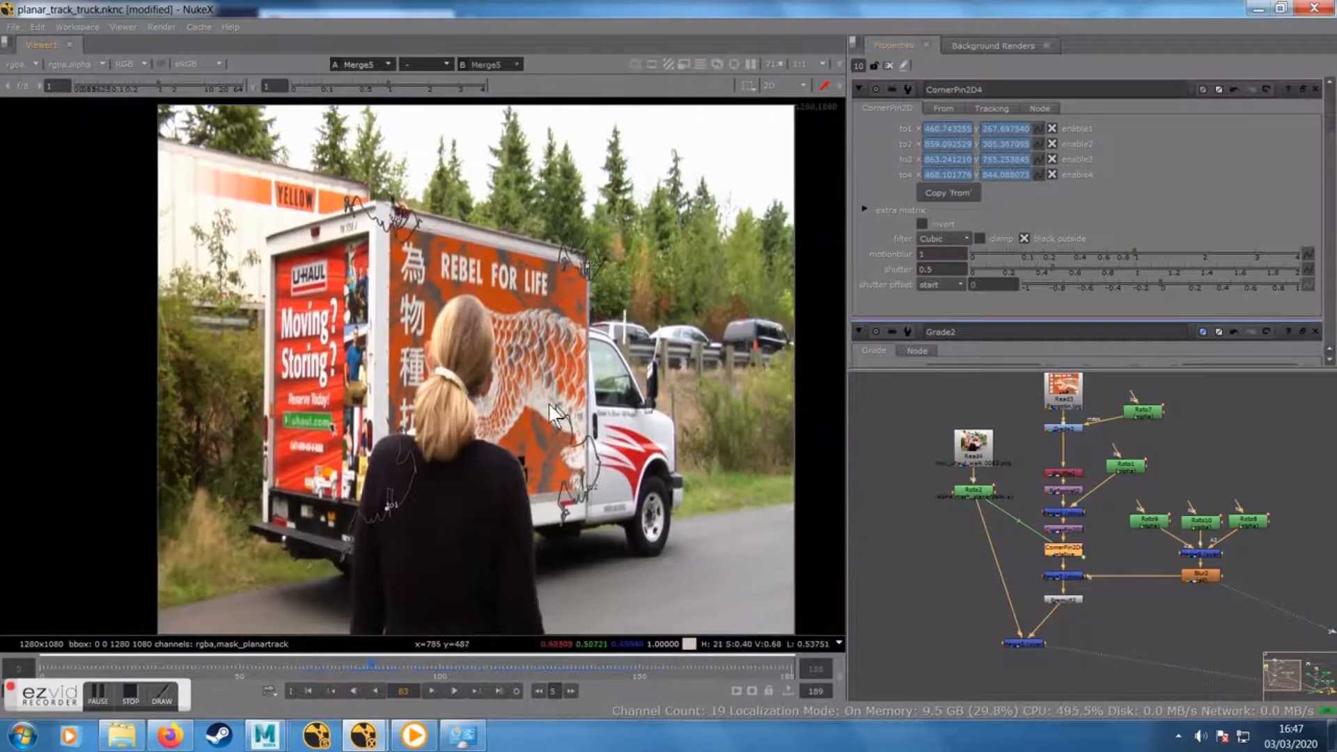
{"action": "scroll", "coordinate": [543, 415], "scroll_direction": "down", "scroll_amount": 1}
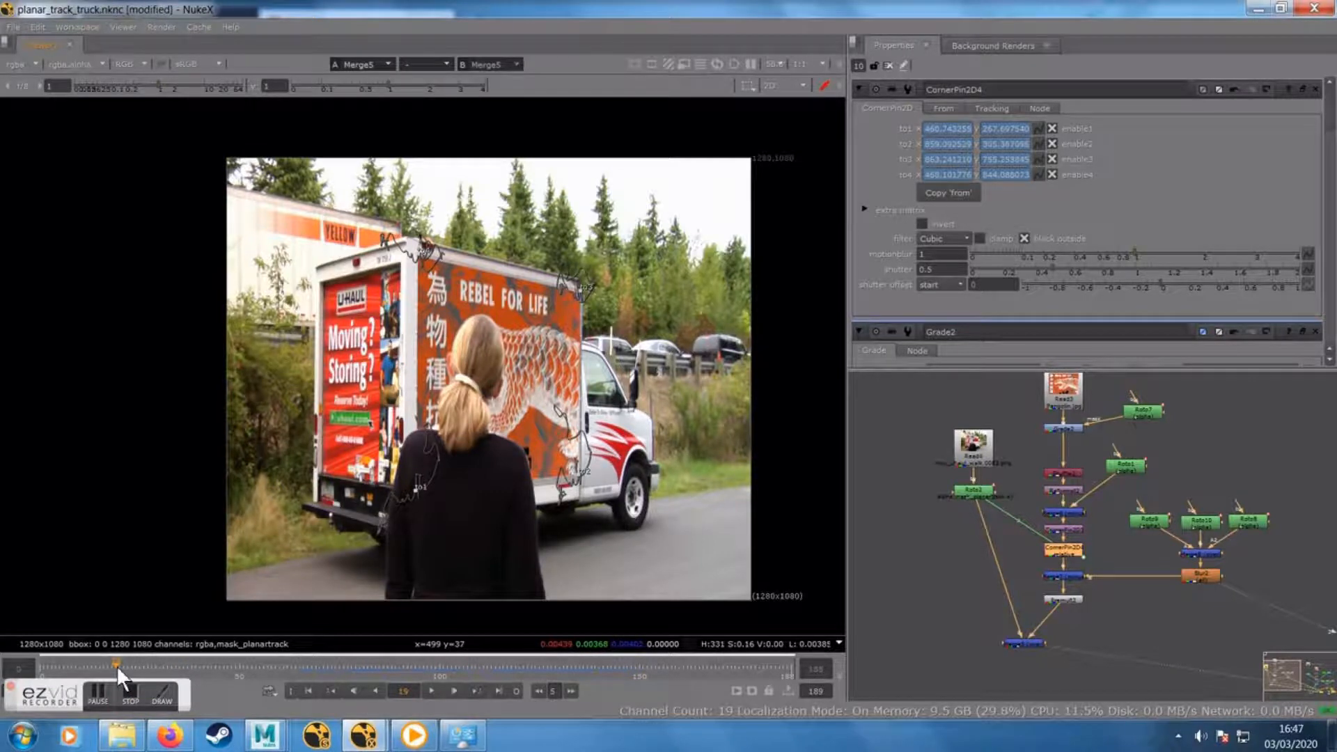
{"action": "left_click", "coordinate": [116, 666]}
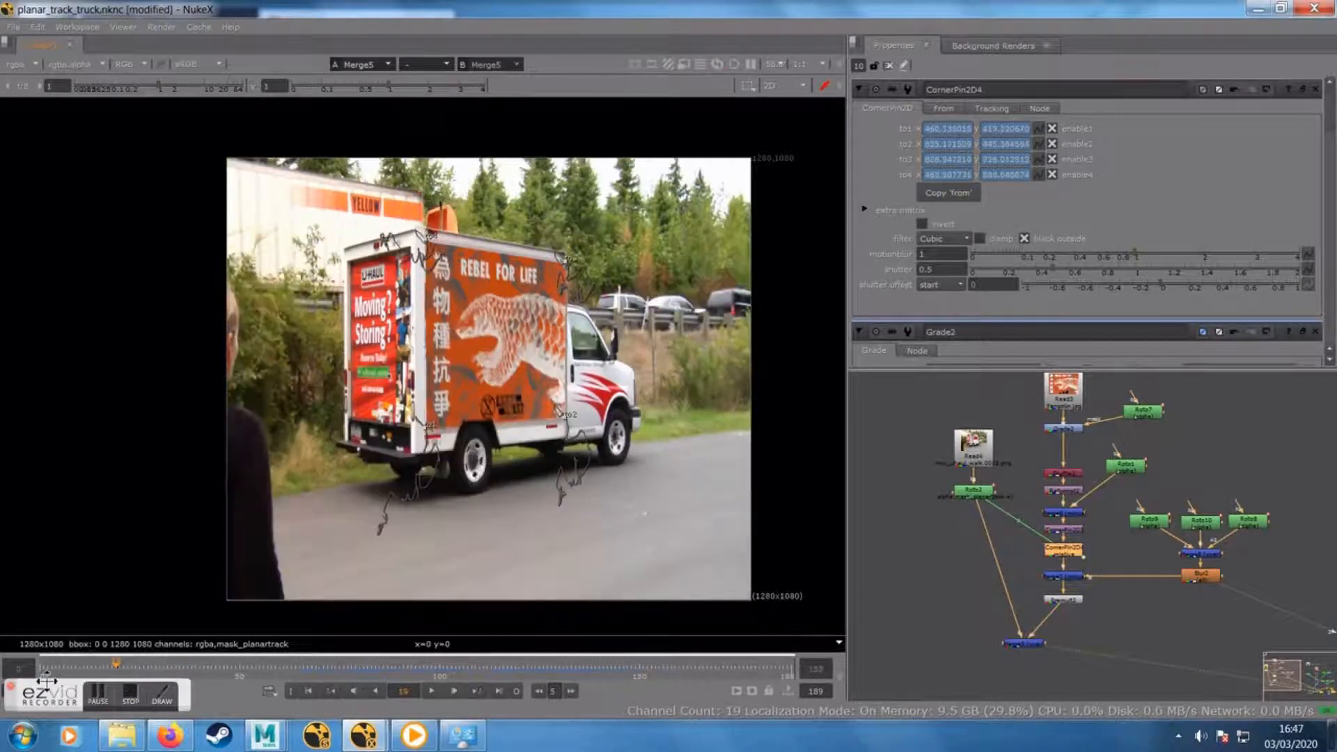
{"action": "left_click", "coordinate": [42, 668]}
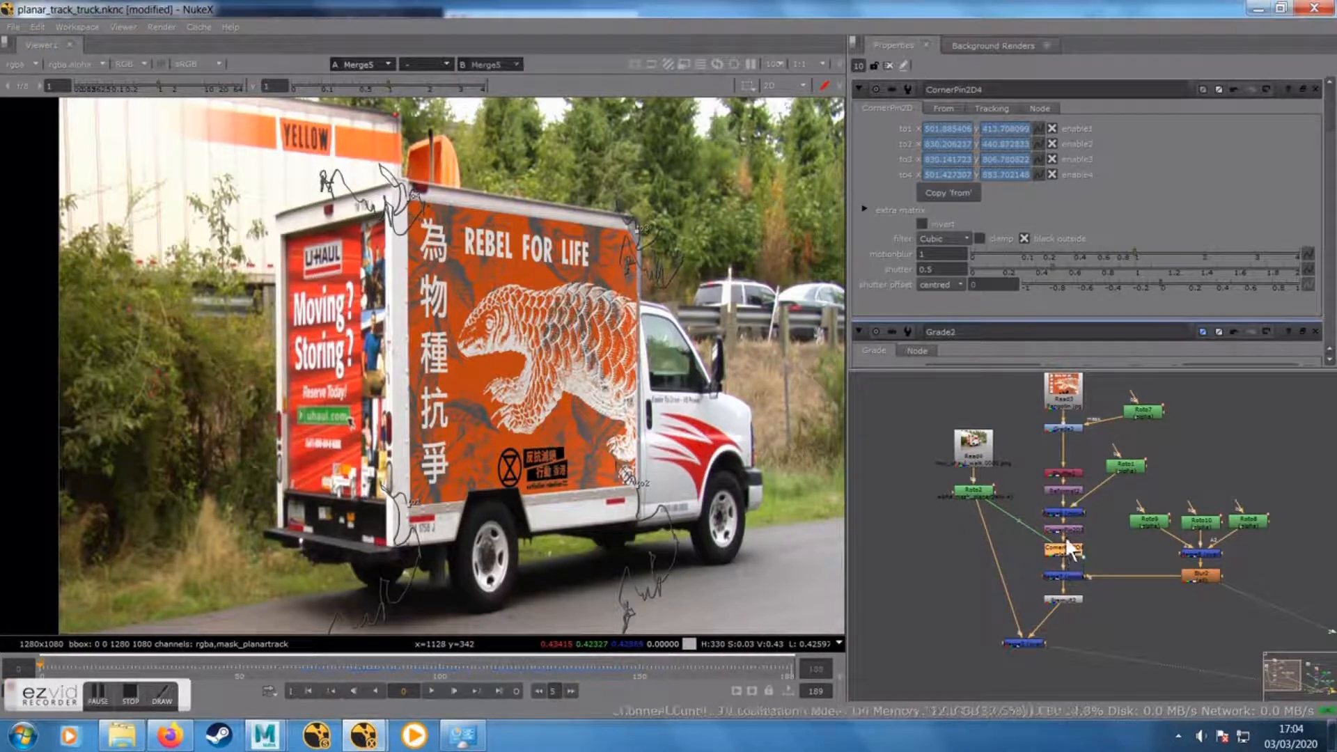
Try CornerPin2D4's shutter offset at start, and set it to centred
{"action": "left_click", "coordinate": [934, 282]}
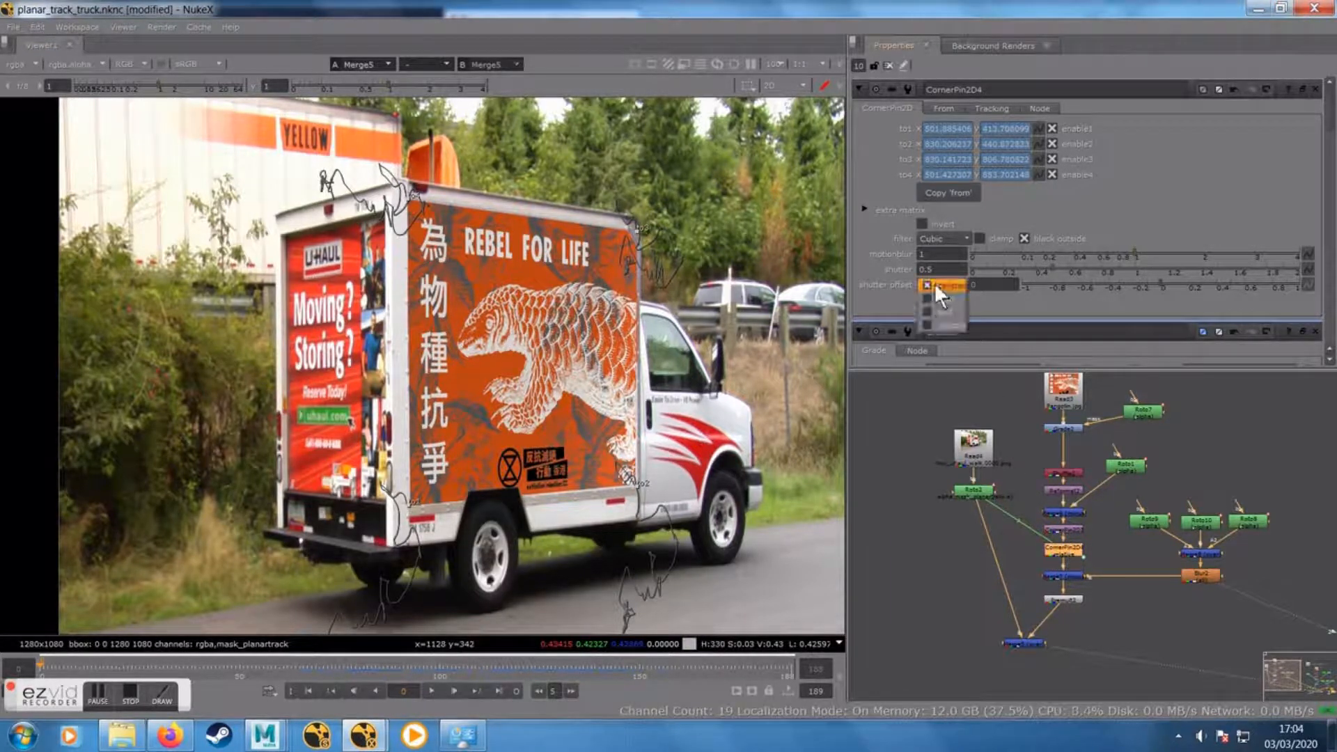
{"action": "left_click", "coordinate": [938, 304]}
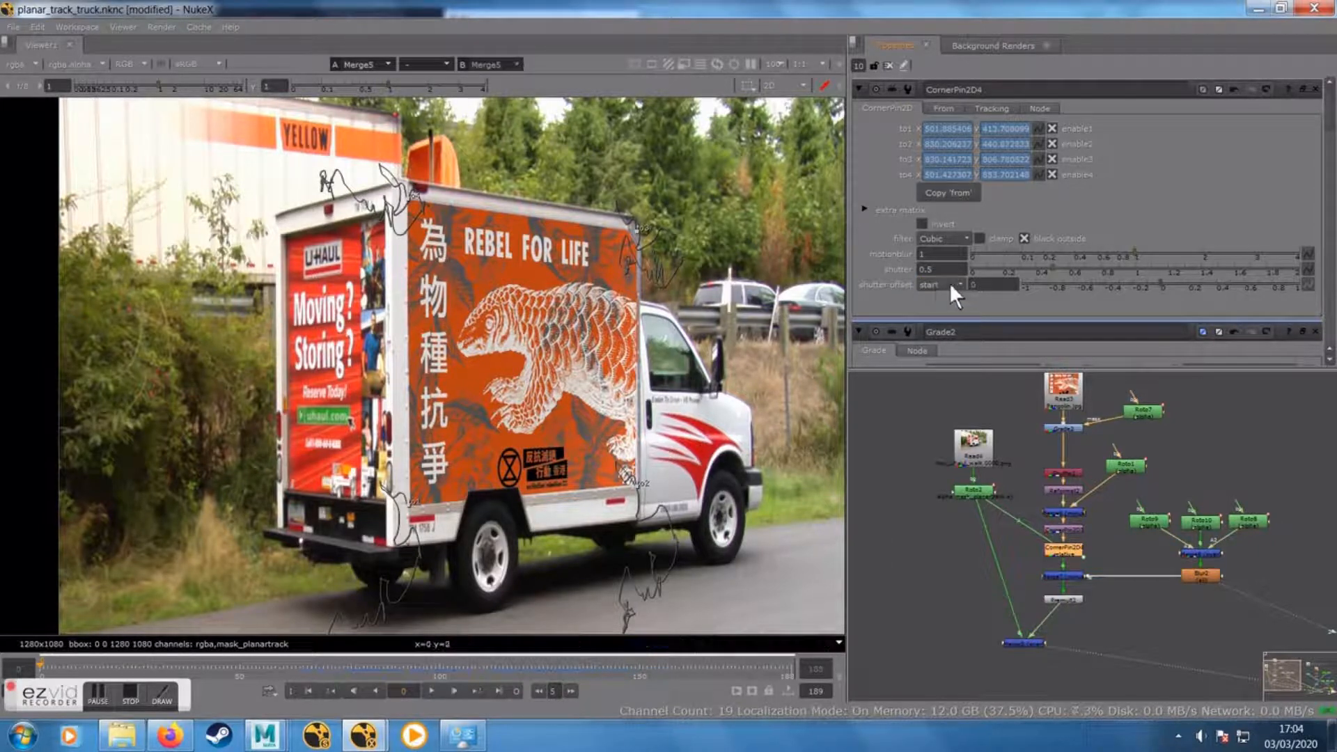
{"action": "left_click", "coordinate": [951, 284]}
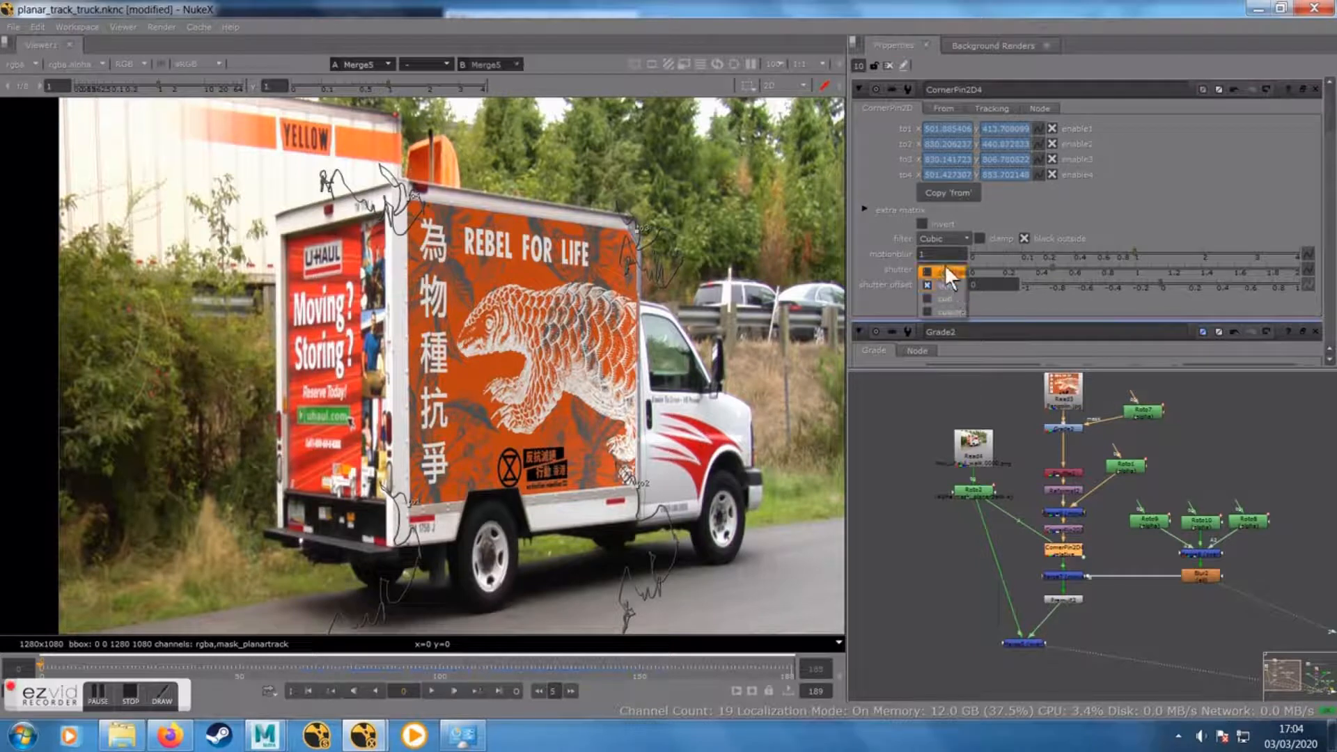
{"action": "left_click", "coordinate": [954, 272]}
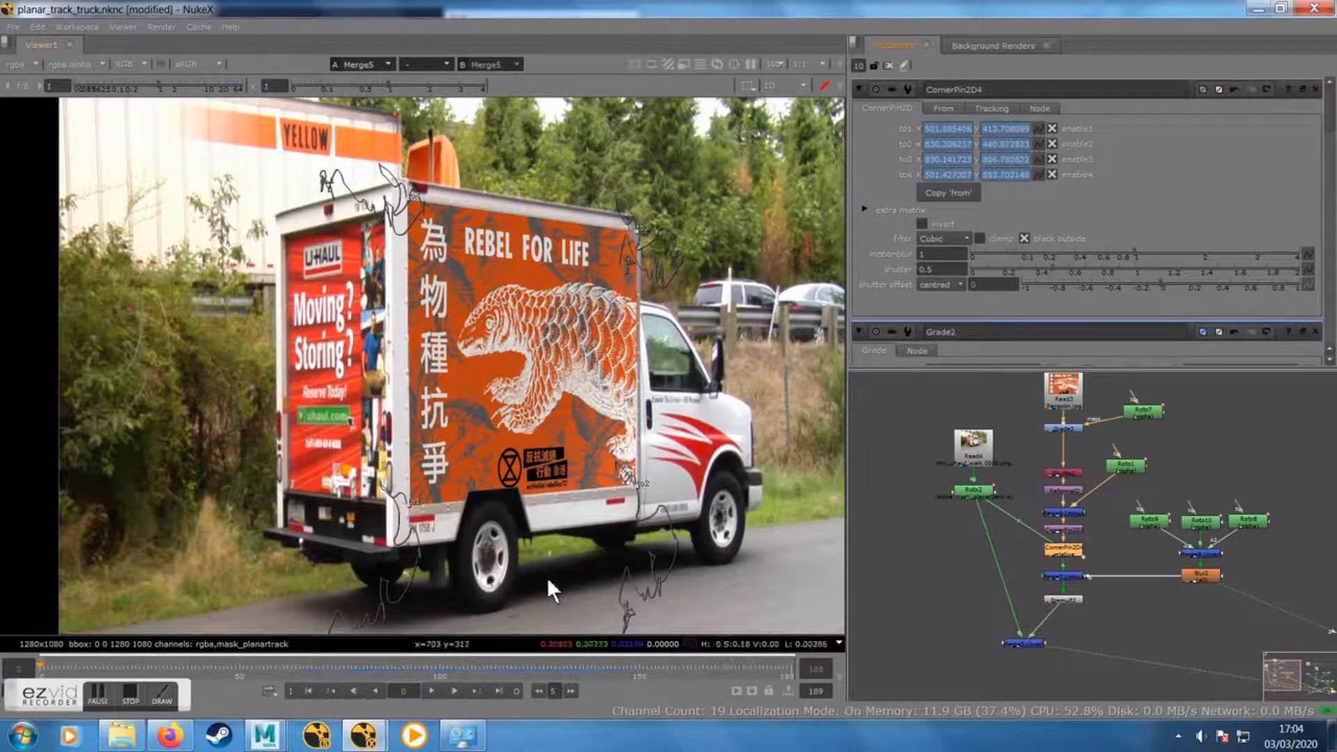
Play the Merge5 composite to review the finished shot and reposition the floating viewer window
{"action": "left_click", "coordinate": [433, 691]}
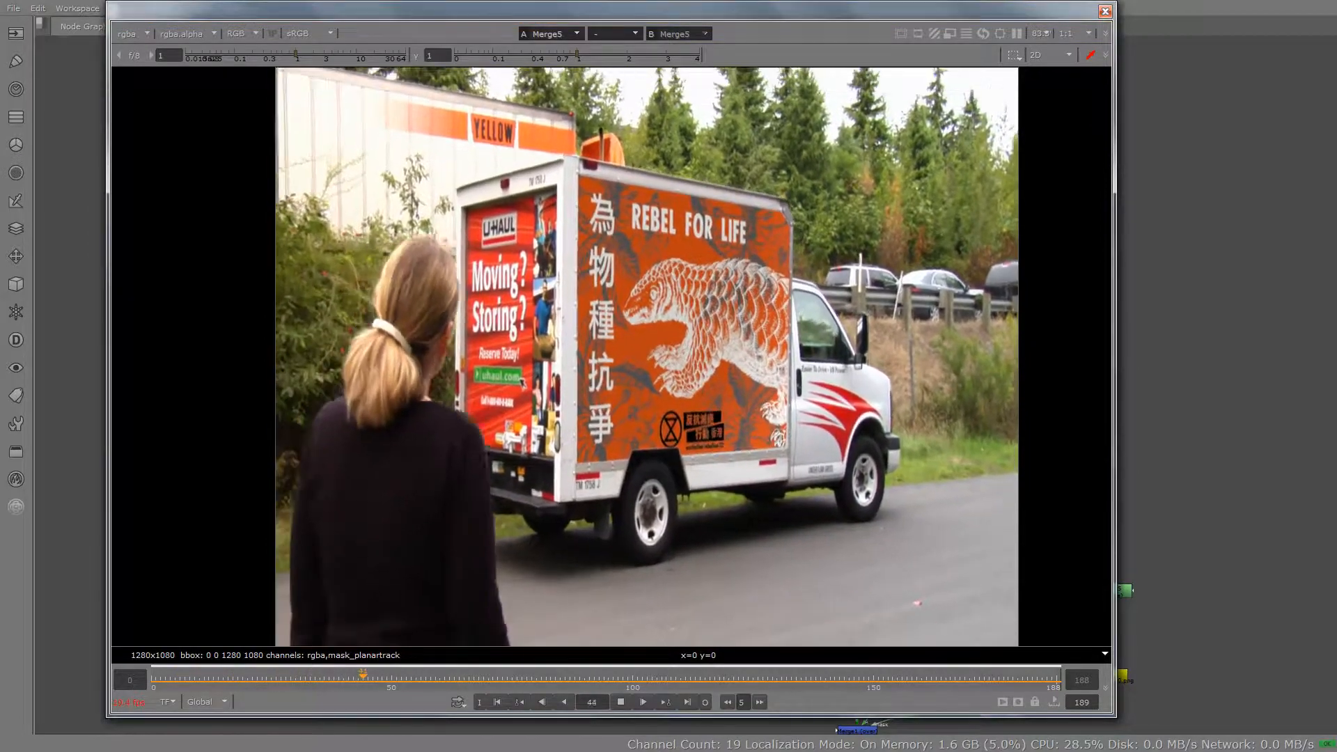
{"action": "left_click_drag", "start_coordinate": [279, 11], "coordinate": [373, 10]}
{"action": "left_click", "coordinate": [77, 9]}
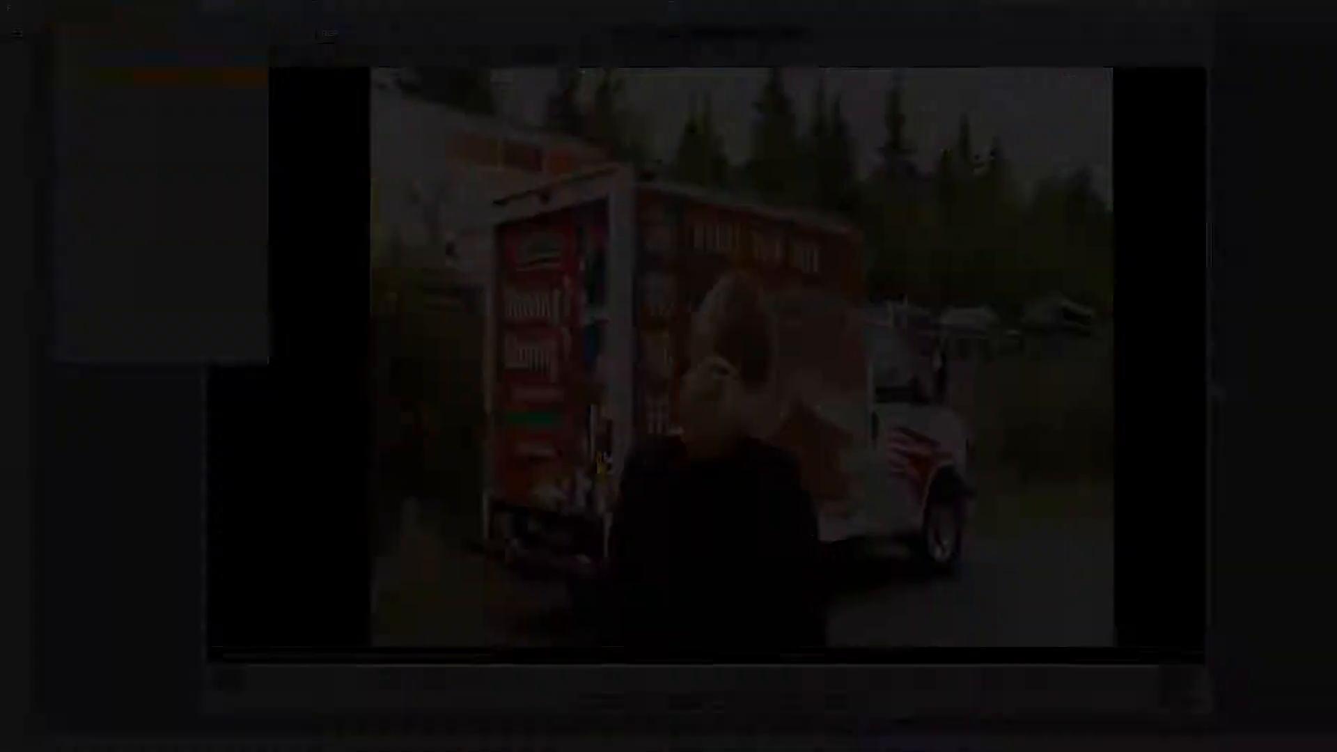